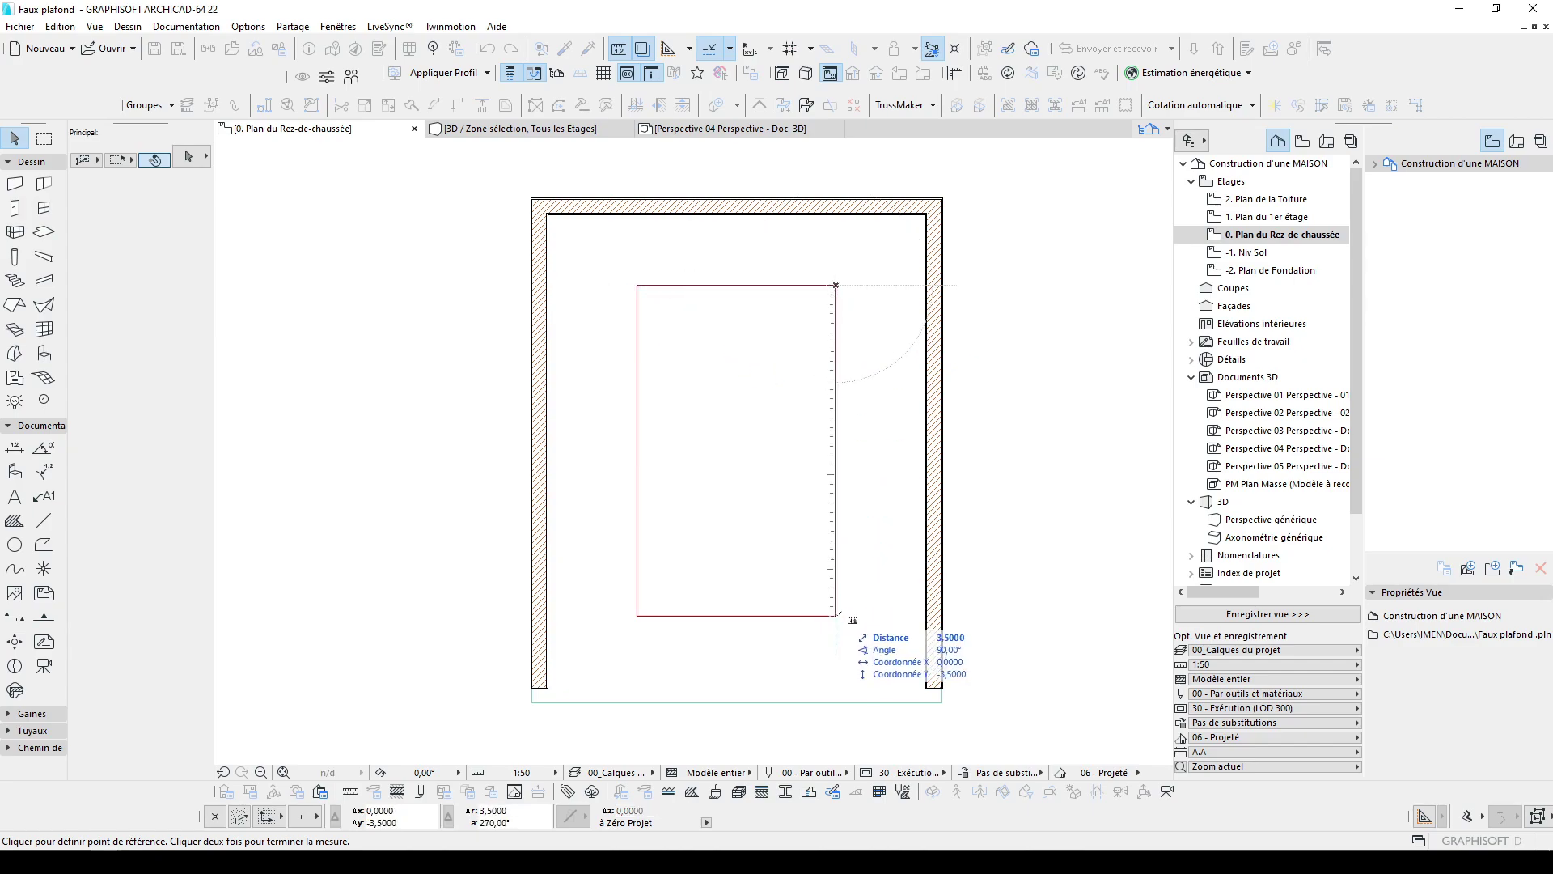
# Examine the coffered ceiling in the dining-room reference image above the plan
pyautogui.press('Escape')
pyautogui.scroll(-5, 712, 582)
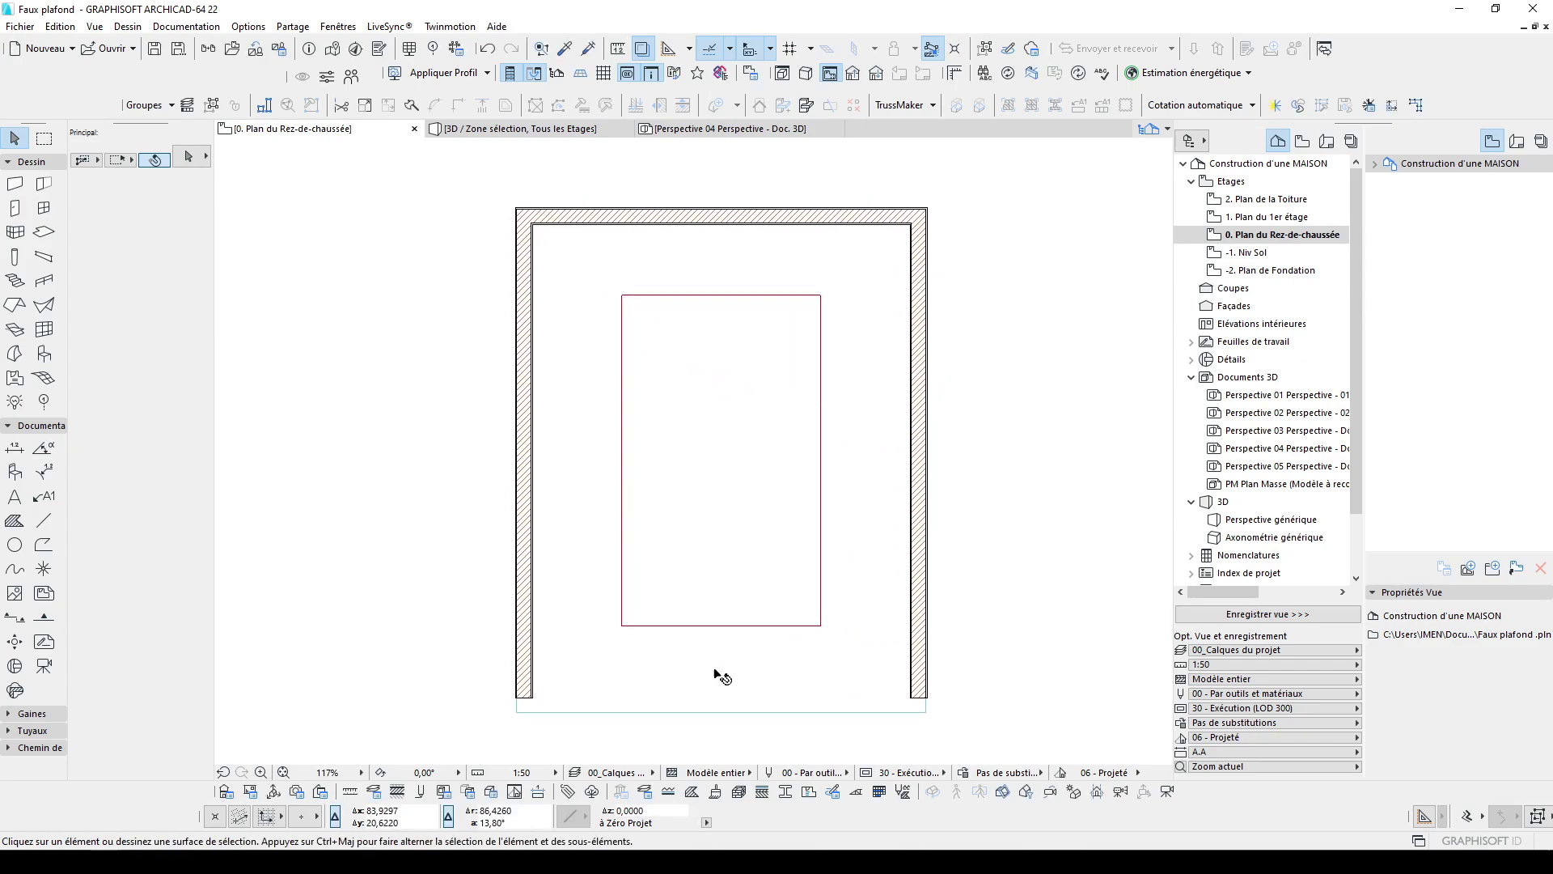
pyautogui.moveTo(715, 175); pyautogui.dragTo(694, 469, button='middle')
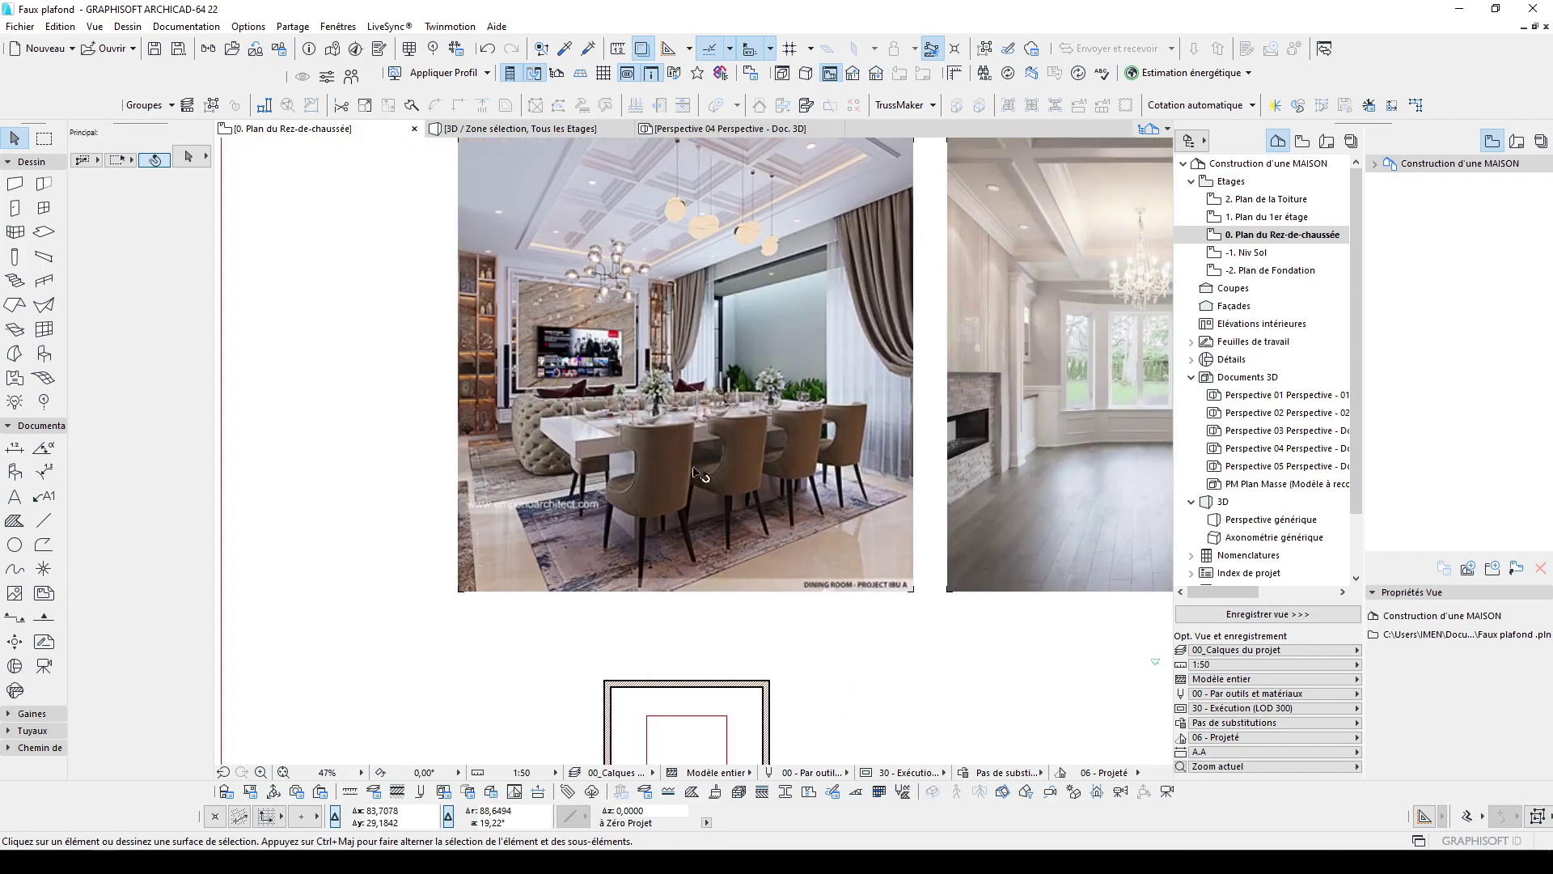
pyautogui.scroll(6, 657, 199)
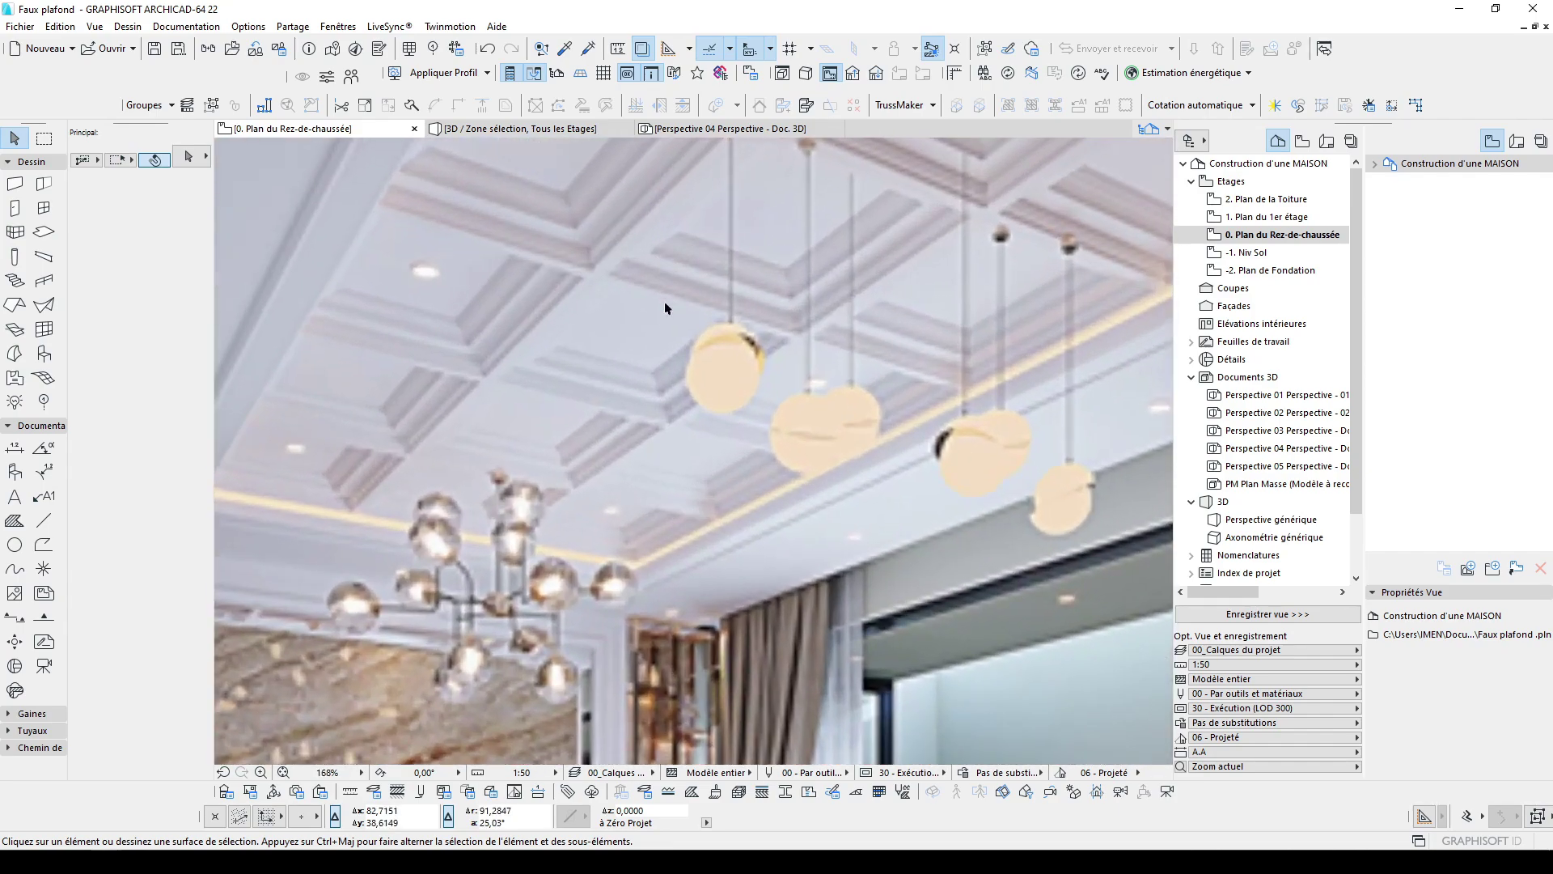
pyautogui.scroll(-6, 647, 216)
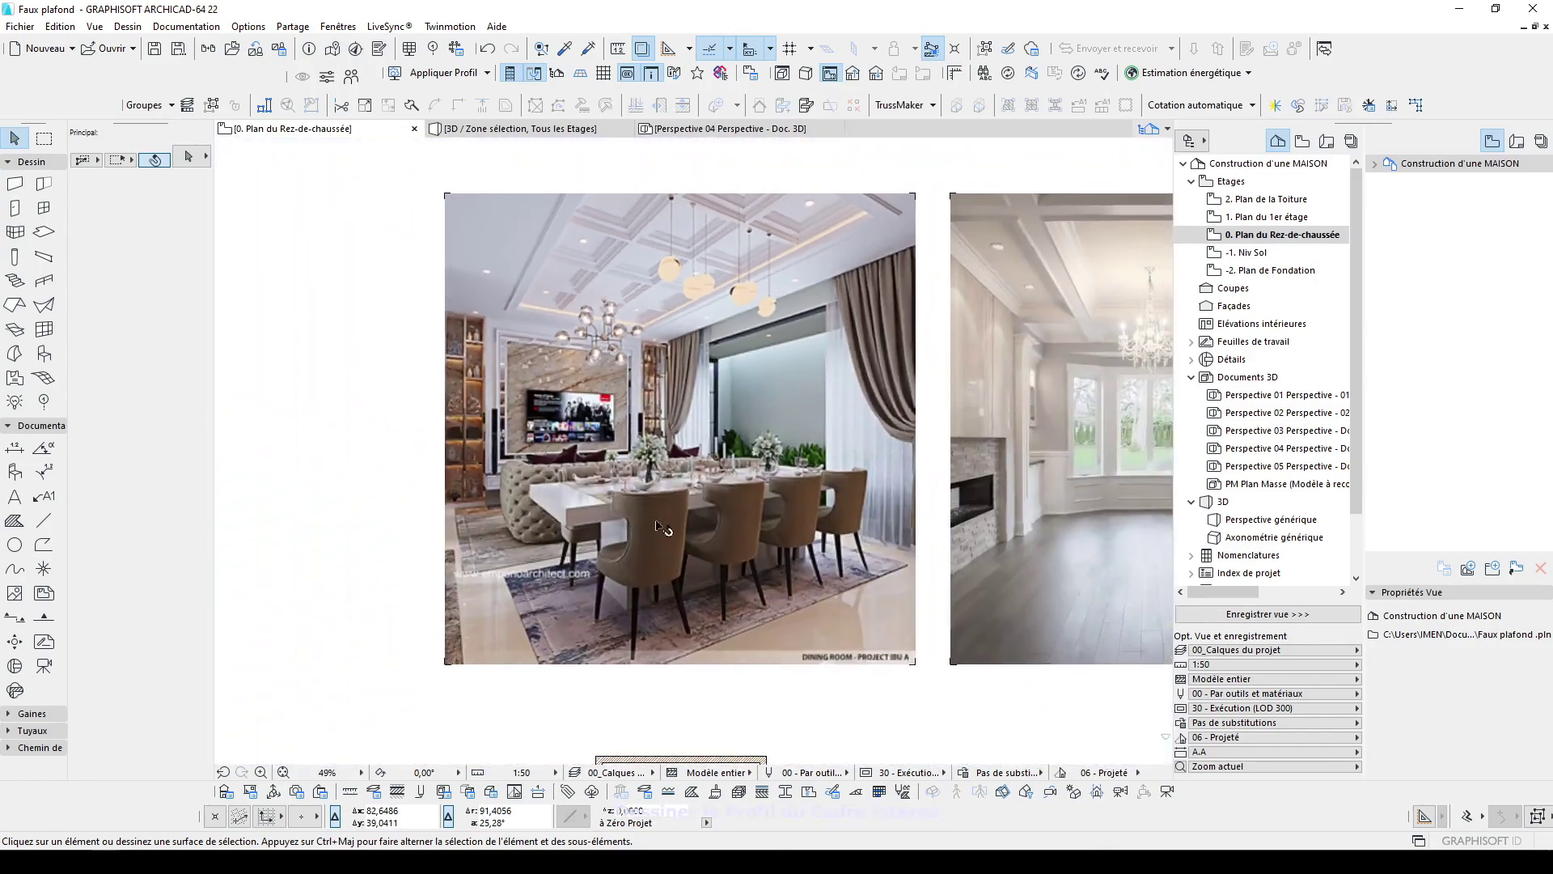
pyautogui.moveTo(659, 681); pyautogui.dragTo(697, 465, button='middle')
pyautogui.scroll(6, 668, 491)
pyautogui.scroll(4, 685, 508)
pyautogui.click(662, 588)
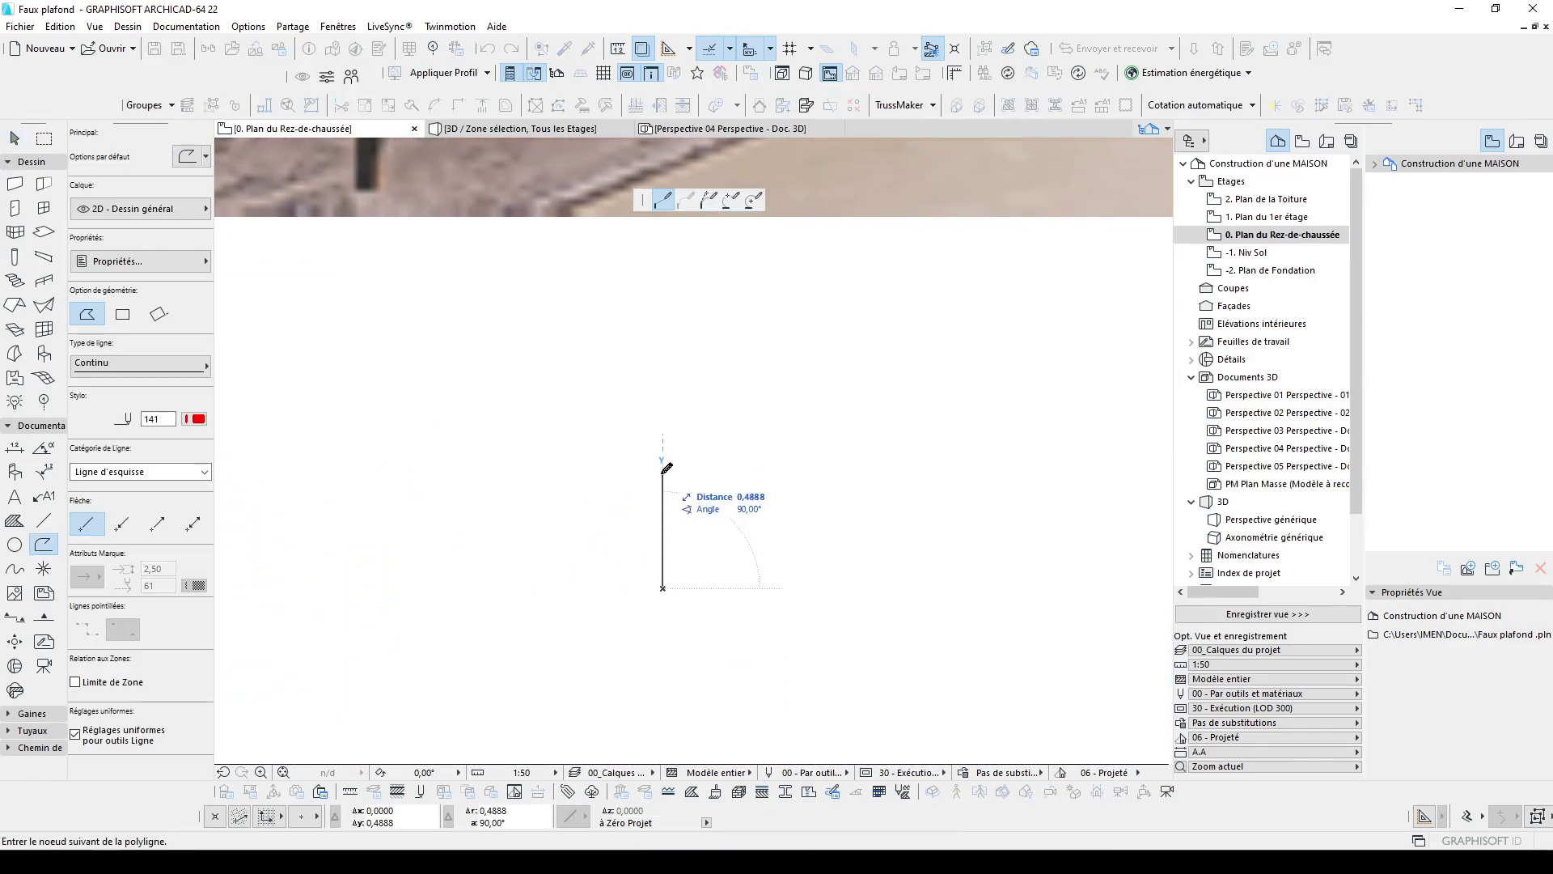
pyautogui.click(662, 554)
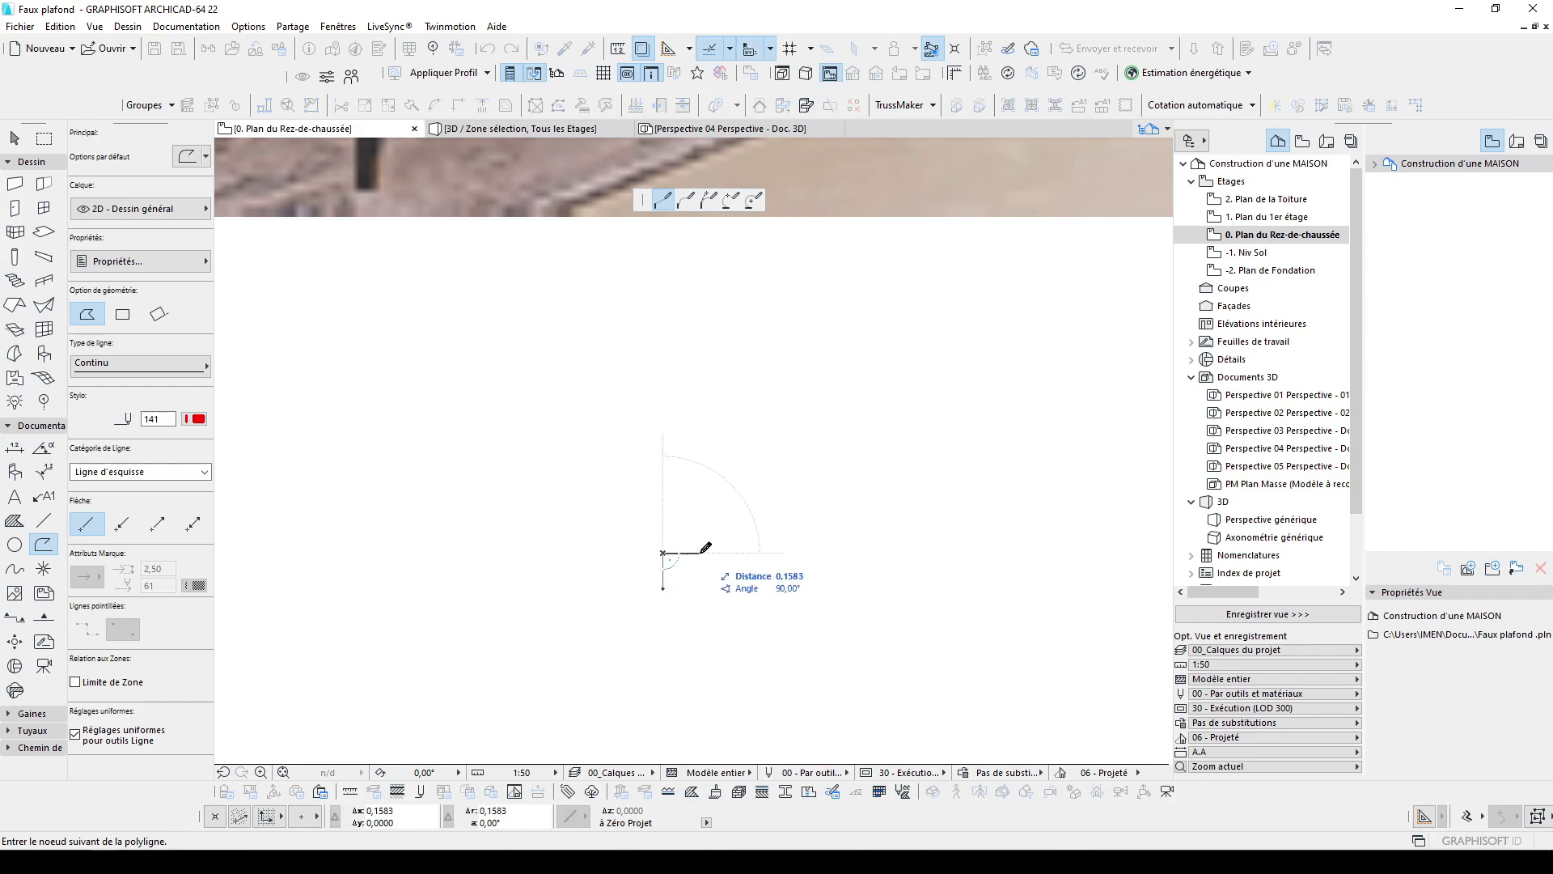
pyautogui.scroll(-3, 701, 550)
pyautogui.press('Escape')
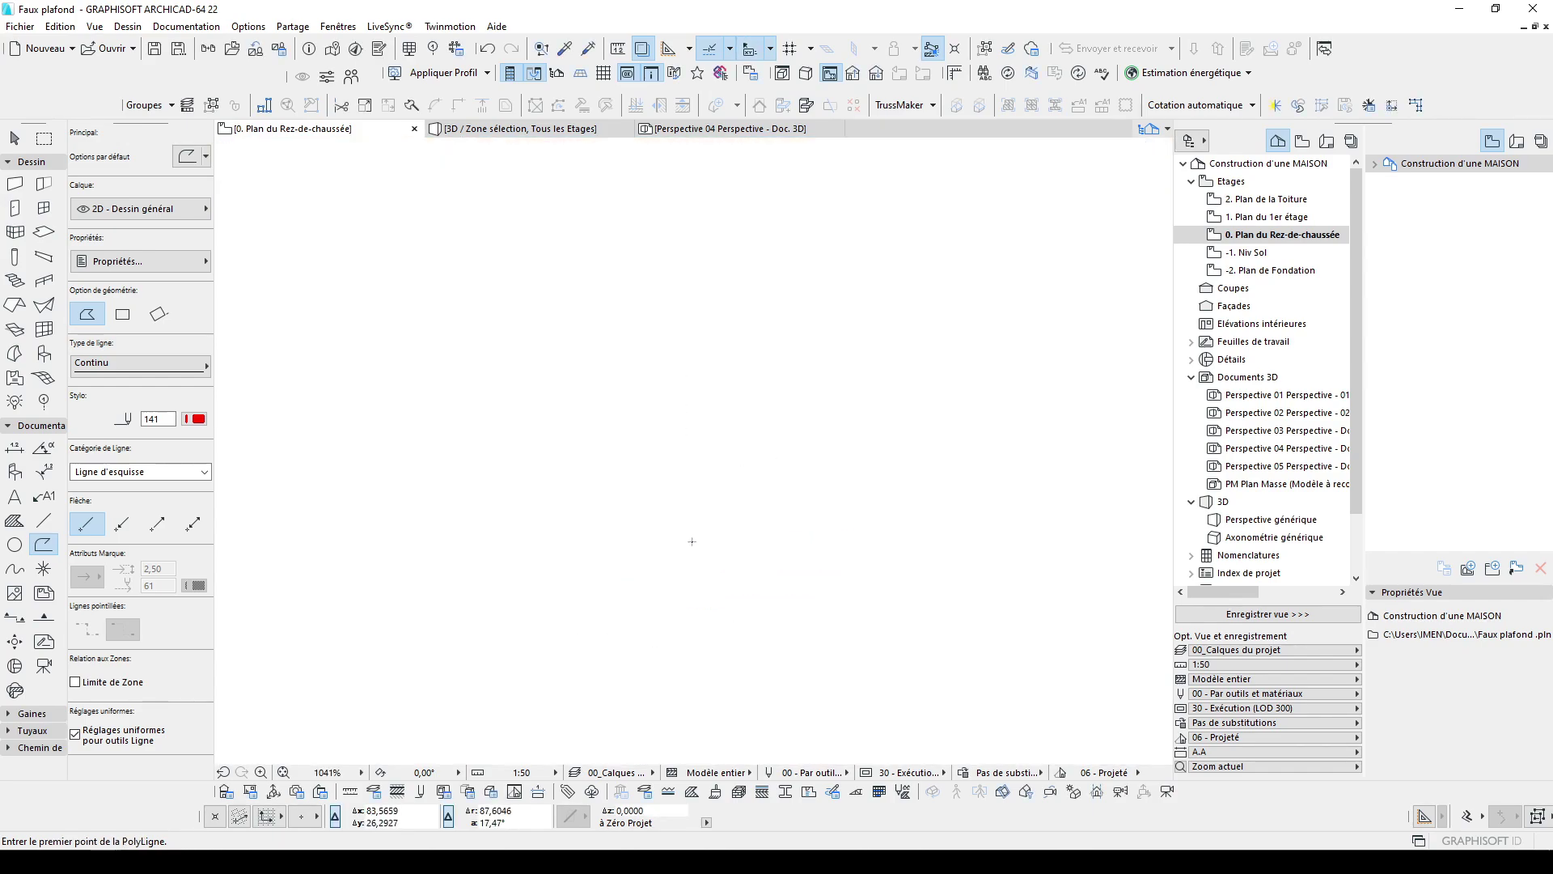
# Draw the stepped half-profile of the ceiling moulding as a closed polyline, starting with a 0,15 side
pyautogui.click(692, 541)
pyautogui.write(',15')
pyautogui.press('Return')
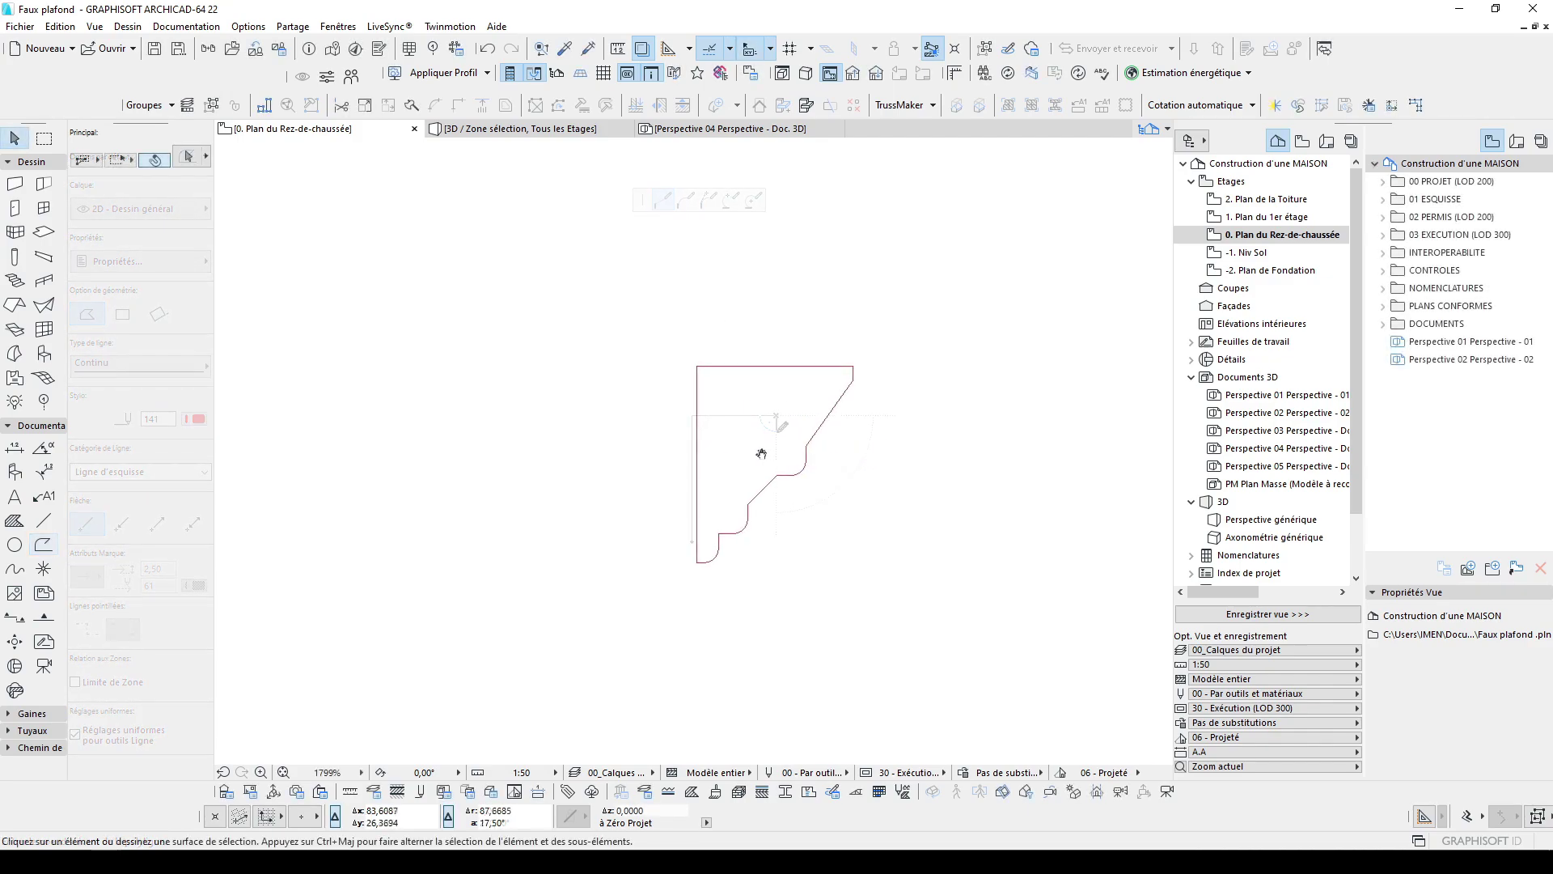
# Mirror a copy of the moulding half-profile about its straight vertical edge
pyautogui.click(764, 356)
pyautogui.hotkey('ctrl', 'alt', 'm')
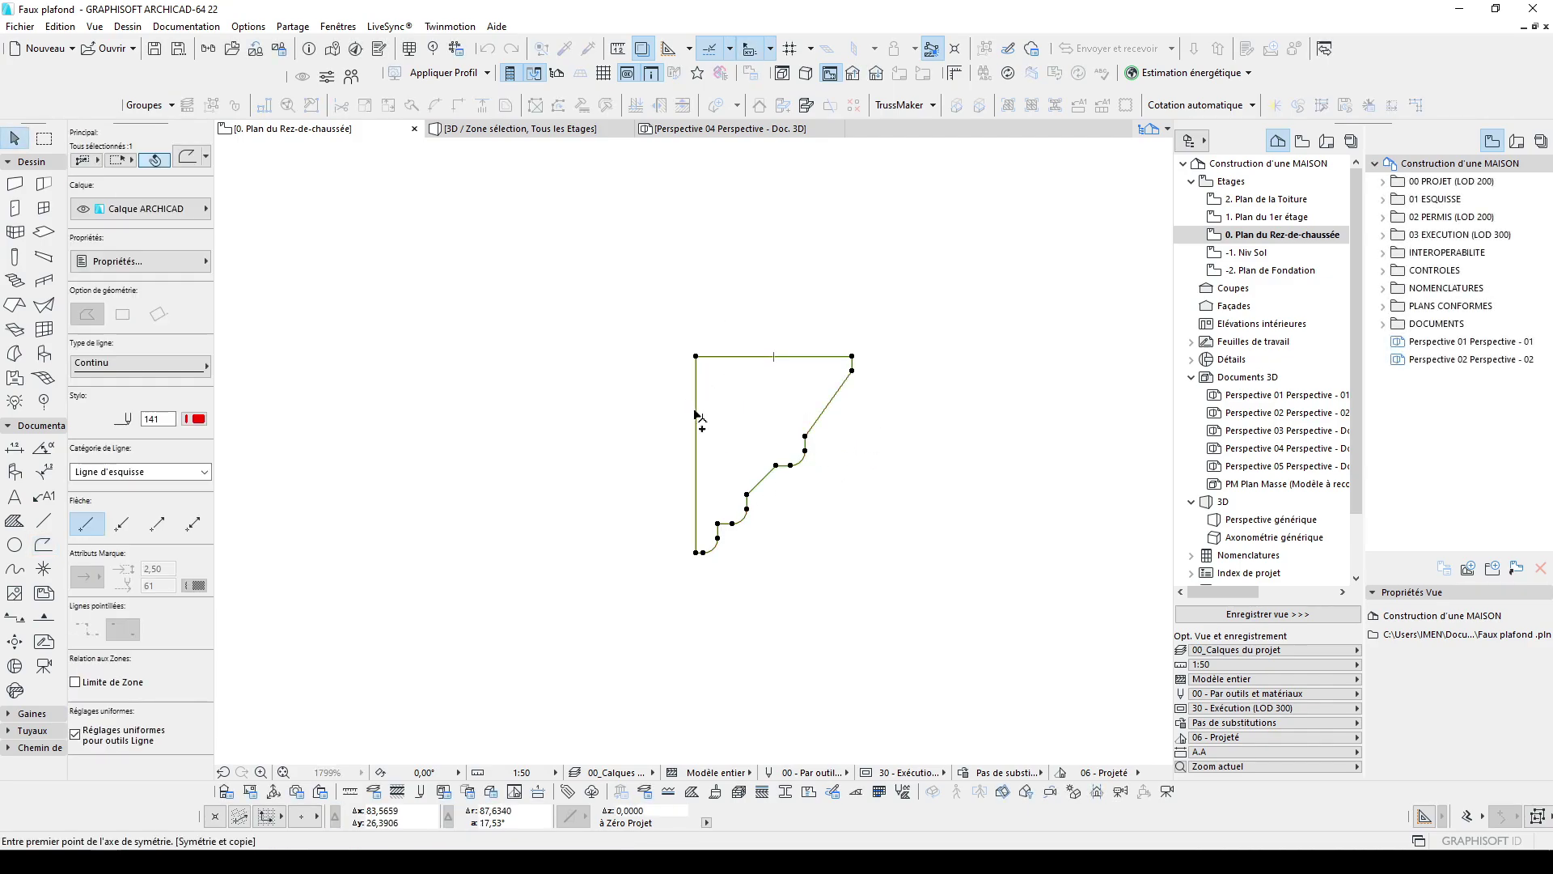
pyautogui.click(696, 390)
pyautogui.click(695, 486)
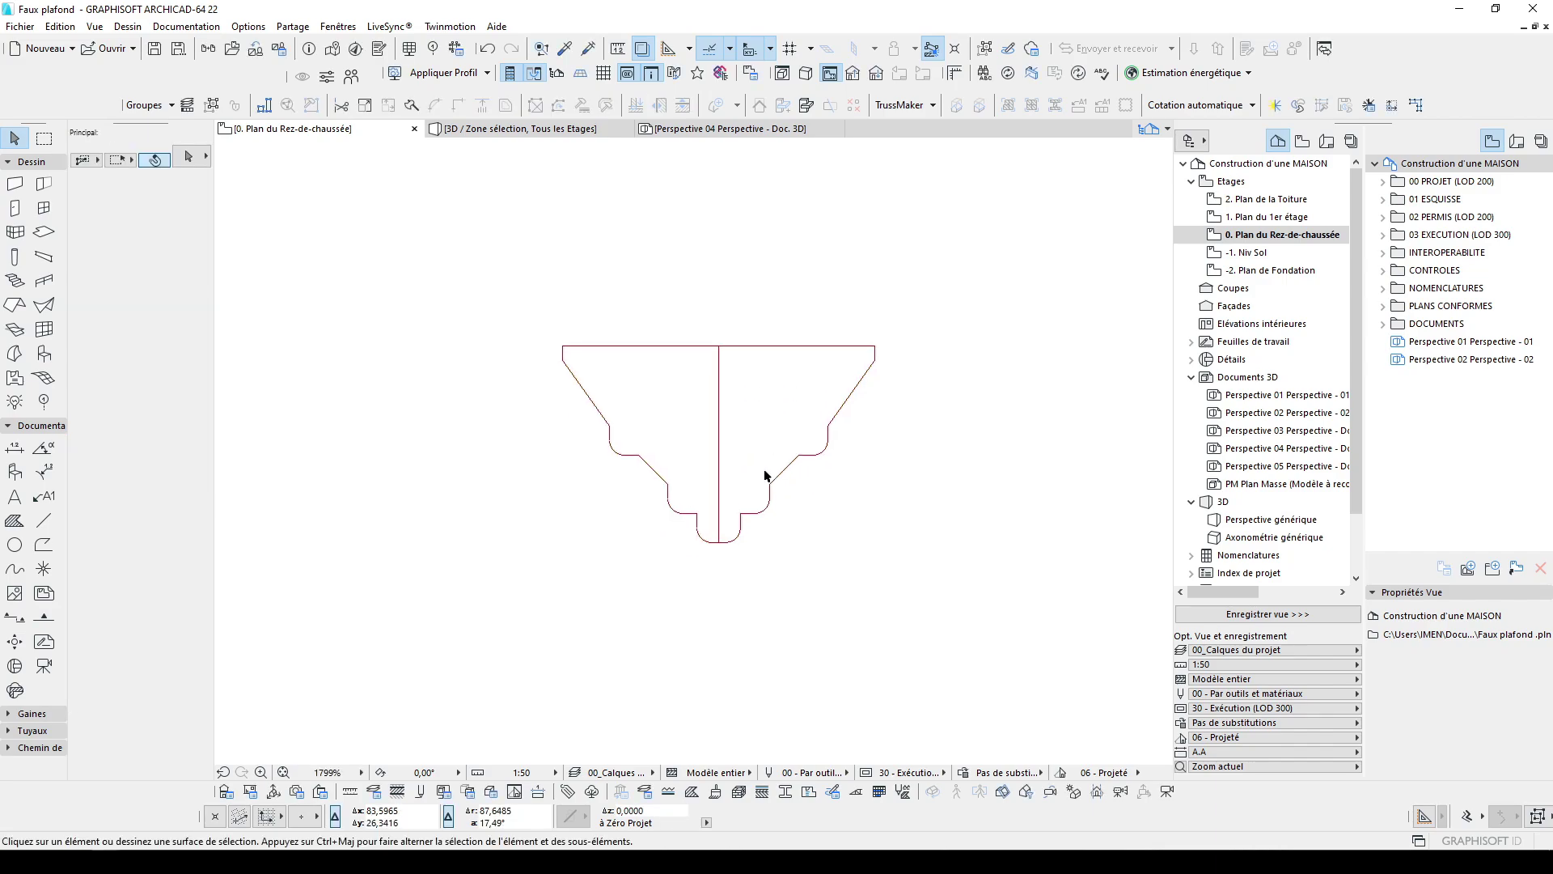
# Create a slab from the right half of the moulding profile outline
pyautogui.click(45, 235)
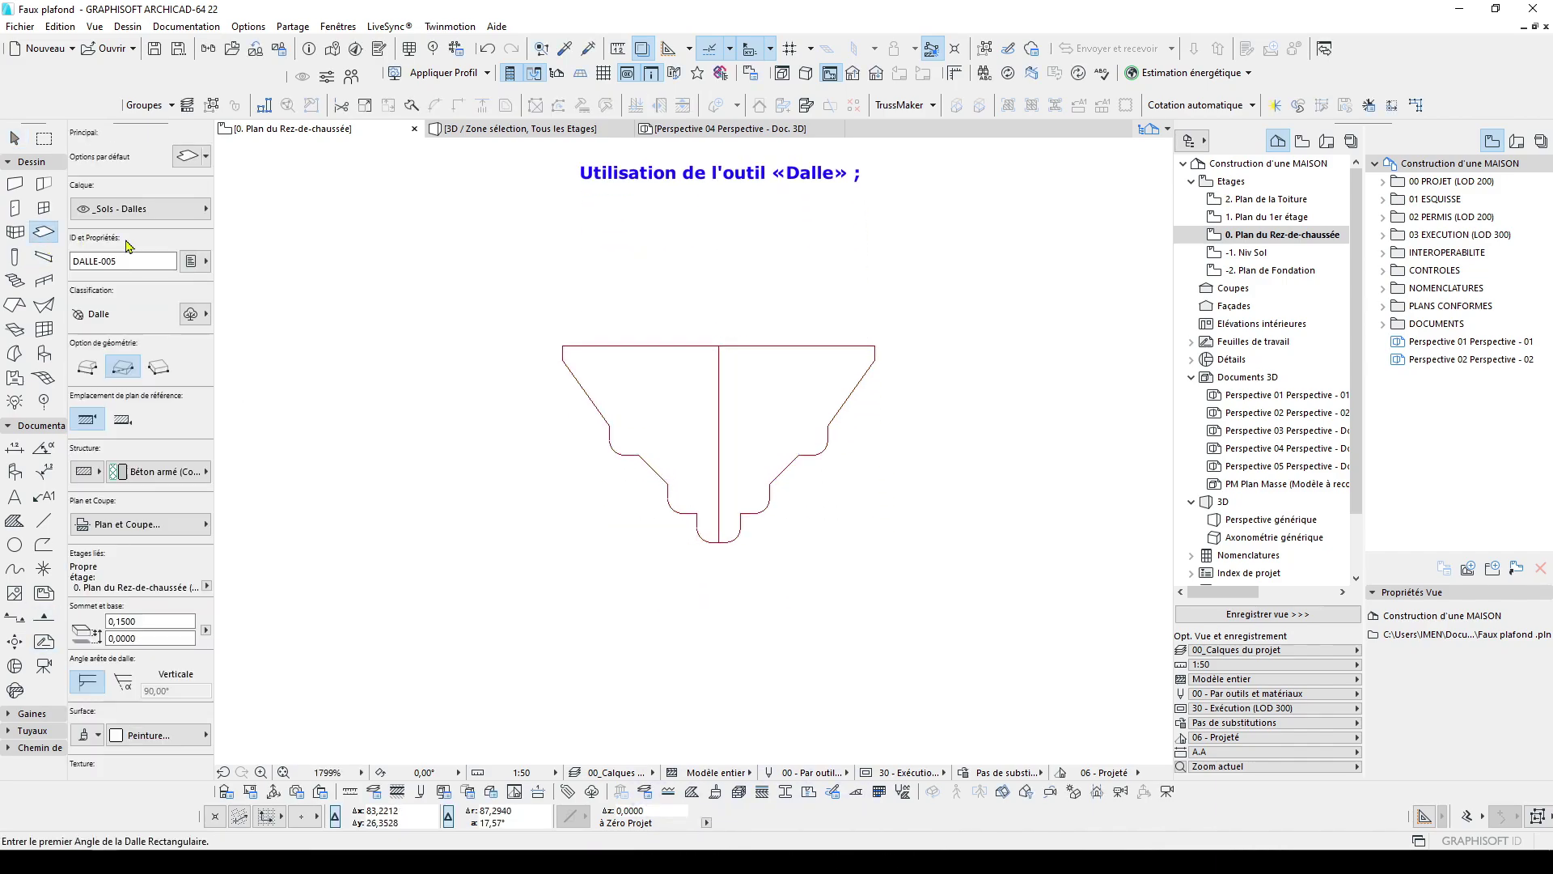
pyautogui.click(792, 387)
pyautogui.press('Escape')
# Add the left half of the moulding profile to the existing slab so it covers the full outline
pyautogui.click(754, 380)
pyautogui.click(719, 347)
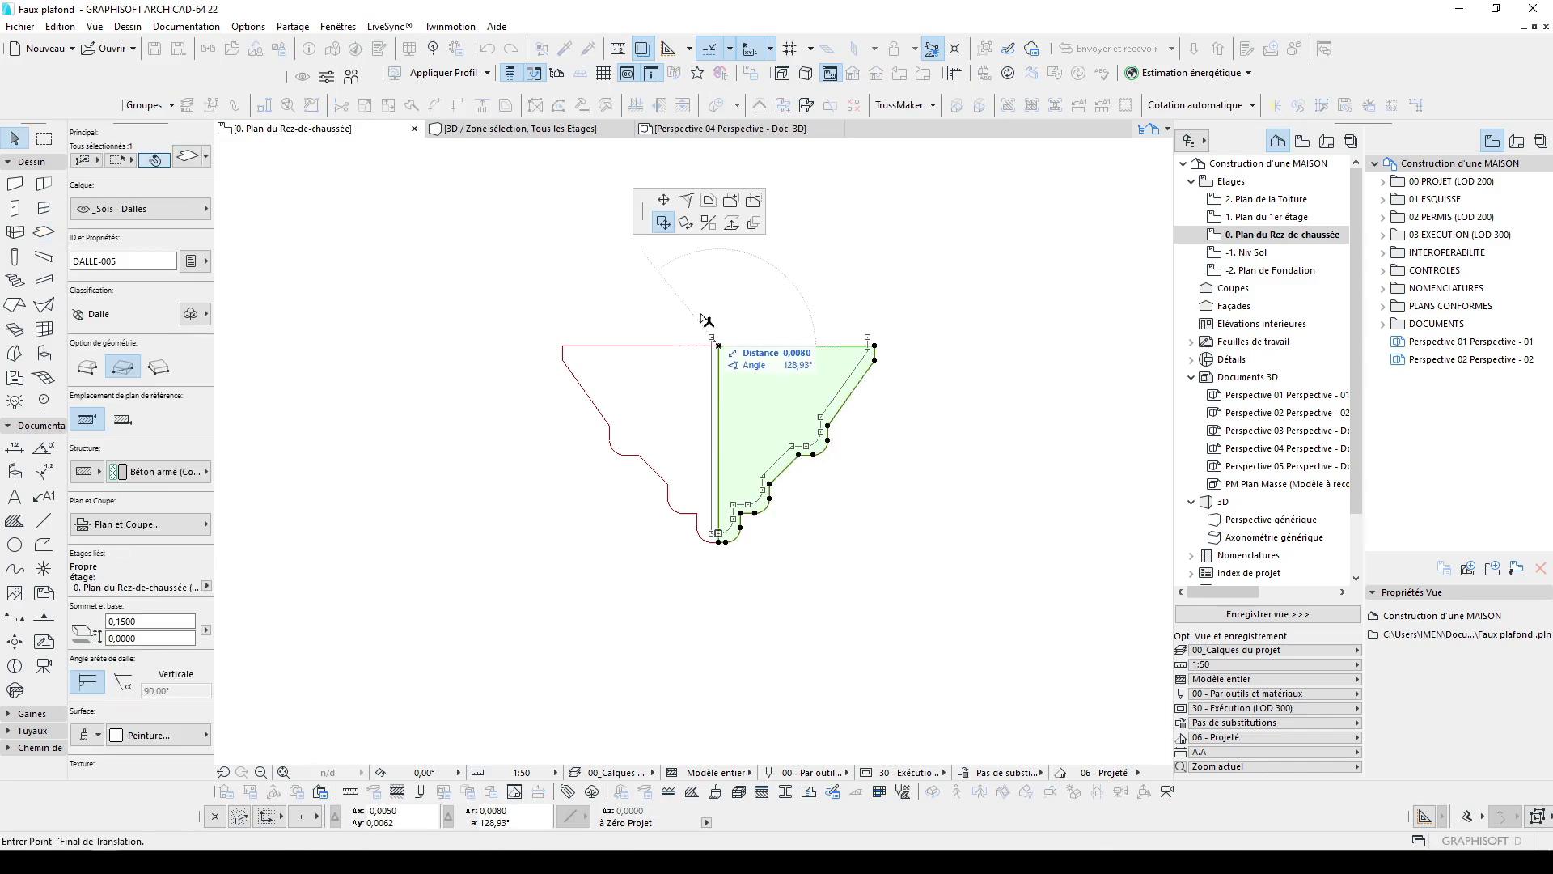
pyautogui.click(733, 202)
pyautogui.click(692, 385)
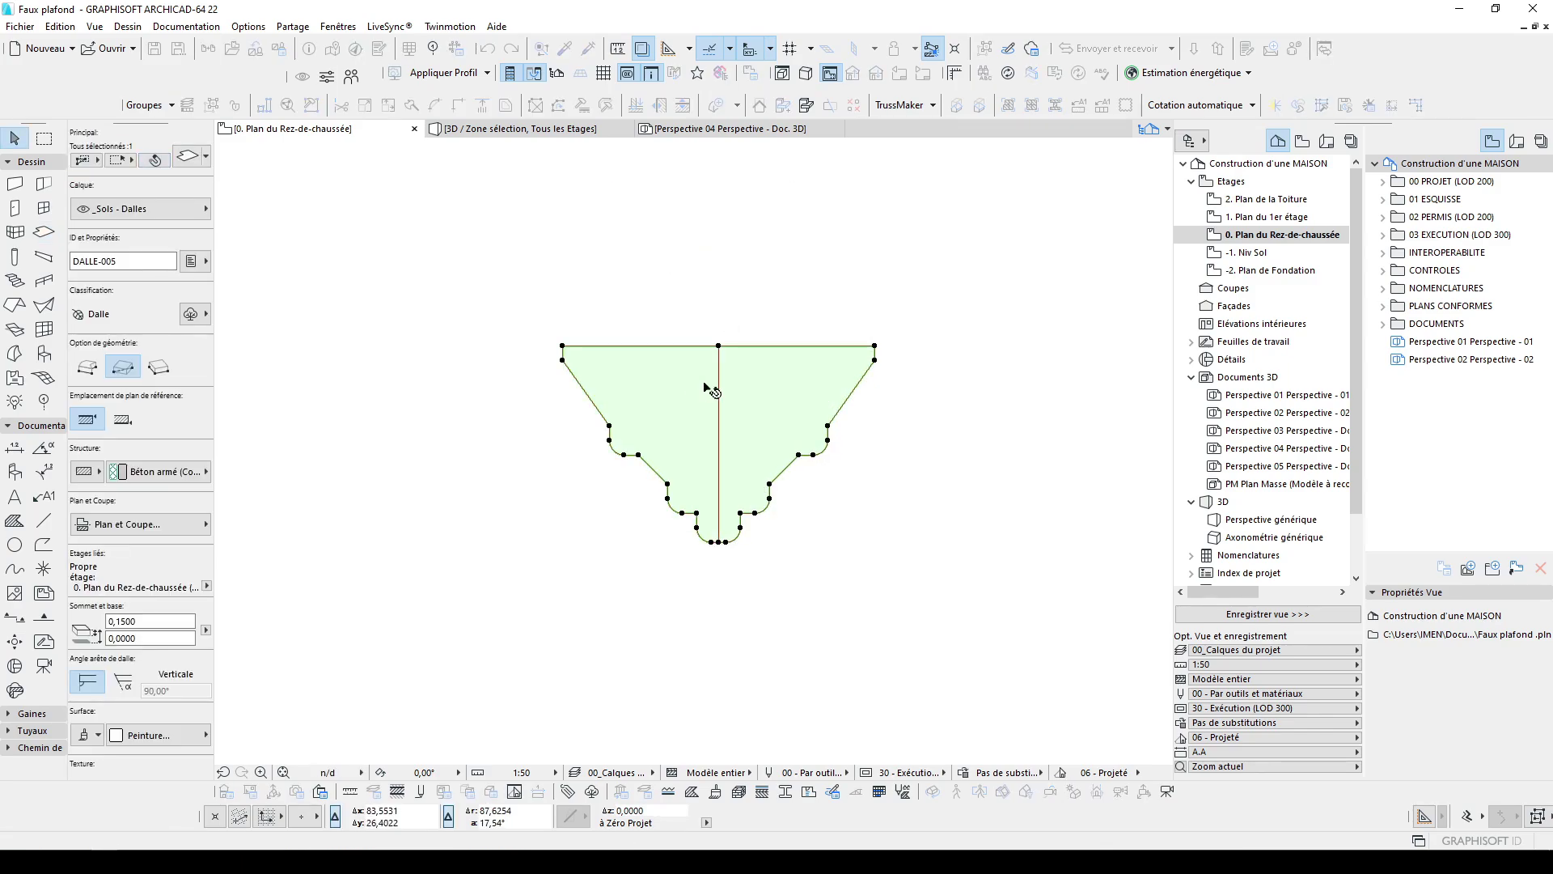
pyautogui.press('Escape')
# Save the profile slab as curtain wall frame "Ossature mur-rideau 4" in the embedded library, and delete the slab from the plan
pyautogui.moveTo(775, 384); pyautogui.dragTo(786, 377, button='middle')
pyautogui.hotkey('ctrl', 'a')
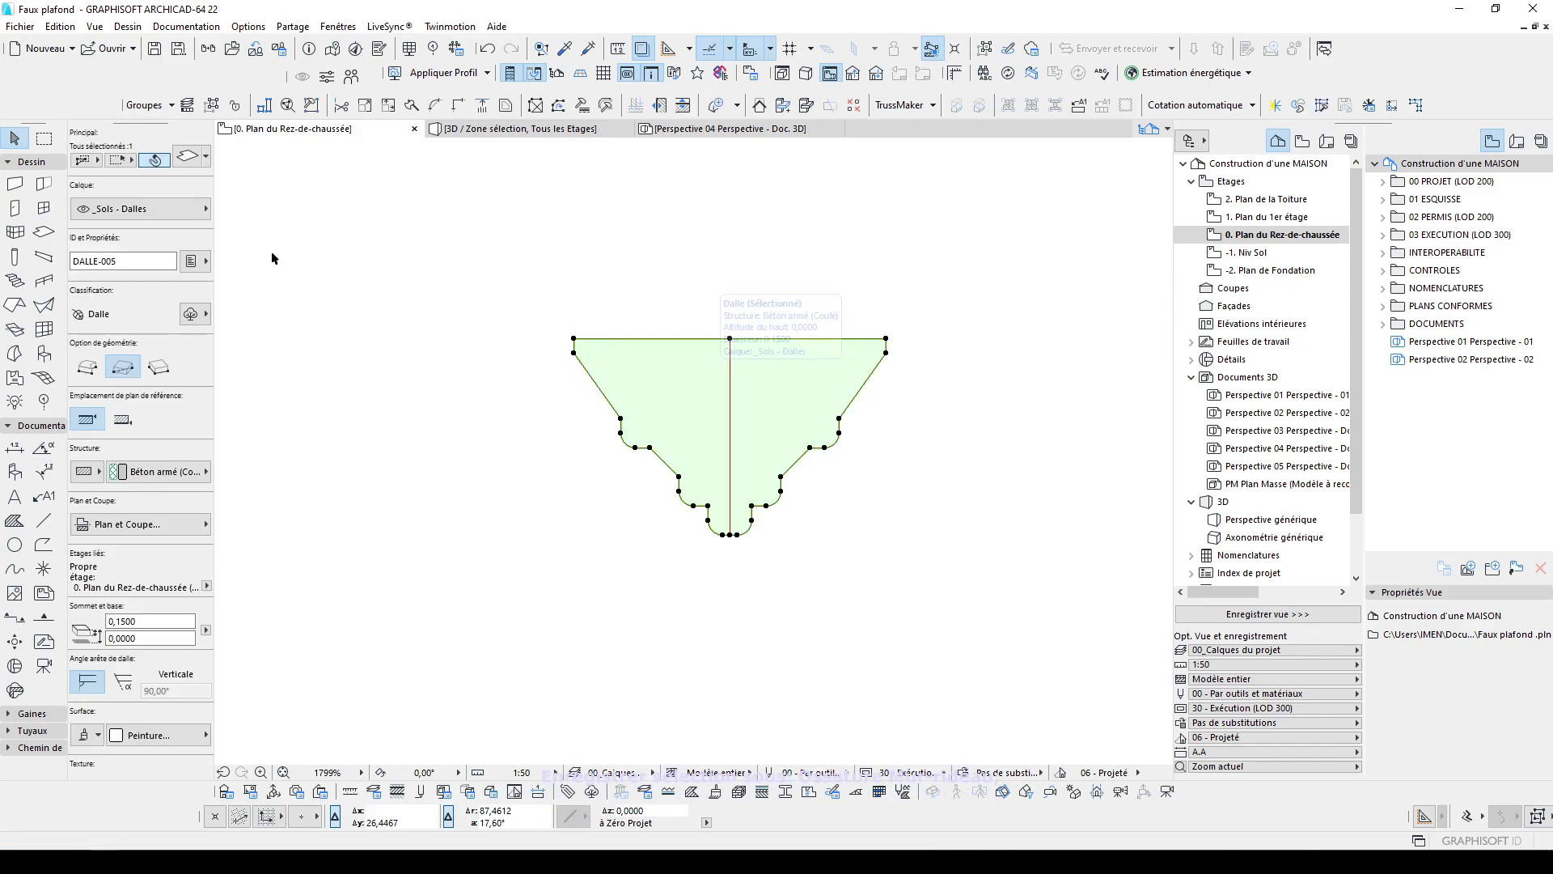
pyautogui.click(20, 26)
pyautogui.moveTo(166, 275)
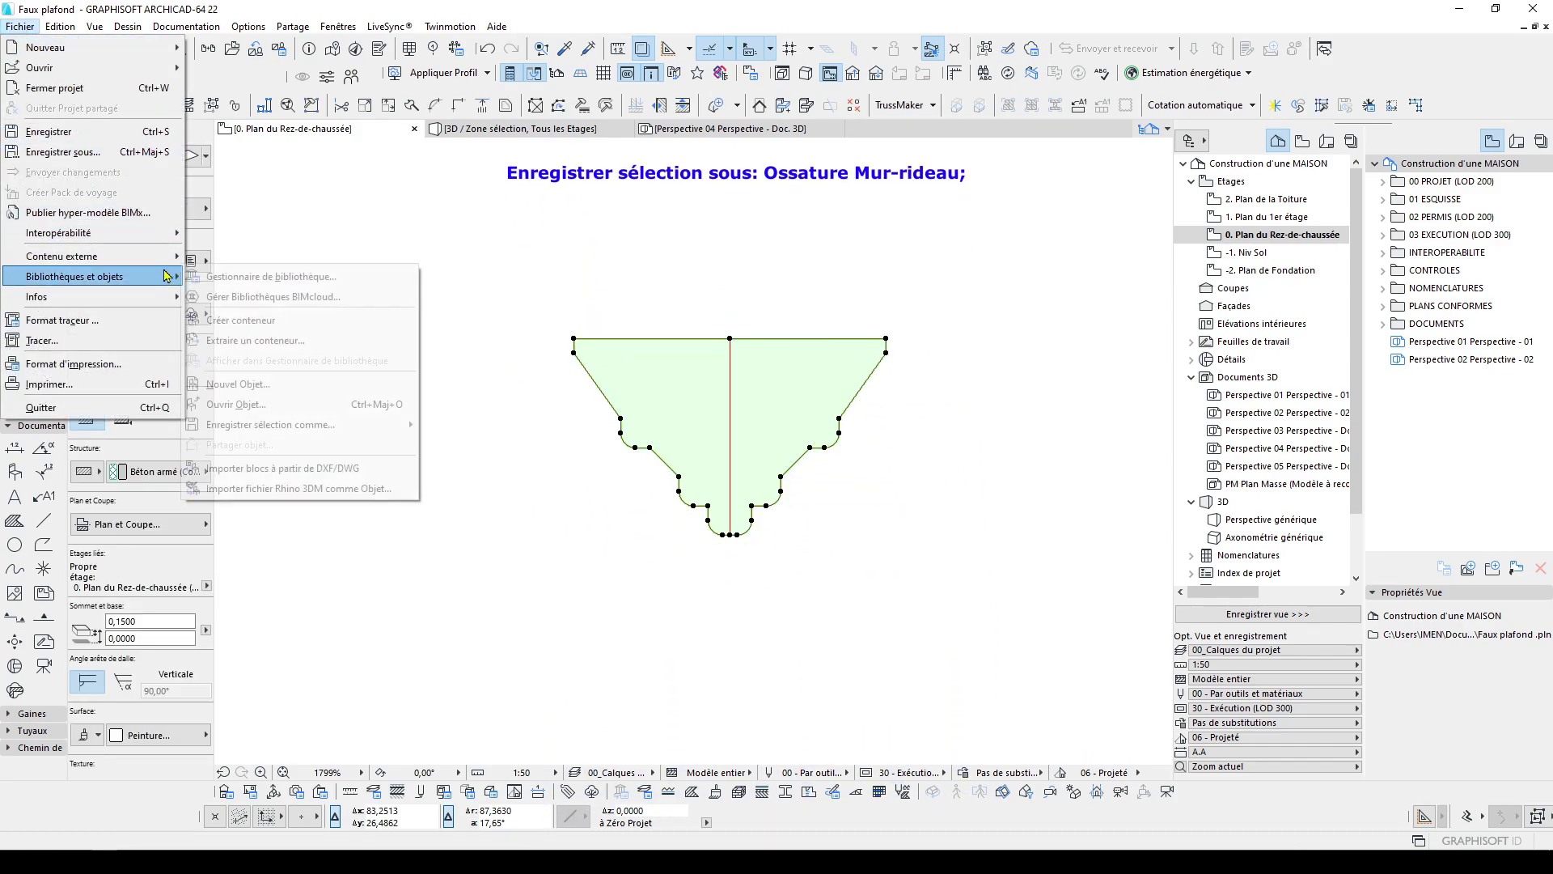
pyautogui.moveTo(381, 424)
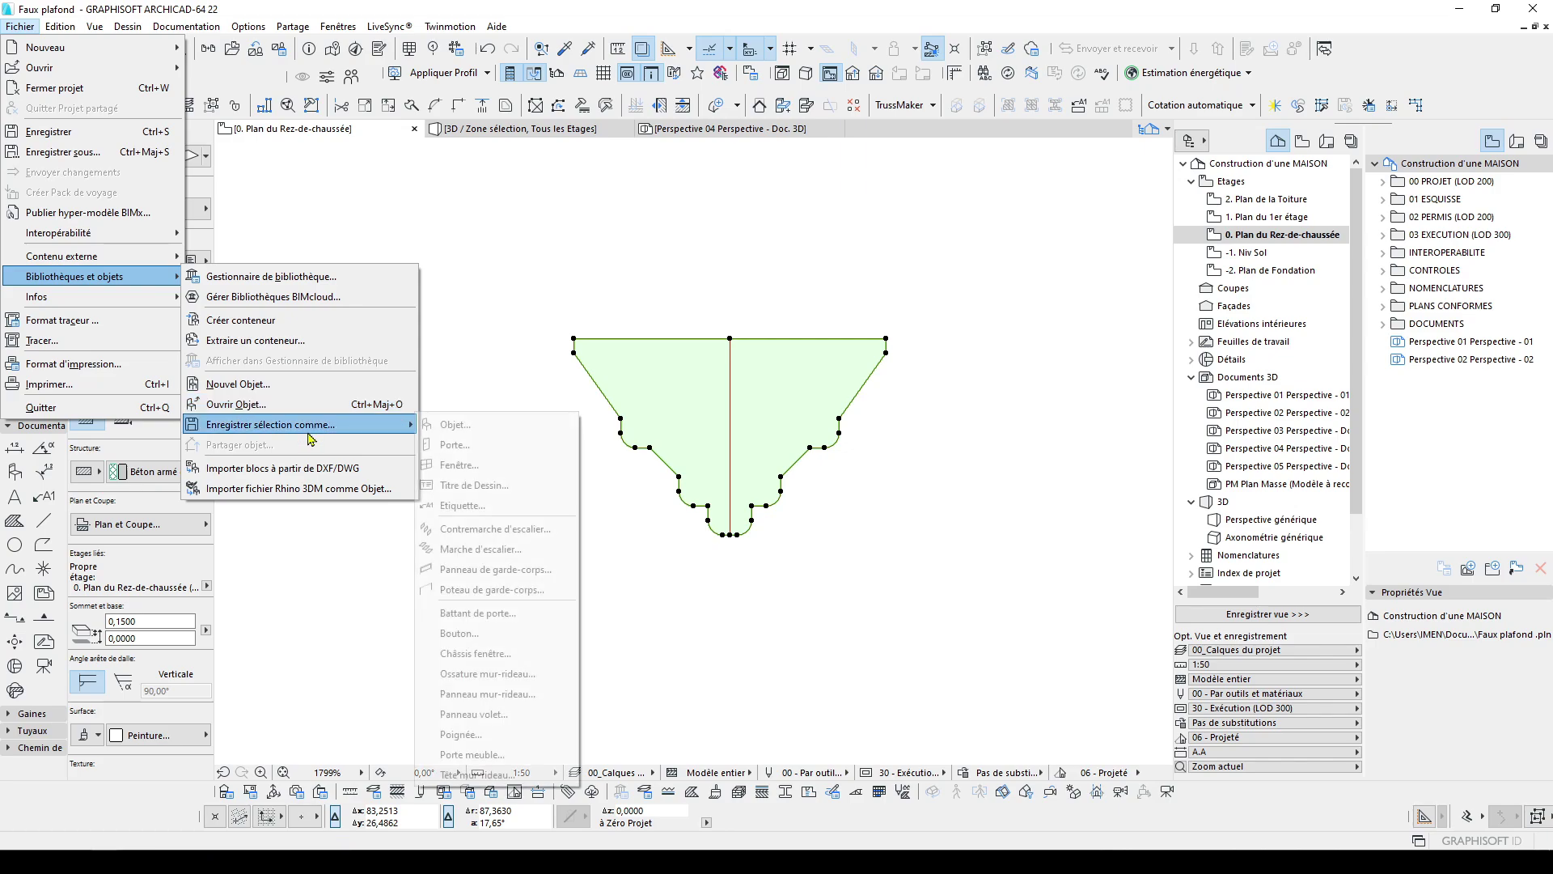
pyautogui.click(486, 673)
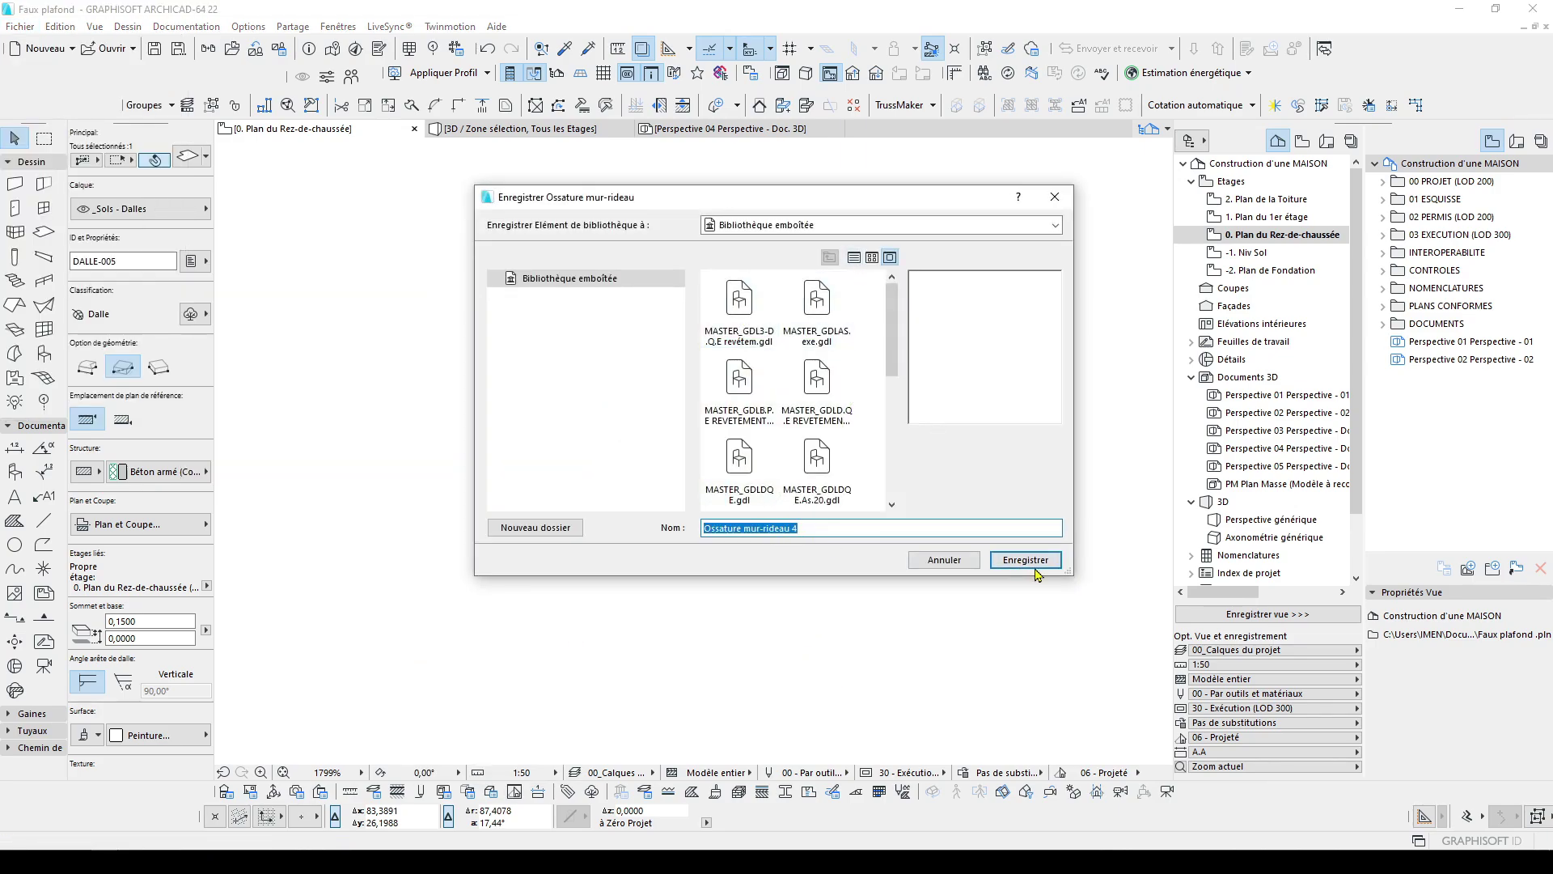
pyautogui.click(1035, 566)
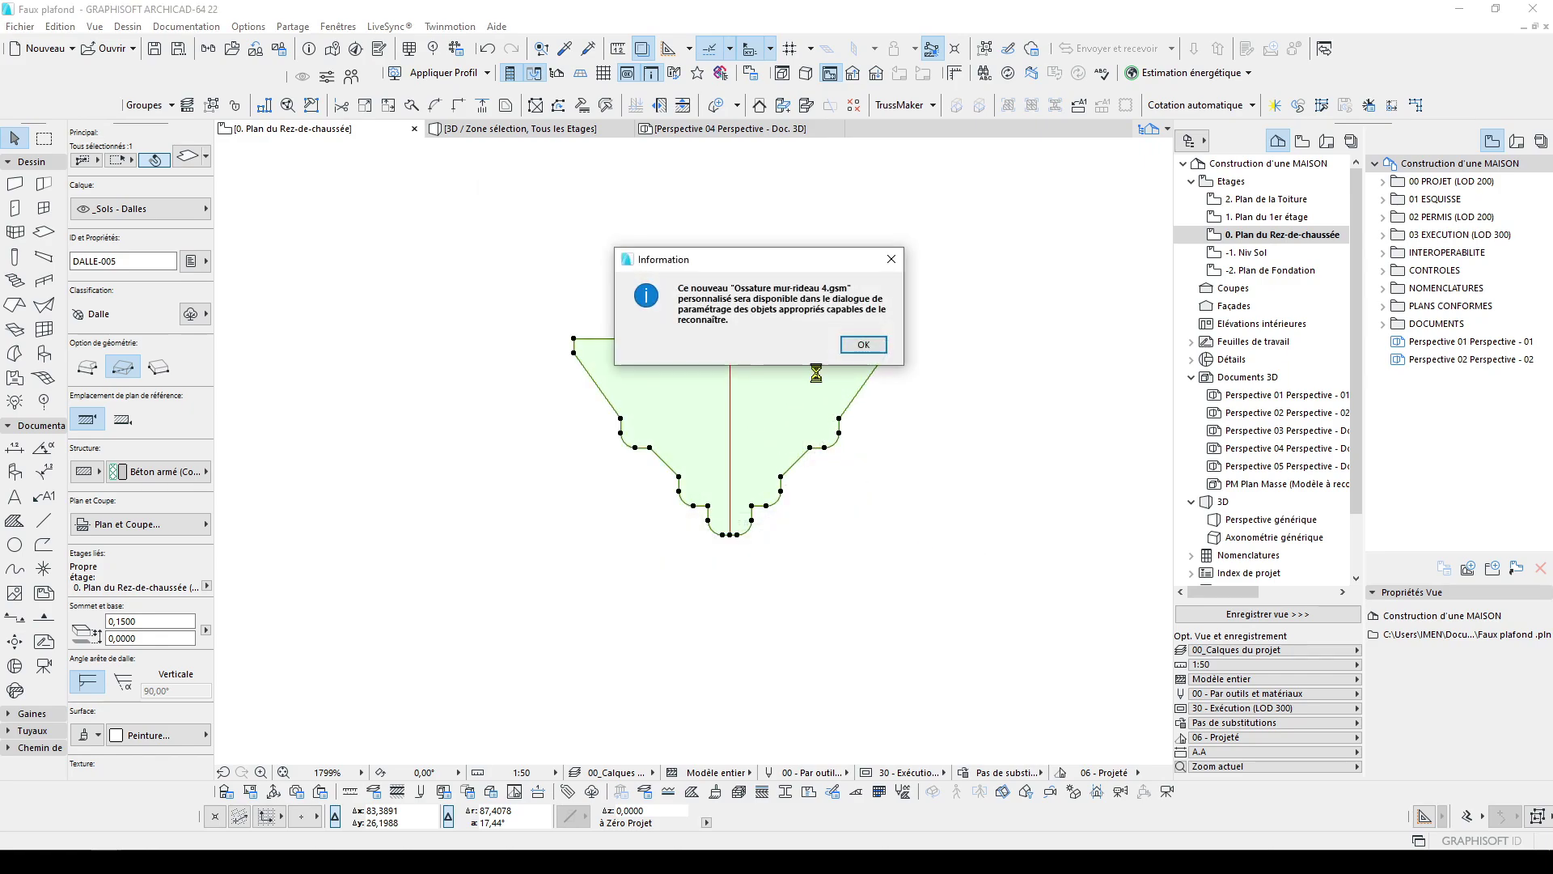
pyautogui.click(863, 344)
pyautogui.press('Delete')
# Draw a curtain wall with the boundary geometry method, tracing the four corners of the red inner rectangle in the room
pyautogui.scroll(-1, 621, 377)
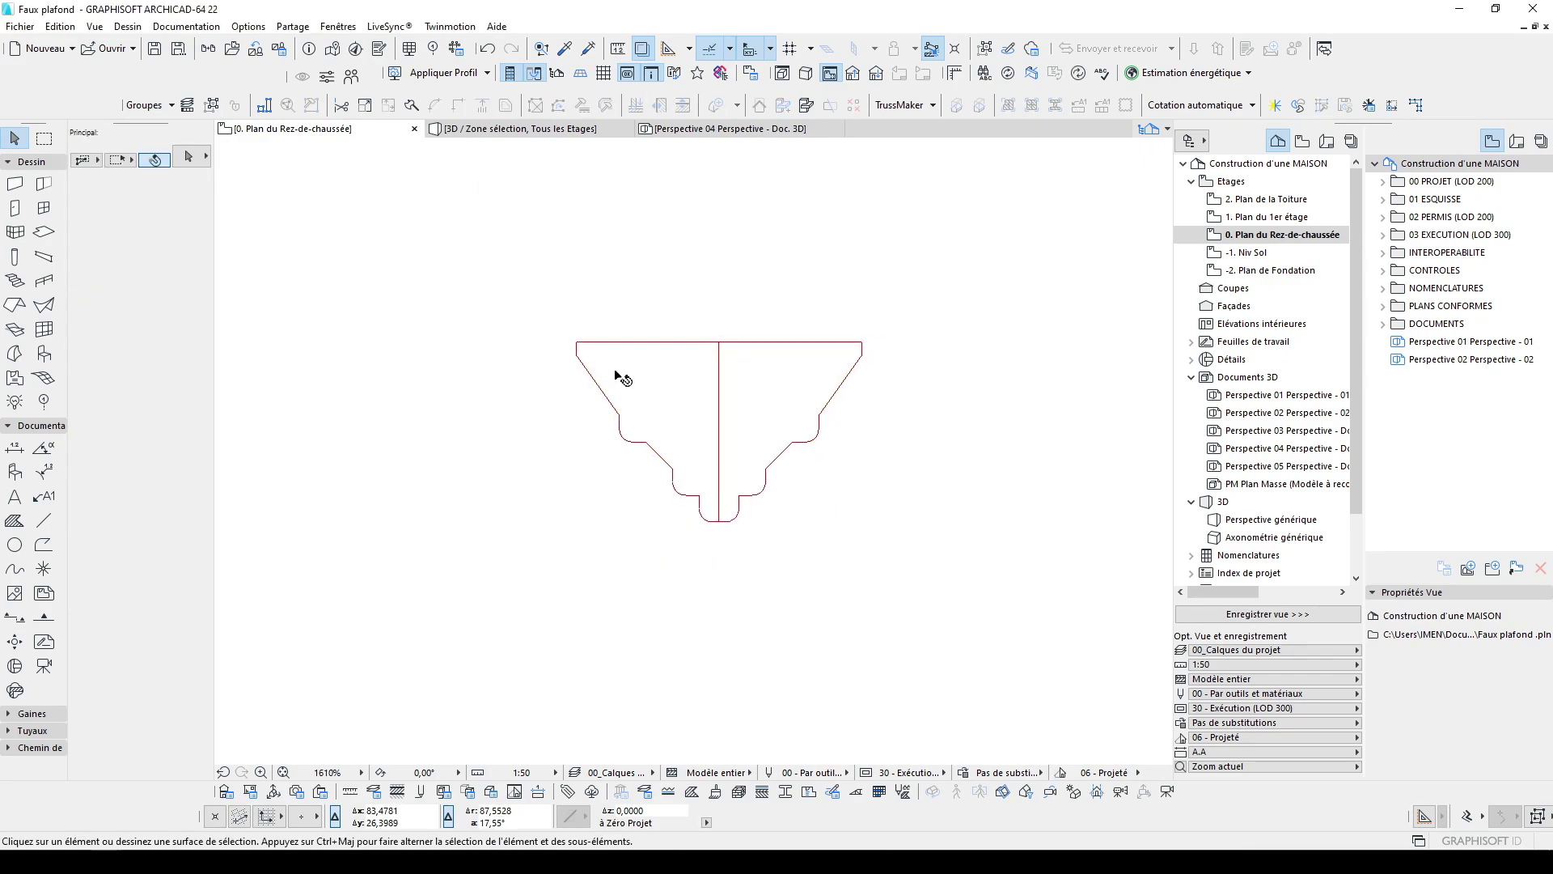
pyautogui.scroll(-20, 615, 356)
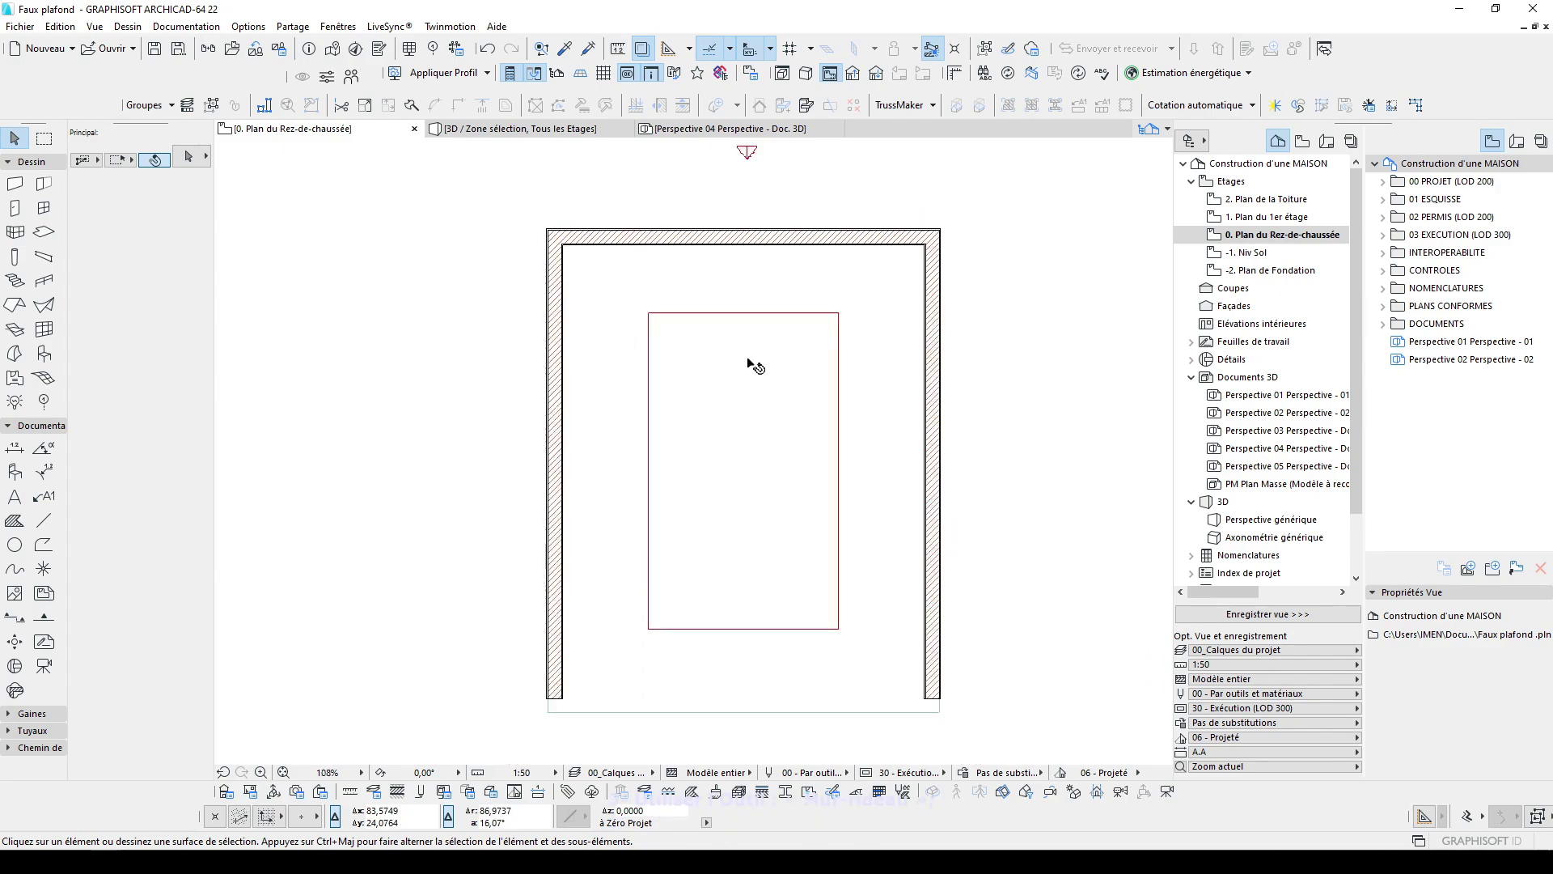
pyautogui.scroll(2, 752, 360)
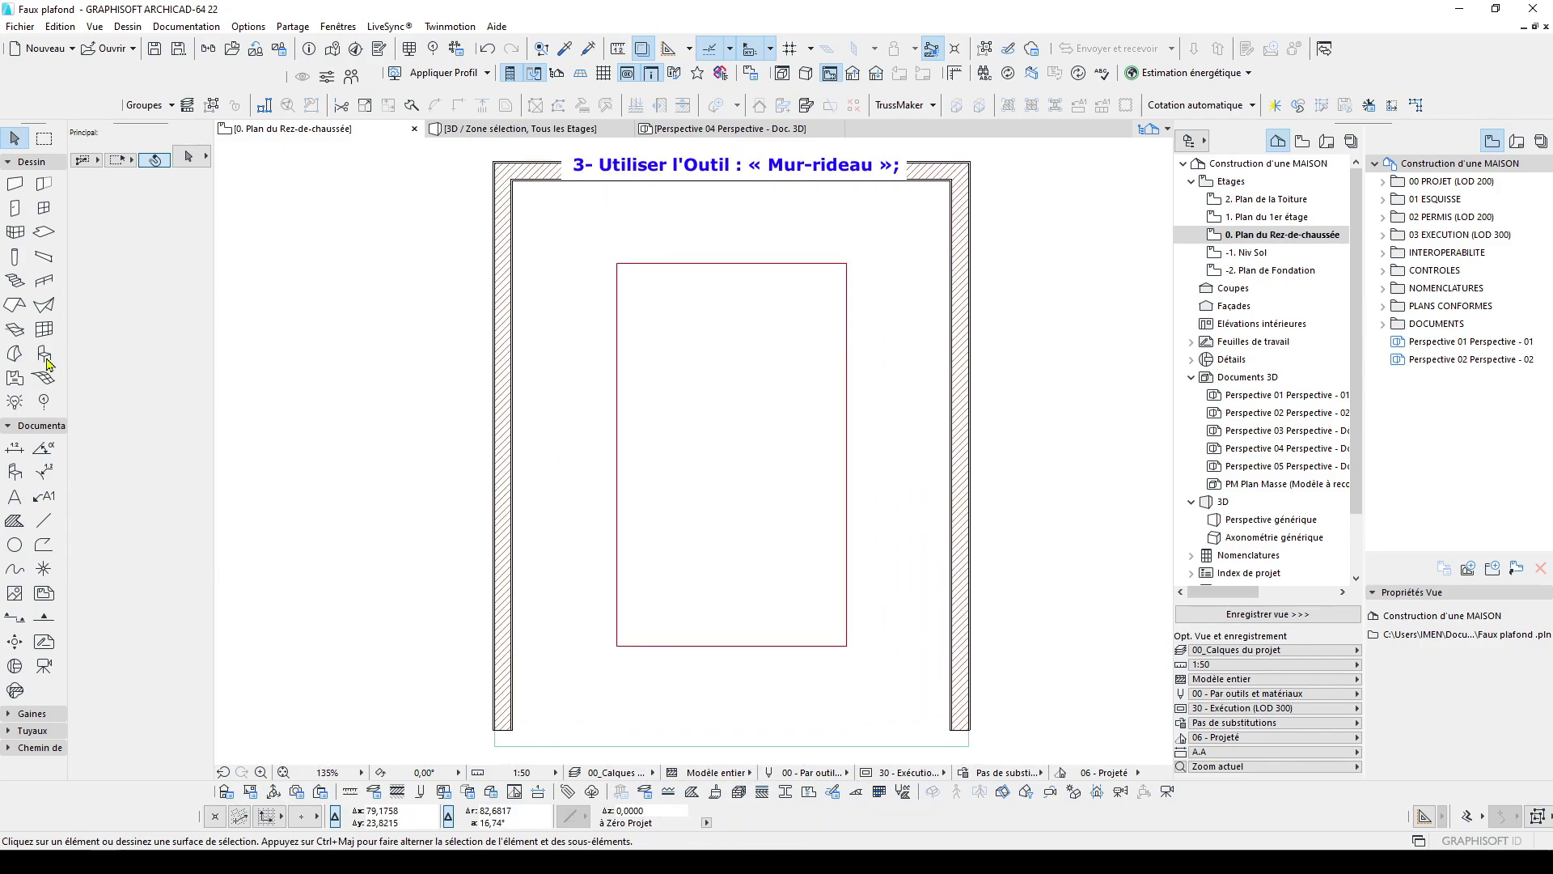
pyautogui.click(44, 330)
pyautogui.click(156, 367)
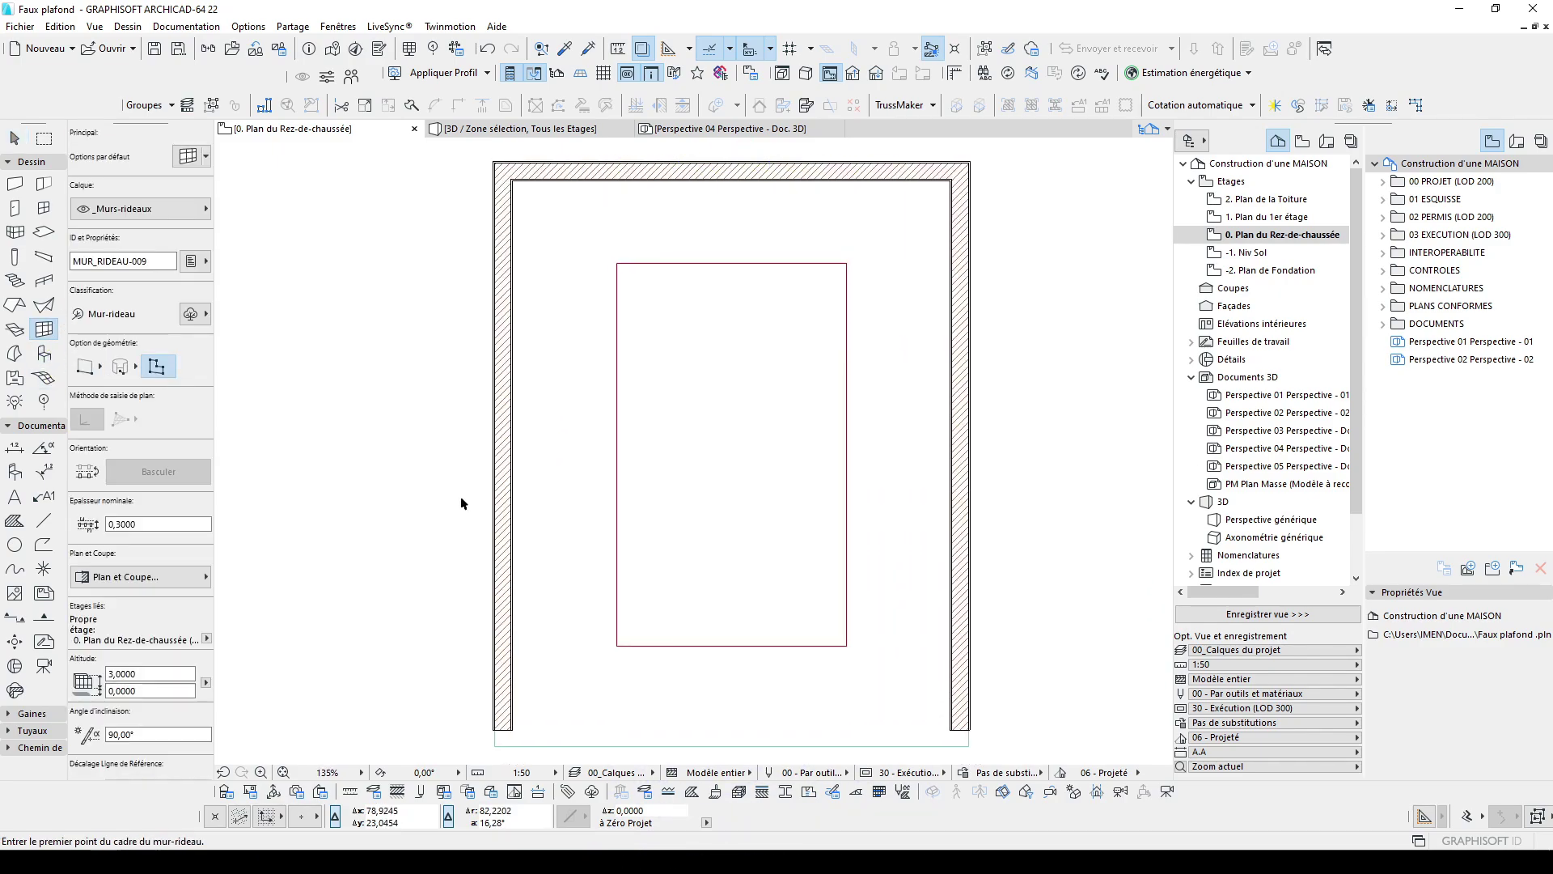
pyautogui.click(617, 645)
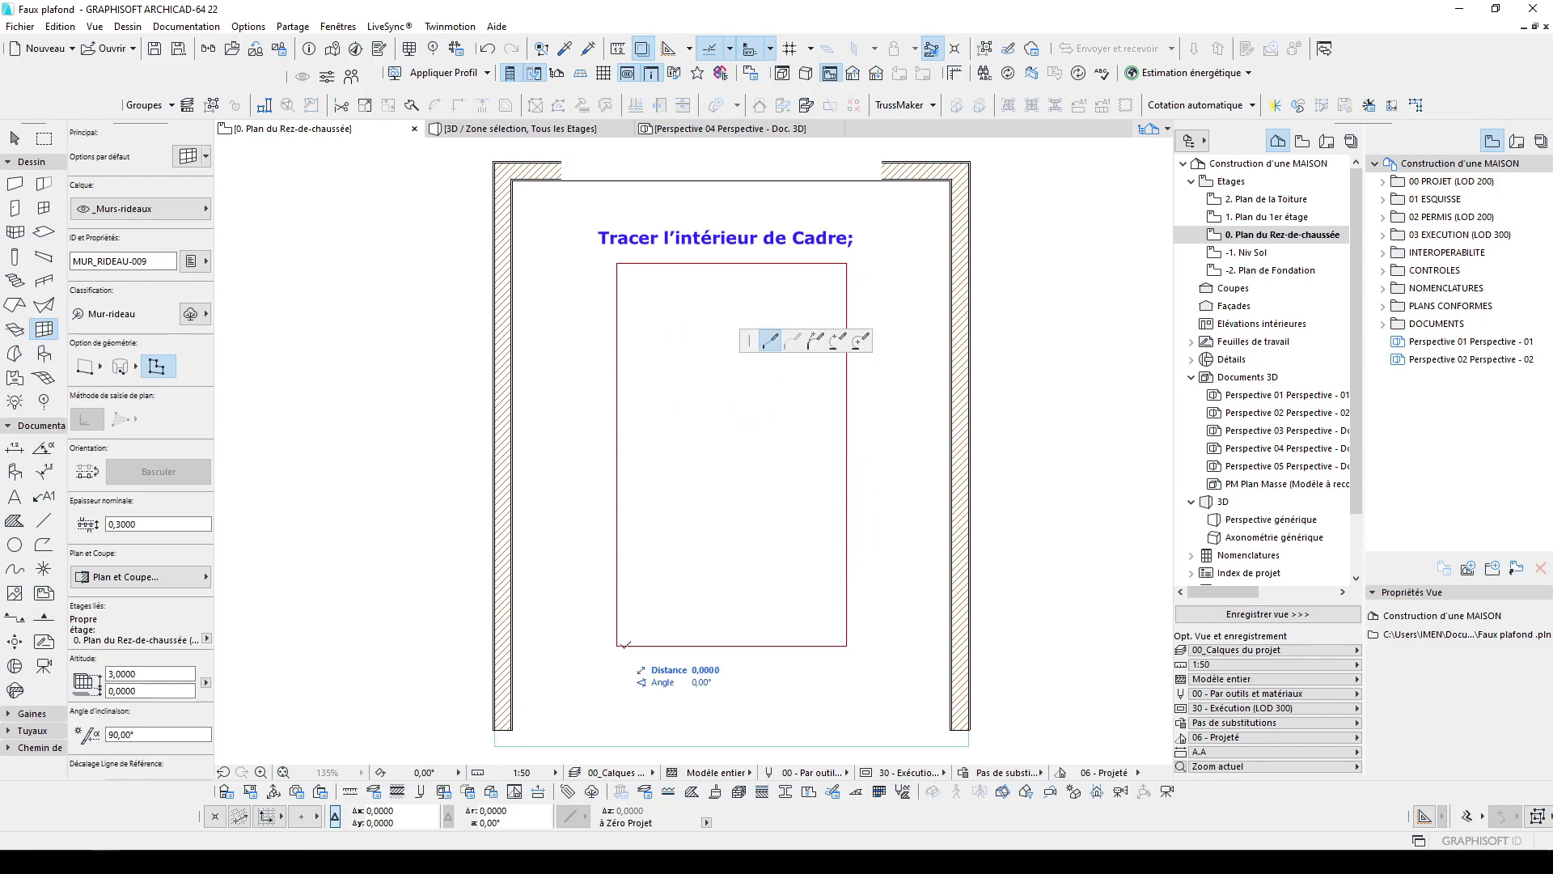
pyautogui.click(846, 646)
pyautogui.click(847, 263)
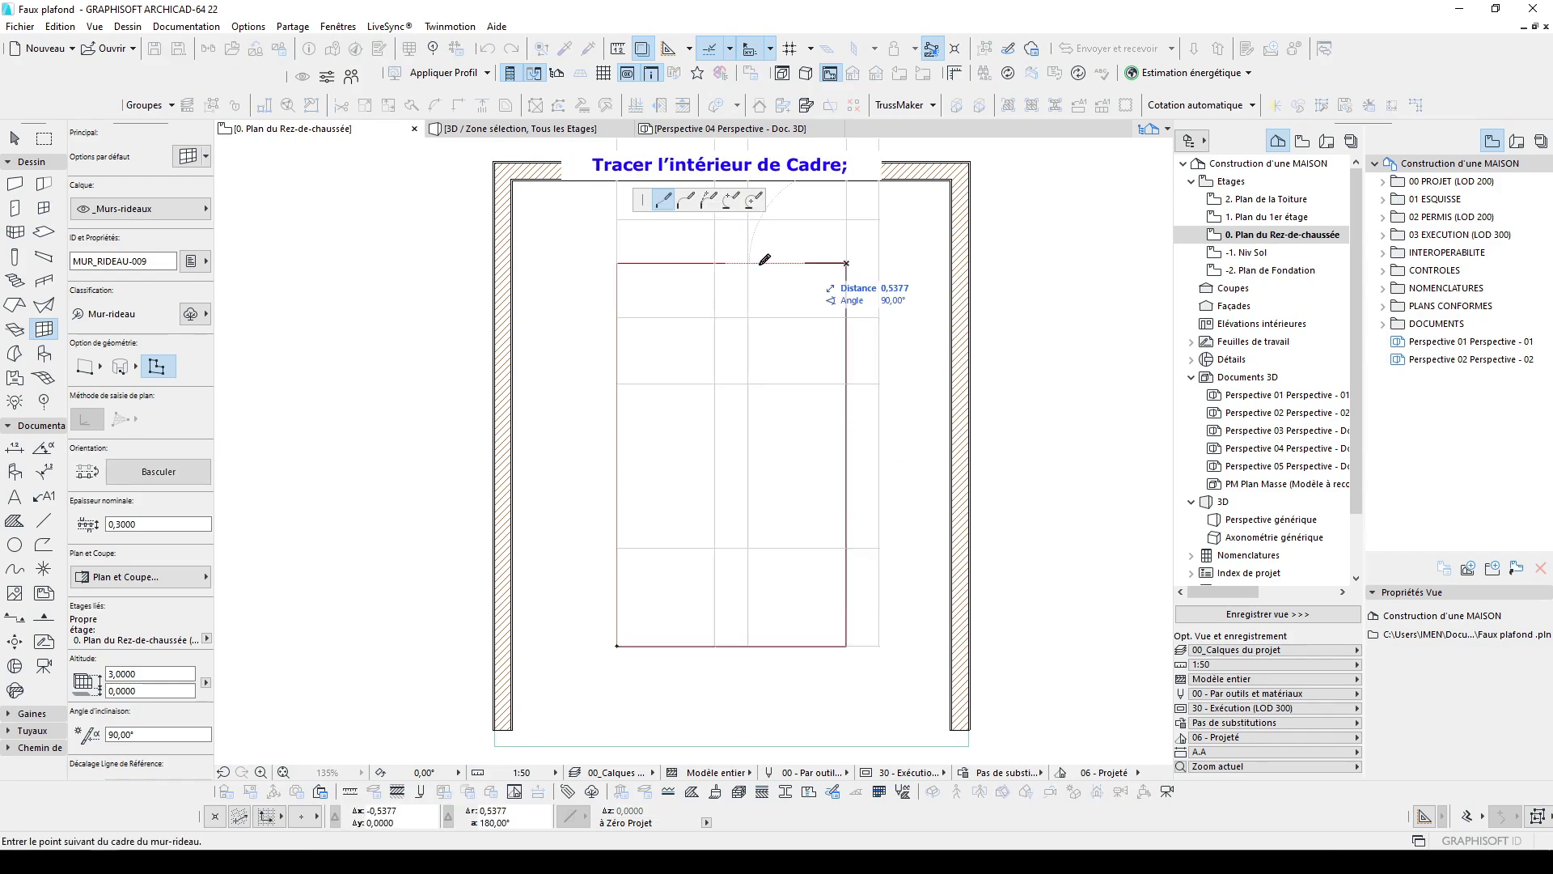
pyautogui.click(616, 263)
pyautogui.click(618, 645)
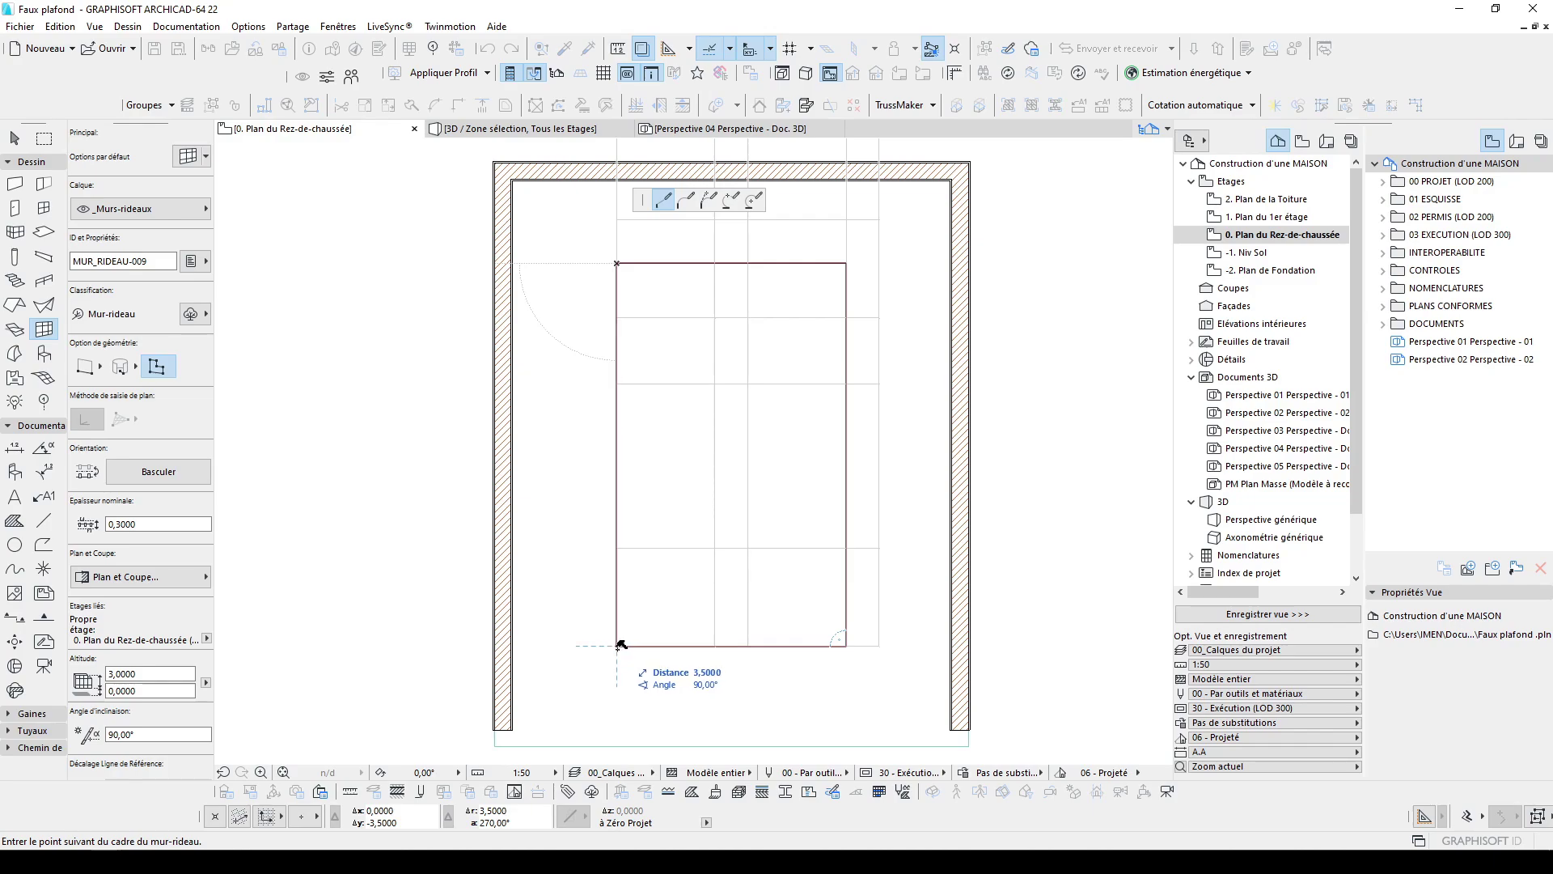
pyautogui.press('shift')
# Set the new curtain wall's base elevation to 2,7 in its system settings
pyautogui.click(740, 345)
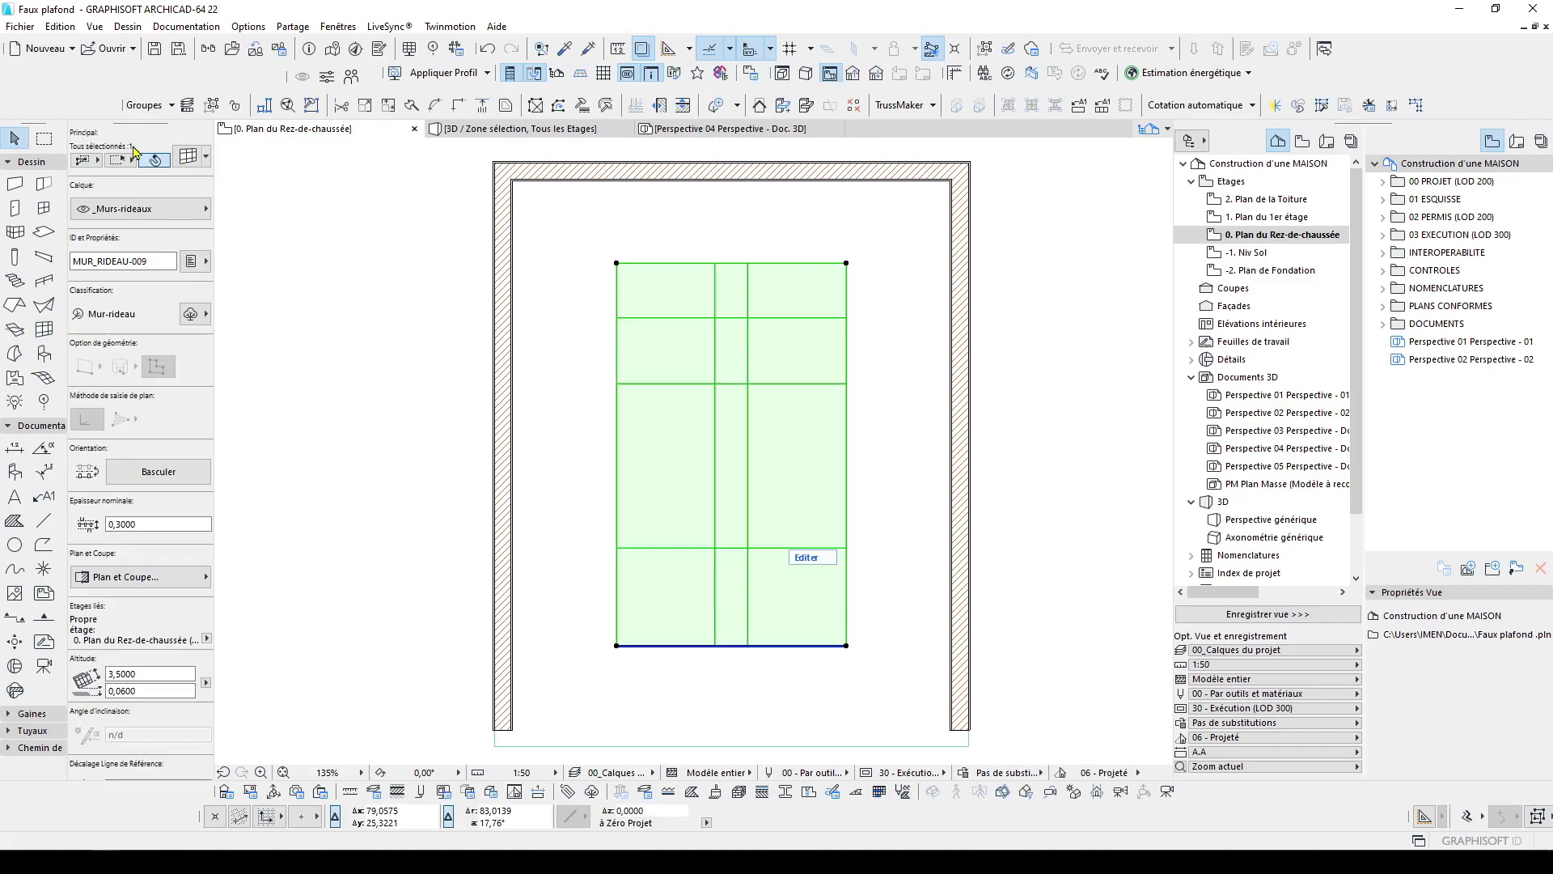
pyautogui.hotkey('ctrl', 't')
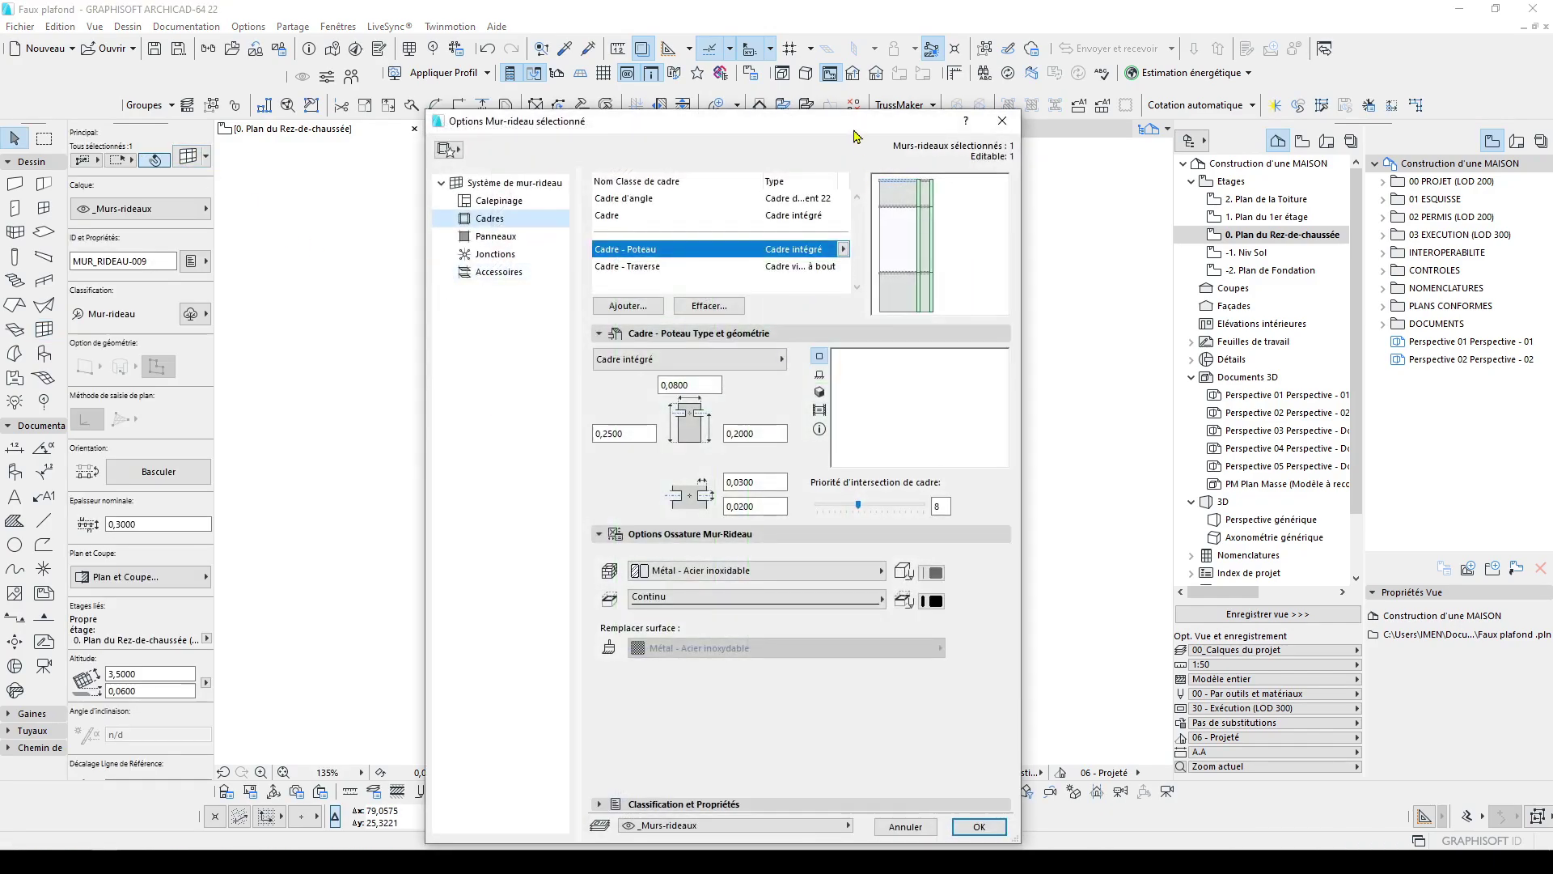
pyautogui.moveTo(854, 131); pyautogui.dragTo(855, 151)
pyautogui.moveTo(753, 148); pyautogui.dragTo(765, 158)
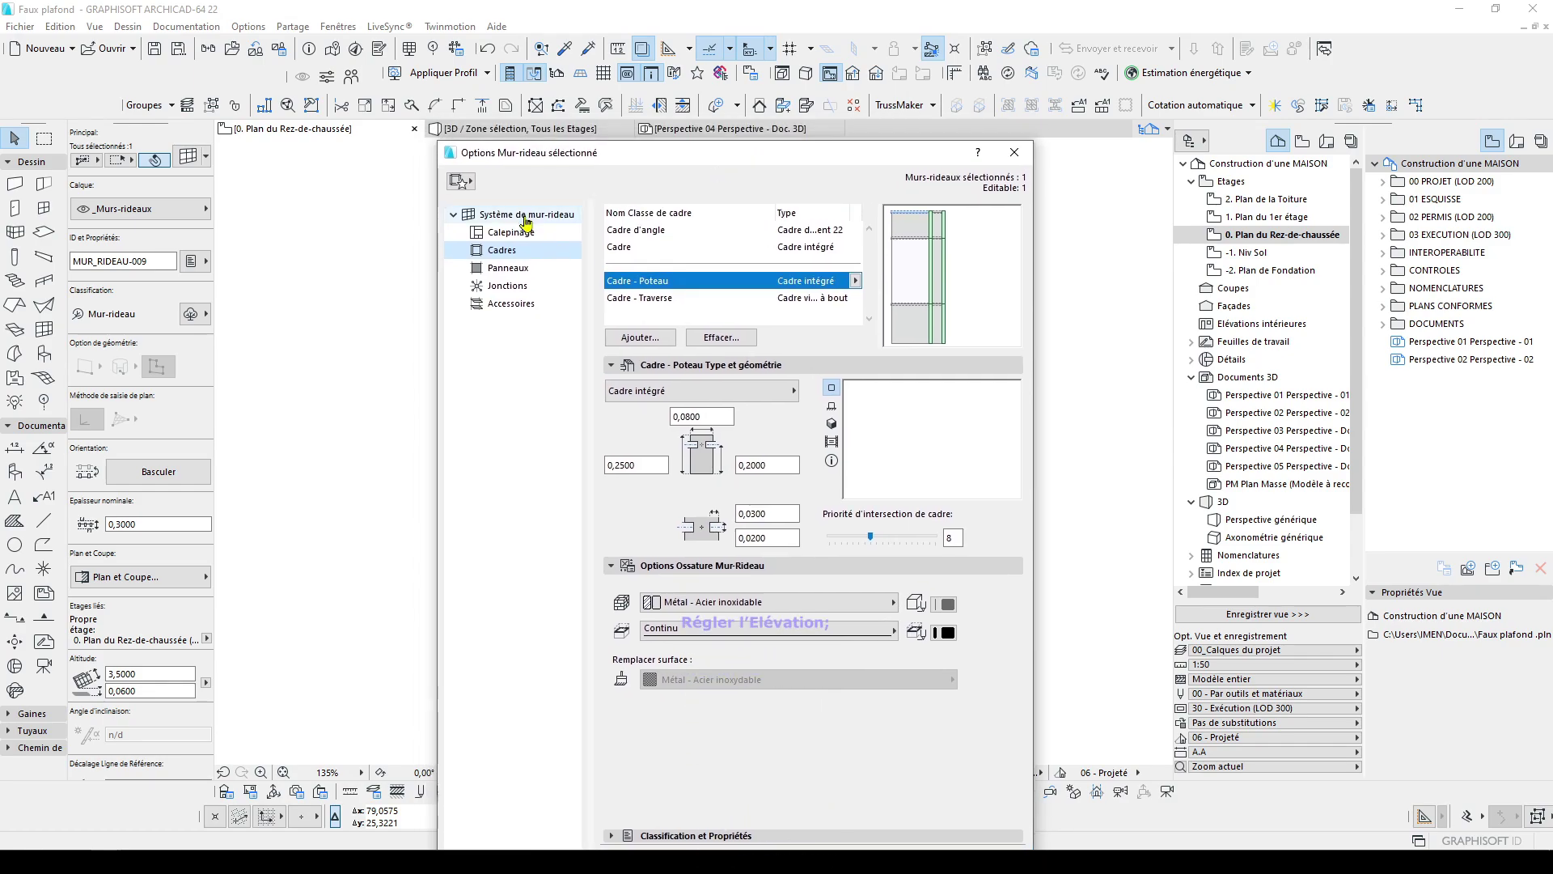
pyautogui.click(527, 214)
pyautogui.moveTo(738, 278); pyautogui.dragTo(666, 284)
pyautogui.write('2,')
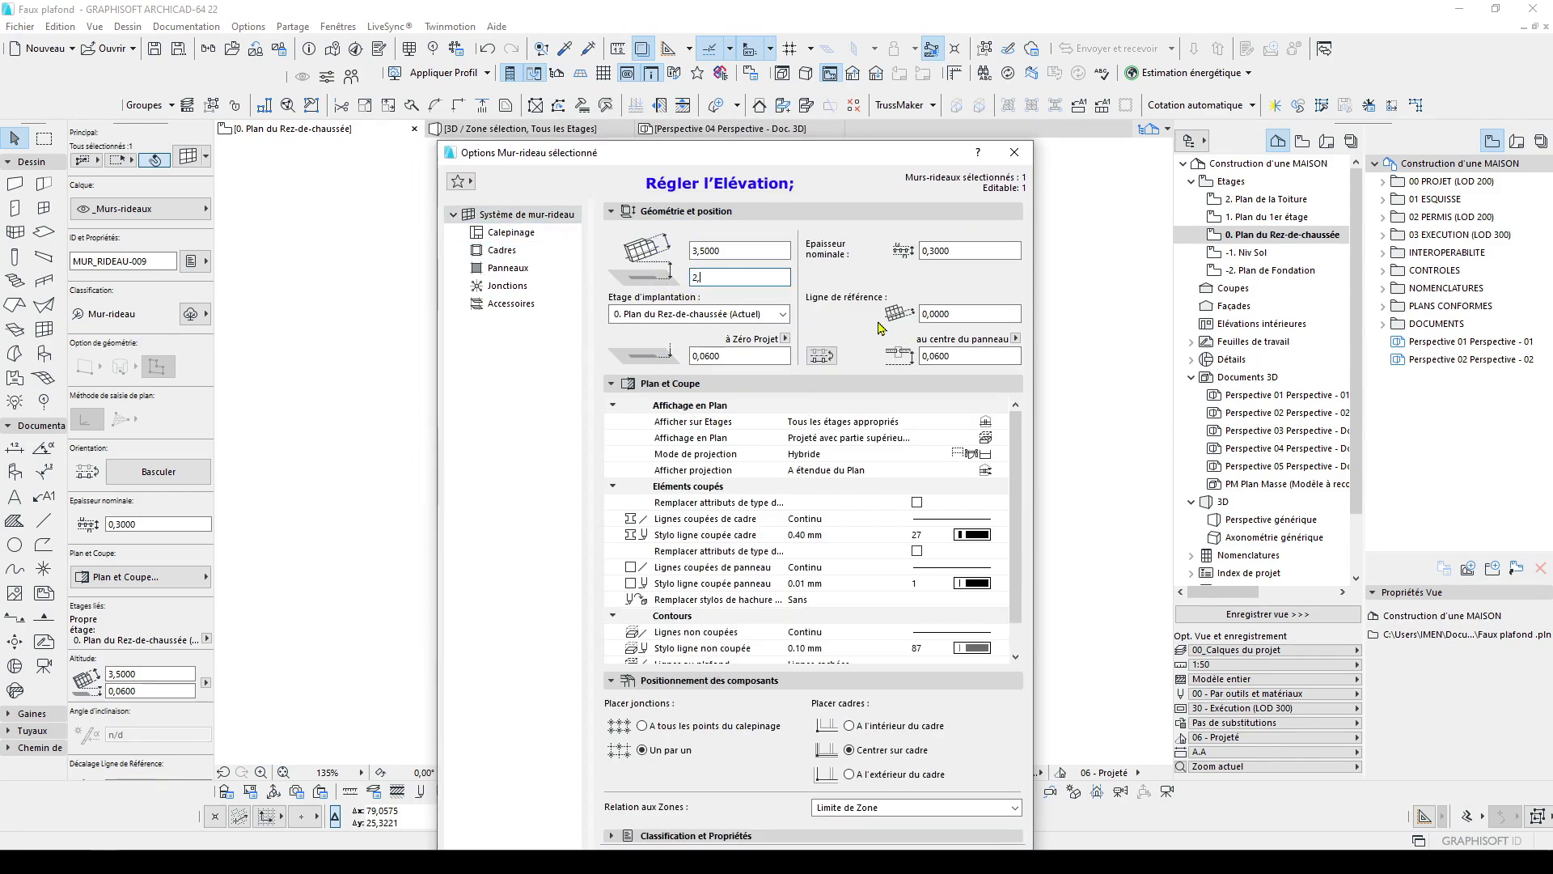
pyautogui.write('7')
# Show the curtain wall only on its home storey, with floor plan display set to projected with overhead parts
pyautogui.click(1001, 422)
pyautogui.click(1021, 424)
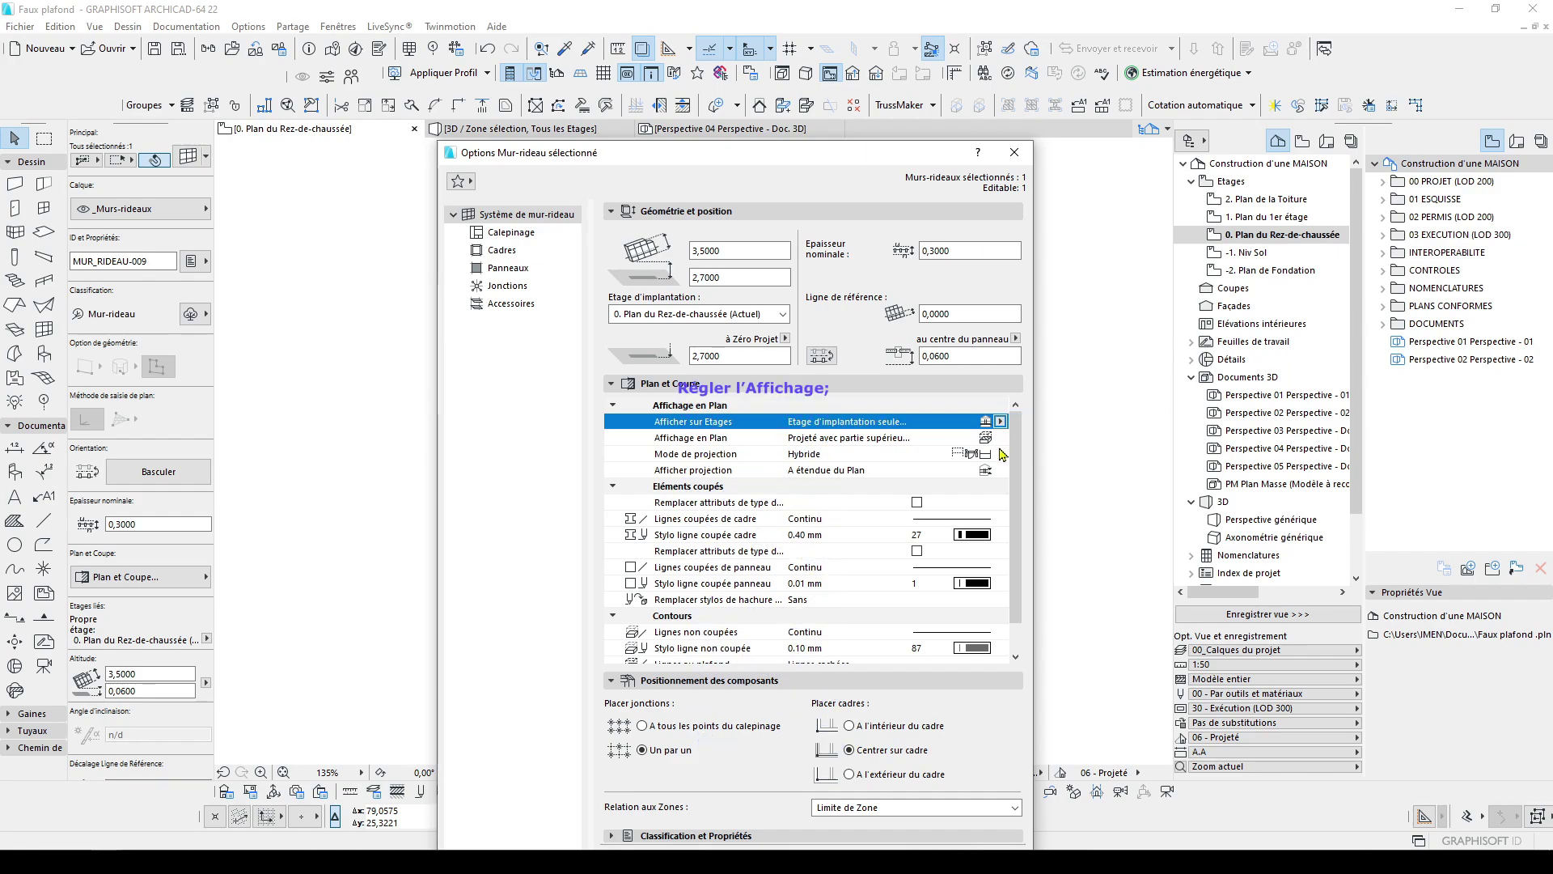
pyautogui.click(1000, 439)
pyautogui.click(1021, 455)
# Set the curtain wall's projection mode to Projeté for the overhead, cut and uncut components
pyautogui.click(997, 457)
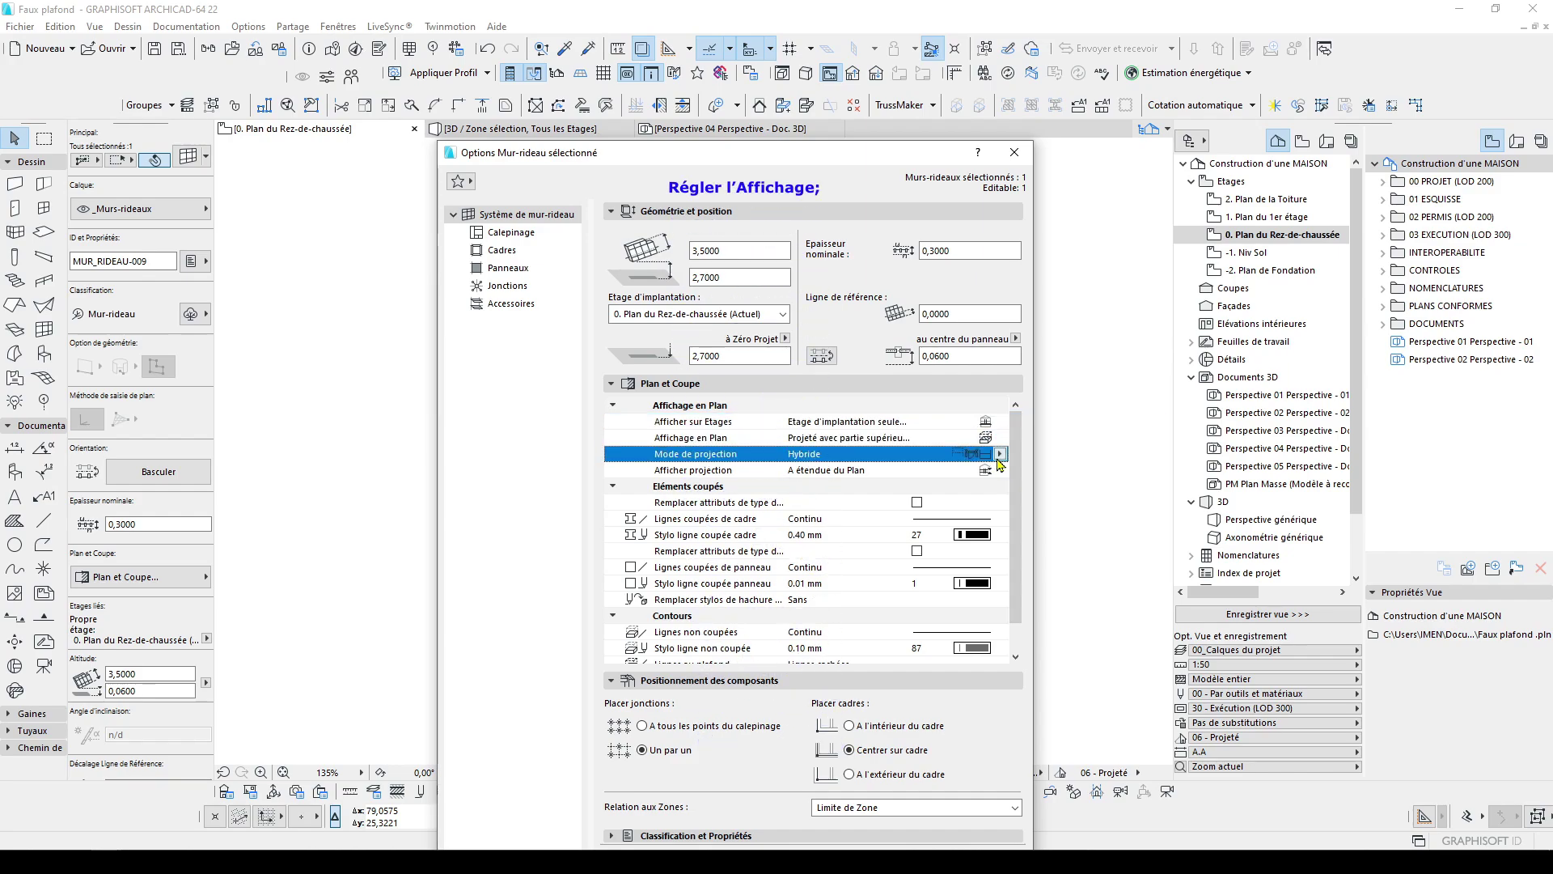
pyautogui.click(1001, 455)
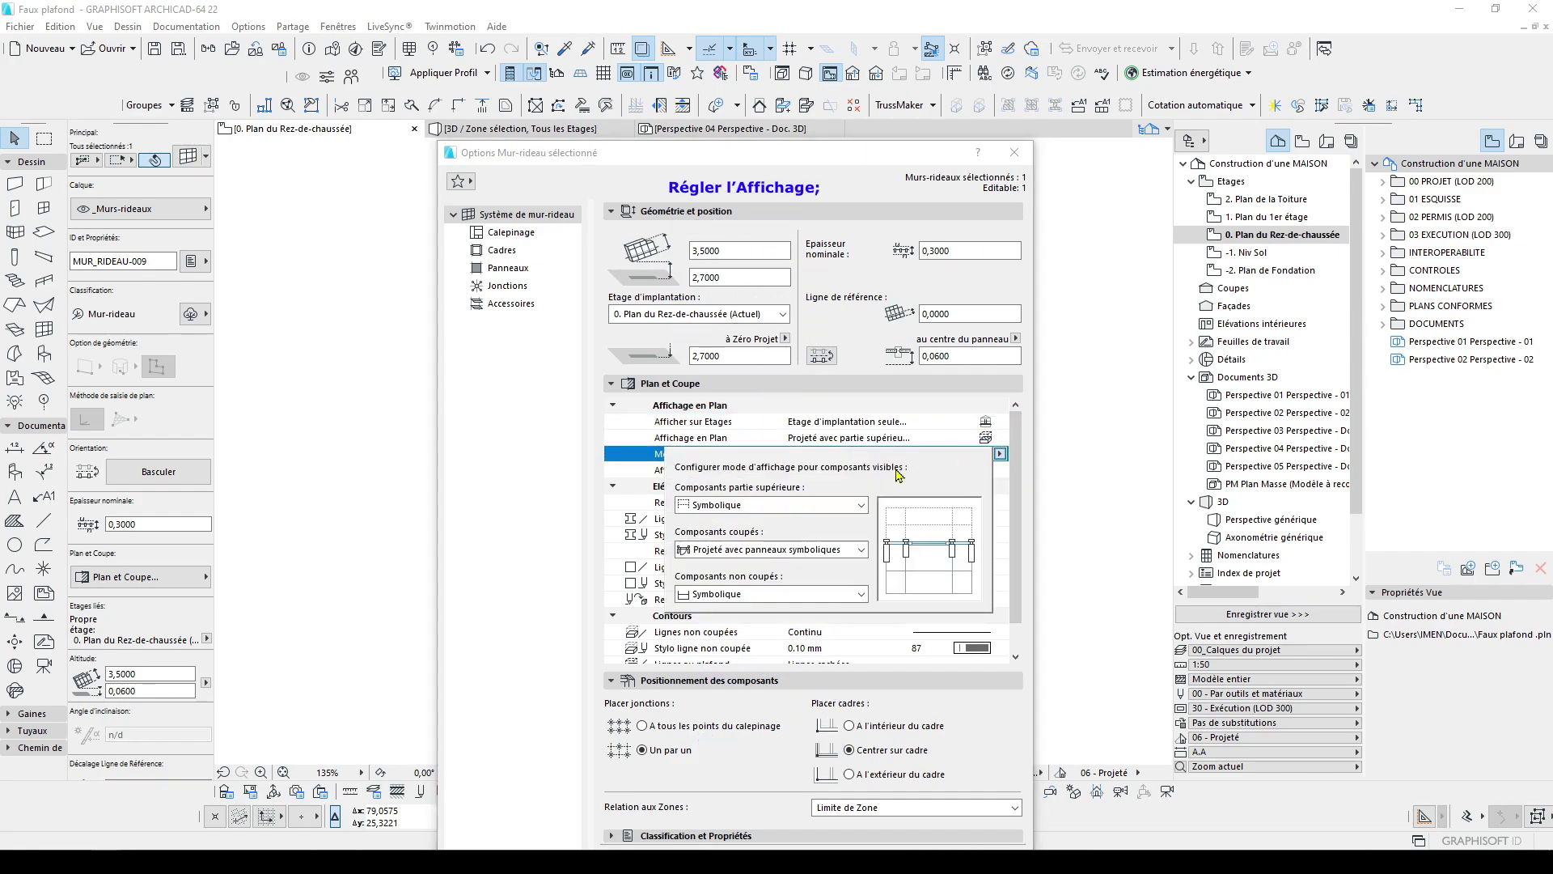
pyautogui.click(745, 549)
pyautogui.click(752, 566)
pyautogui.click(761, 593)
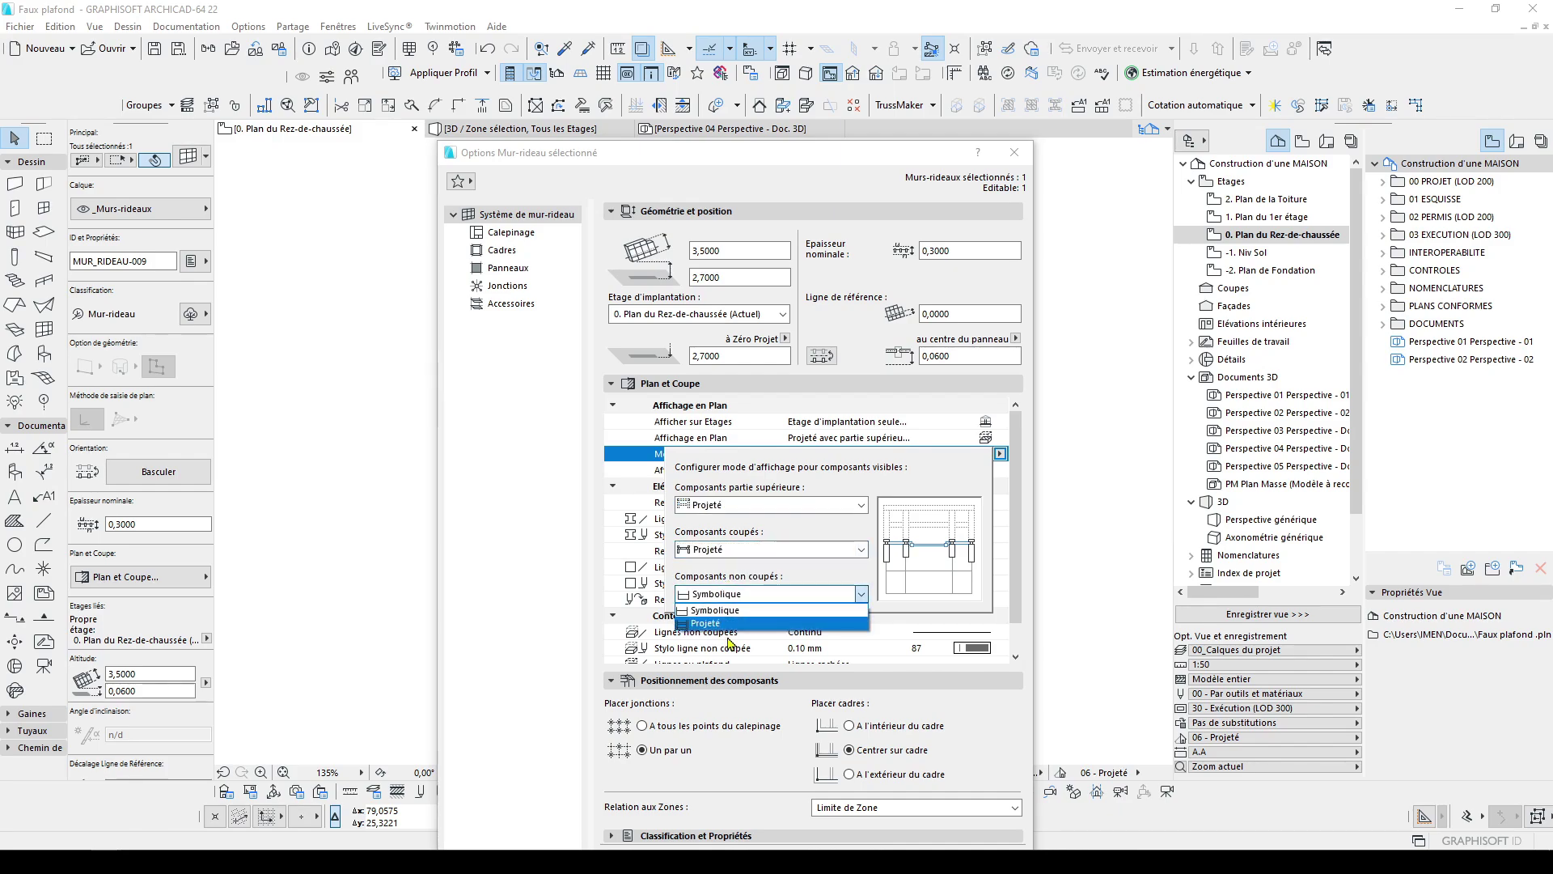
pyautogui.click(860, 622)
# Set the curtain wall's projection display to Elément entier and open its Calepinage settings
pyautogui.click(1017, 469)
pyautogui.click(997, 471)
pyautogui.click(1001, 470)
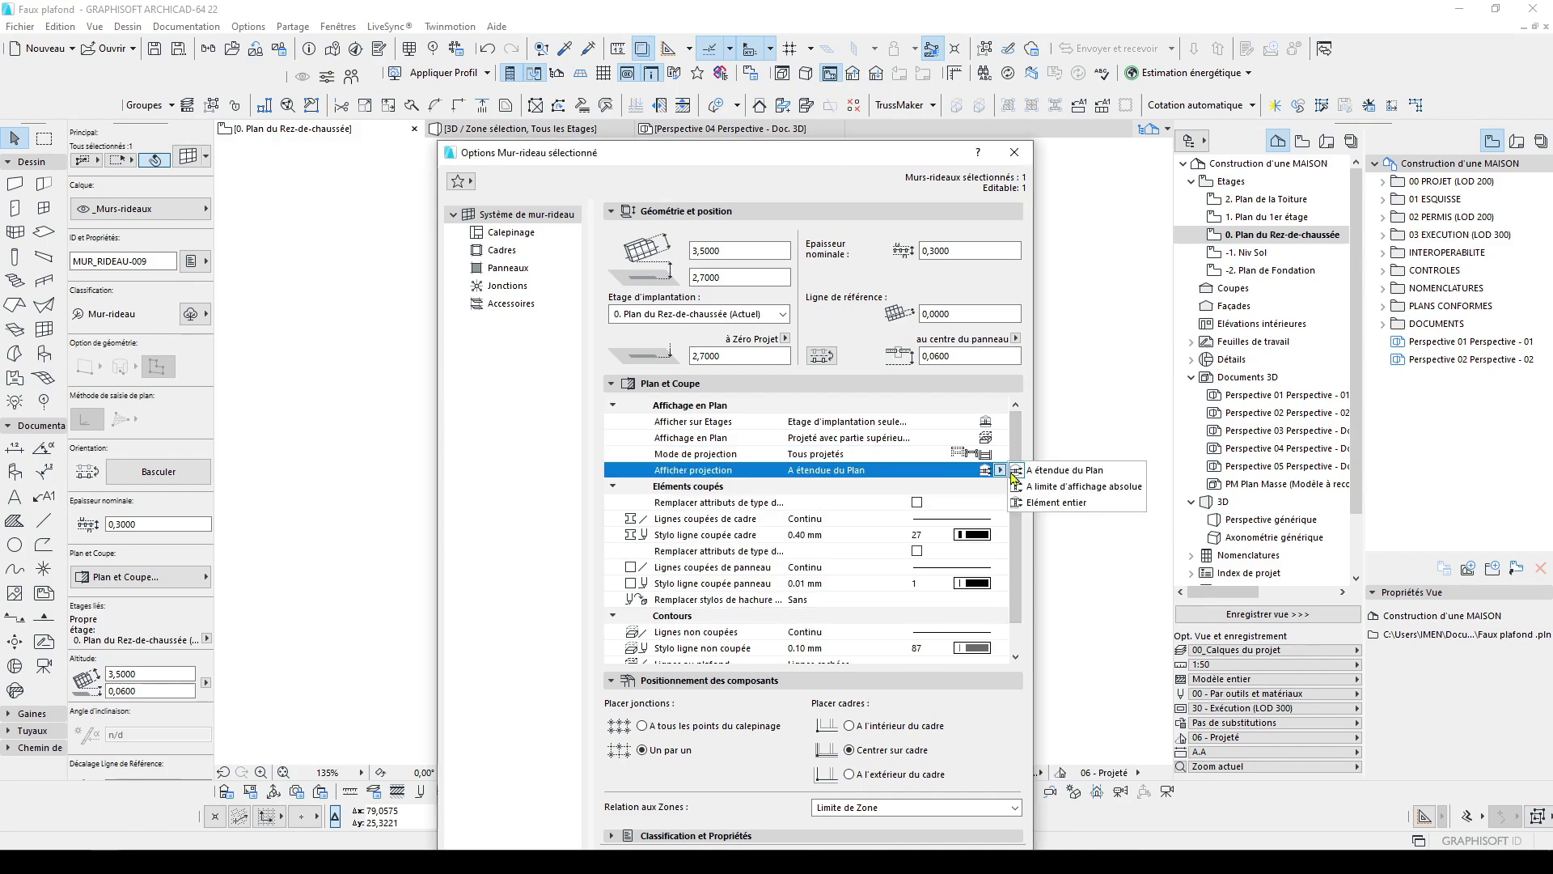
pyautogui.click(1035, 502)
pyautogui.click(519, 233)
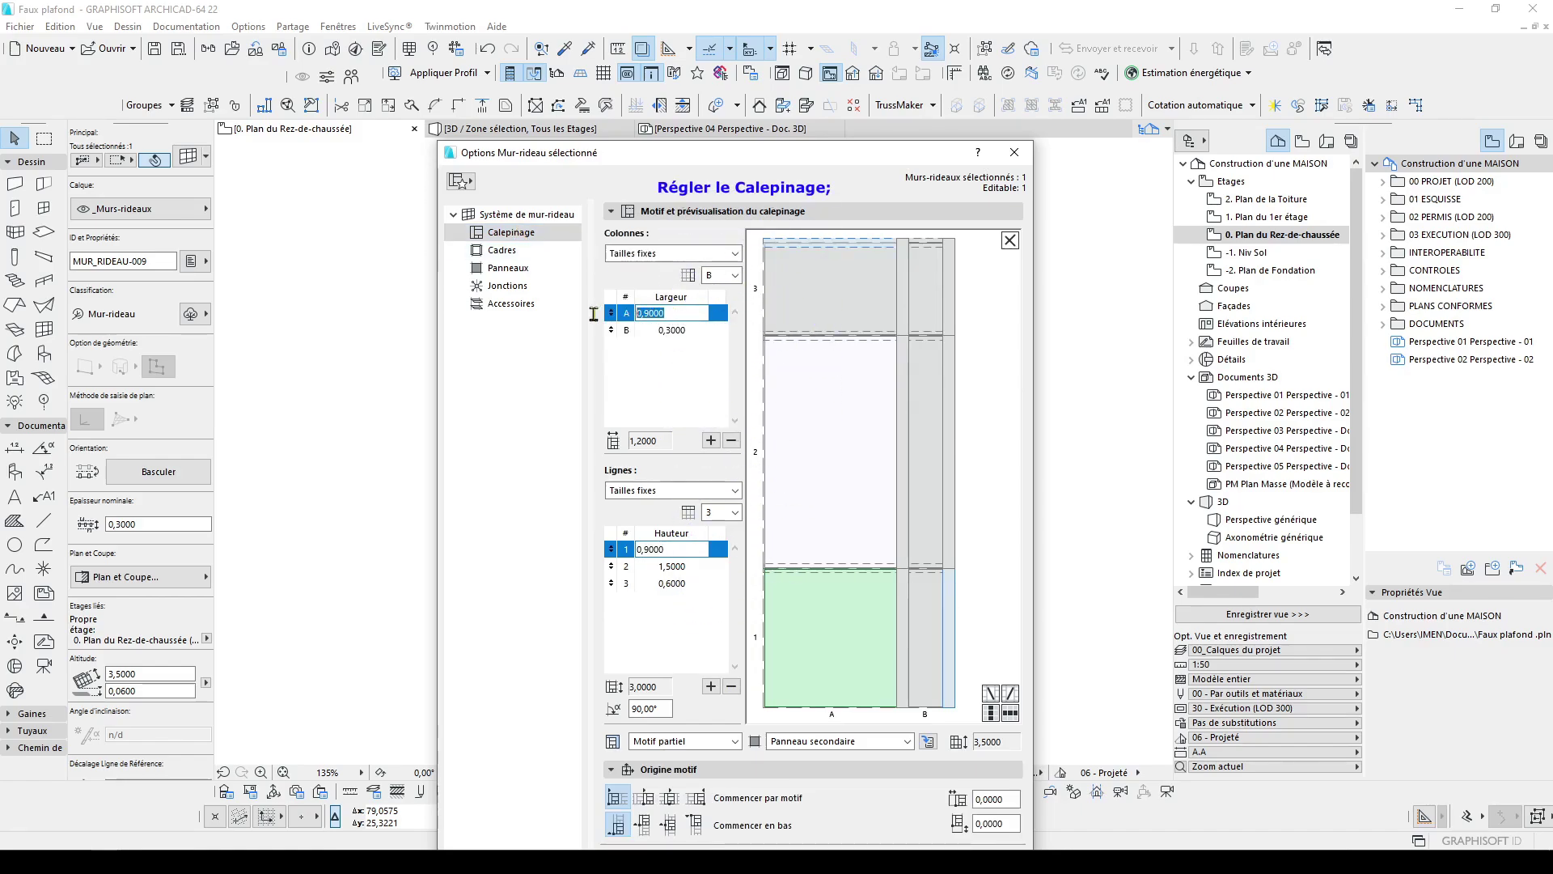
# Set the widths of pattern columns A and B to 0,7 in the curtain wall's Calepinage
pyautogui.write('0,7')
pyautogui.press('Tab')
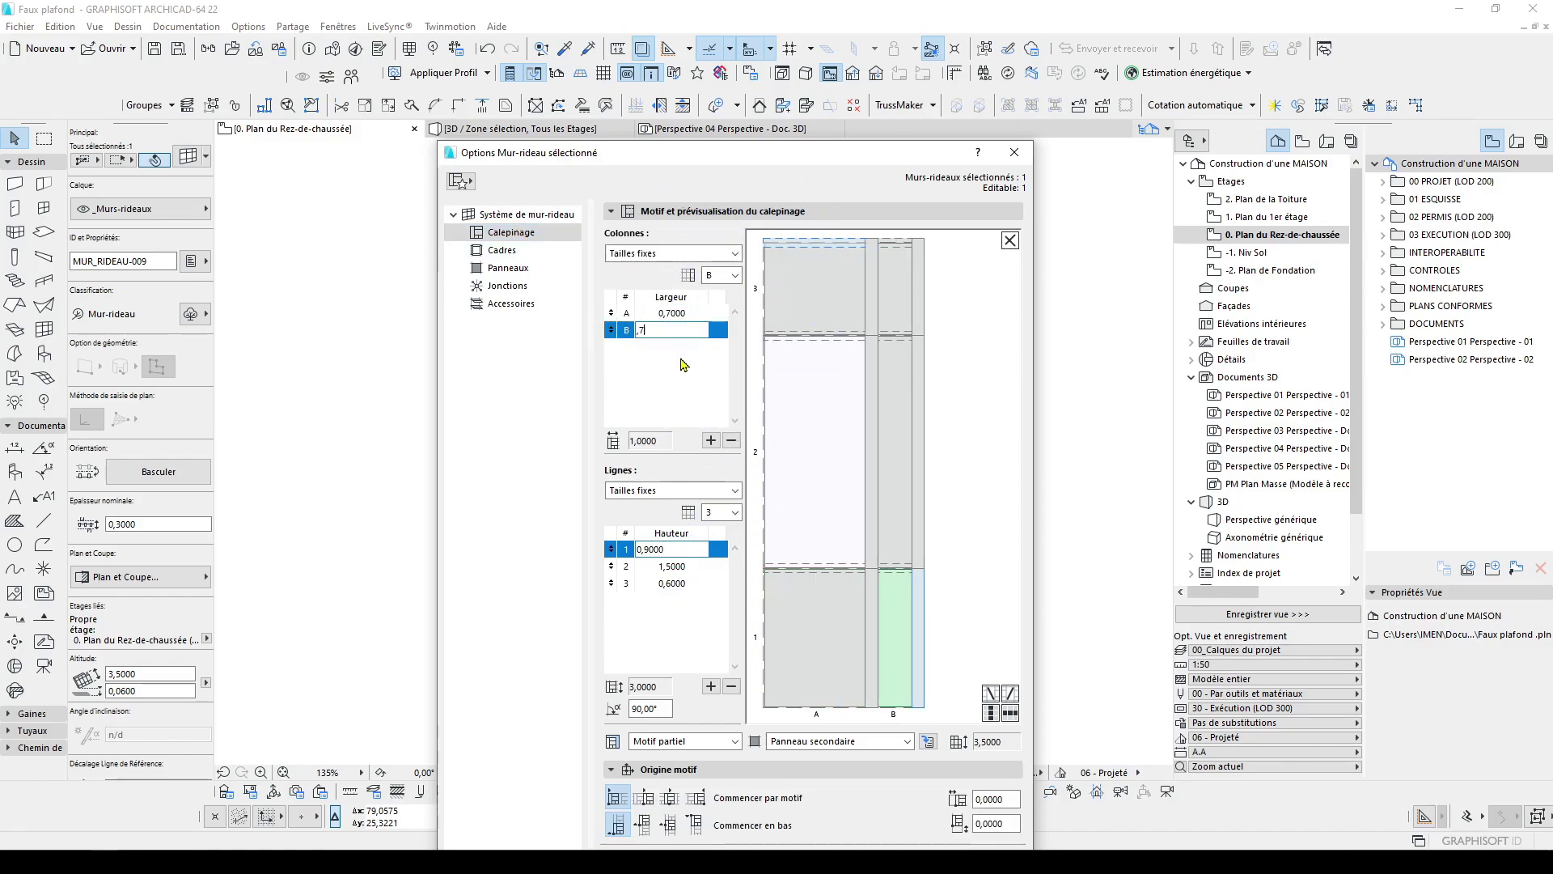
pyautogui.write(',7')
pyautogui.press('Return')
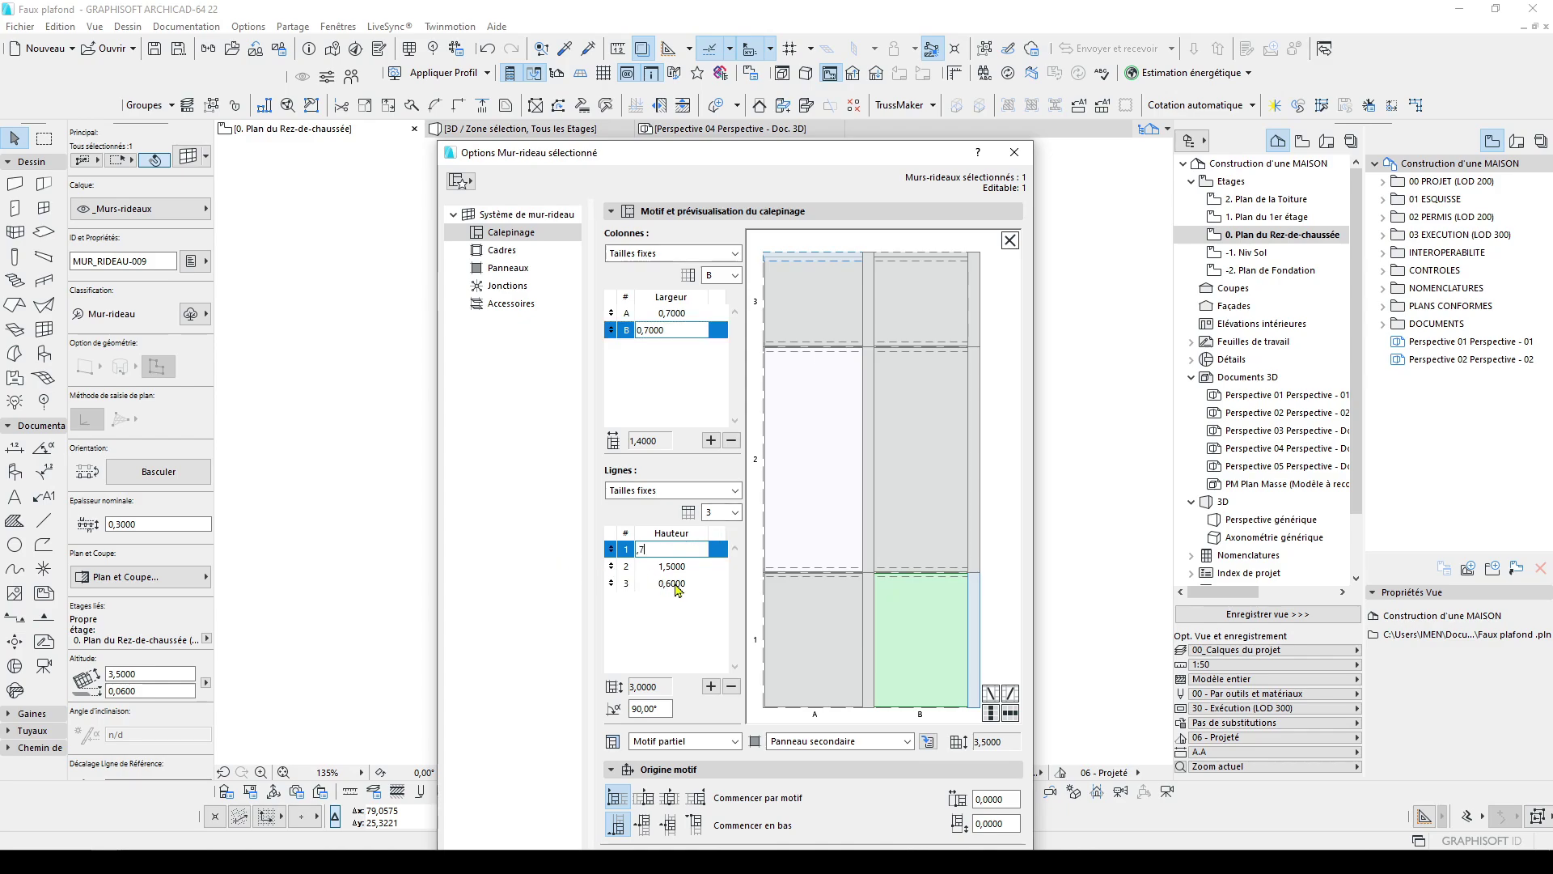
# Set the heights of pattern rows 1, 2 and 3 to 0,7
pyautogui.write(',7')
pyautogui.click(687, 569)
pyautogui.click(688, 583)
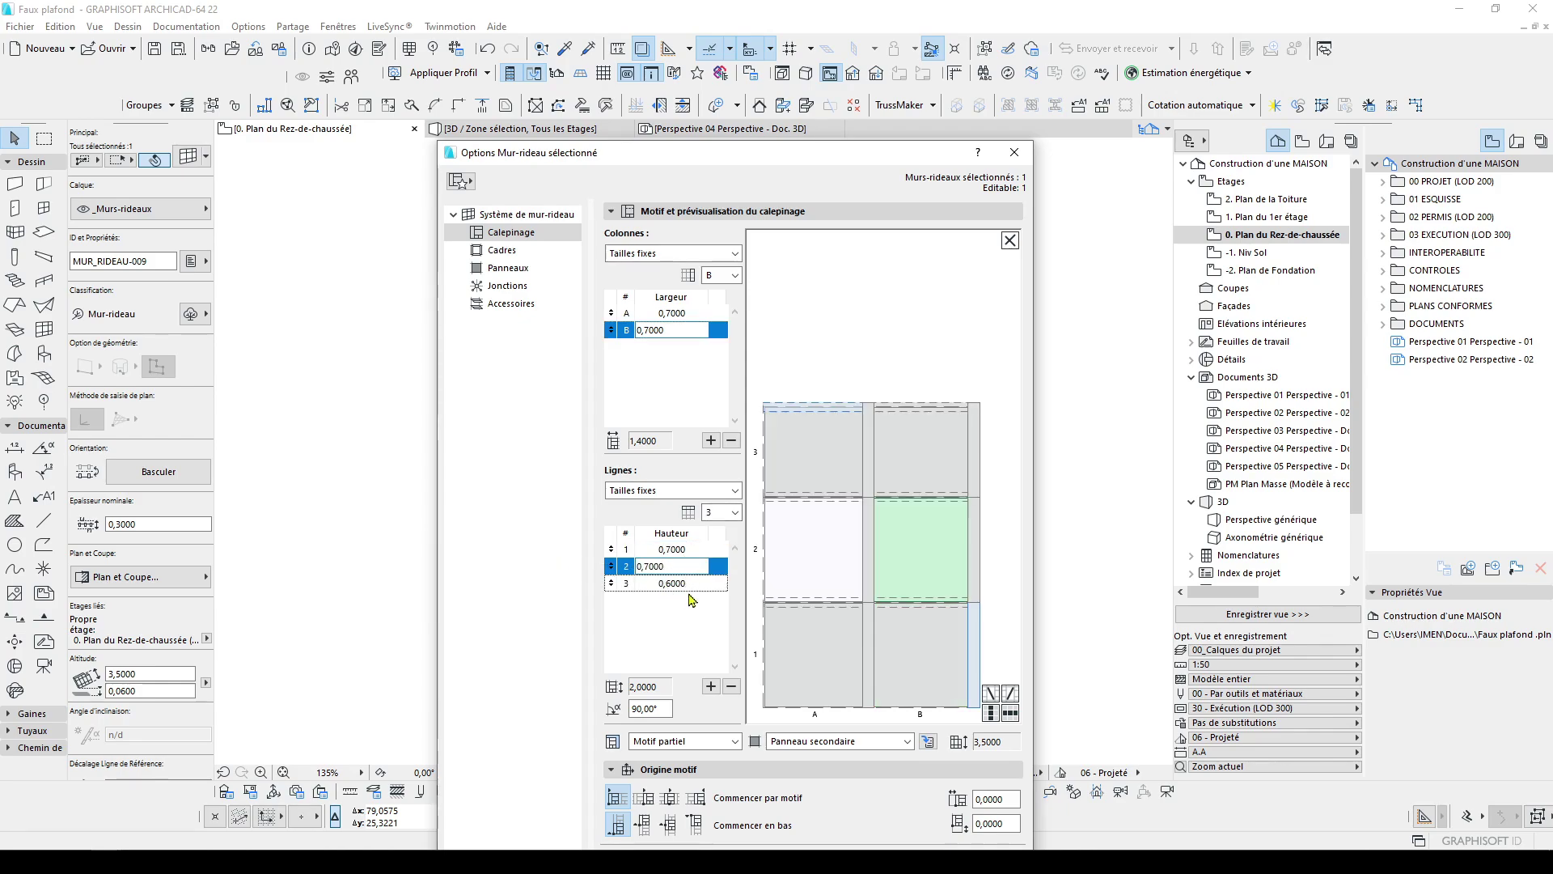
pyautogui.write(',7')
pyautogui.press('Return')
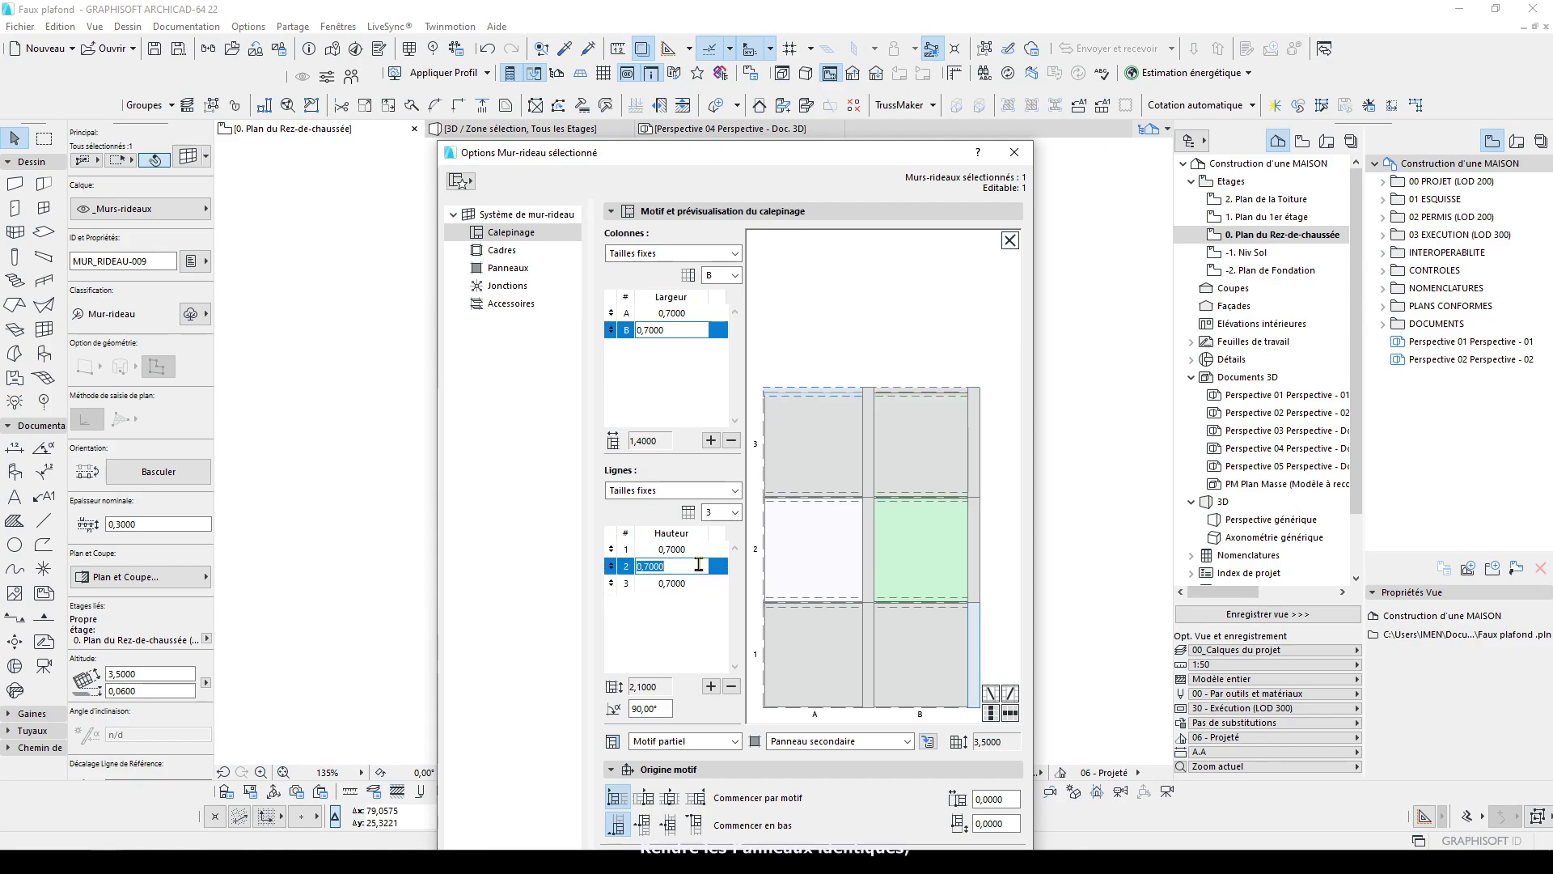
# Change the panel in column A, row 2 of the pattern to Panneau secondaire so that all panels match
pyautogui.click(813, 550)
pyautogui.click(862, 740)
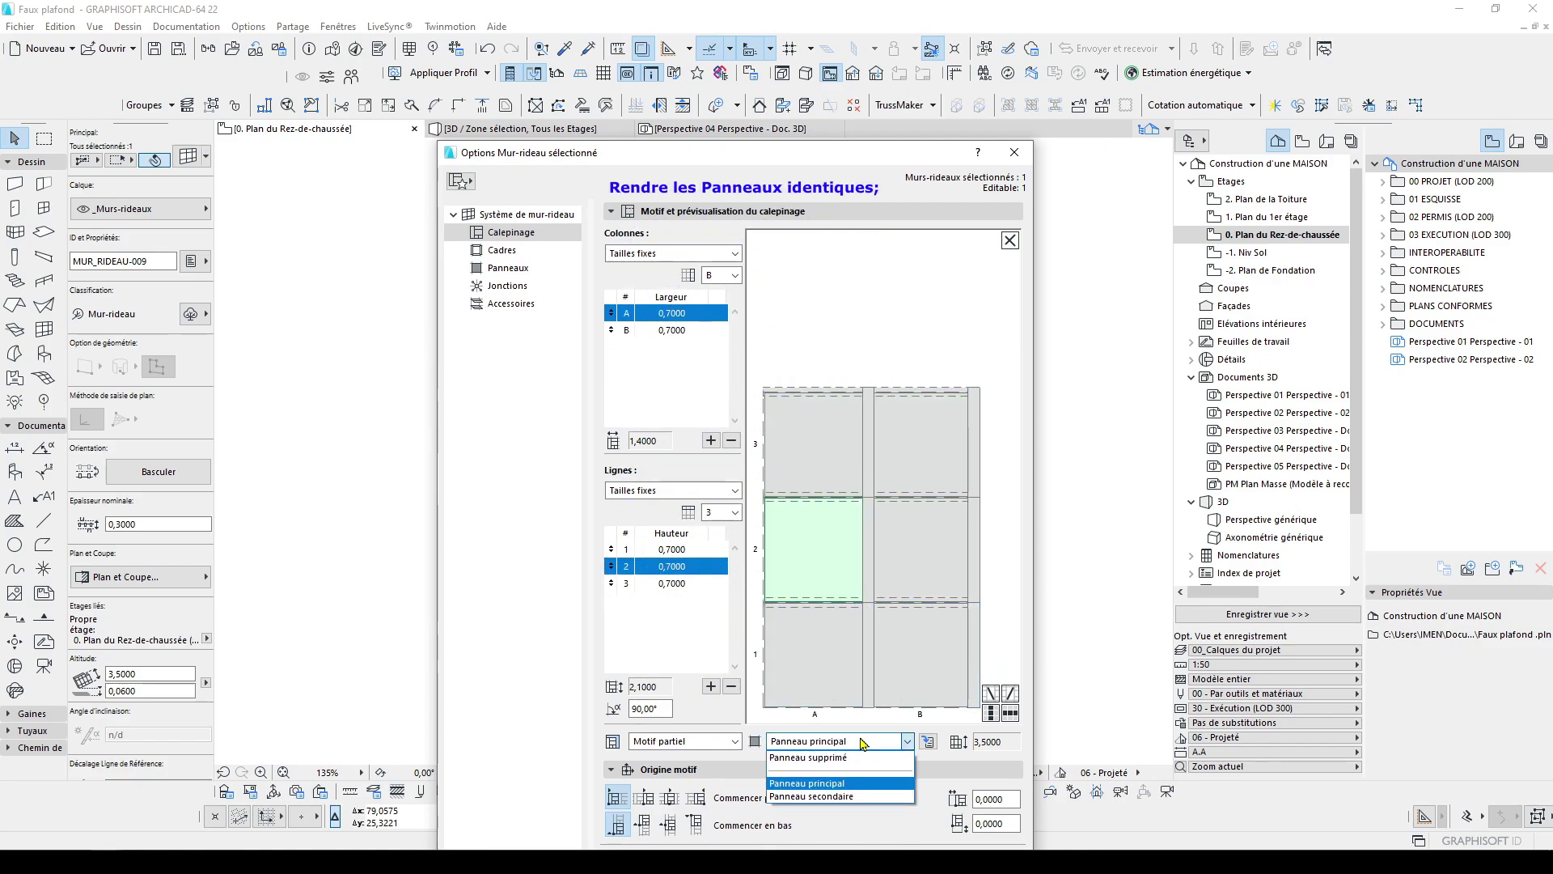
pyautogui.click(841, 797)
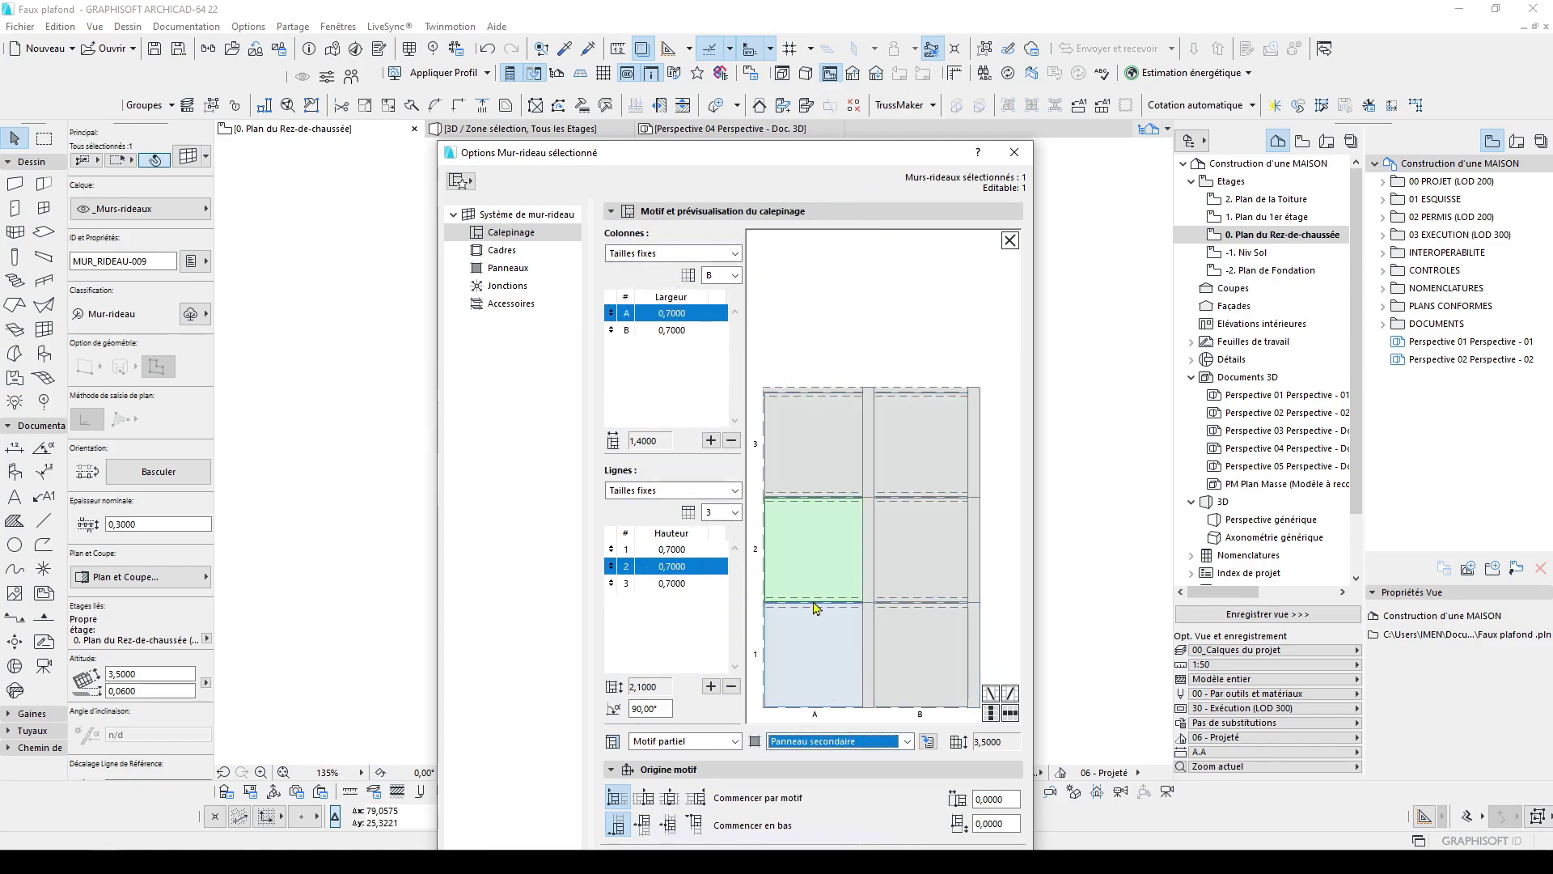
# Change the pattern's horizontal Cadre - Traverse frames to the Cadre - Poteau class
pyautogui.click(918, 393)
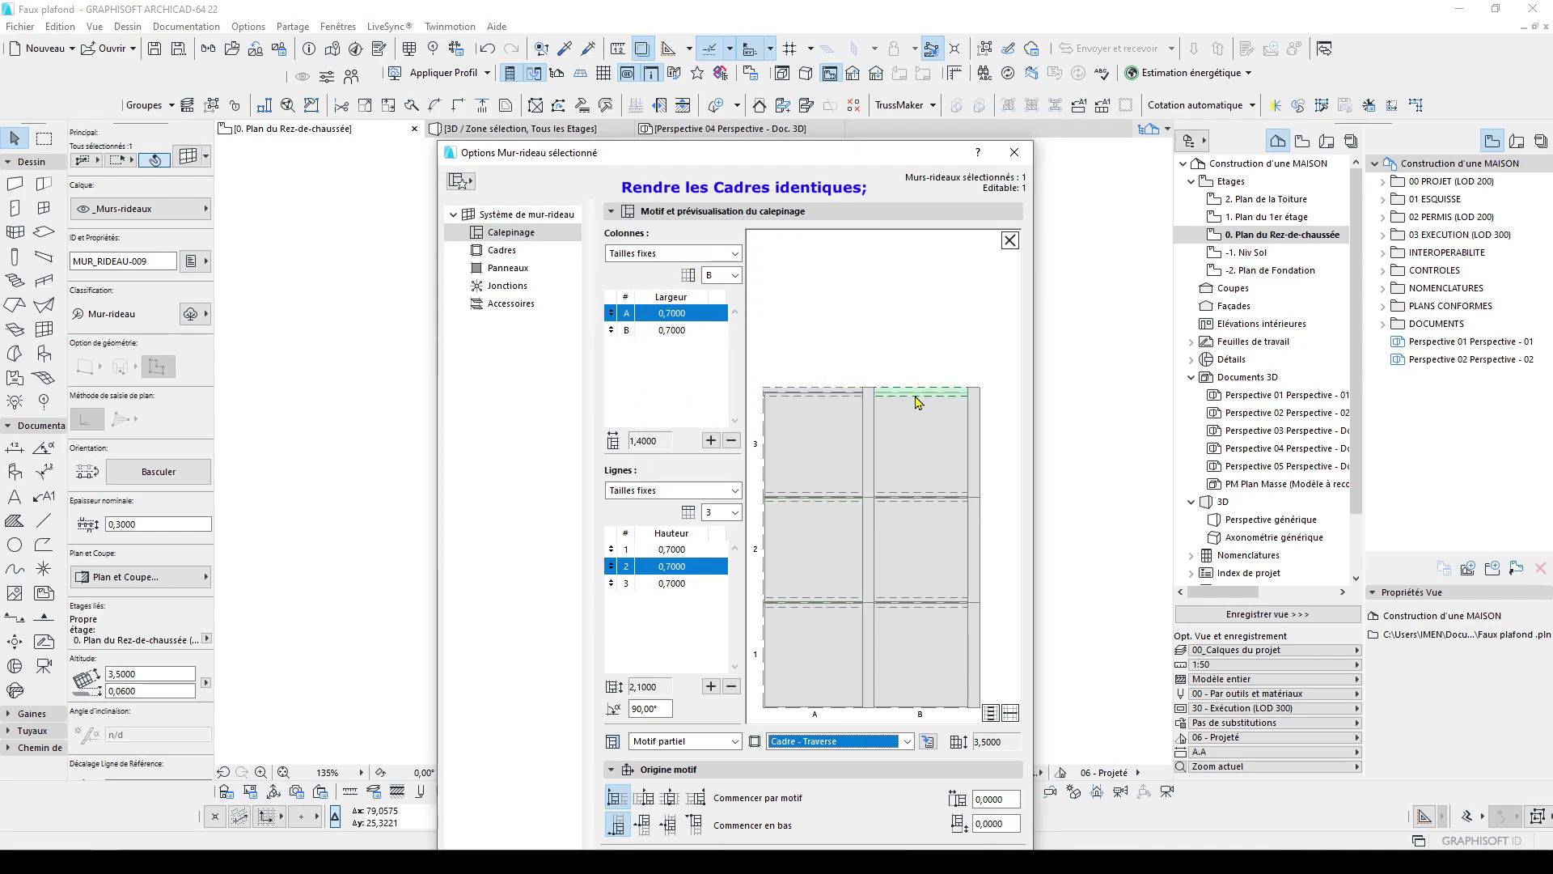
pyautogui.click(867, 741)
pyautogui.click(844, 824)
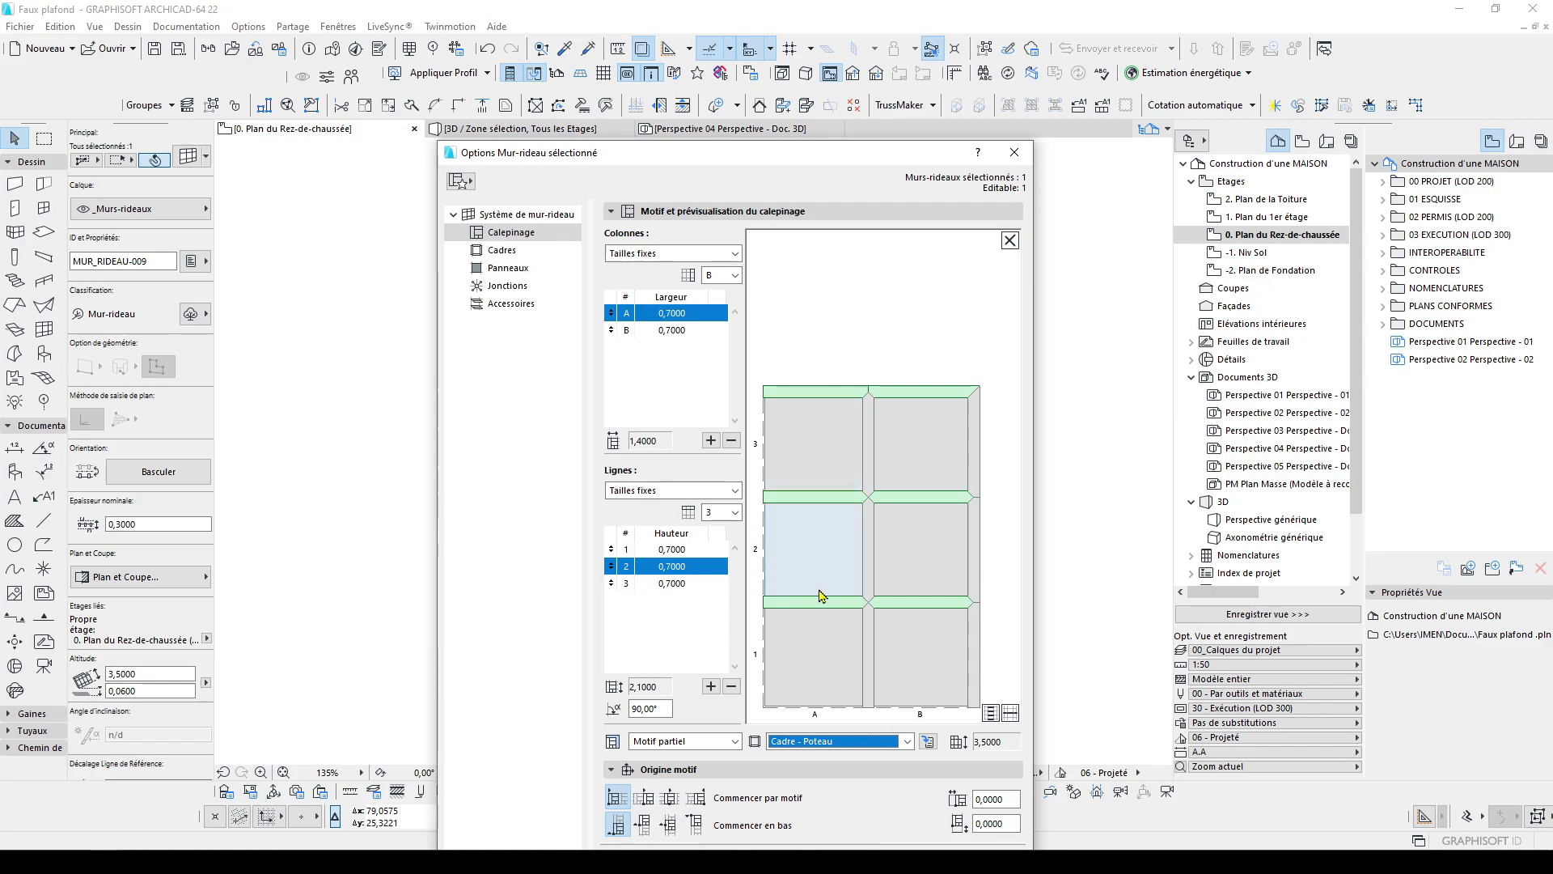
# Set the Cadre - Poteau class to Cadre modulaire 22 with a custom frame using the Ossature mur-rideau 4 profile
pyautogui.click(566, 251)
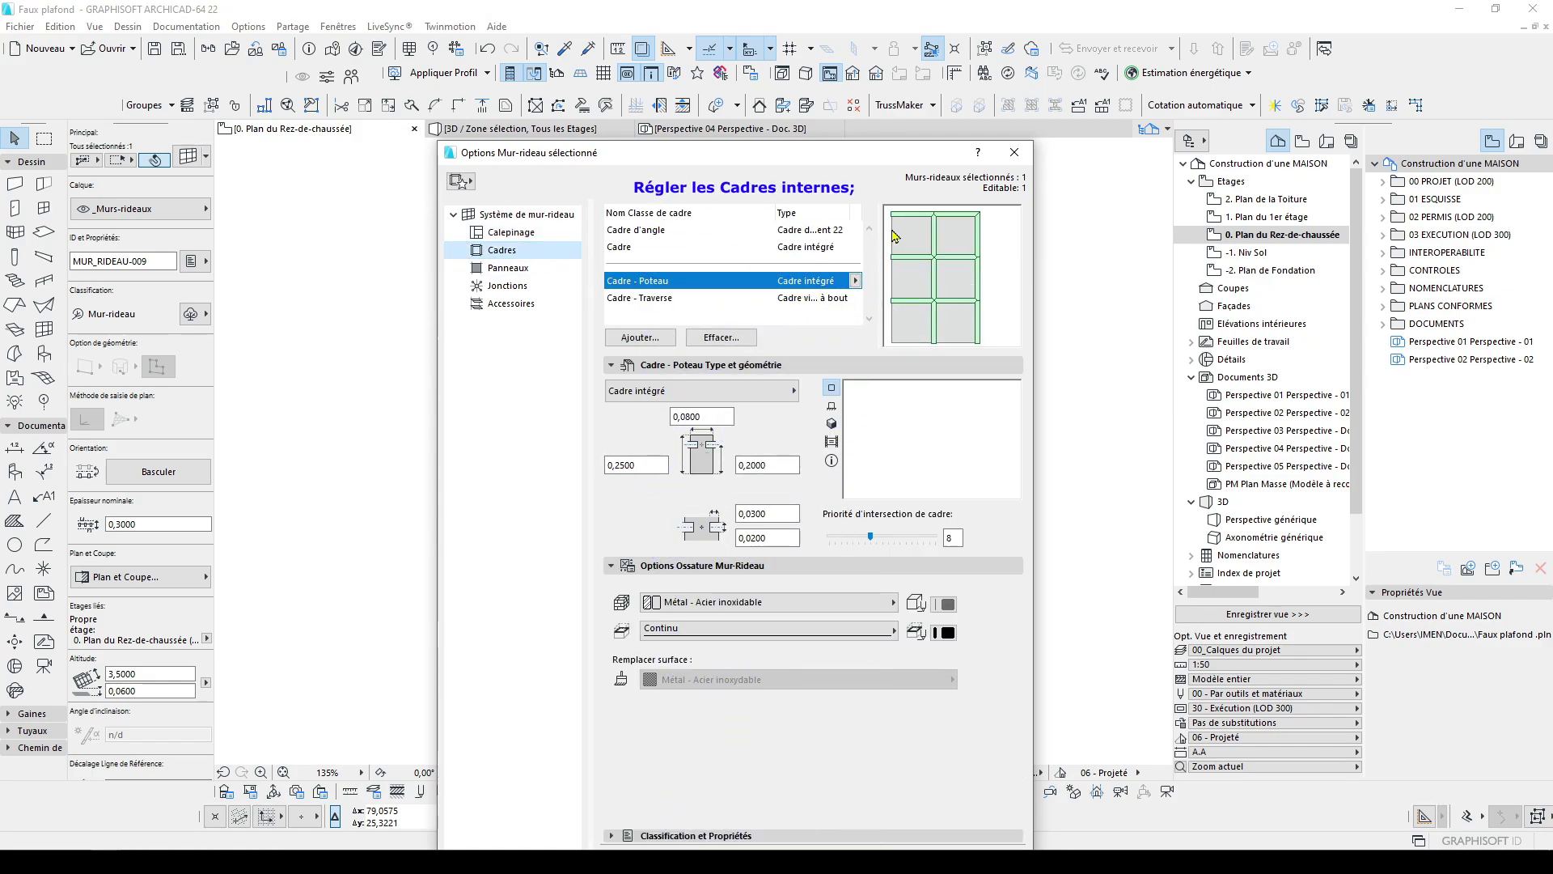
pyautogui.click(788, 394)
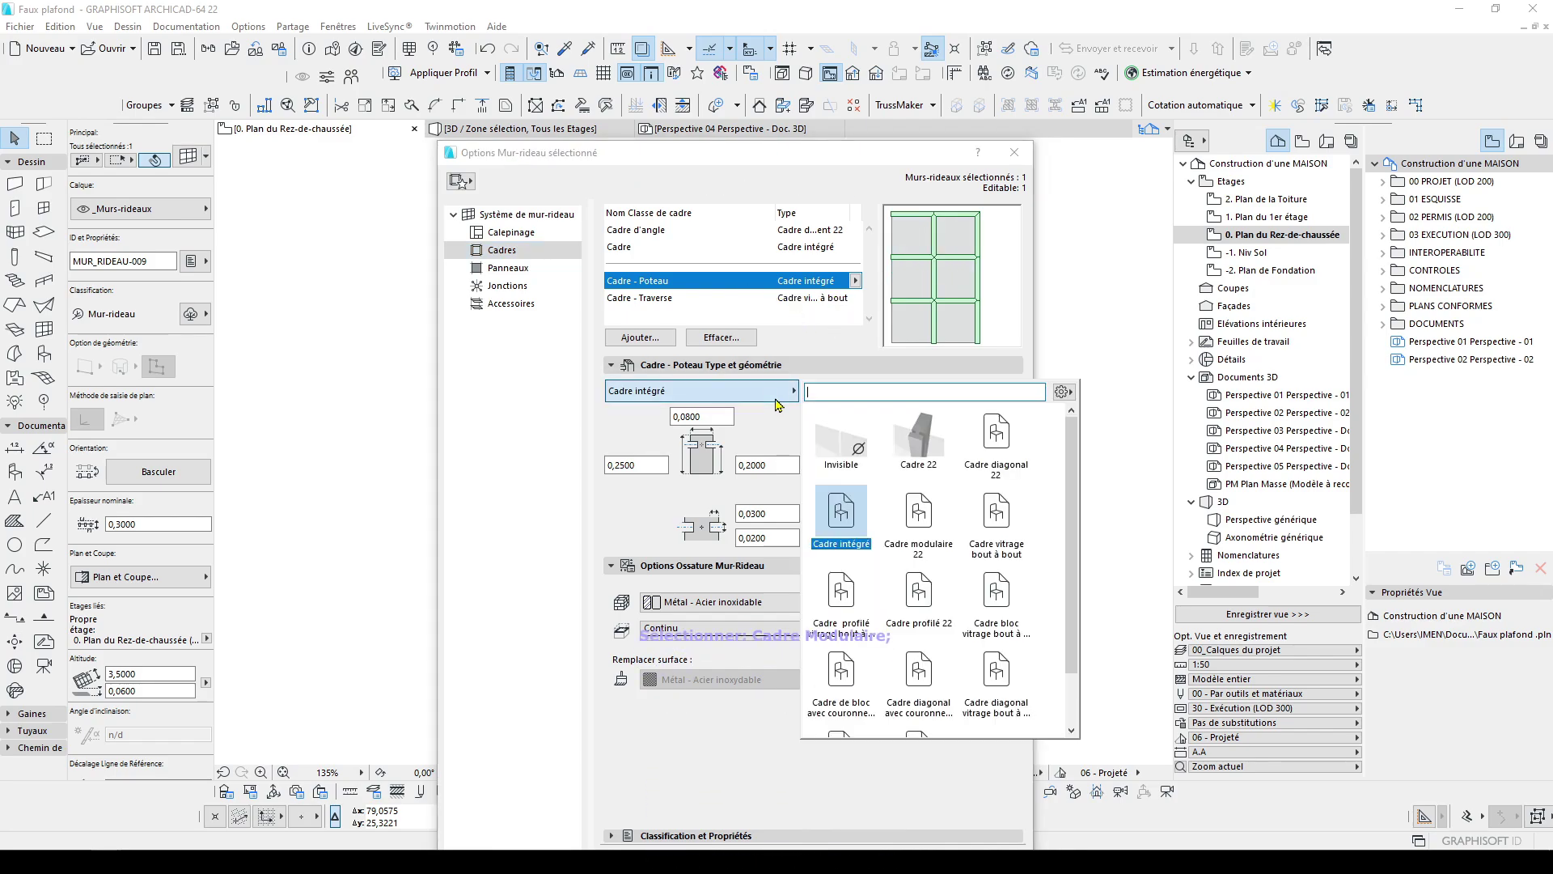
pyautogui.click(916, 522)
pyautogui.click(750, 495)
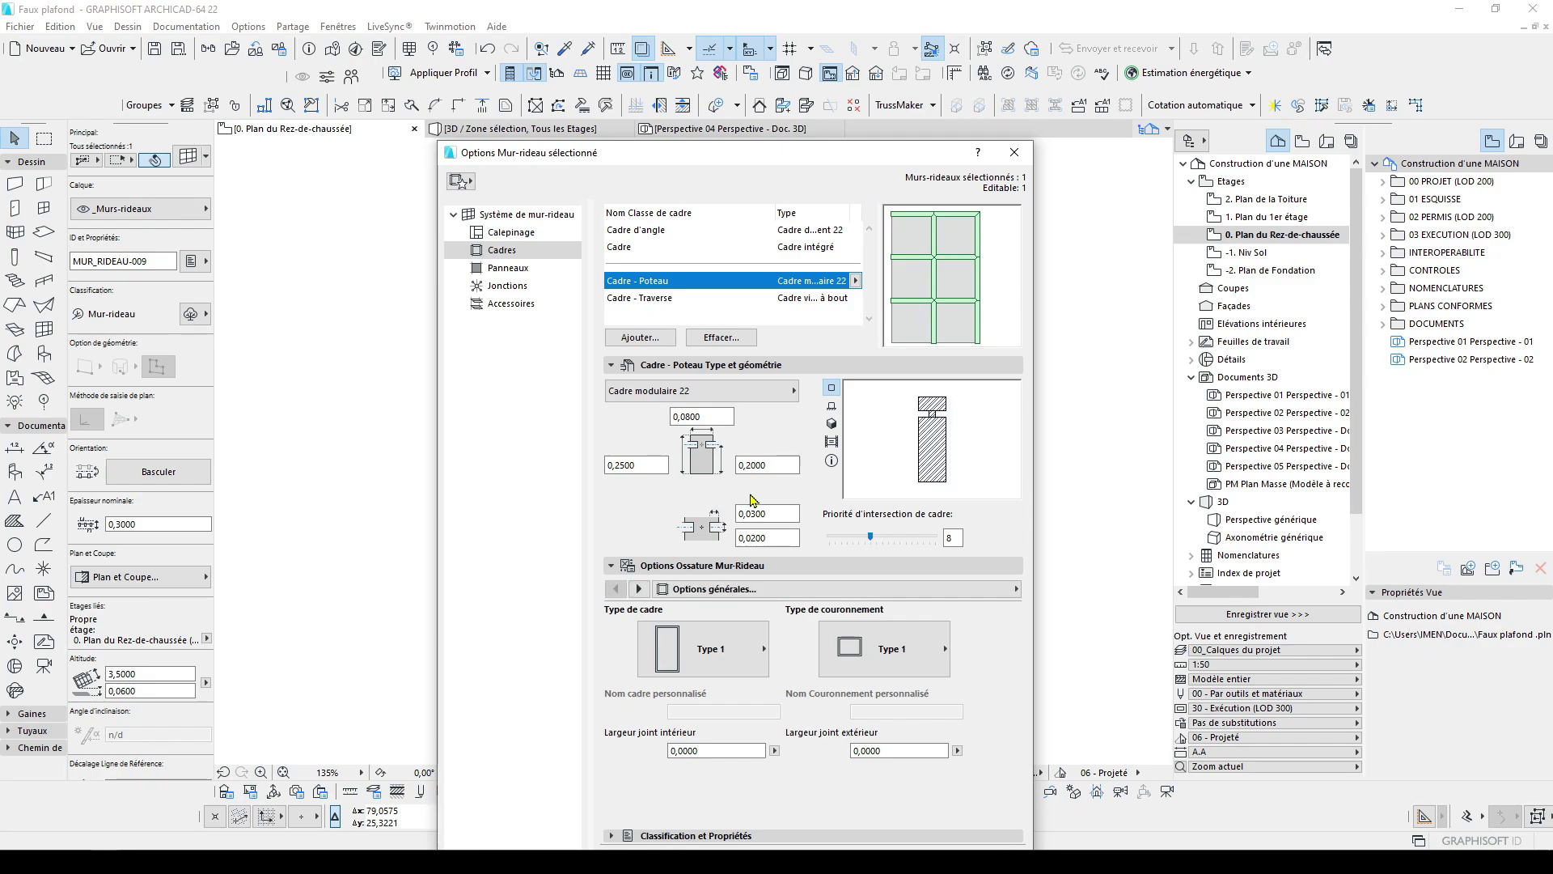
pyautogui.click(713, 647)
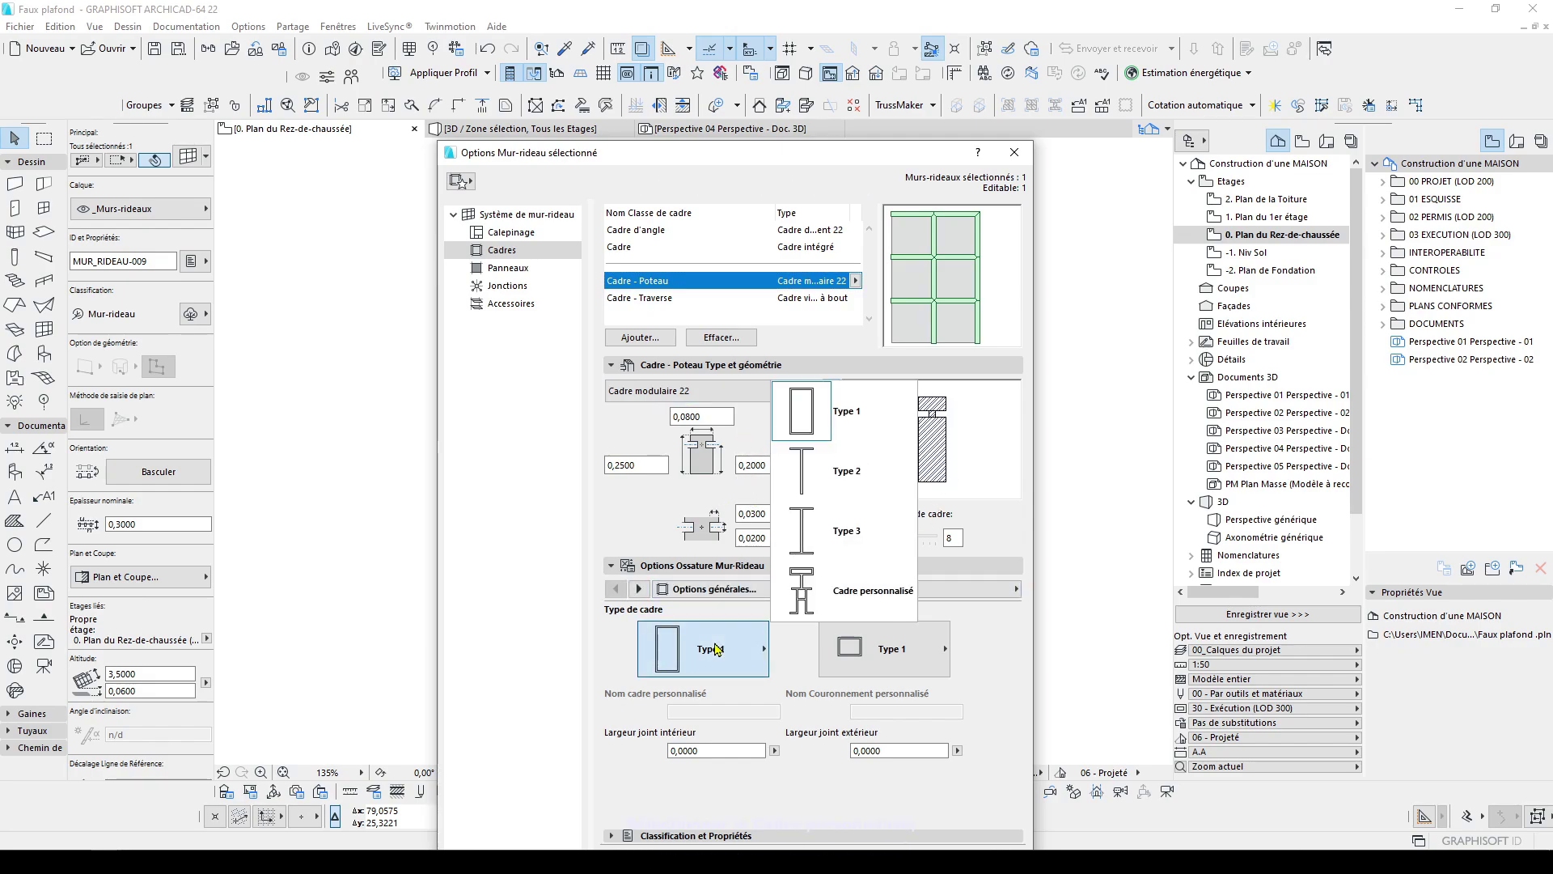
pyautogui.click(842, 586)
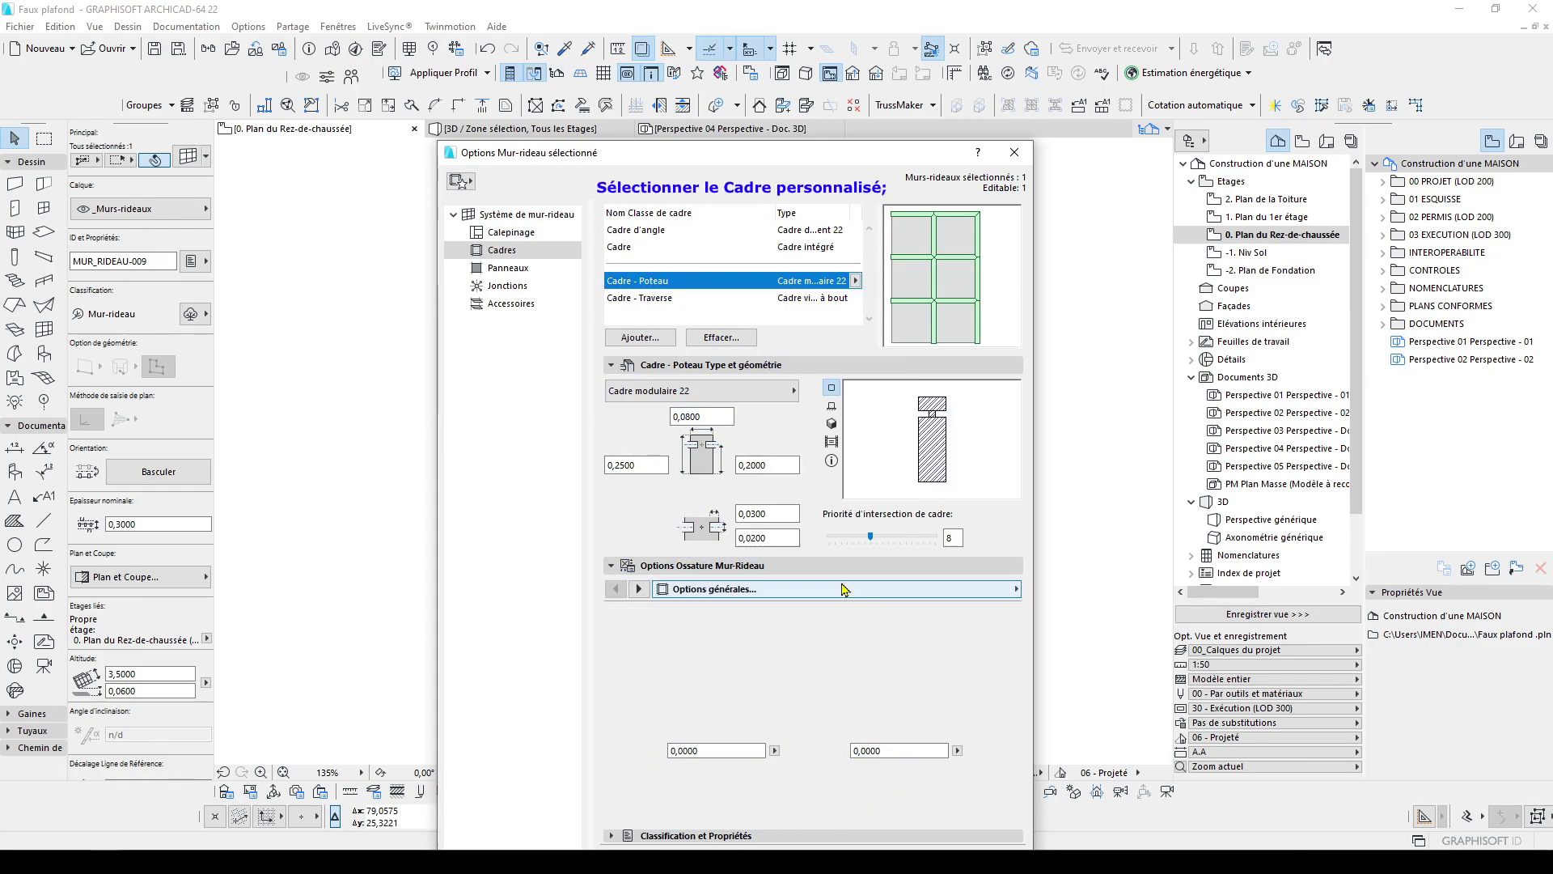
pyautogui.click(775, 711)
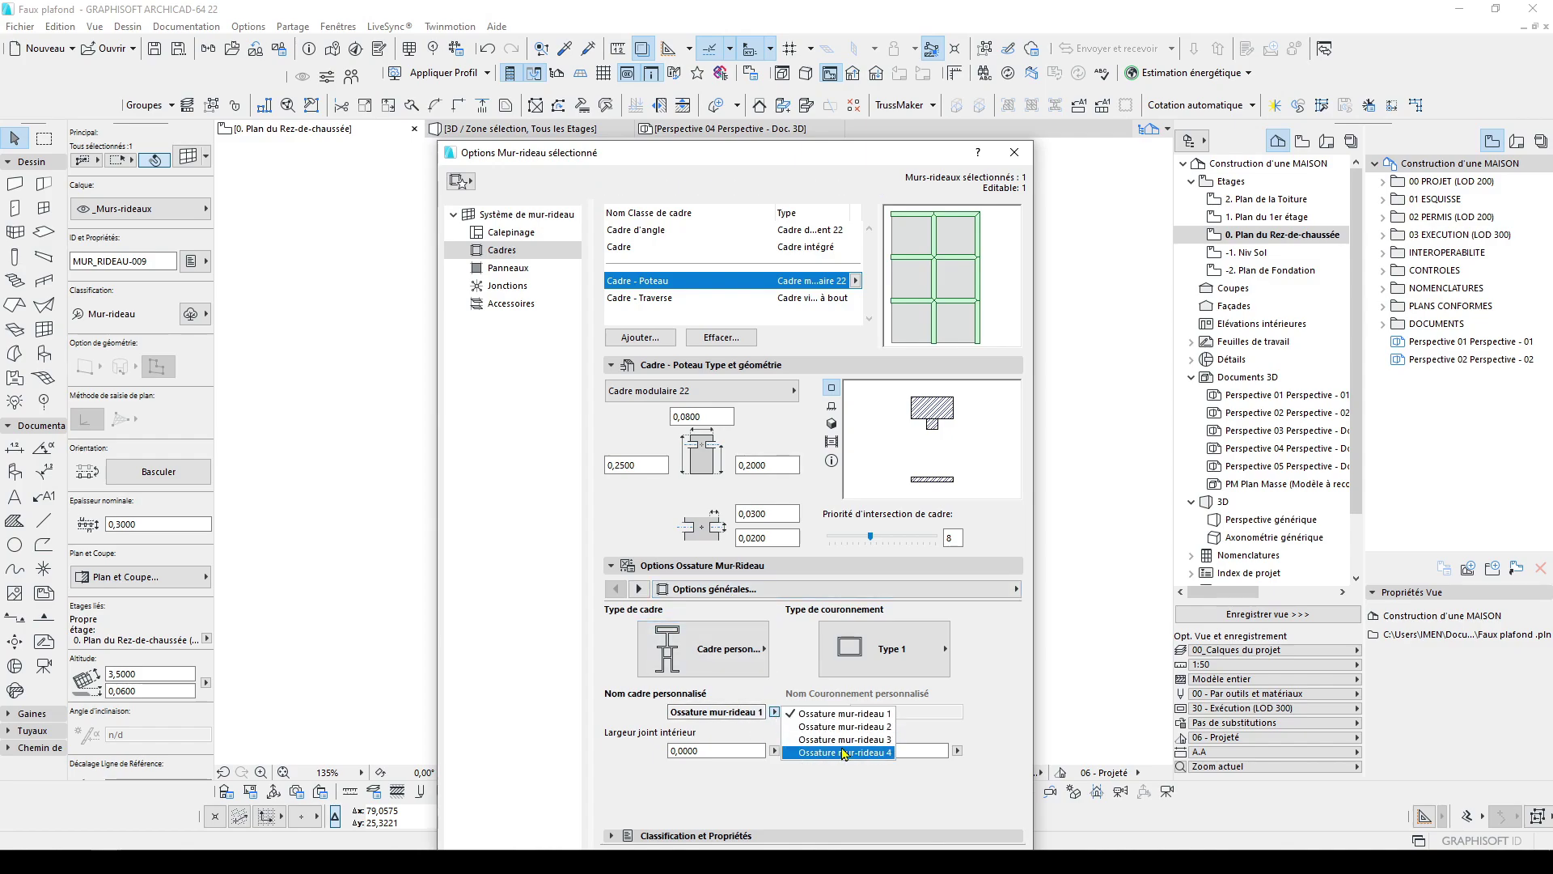
pyautogui.click(841, 755)
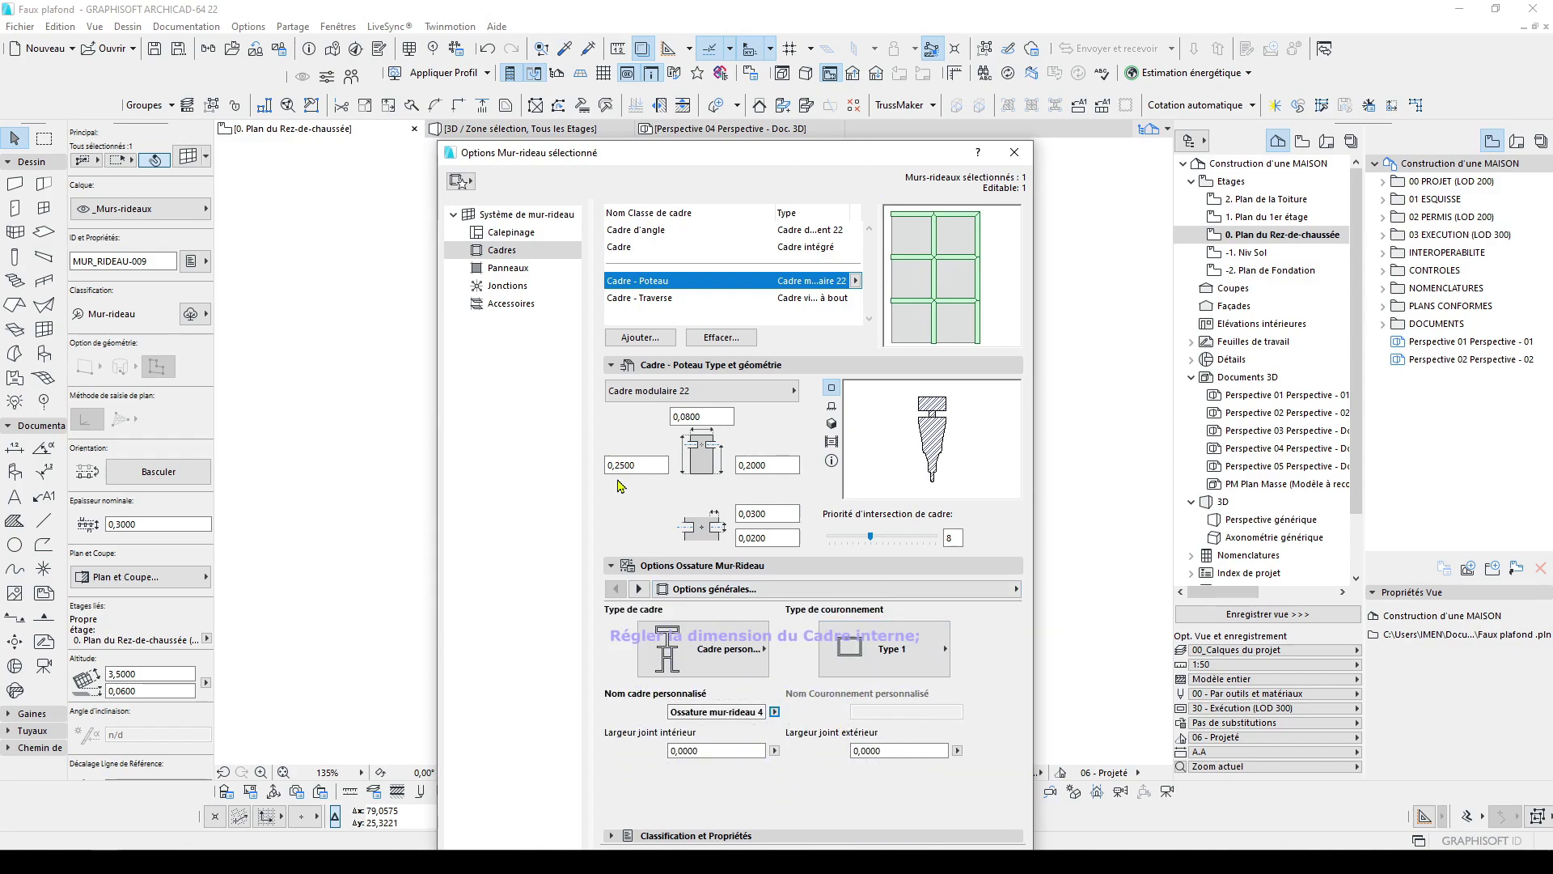
# Set the Cadre - Poteau frame's overall depth to 0,2000 and its body depth to 0,18
pyautogui.click(665, 458)
pyautogui.write('0,2000')
pyautogui.click(755, 464)
pyautogui.write('0,18')
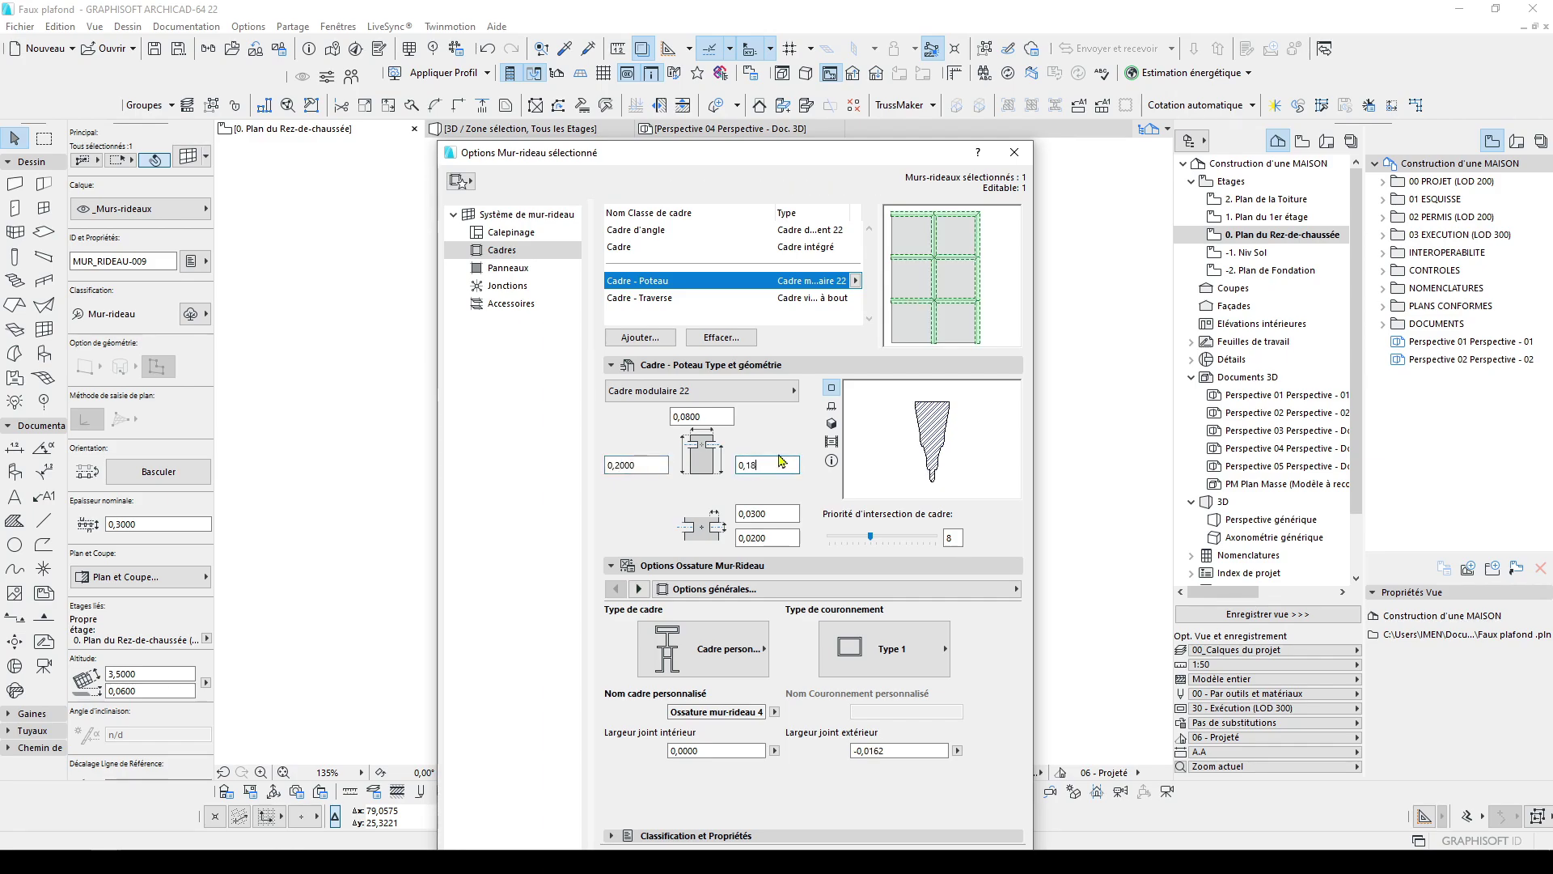
# Set the Cadre - Poteau frame's width to 0,2000, its overall depth to 0,1500 and its body depth to 0,13
pyautogui.click(681, 416)
pyautogui.write('2000')
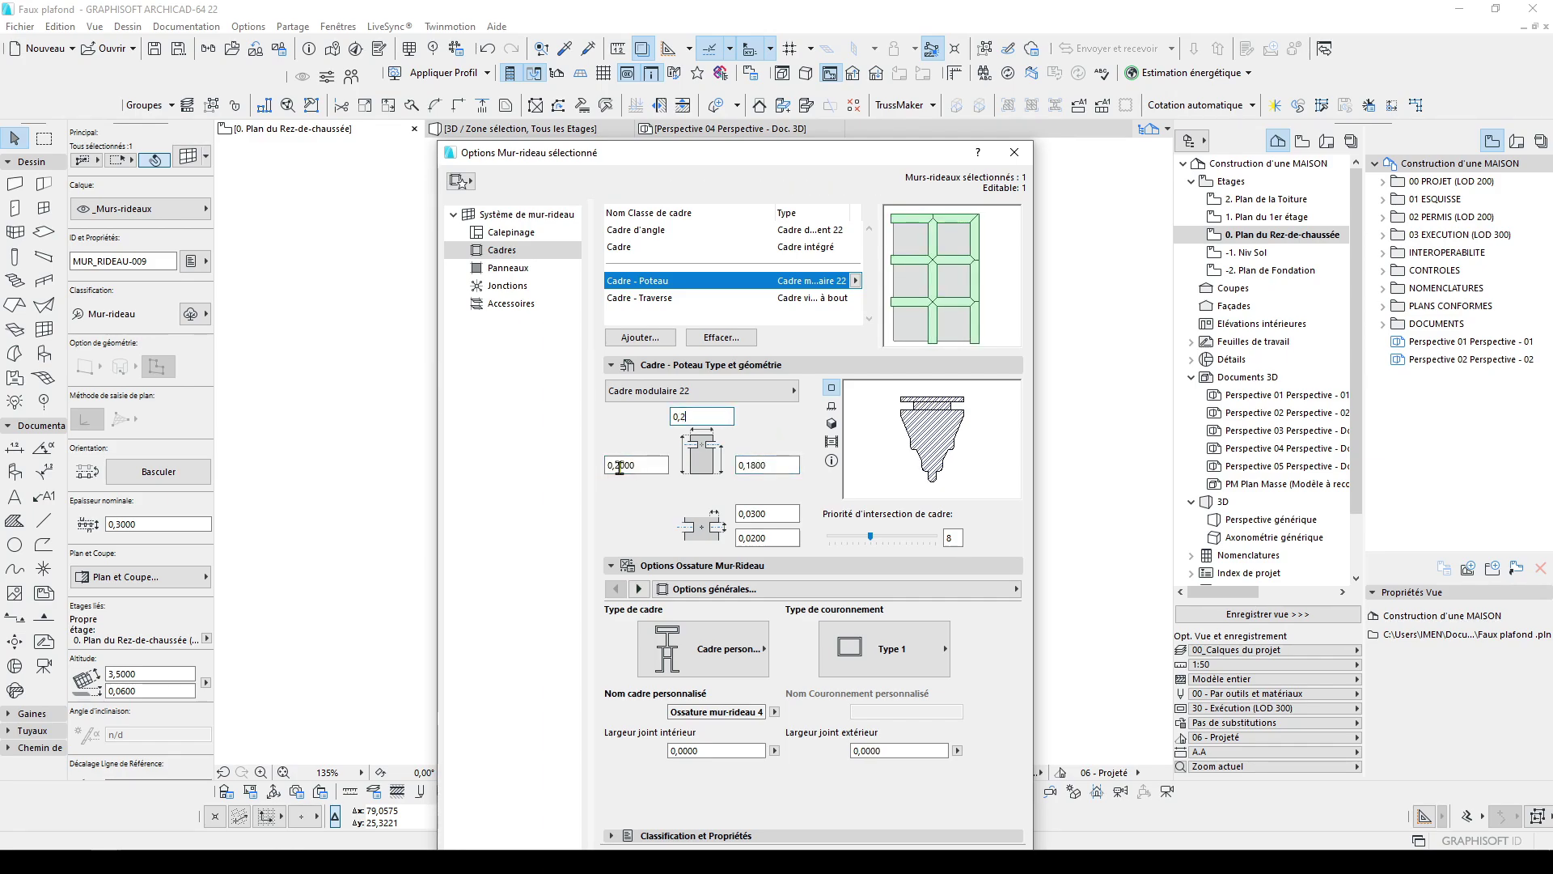
pyautogui.click(622, 465)
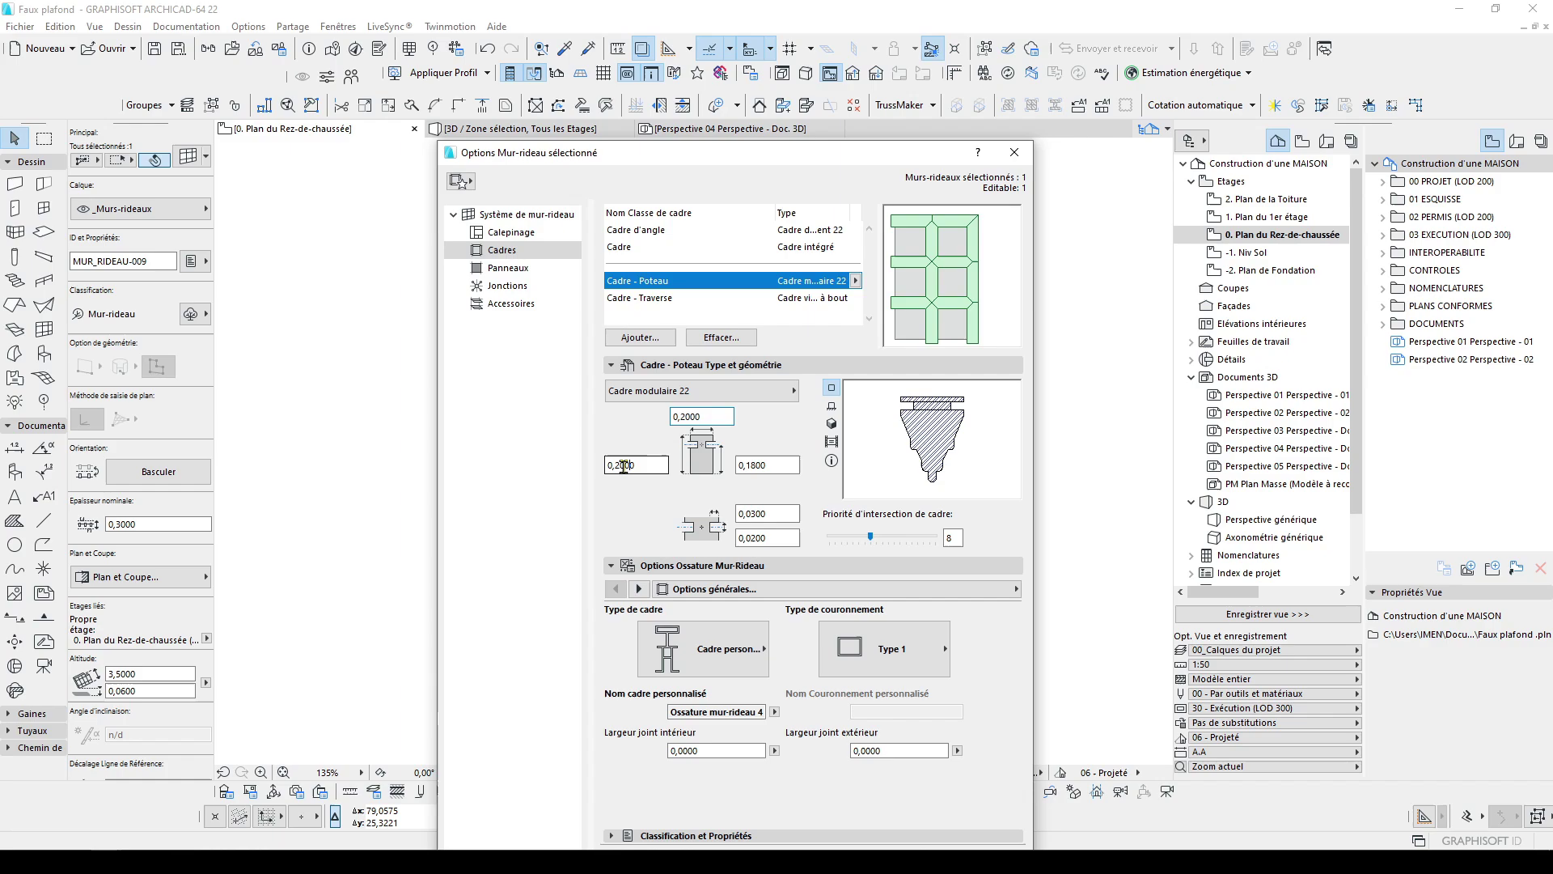
pyautogui.click(753, 466)
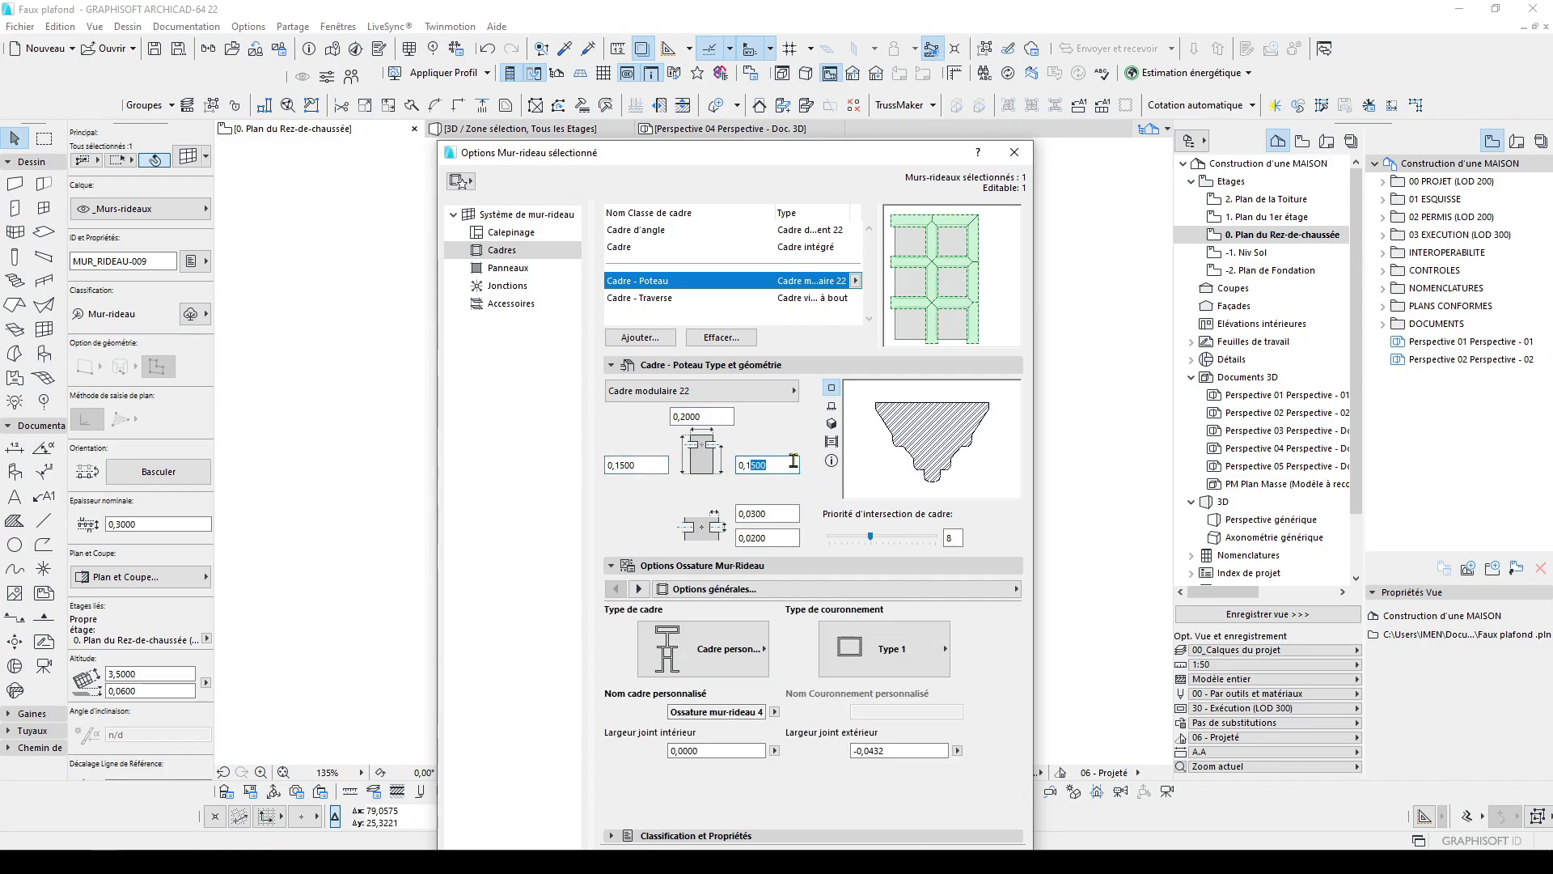
pyautogui.write('0,13')
pyautogui.press('Tab')
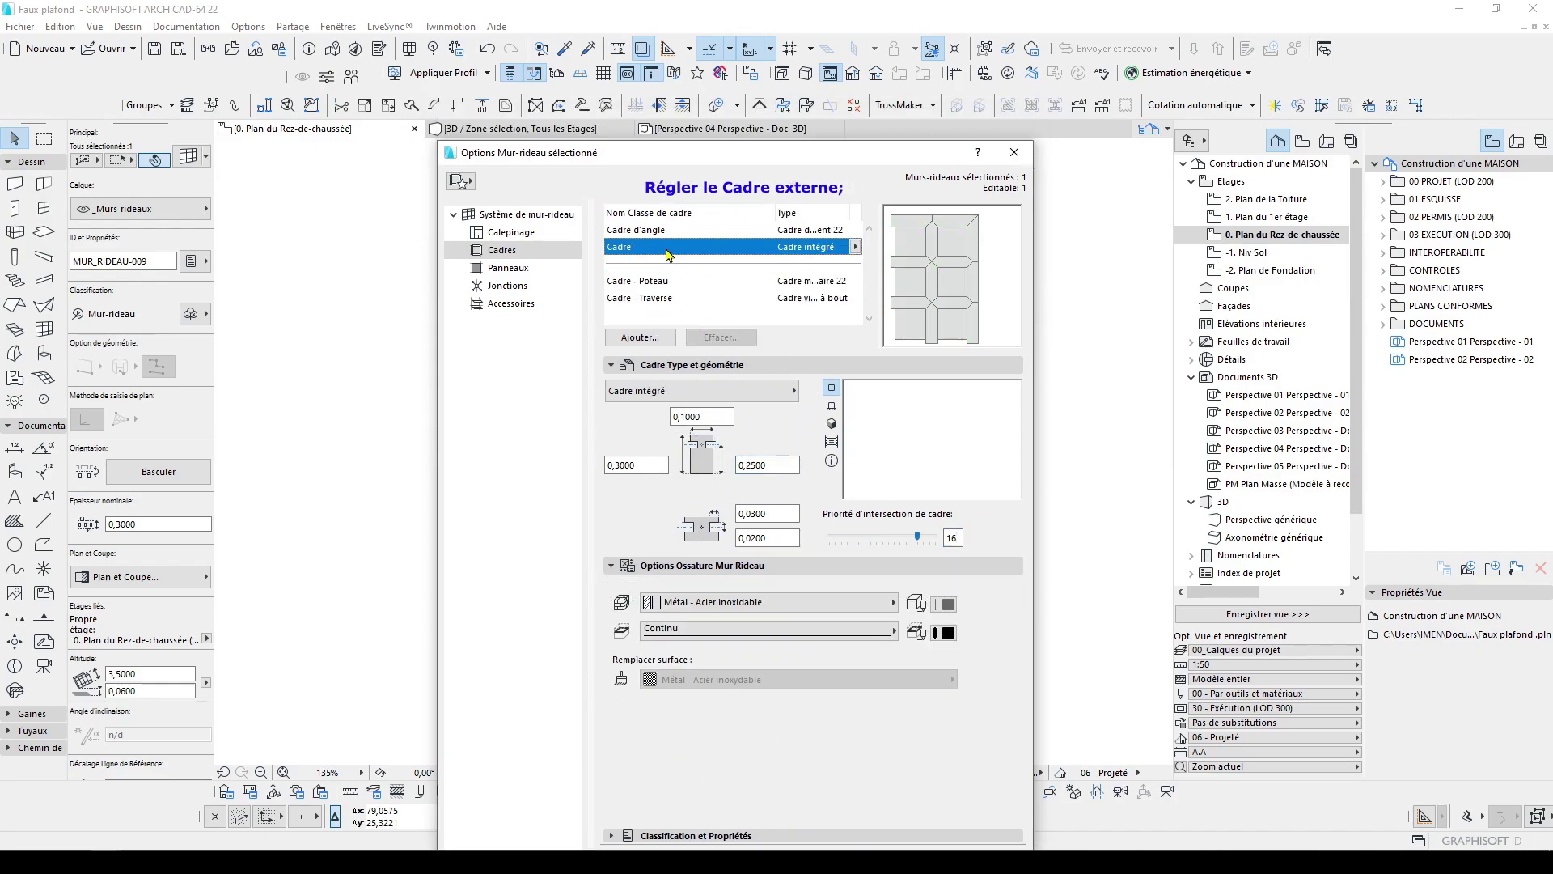
# Set the outer Cadre class to Cadre modulaire 22 with a custom frame using the Ossature mur-rideau 4 profile
pyautogui.click(773, 395)
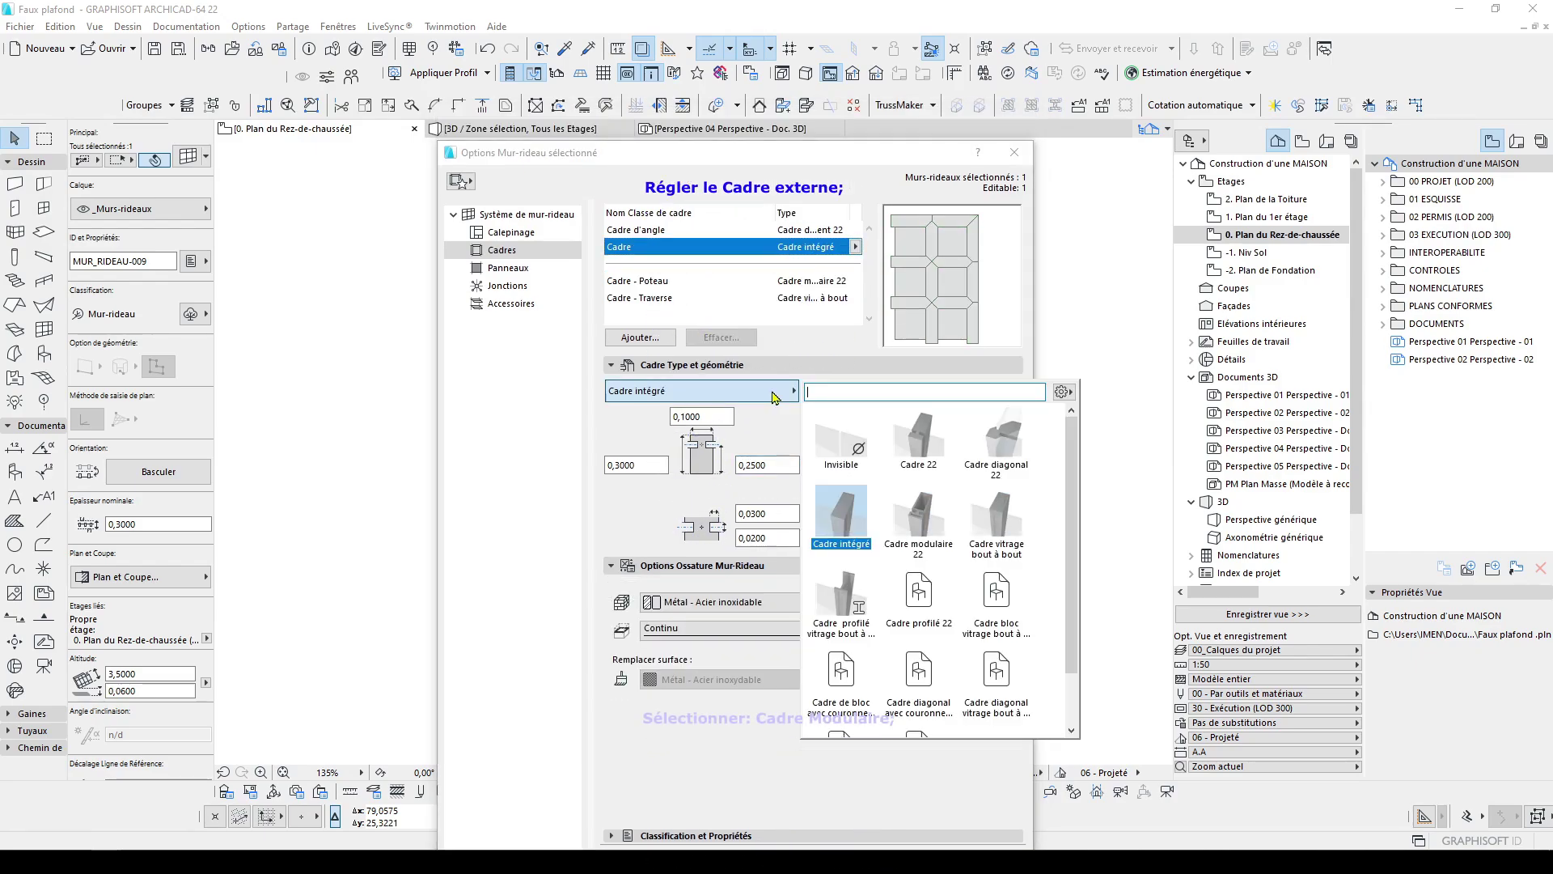
pyautogui.click(928, 528)
pyautogui.click(771, 450)
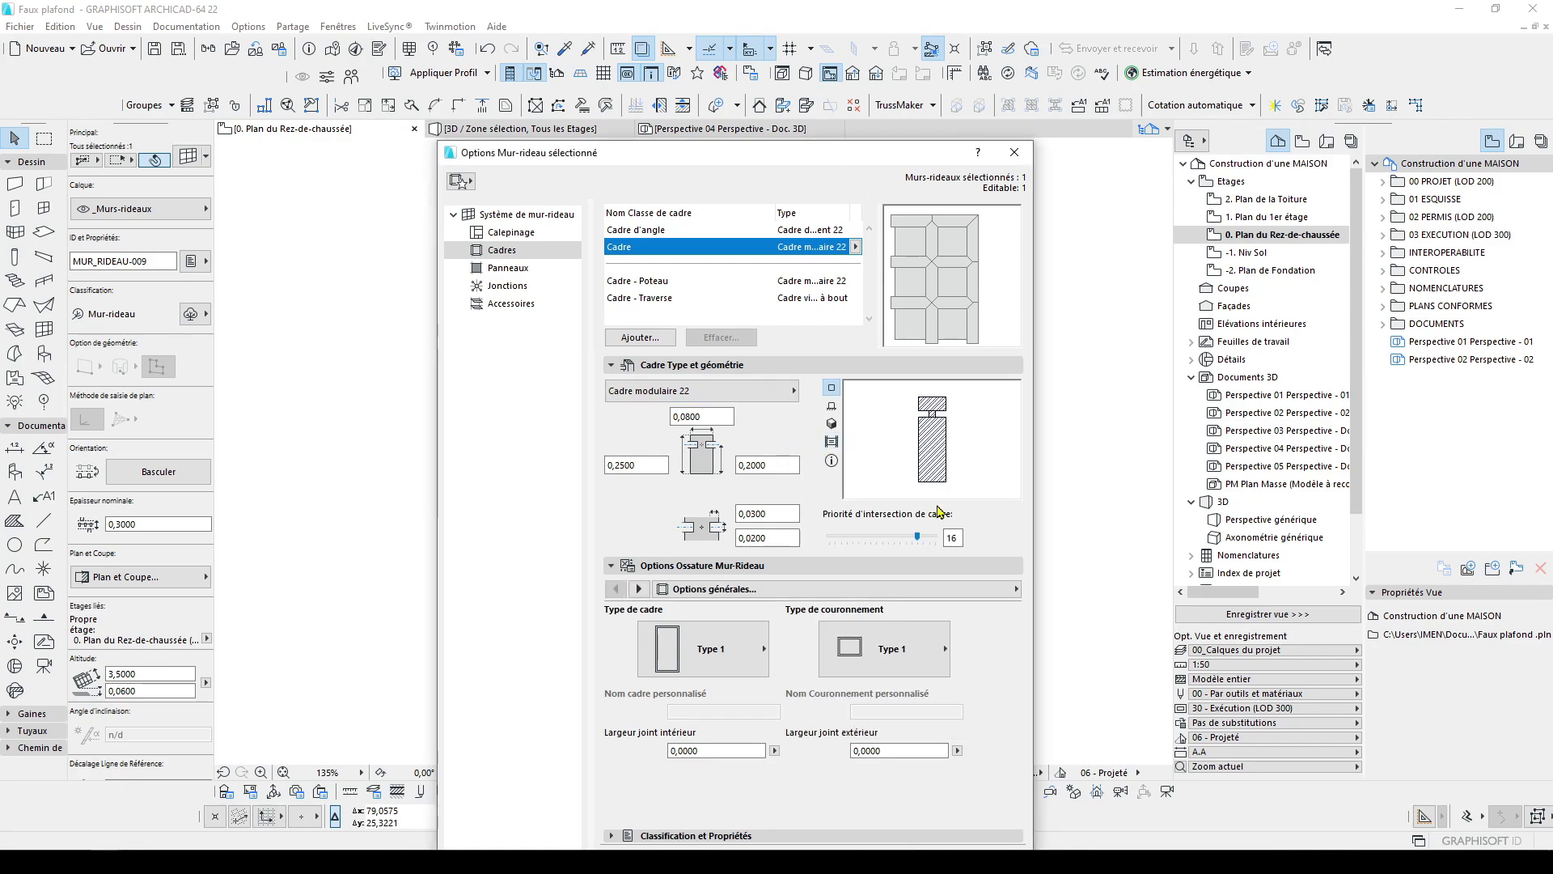
pyautogui.click(712, 648)
pyautogui.click(842, 599)
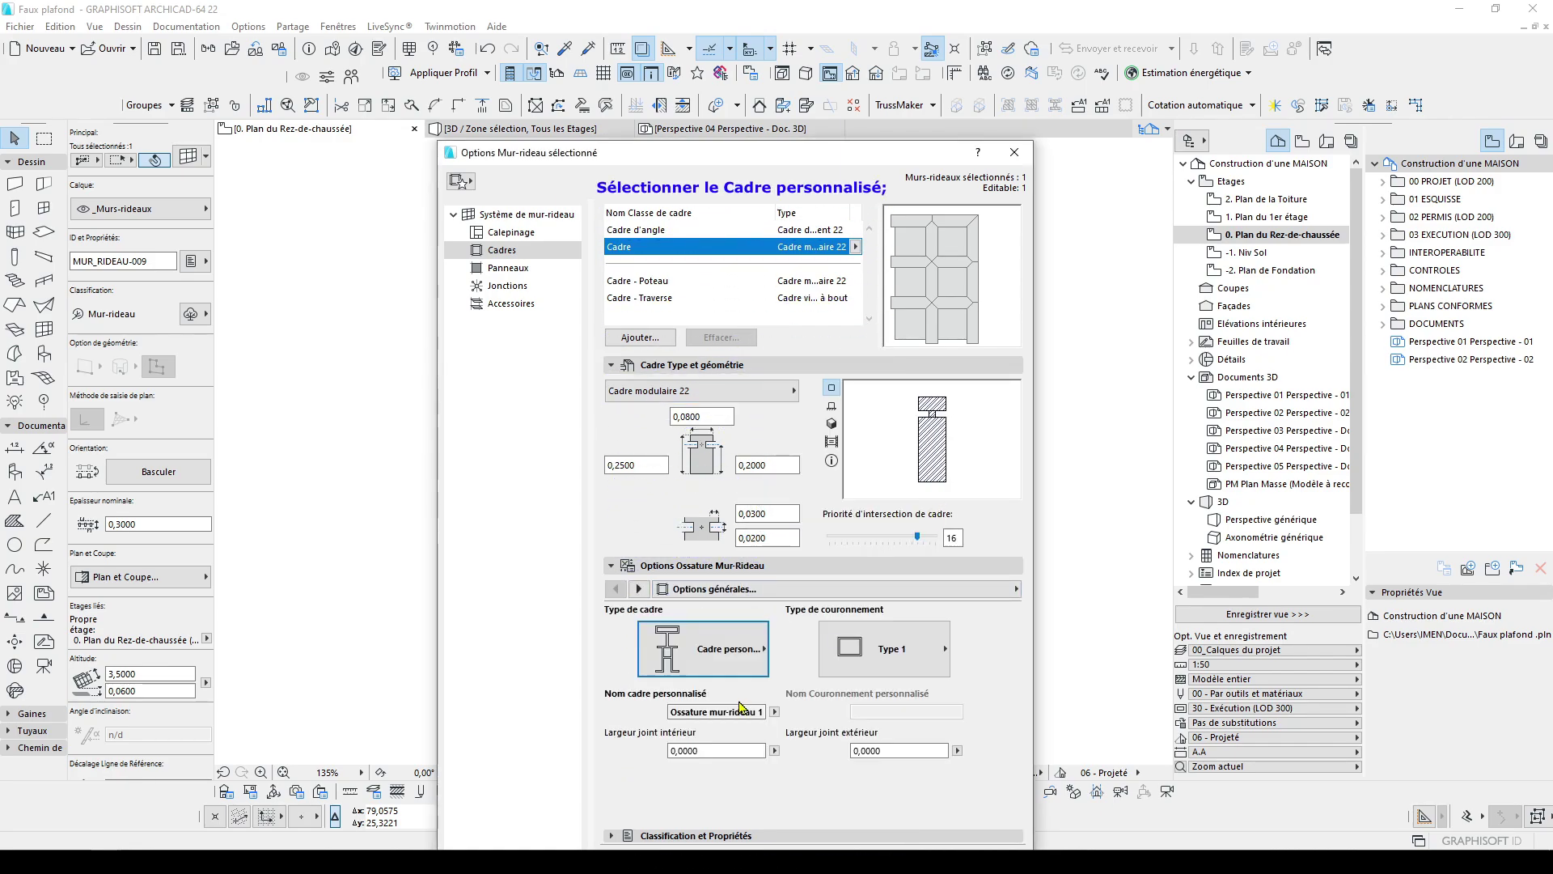
pyautogui.click(774, 711)
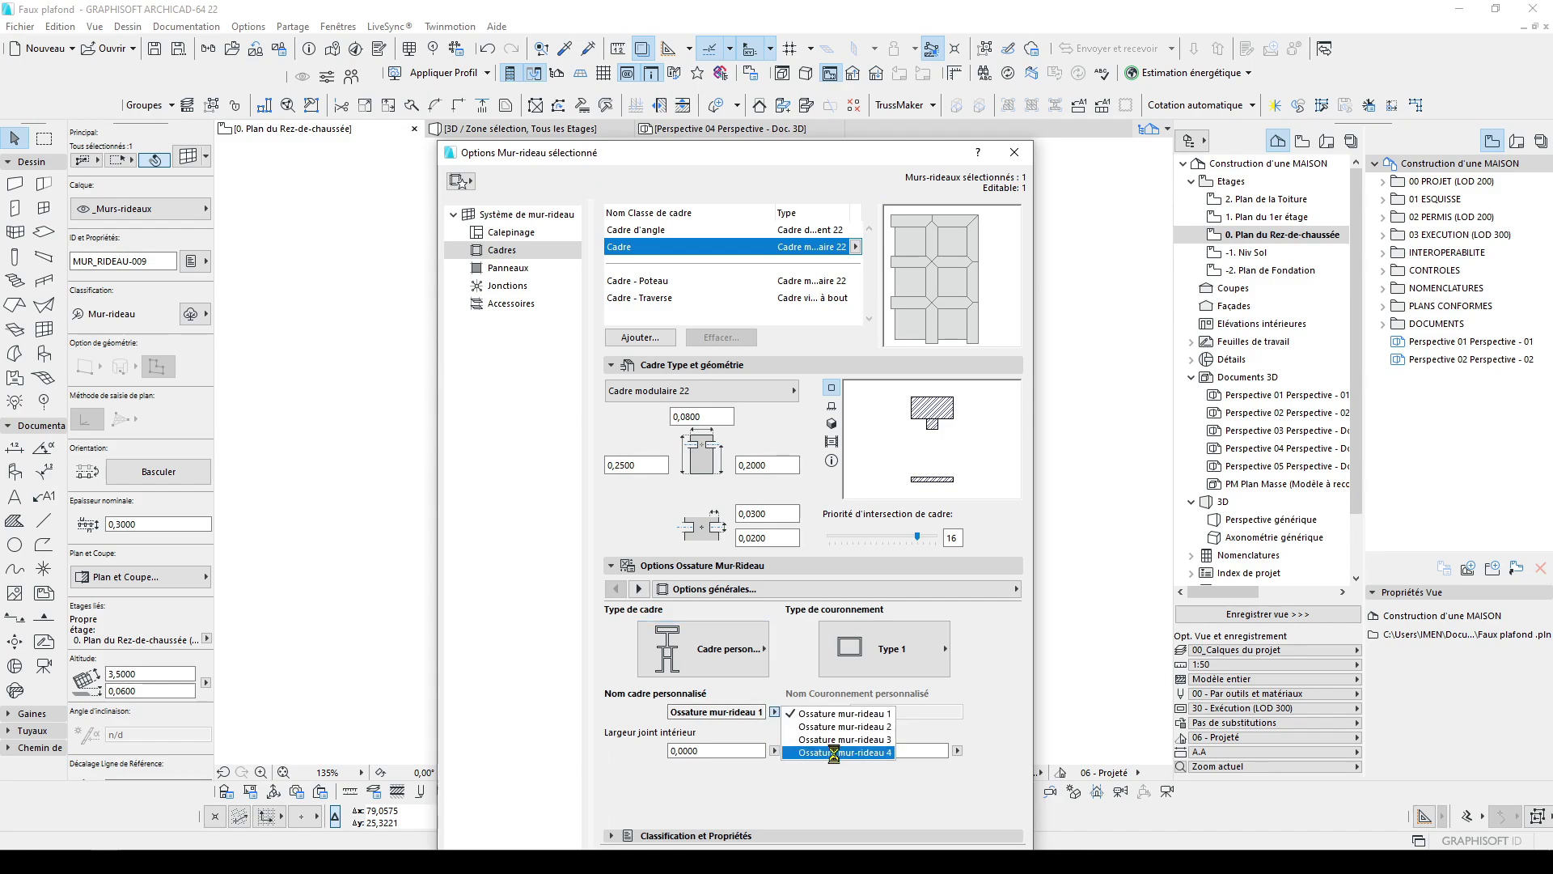
pyautogui.click(817, 756)
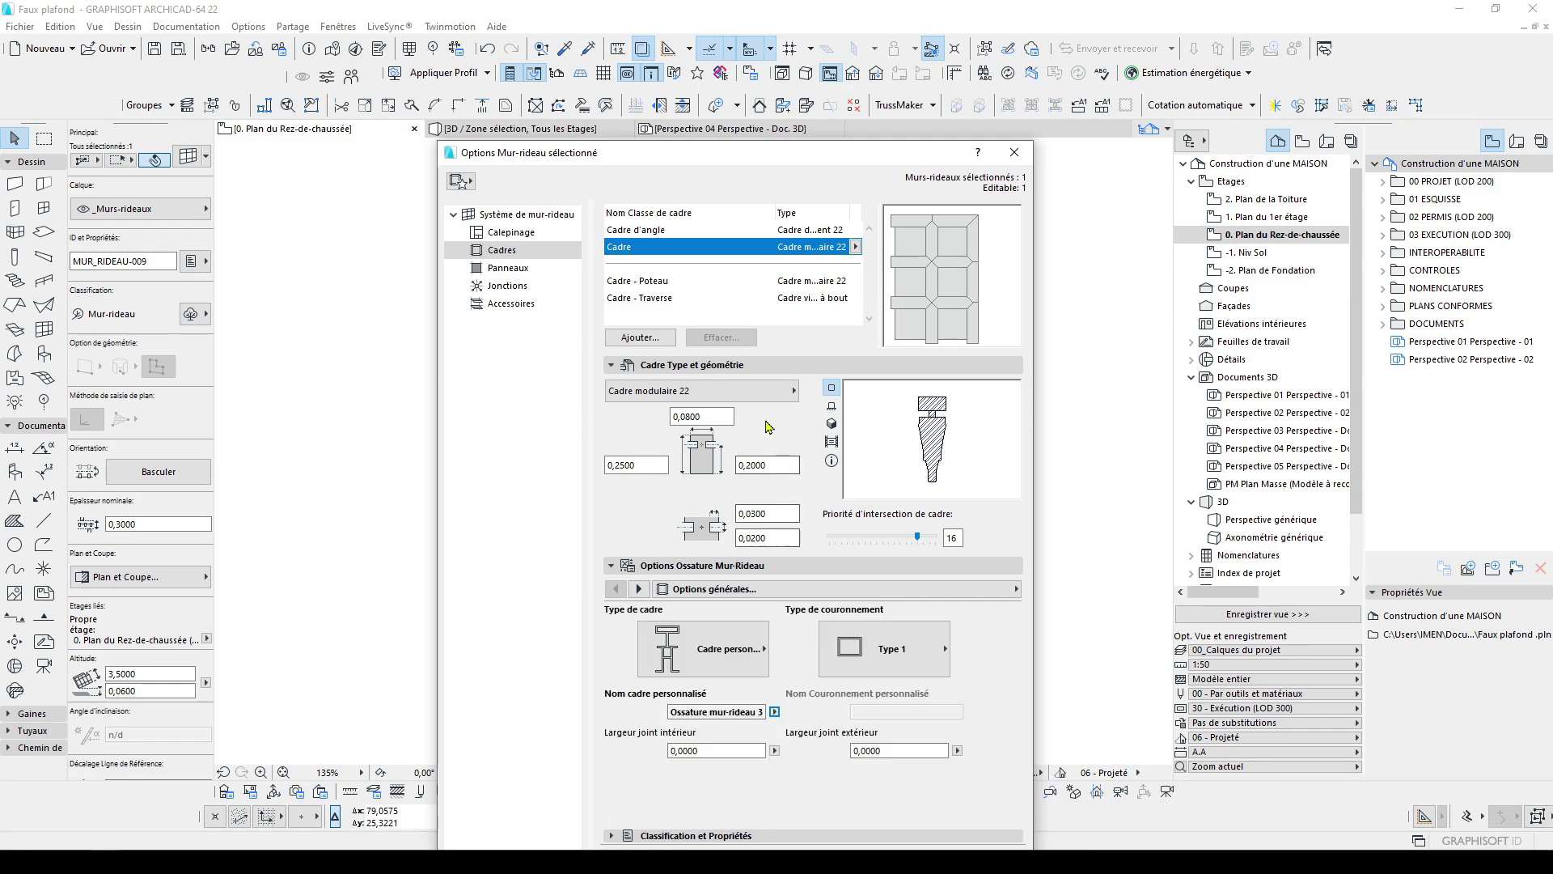
# Set the outer Cadre frame's width to 0,2000, its overall depth to 0,1500 and its body depth to 0,1200
pyautogui.doubleClick(700, 418)
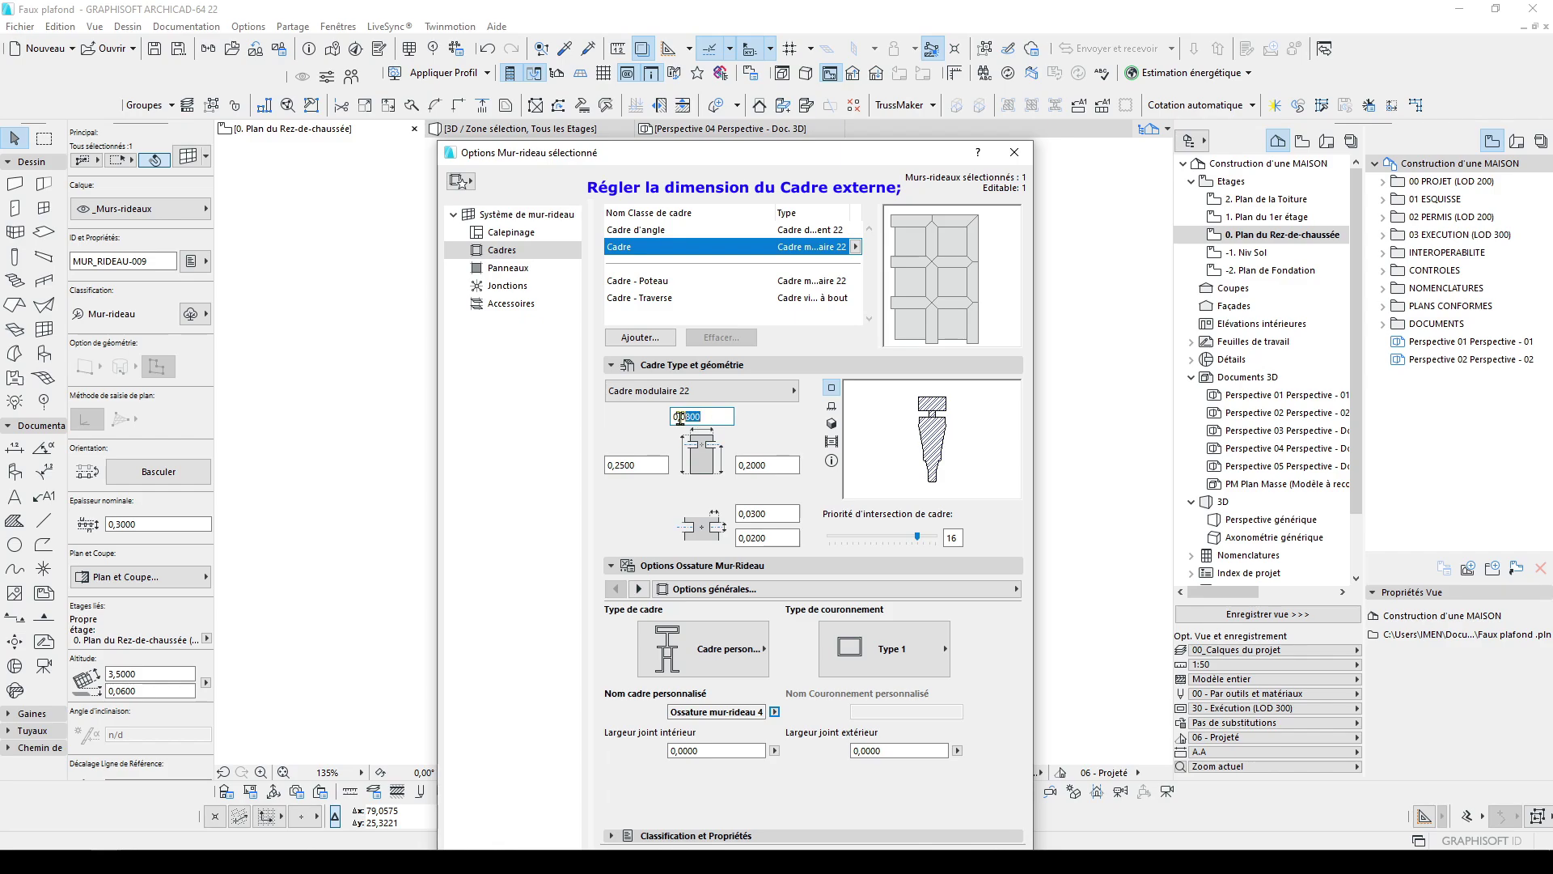
pyautogui.moveTo(648, 460); pyautogui.dragTo(574, 482)
pyautogui.write(',')
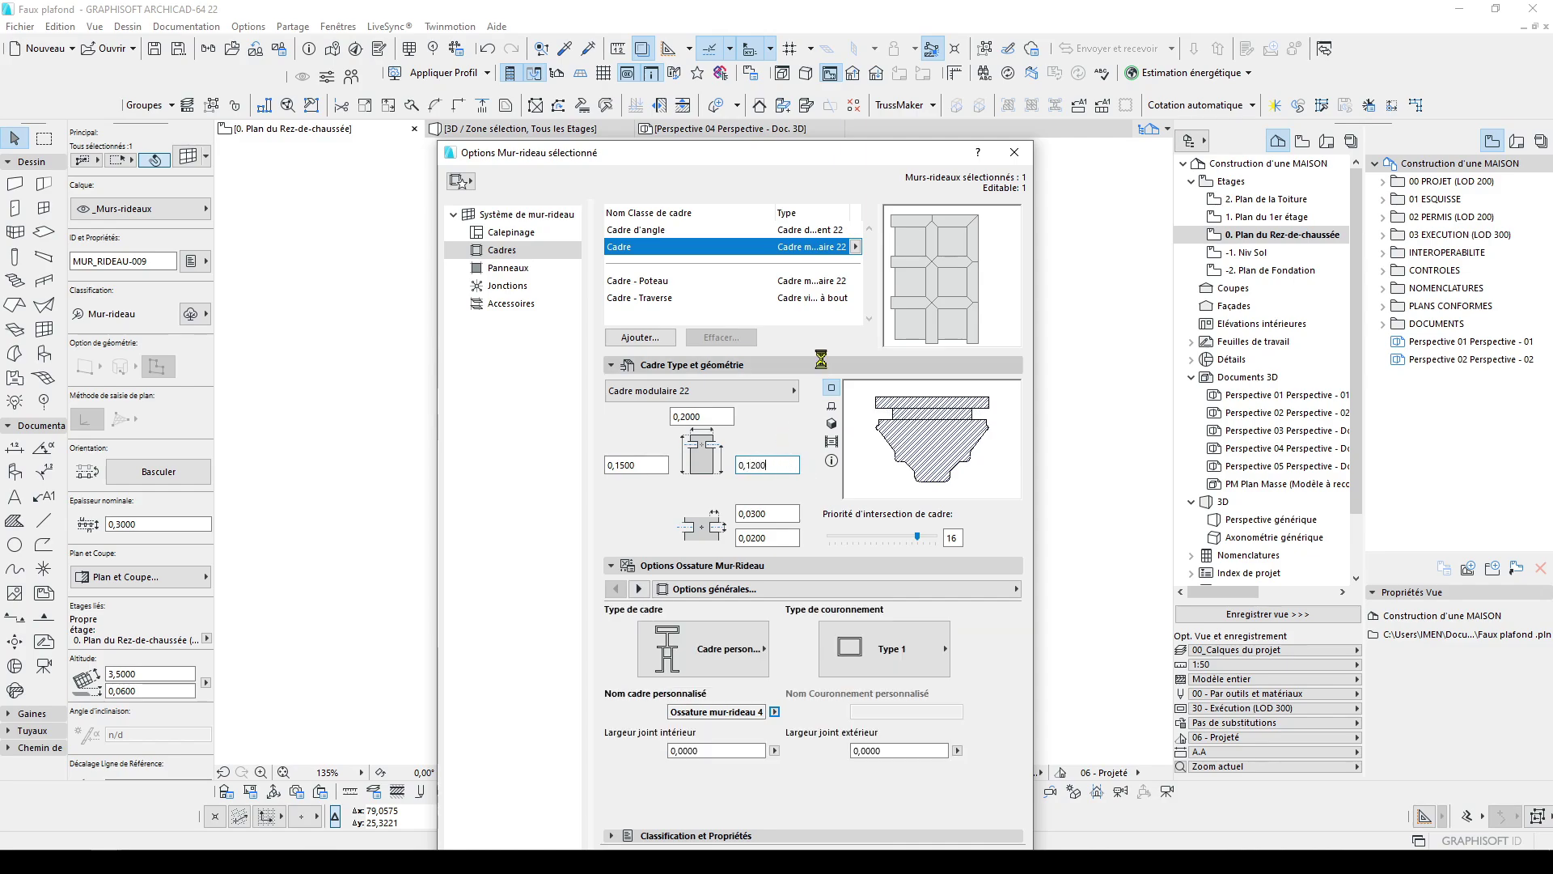
# Set the building material of the Panneau secondaire panel class to Finition int - Plaque de plâtre
pyautogui.click(508, 268)
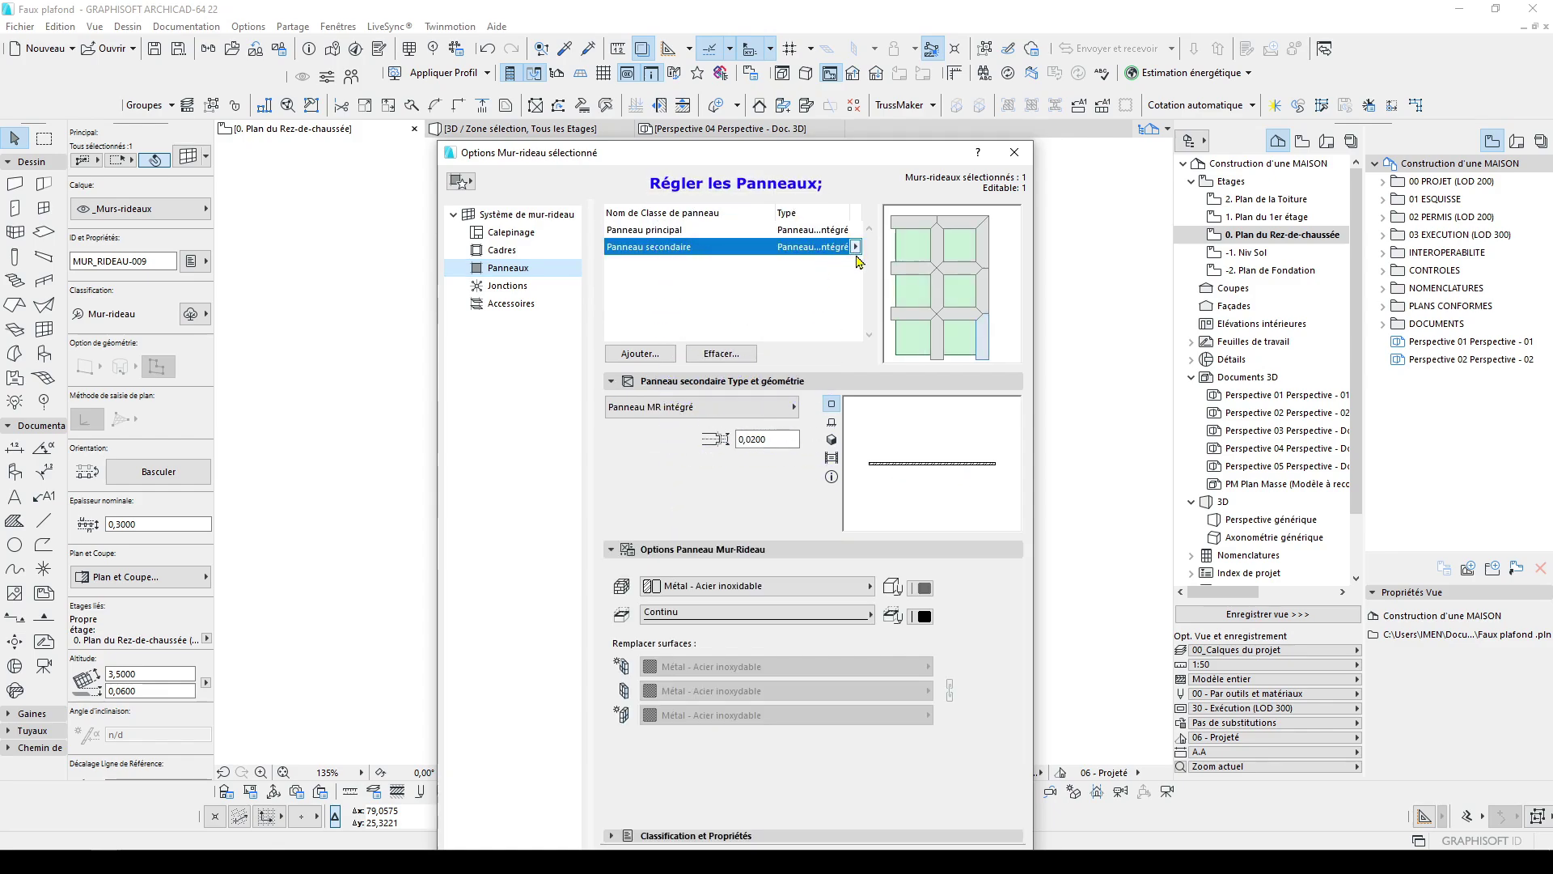
pyautogui.click(837, 596)
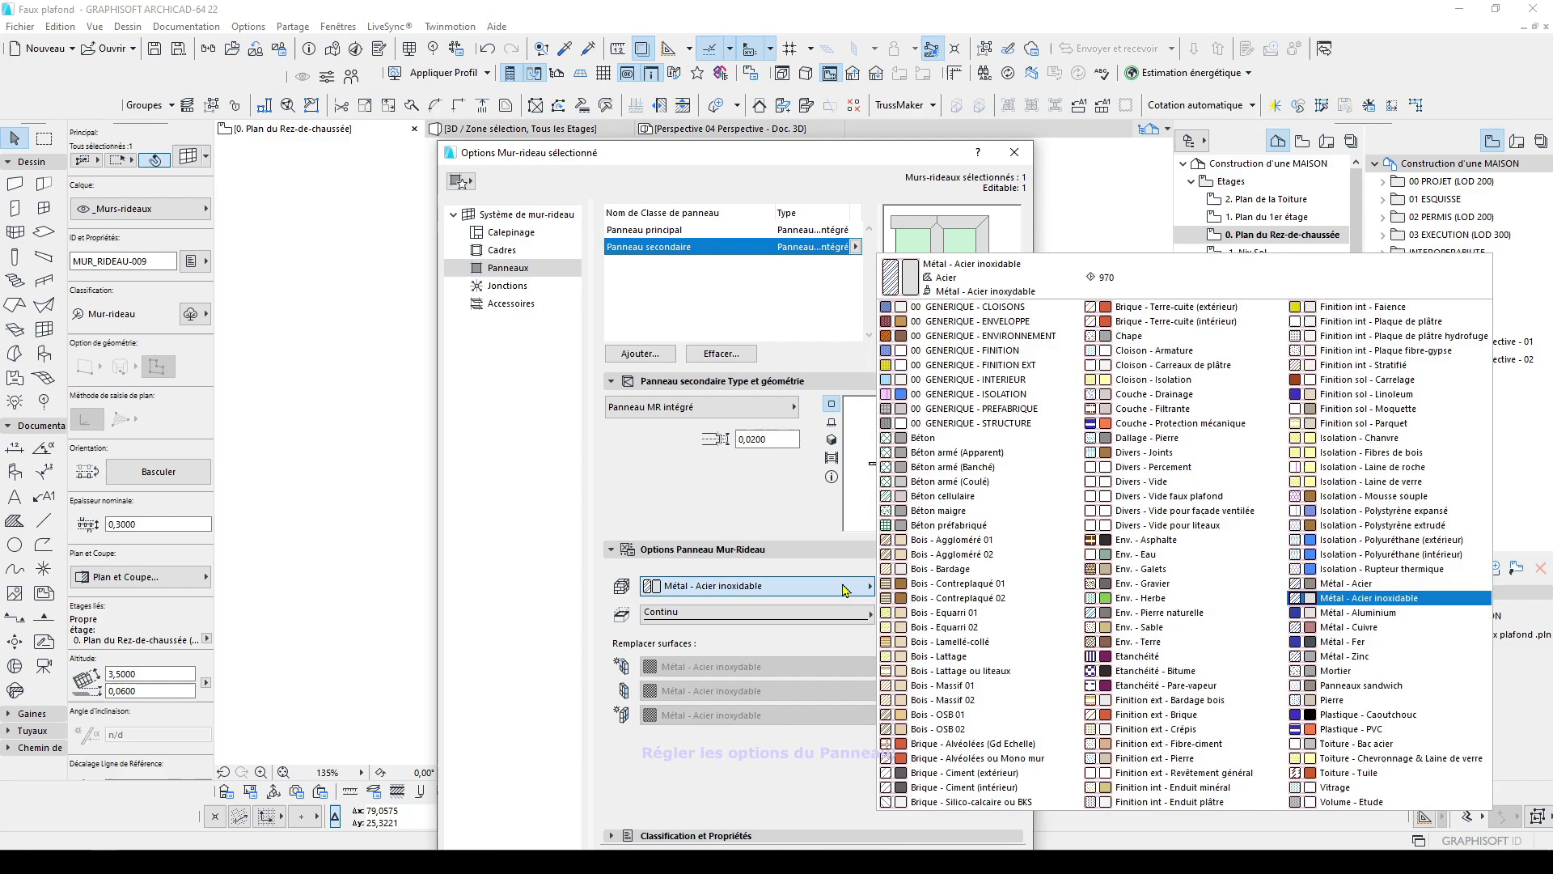
pyautogui.click(1302, 322)
# Override all three Panneau secondaire surfaces, linked together, with Peinture - Blanc brillant
pyautogui.click(622, 666)
pyautogui.click(623, 690)
pyautogui.click(621, 714)
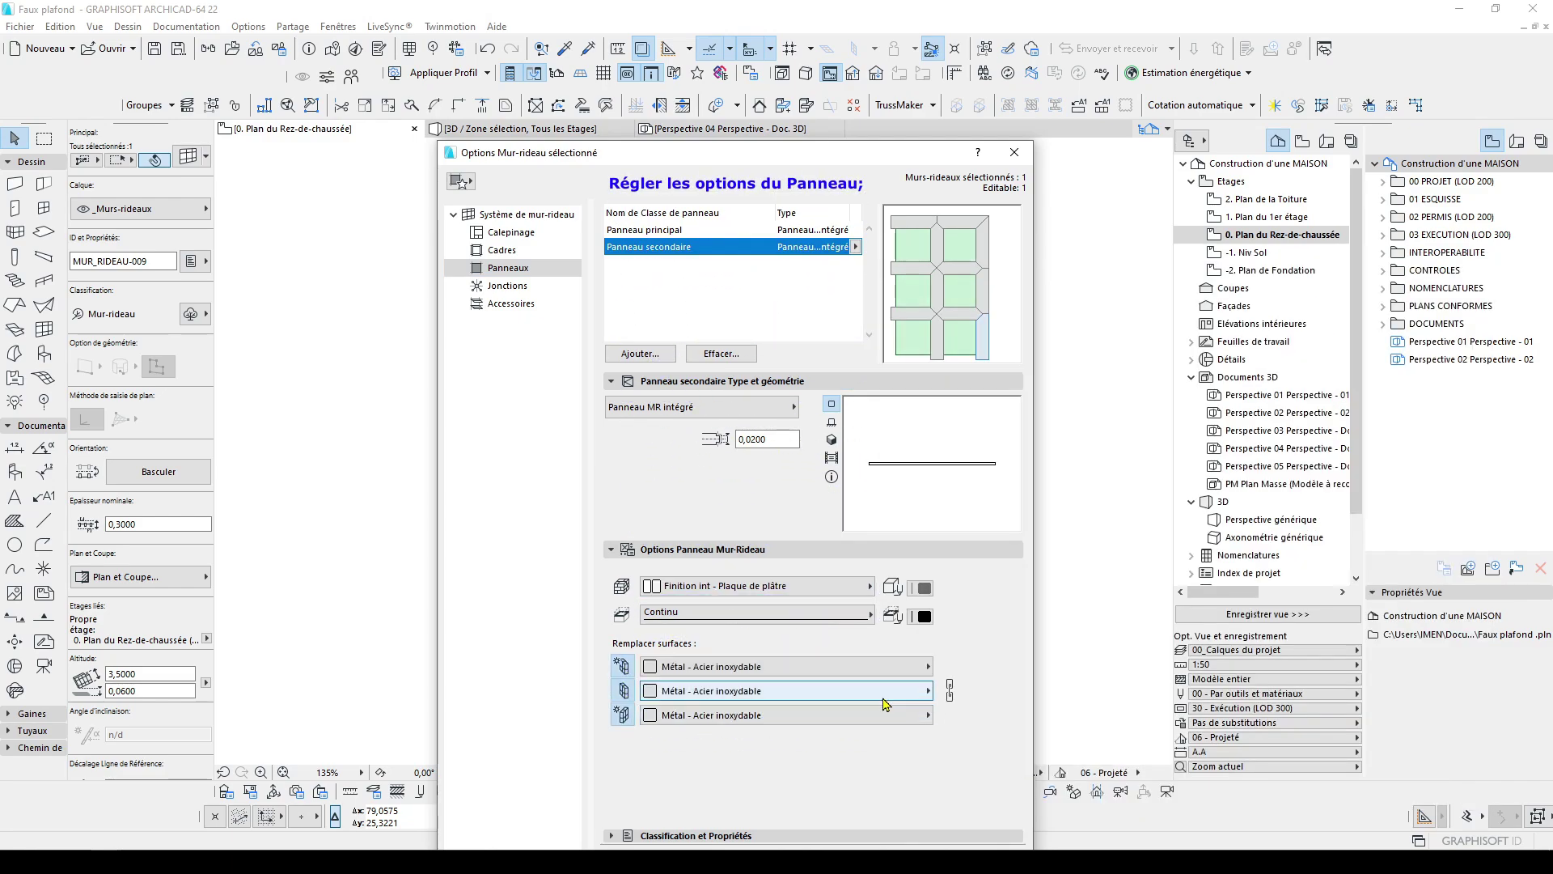
pyautogui.click(945, 689)
pyautogui.click(906, 665)
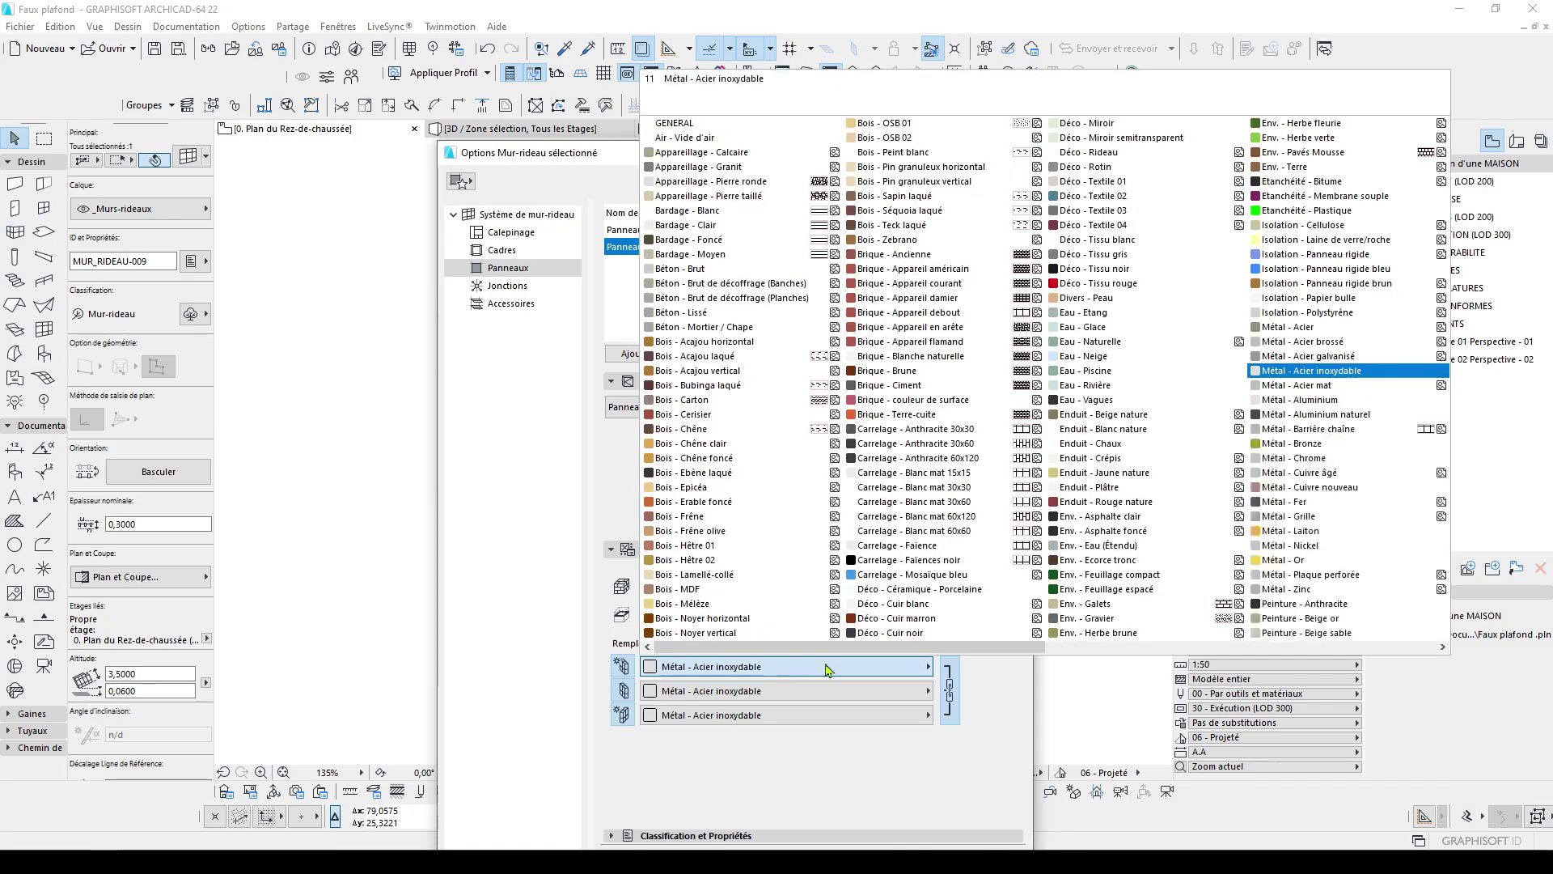
pyautogui.press('p')
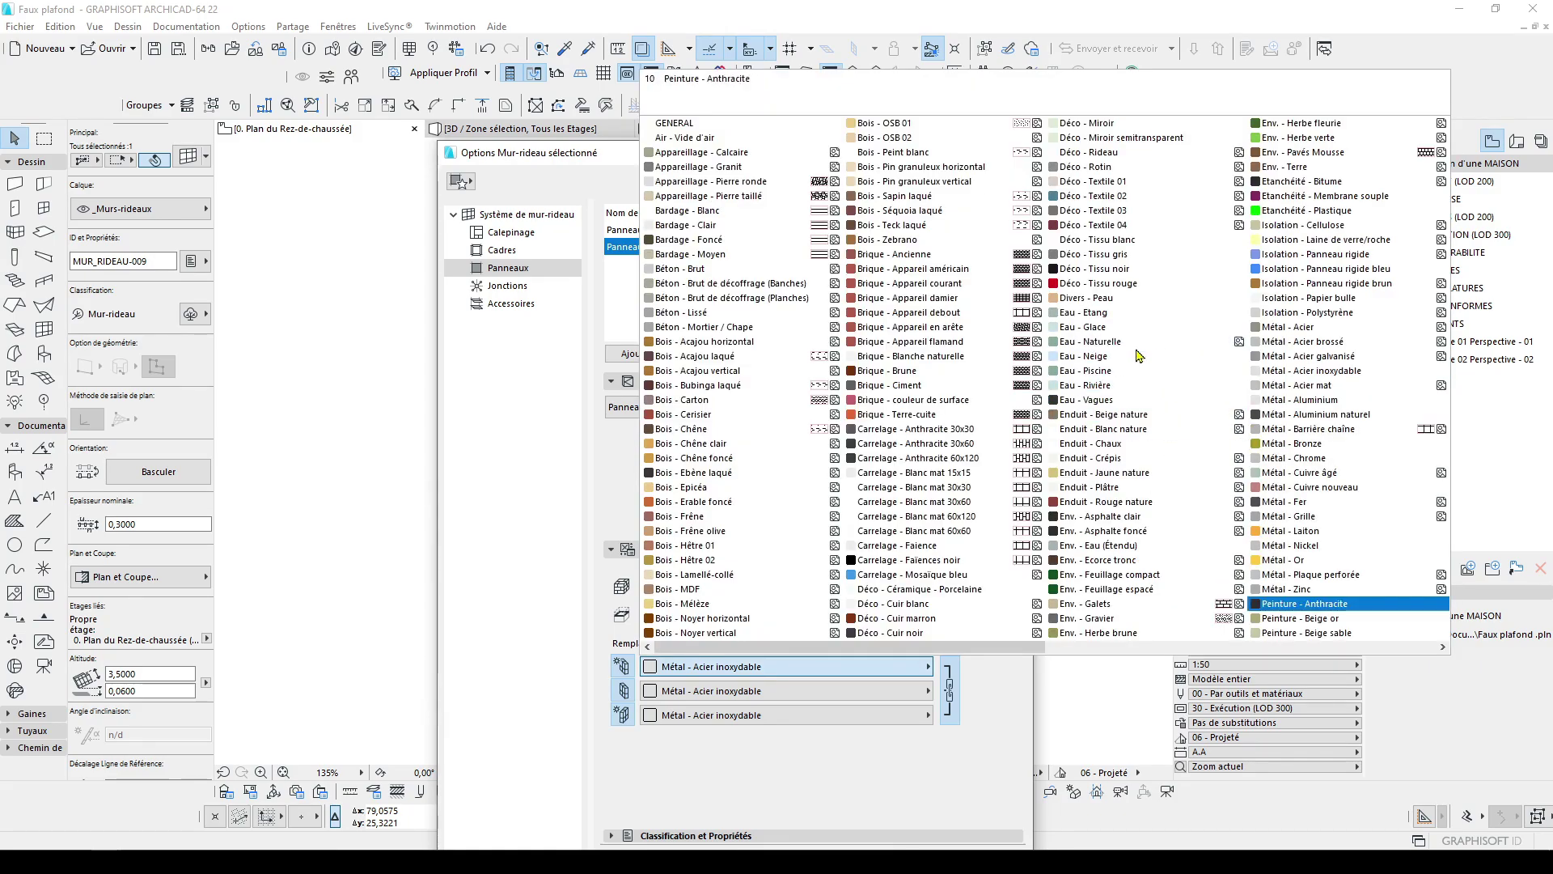
pyautogui.scroll(-3, 1295, 477)
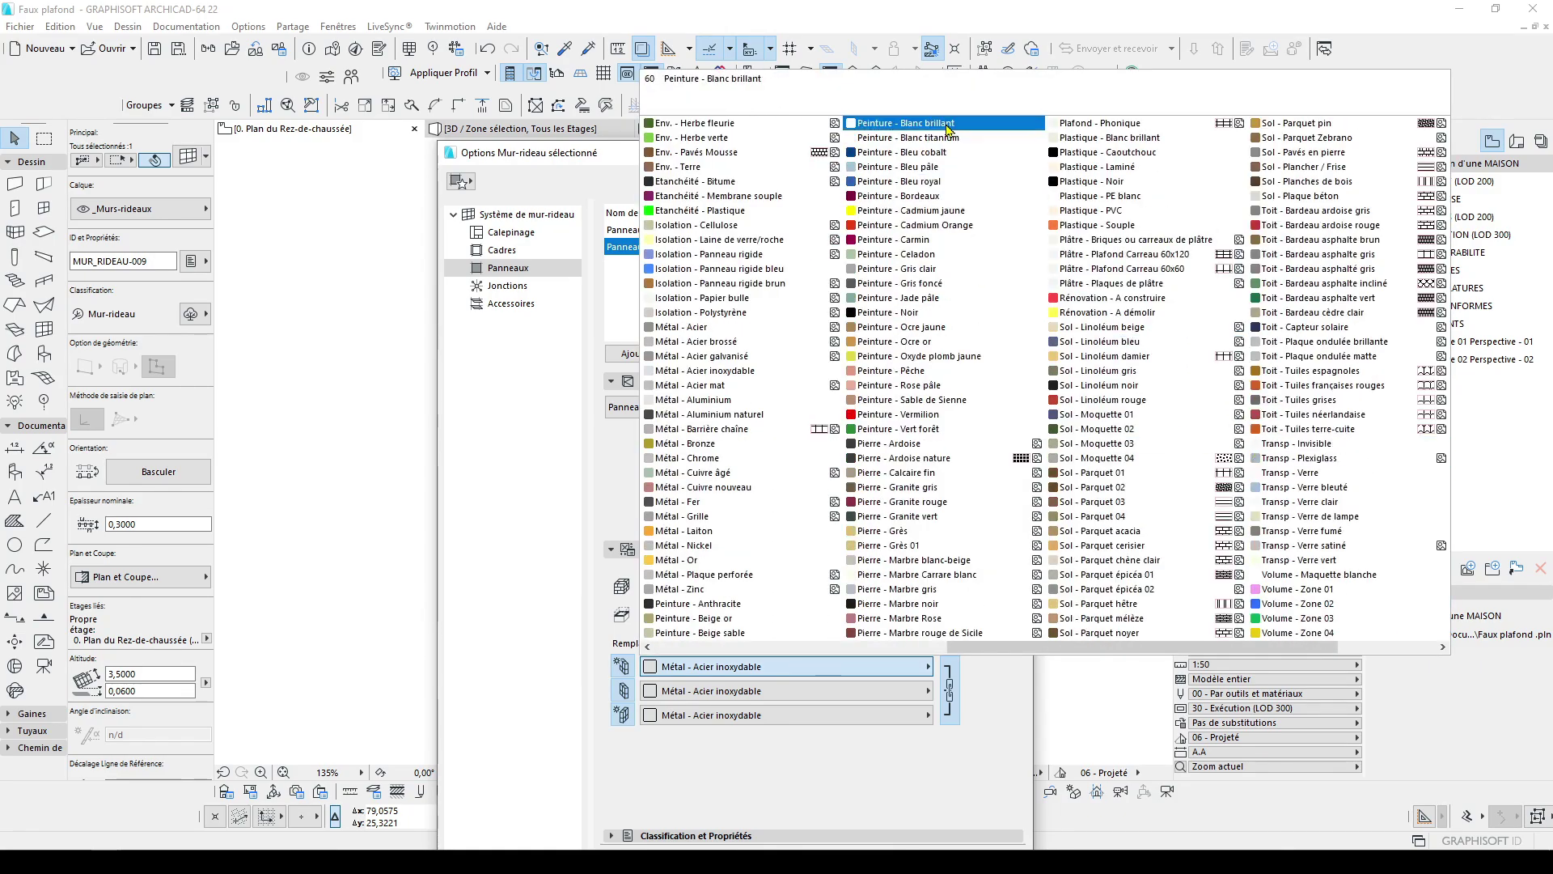
pyautogui.click(948, 125)
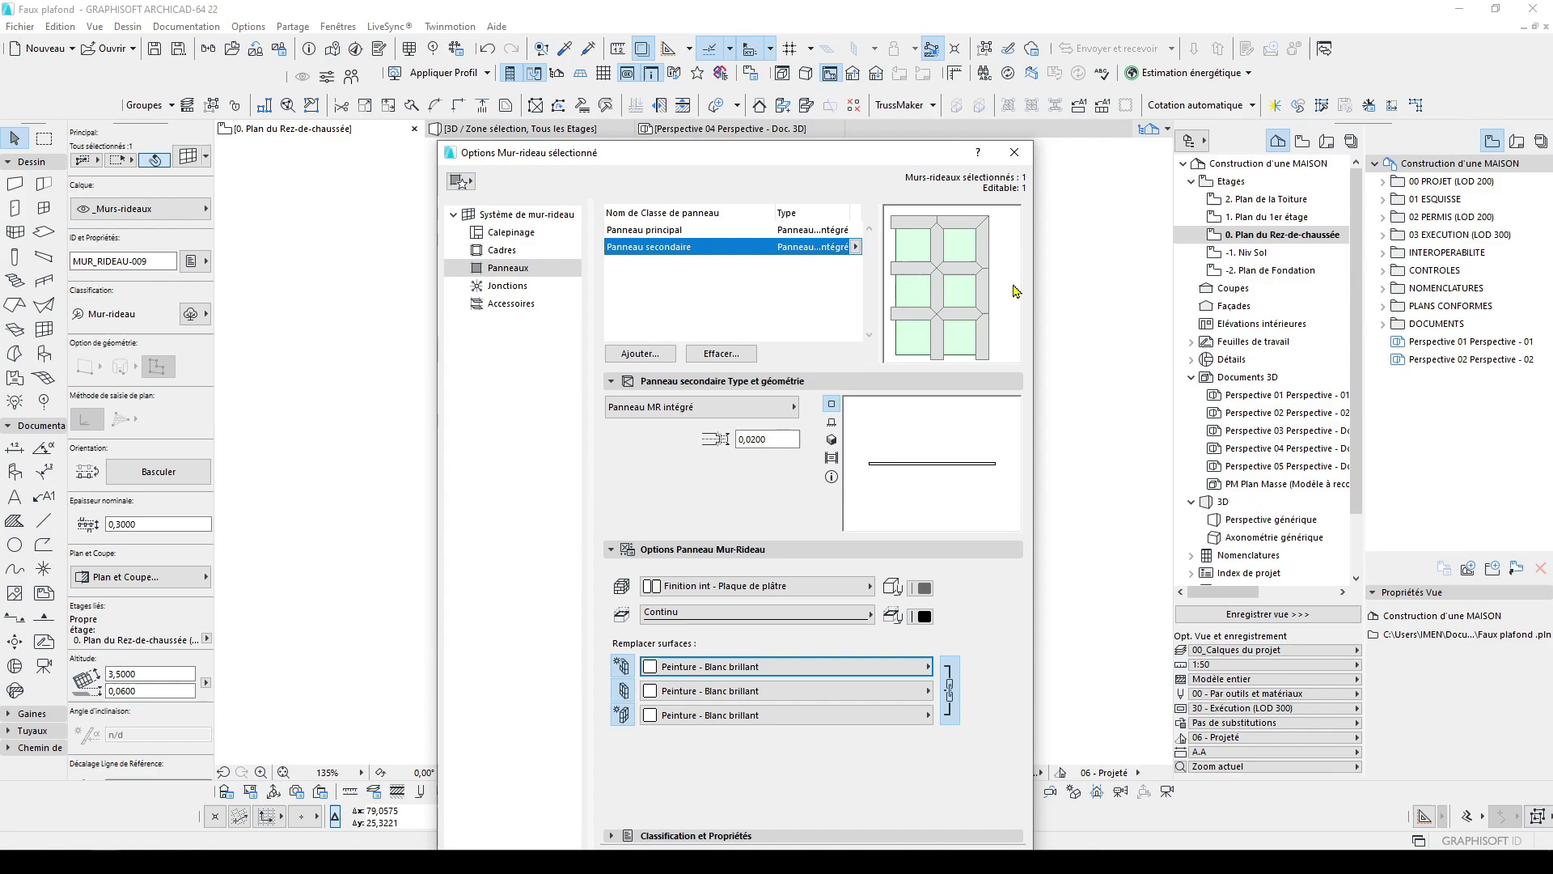
pyautogui.click(873, 381)
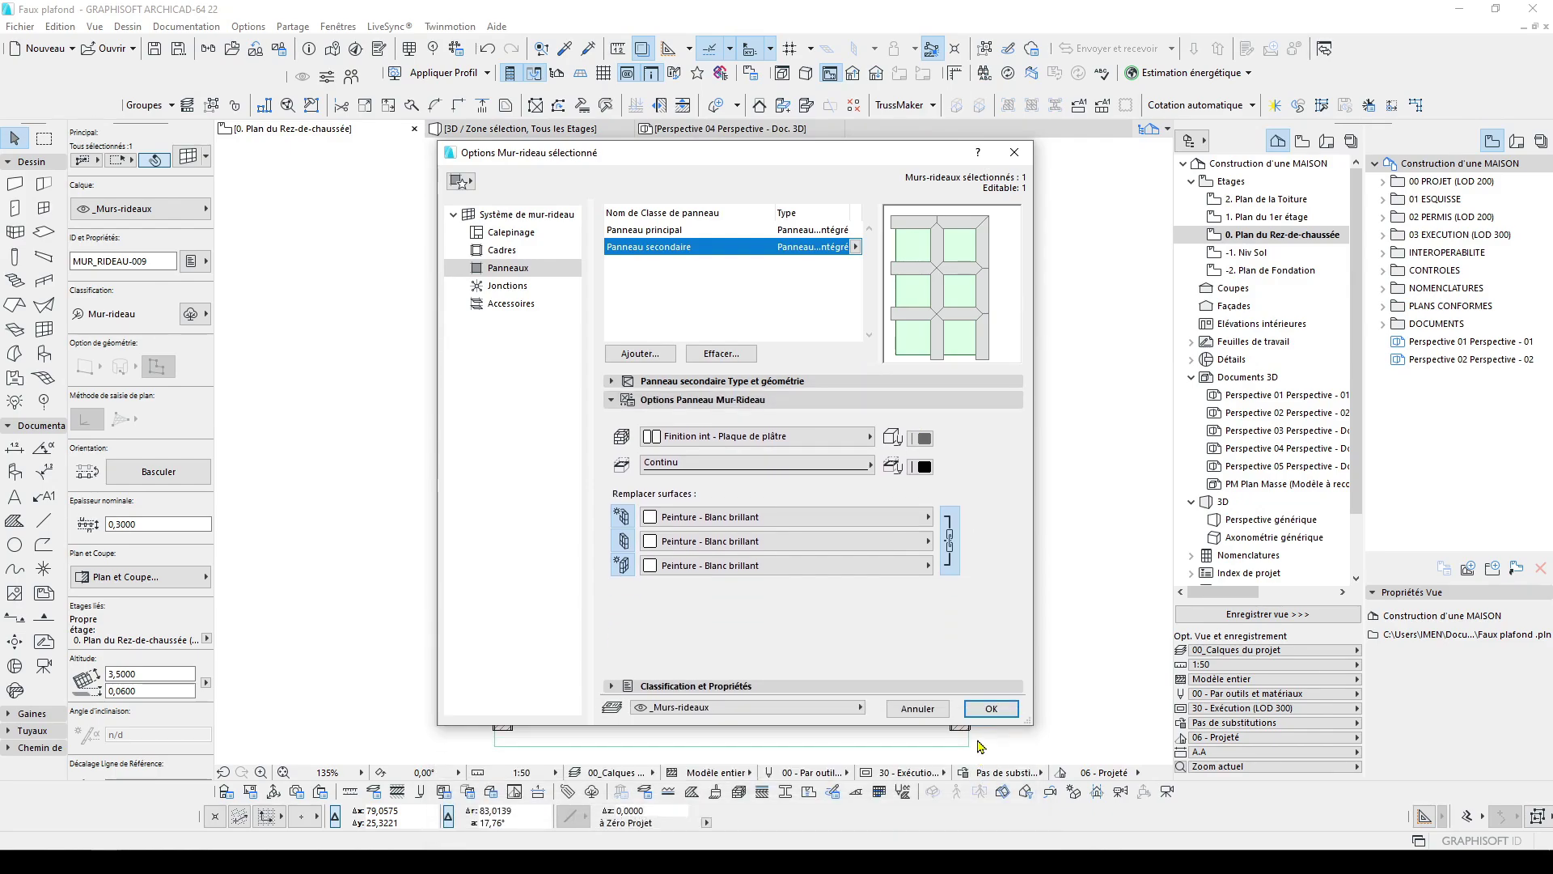
# Apply the curtain wall settings and deselect the coffered grid in the ground floor plan
pyautogui.click(987, 792)
pyautogui.click(1086, 355)
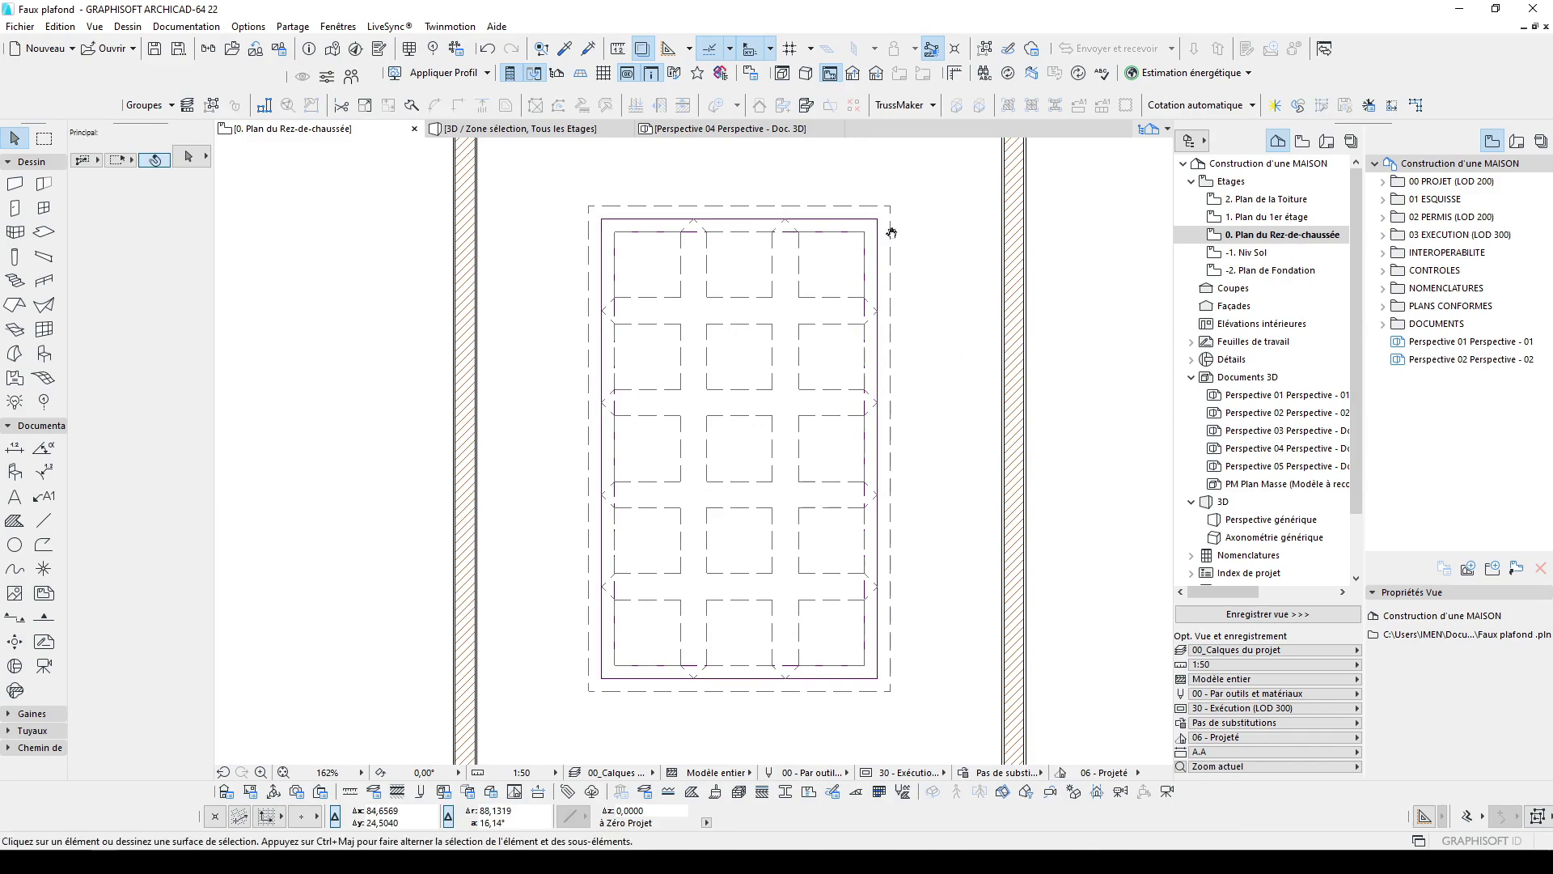
pyautogui.moveTo(891, 233); pyautogui.dragTo(891, 234, button='middle')
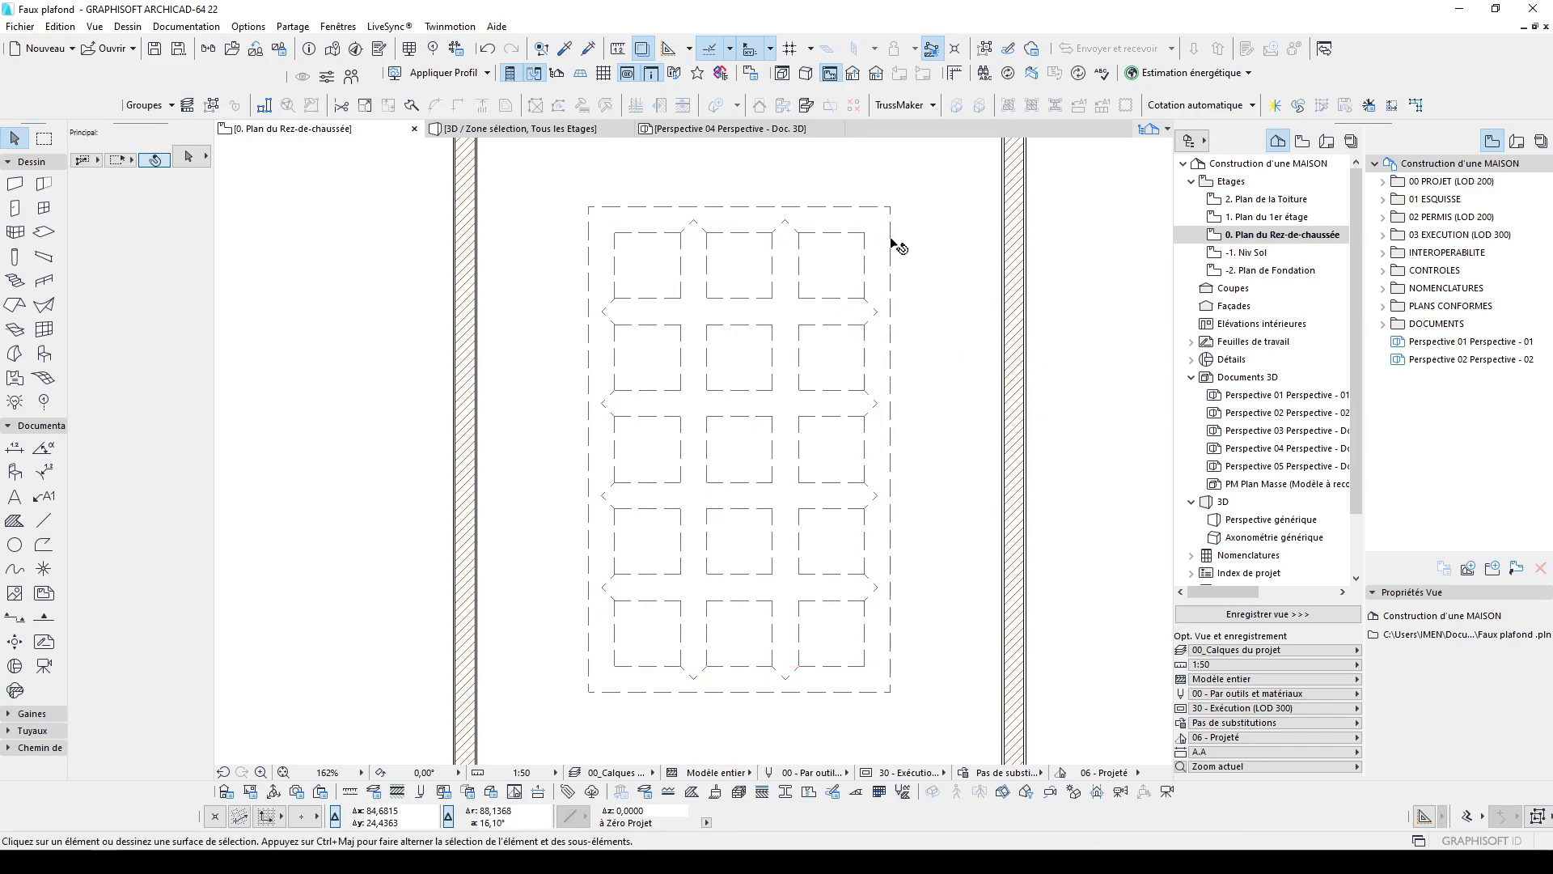
pyautogui.click(488, 50)
# Examine the moulded ceiling border around the coffers in the dining room reference image
pyautogui.scroll(-3, 829, 400)
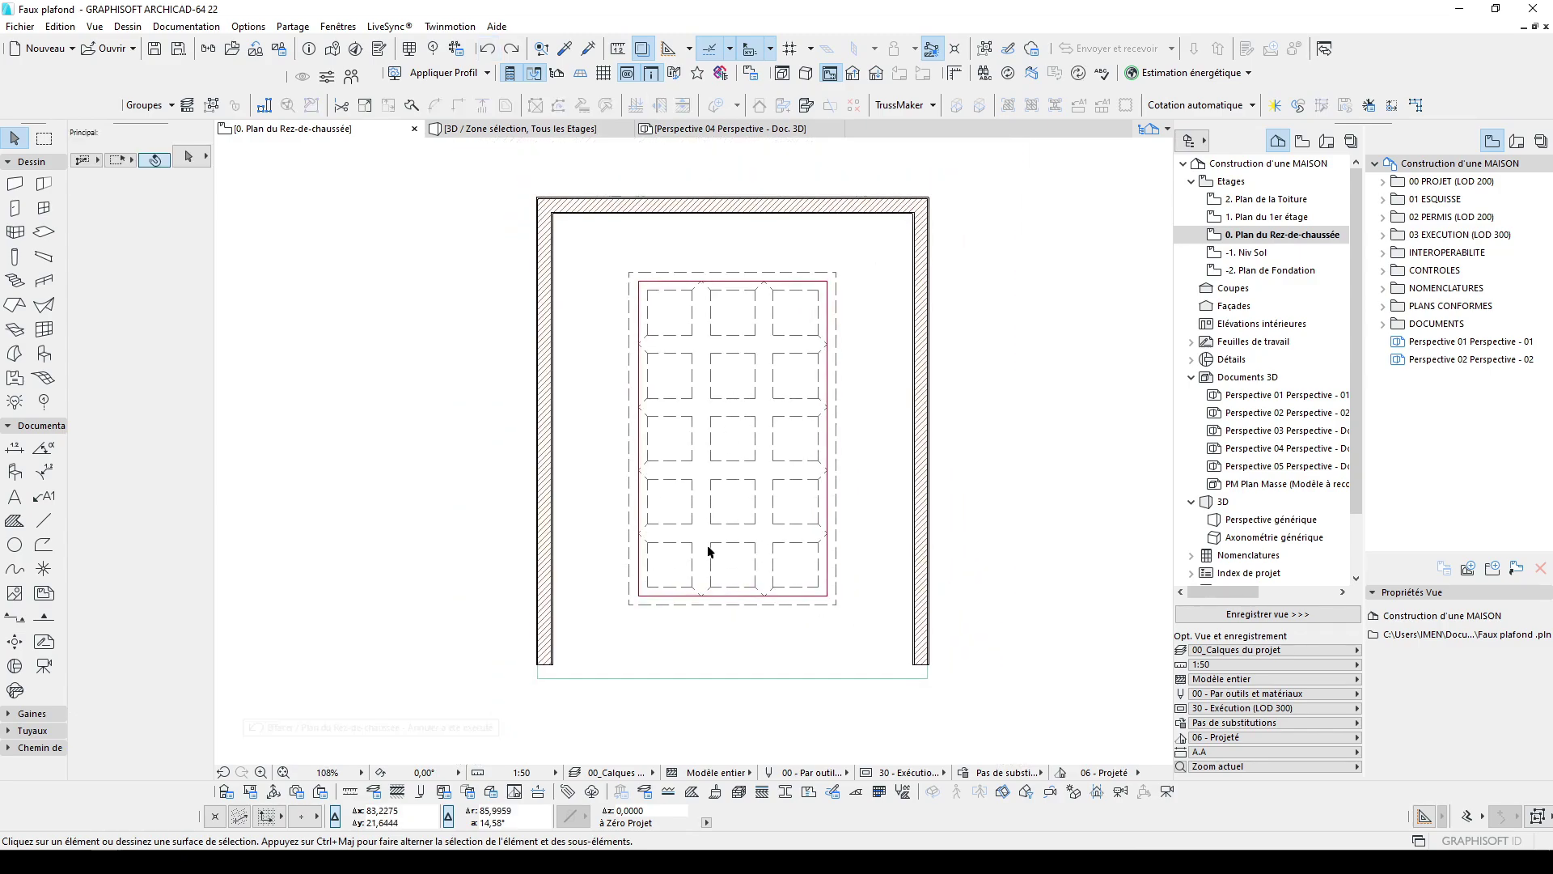
pyautogui.scroll(-7, 710, 542)
pyautogui.scroll(1, 718, 413)
pyautogui.moveTo(717, 413); pyautogui.dragTo(718, 648, button='middle')
pyautogui.scroll(5, 728, 239)
pyautogui.scroll(3, 575, 270)
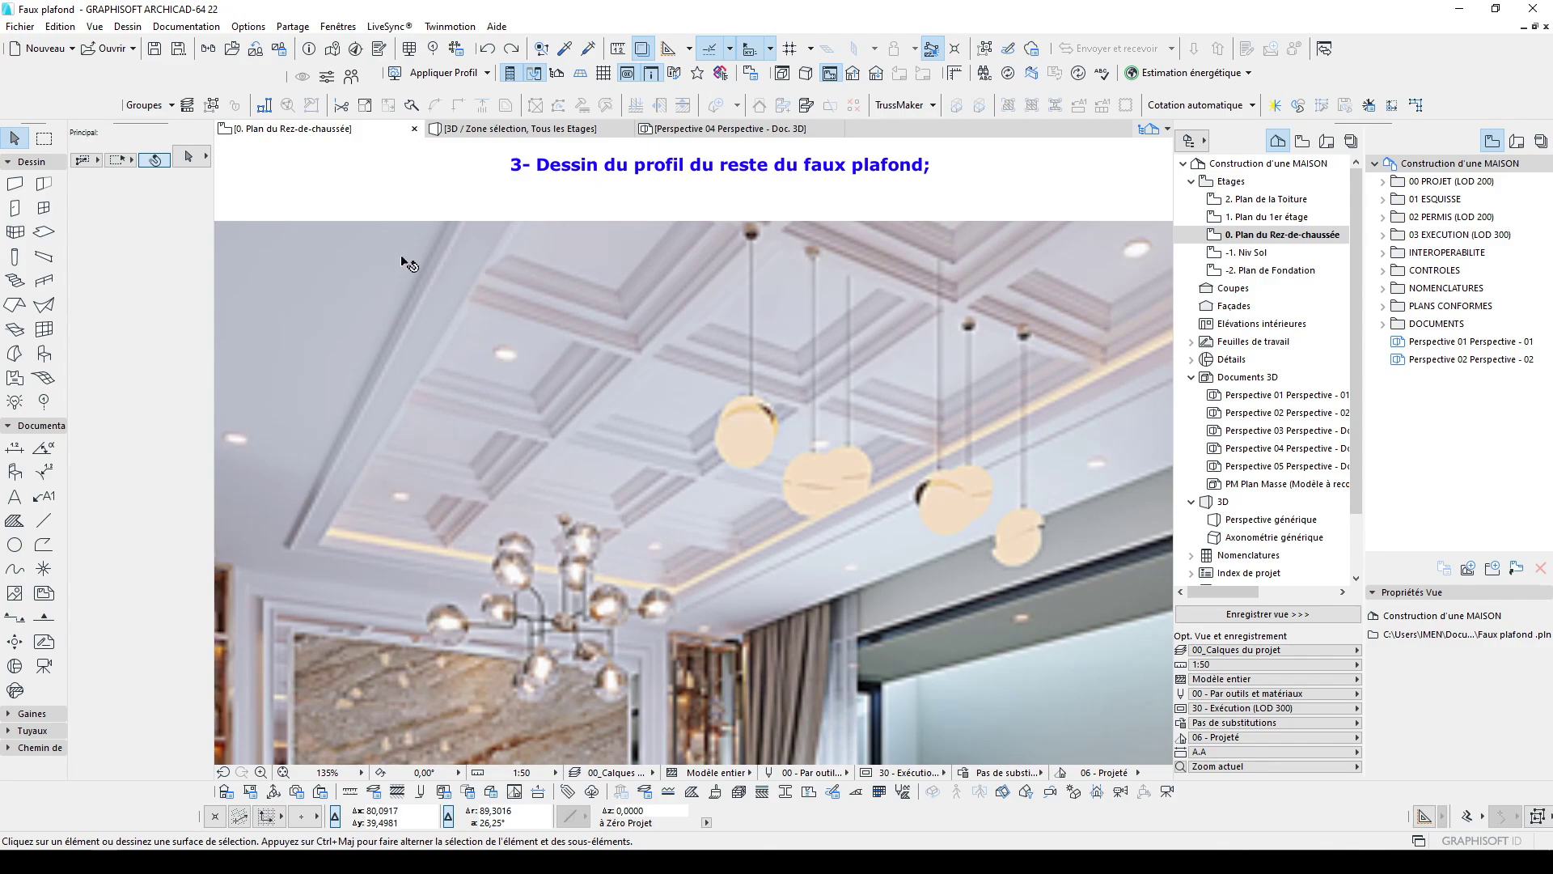
pyautogui.scroll(-7, 512, 240)
pyautogui.moveTo(609, 631); pyautogui.dragTo(691, 520, button='middle')
pyautogui.scroll(5, 703, 536)
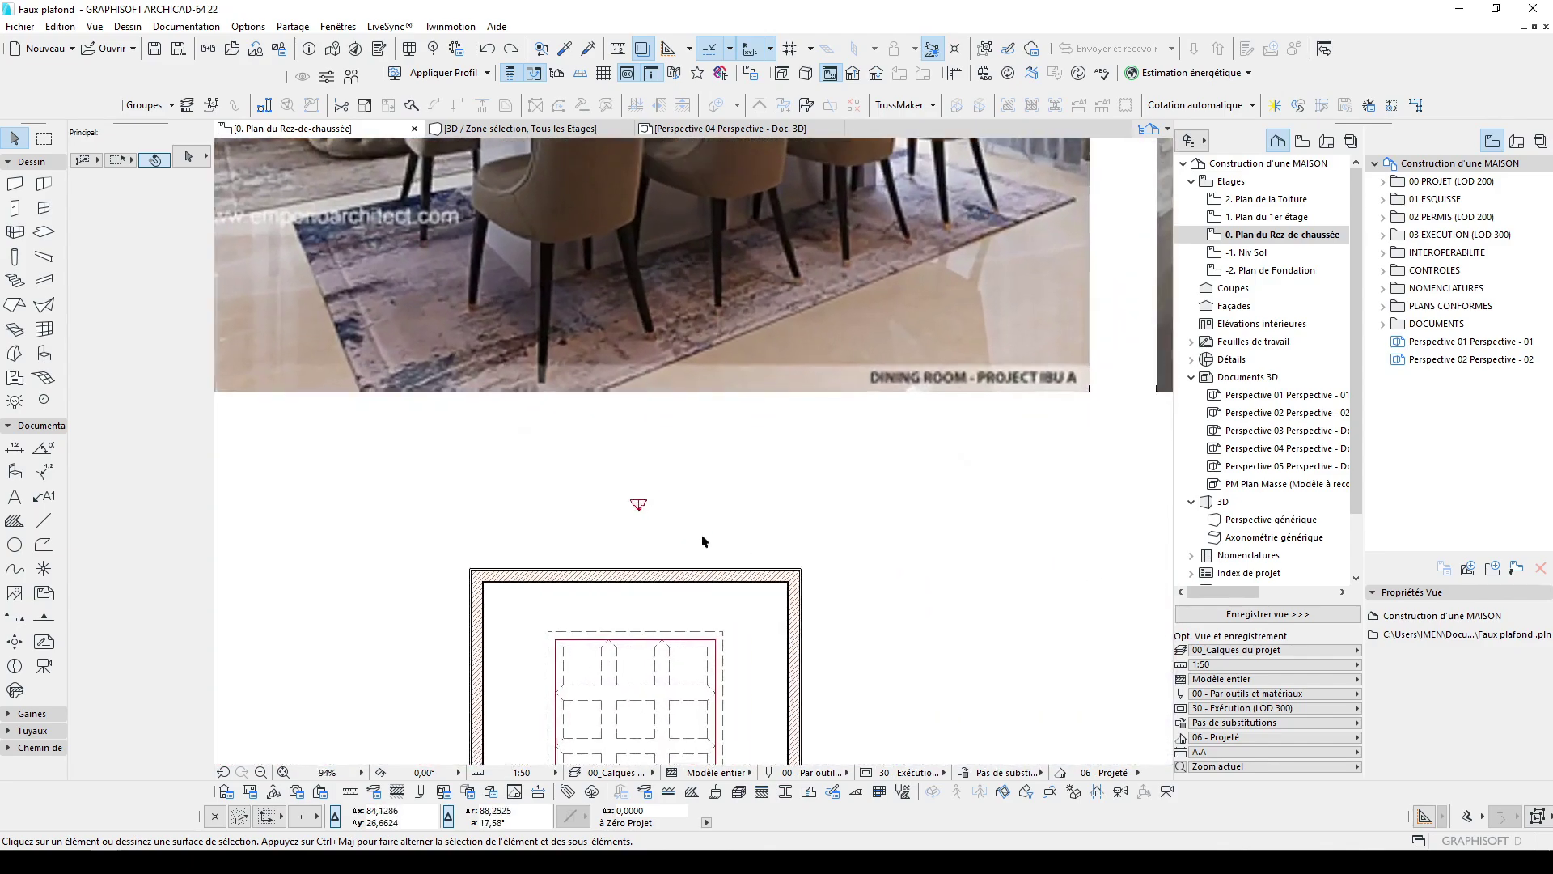
# Draw and copy a moulding outline about 0,605 wide and 0,155 high: a thin strip joined to a tall block with a stepped, rounded lower corner
pyautogui.scroll(15, 673, 518)
pyautogui.click(44, 545)
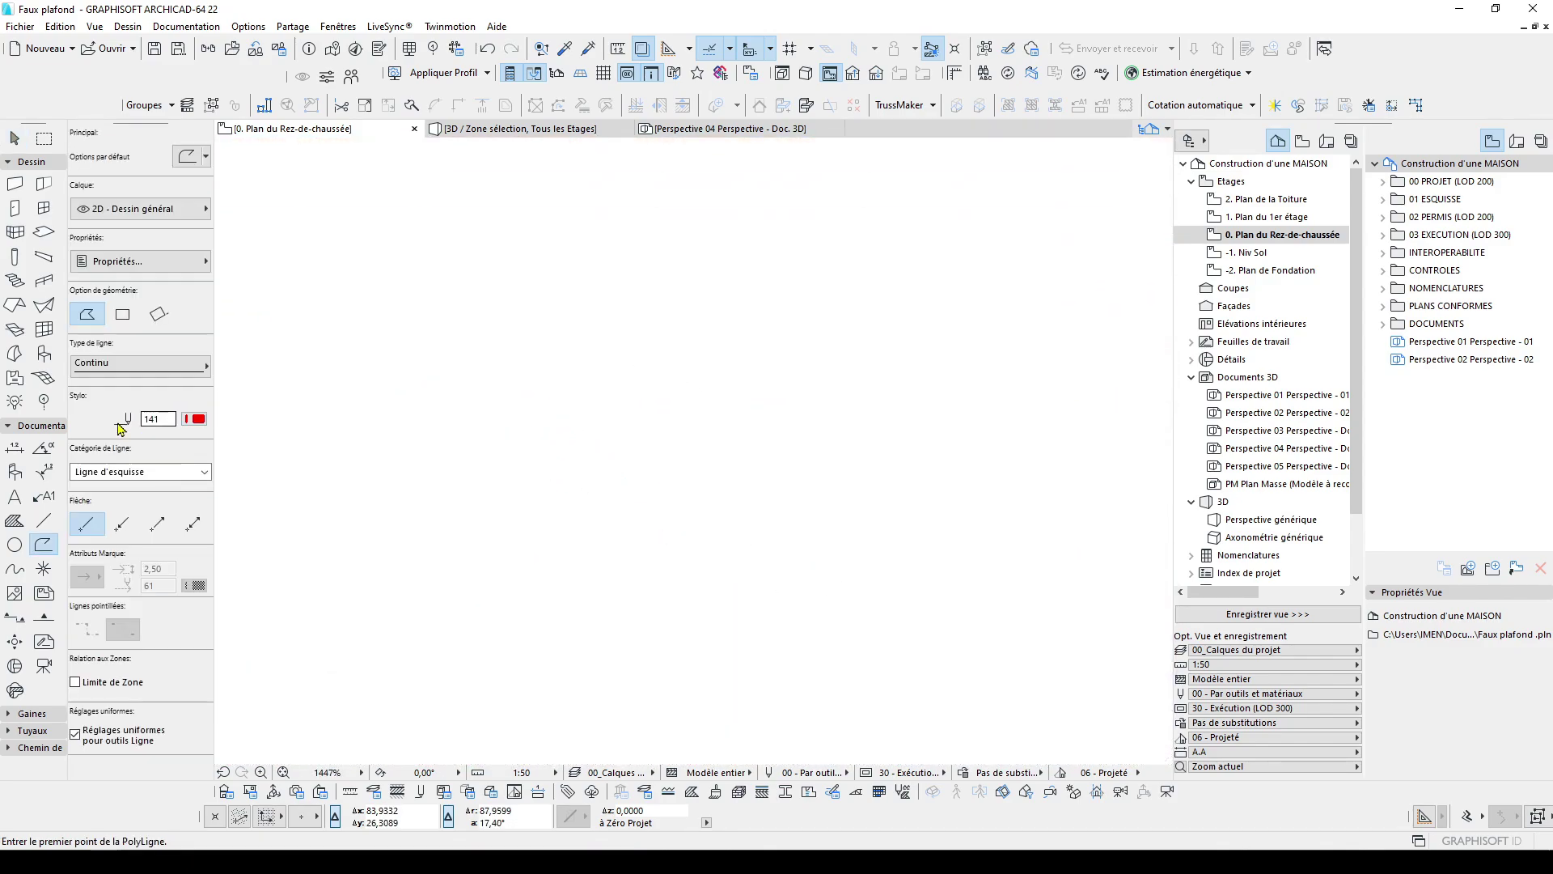
pyautogui.click(343, 440)
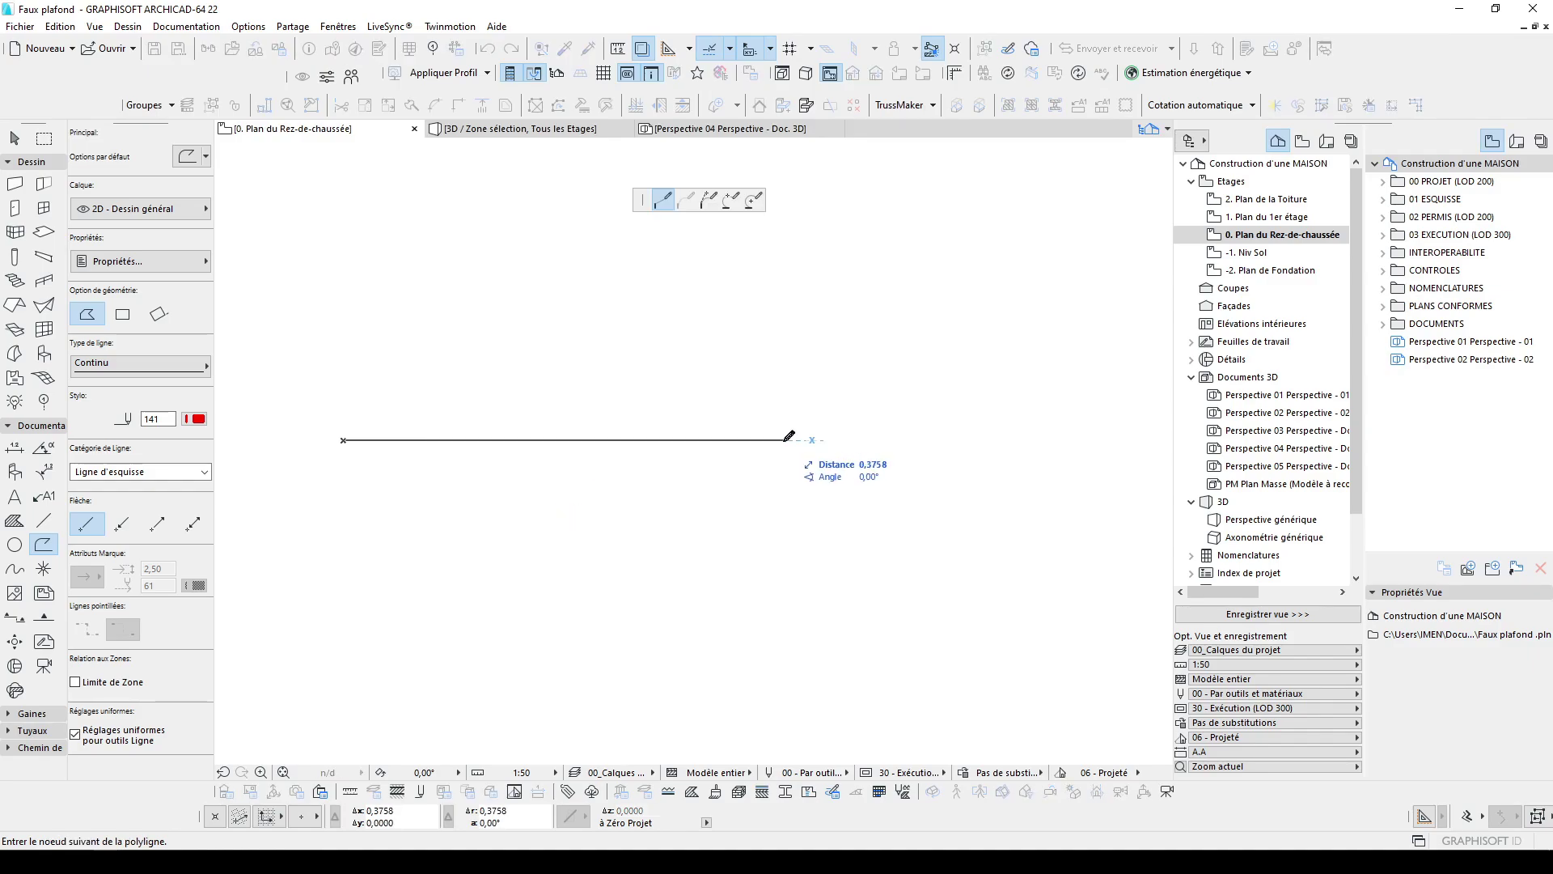
pyautogui.press('Return')
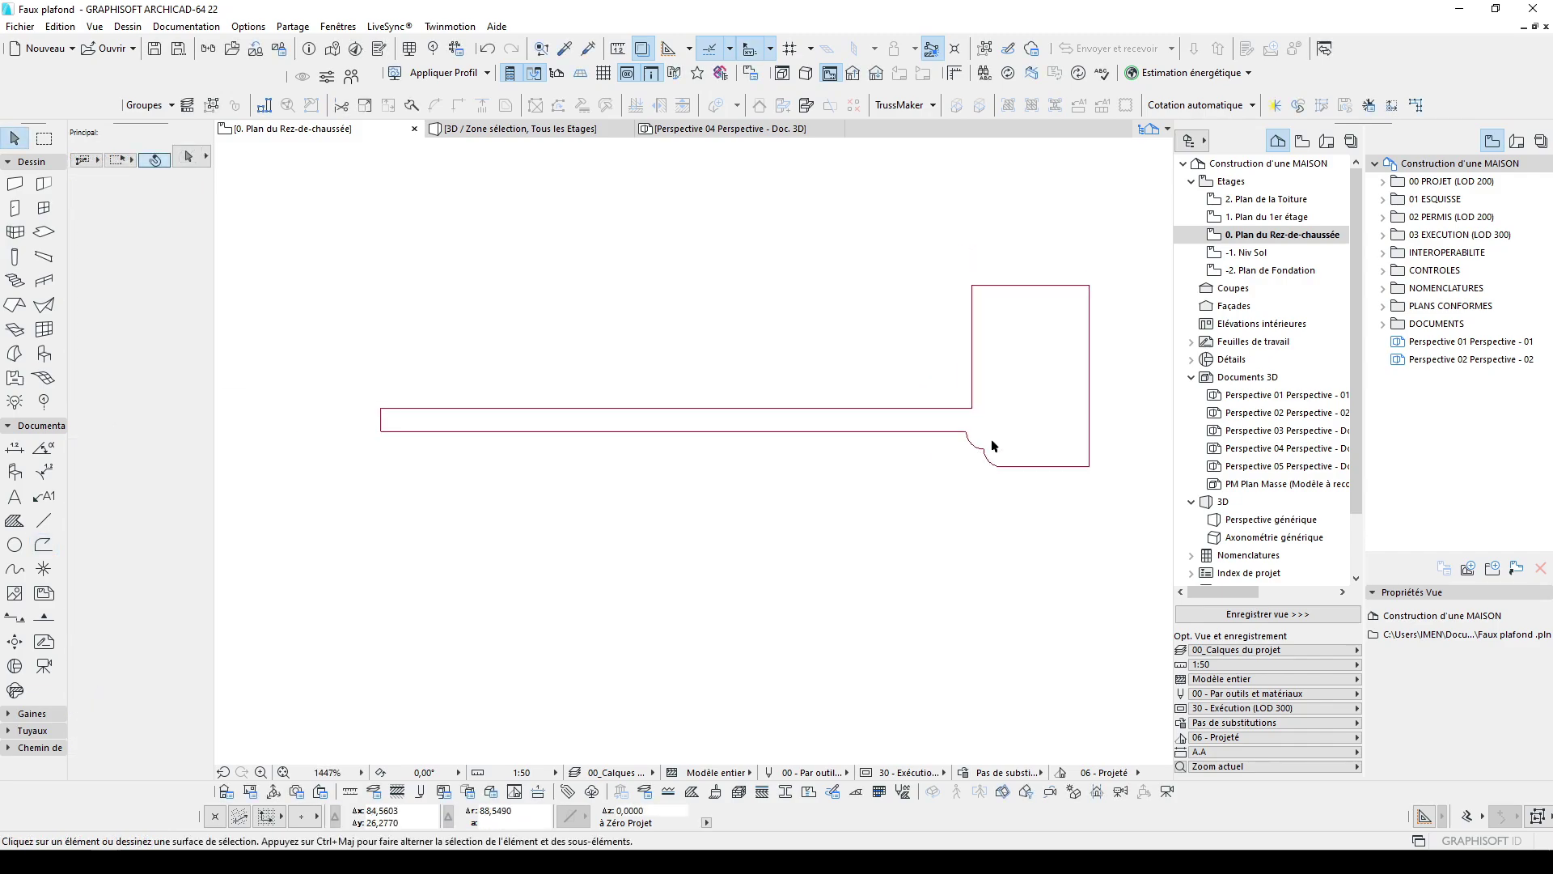
pyautogui.hotkey('ctrl', 'a')
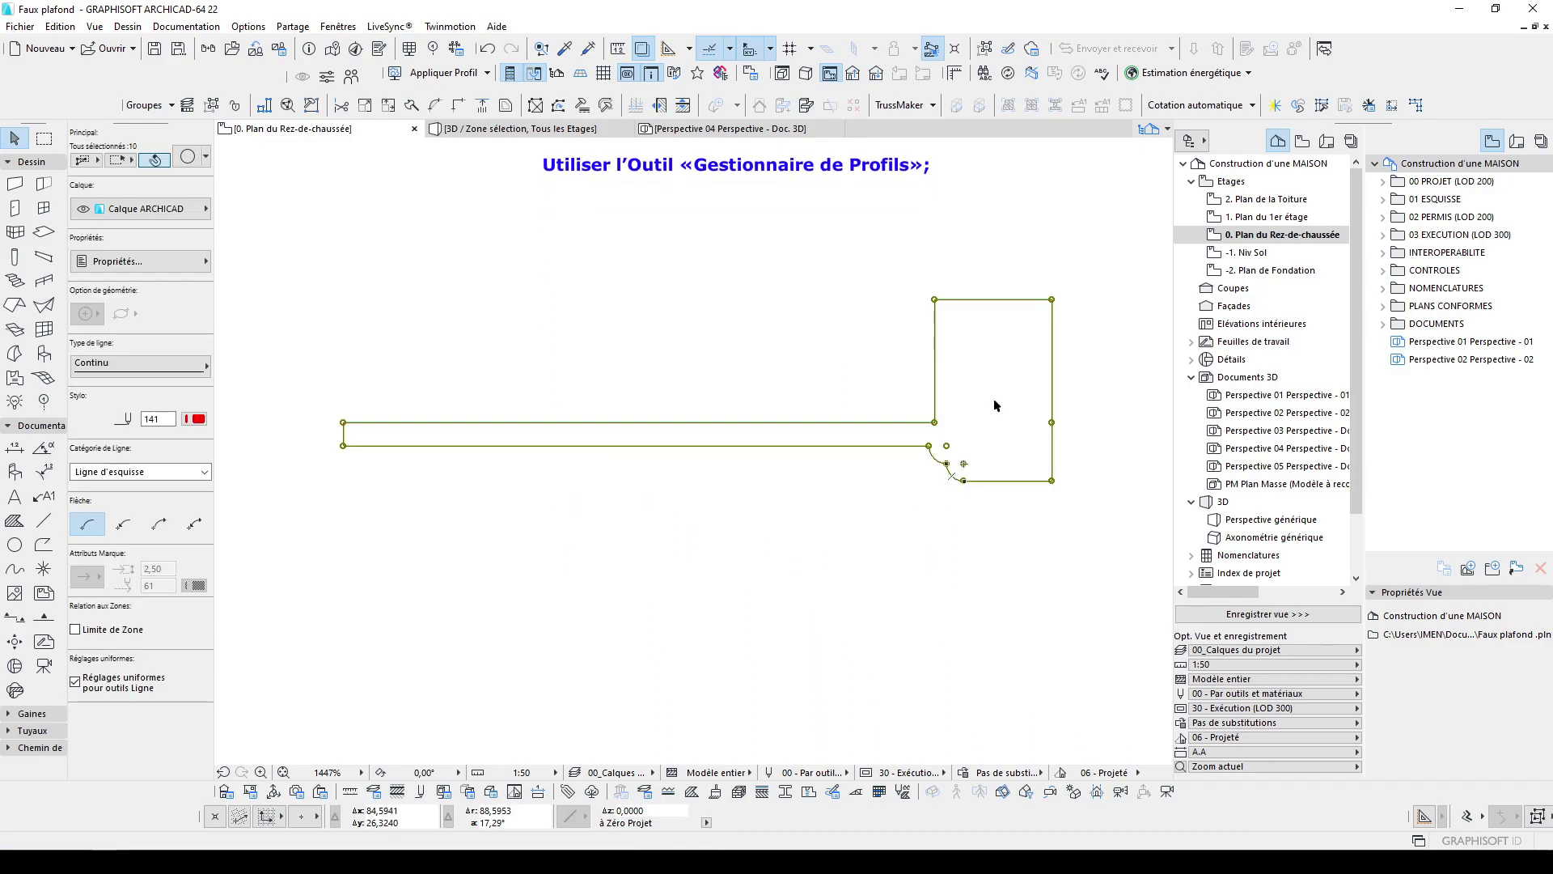
pyautogui.click(353, 172)
# Create a new profile named Moulure Plafond 03 in the Gestionnaire de profils
pyautogui.click(63, 27)
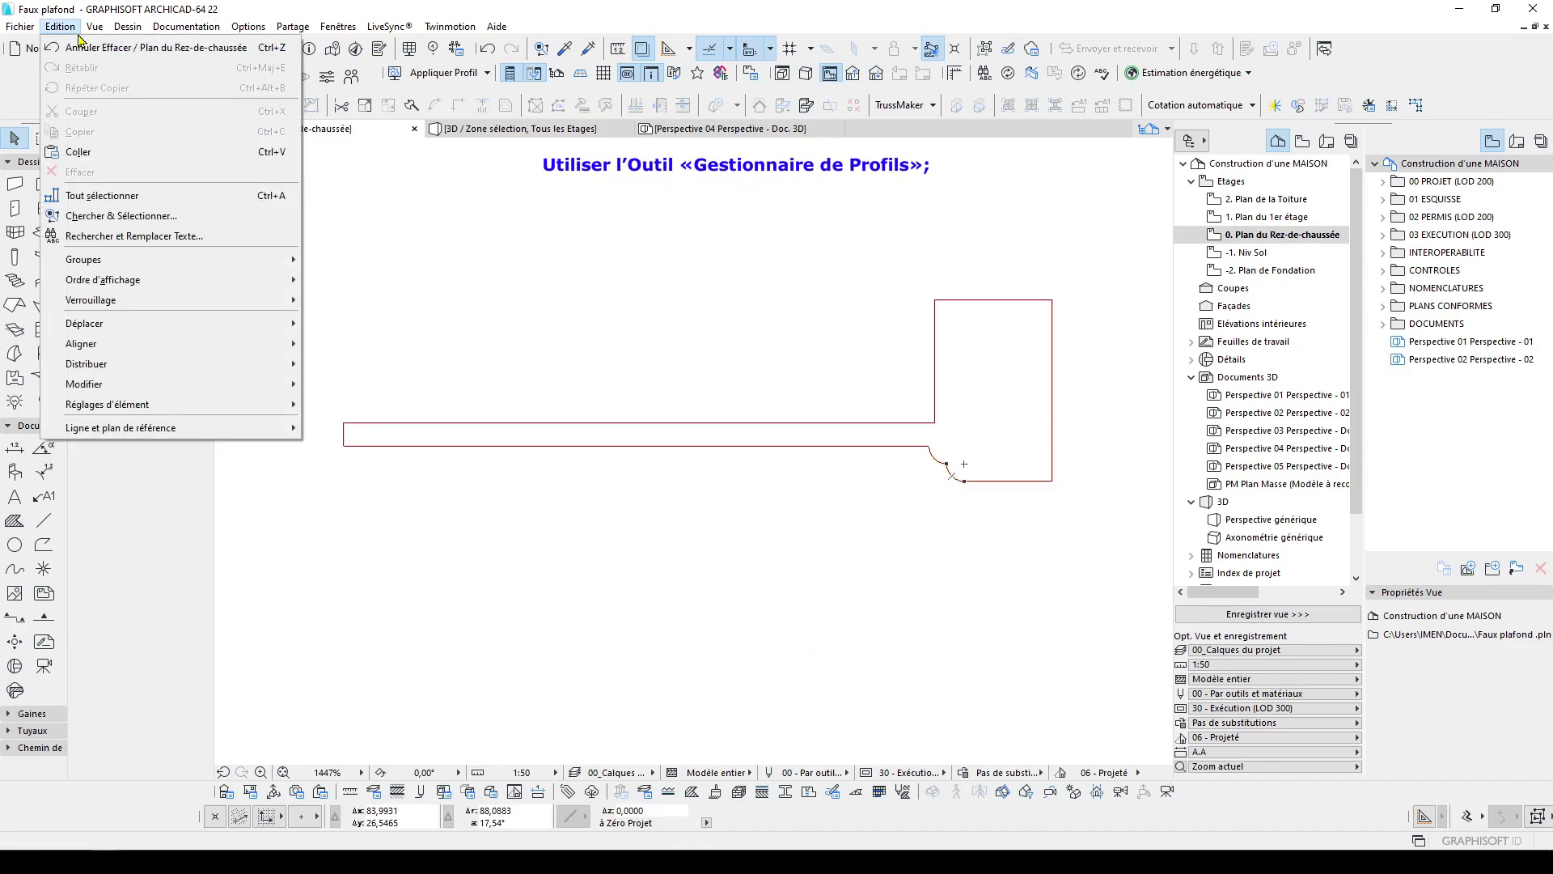
pyautogui.moveTo(113, 35)
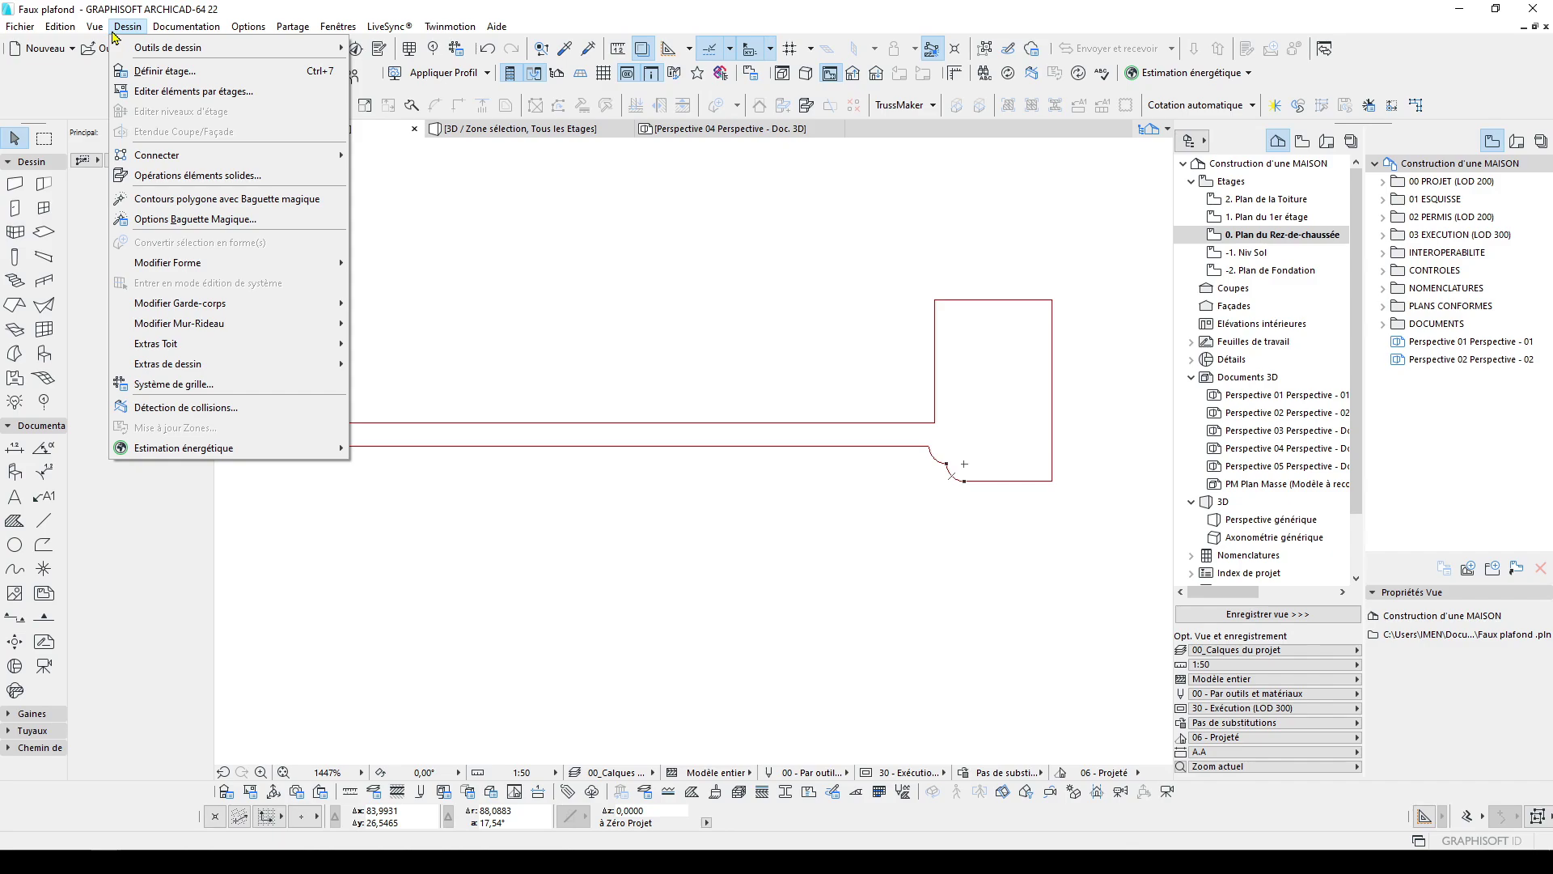
pyautogui.moveTo(240, 34)
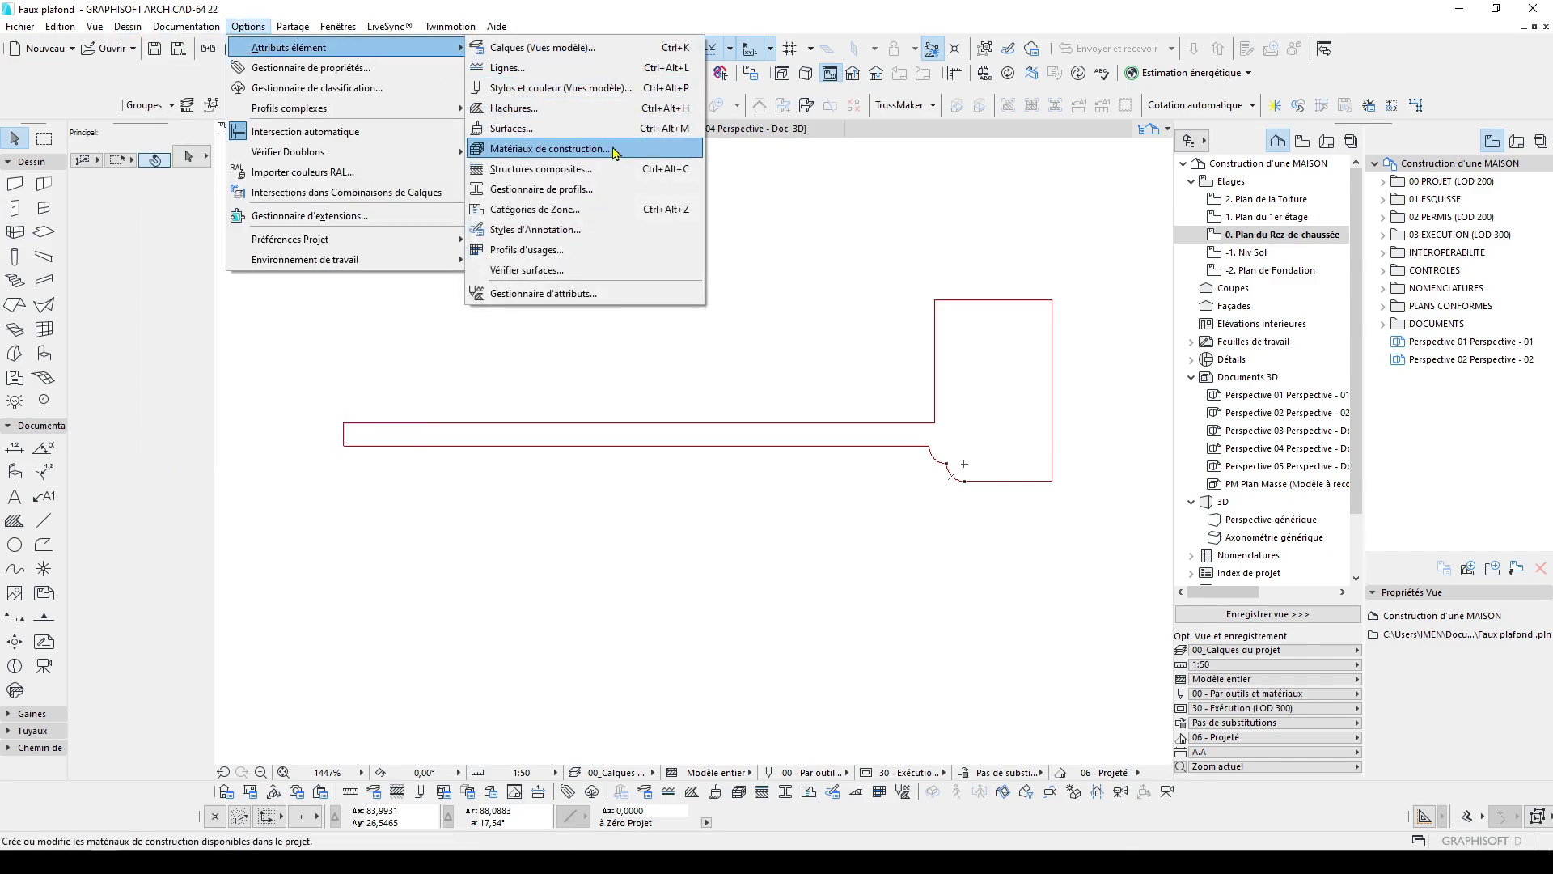
pyautogui.click(551, 188)
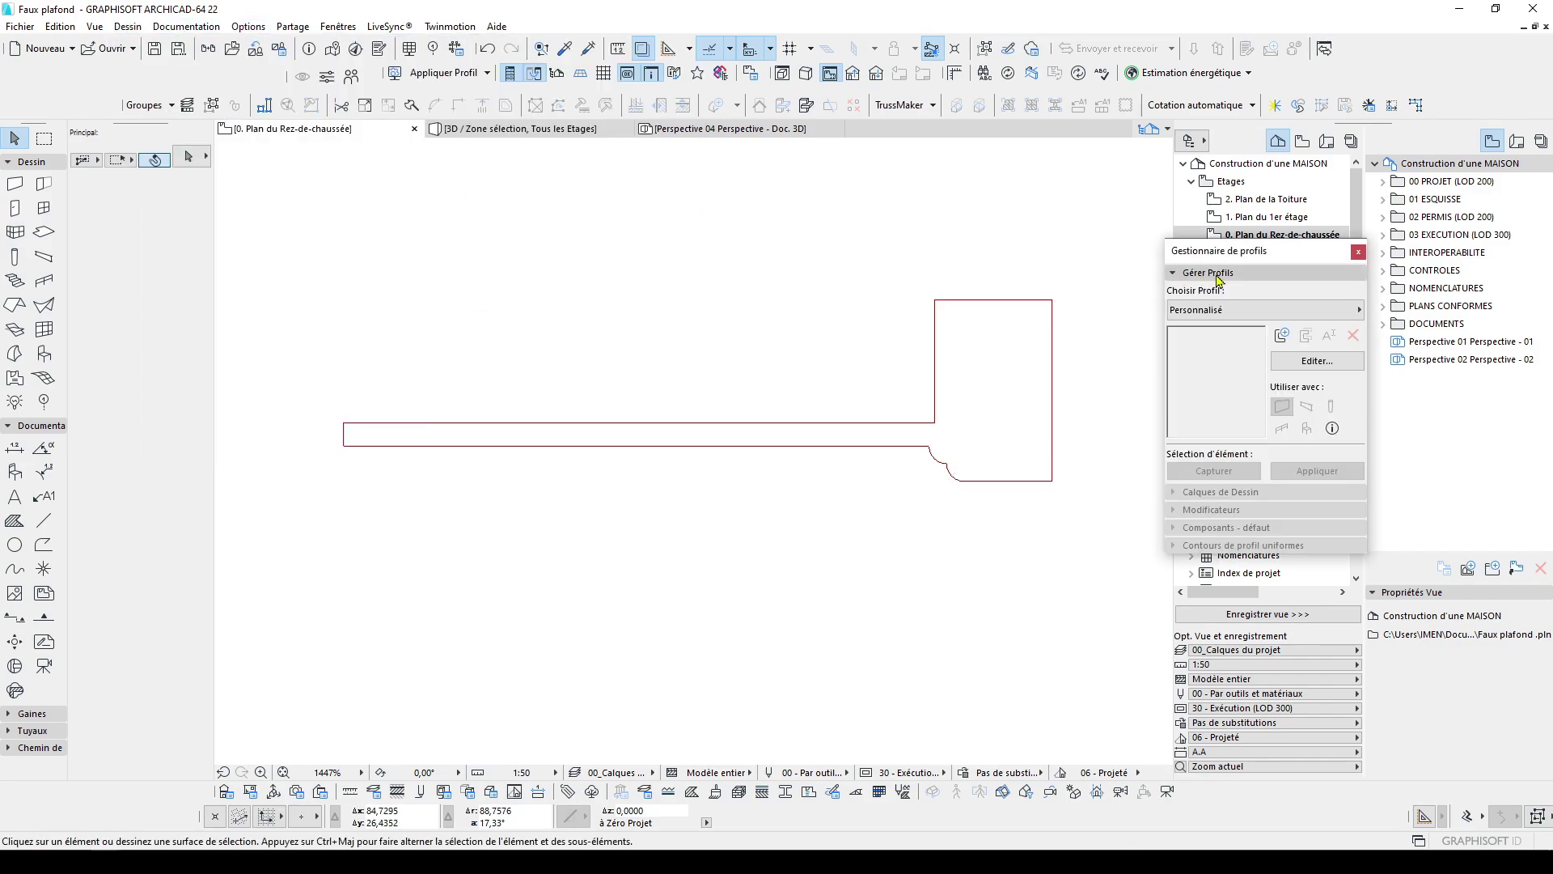
pyautogui.moveTo(1263, 252); pyautogui.dragTo(1257, 207)
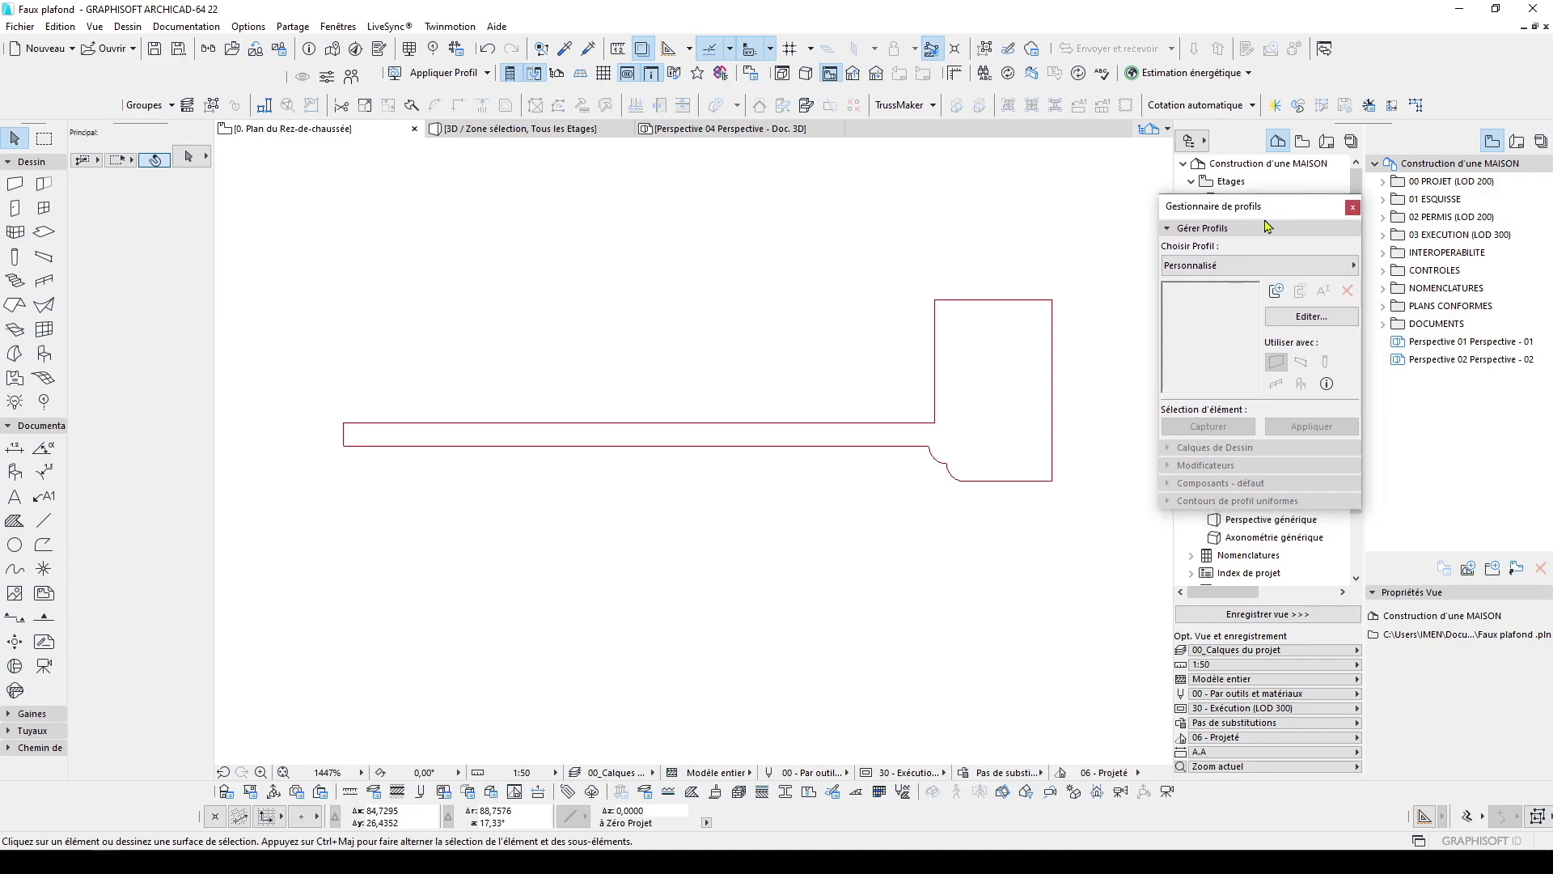
pyautogui.click(1290, 287)
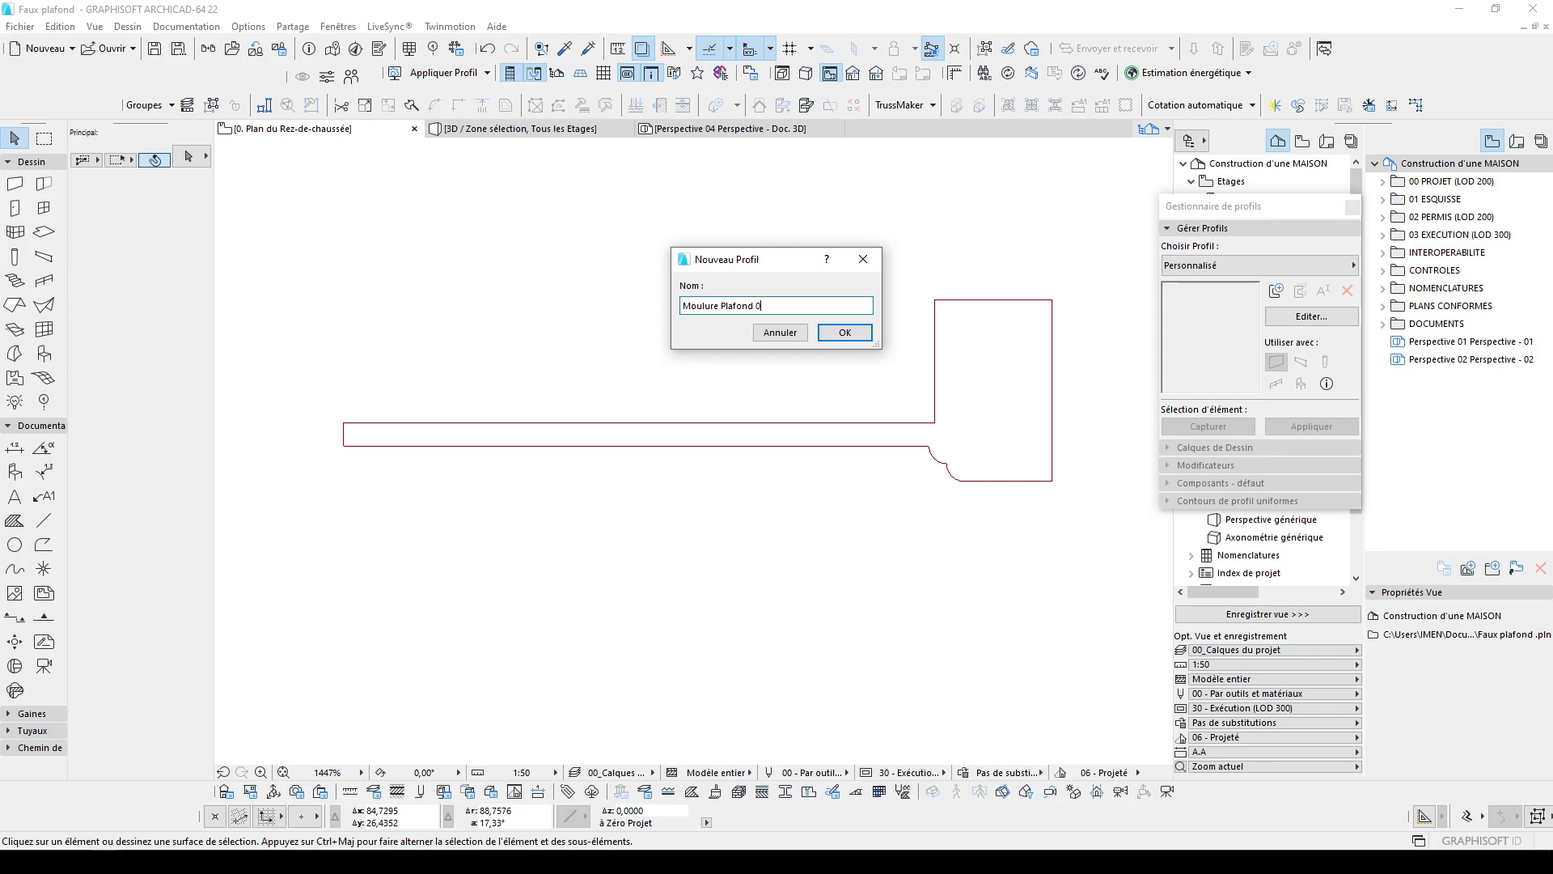
pyautogui.click(844, 333)
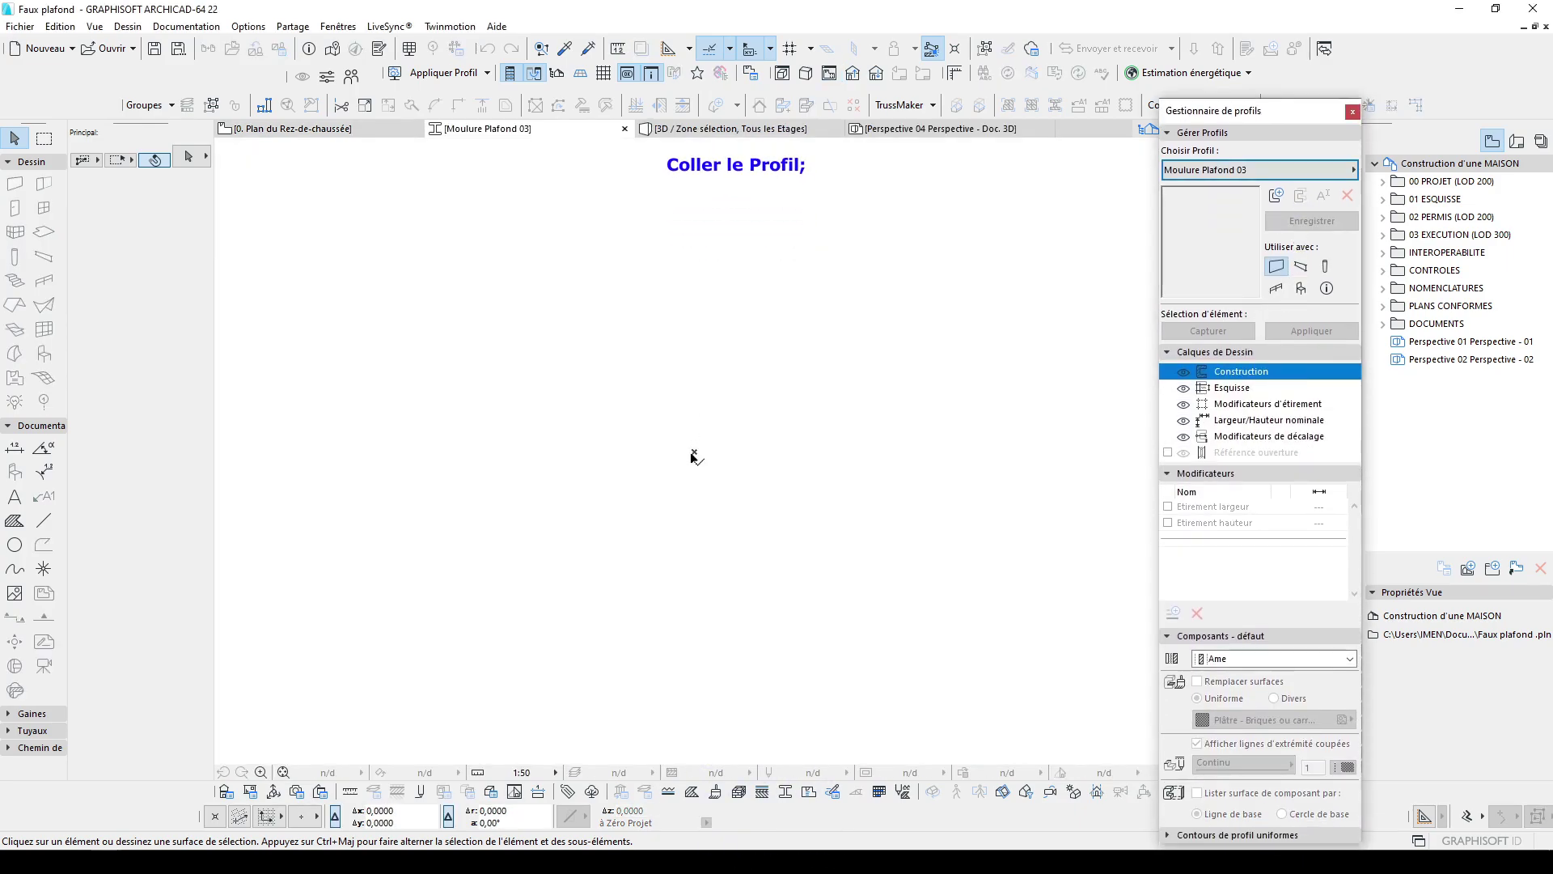
# Paste the moulding outline at the centre of the current view, placing the inner corner between strip and block on the origin
pyautogui.hotkey('ctrl', 'v')
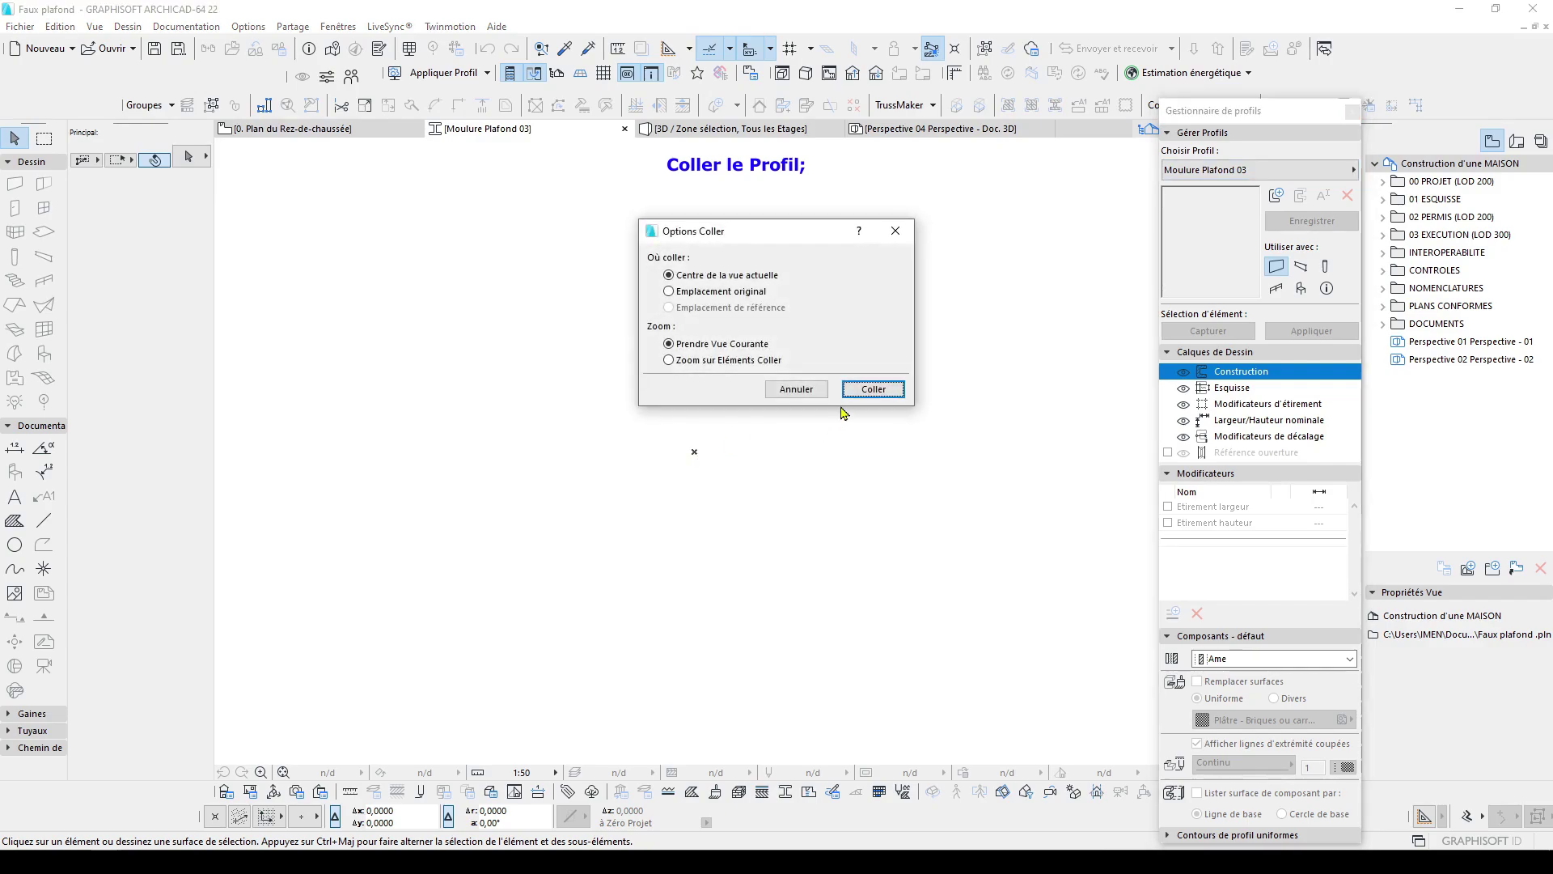
pyautogui.click(852, 393)
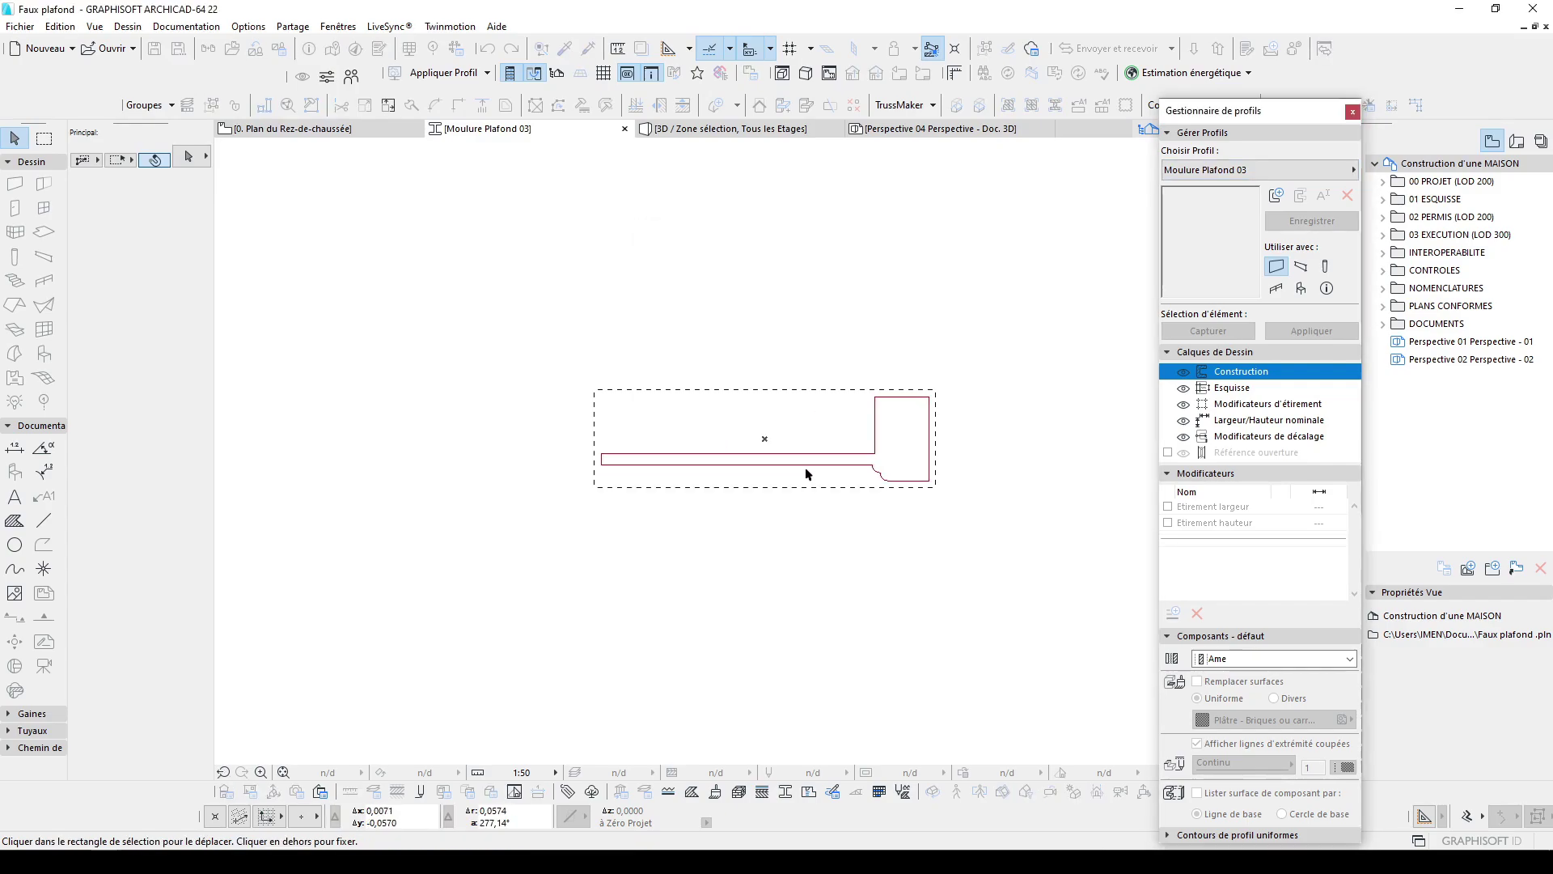
pyautogui.click(874, 454)
pyautogui.click(765, 439)
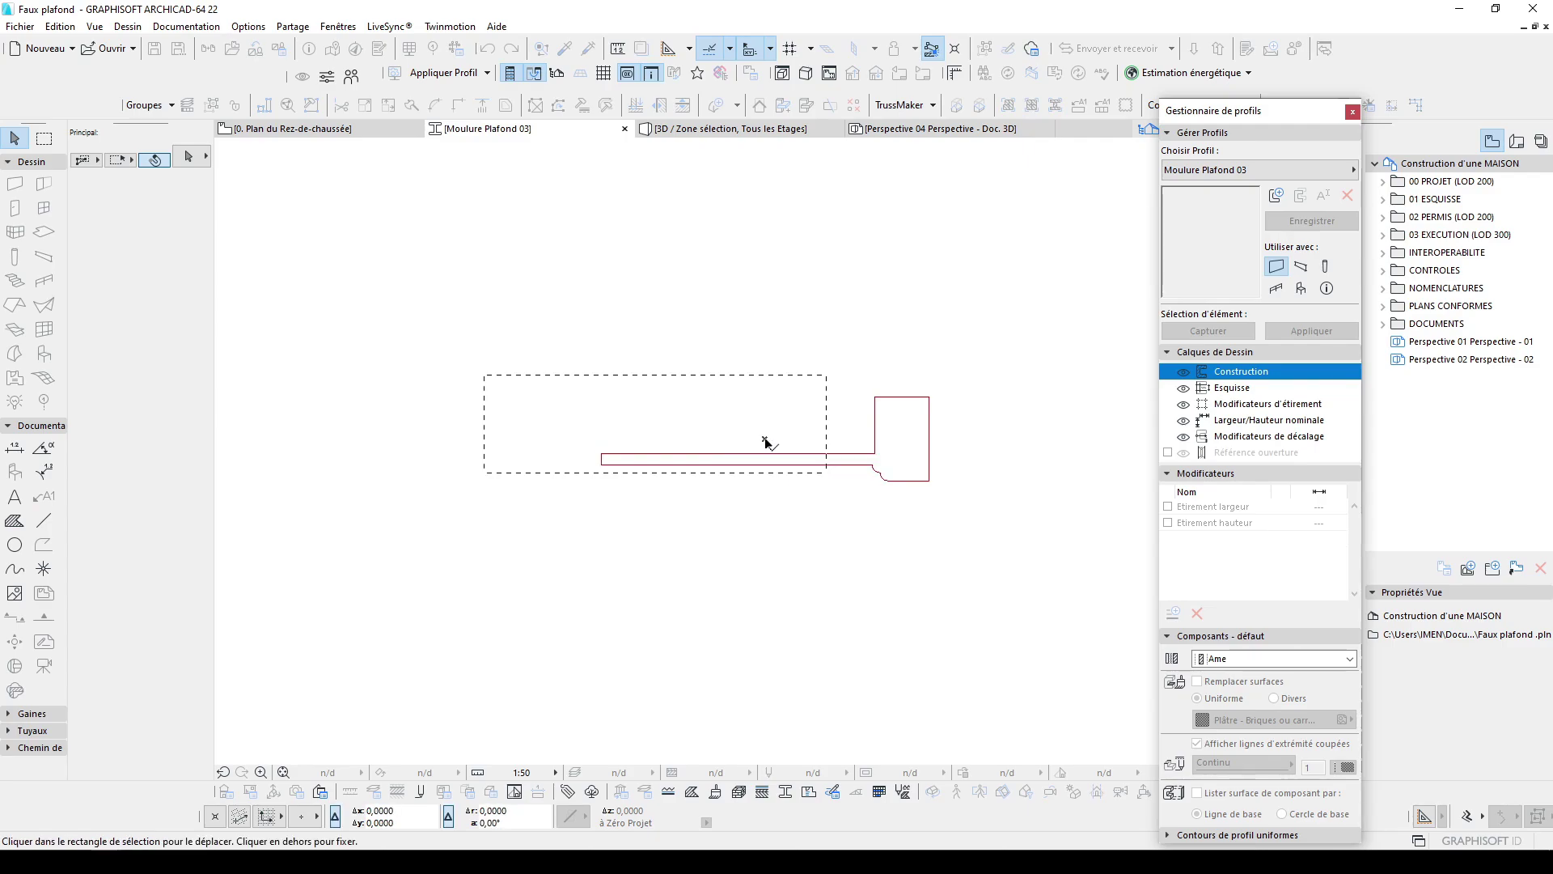
pyautogui.click(827, 498)
pyautogui.scroll(2, 754, 425)
pyautogui.scroll(3, 754, 425)
pyautogui.moveTo(801, 475); pyautogui.dragTo(844, 463, button='middle')
pyautogui.scroll(-1, 844, 462)
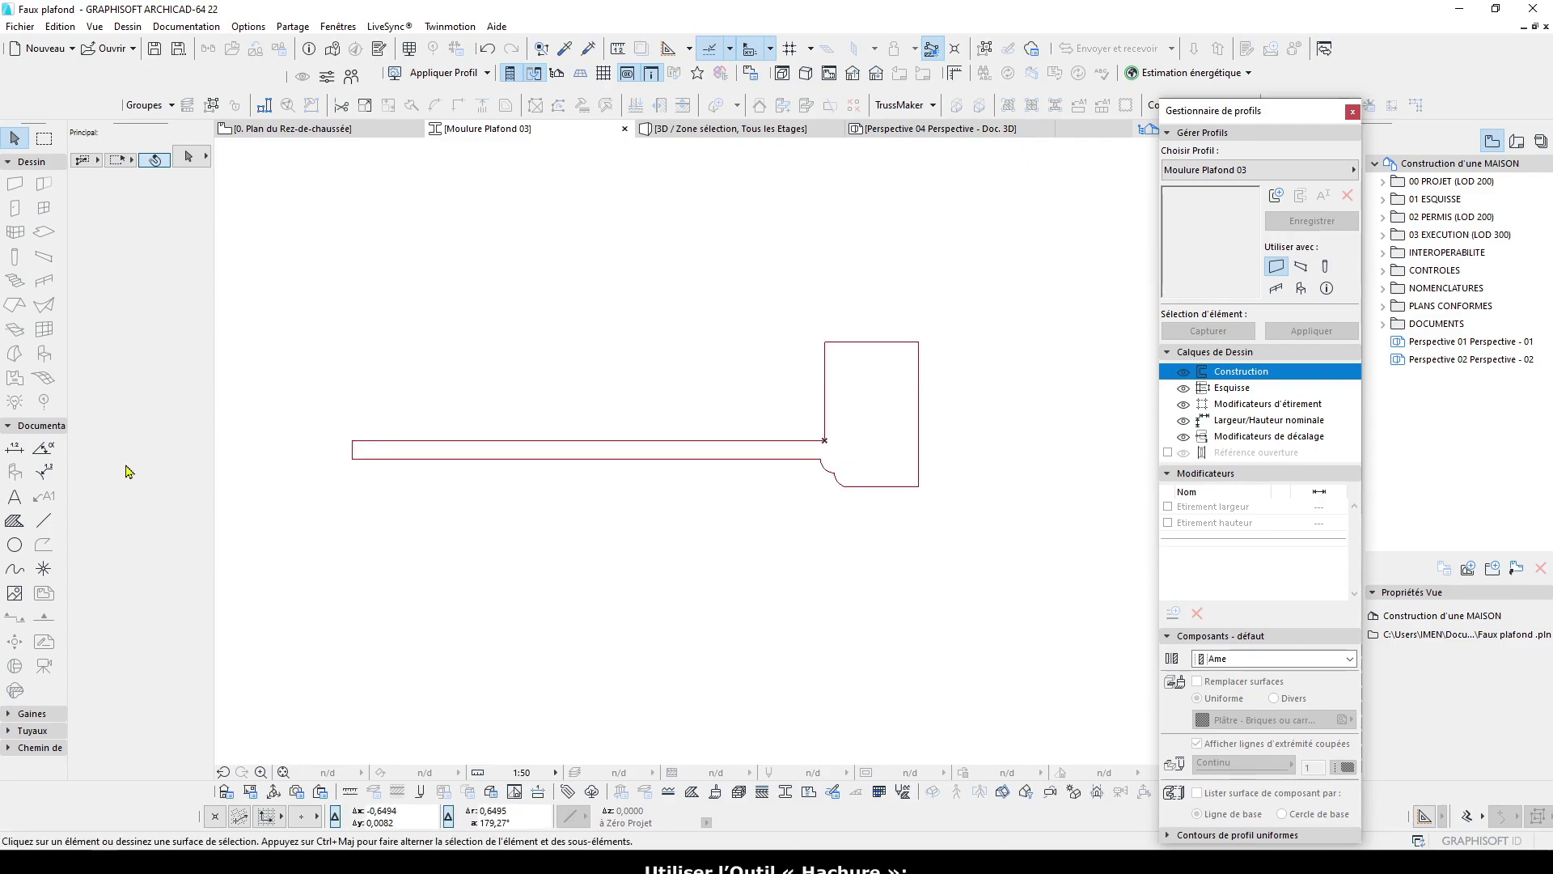
# Fill the outline with a Cloison - Carreaux de plâtre hatch and move it so the block's outer edge sits on the origin
pyautogui.click(15, 521)
pyautogui.click(181, 166)
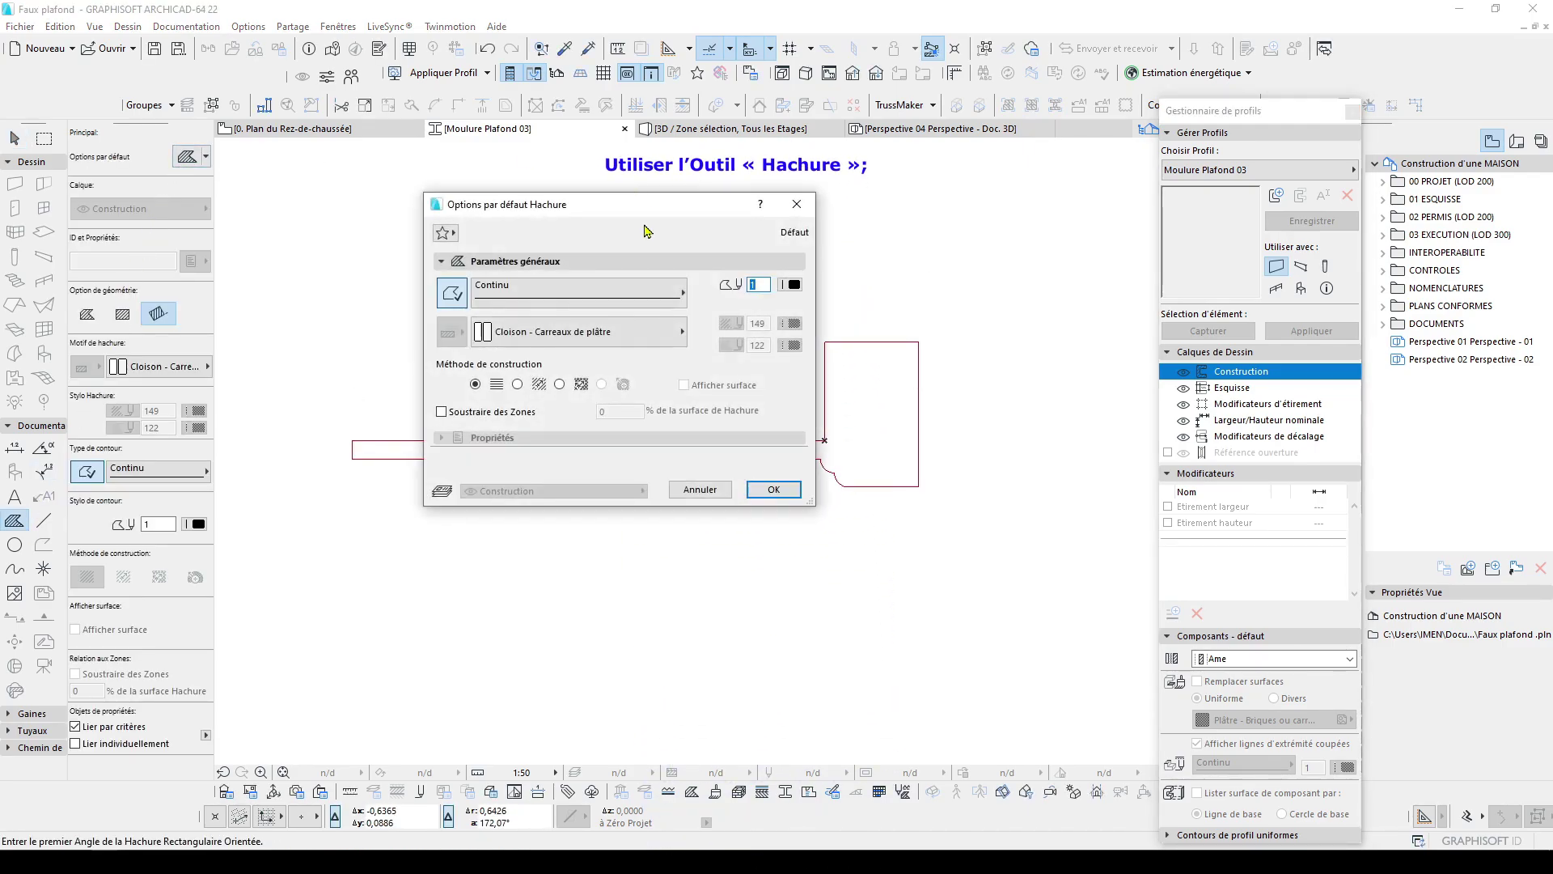
pyautogui.click(607, 333)
pyautogui.click(607, 333)
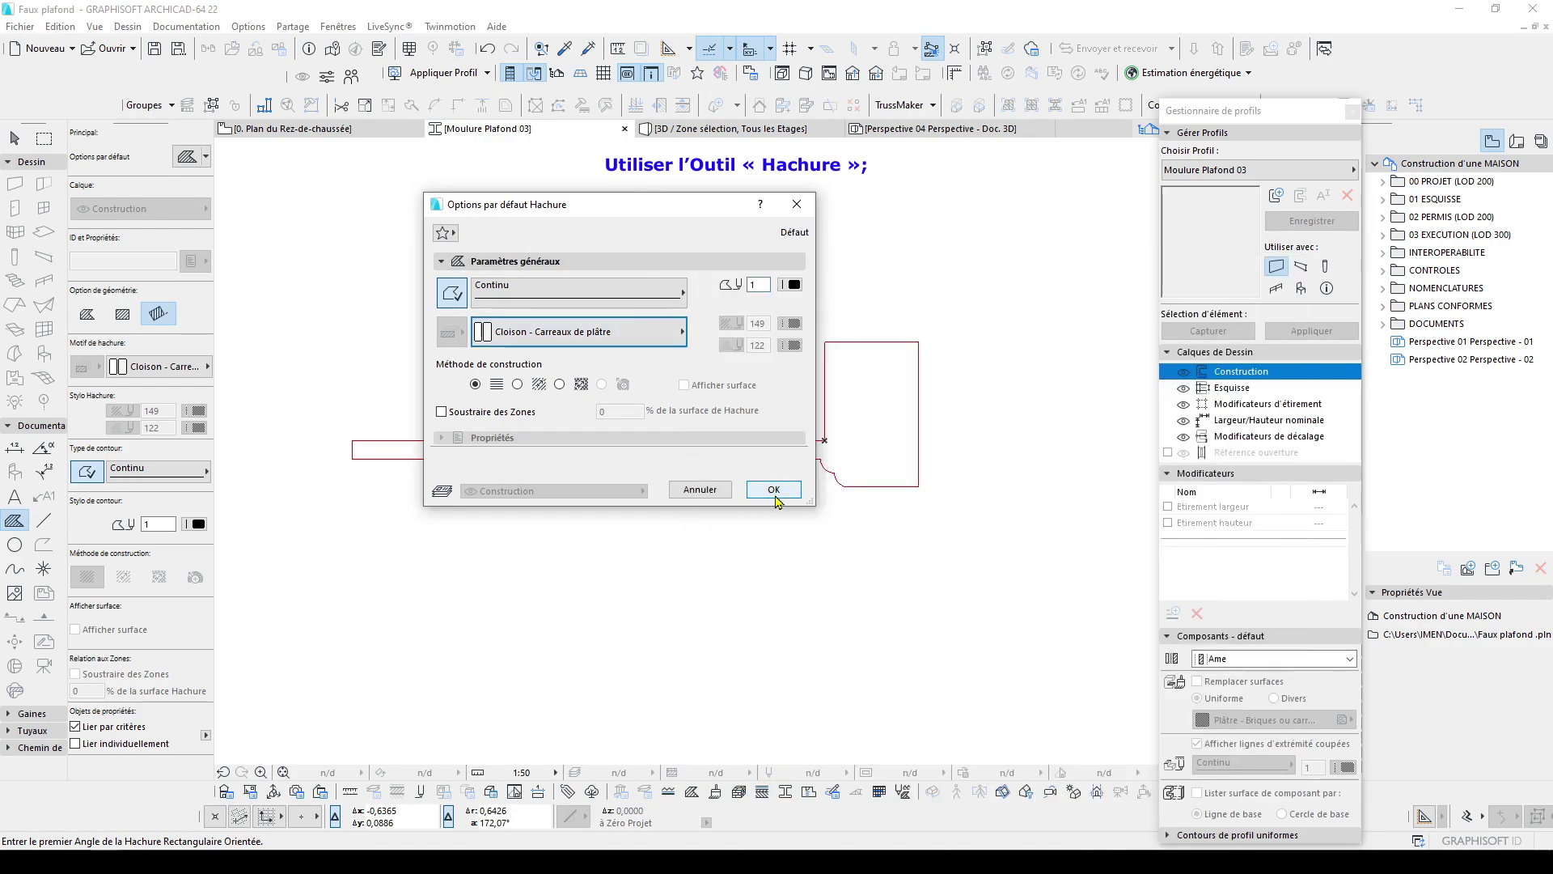
pyautogui.click(774, 490)
pyautogui.keyDown('shift'); pyautogui.click(892, 423); pyautogui.keyUp('shift')
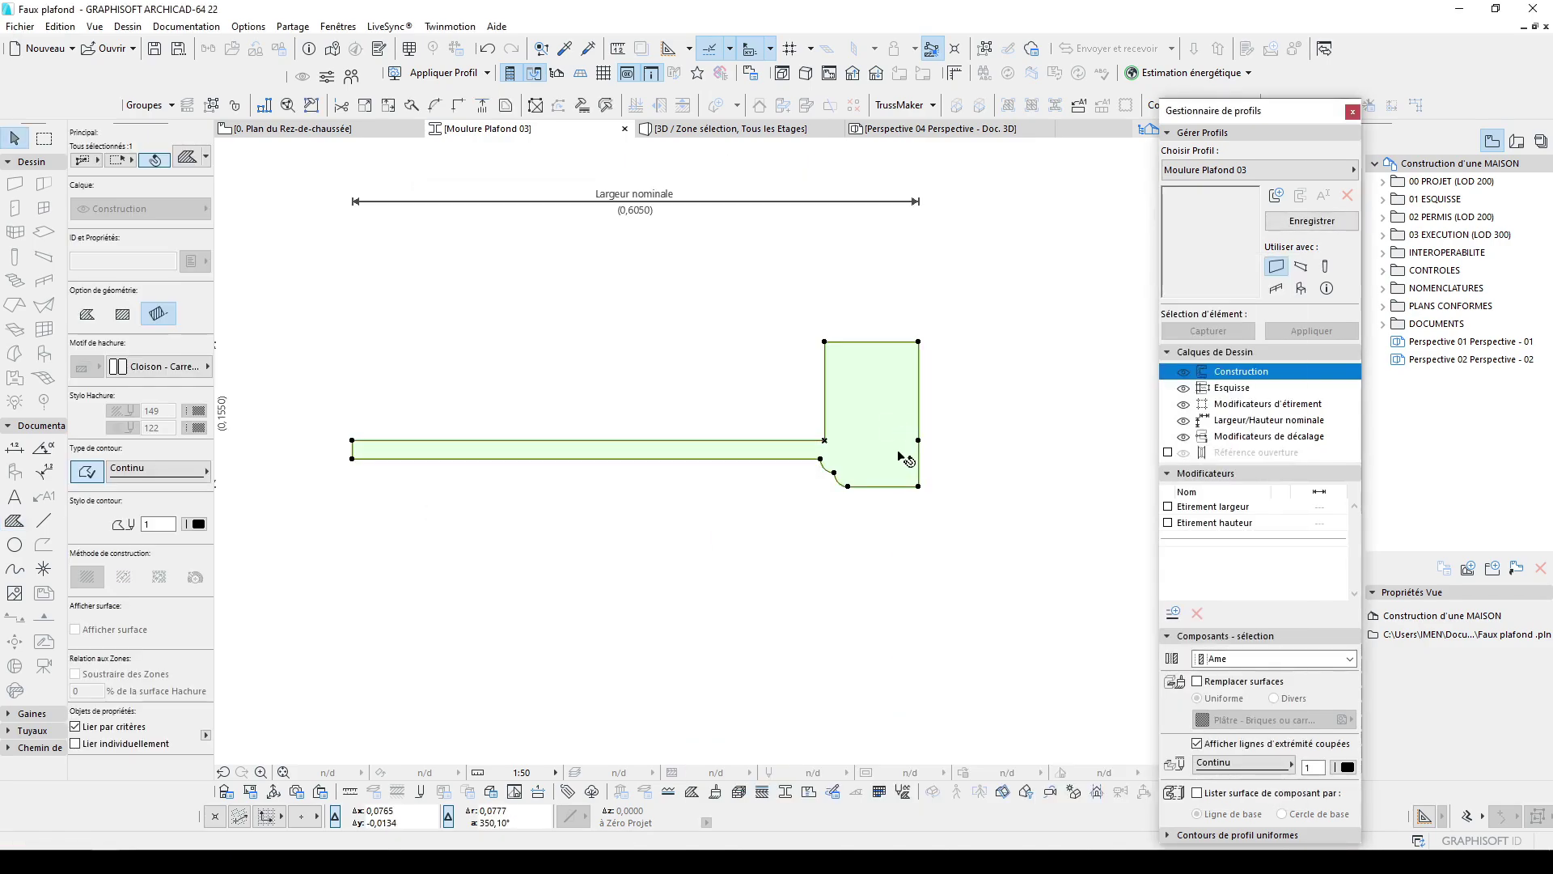
pyautogui.moveTo(920, 453); pyautogui.dragTo(827, 443)
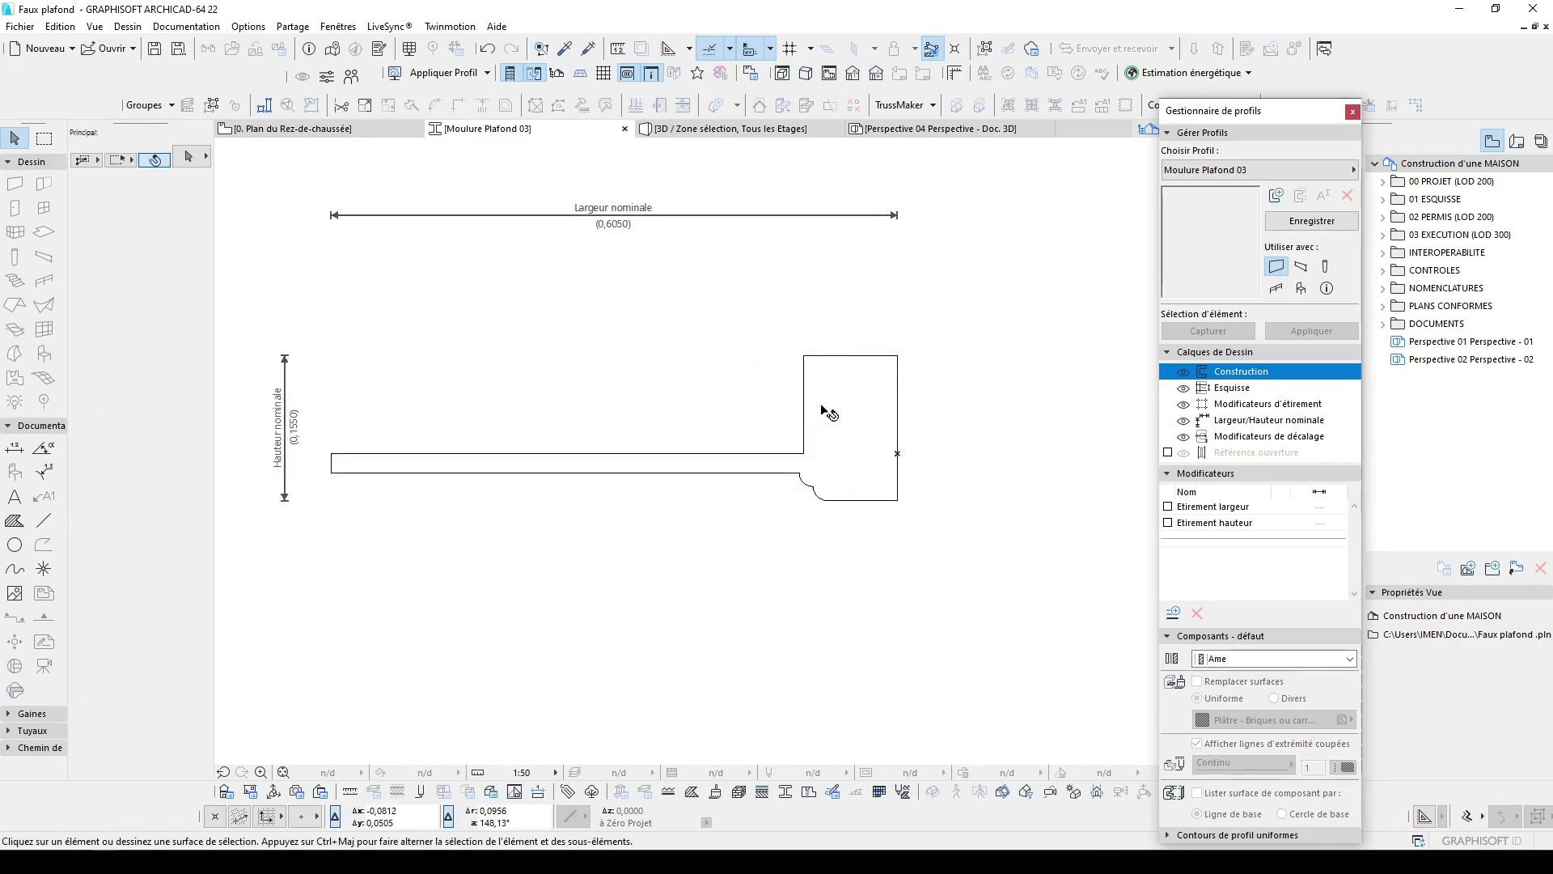
# Set the hatch's component type to Finition, enable the Etirement largeur modifier and save the profile
pyautogui.click(827, 411)
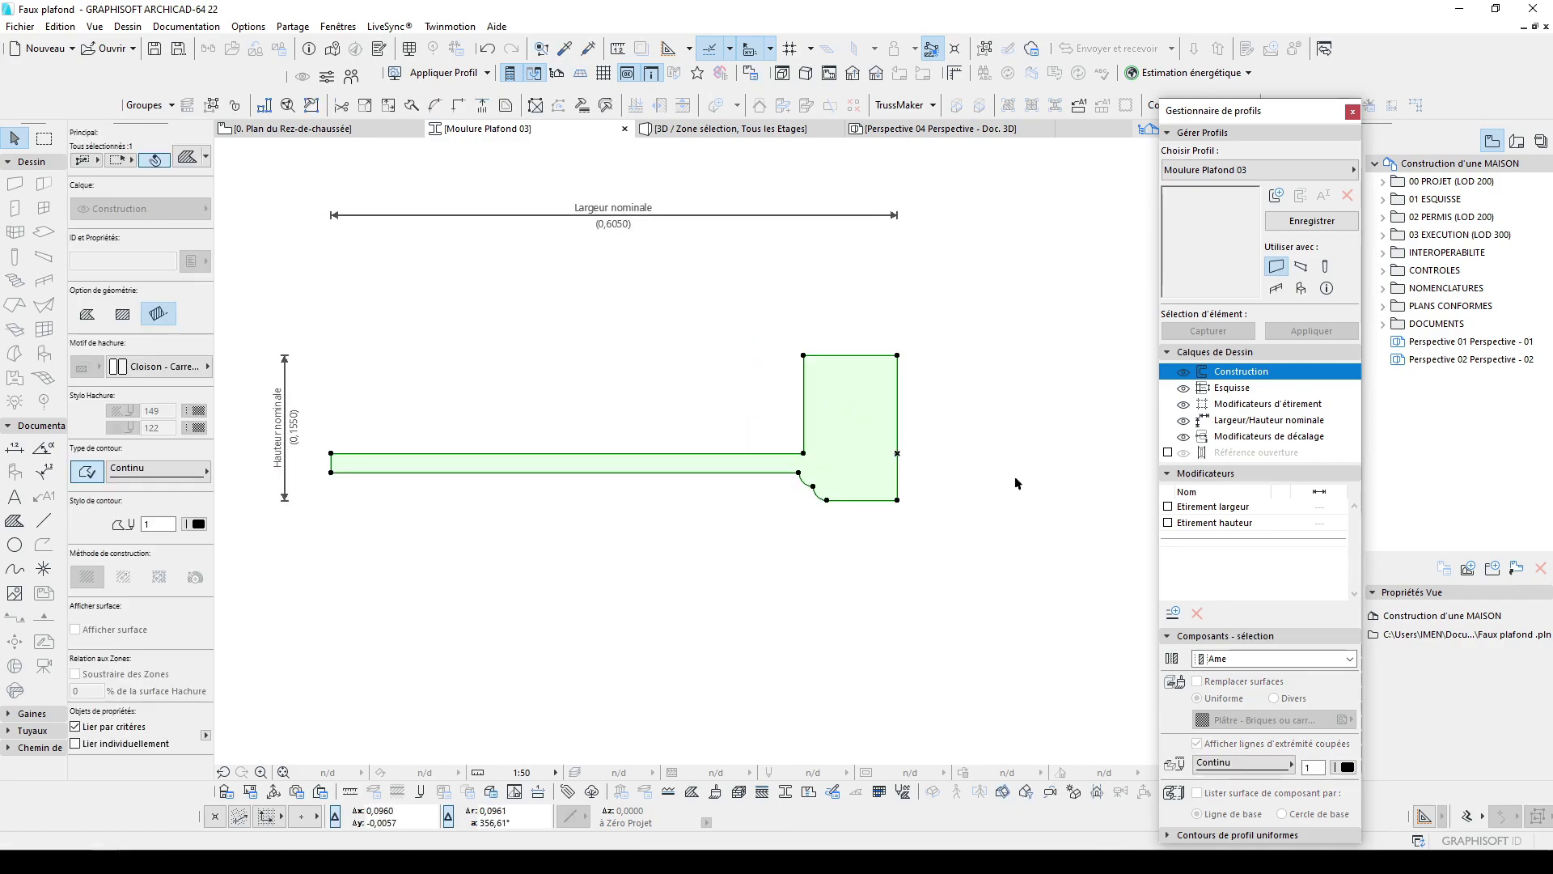
pyautogui.click(1232, 661)
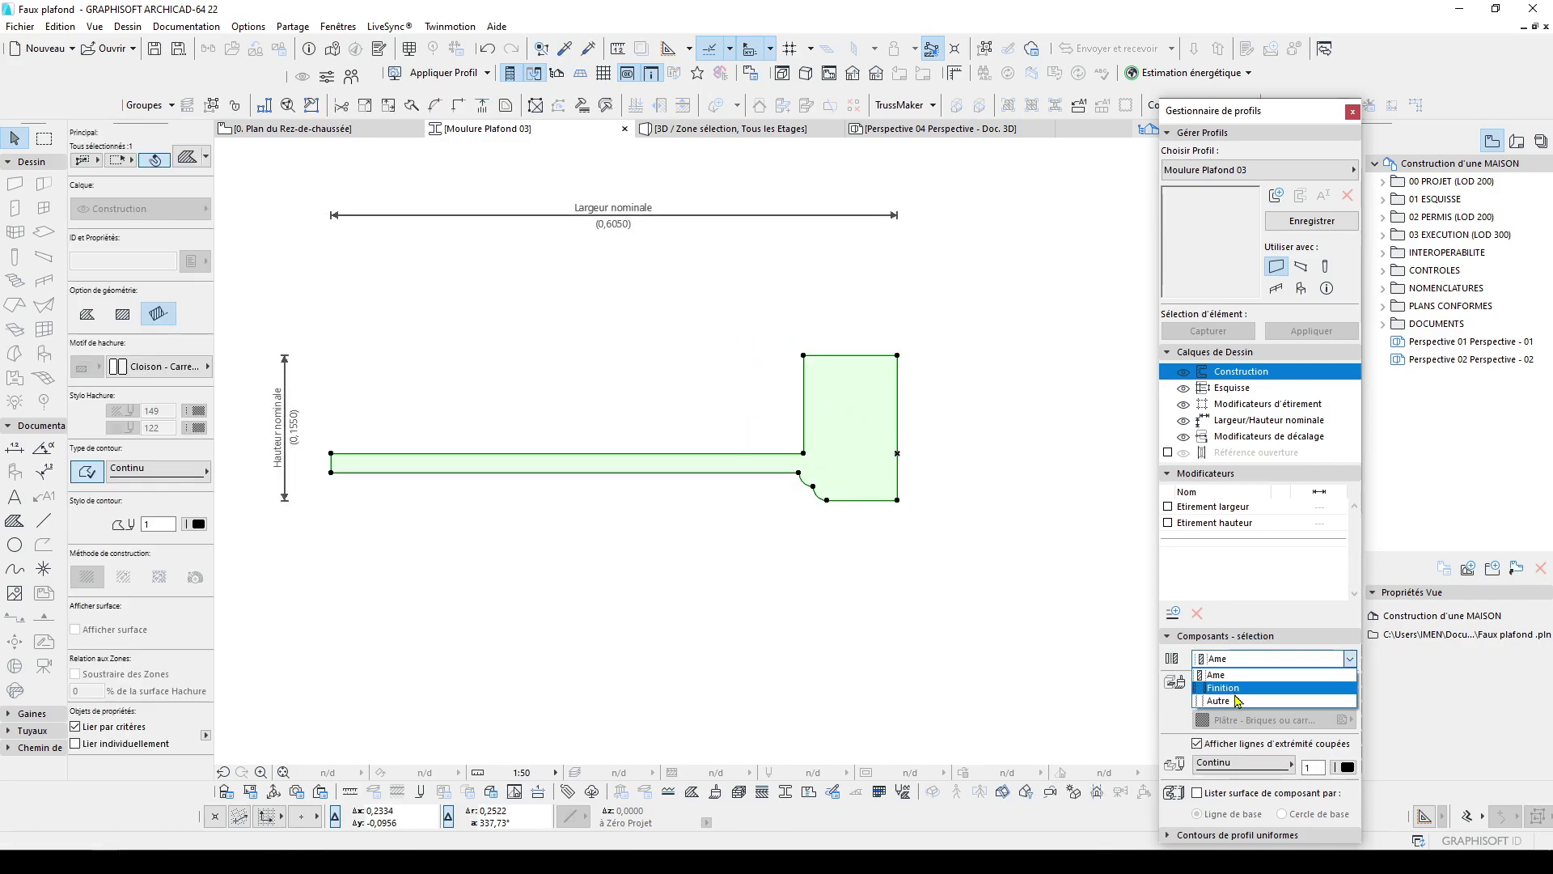
pyautogui.click(1237, 687)
pyautogui.click(1168, 508)
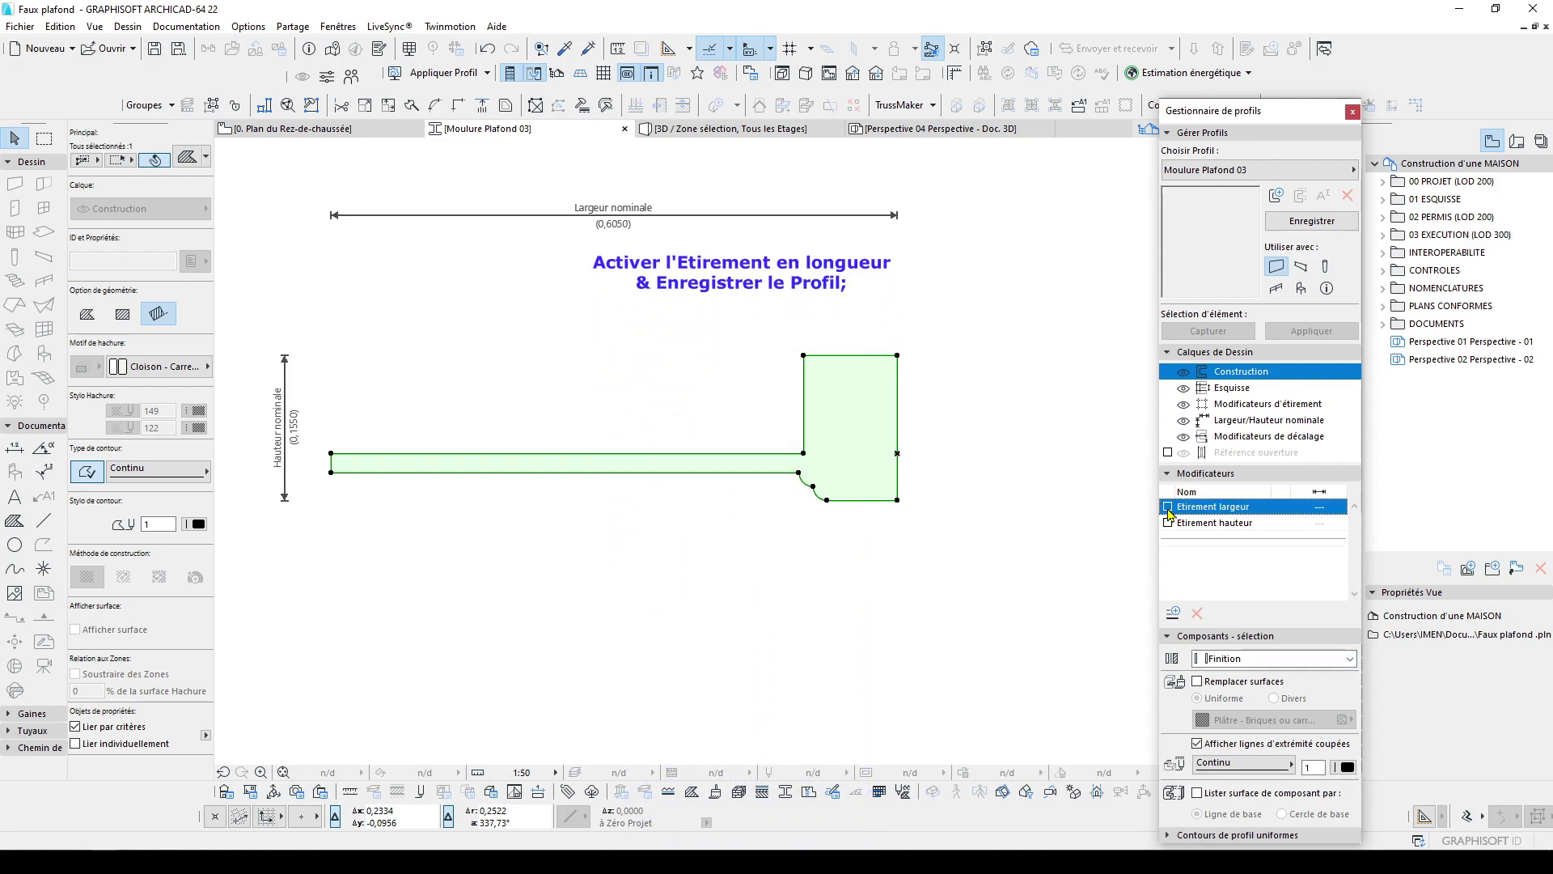
pyautogui.click(1169, 523)
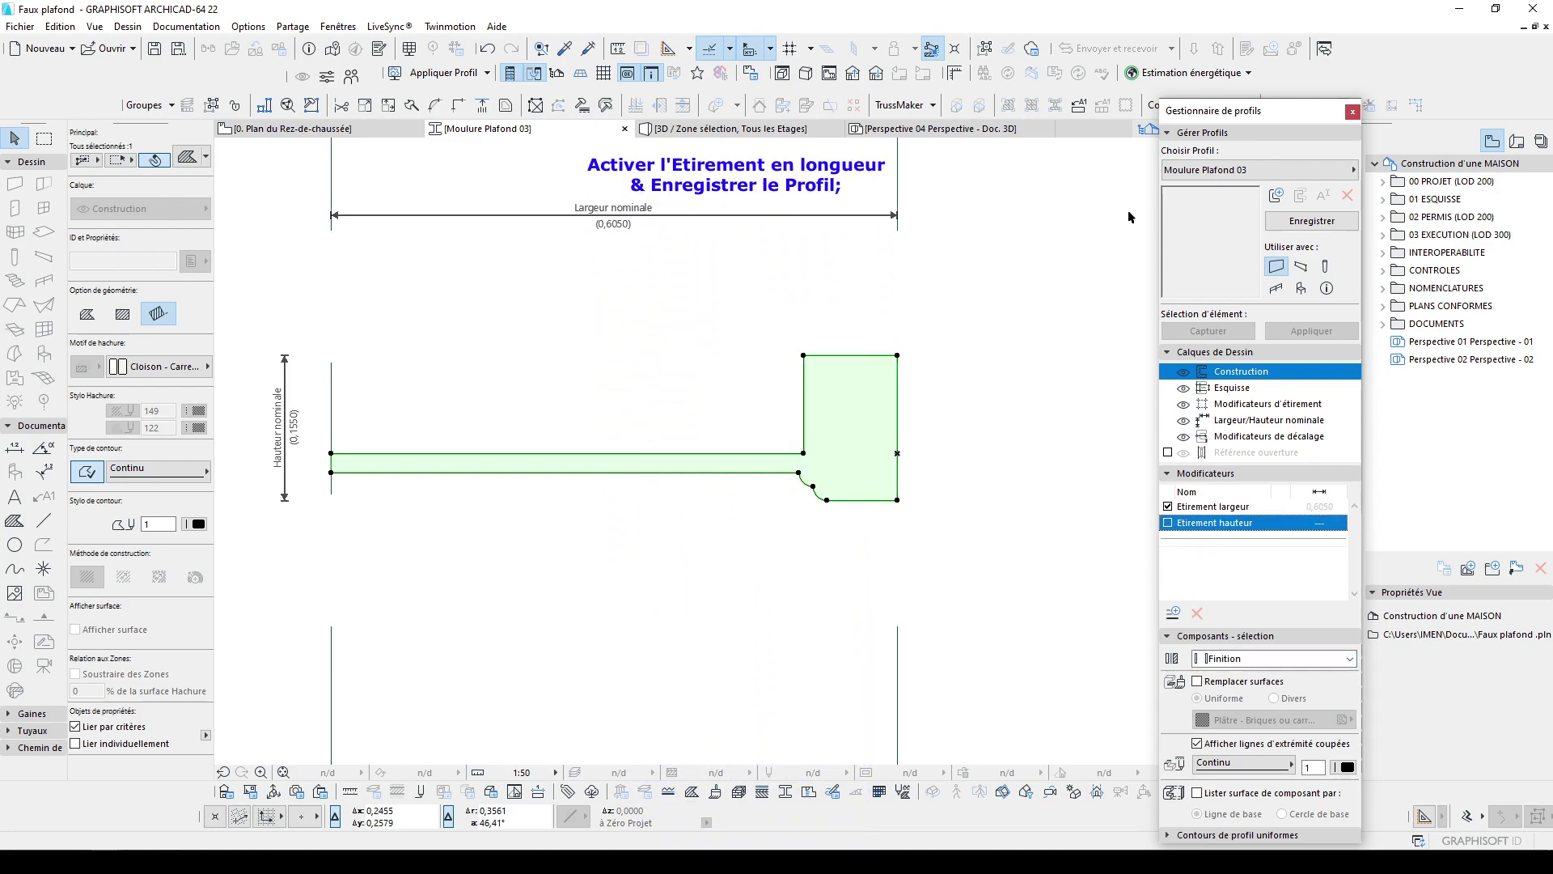
pyautogui.click(1290, 224)
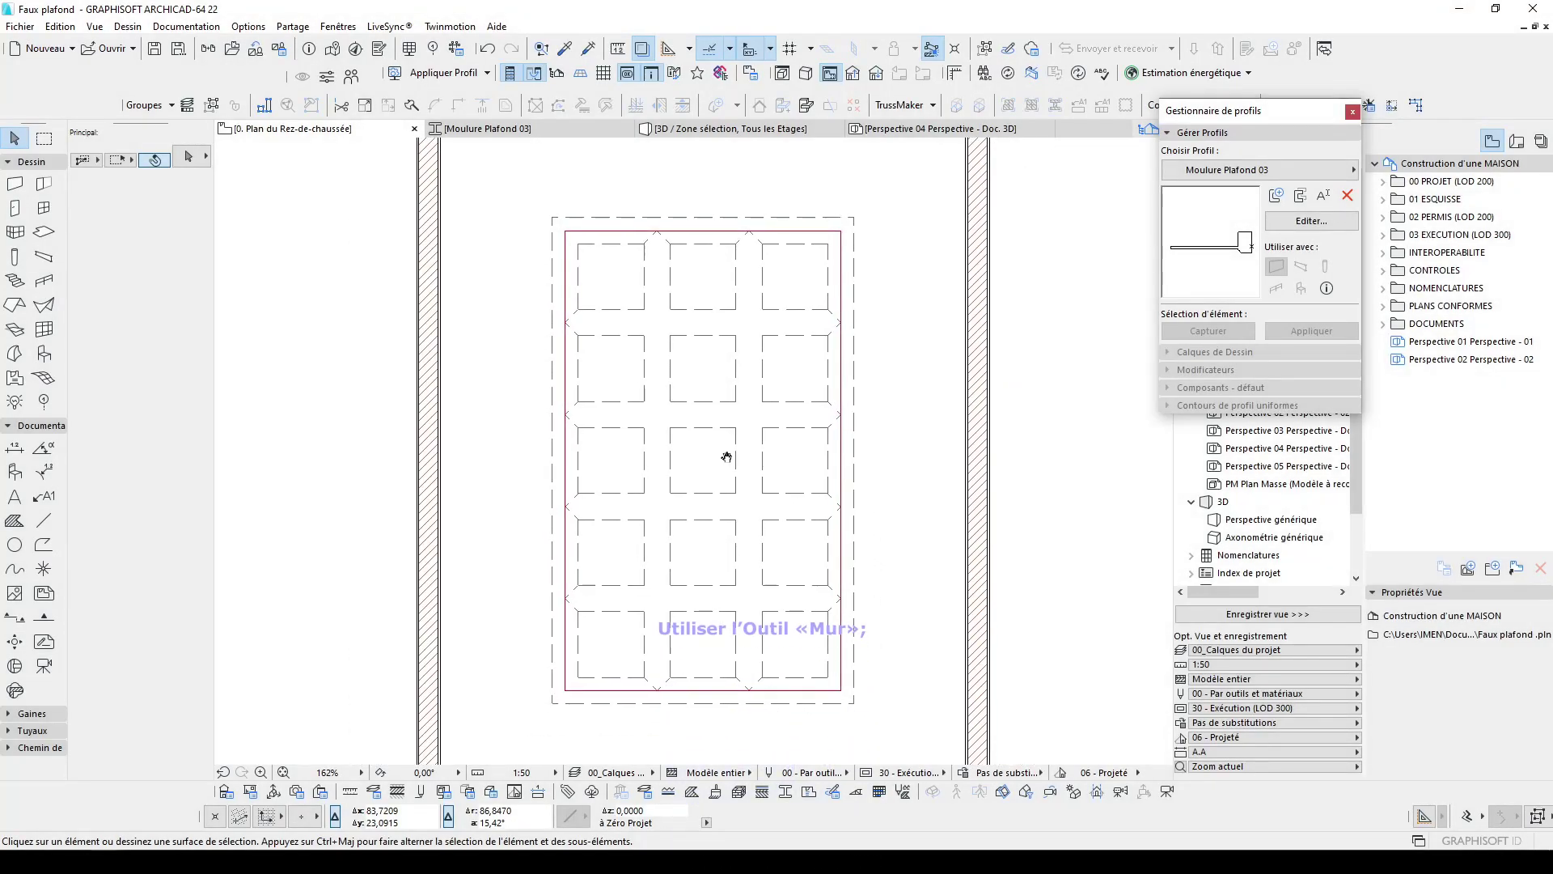
# Draw walls along the coffered grid's outline using the Moulure Plafond 03 profile, thickness 0,7500 and base height 2,6500
pyautogui.click(14, 184)
pyautogui.hotkey('ctrl', 't')
pyautogui.click(781, 253)
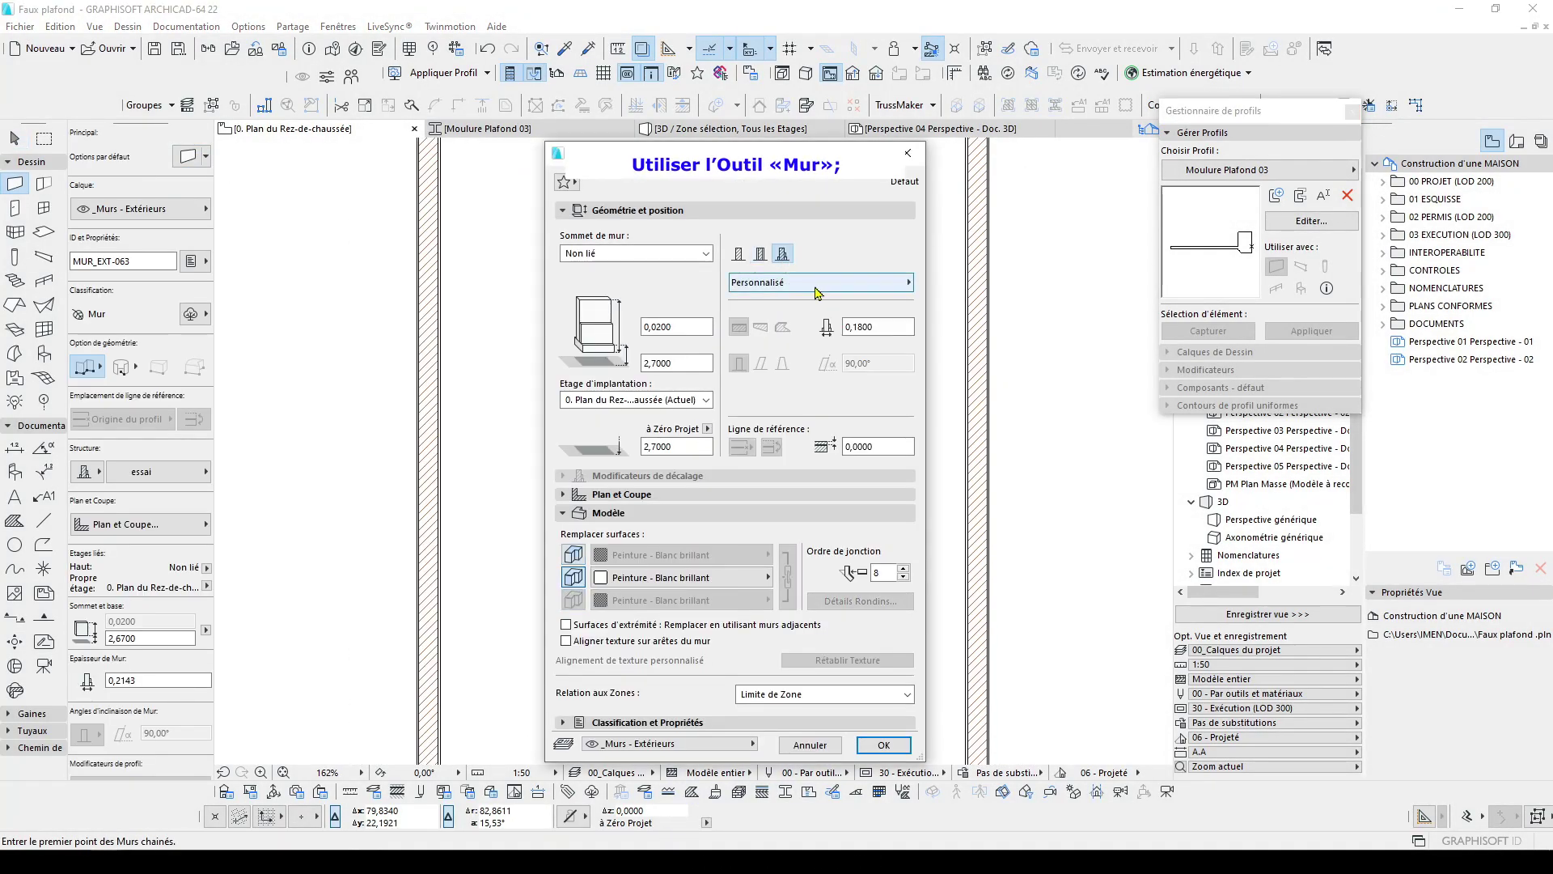
pyautogui.click(821, 284)
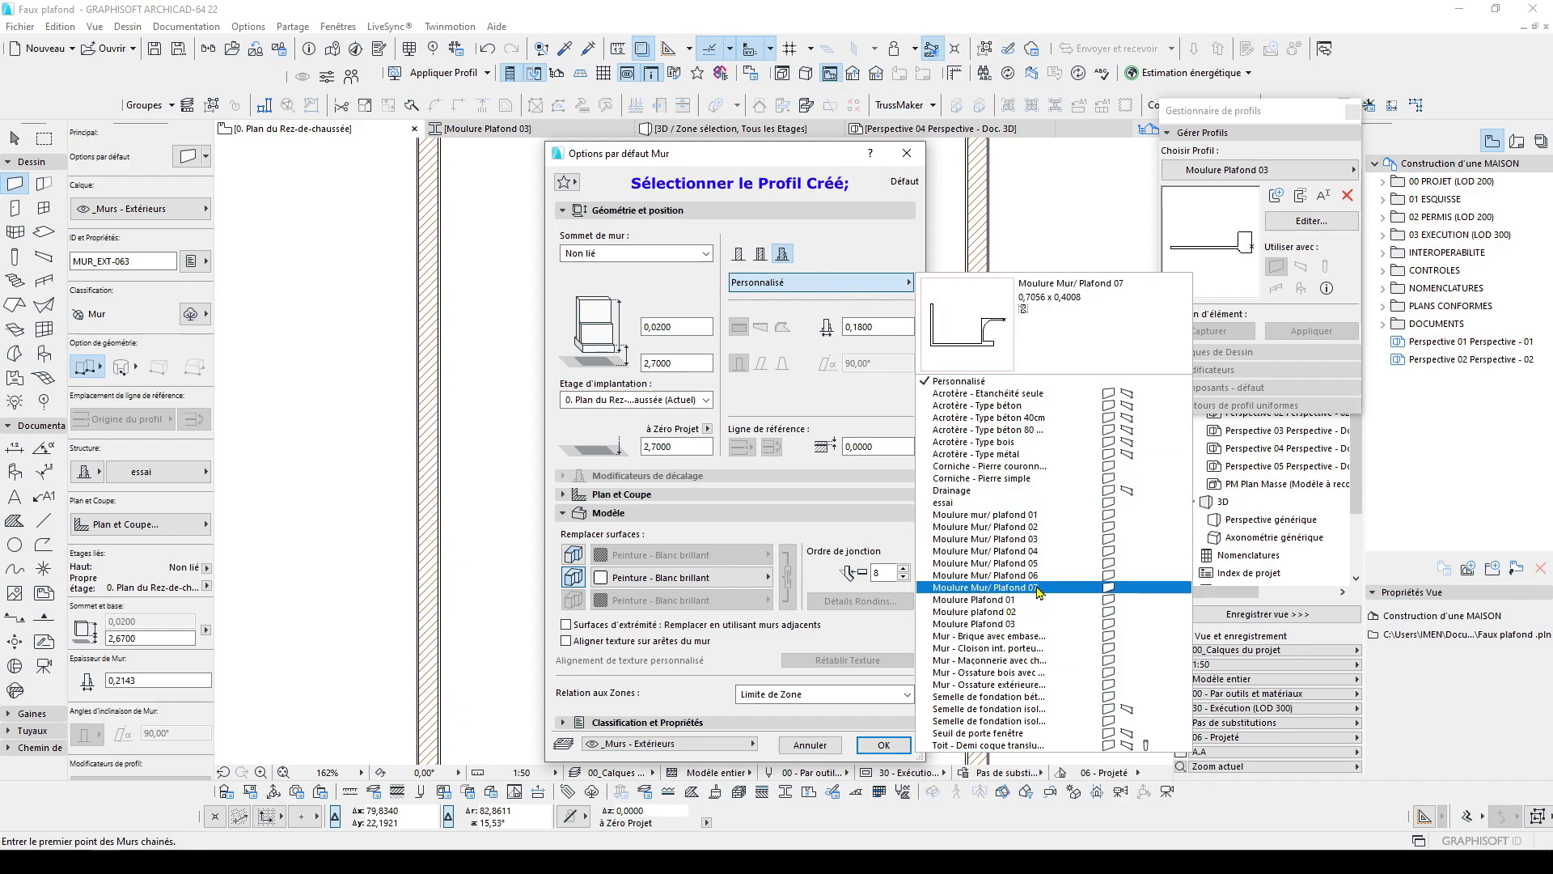
pyautogui.click(1047, 624)
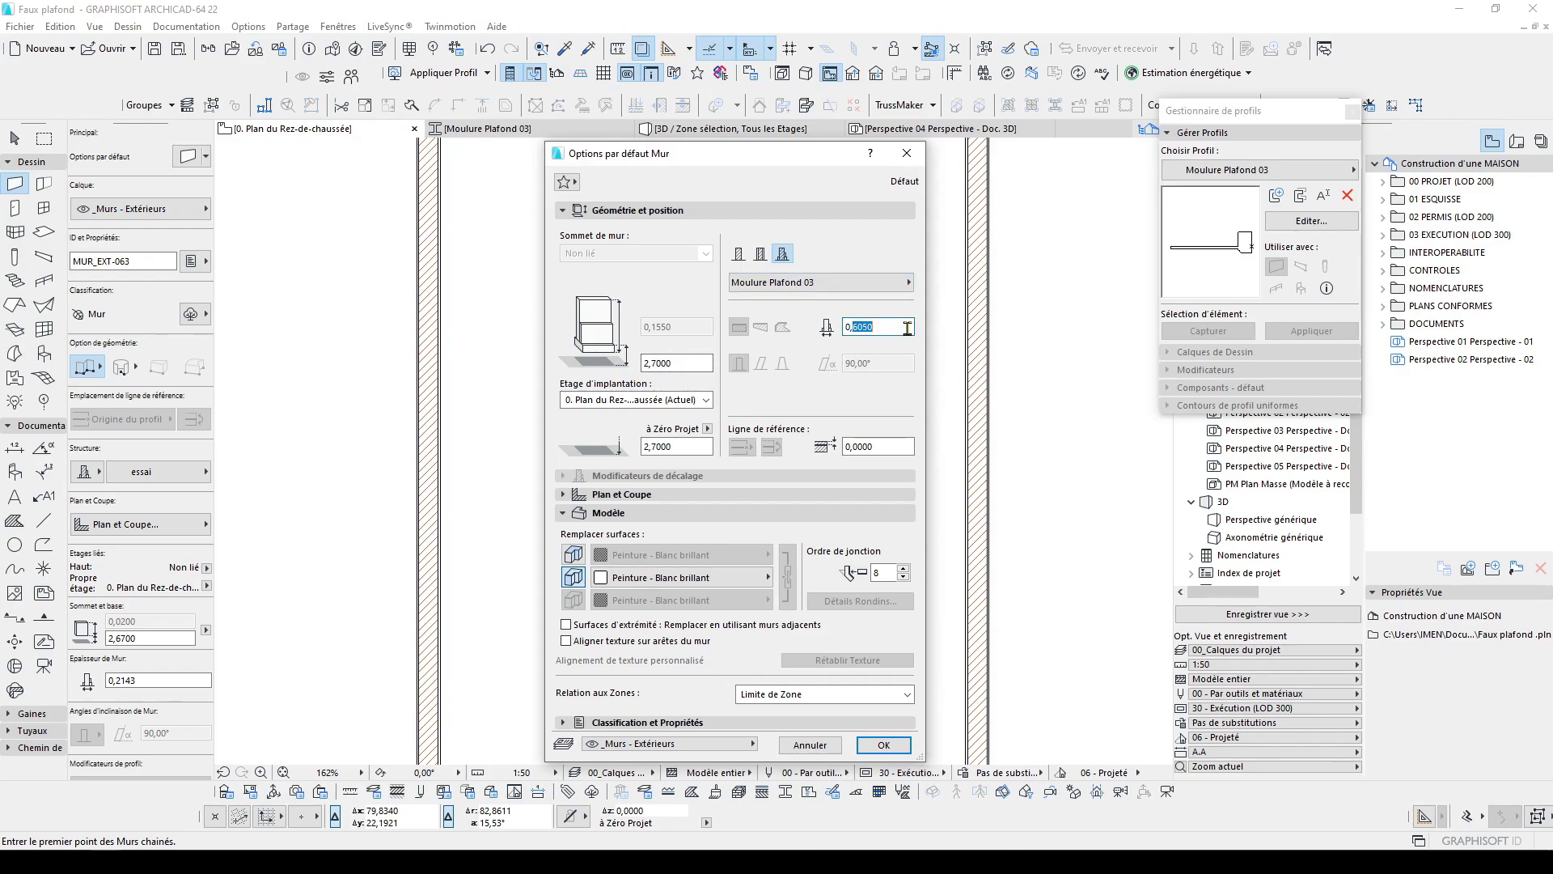
pyautogui.click(575, 559)
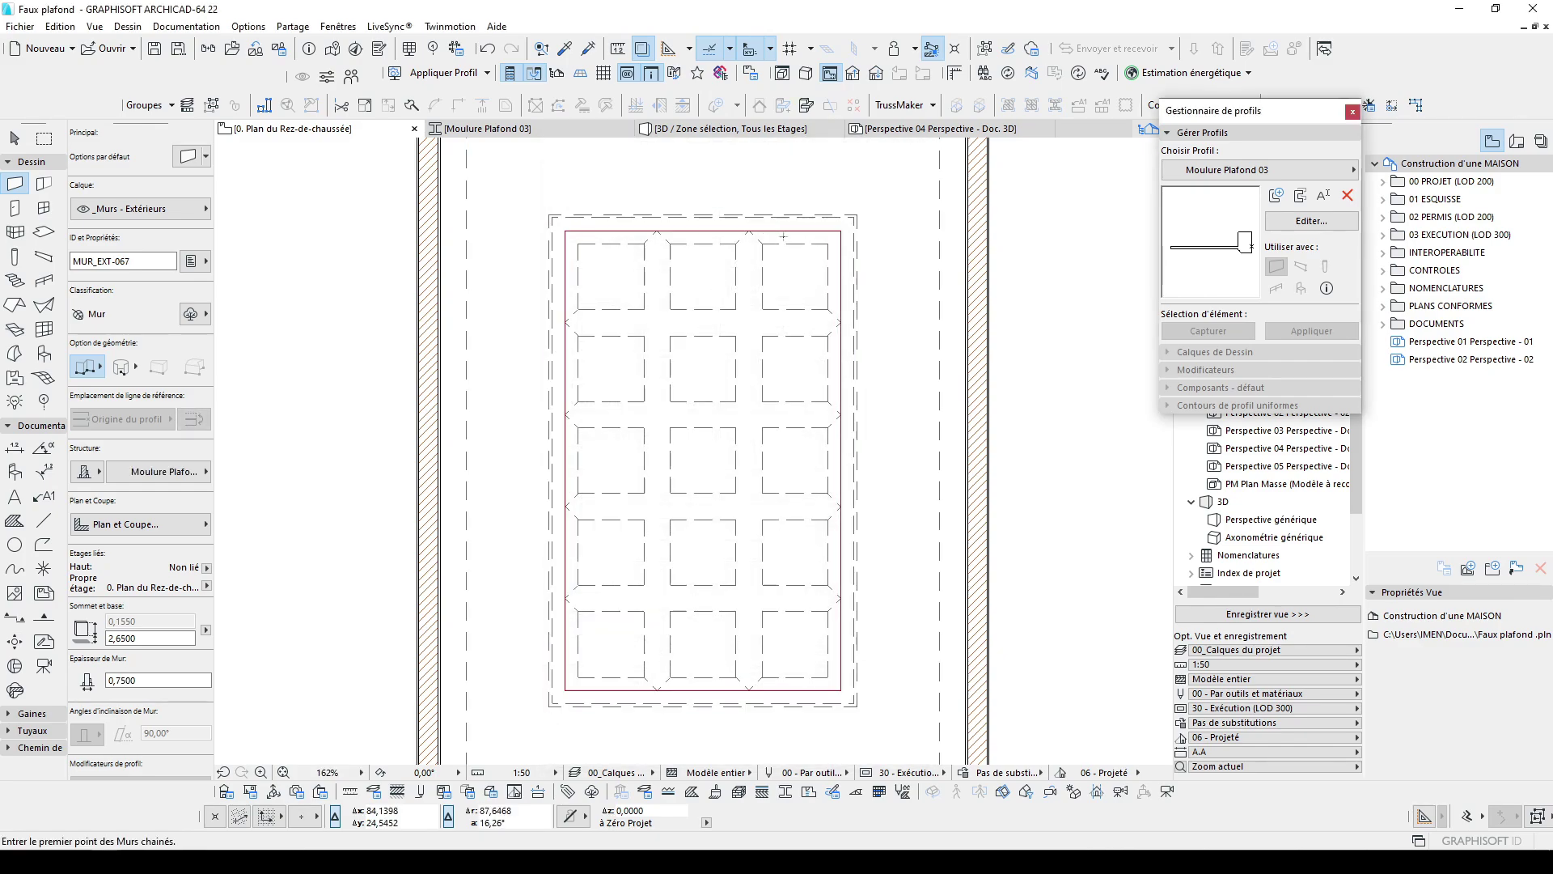
# Set the thickness of the two long moulding walls beside the coffered grid to 0,9500
pyautogui.scroll(-3, 890, 328)
pyautogui.scroll(1, 896, 314)
pyautogui.press('Escape')
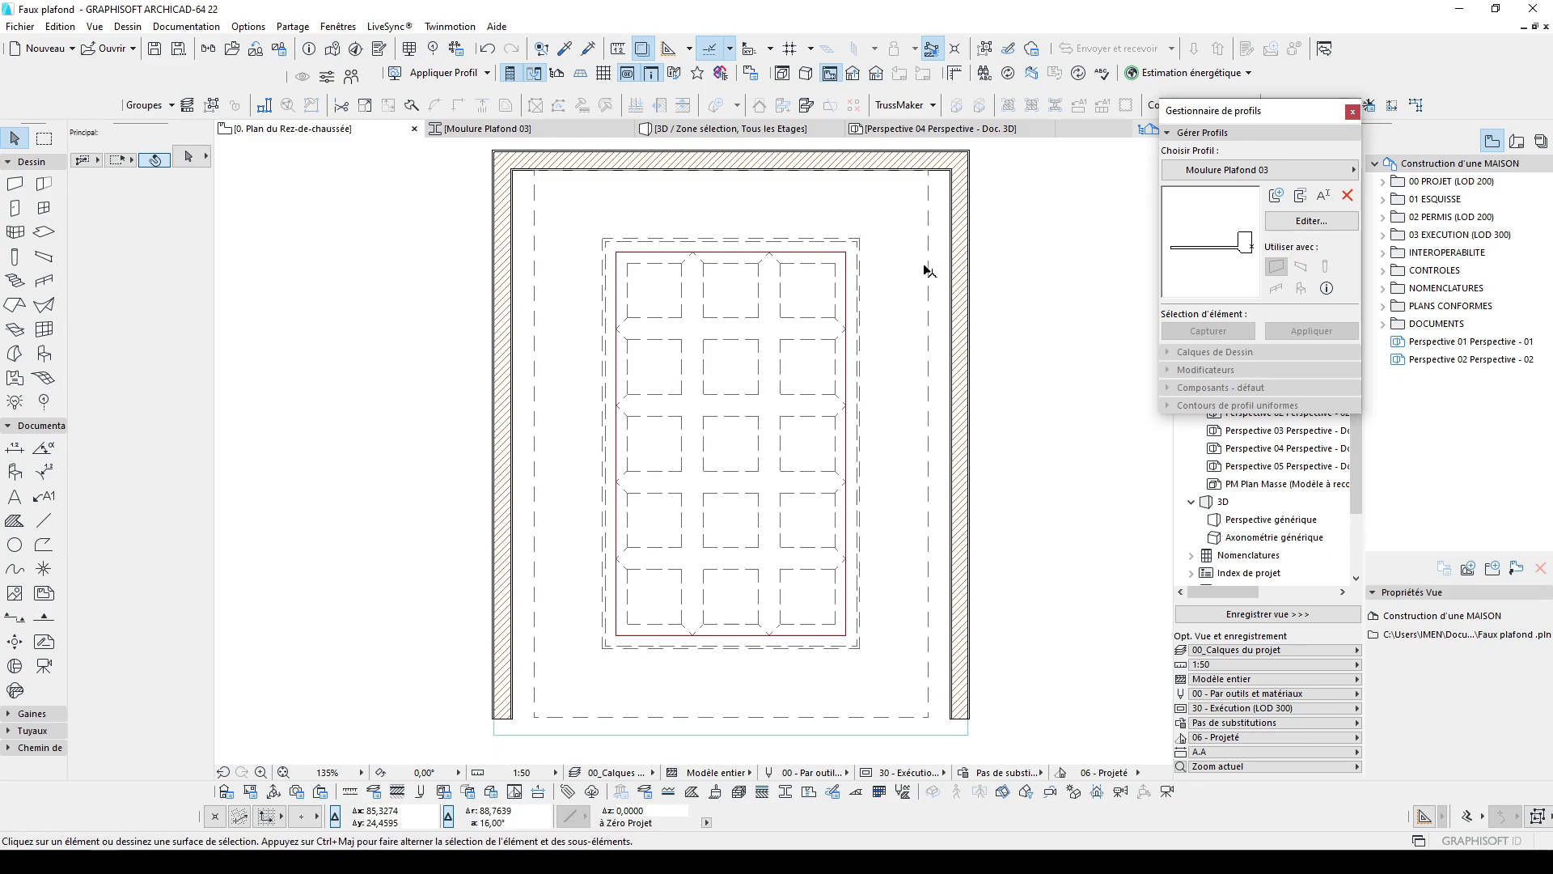
pyautogui.hotkey('ctrl', 'a')
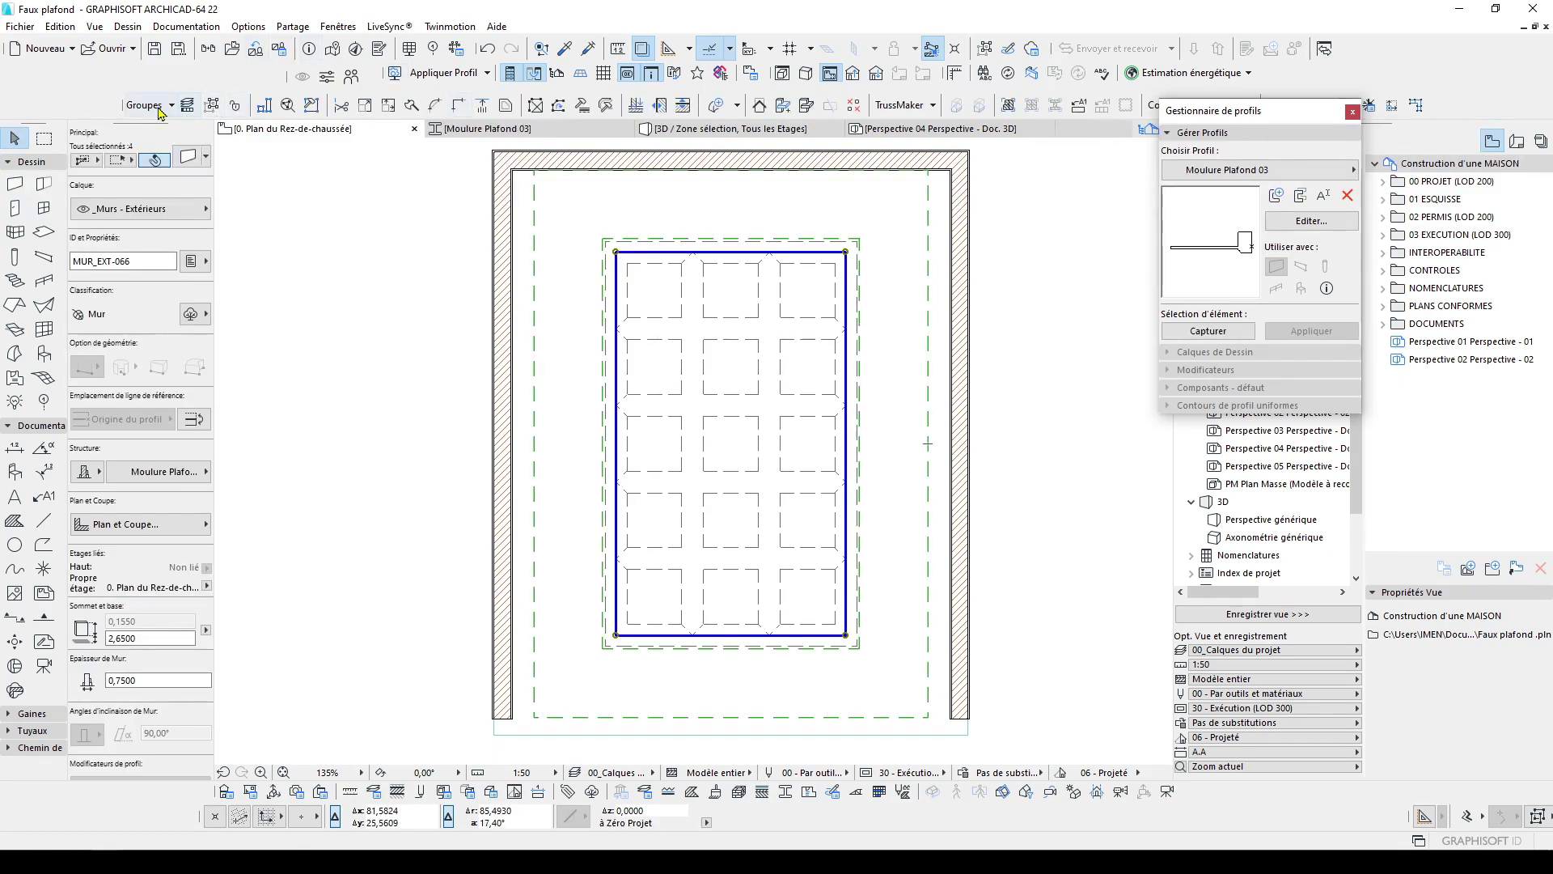
pyautogui.click(883, 320)
pyautogui.click(846, 323)
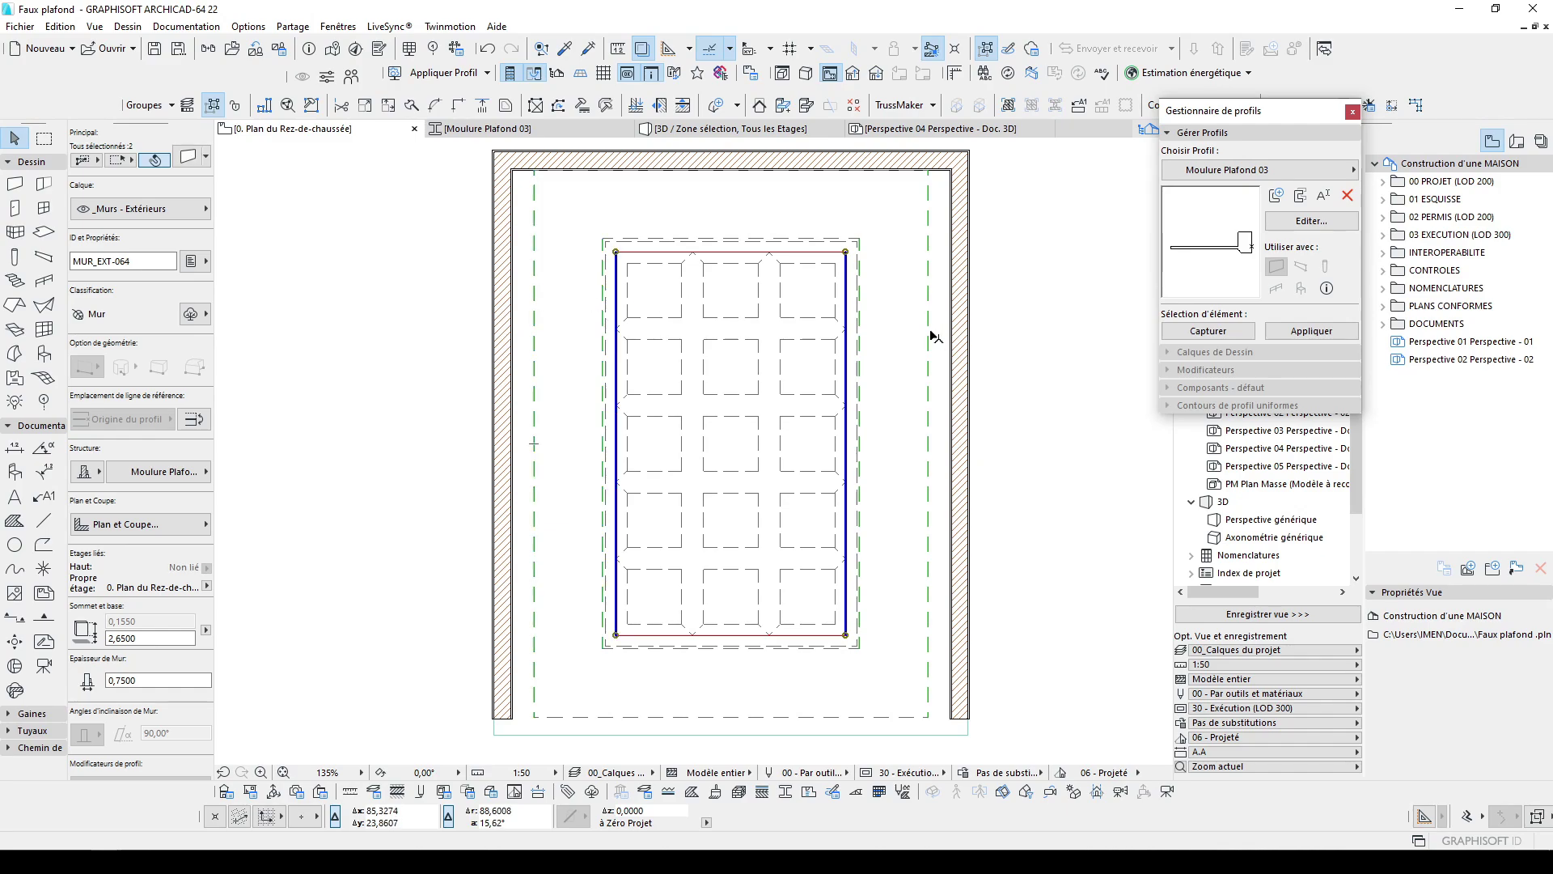
pyautogui.click(181, 160)
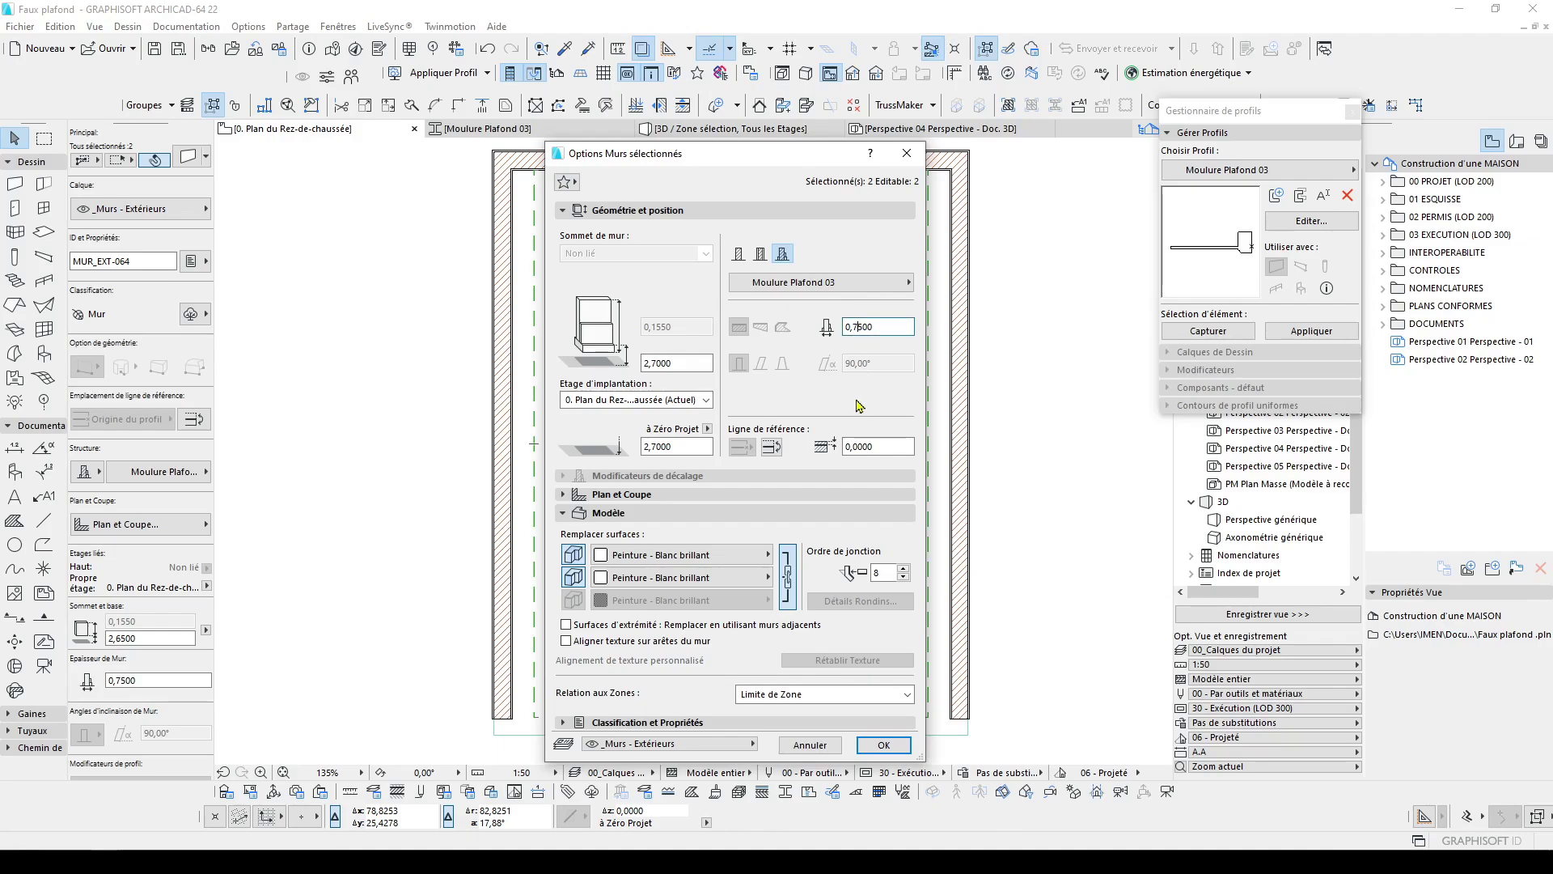
pyautogui.press('Return')
pyautogui.scroll(2, 985, 375)
pyautogui.moveTo(1000, 360); pyautogui.dragTo(1012, 351, button='middle')
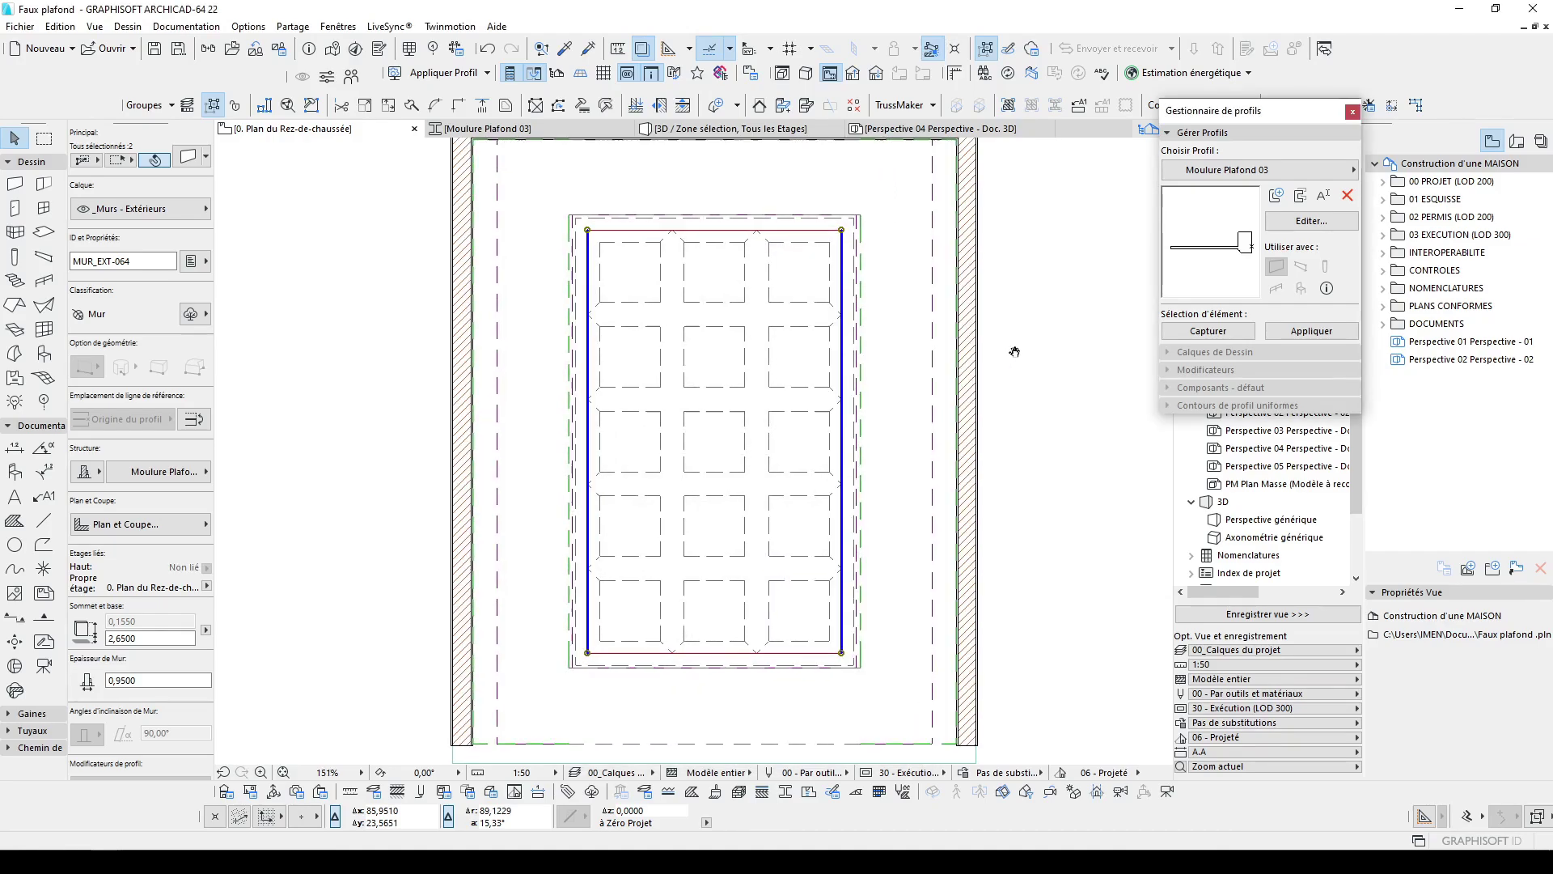
pyautogui.click(995, 374)
# Move the four moulding walls vertically in 3D to adjust their level against the coffered curtain wall
pyautogui.scroll(-2, 956, 375)
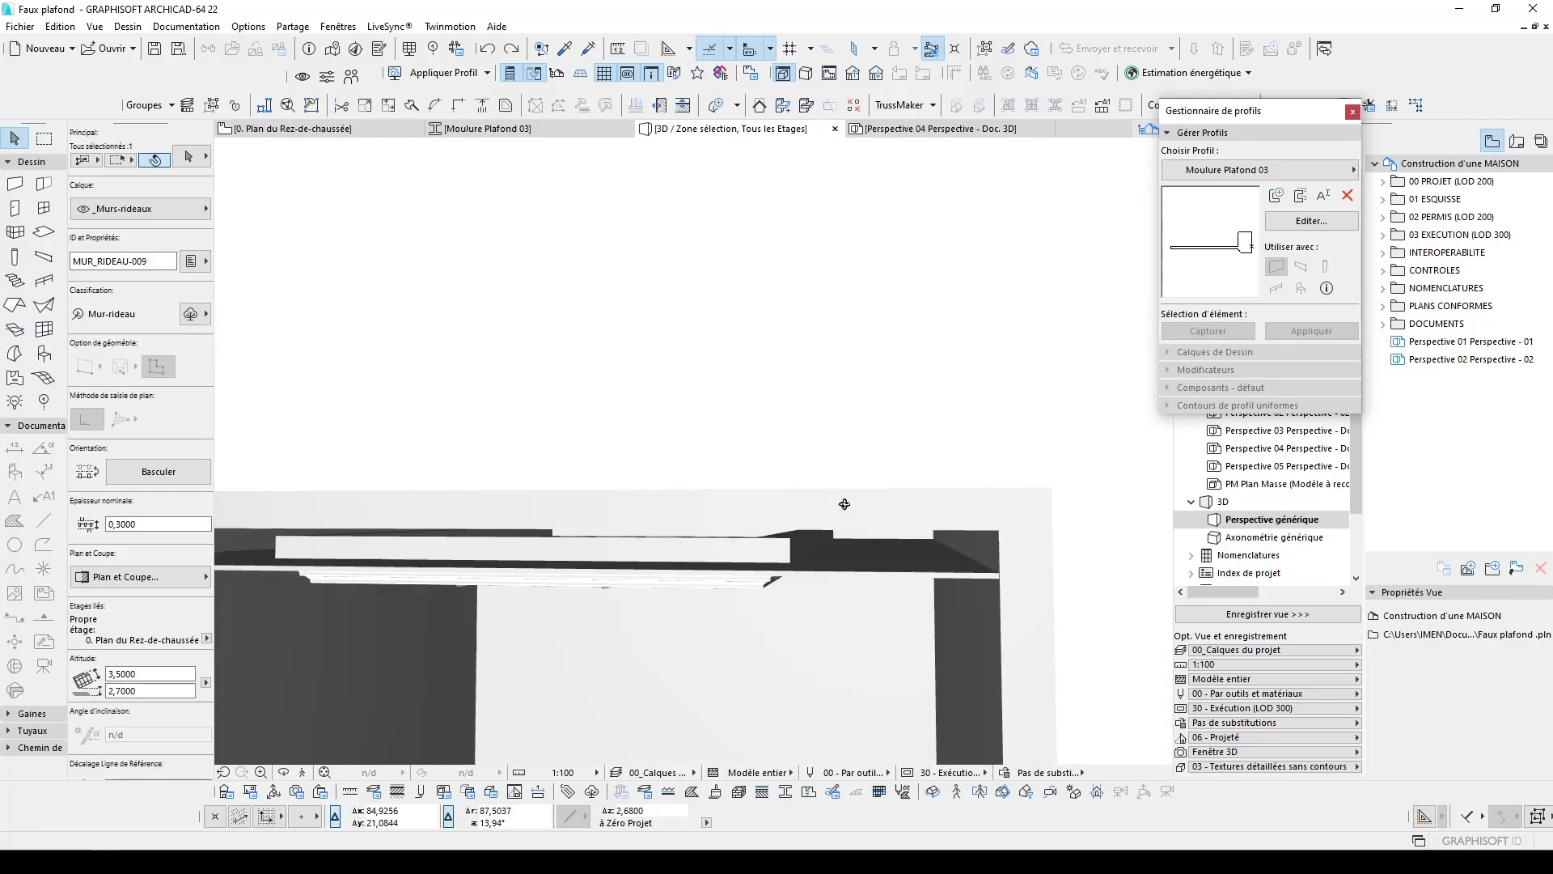
pyautogui.keyDown('shift'); pyautogui.moveTo(845, 504); pyautogui.dragTo(833, 450, button='middle'); pyautogui.keyUp('shift')
pyautogui.click(803, 508)
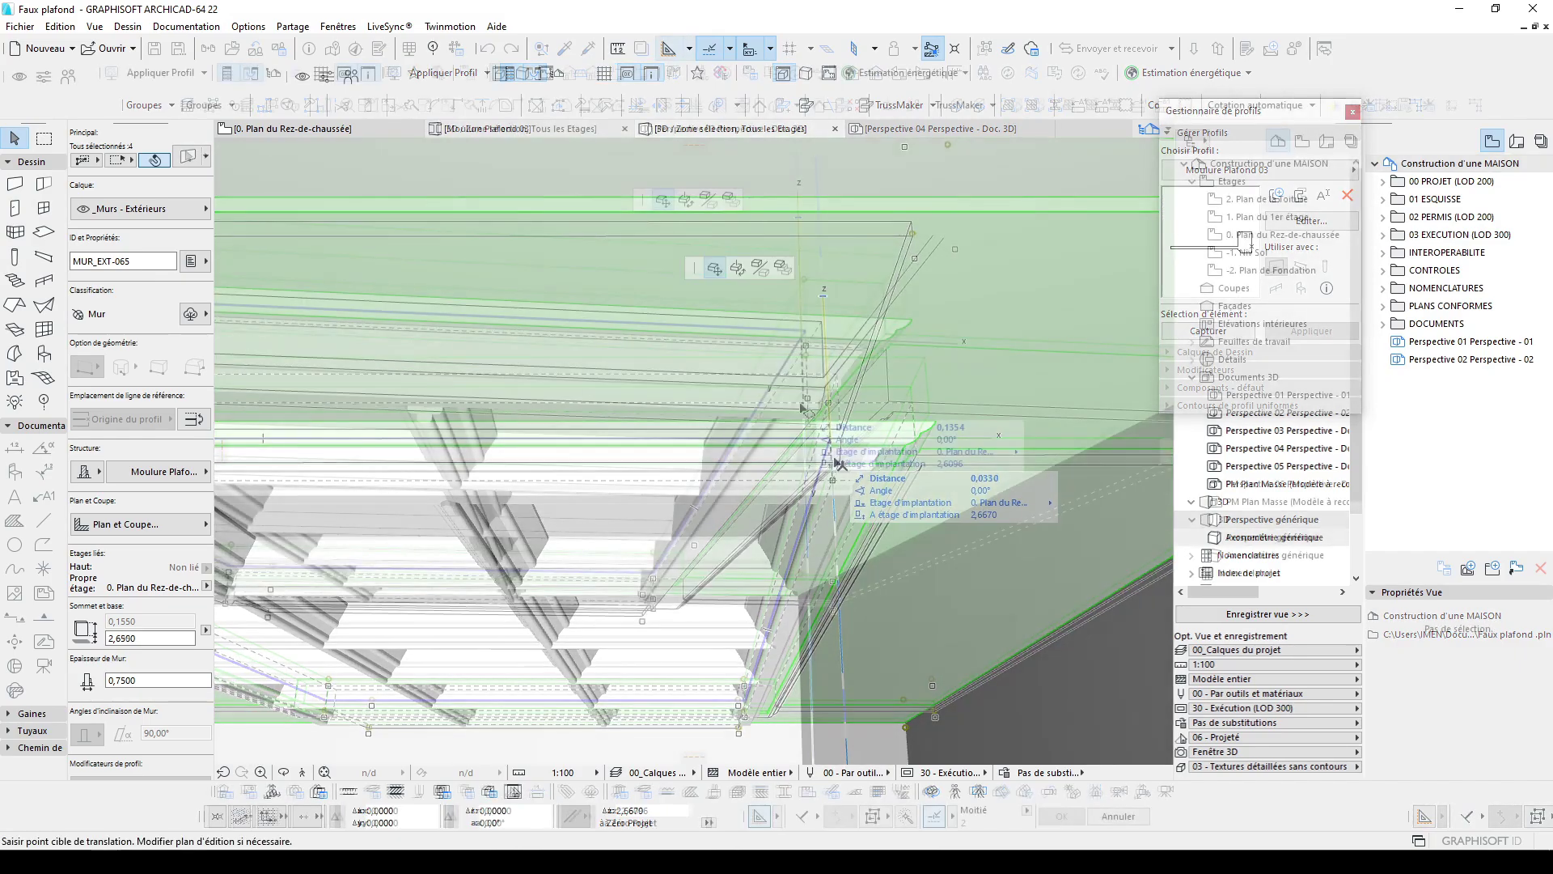
pyautogui.press('Escape')
# Examine the coffered ceiling from below in 3D, checking the frame mouldings, panels and surrounding moulding border
pyautogui.moveTo(890, 370)
pyautogui.keyDown('shift'); pyautogui.mouseDown(button='middle')
pyautogui.moveTo(871, 440)
pyautogui.moveTo(891, 482)
pyautogui.moveTo(879, 388)
pyautogui.mouseUp(button='middle'); pyautogui.keyUp('shift')
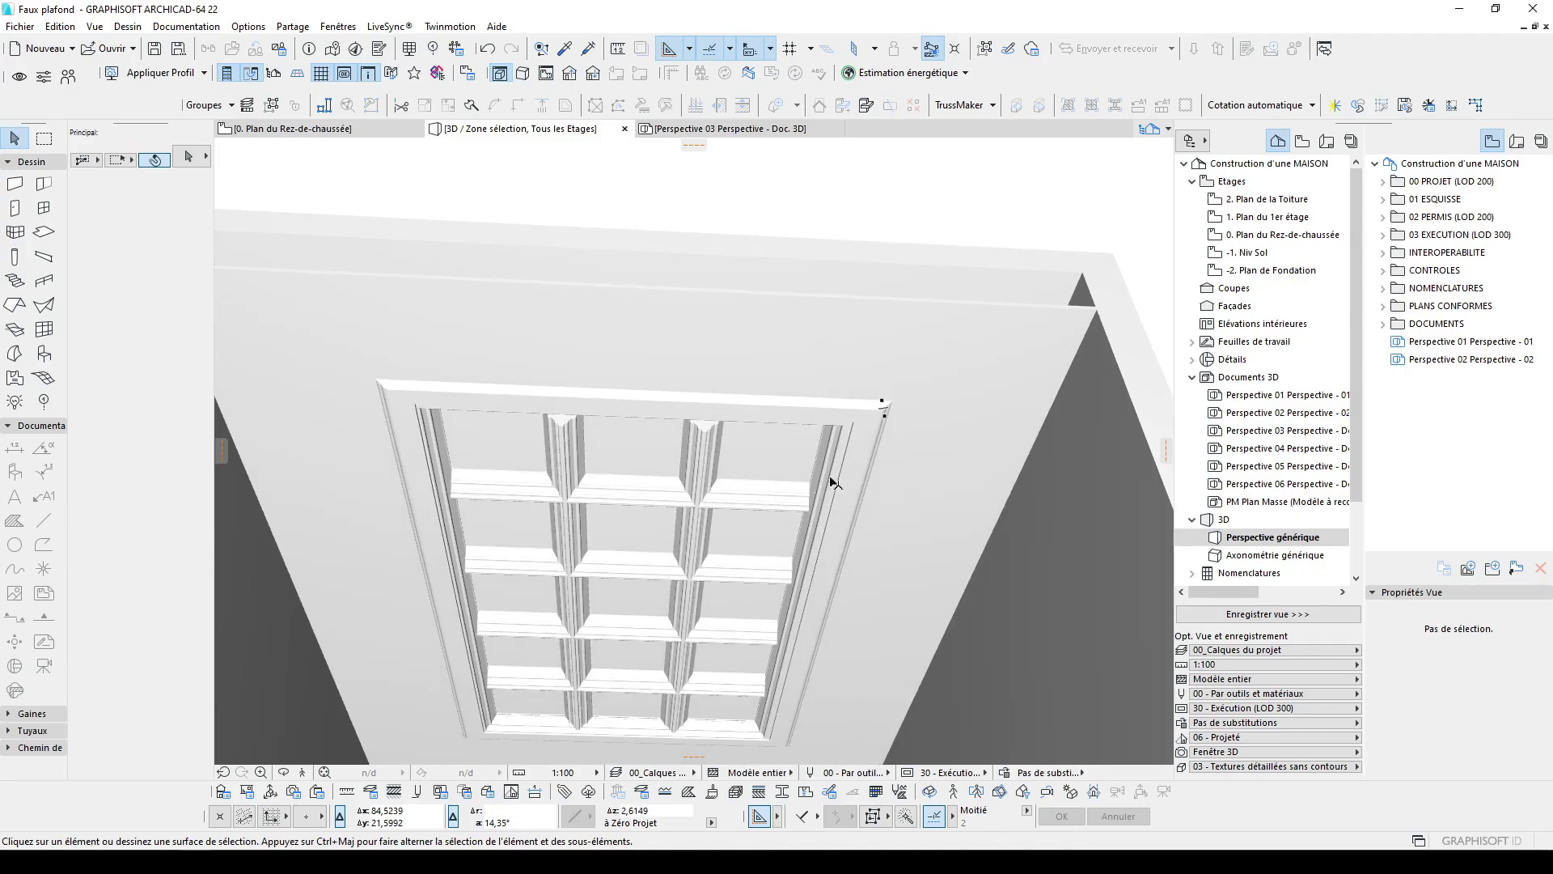
pyautogui.scroll(-1, 883, 473)
pyautogui.keyDown('shift'); pyautogui.moveTo(884, 473); pyautogui.dragTo(944, 505, button='middle'); pyautogui.keyUp('shift')
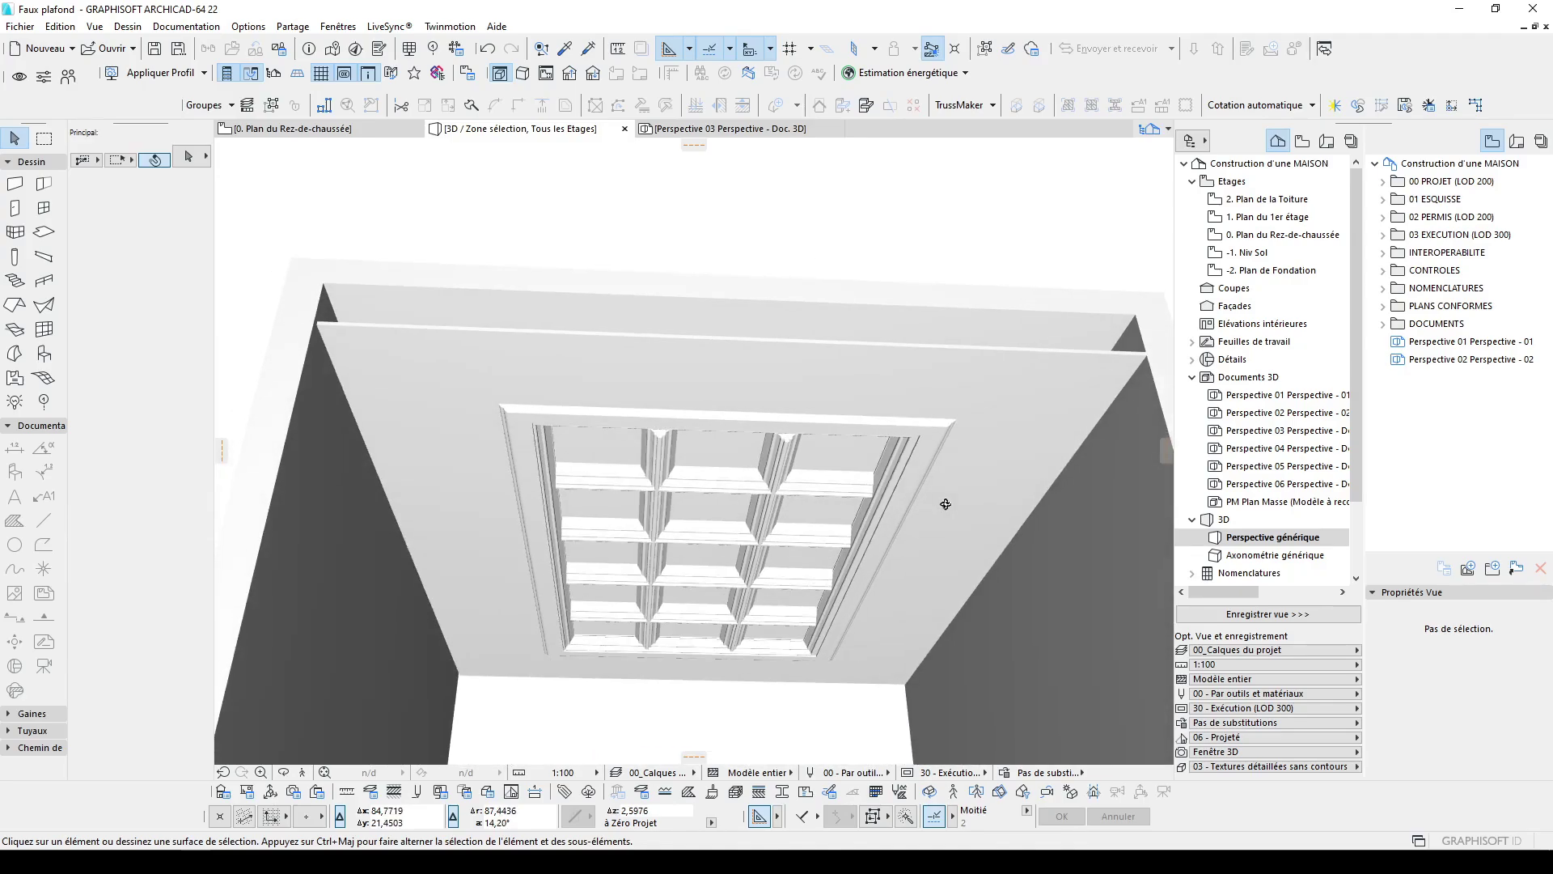
pyautogui.scroll(-1, 775, 426)
pyautogui.keyDown('shift'); pyautogui.moveTo(775, 426); pyautogui.dragTo(721, 454, button='middle'); pyautogui.keyUp('shift')
pyautogui.scroll(-2, 693, 296)
pyautogui.scroll(3, 698, 567)
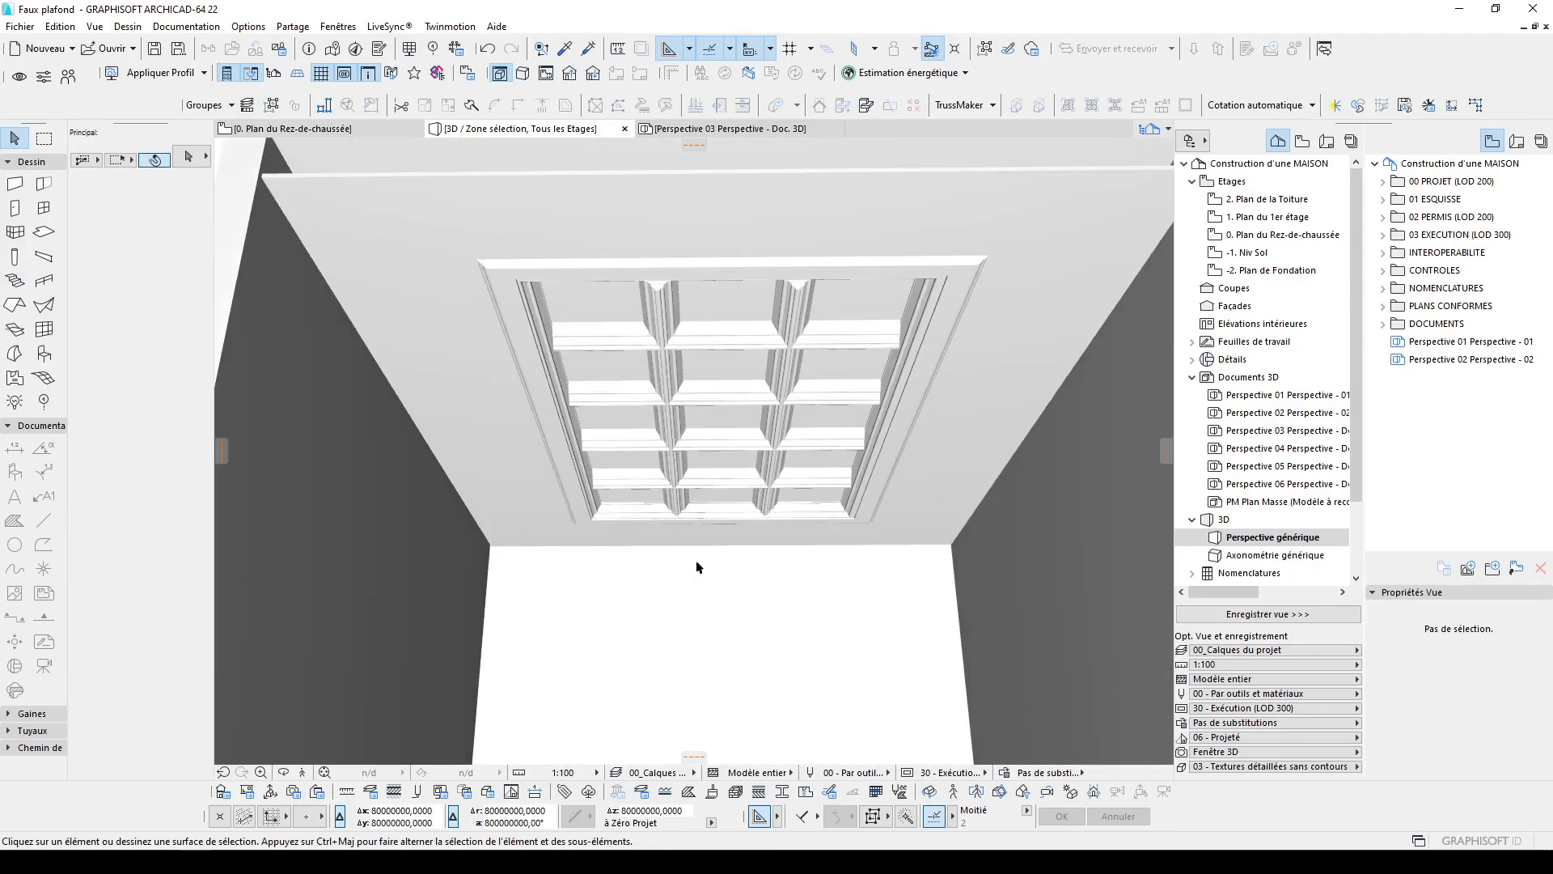
pyautogui.scroll(5, 742, 500)
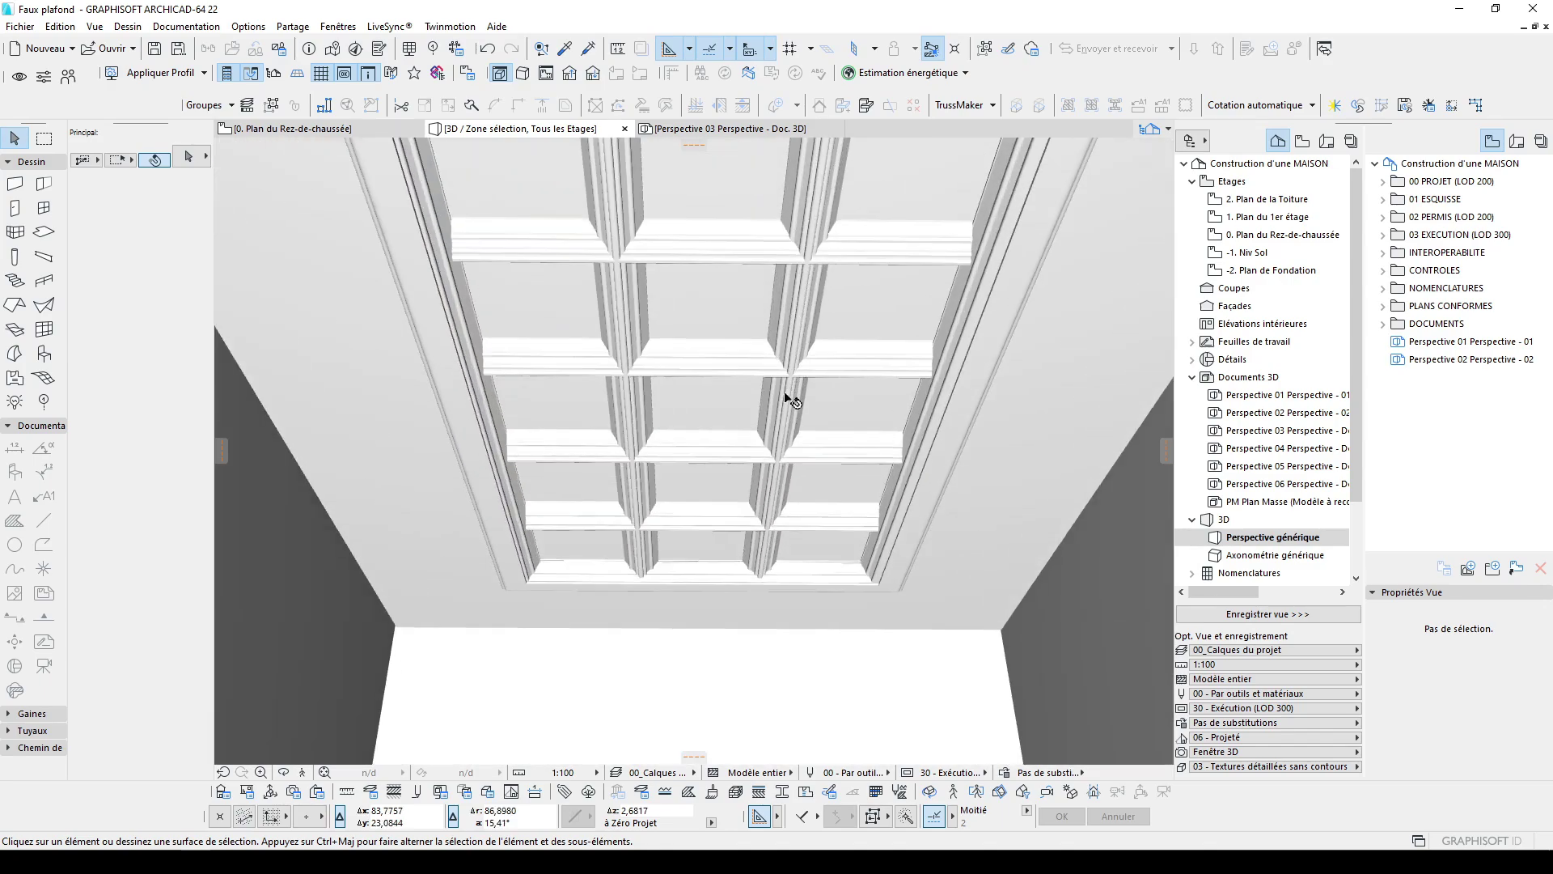
pyautogui.scroll(3, 764, 491)
pyautogui.scroll(4, 697, 415)
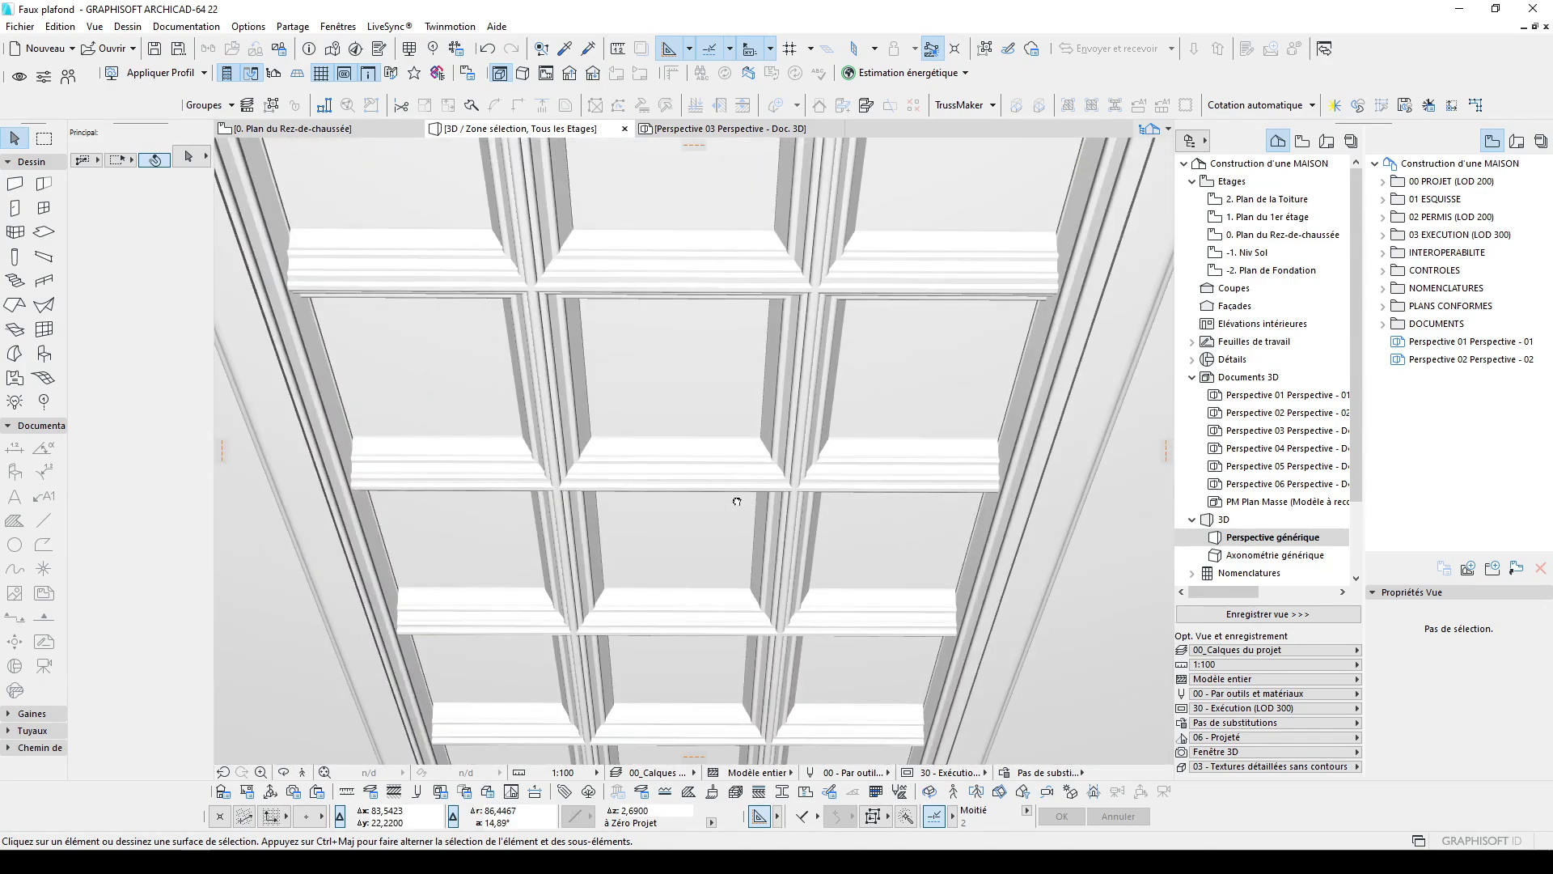
pyautogui.moveTo(743, 437); pyautogui.dragTo(789, 469, button='middle')
pyautogui.keyDown('shift'); pyautogui.moveTo(994, 810); pyautogui.dragTo(743, 382, button='middle'); pyautogui.keyUp('shift')
# Select the coffered curtain wall with its surrounding ceiling elements and show only this selection in 3D
pyautogui.click(743, 382)
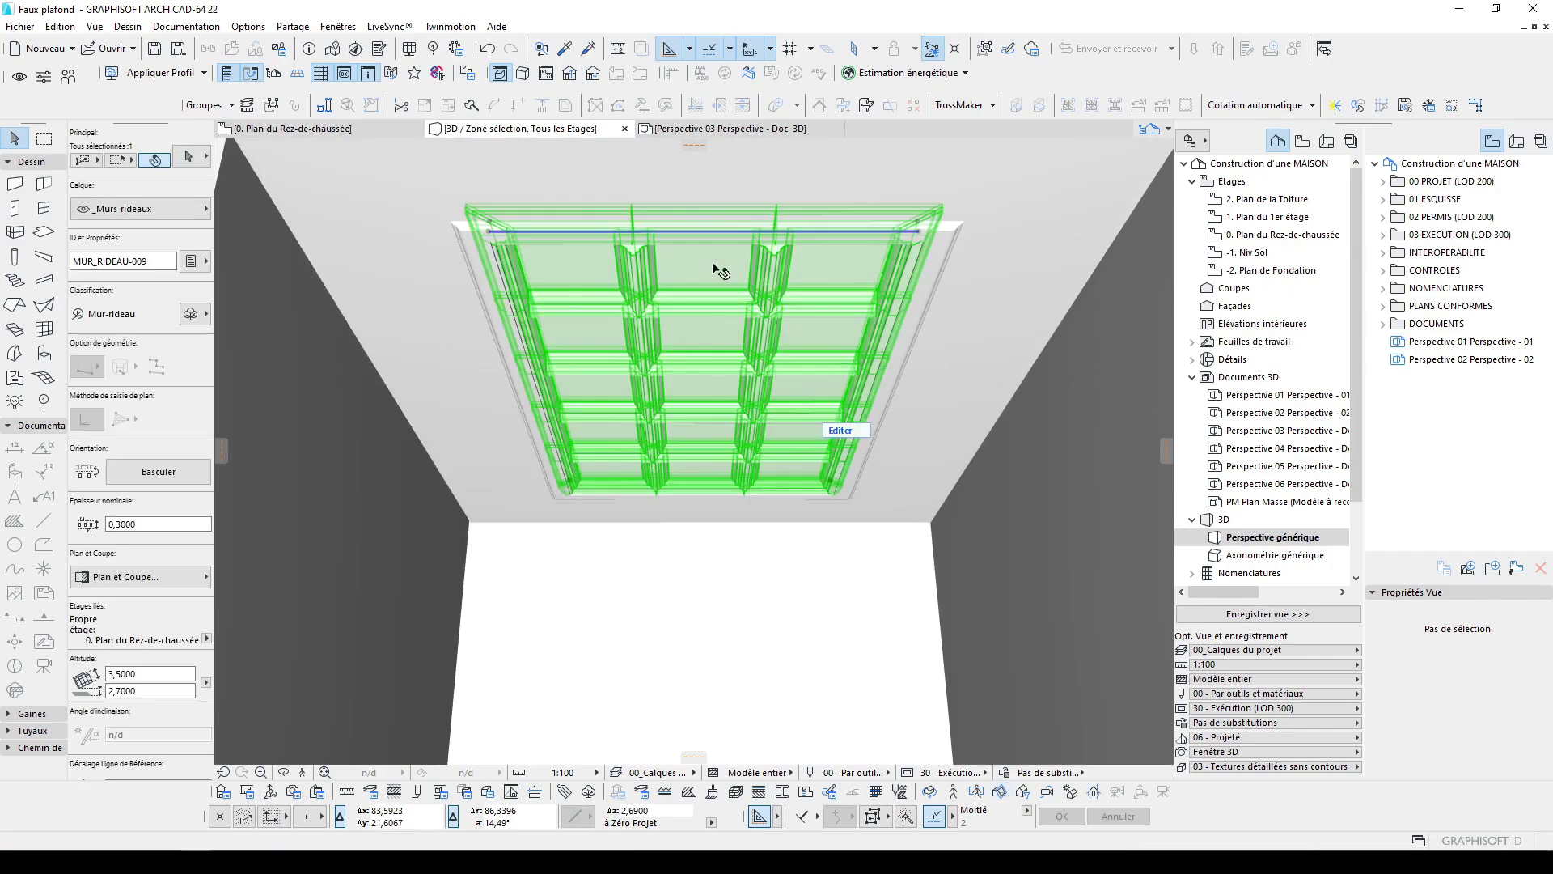
pyautogui.keyDown('shift'); pyautogui.click(711, 197); pyautogui.keyUp('shift')
pyautogui.keyDown('shift'); pyautogui.click(1050, 458); pyautogui.keyUp('shift')
pyautogui.press('F5')
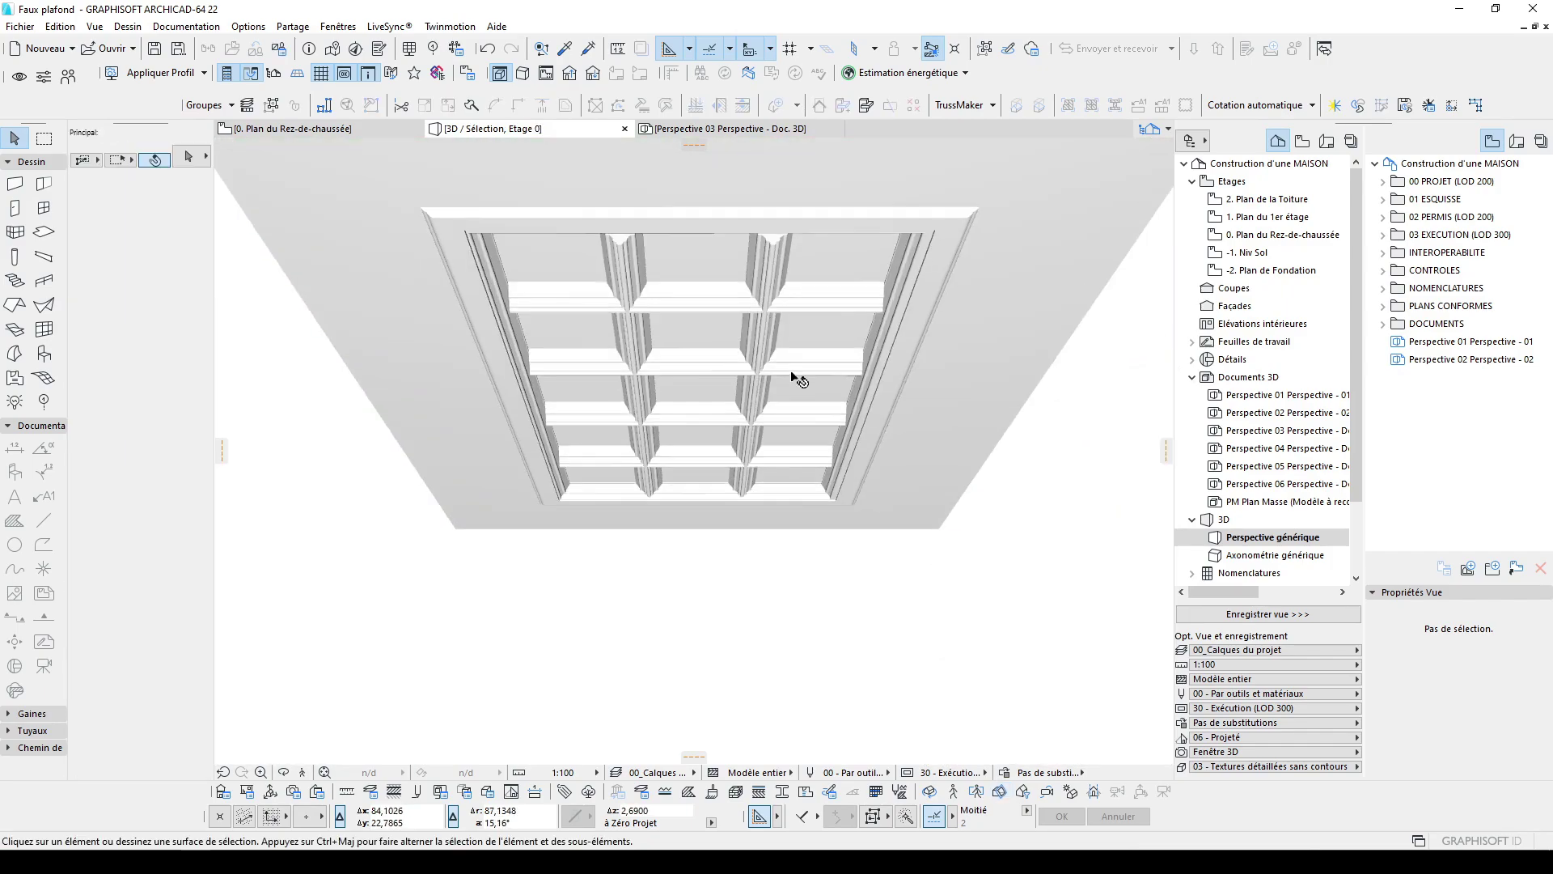
pyautogui.keyDown('shift'); pyautogui.moveTo(794, 372); pyautogui.dragTo(784, 219, button='middle'); pyautogui.keyUp('shift')
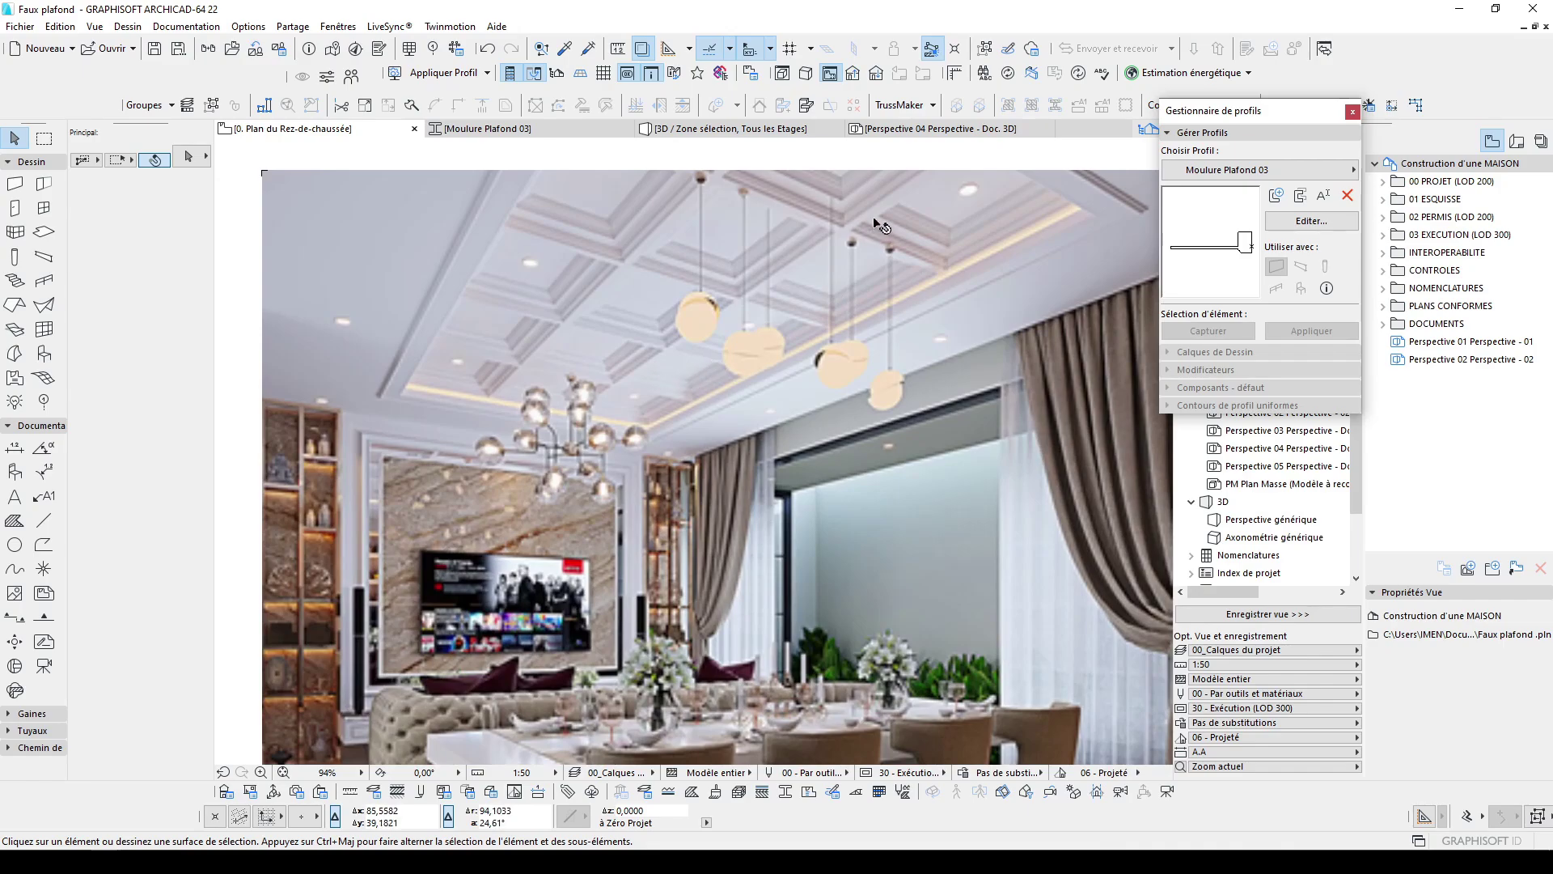
# On the ground floor plan, draw a rectangular polyline along the inner faces of the empty second room's walls
pyautogui.scroll(-6, 717, 396)
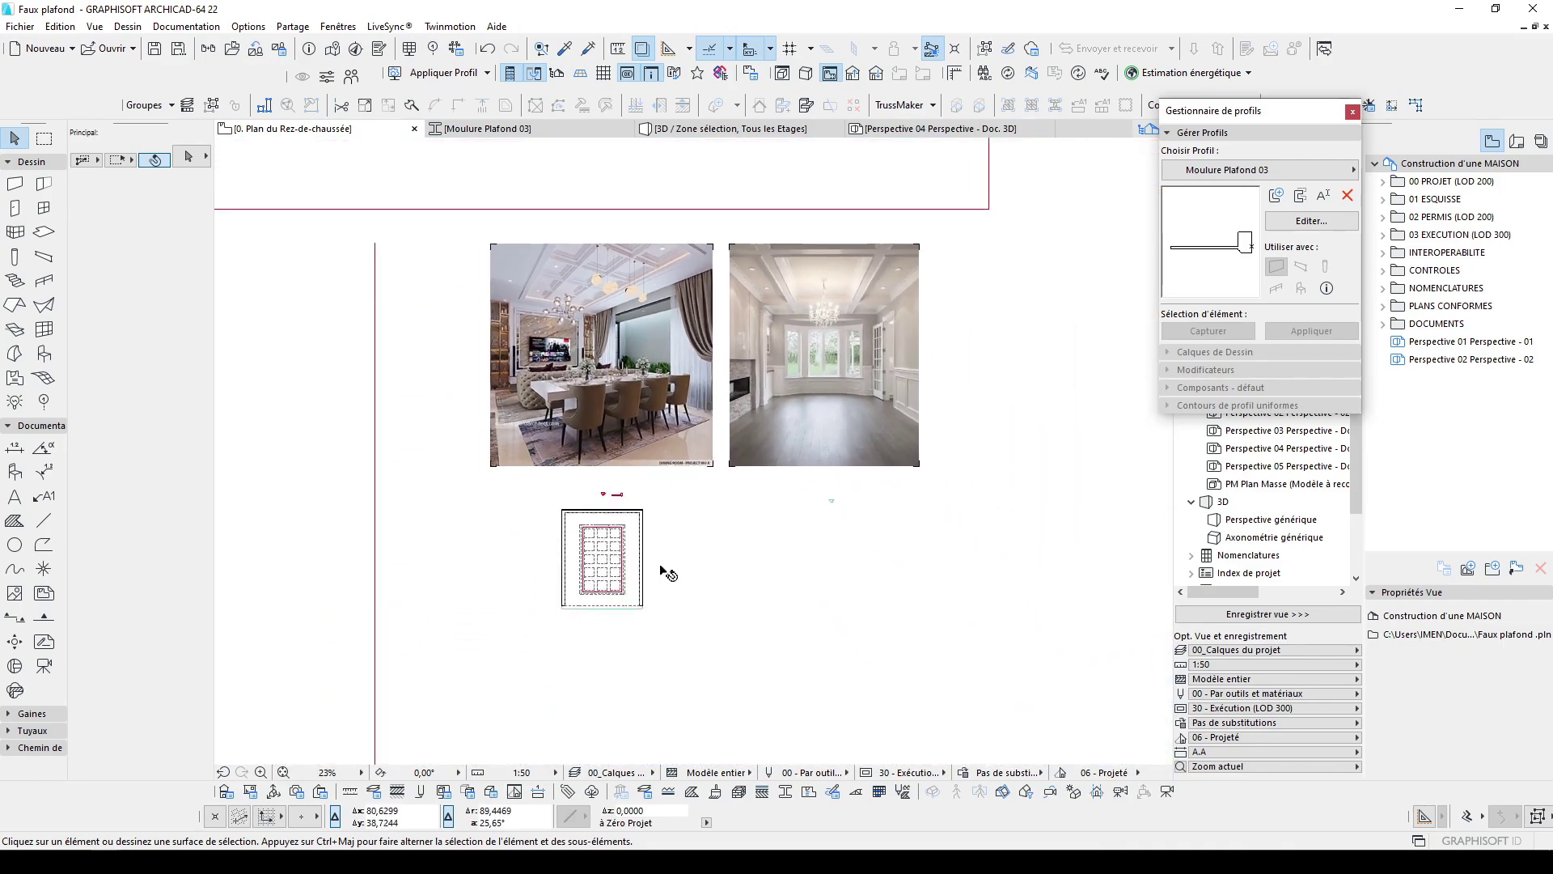
pyautogui.scroll(2, 627, 579)
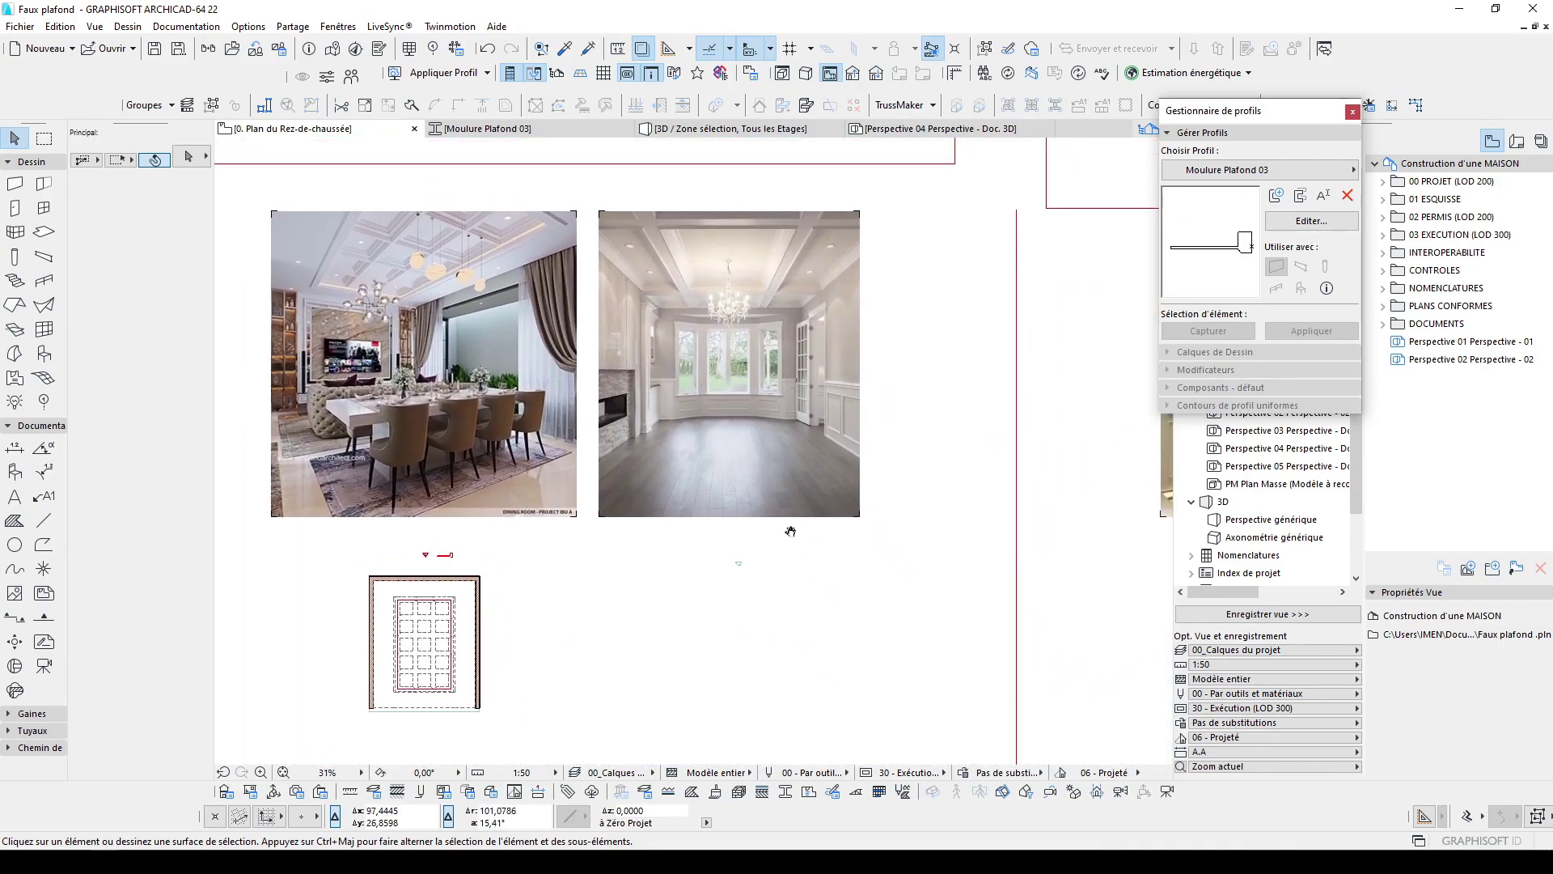
pyautogui.scroll(7, 728, 315)
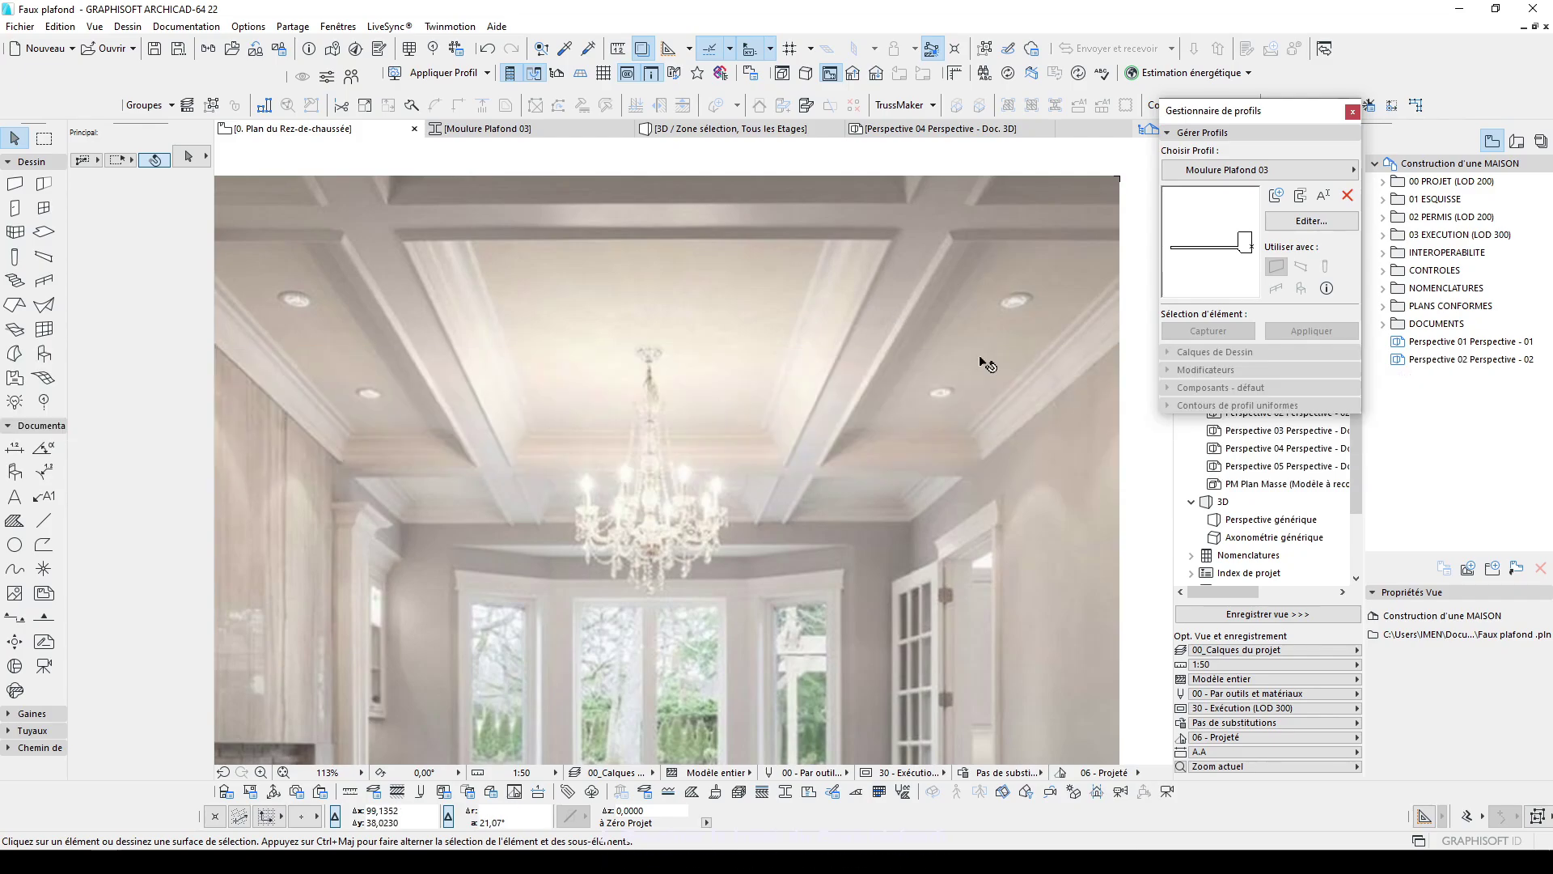
pyautogui.scroll(-1, 756, 306)
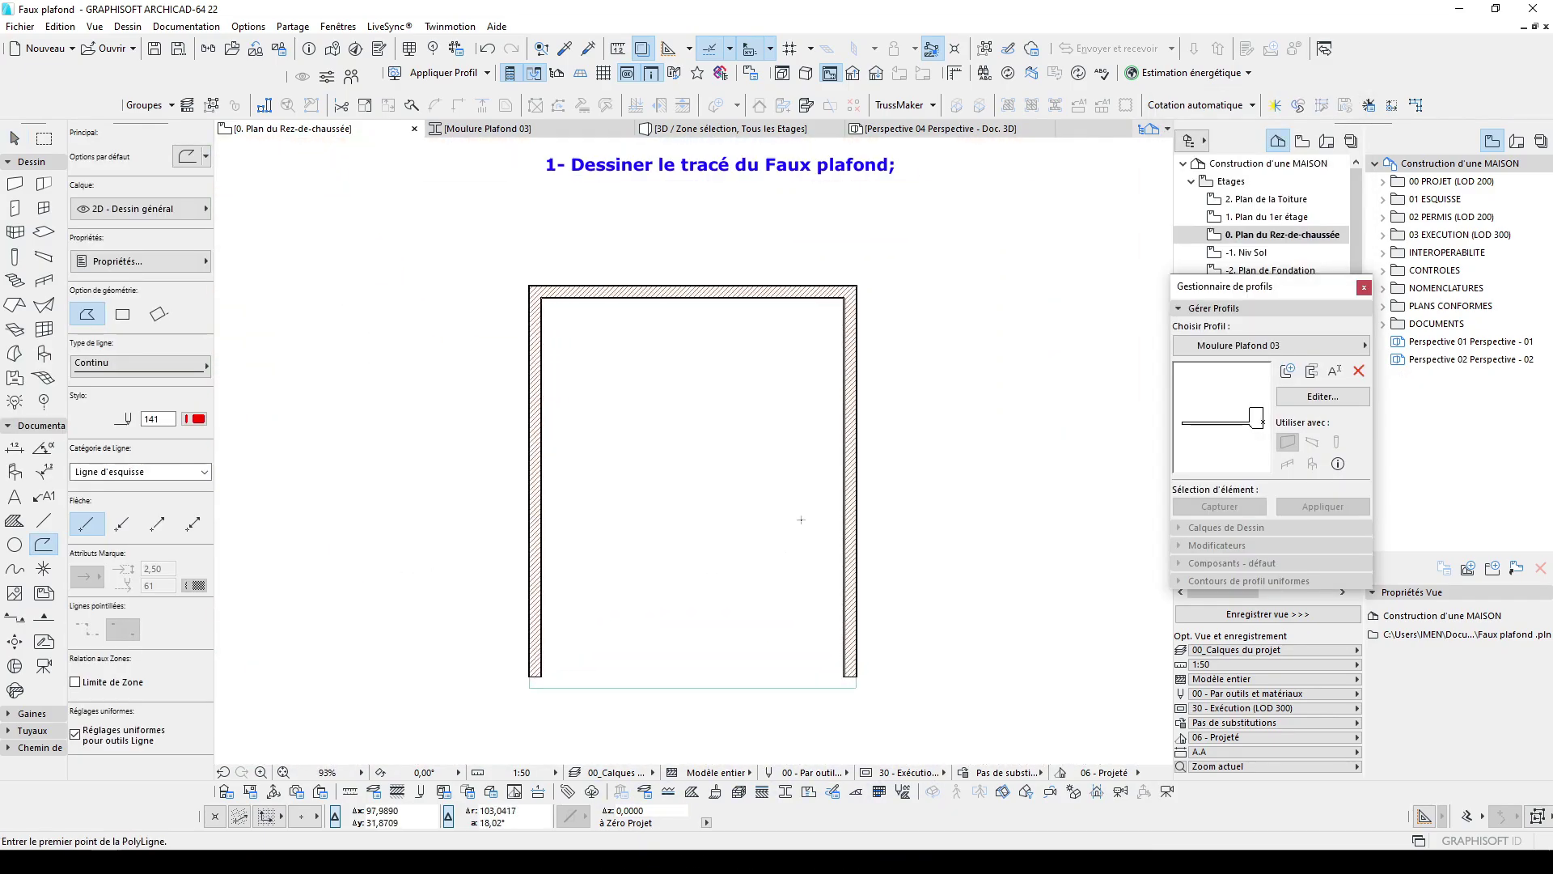
pyautogui.click(515, 702)
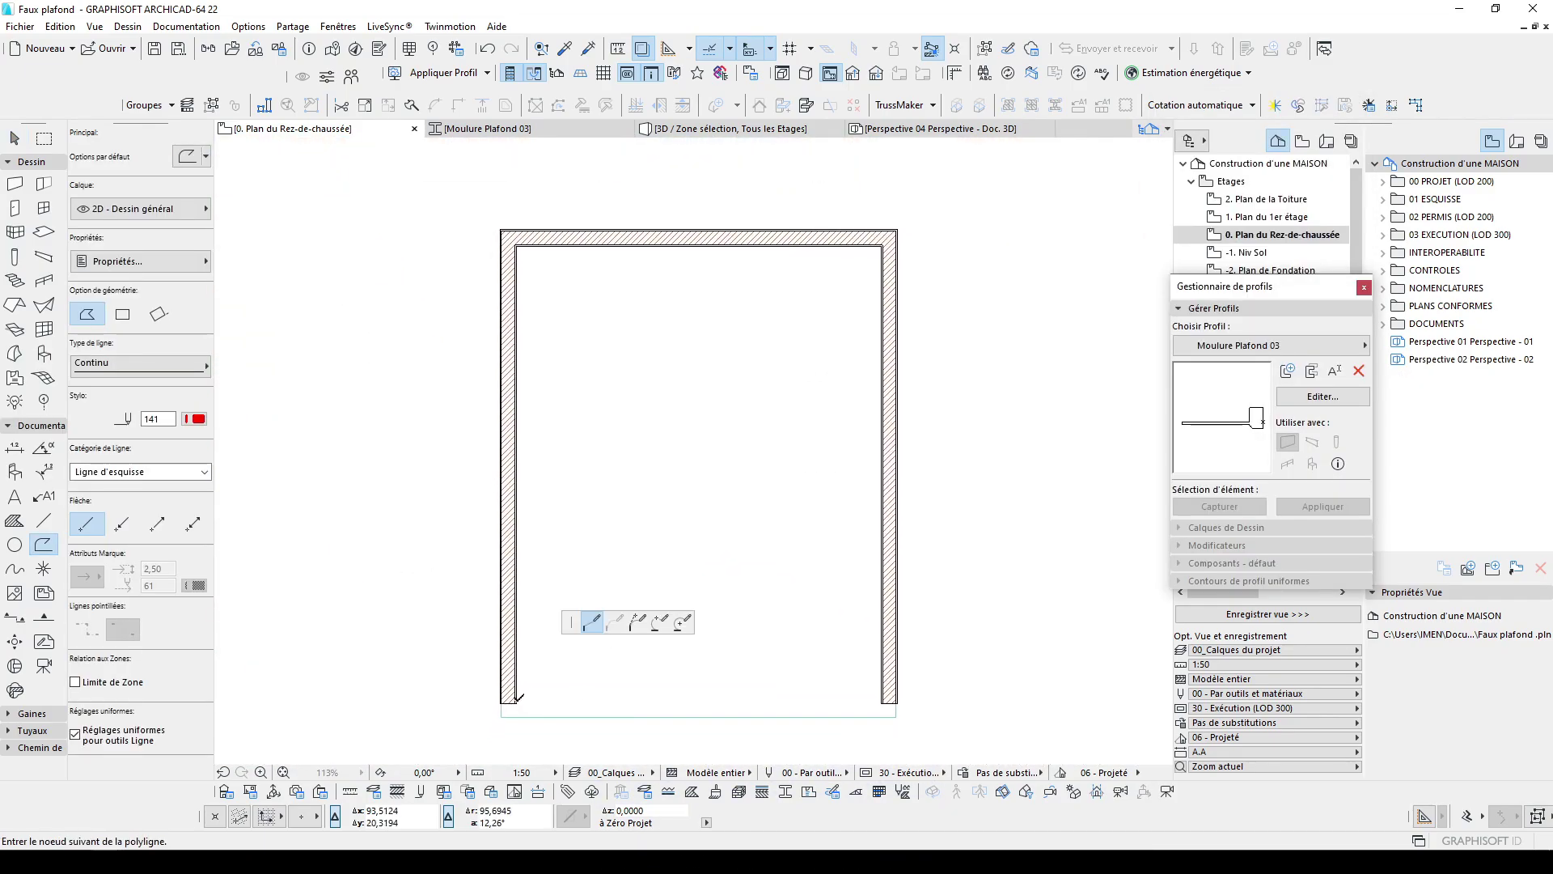
pyautogui.click(124, 317)
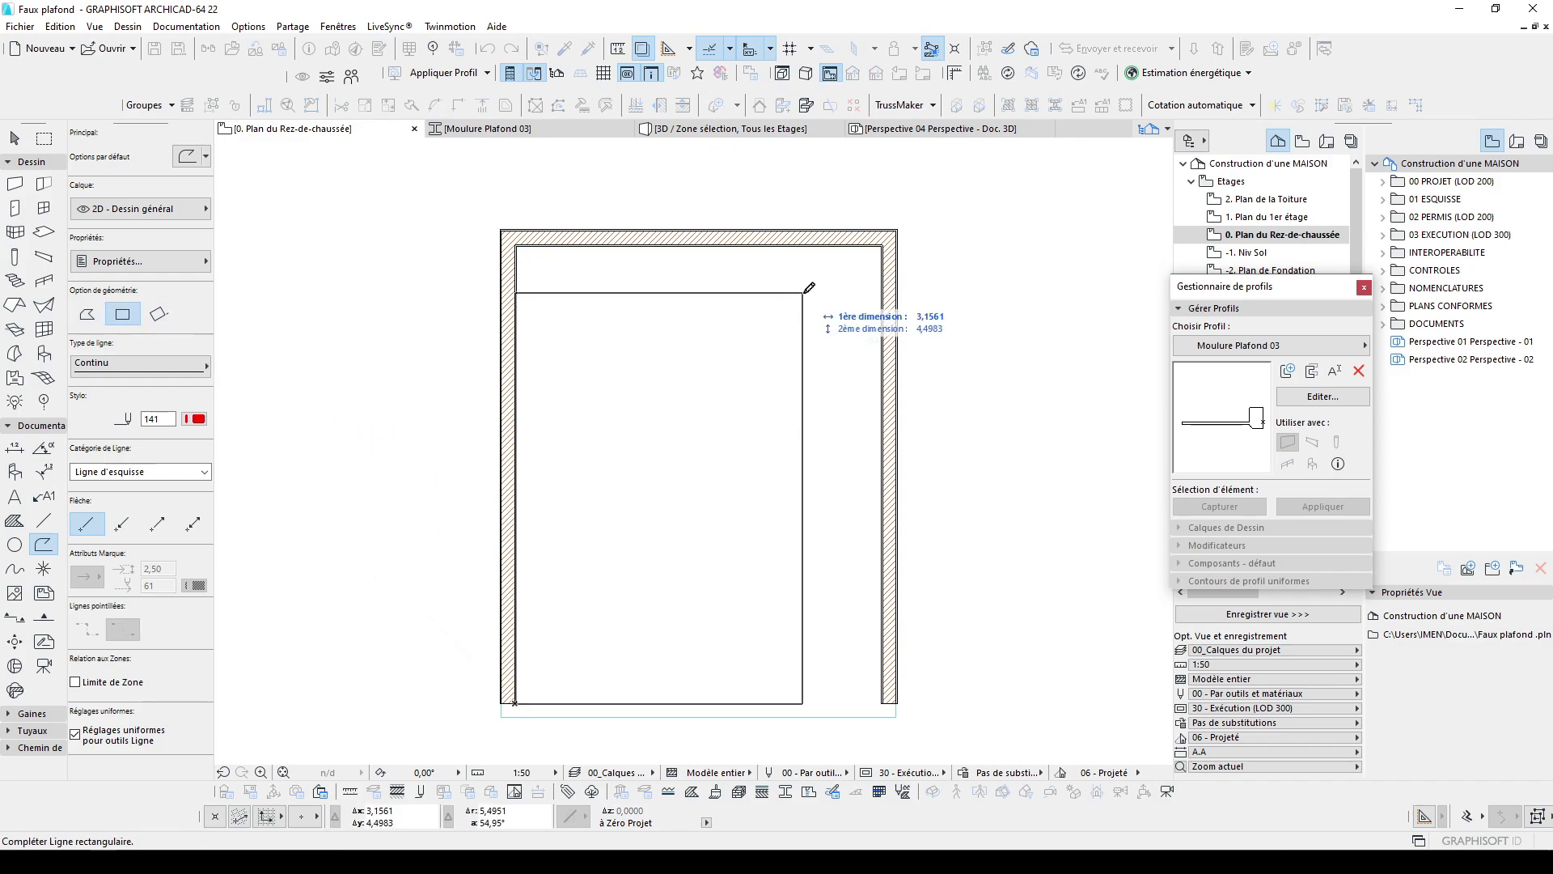
pyautogui.scroll(3, 890, 239)
pyautogui.click(897, 214)
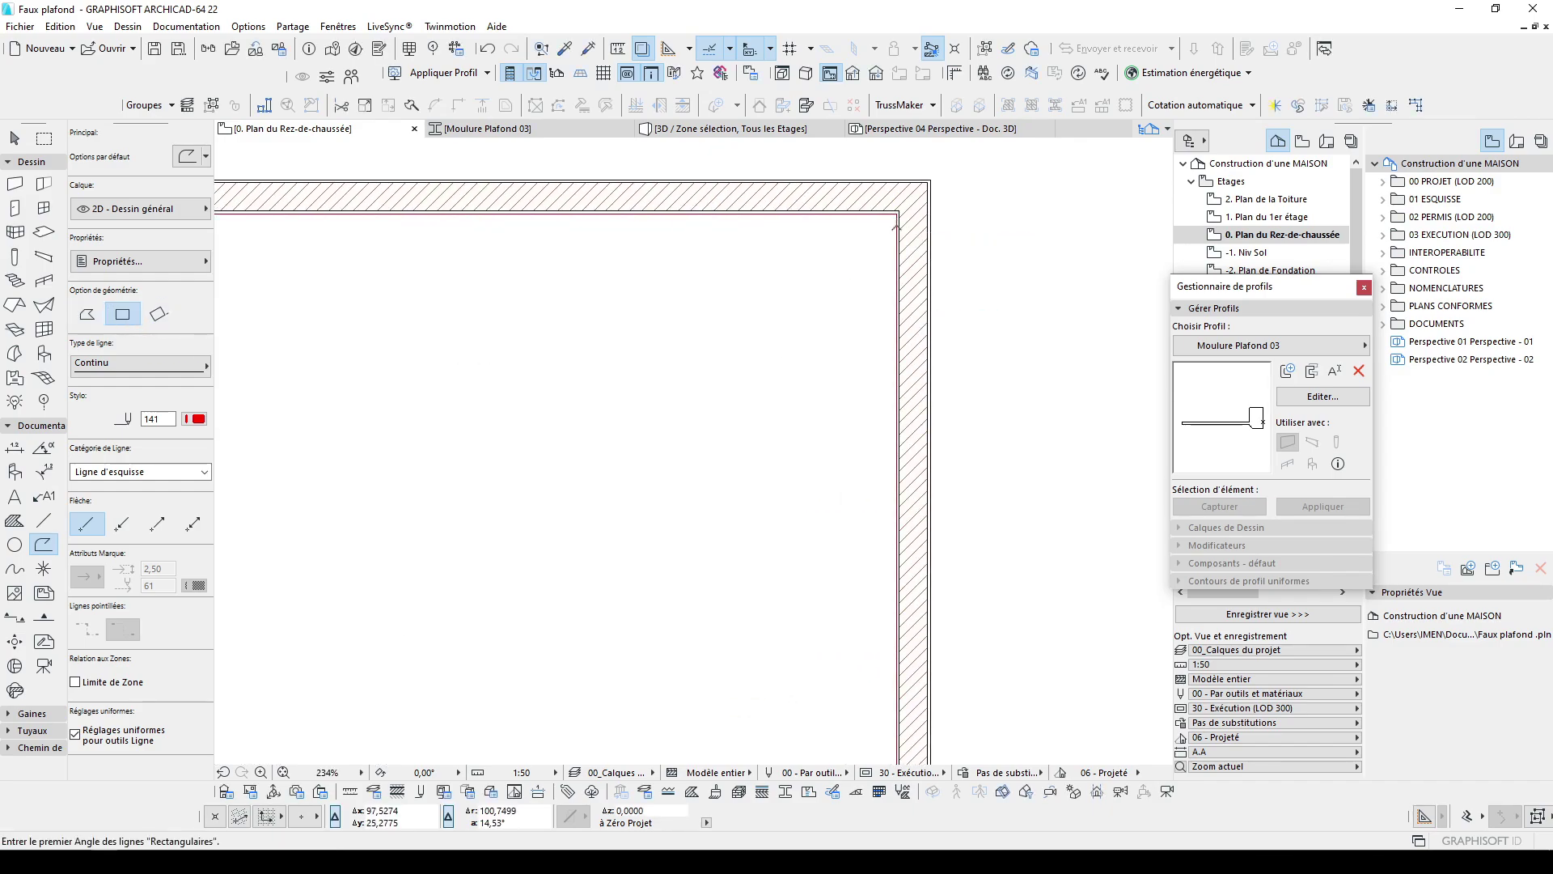
pyautogui.press('Escape')
# Shift the rectangle's lower edge to line up with the open ends of the side walls
pyautogui.click(896, 242)
pyautogui.scroll(-3, 884, 265)
pyautogui.moveTo(801, 744); pyautogui.dragTo(856, 590, button='middle')
pyautogui.click(865, 626)
pyautogui.moveTo(930, 157); pyautogui.dragTo(907, 350, button='middle')
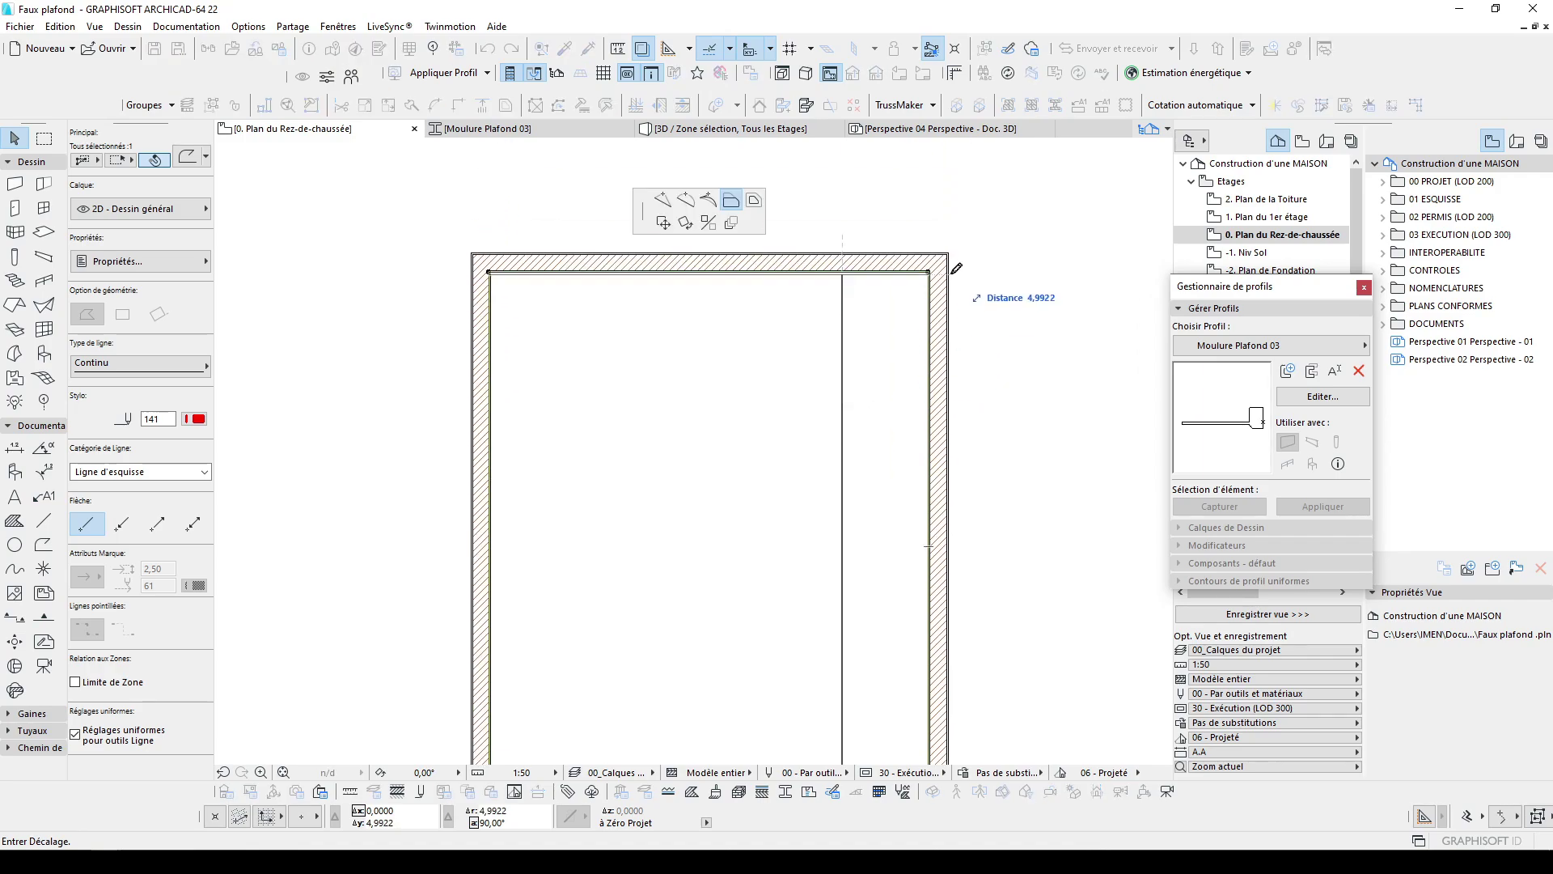
pyautogui.scroll(-1, 929, 271)
pyautogui.click(812, 718)
pyautogui.moveTo(811, 718)
pyautogui.mouseDown(button='middle')
pyautogui.moveTo(776, 687)
pyautogui.moveTo(827, 729)
pyautogui.mouseUp(button='middle')
pyautogui.press('Escape')
# Offset a copy of the whole rectangle 1,0000 inward to outline the central ceiling frame
pyautogui.click(898, 340)
pyautogui.click(896, 340)
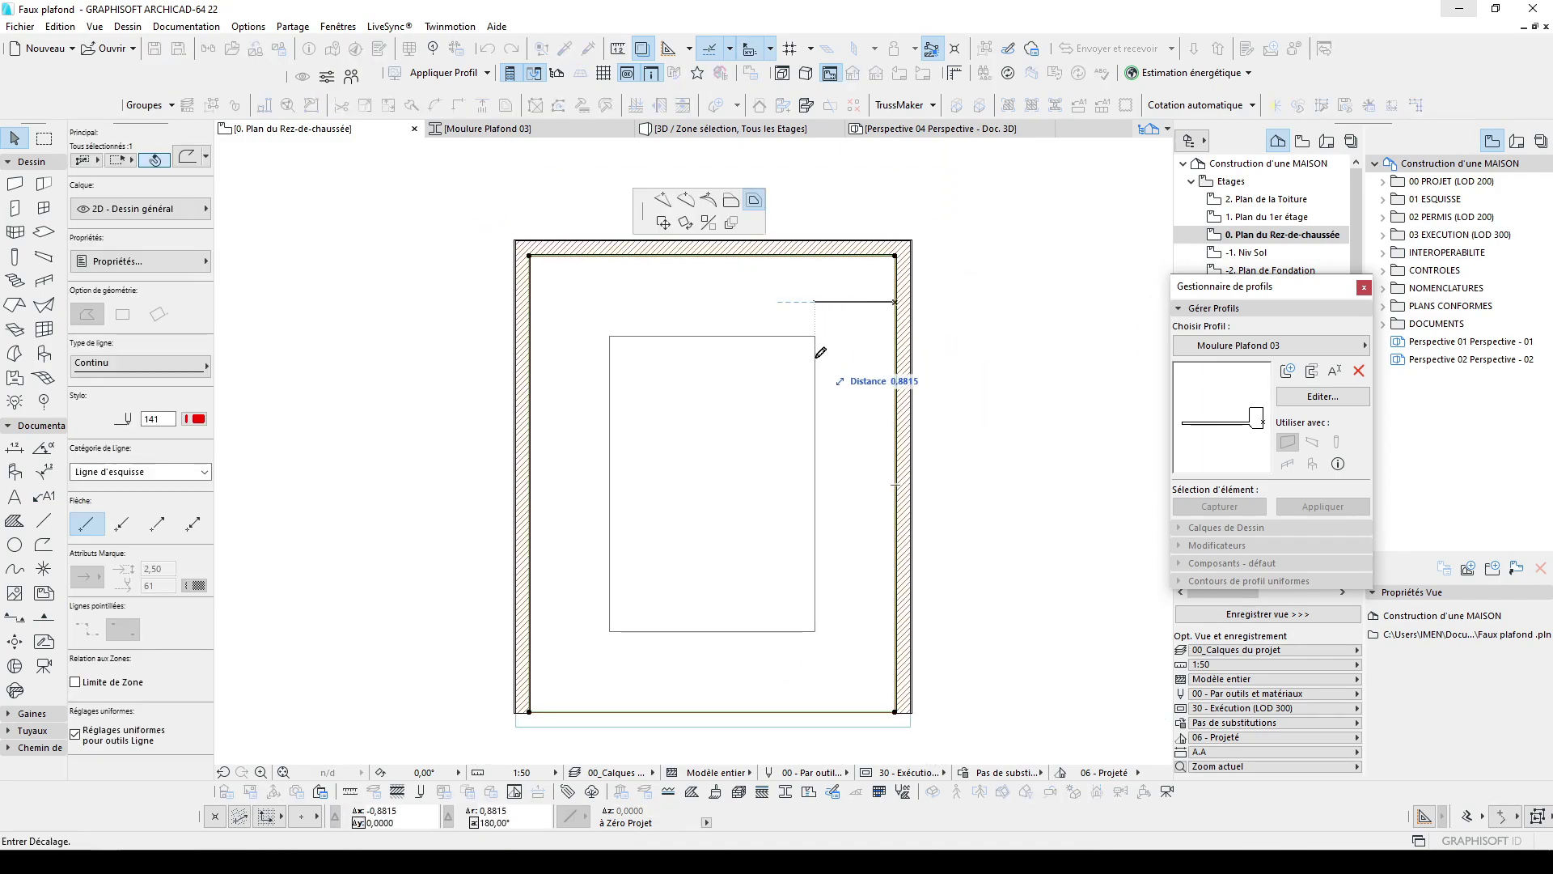
pyautogui.press('Escape')
pyautogui.click(807, 331)
# Draw a 1,0000 vertical line from the inner rectangle's upper midpoint to the wall and copy it to both upper corners
pyautogui.keyDown('alt'); pyautogui.click(805, 347); pyautogui.keyUp('alt')
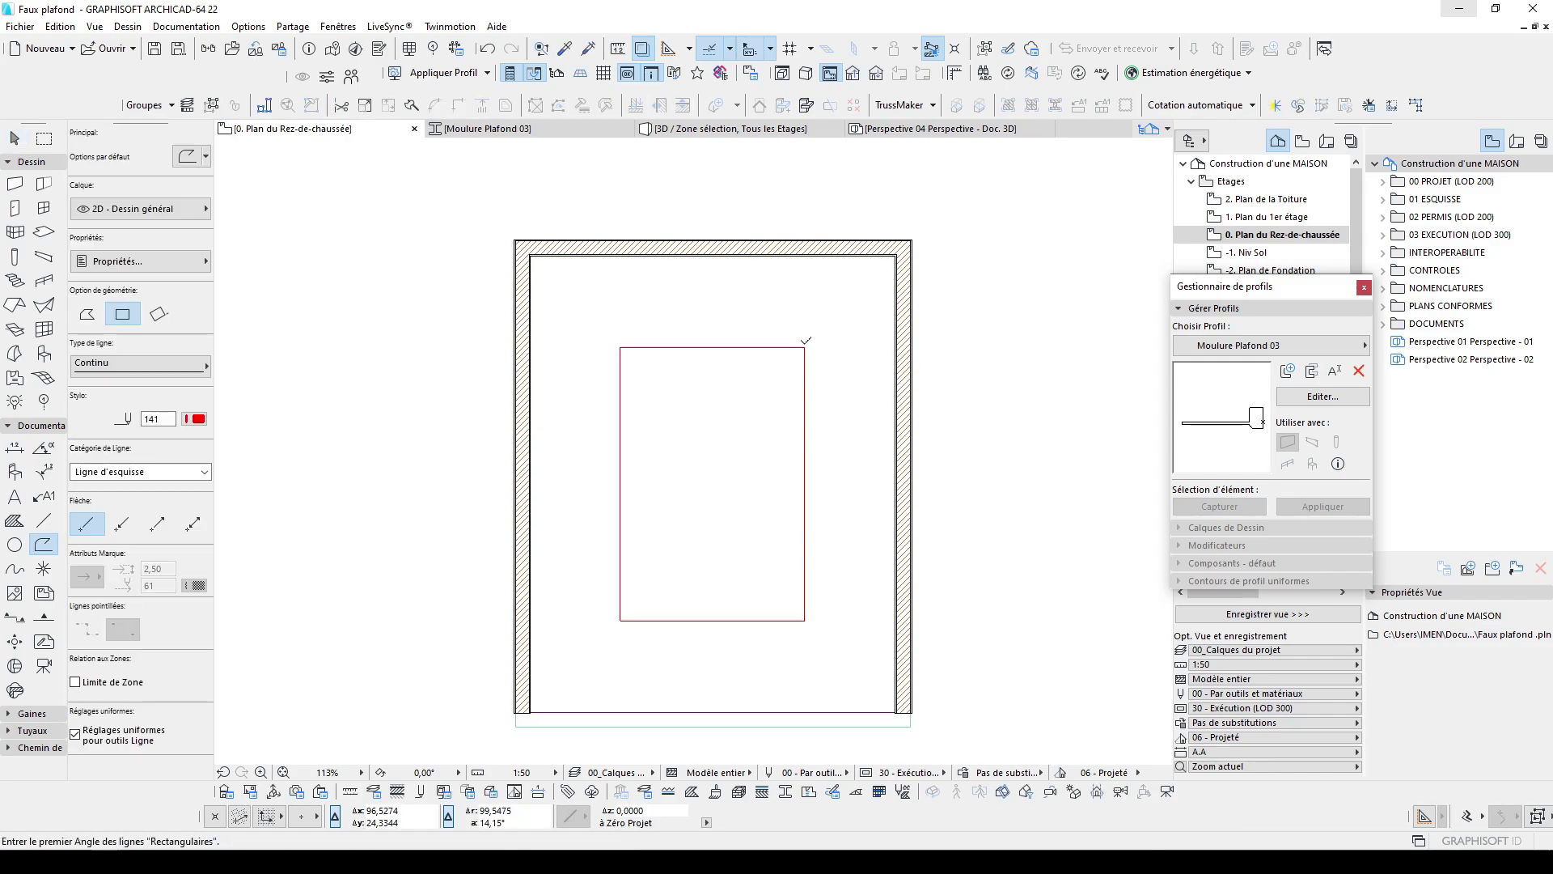
pyautogui.click(712, 348)
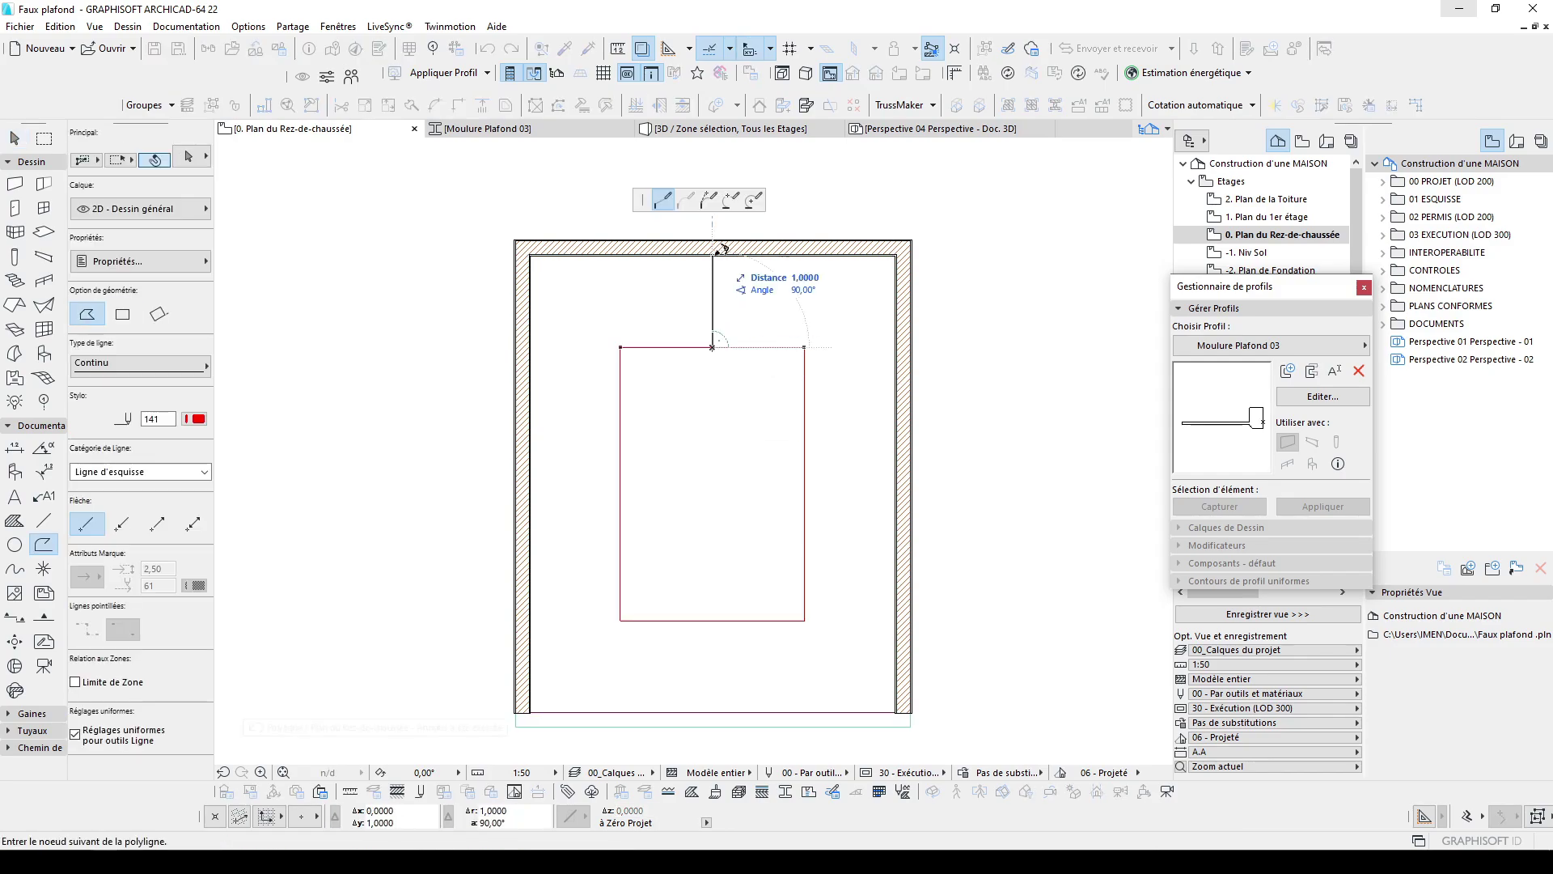
pyautogui.doubleClick(712, 255)
pyautogui.keyDown('shift'); pyautogui.click(712, 347); pyautogui.keyUp('shift')
pyautogui.hotkey('ctrl', 'shift', 'd')
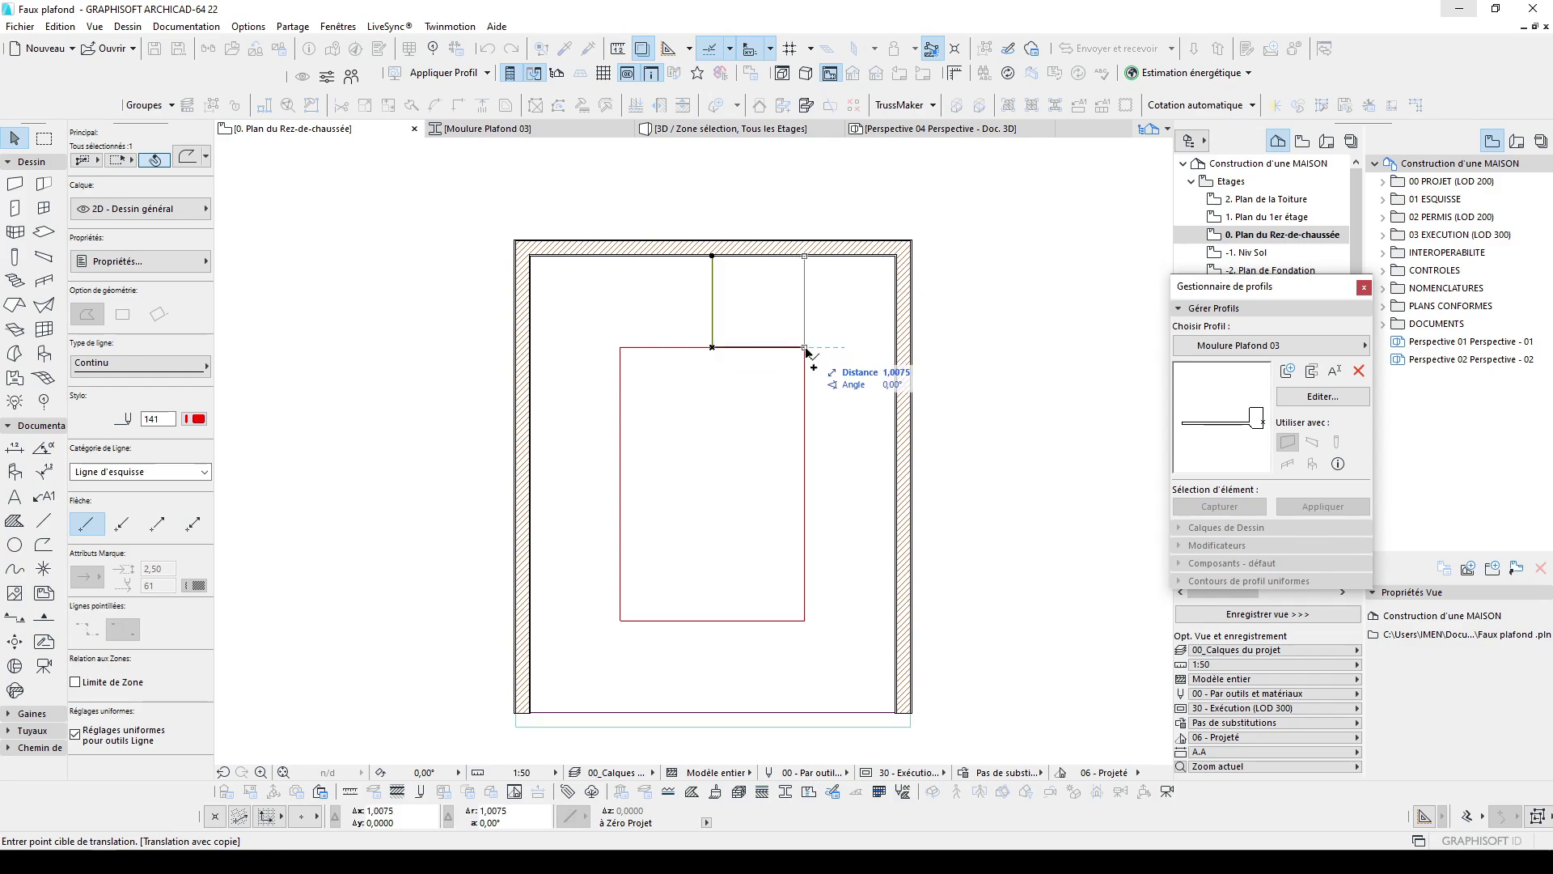
pyautogui.click(807, 350)
pyautogui.doubleClick(620, 349)
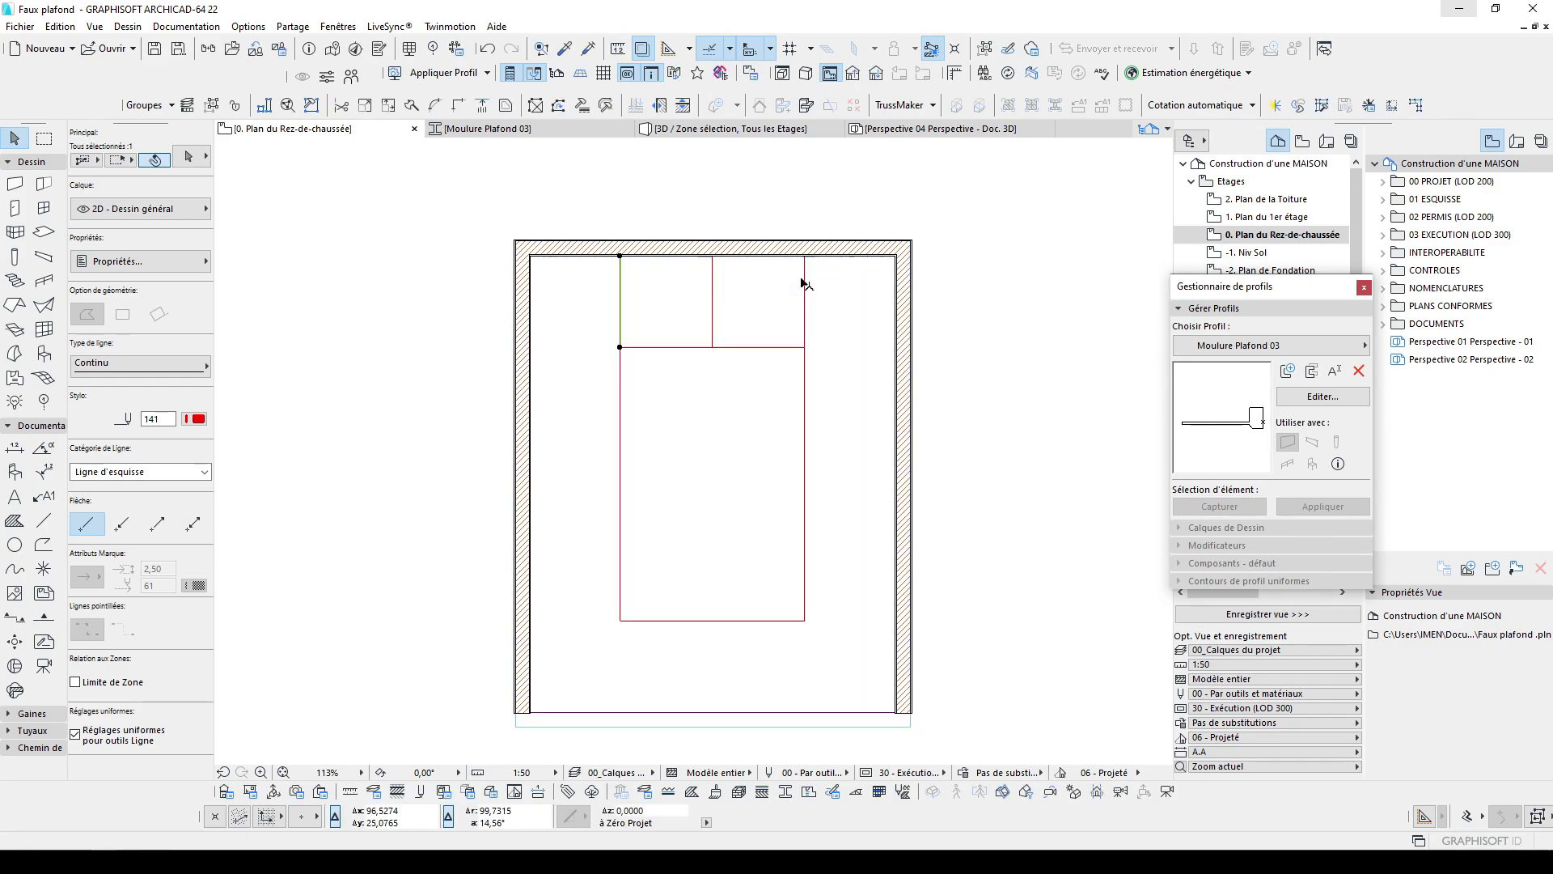
# Mirror a copy of the three vertical lines to the lower side about the inner rectangle's horizontal mid-axis
pyautogui.hotkey('ctrl', 'shift', 'm')
pyautogui.click(804, 485)
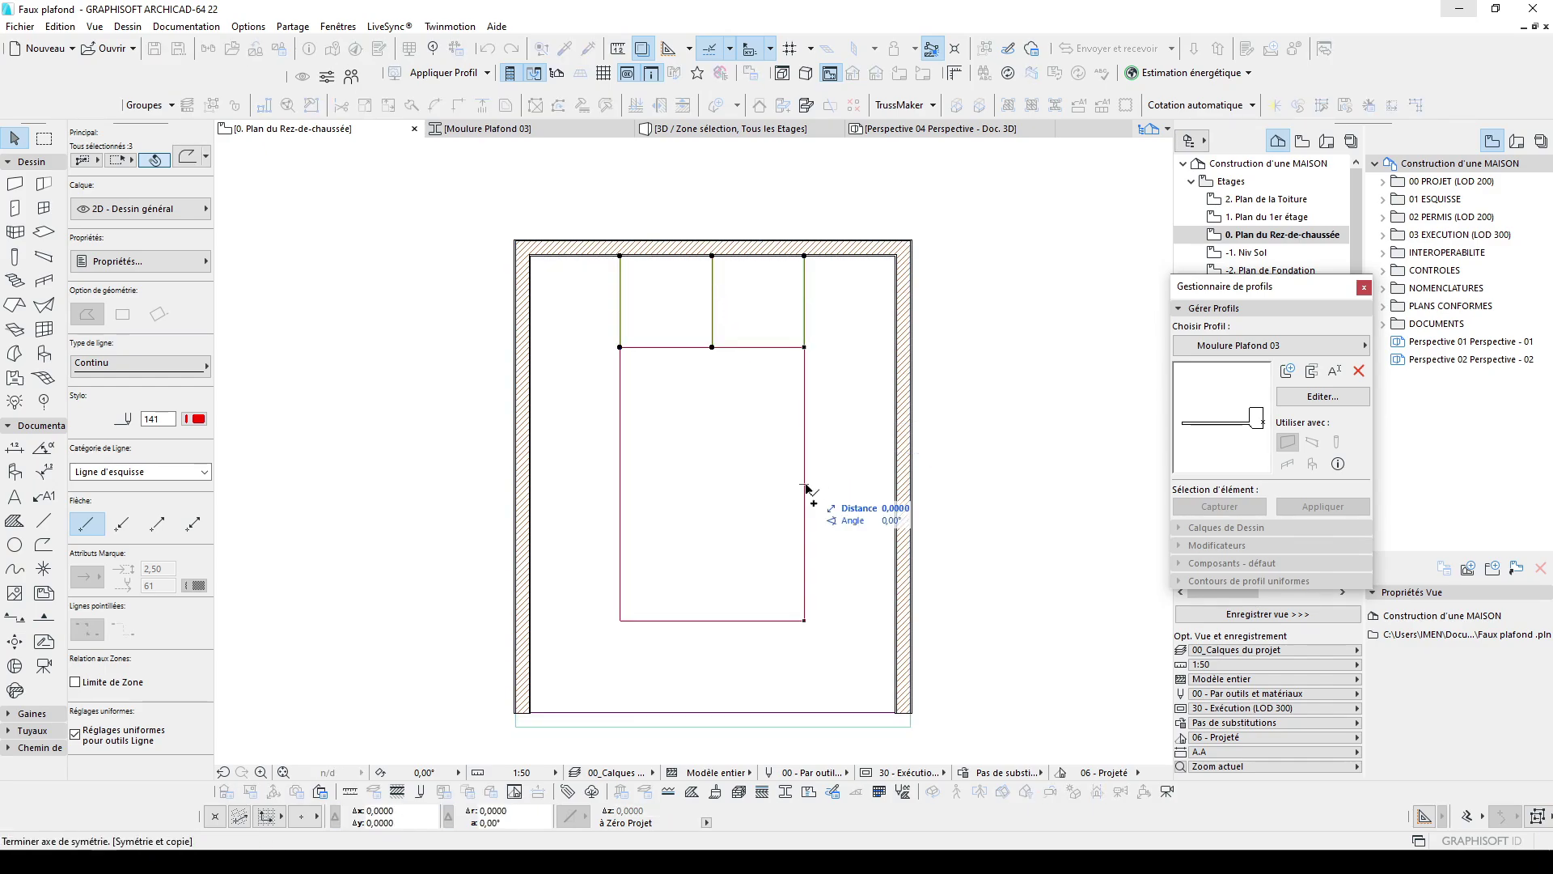
pyautogui.click(692, 484)
# Draw a 1,0000 horizontal line from the inner rectangle's upper-right corner to the right wall
pyautogui.keyDown('alt'); pyautogui.click(811, 328); pyautogui.keyUp('alt')
pyautogui.keyDown('alt'); pyautogui.click(805, 327); pyautogui.keyUp('alt')
pyautogui.click(806, 347)
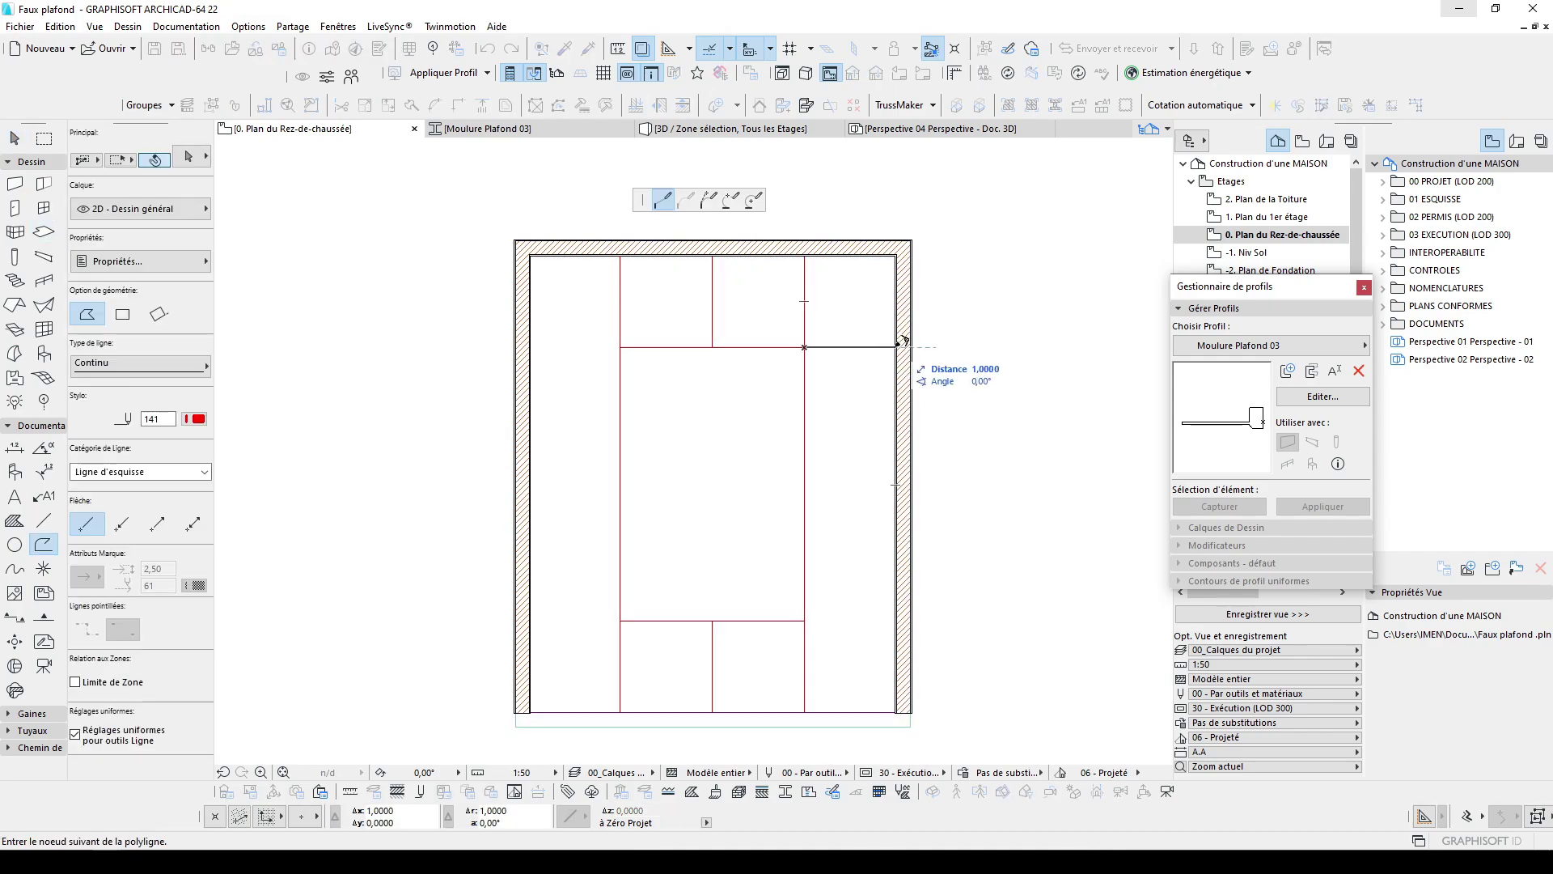
pyautogui.doubleClick(895, 347)
pyautogui.press('Escape')
# Mirror copies of the horizontal line to the left side, and of both upper lines to the lower corners
pyautogui.click(878, 349)
pyautogui.hotkey('ctrl', 'shift', 'm')
pyautogui.click(712, 336)
pyautogui.click(720, 396)
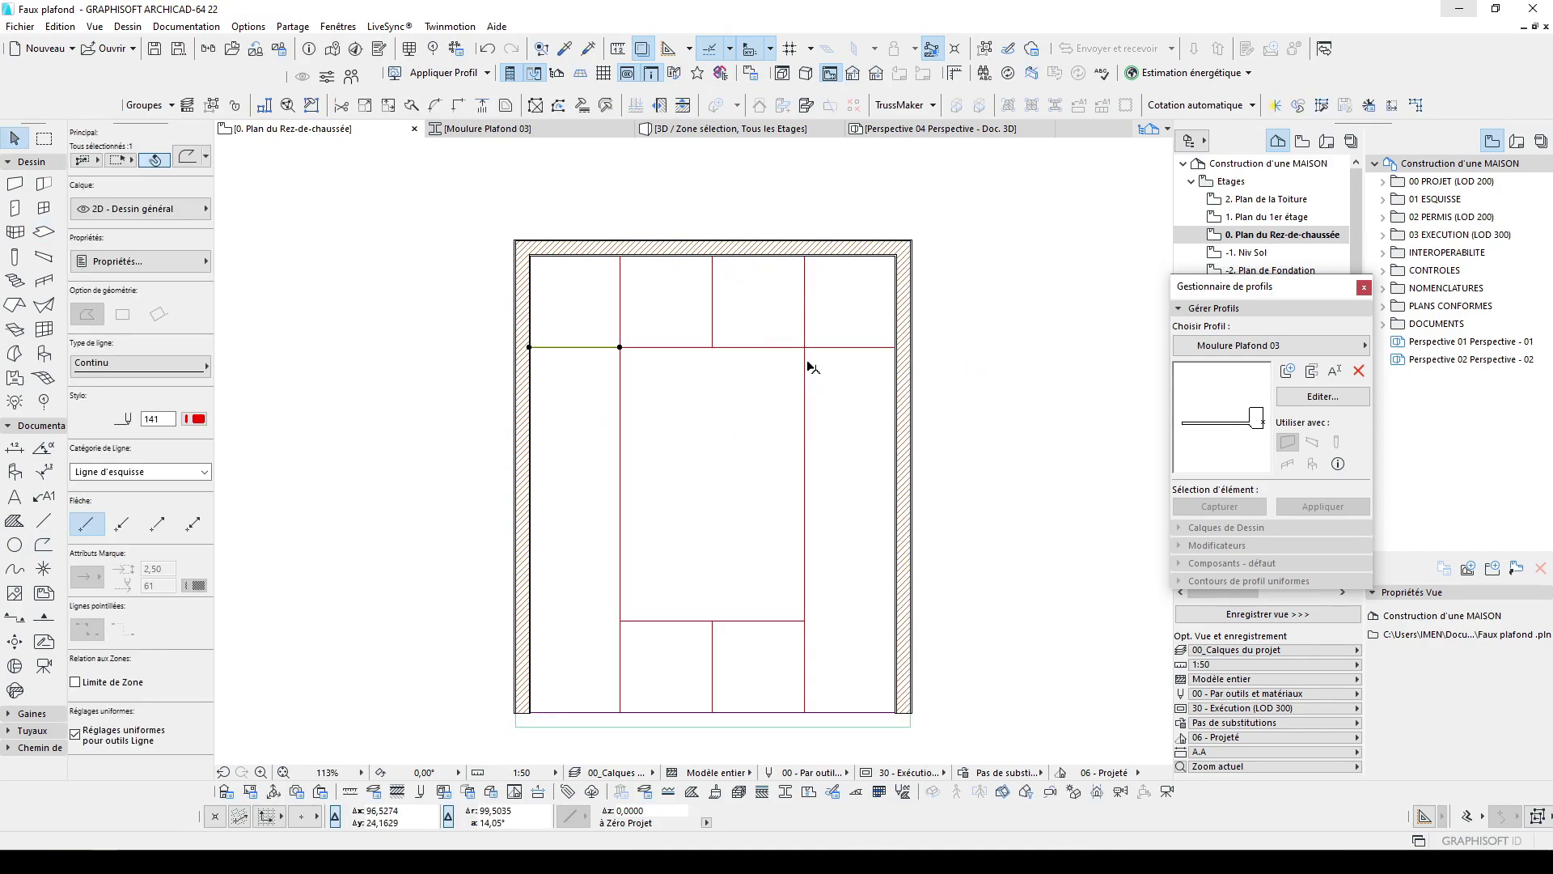
pyautogui.click(752, 491)
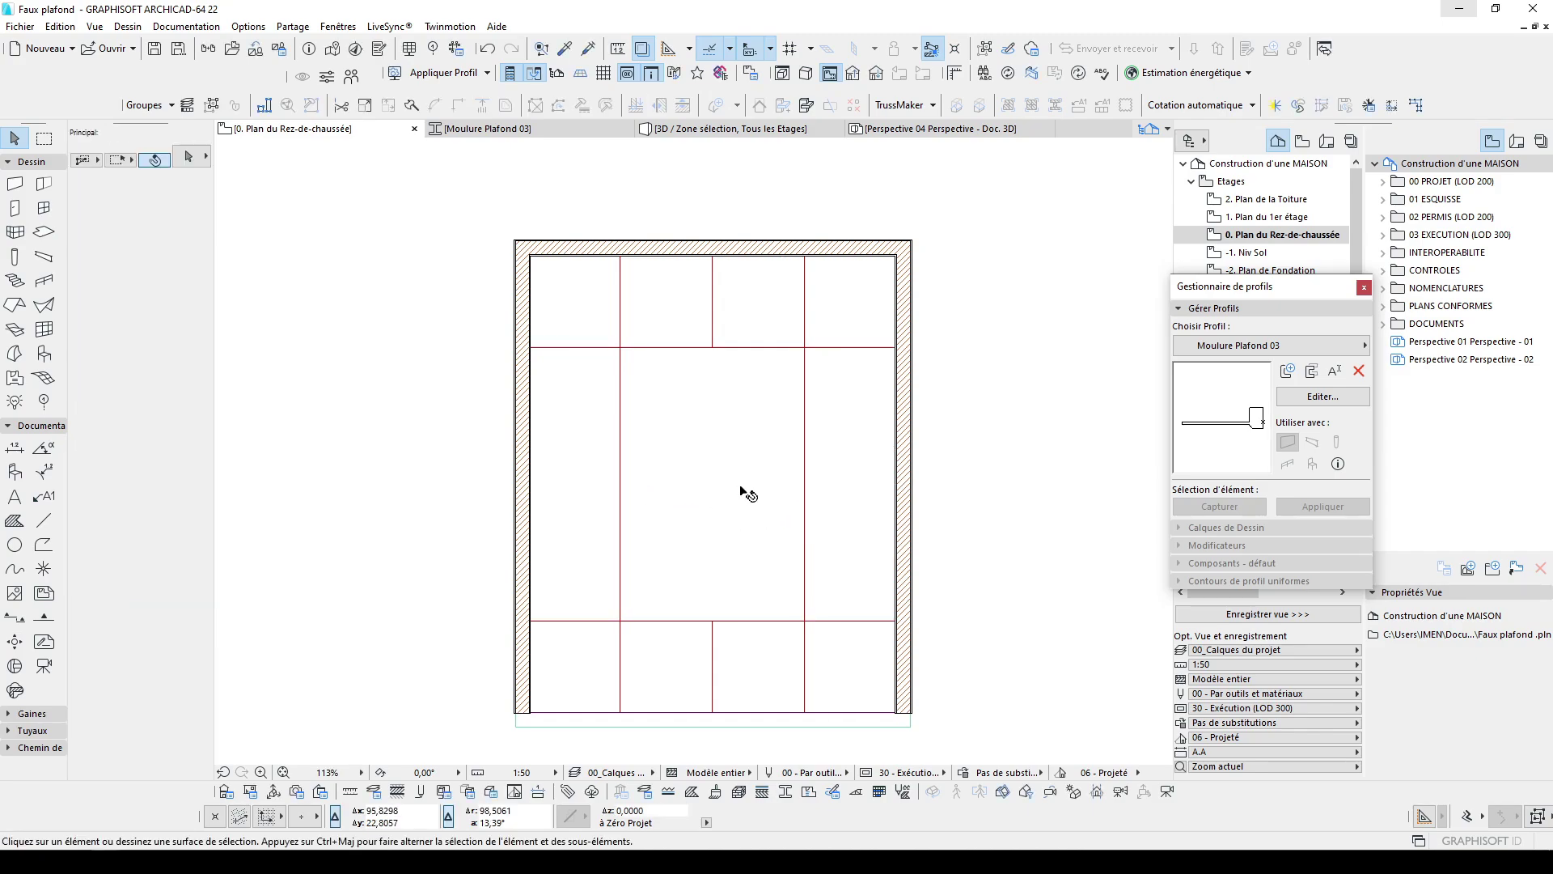
# Examine the ceiling beams and moulded frames in the reference photo of the empty room with the chandelier
pyautogui.scroll(-3, 745, 518)
pyautogui.scroll(-2, 760, 569)
pyautogui.scroll(5, 769, 312)
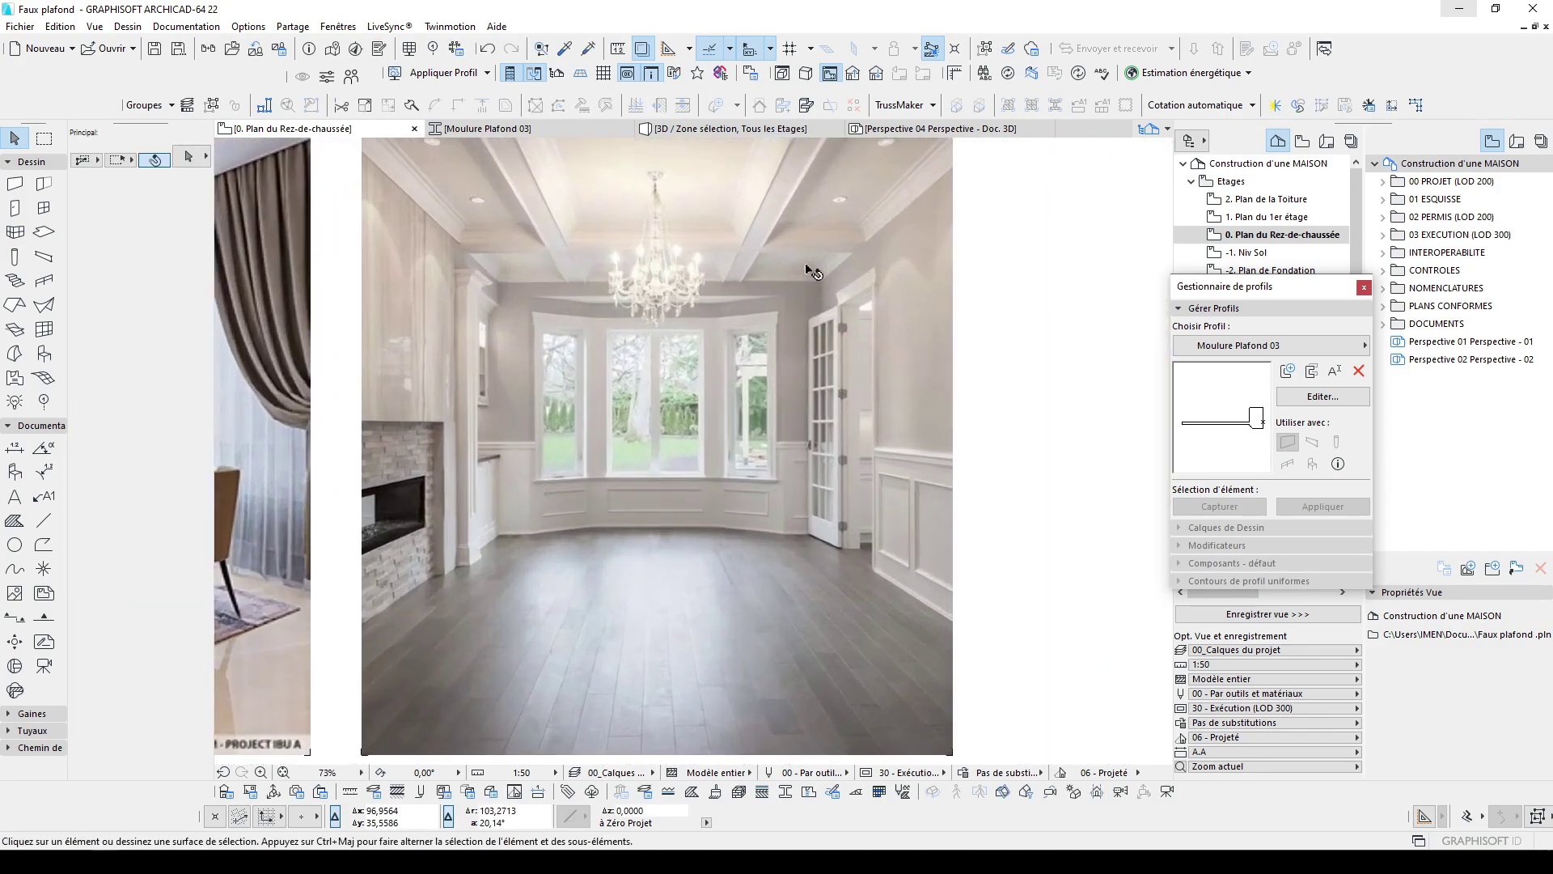
pyautogui.moveTo(855, 156); pyautogui.dragTo(858, 288, button='middle')
pyautogui.scroll(-3, 486, 183)
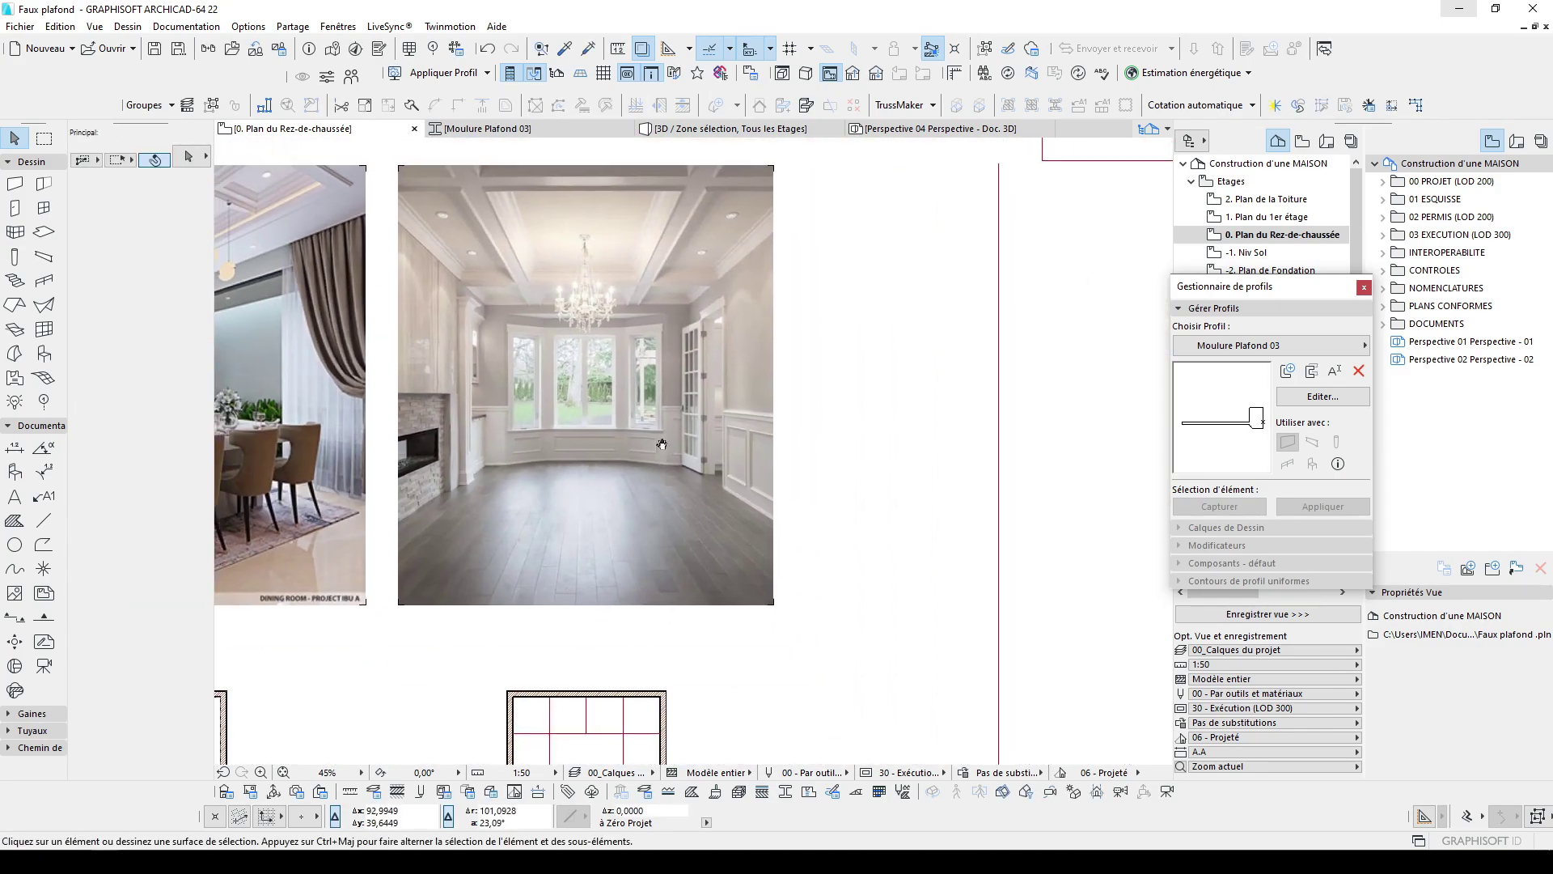
pyautogui.moveTo(674, 620); pyautogui.dragTo(833, 368, button='middle')
pyautogui.scroll(5, 773, 600)
pyautogui.moveTo(773, 599); pyautogui.dragTo(762, 619, button='middle')
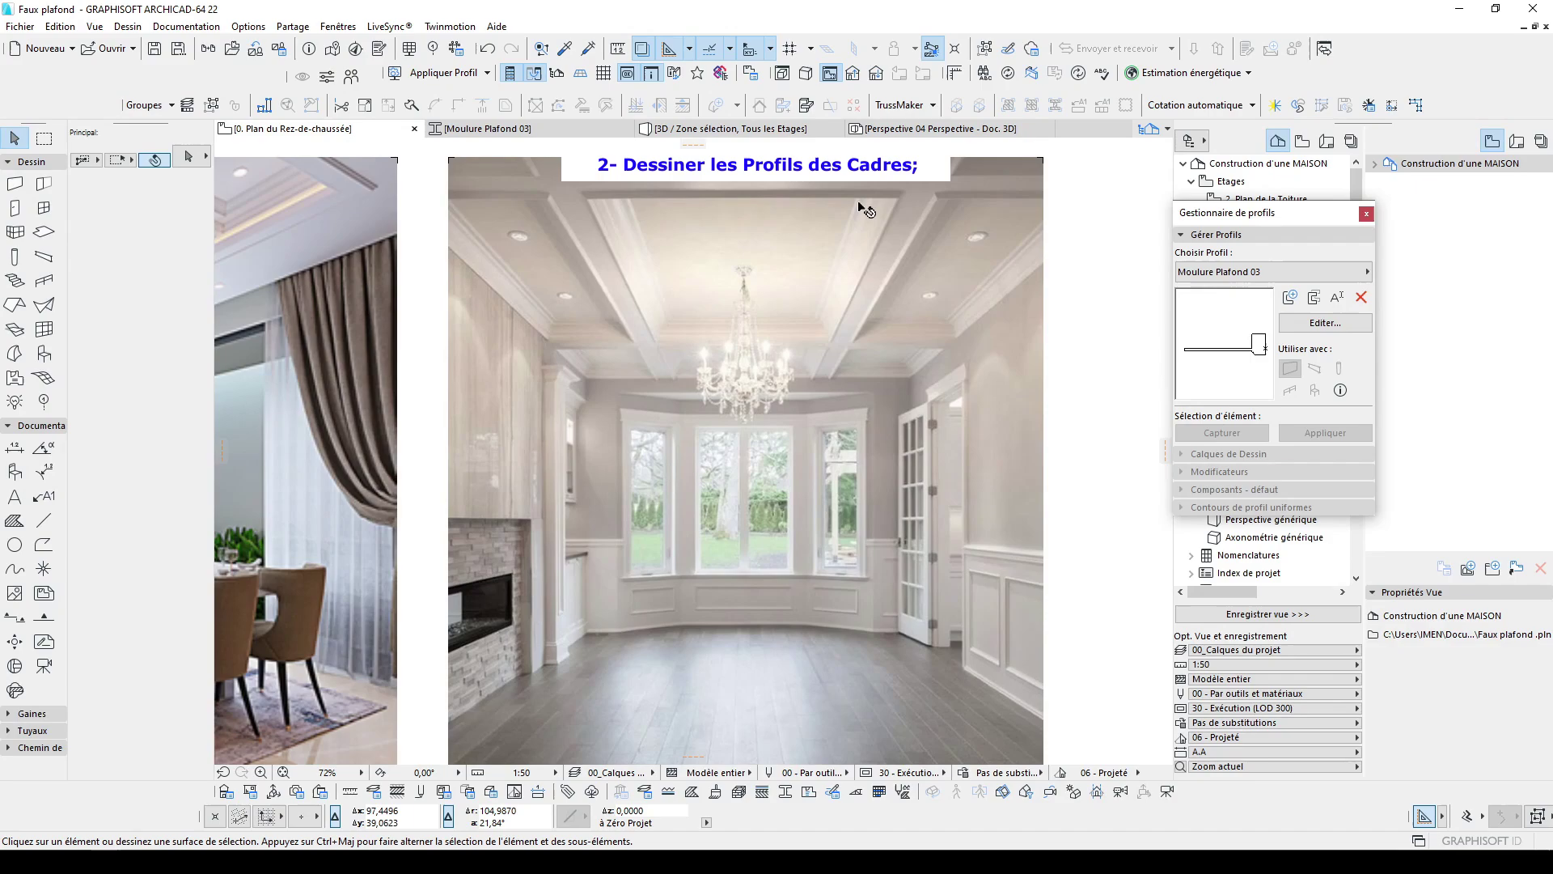
# Draw a polyline outline of the half beam profile with a stepped, curved moulding edge, including a 0,02 segment at 90°
pyautogui.scroll(3, 864, 209)
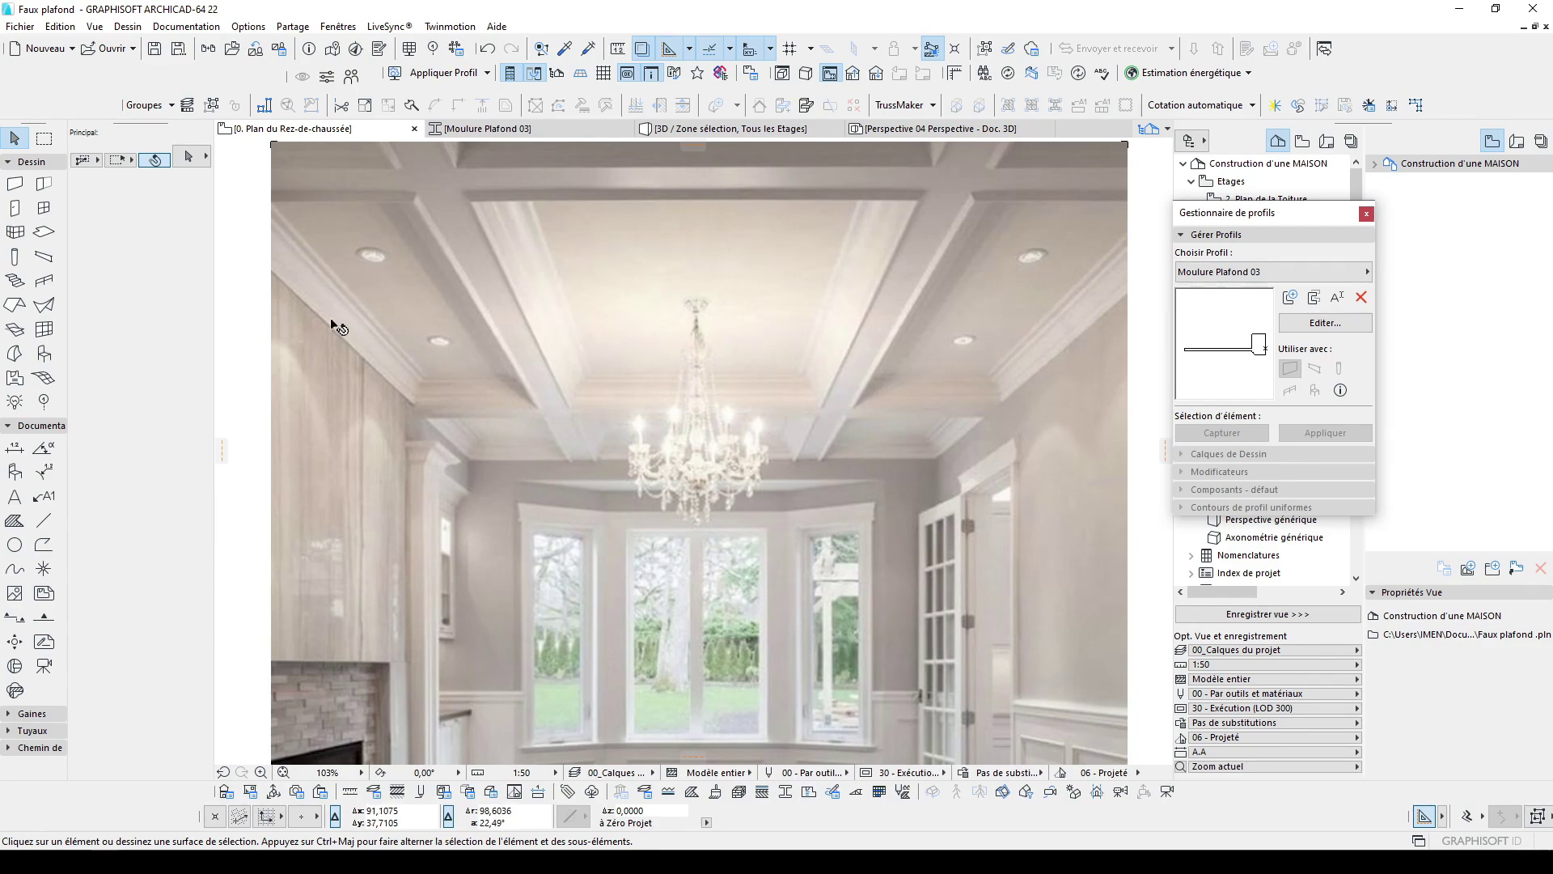
pyautogui.scroll(-10, 676, 495)
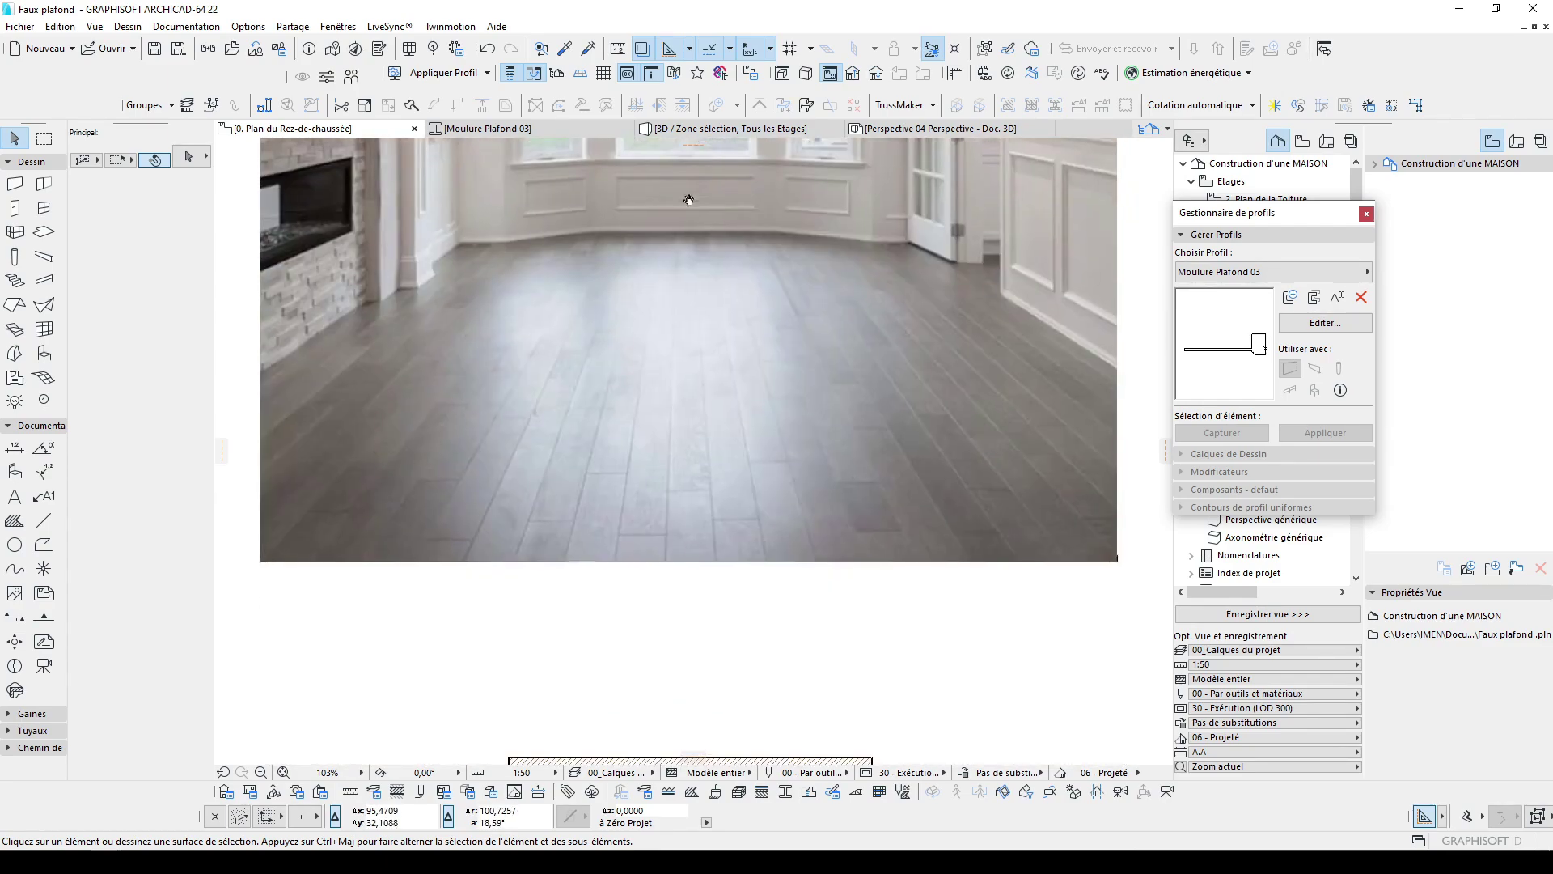
pyautogui.moveTo(662, 652); pyautogui.dragTo(657, 534, button='middle')
pyautogui.scroll(2, 648, 388)
pyautogui.scroll(2, 645, 364)
pyautogui.moveTo(679, 403); pyautogui.dragTo(658, 472, button='middle')
pyautogui.scroll(3, 661, 461)
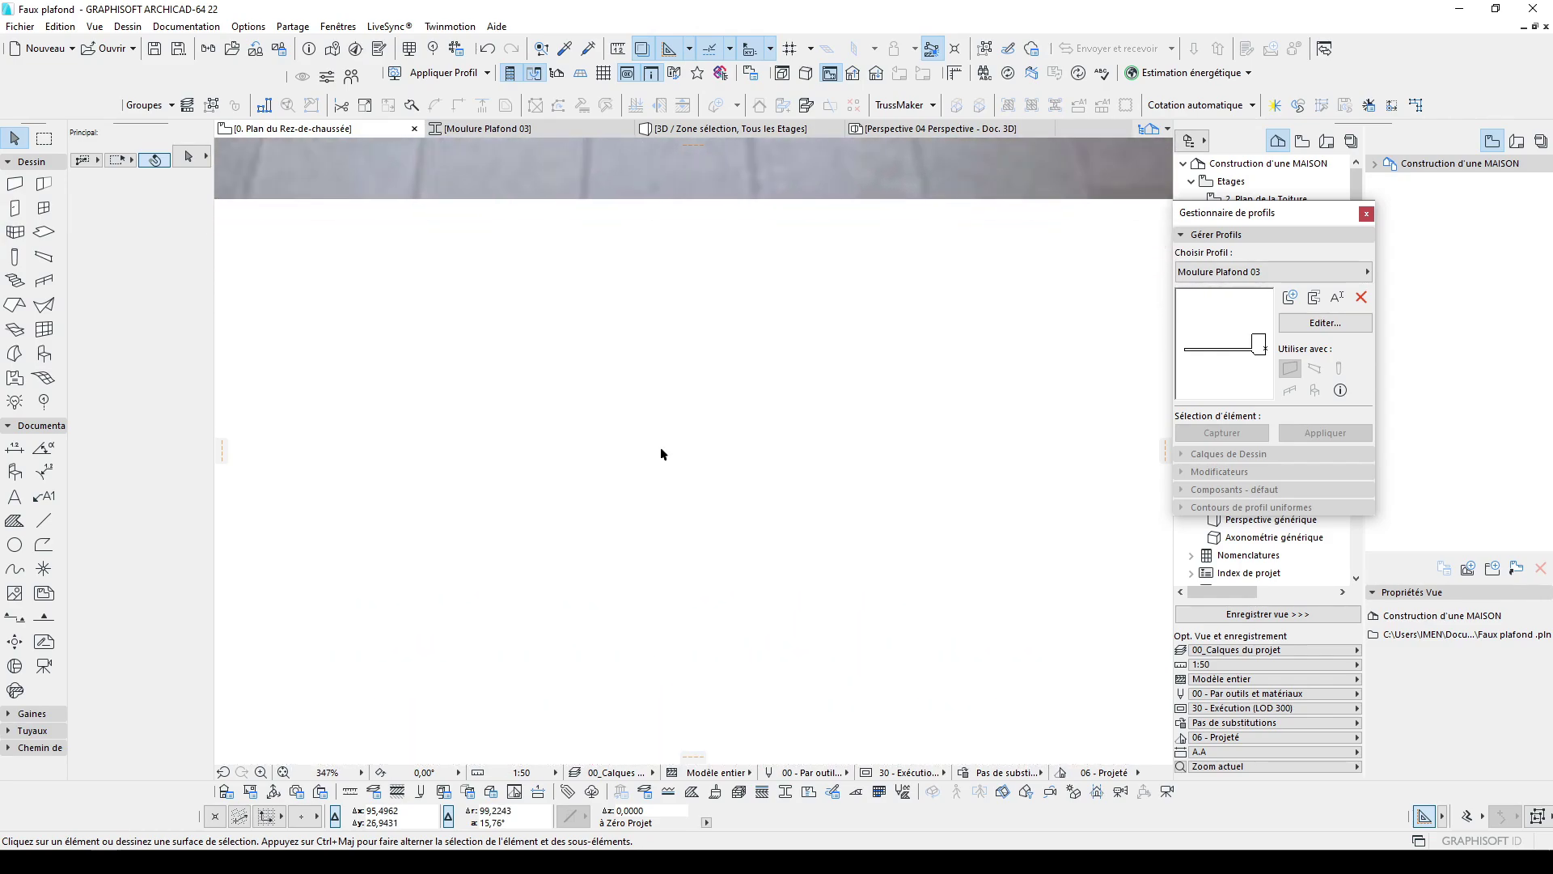
pyautogui.moveTo(701, 403); pyautogui.dragTo(700, 364, button='middle')
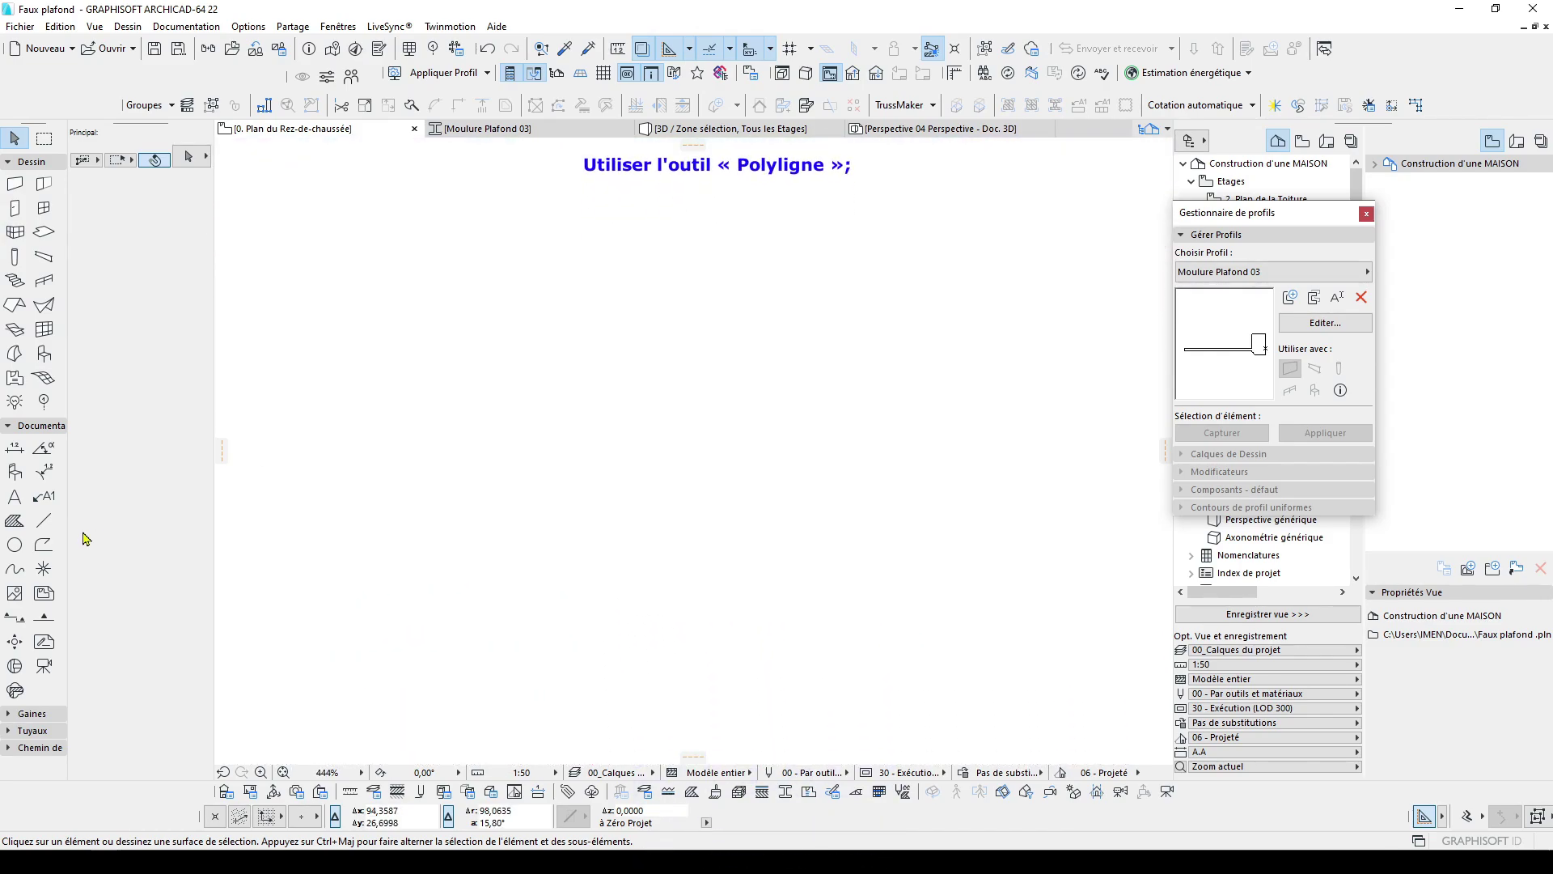
pyautogui.click(35, 550)
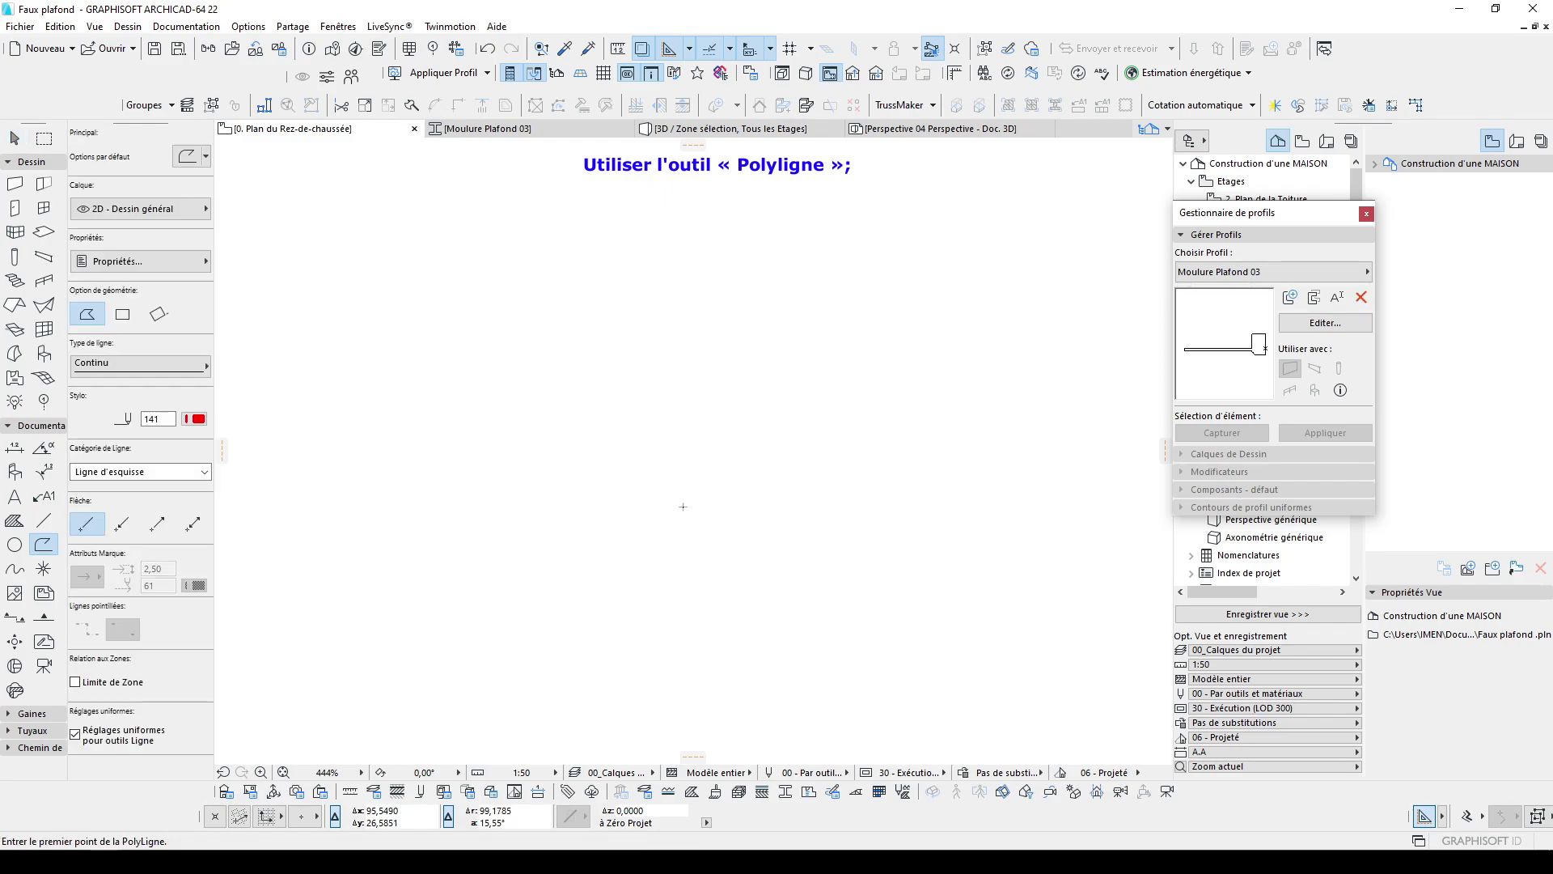
pyautogui.click(855, 446)
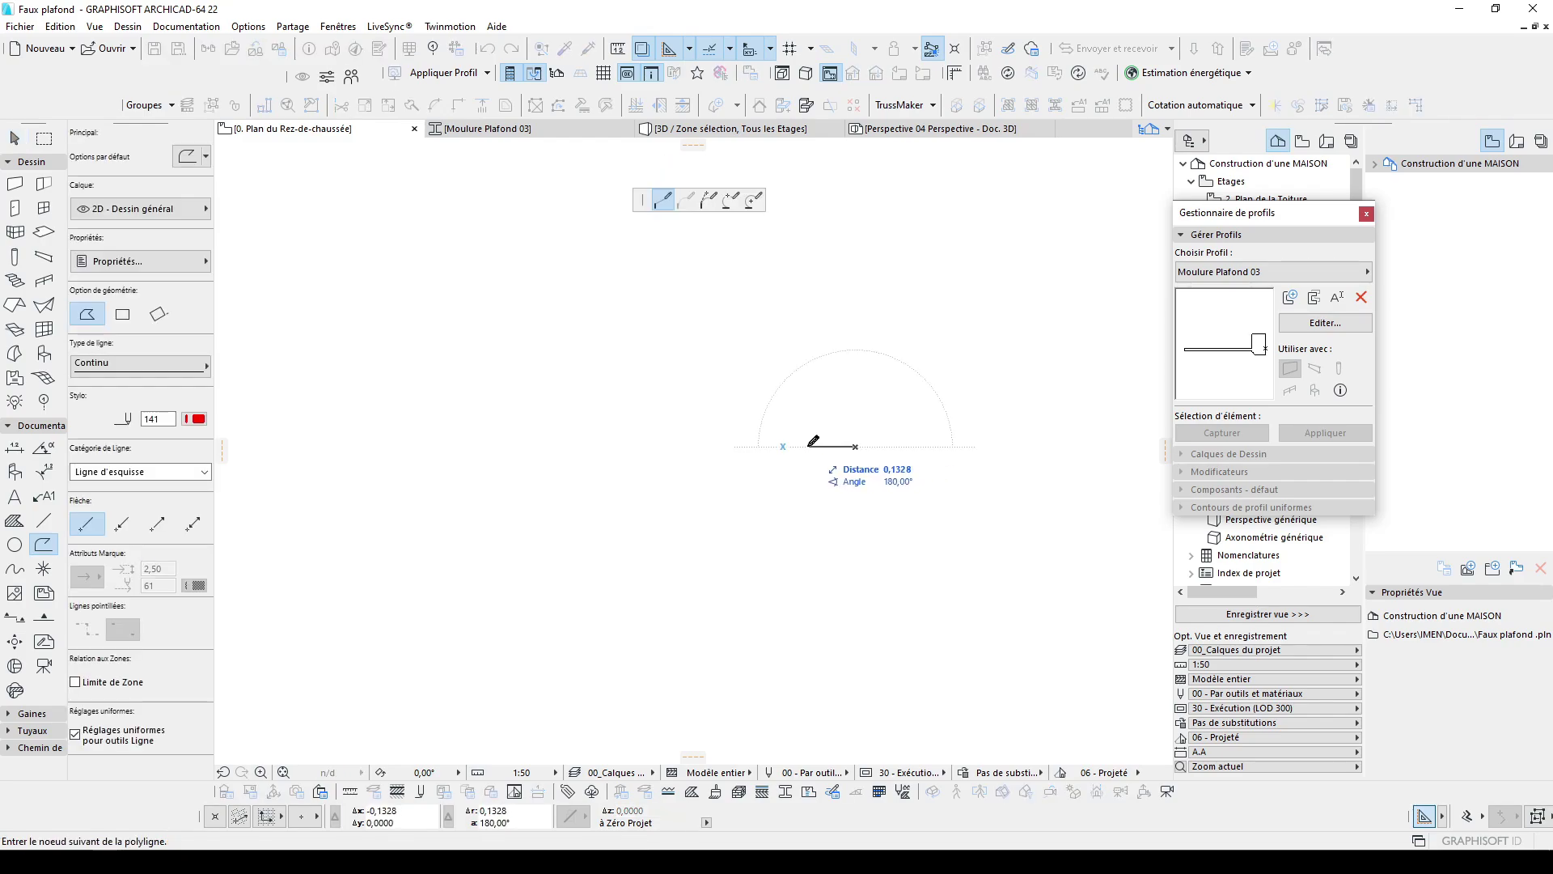
pyautogui.press('Return')
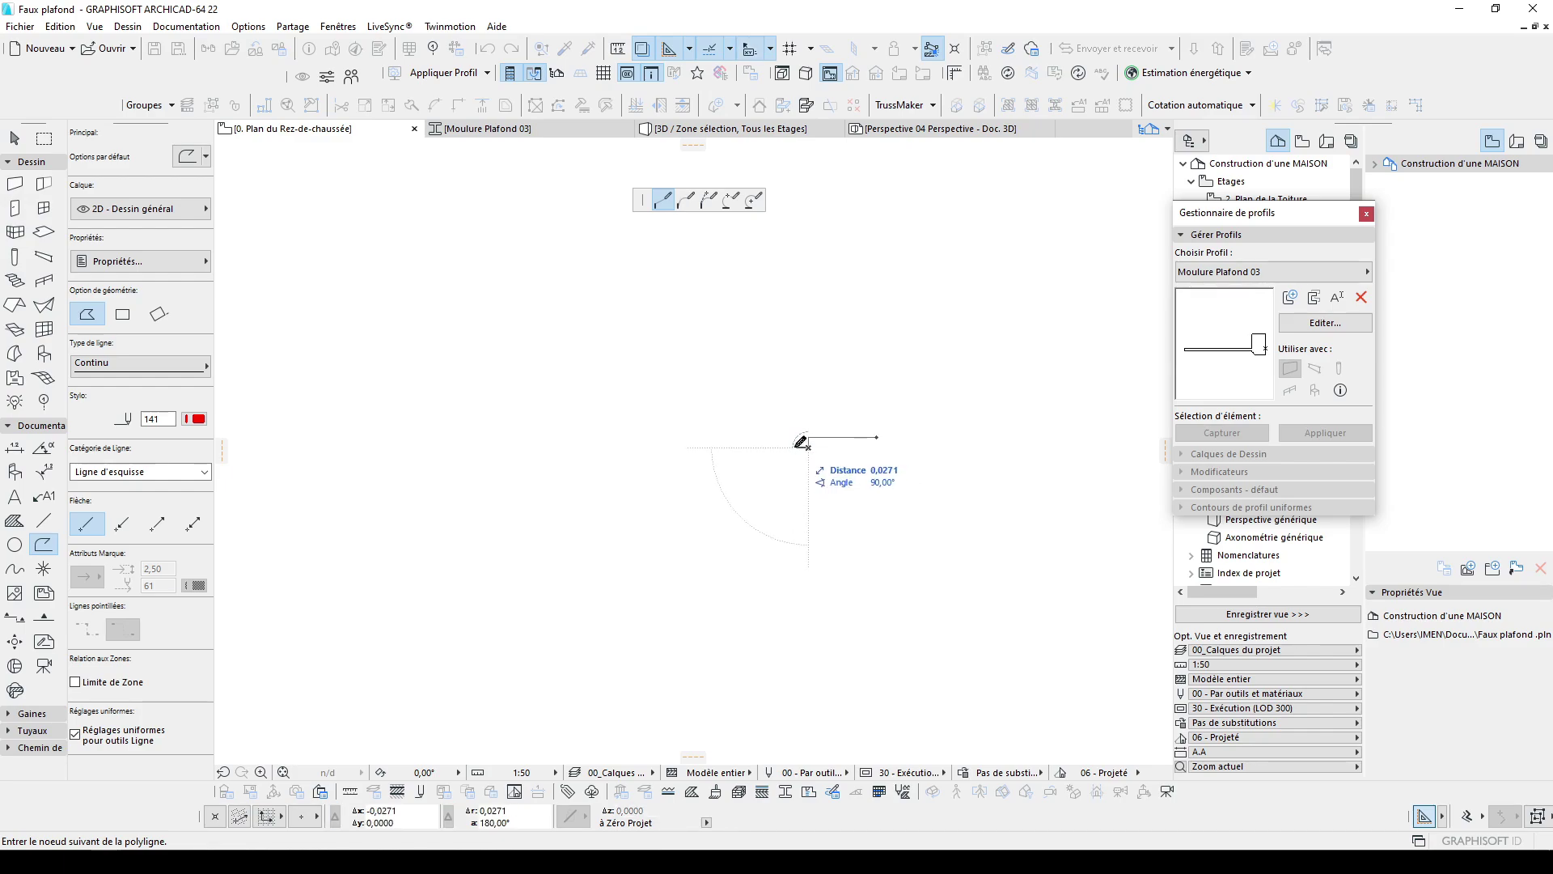
pyautogui.scroll(3, 801, 436)
pyautogui.write(',02')
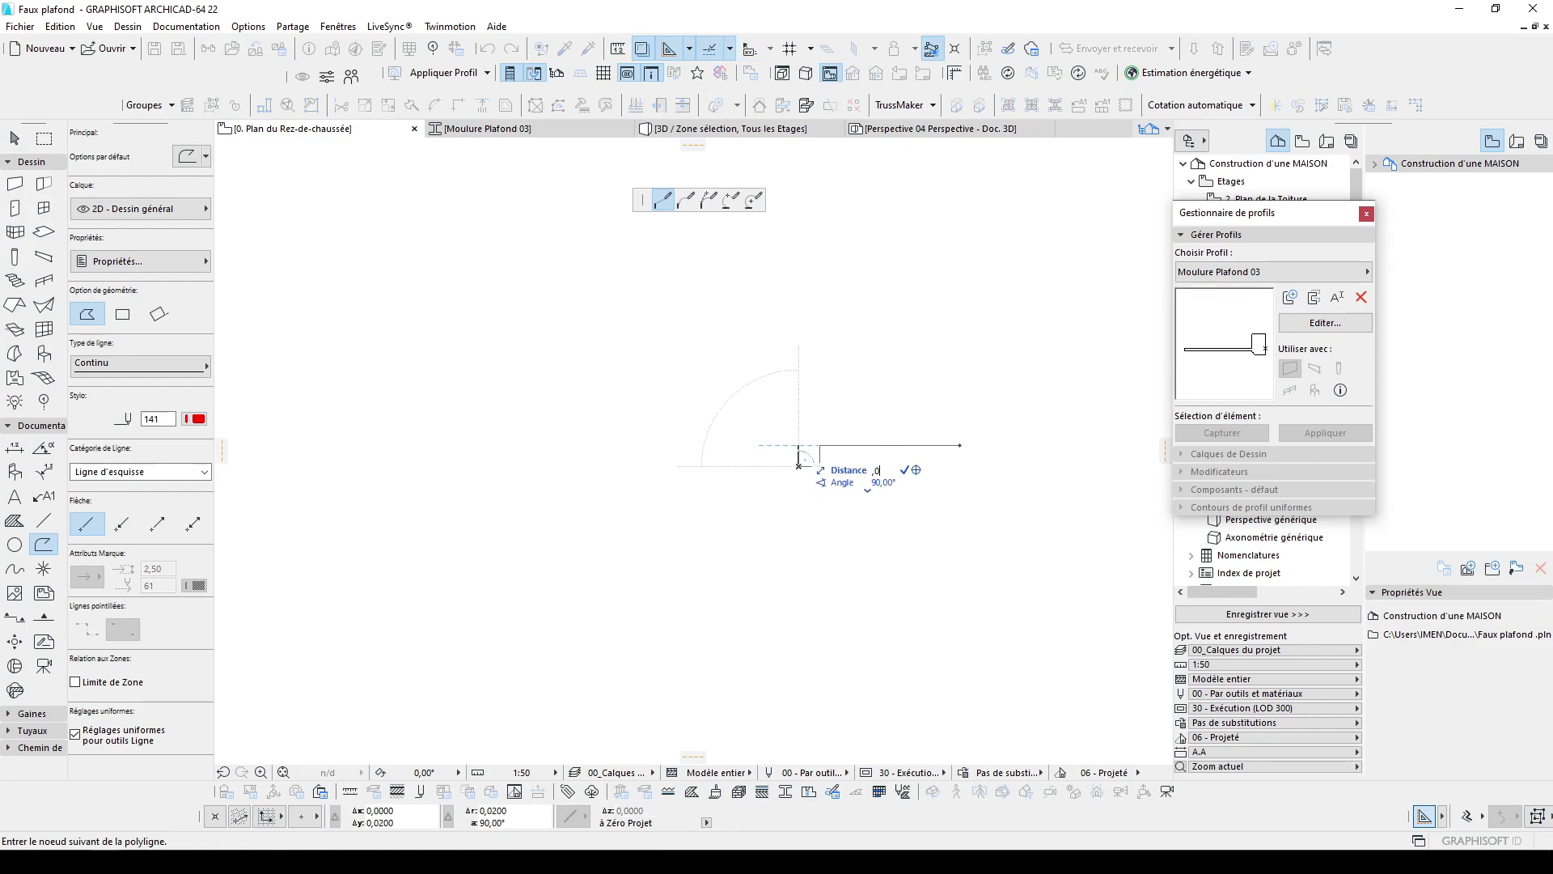
pyautogui.press('Return')
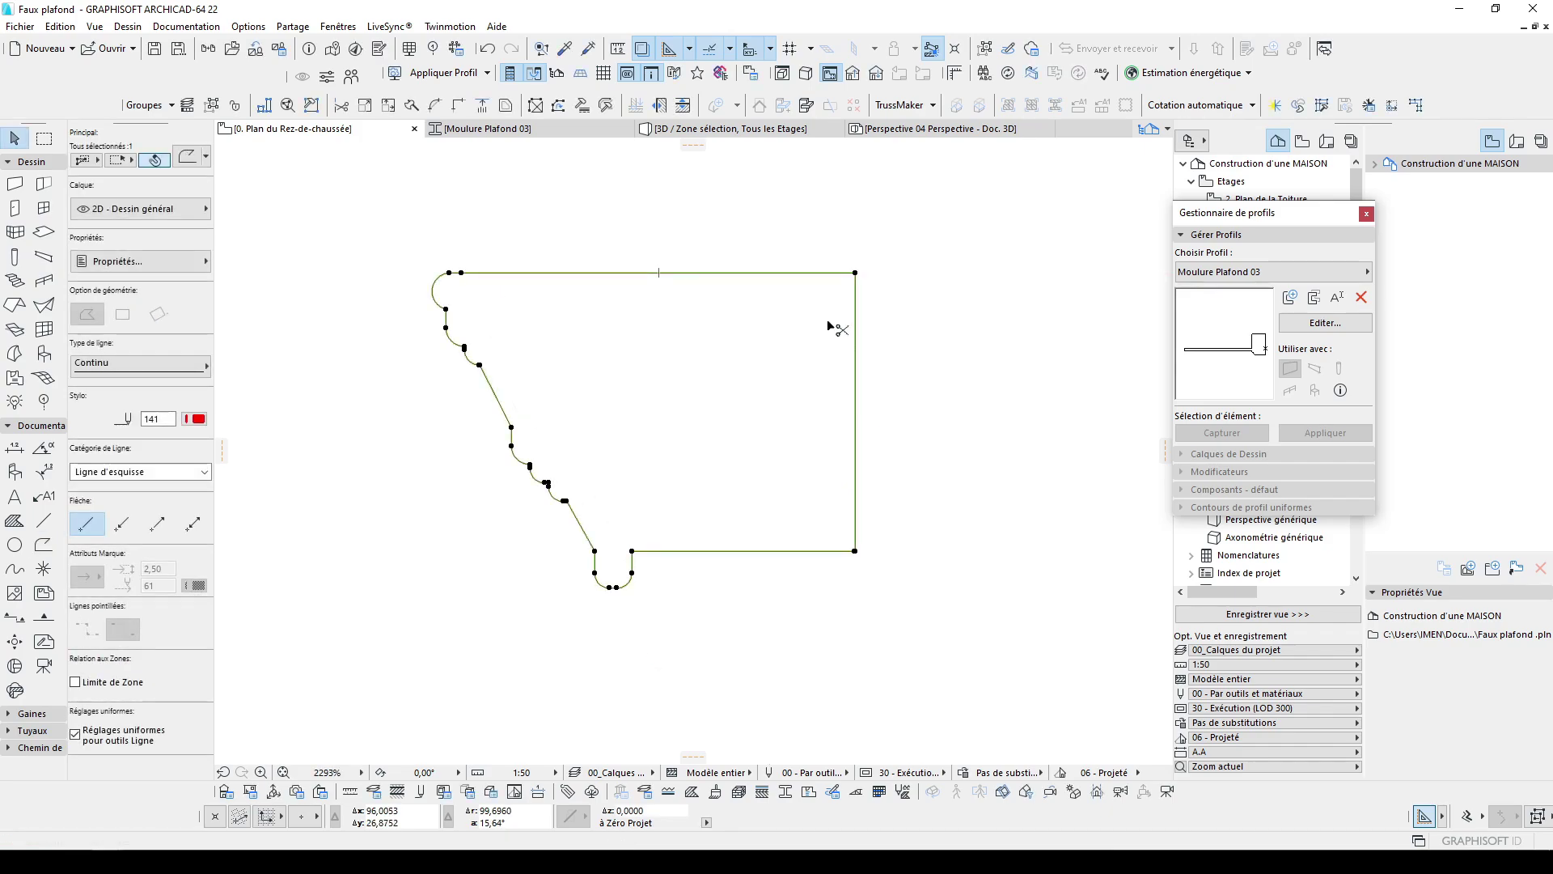
# Mirror a copy of the half profile about its straight vertical edge to outline the full symmetrical beam section
pyautogui.hotkey('ctrl', 'alt', 'm')
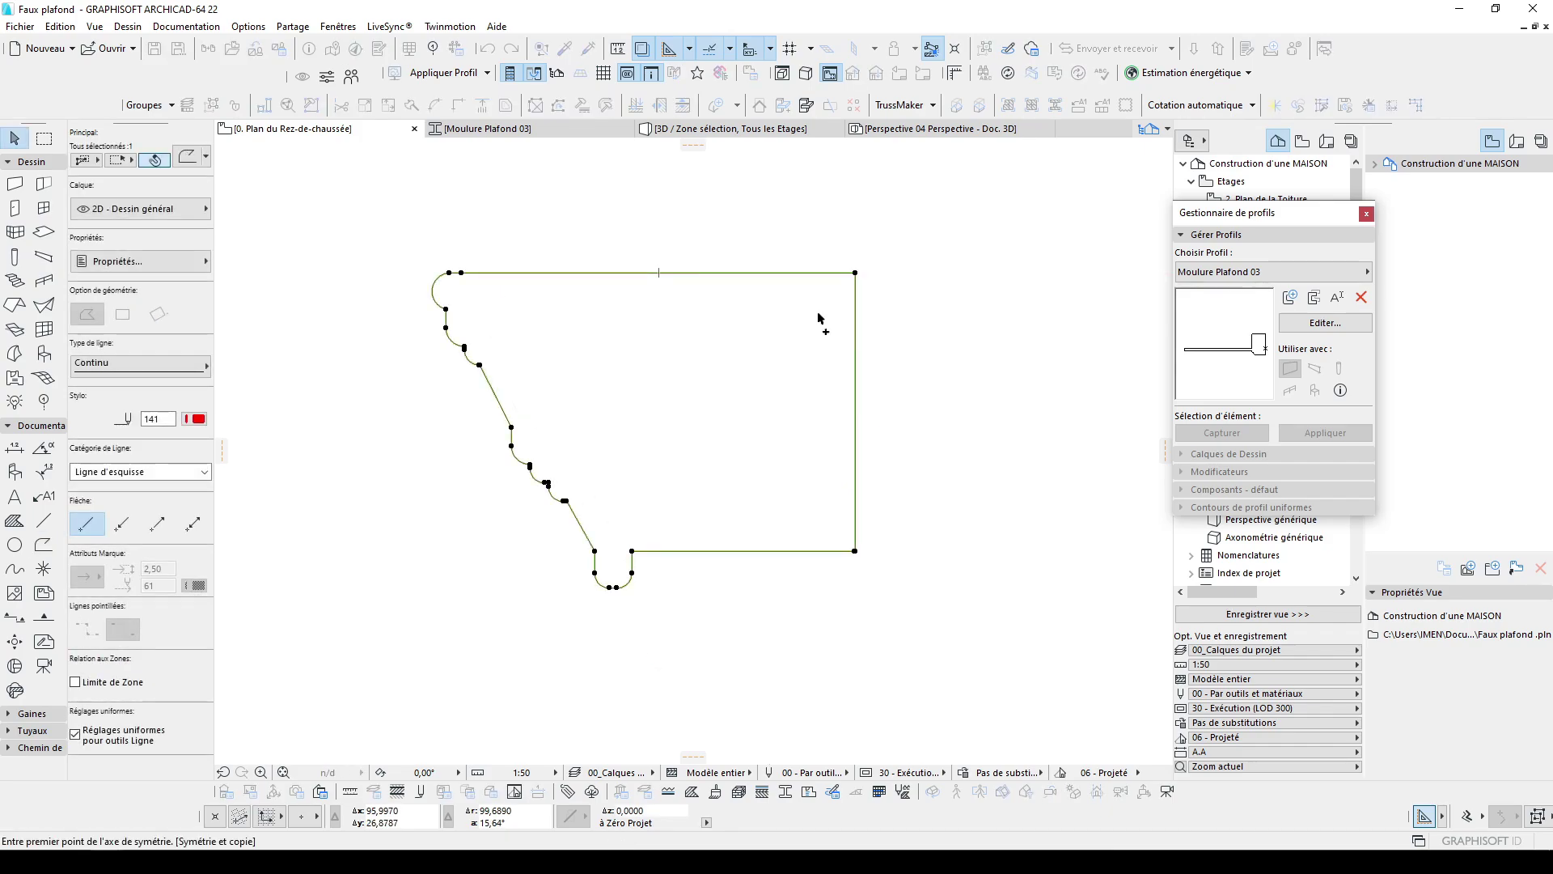
pyautogui.click(856, 274)
pyautogui.click(854, 477)
pyautogui.moveTo(818, 469); pyautogui.dragTo(740, 464, button='middle')
pyautogui.scroll(-2, 695, 459)
pyautogui.press('Escape')
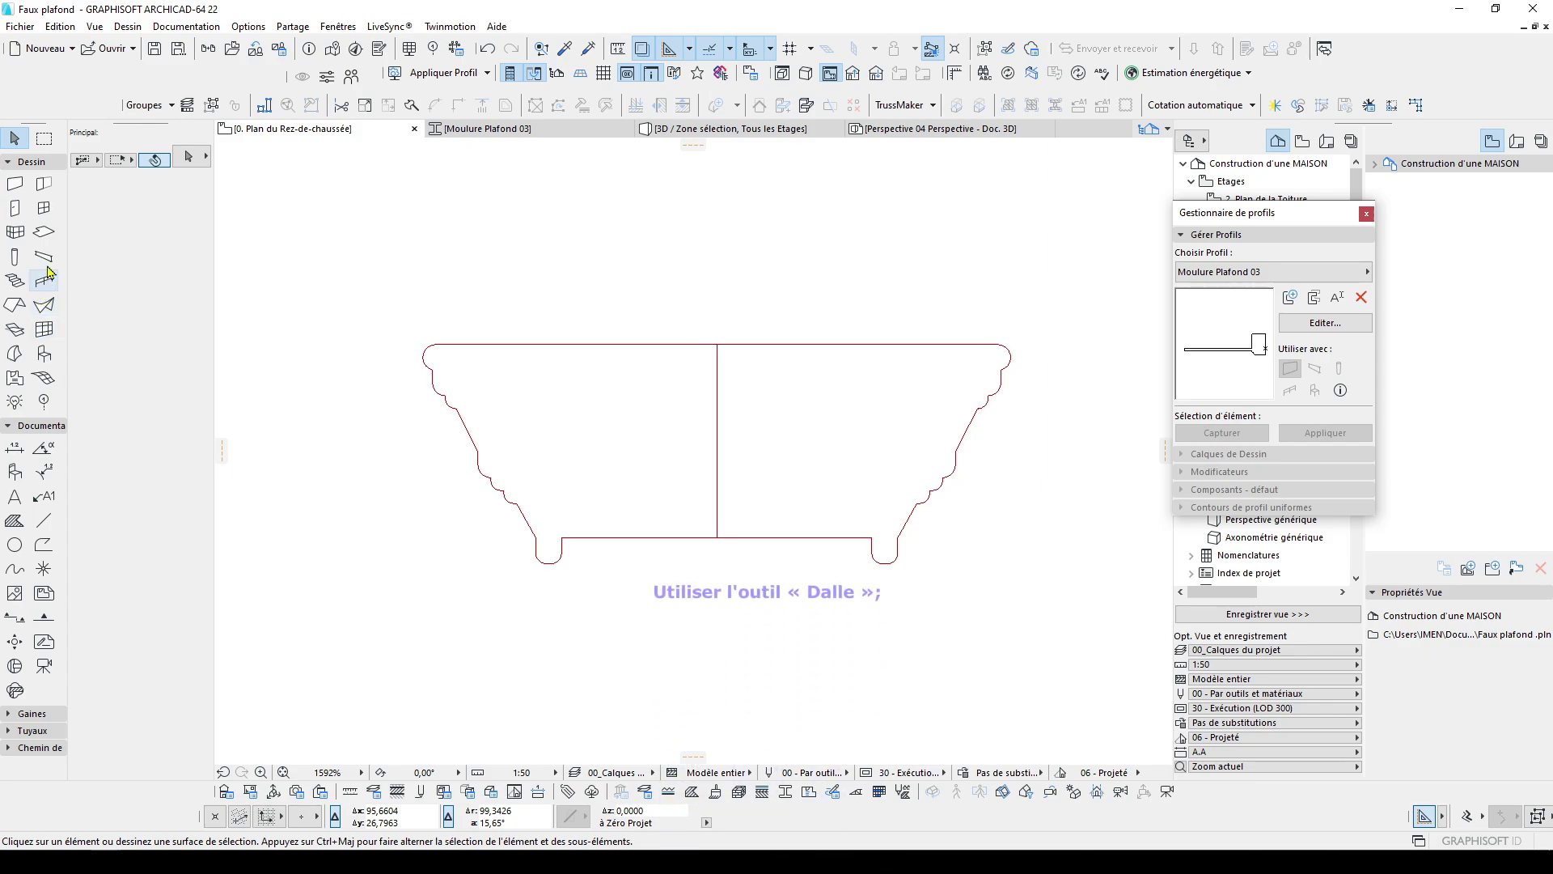
# Create a slab (Dalle) filling the left half of the beam profile from its outline
pyautogui.click(44, 232)
pyautogui.click(612, 389)
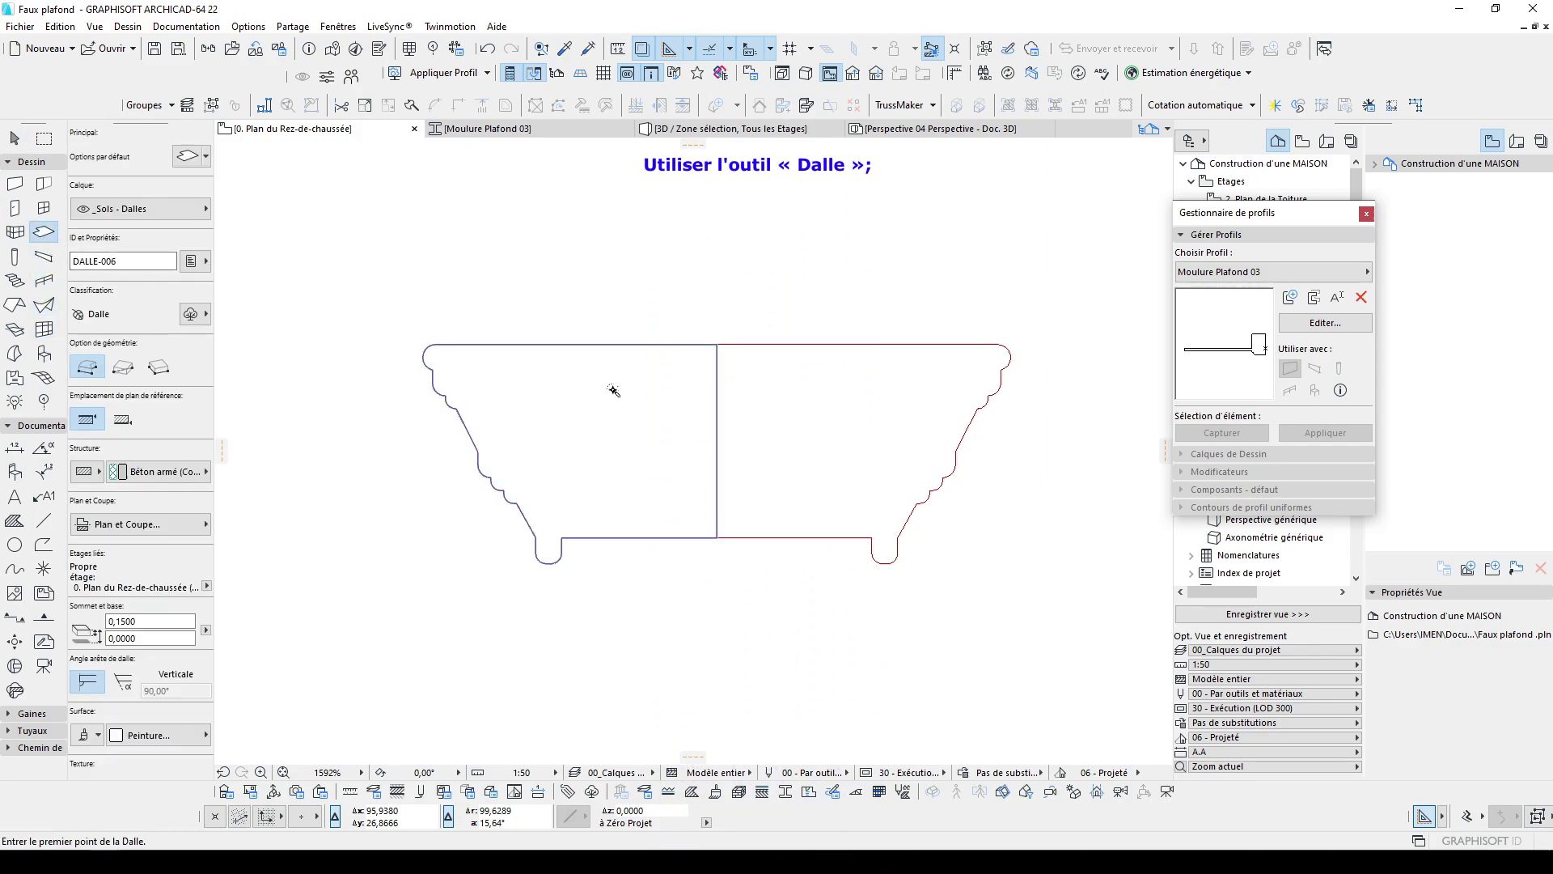
pyautogui.click(670, 384)
pyautogui.press('Escape')
pyautogui.press('Escape')
# Extend the profile slab with the mirrored right half so a single slab covers the whole beam section
pyautogui.click(717, 373)
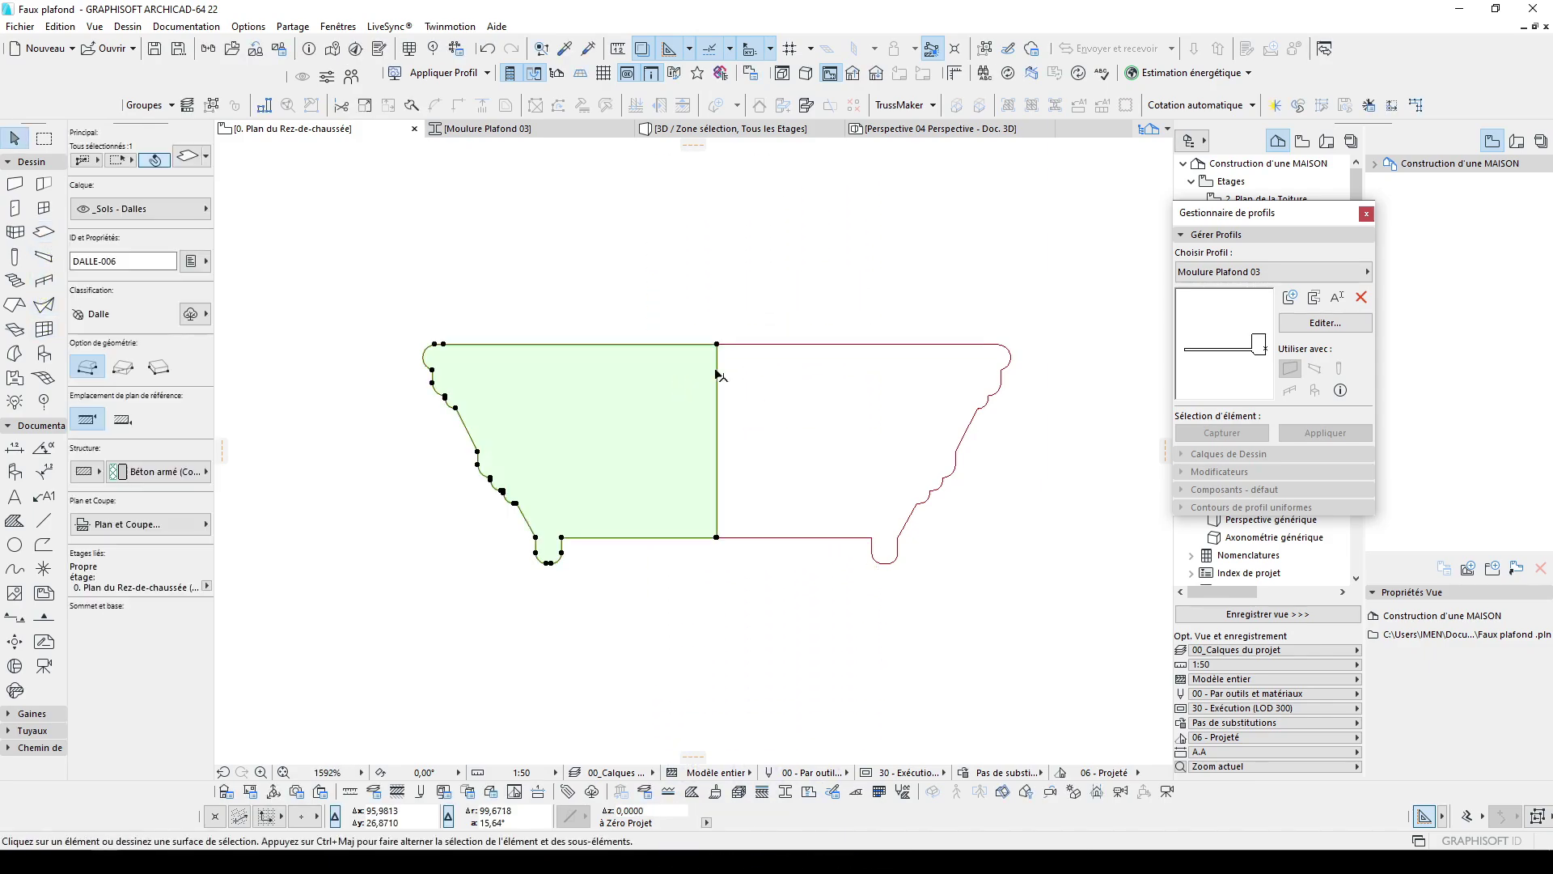
pyautogui.click(716, 344)
pyautogui.click(730, 200)
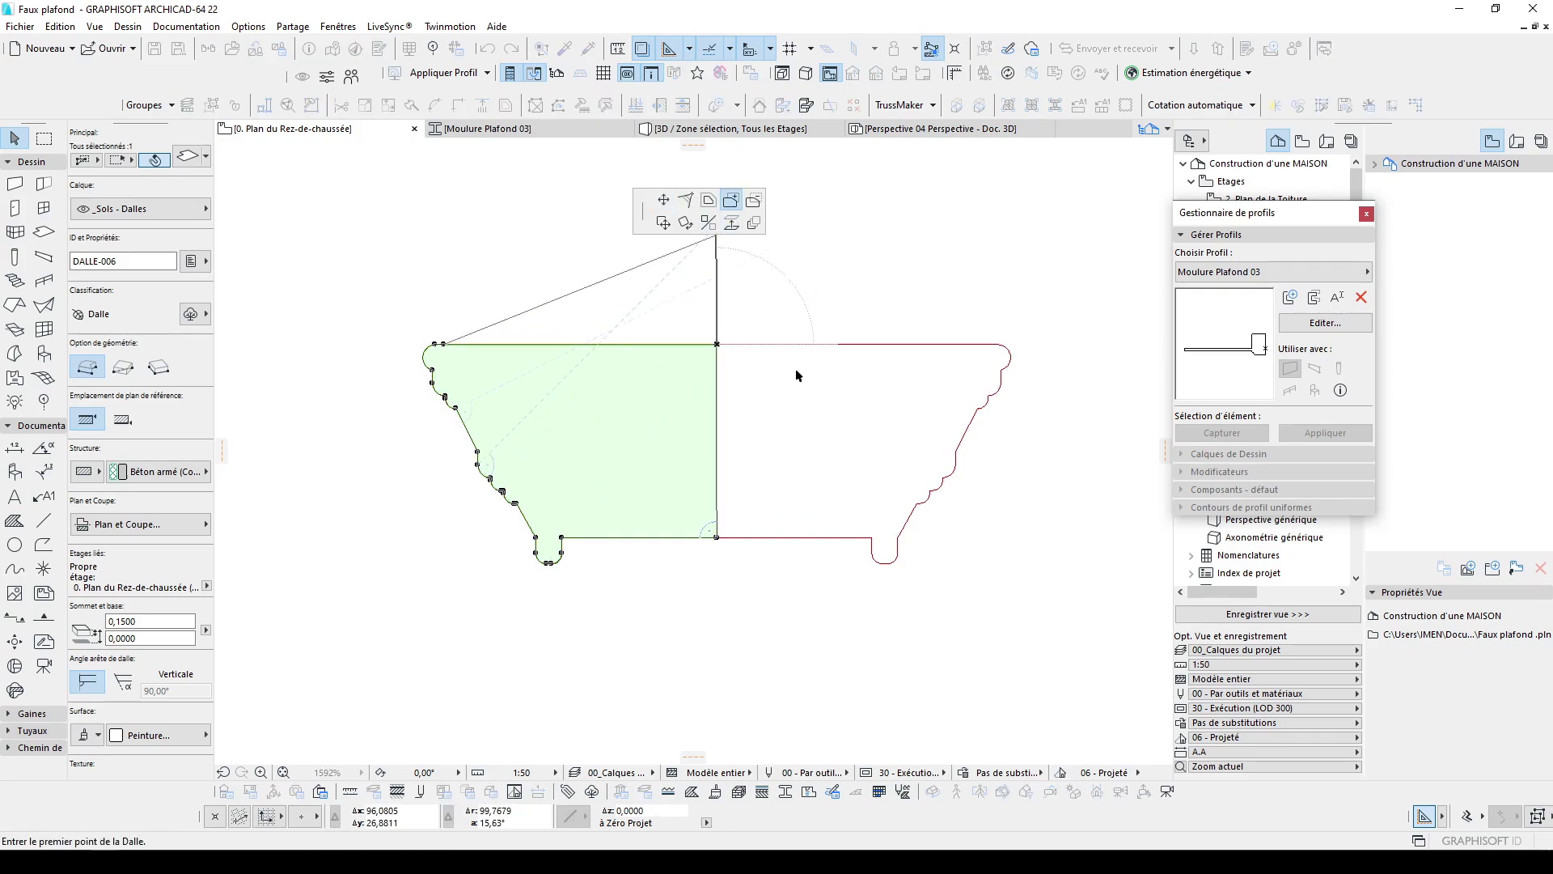
pyautogui.click(797, 380)
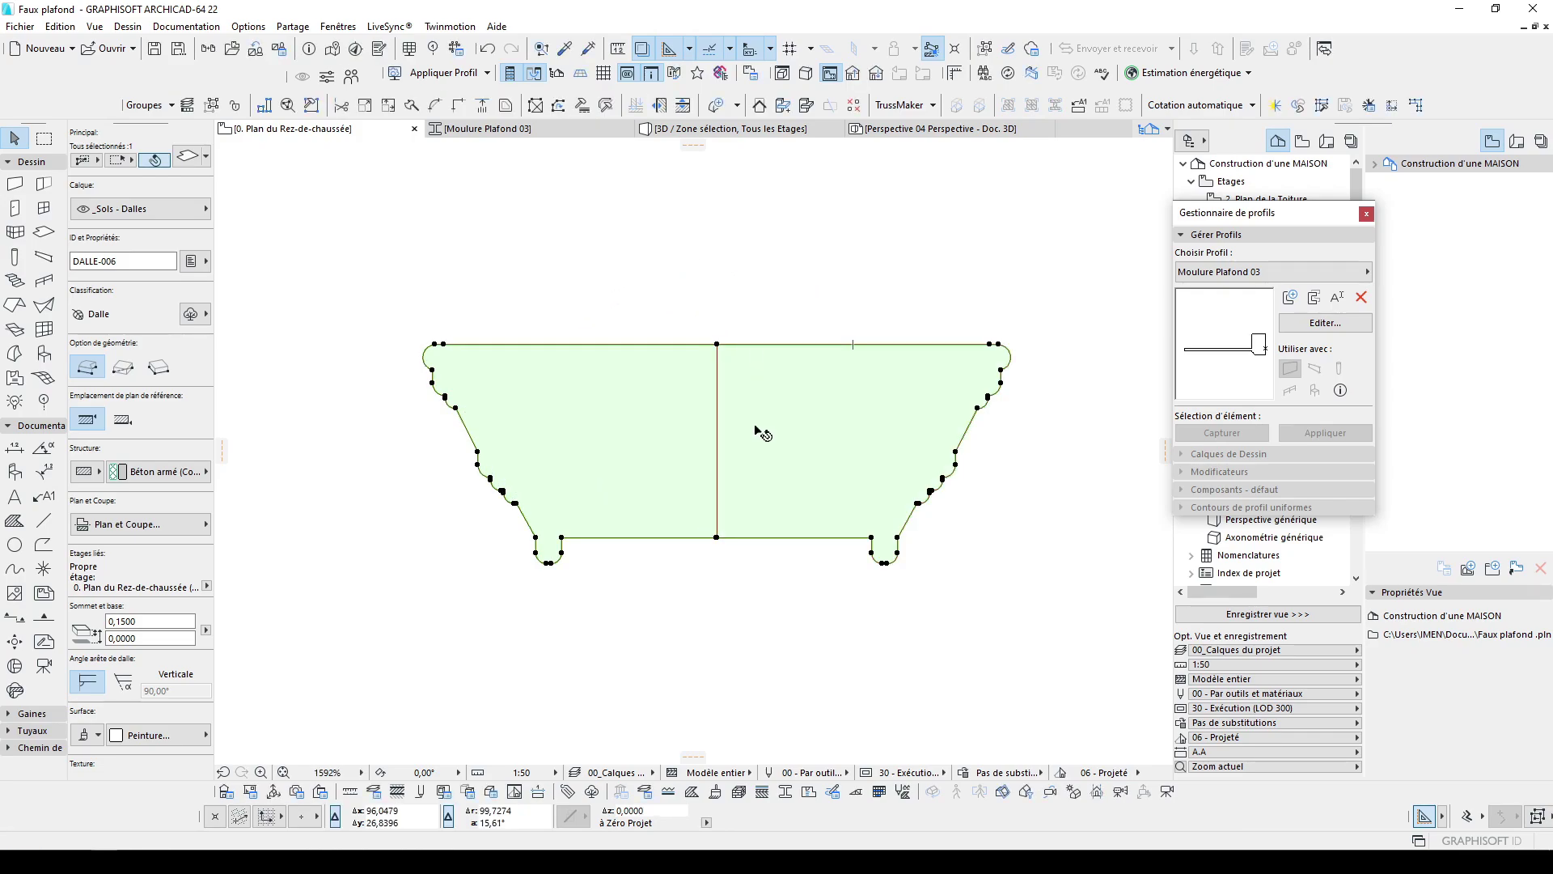
# Save the beam profile slab as a curtain wall frame (Ossature mur-rideau) in the embedded library and deselect it
pyautogui.click(6, 26)
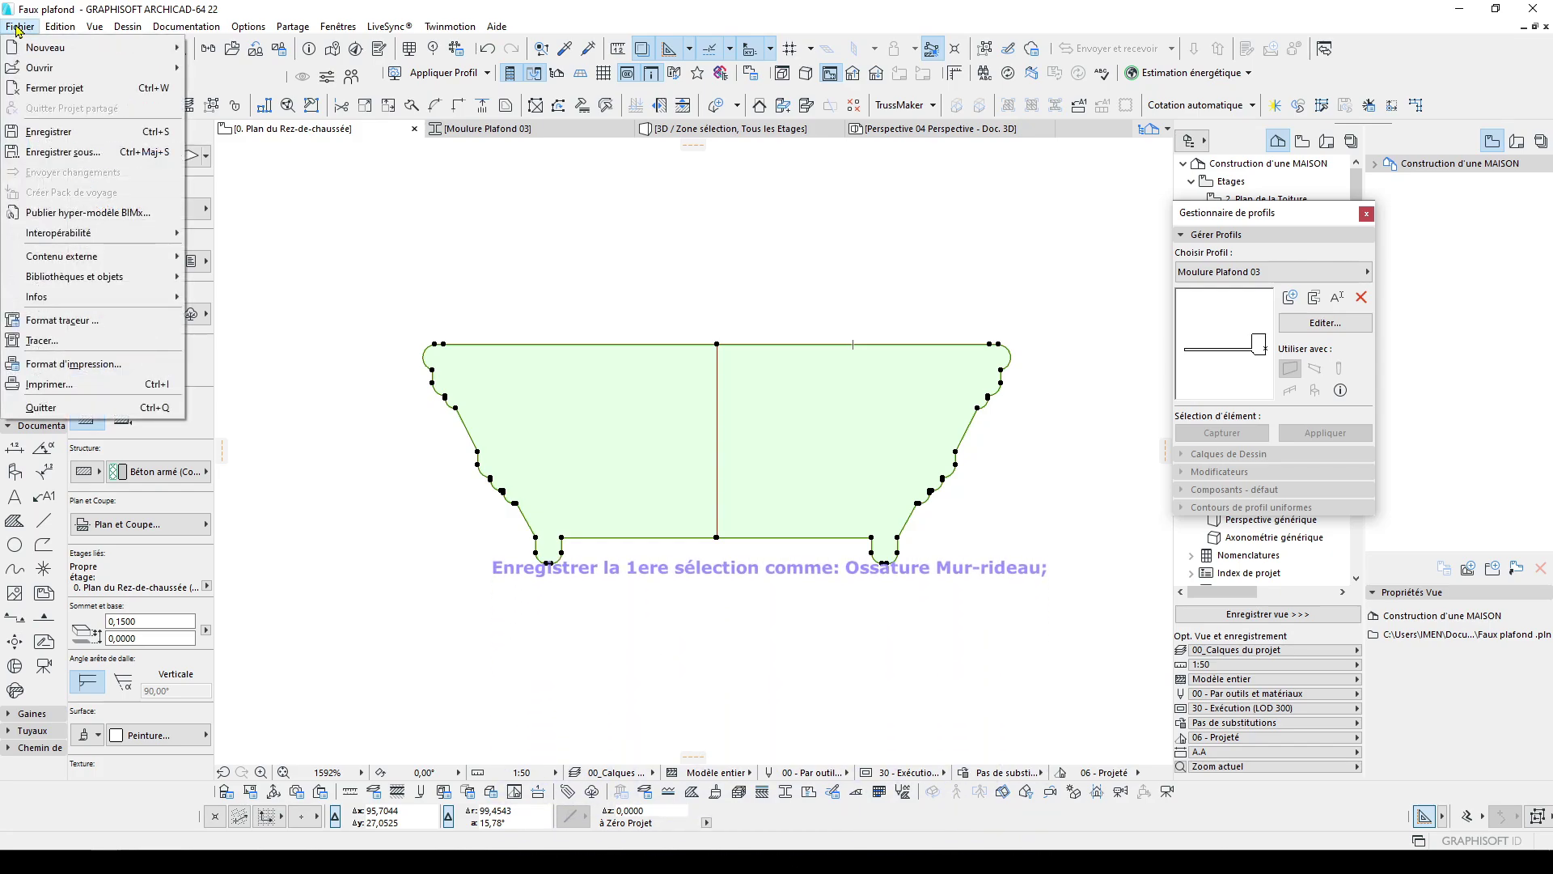
pyautogui.moveTo(111, 283)
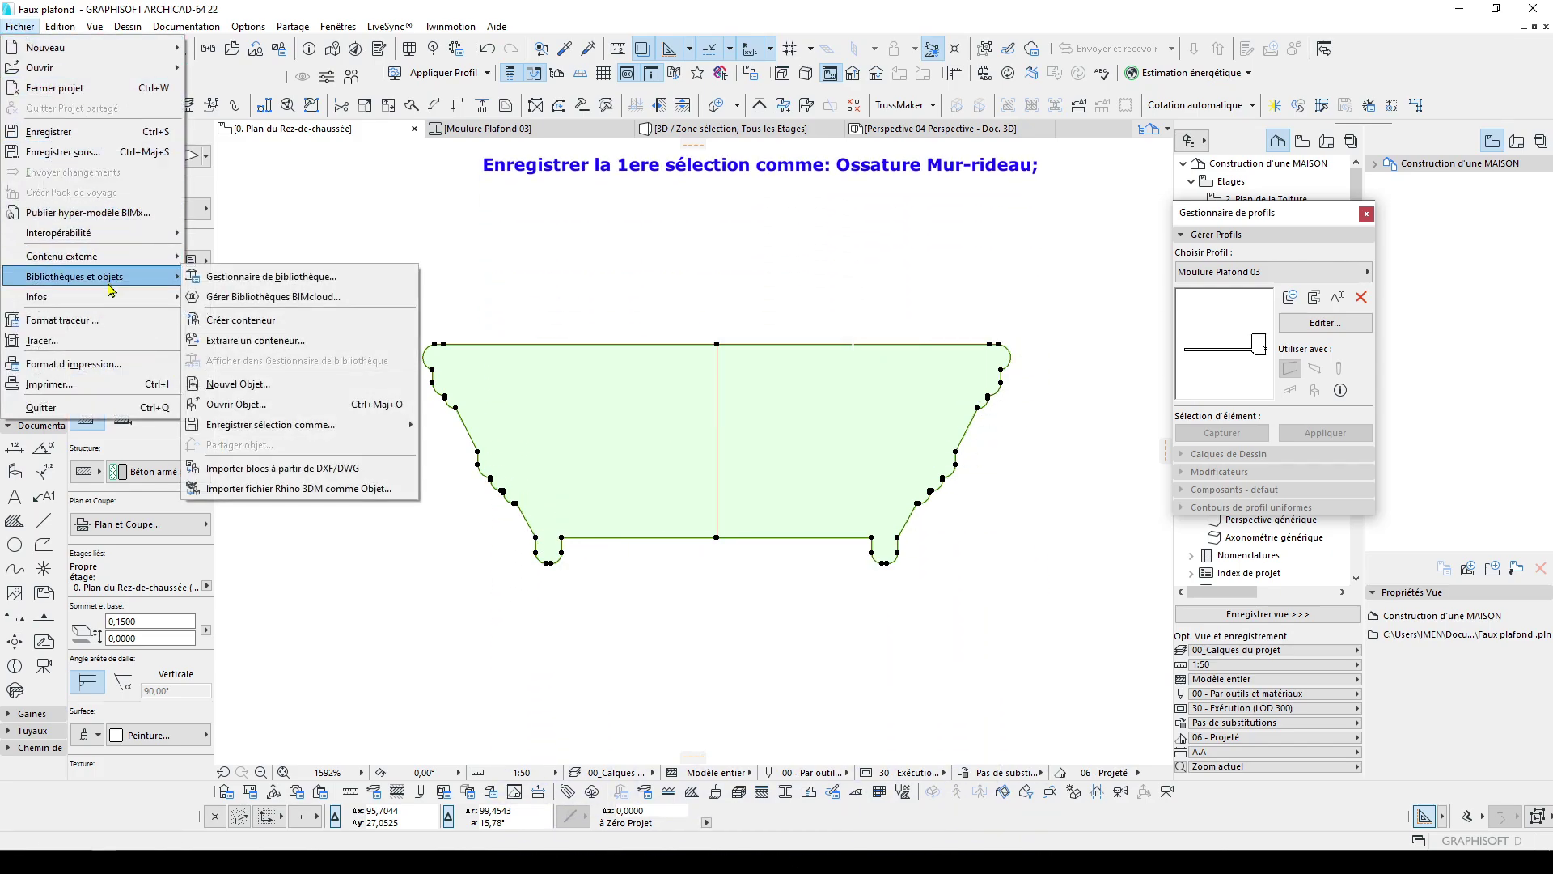
pyautogui.moveTo(346, 429)
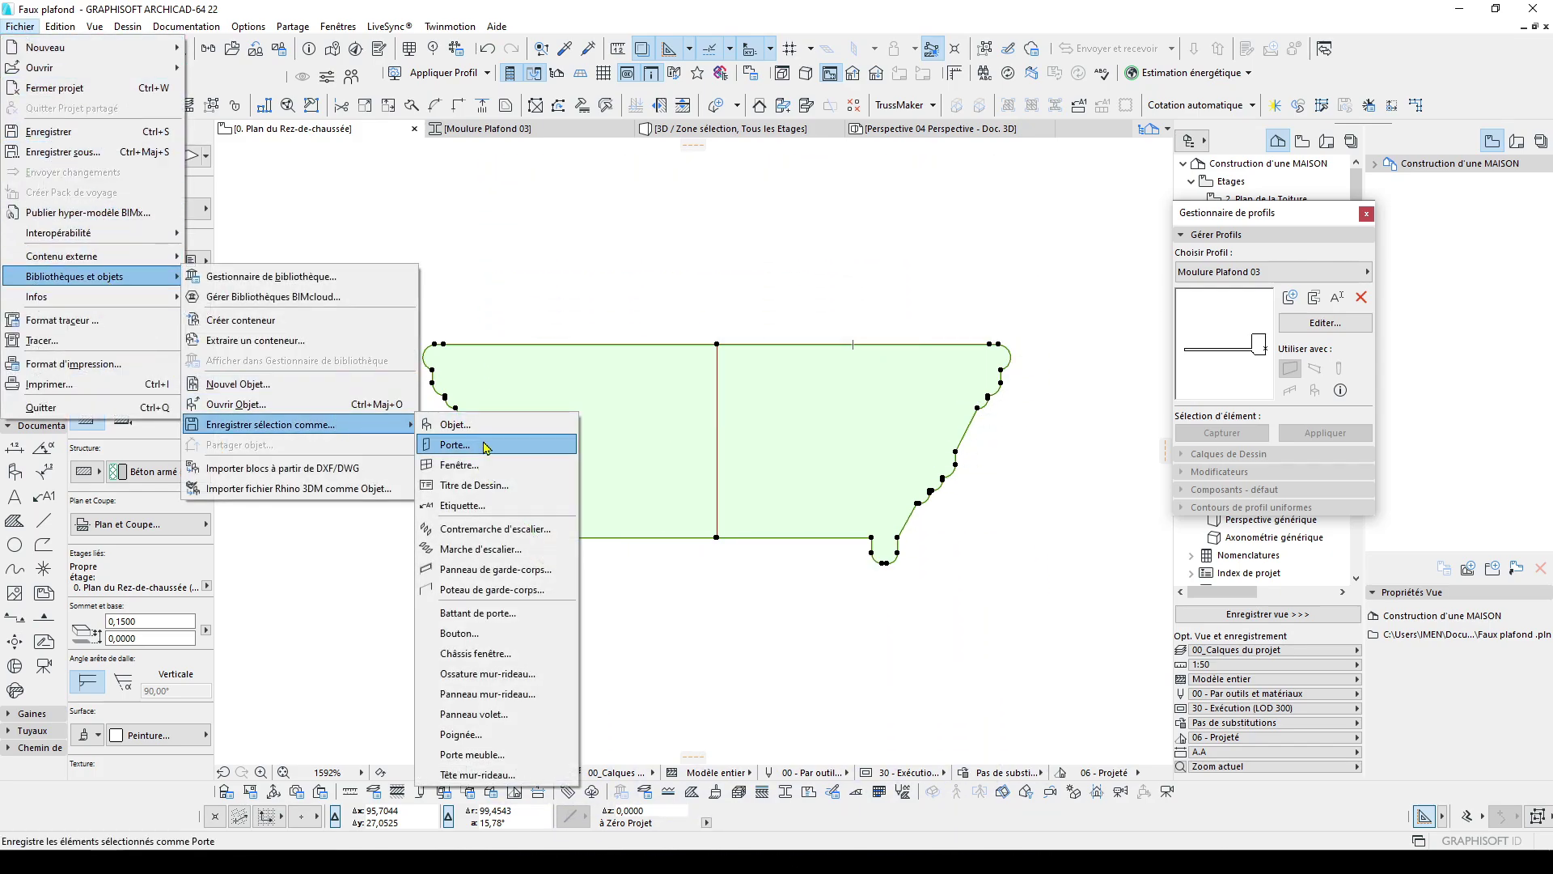
pyautogui.click(508, 674)
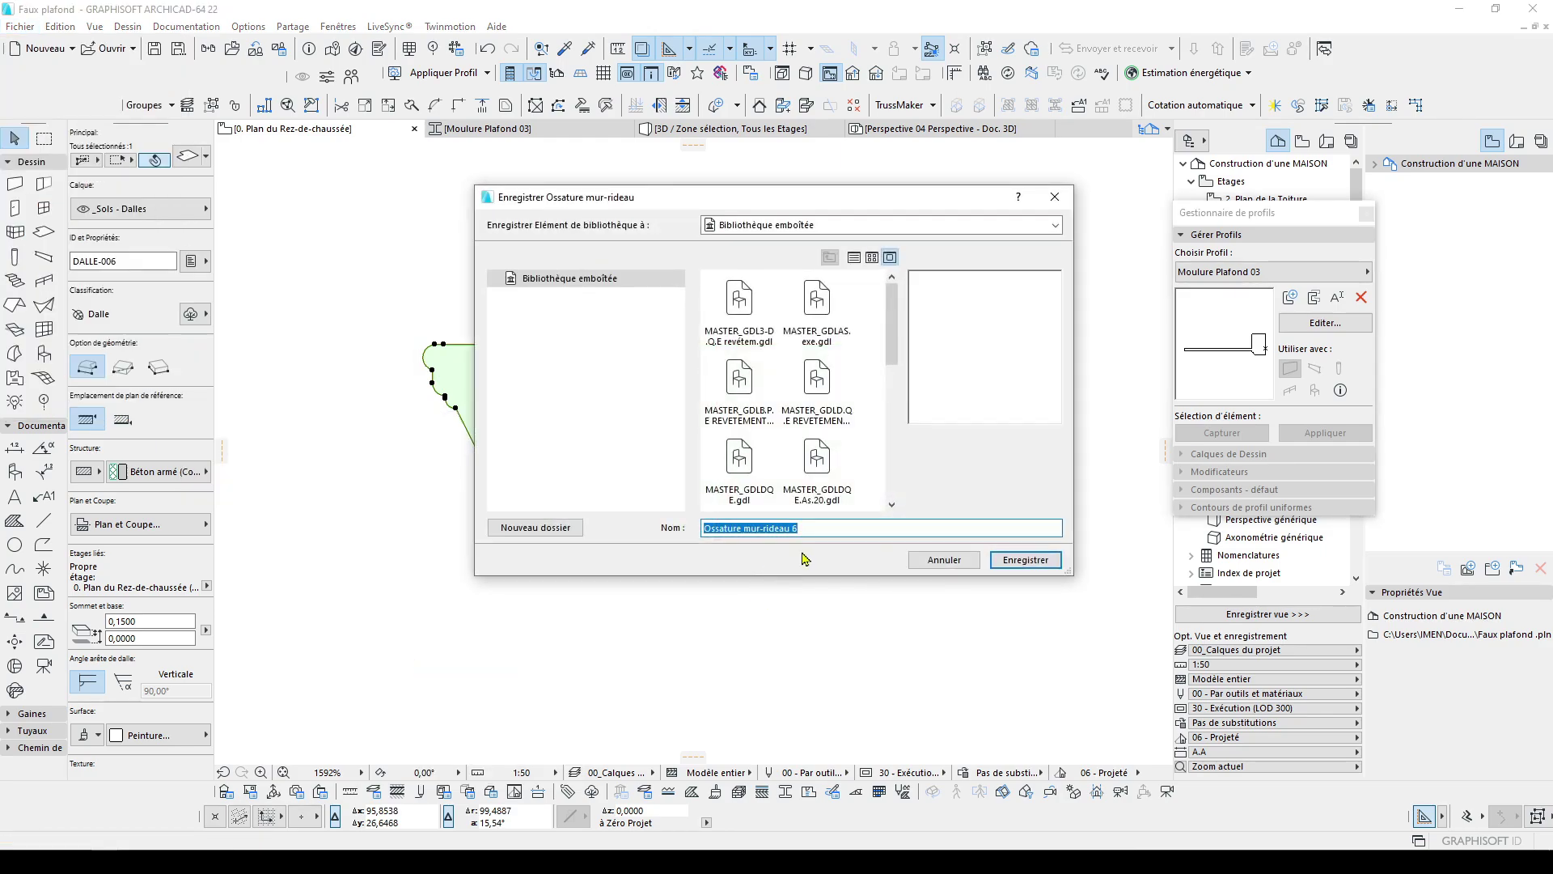
pyautogui.click(1025, 560)
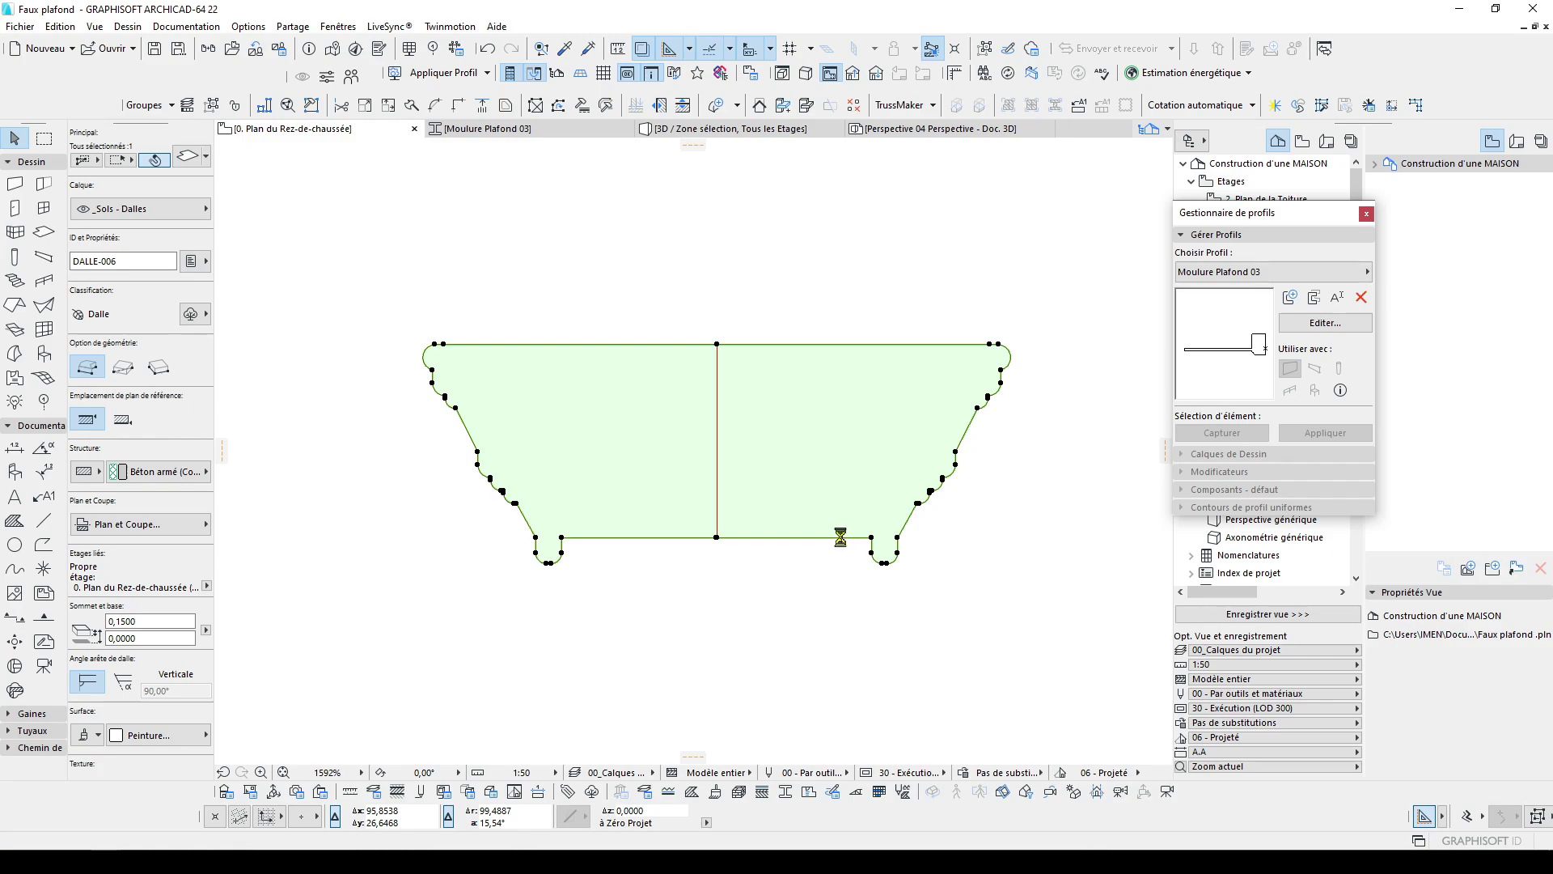
pyautogui.click(862, 345)
pyautogui.press('Escape')
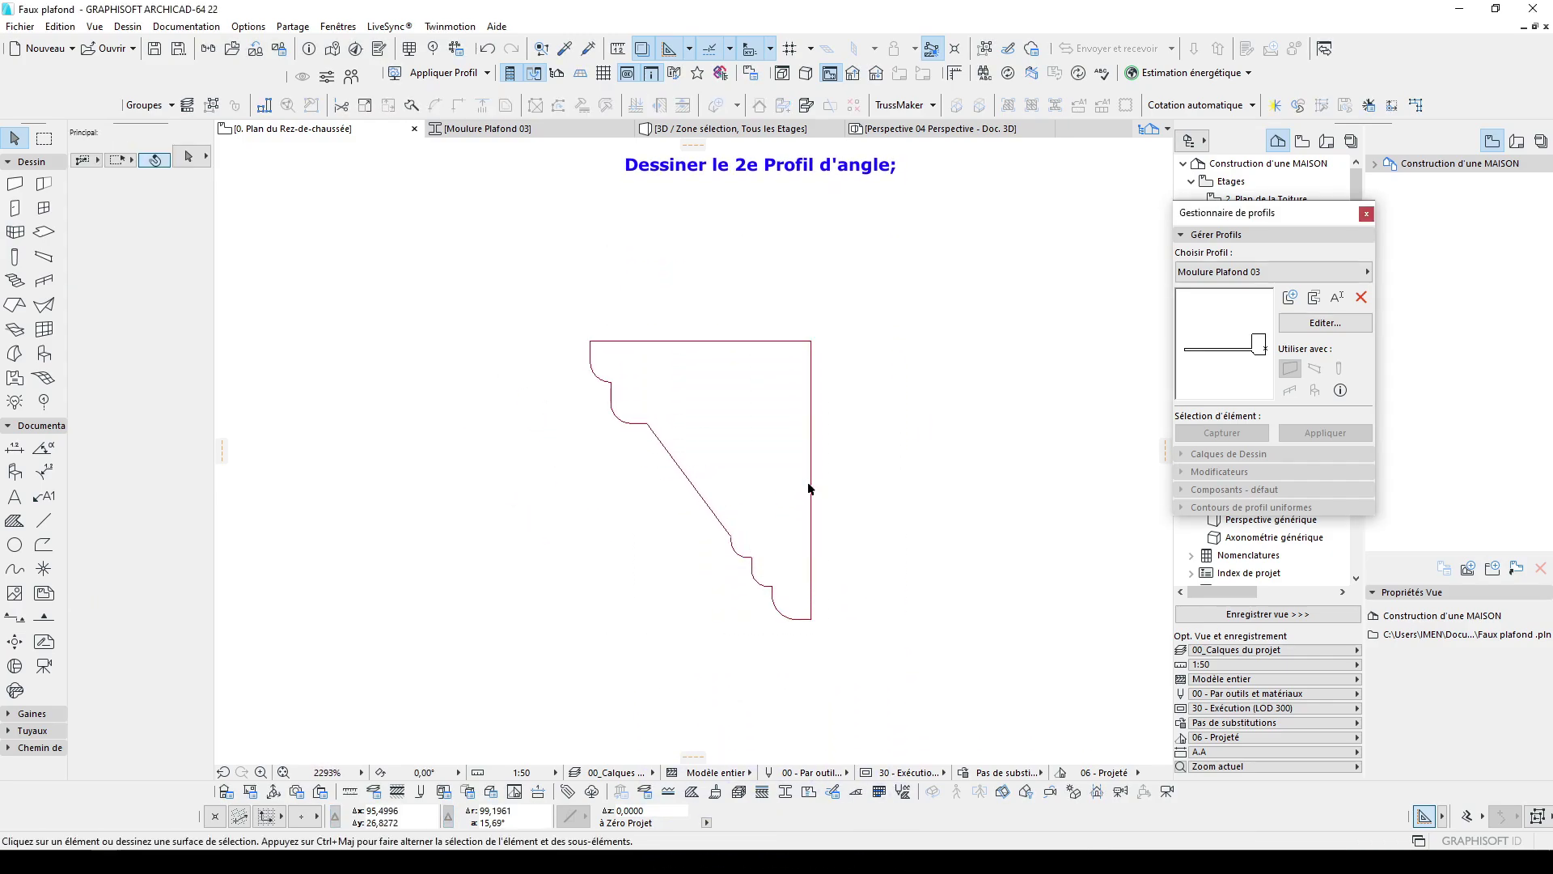
# Create a slab from the closed outline of the second, corner moulding profile and select it
pyautogui.scroll(1, 799, 415)
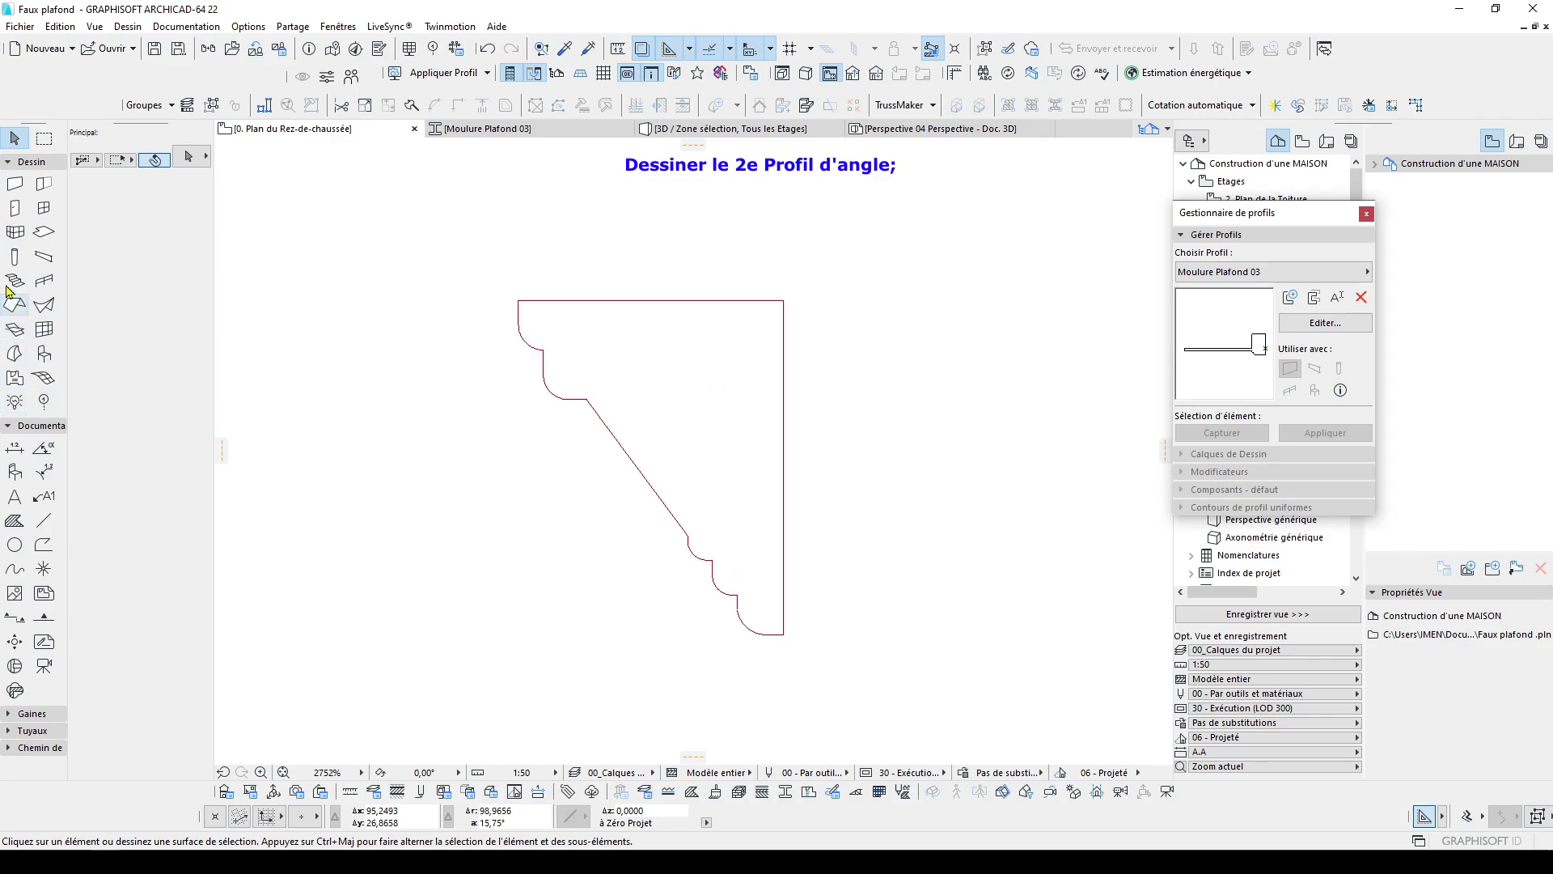
pyautogui.click(40, 238)
pyautogui.click(697, 359)
pyautogui.press('Escape')
pyautogui.click(717, 356)
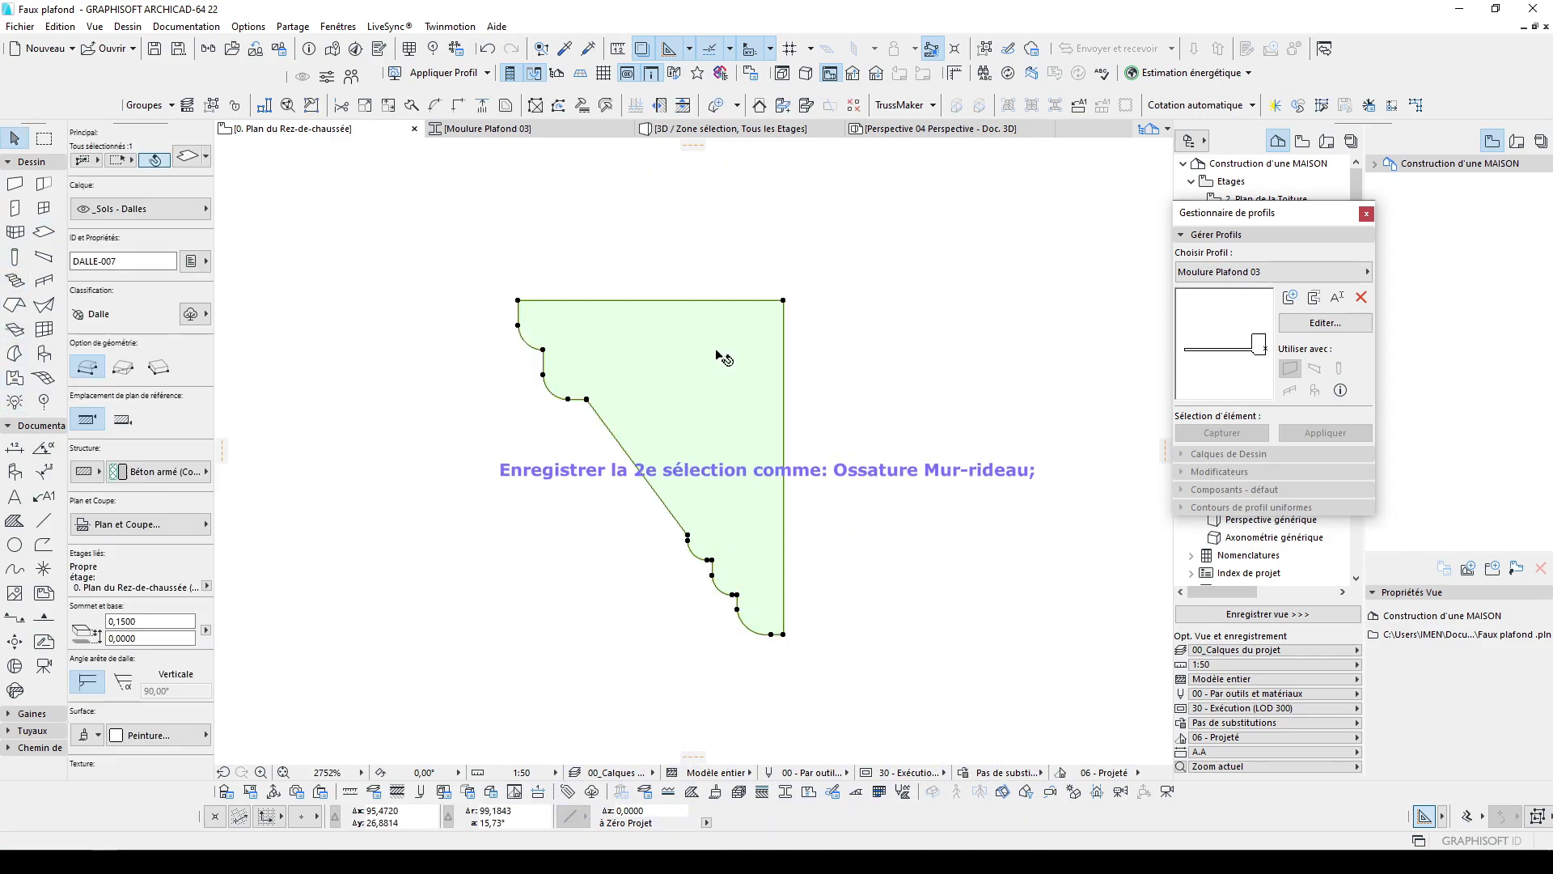
# Save the corner moulding slab as a curtain wall frame (Ossature mur-rideau) in the embedded library, and delete the slab
pyautogui.click(23, 29)
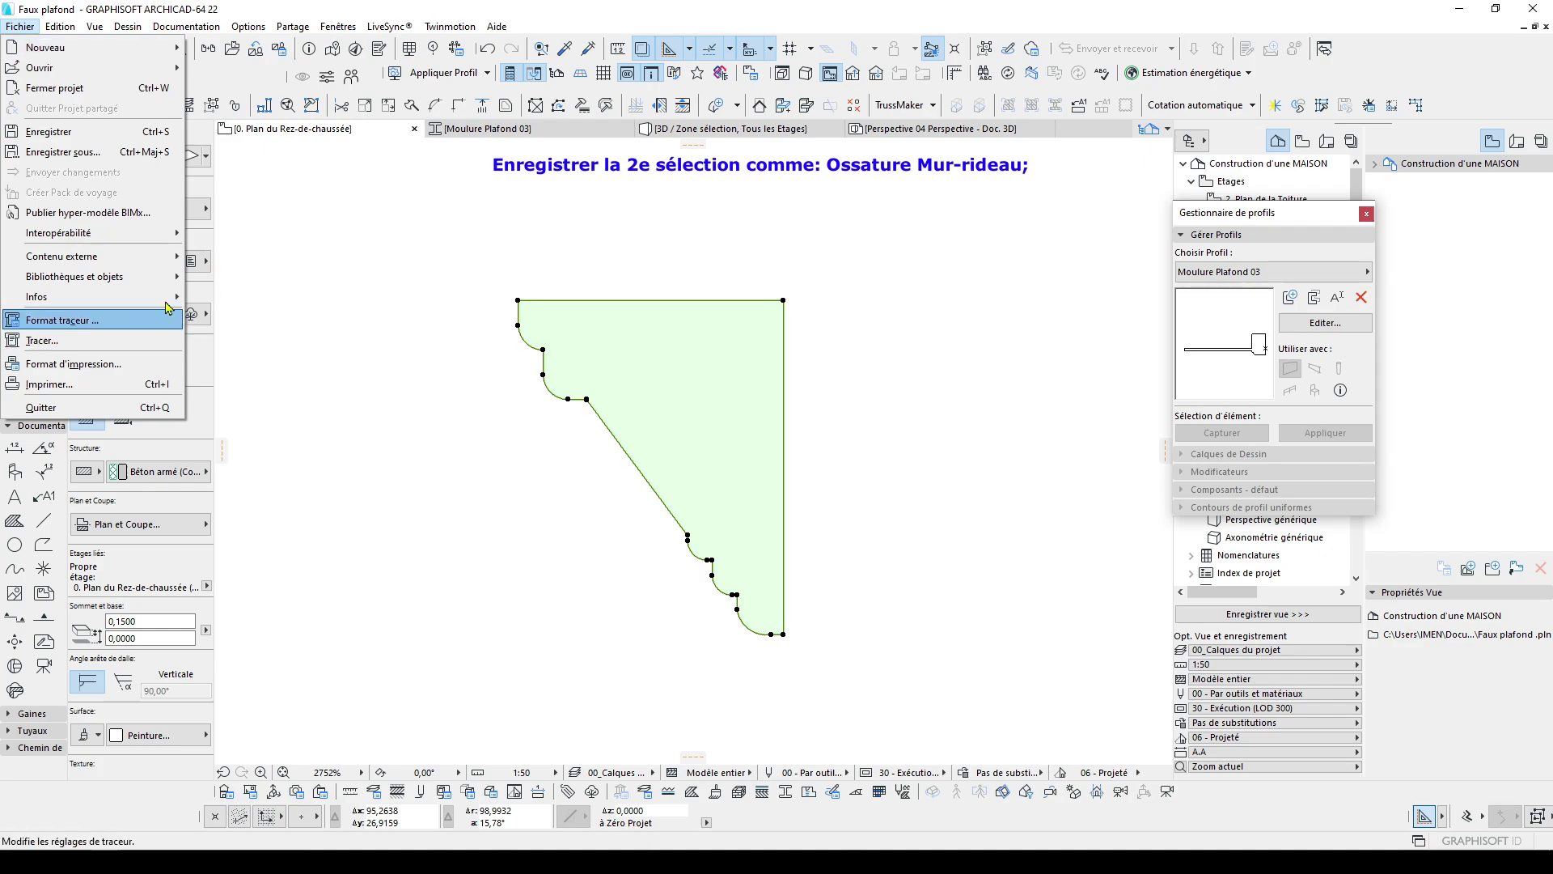
pyautogui.moveTo(150, 279)
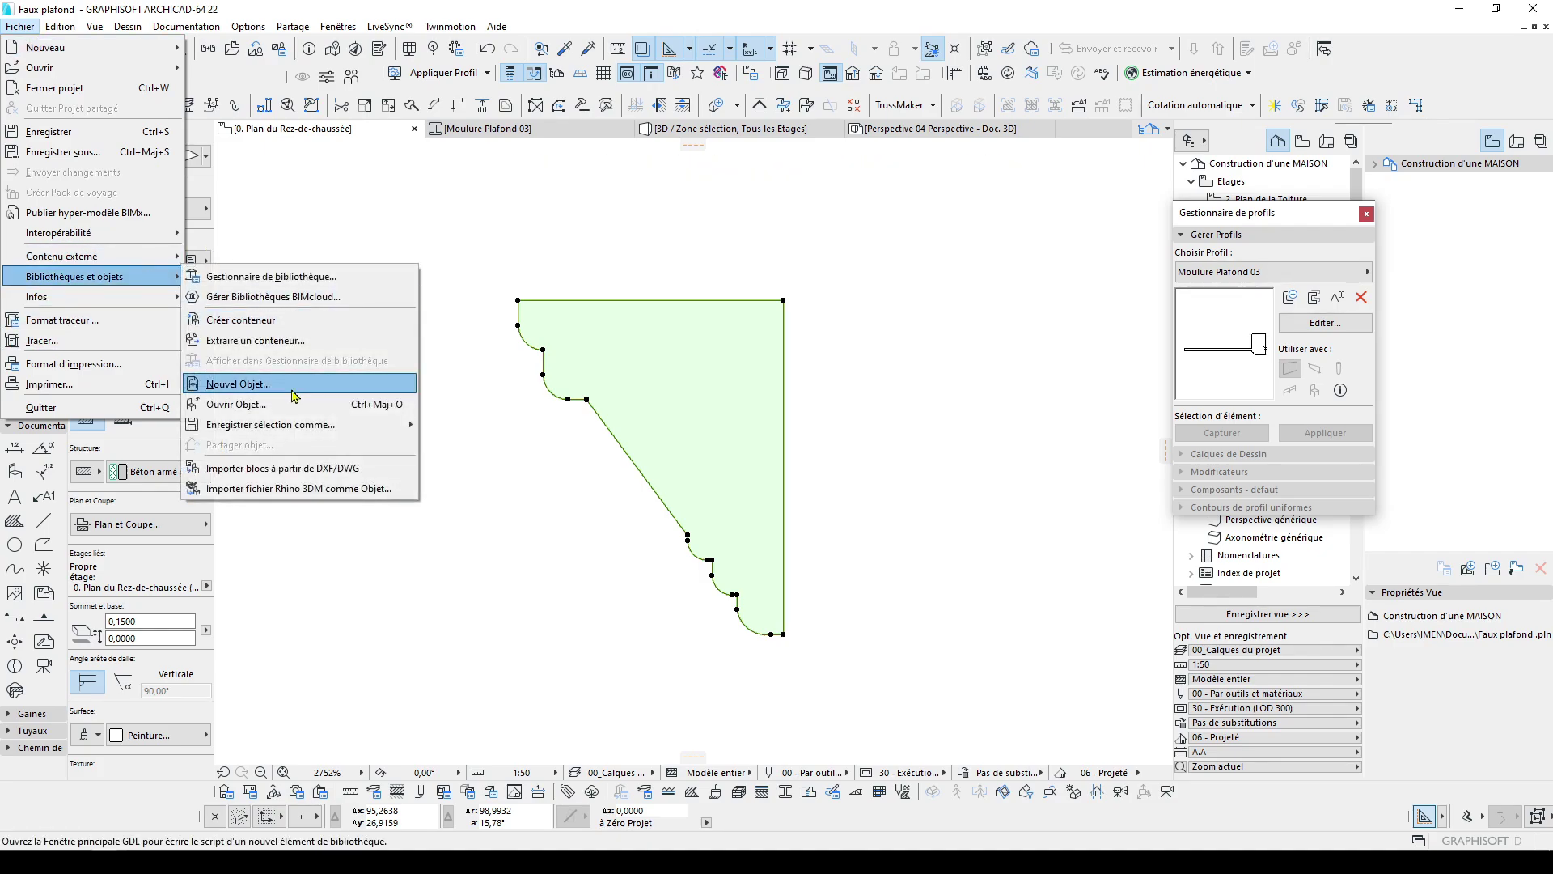
pyautogui.moveTo(306, 422)
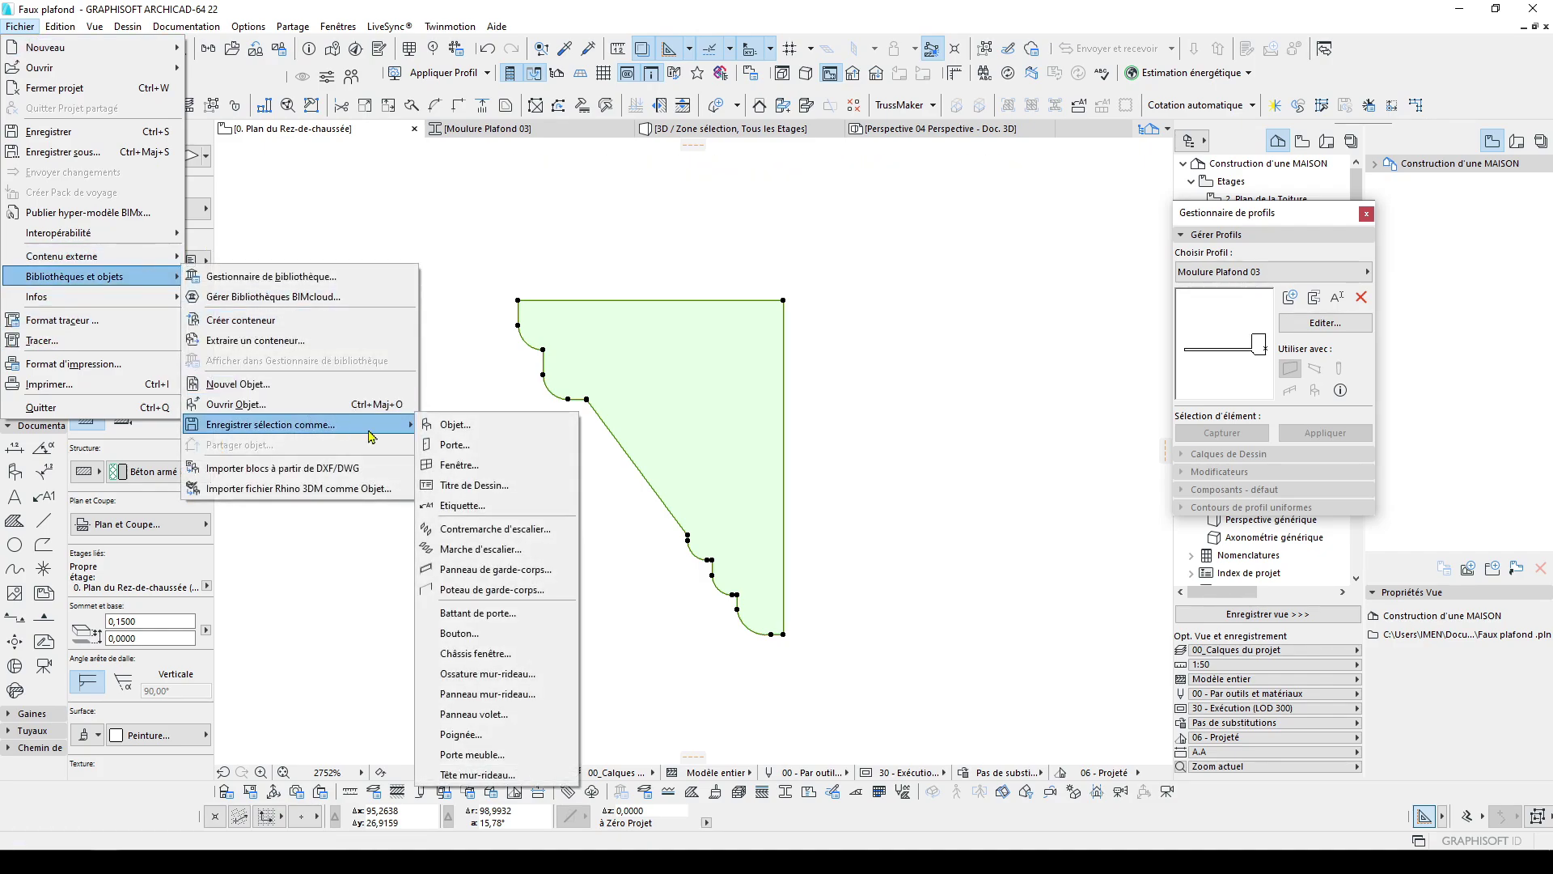
pyautogui.click(522, 674)
pyautogui.click(1011, 558)
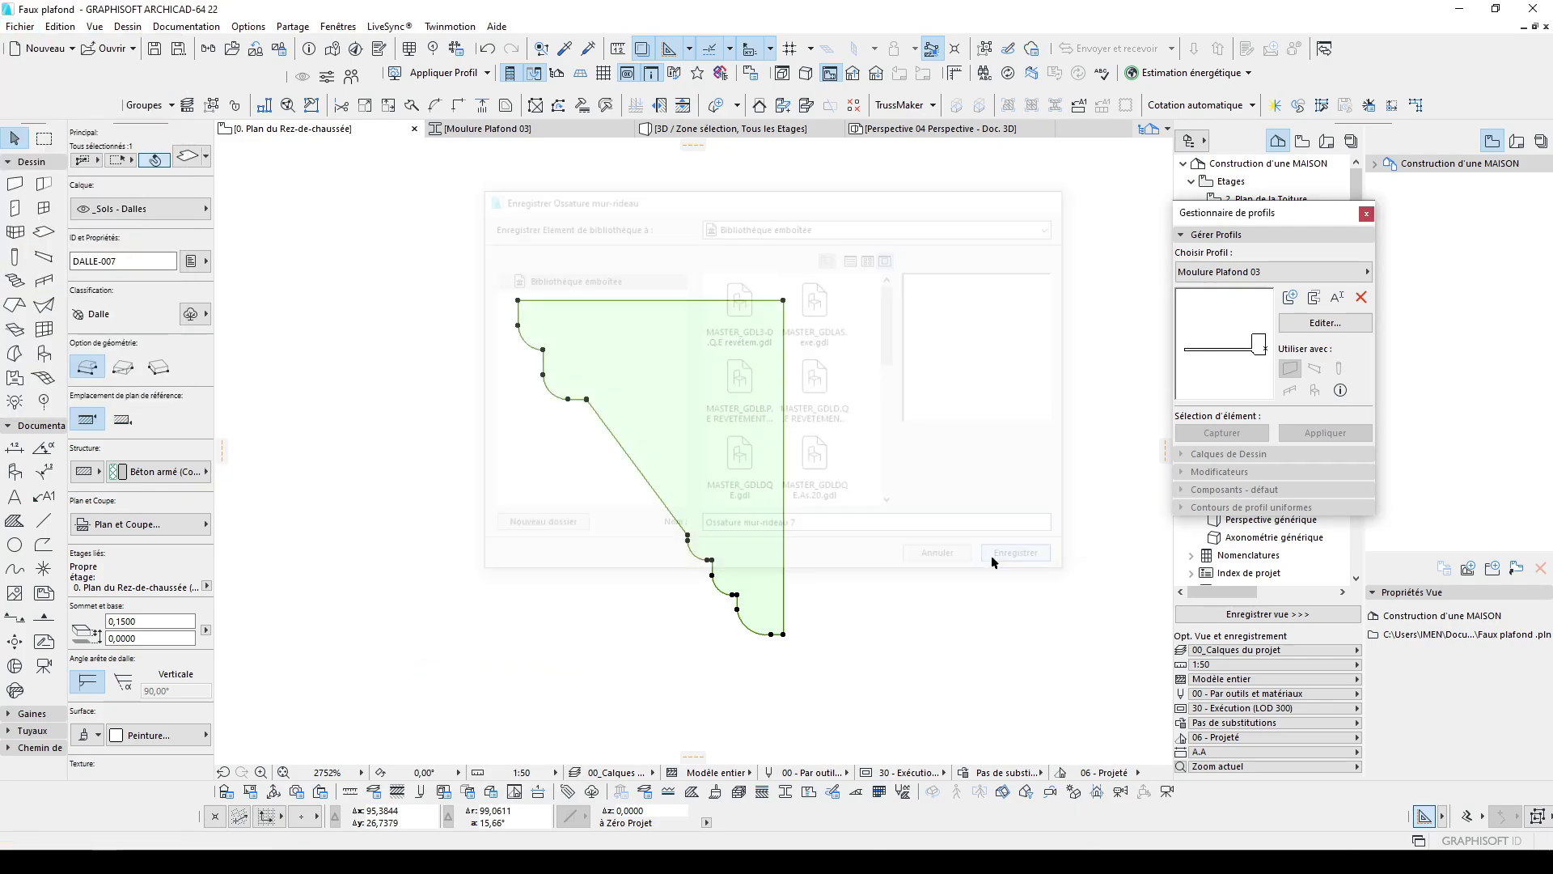
pyautogui.click(848, 350)
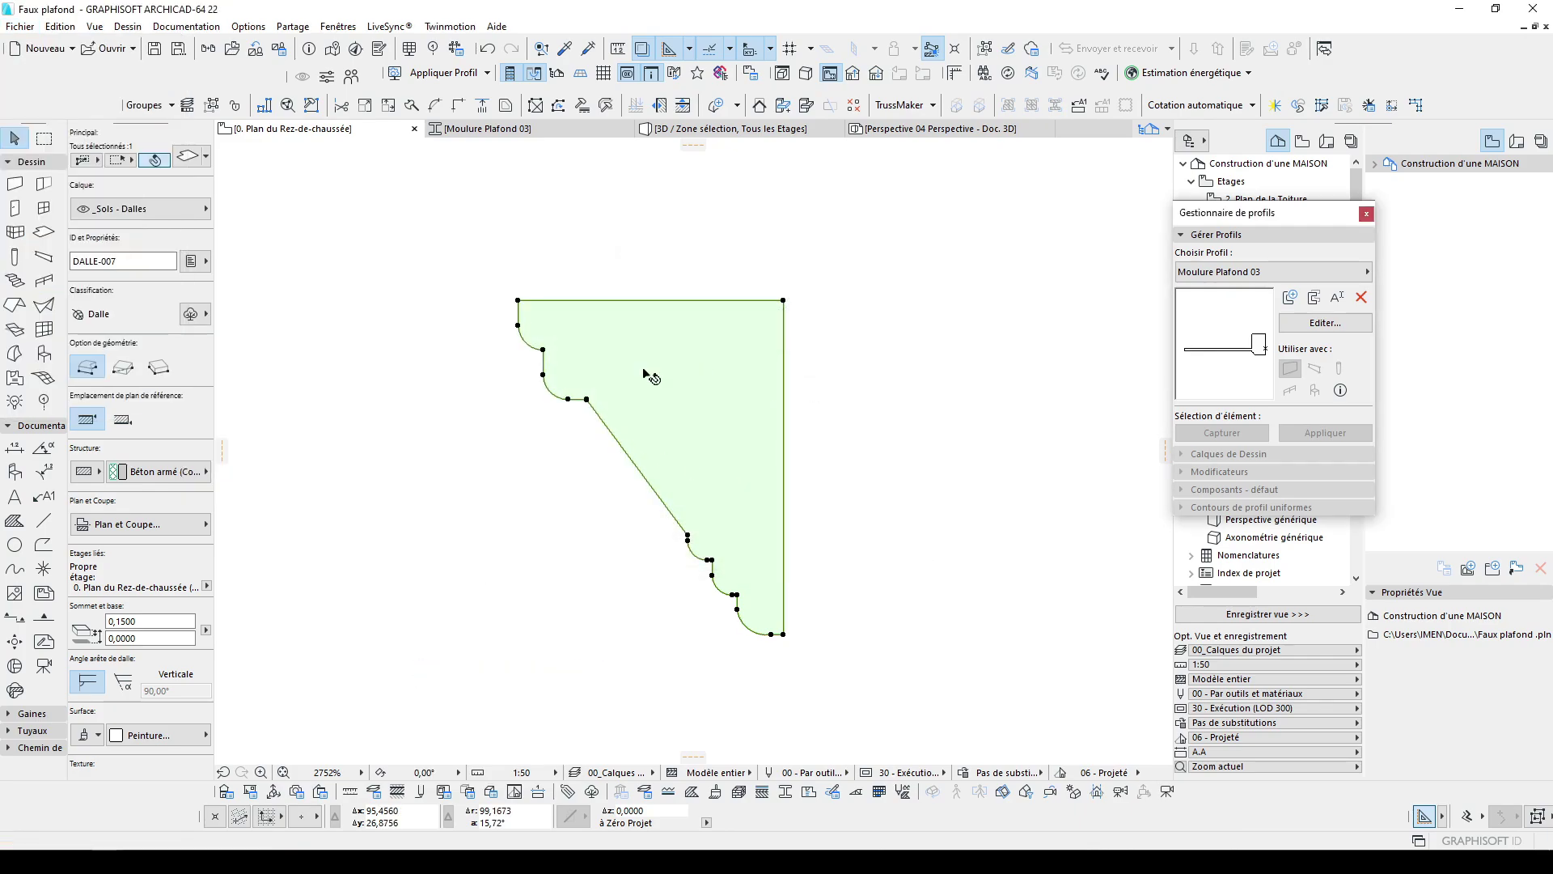
pyautogui.press('Delete')
# Start a polygonal curtain wall (Mur-rideau) boundary along the room's lower edge, from the left wall's inner corner to the right one
pyautogui.scroll(-5, 482, 444)
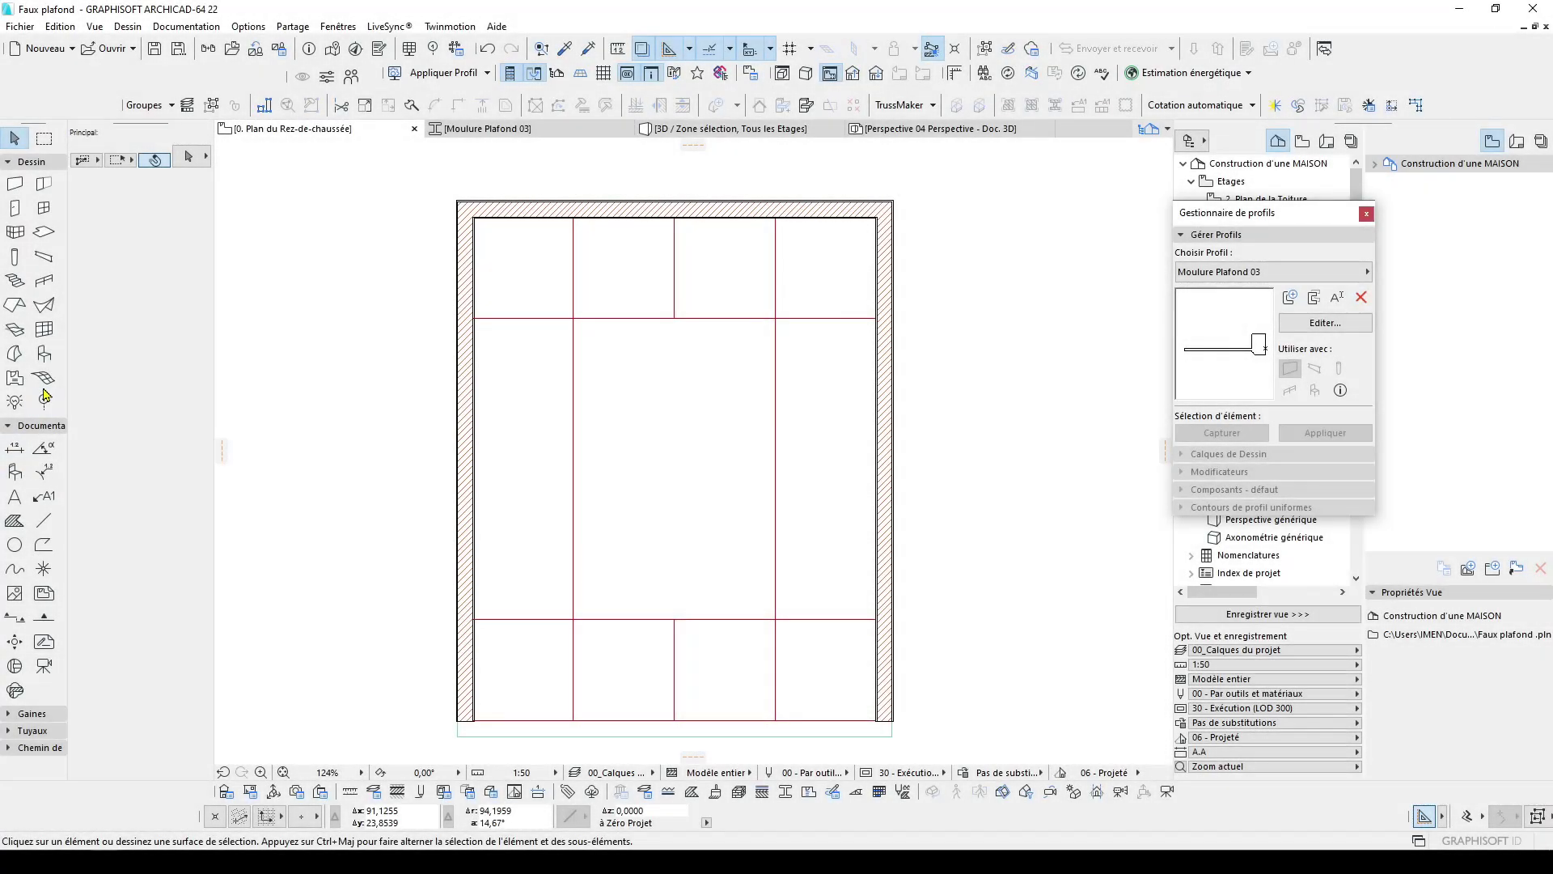
pyautogui.click(44, 328)
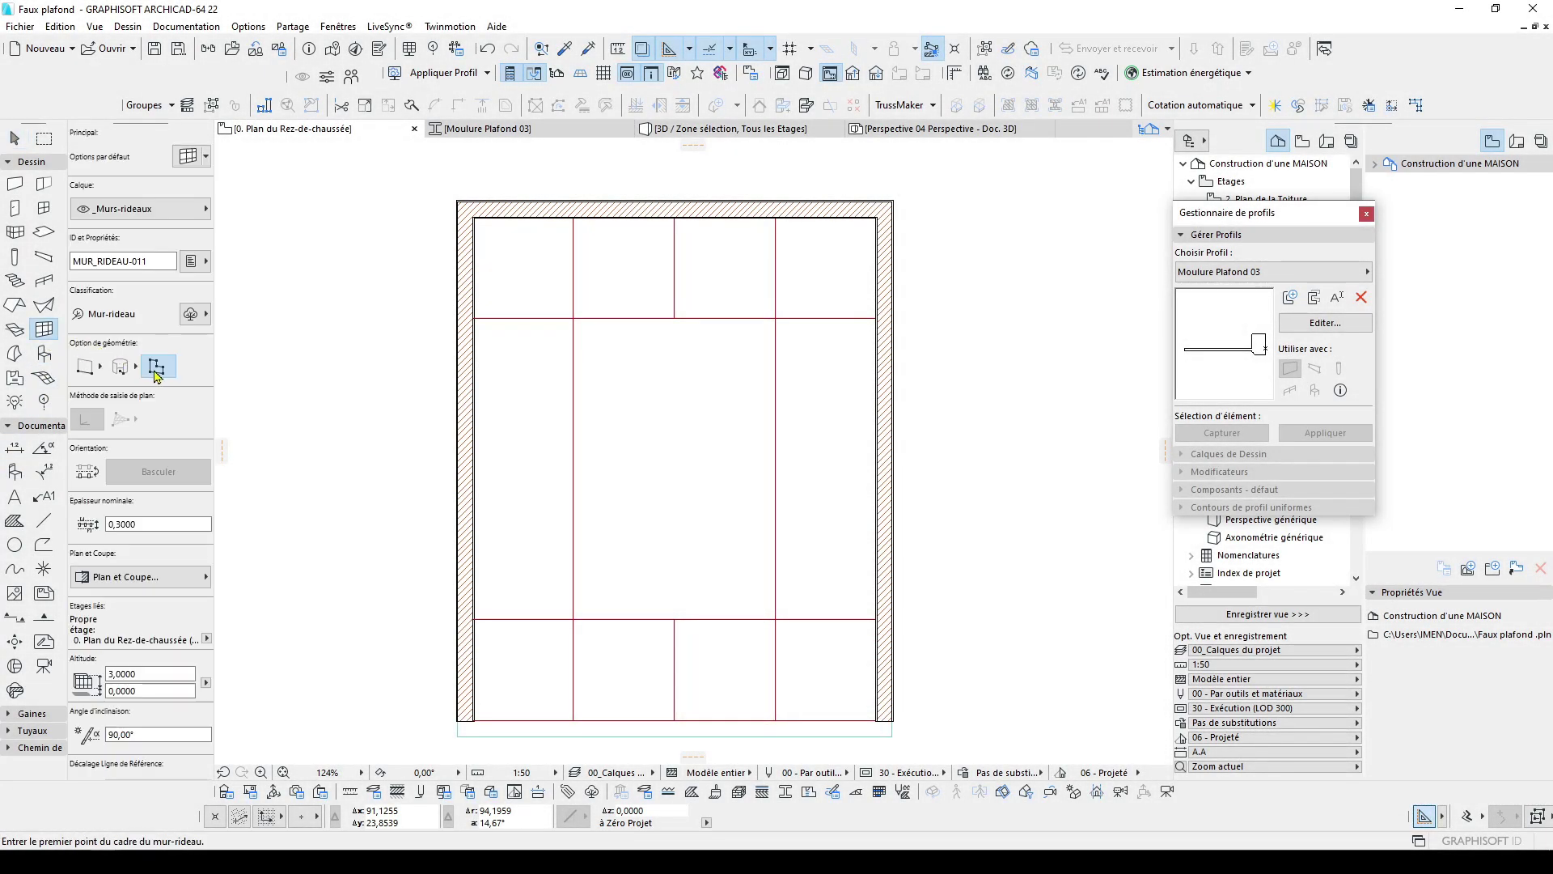
pyautogui.scroll(8, 518, 728)
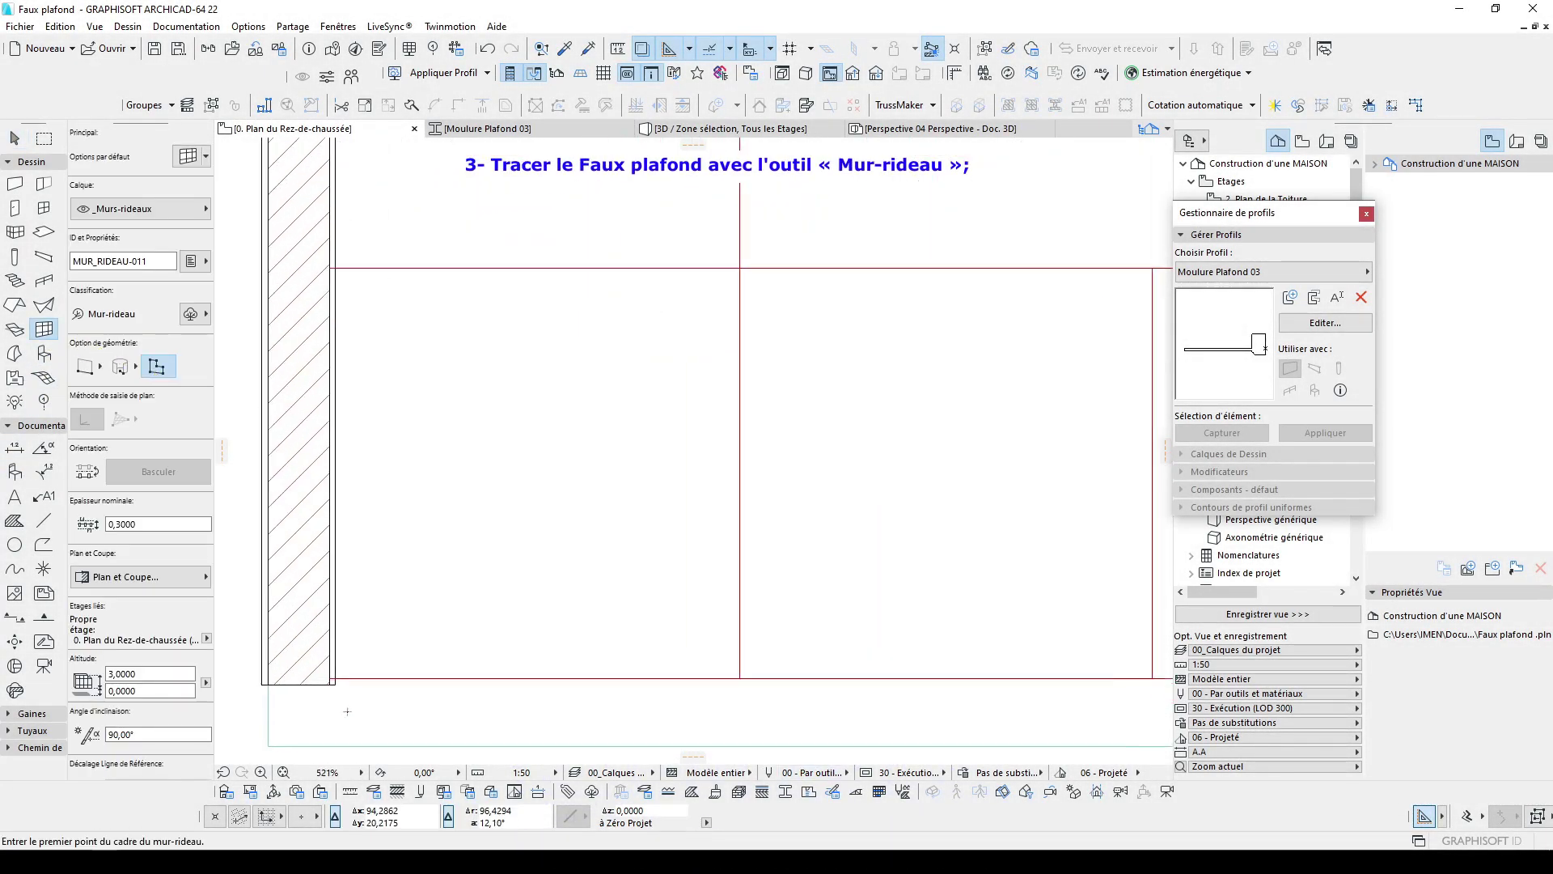
pyautogui.click(289, 669)
pyautogui.scroll(-4, 290, 668)
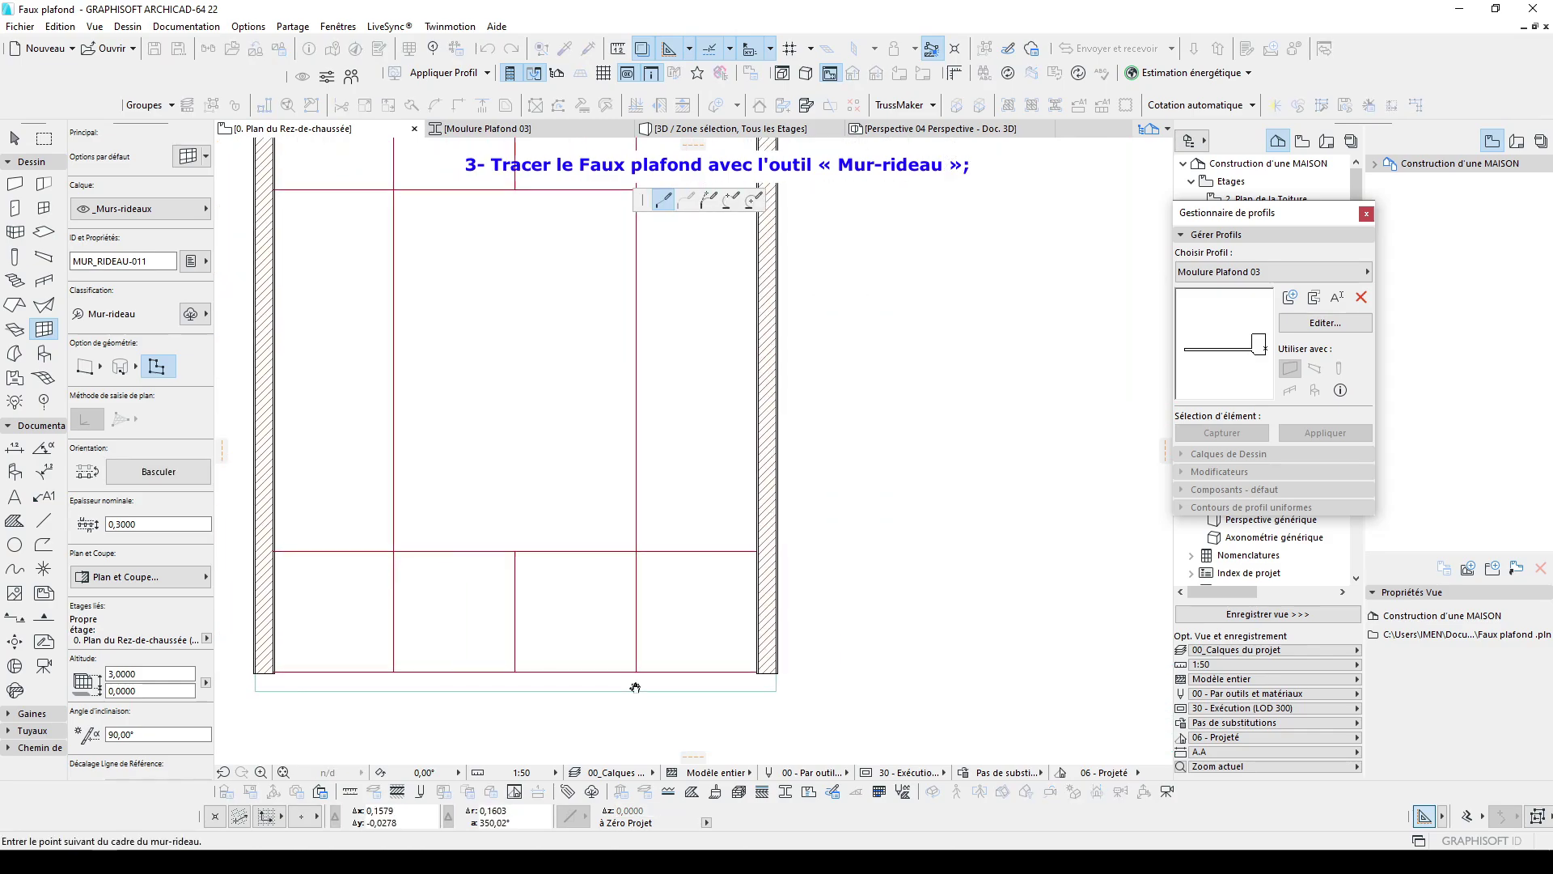
pyautogui.scroll(6, 735, 679)
pyautogui.click(810, 630)
# Complete the curtain wall boundary through the room's upper right and upper left inner corners and close it at the lower left corner
pyautogui.scroll(-7, 799, 685)
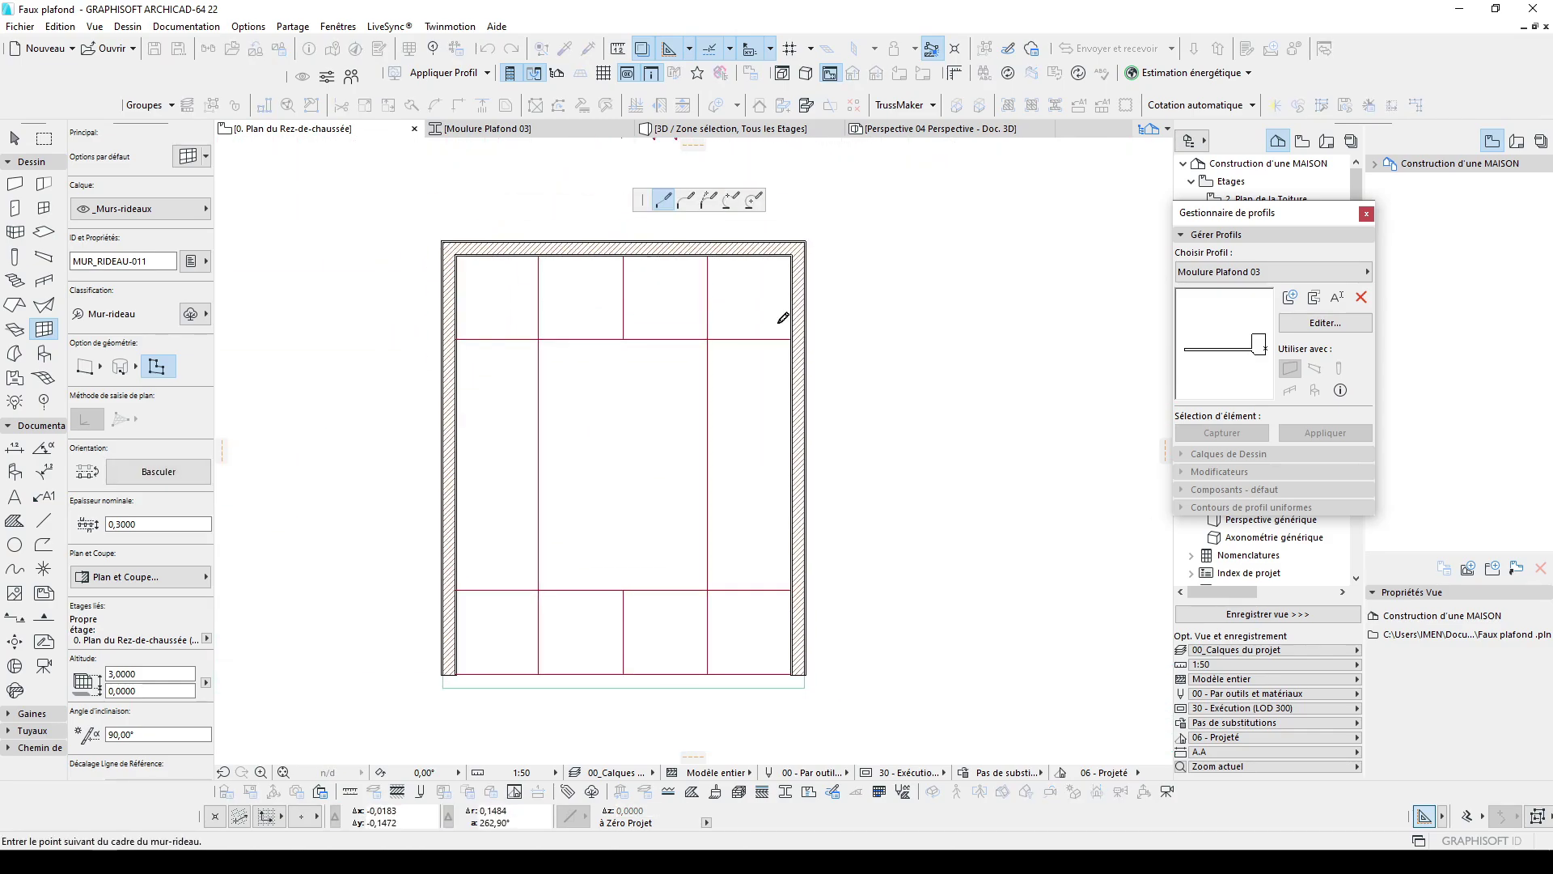
pyautogui.scroll(6, 763, 249)
pyautogui.click(924, 266)
pyautogui.scroll(-6, 890, 388)
pyautogui.scroll(4, 566, 417)
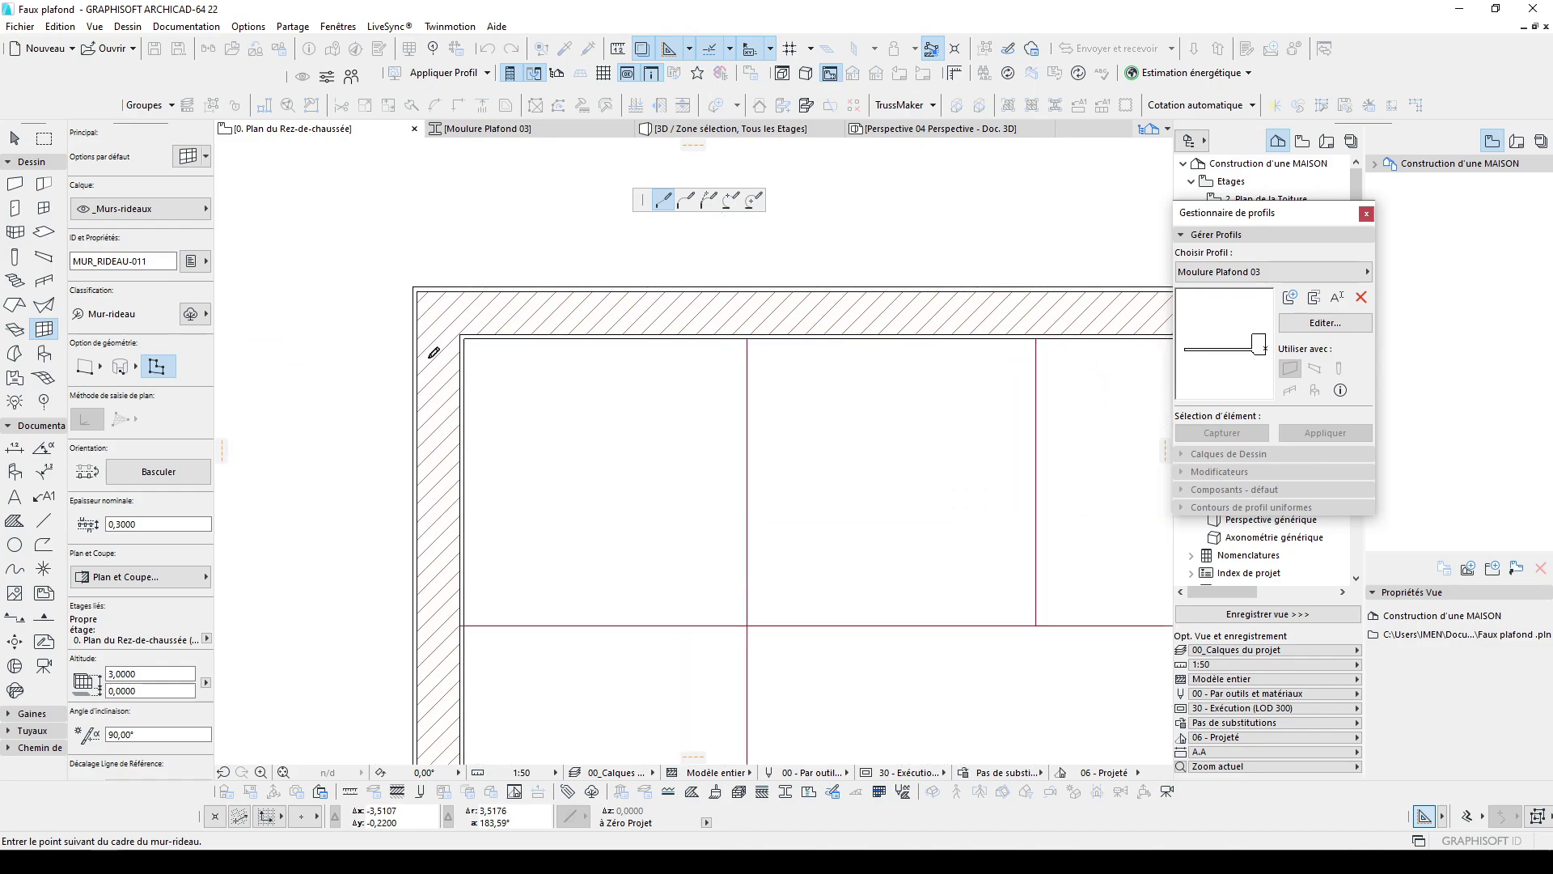
pyautogui.scroll(3, 437, 356)
pyautogui.click(482, 320)
pyautogui.scroll(-7, 425, 269)
pyautogui.scroll(6, 466, 566)
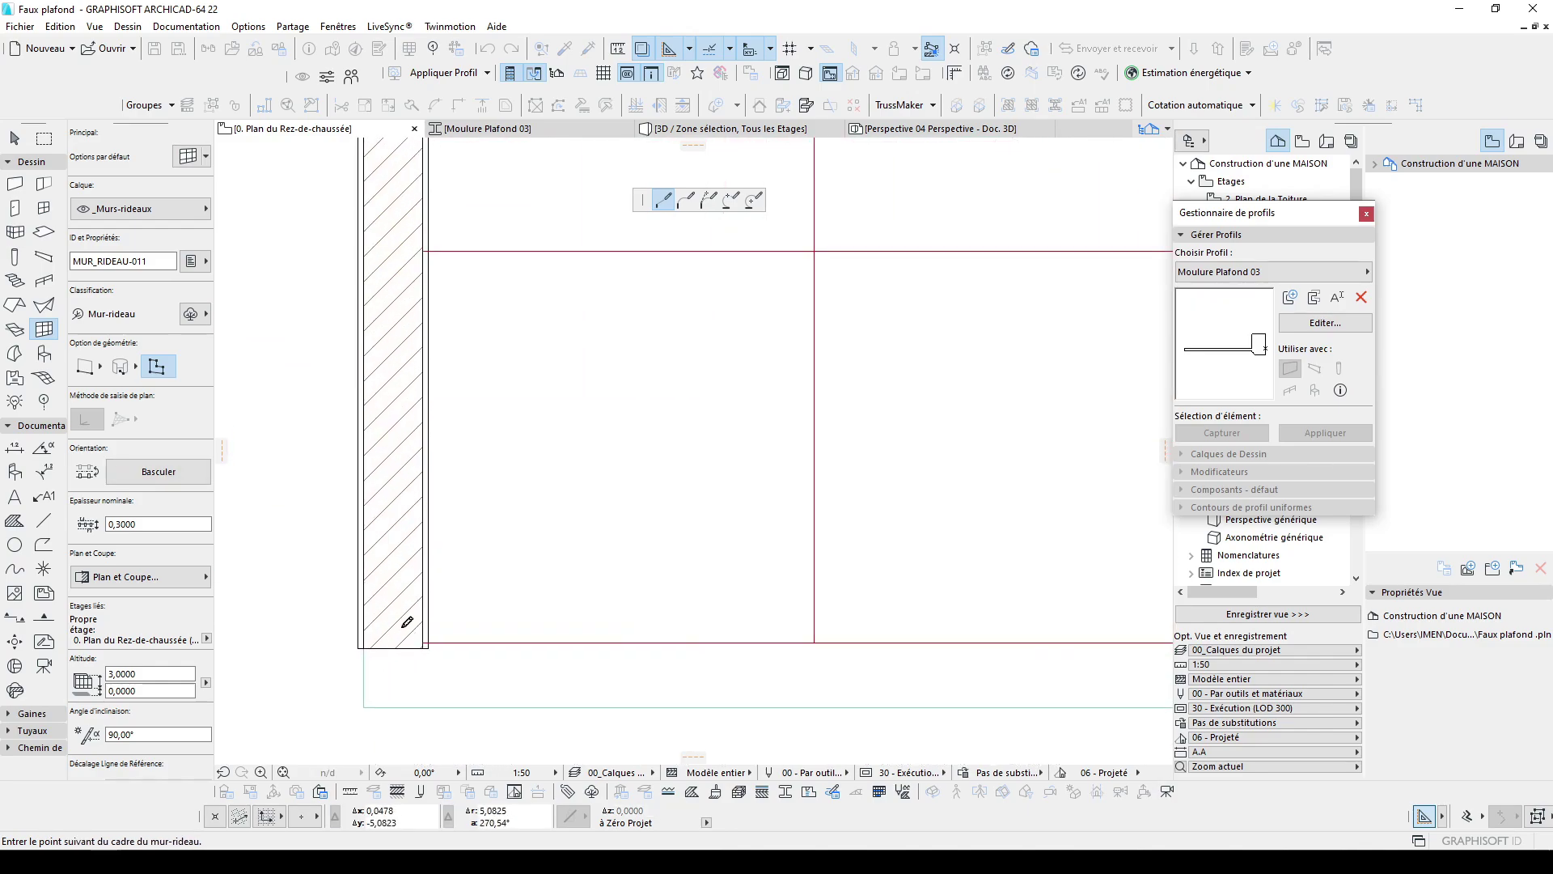
pyautogui.click(429, 635)
pyautogui.scroll(-4, 559, 486)
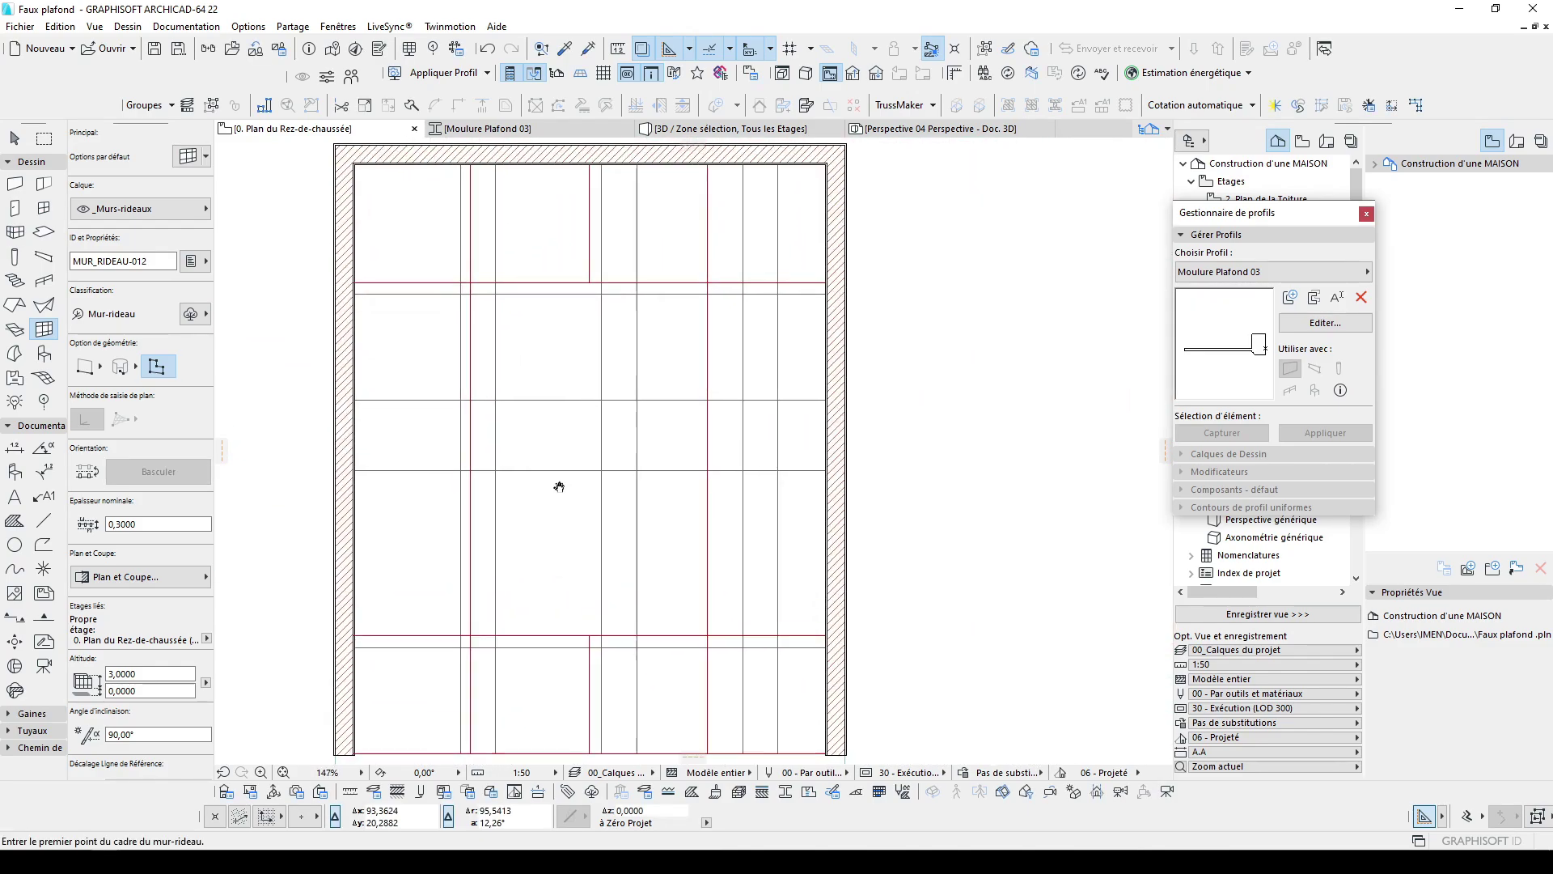
# Select the new ceiling curtain wall, open its settings and set its base elevation to 2.7000 m
pyautogui.press('Escape')
pyautogui.click(642, 389)
pyautogui.scroll(-2, 659, 398)
pyautogui.moveTo(665, 410); pyautogui.dragTo(693, 418, button='middle')
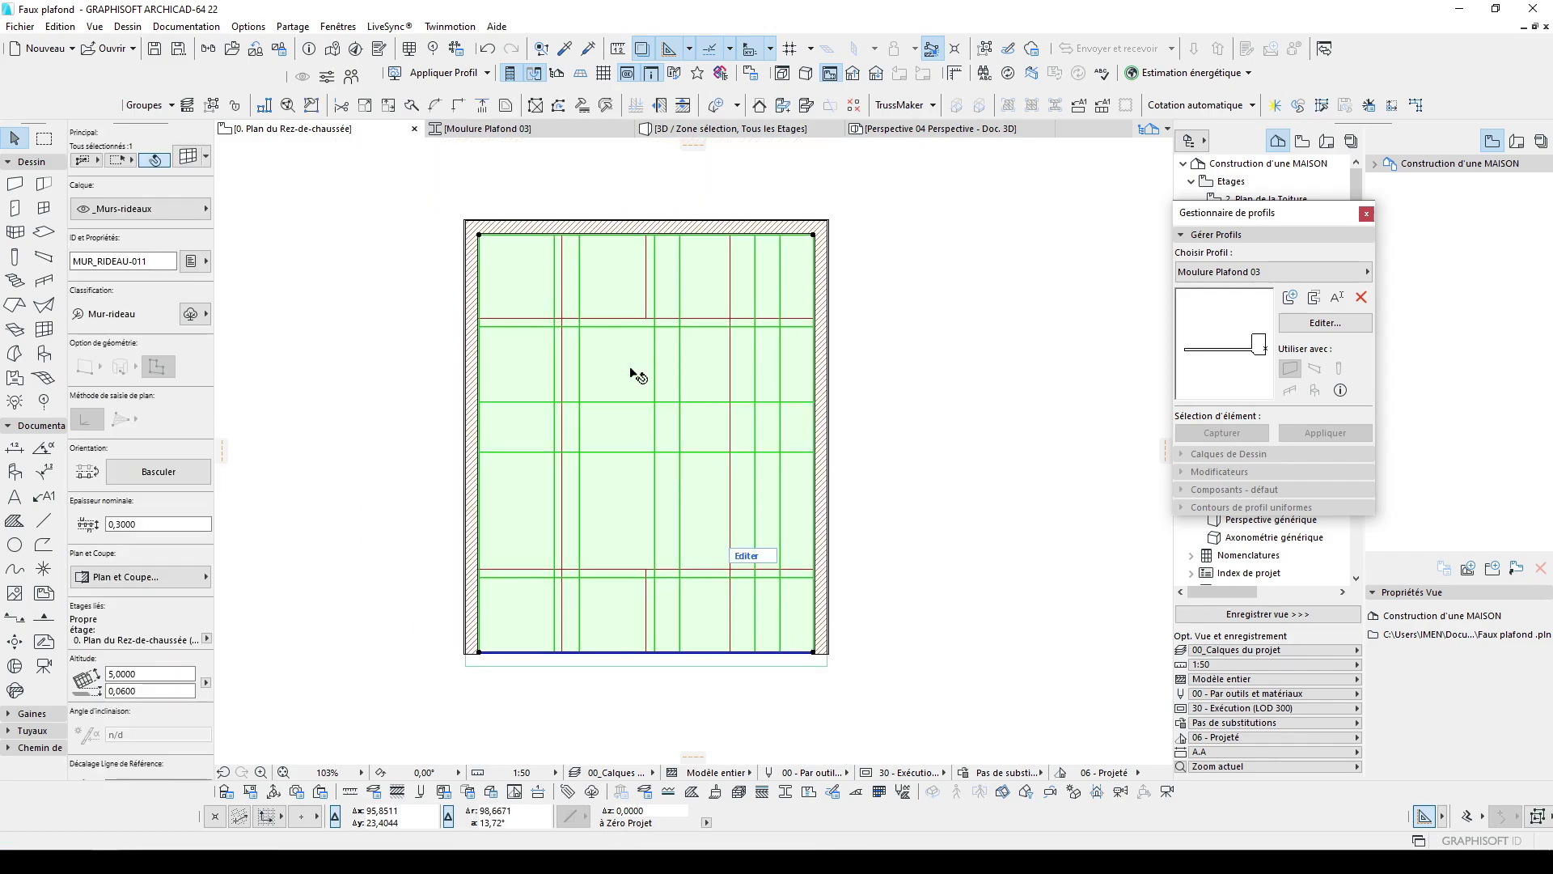
pyautogui.scroll(2, 707, 391)
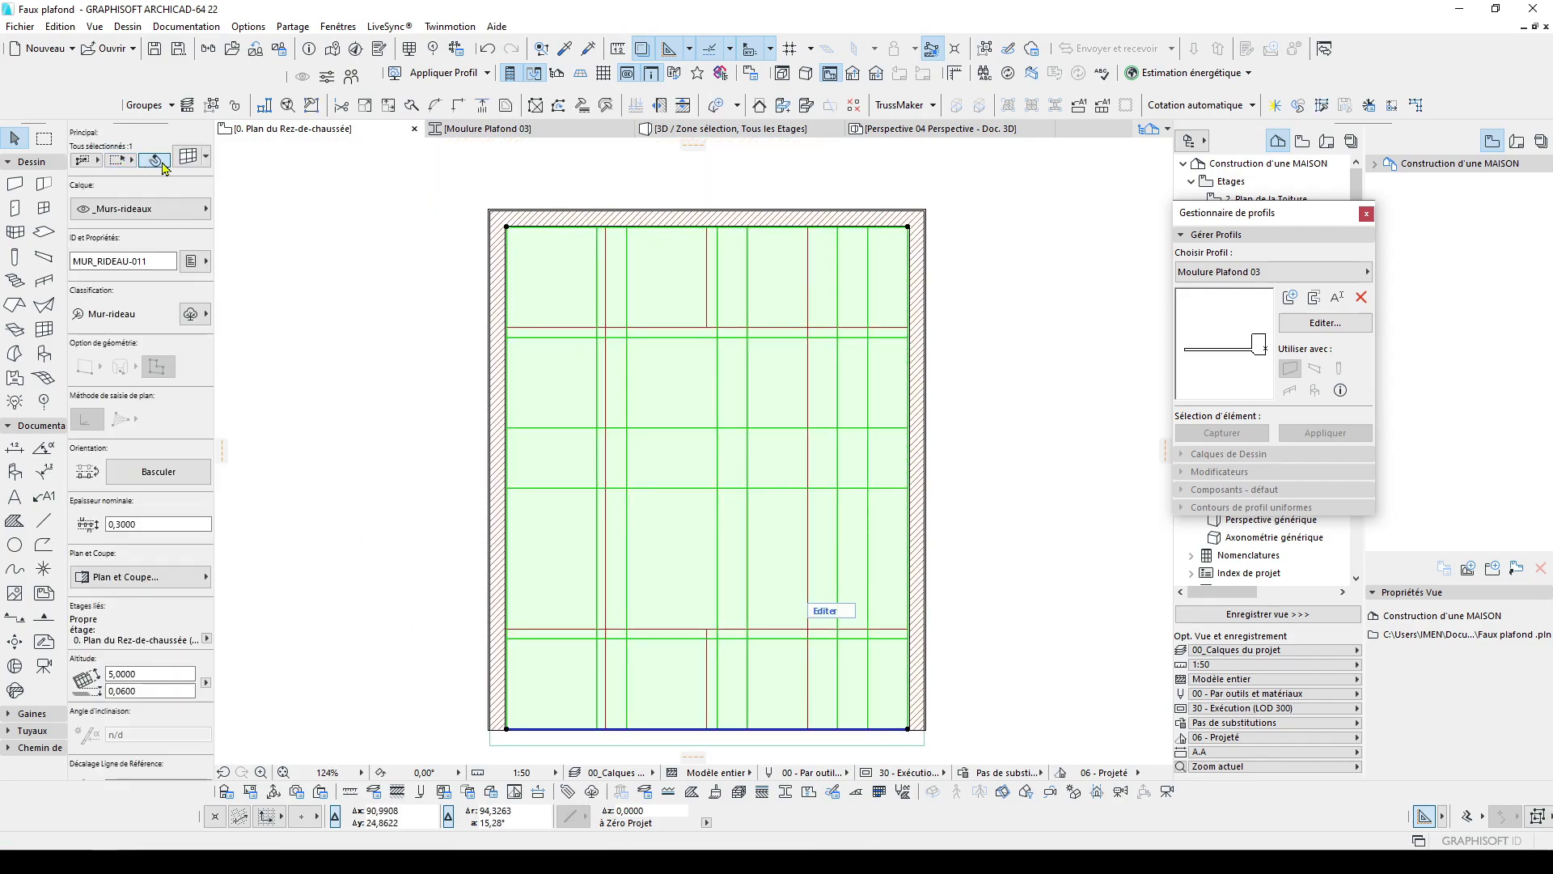
pyautogui.doubleClick(866, 557)
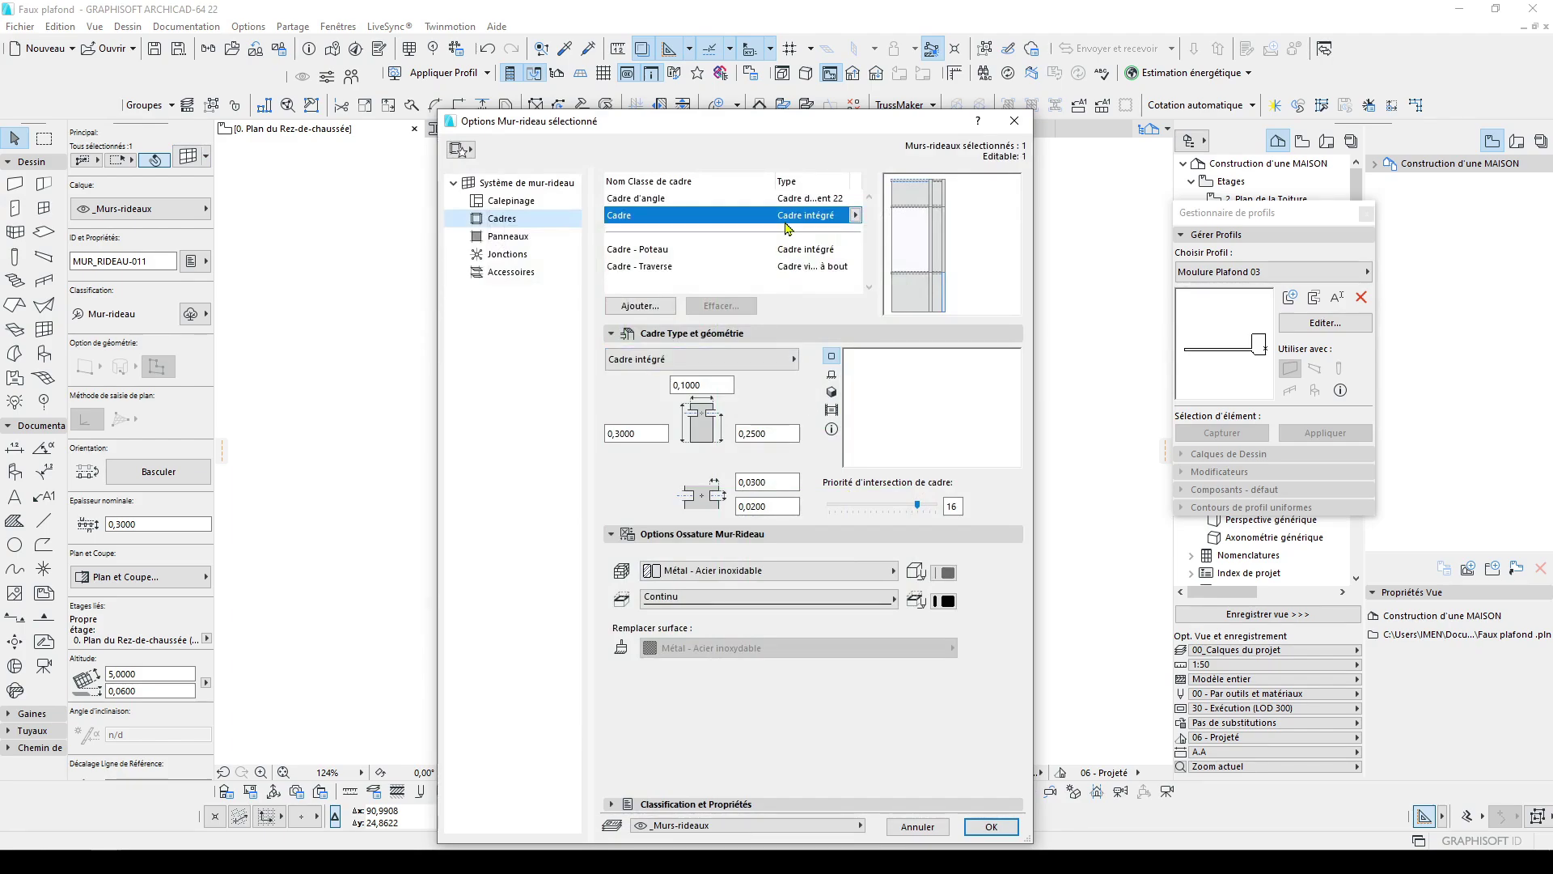
pyautogui.moveTo(735, 123); pyautogui.dragTo(724, 158)
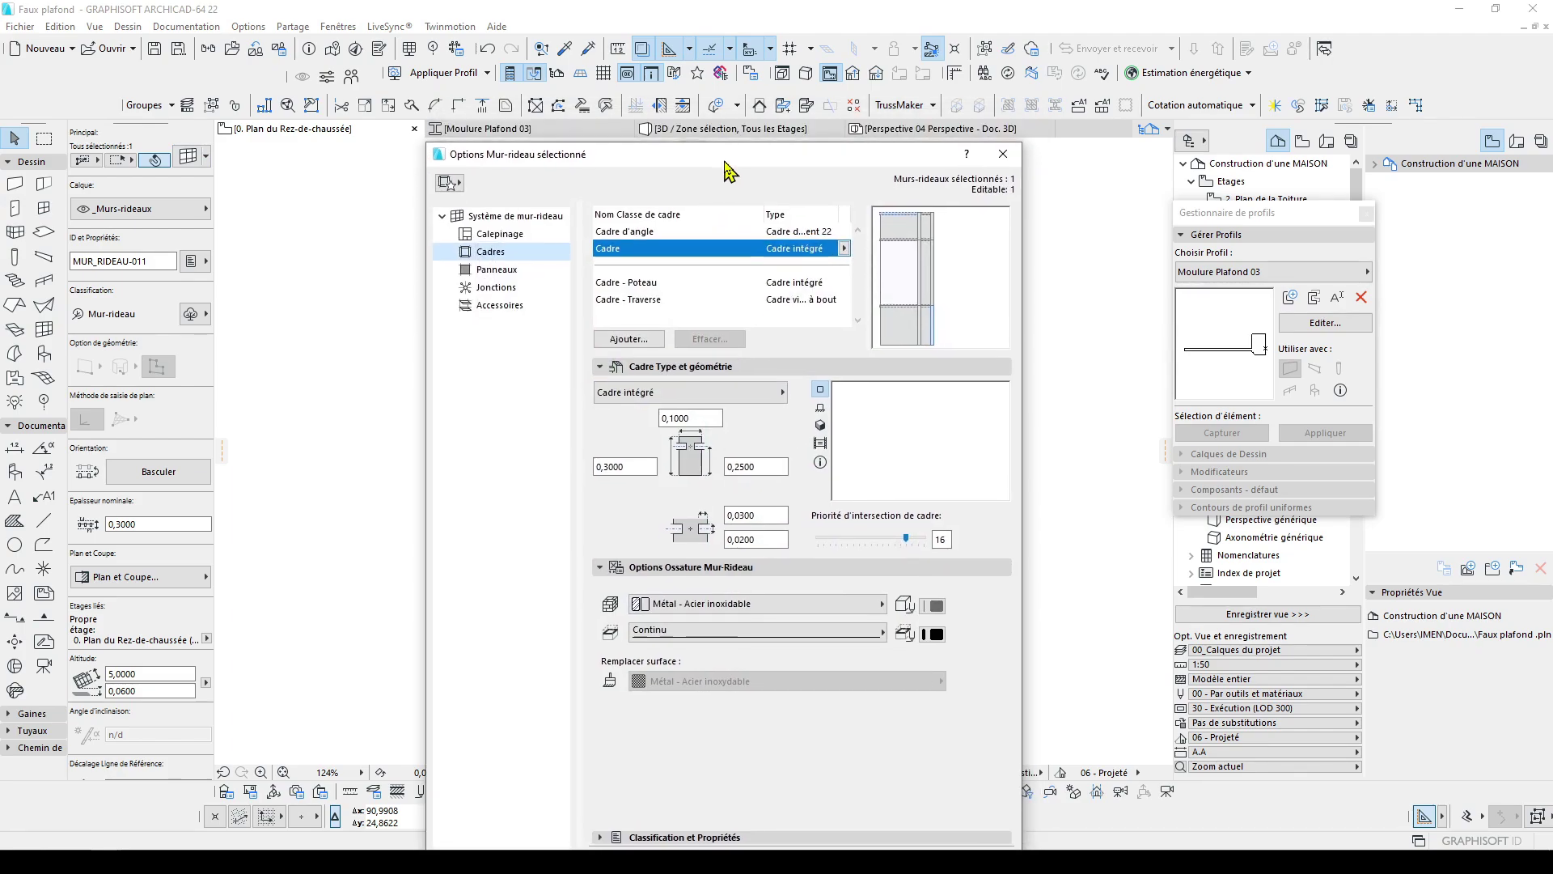
pyautogui.click(479, 217)
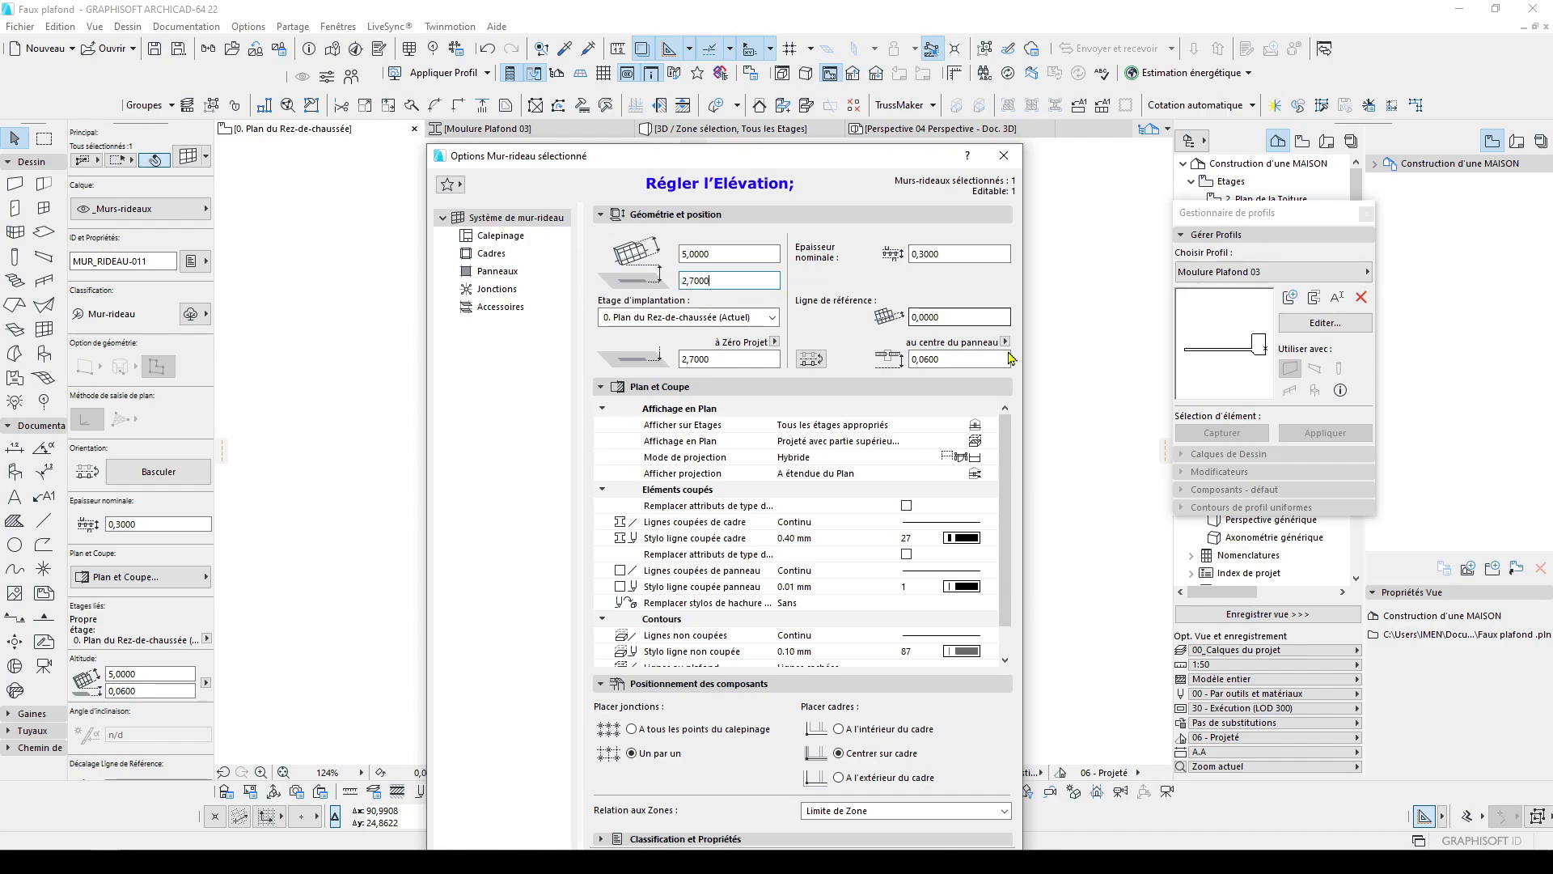
# Show the curtain wall on its home story only (Etage d'implantation), with floor plan display Projeté avec partie supérieure
pyautogui.click(979, 424)
pyautogui.click(1068, 441)
pyautogui.click(983, 442)
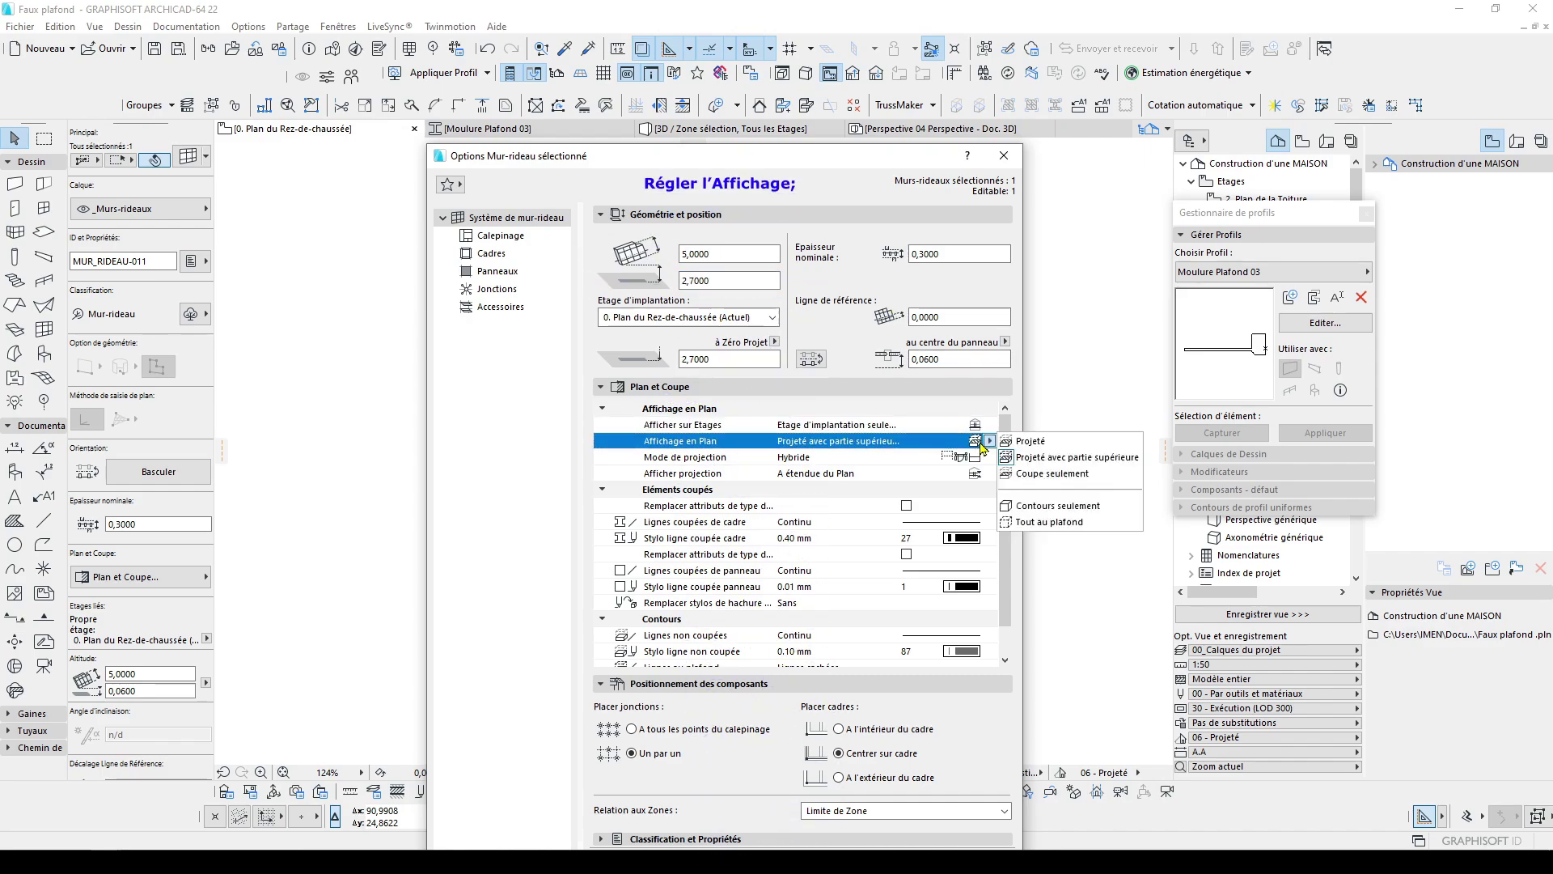
pyautogui.click(988, 462)
# Set the upper, cut and uncut components in the curtain wall's projection mode to Projeté
pyautogui.click(989, 461)
pyautogui.click(991, 461)
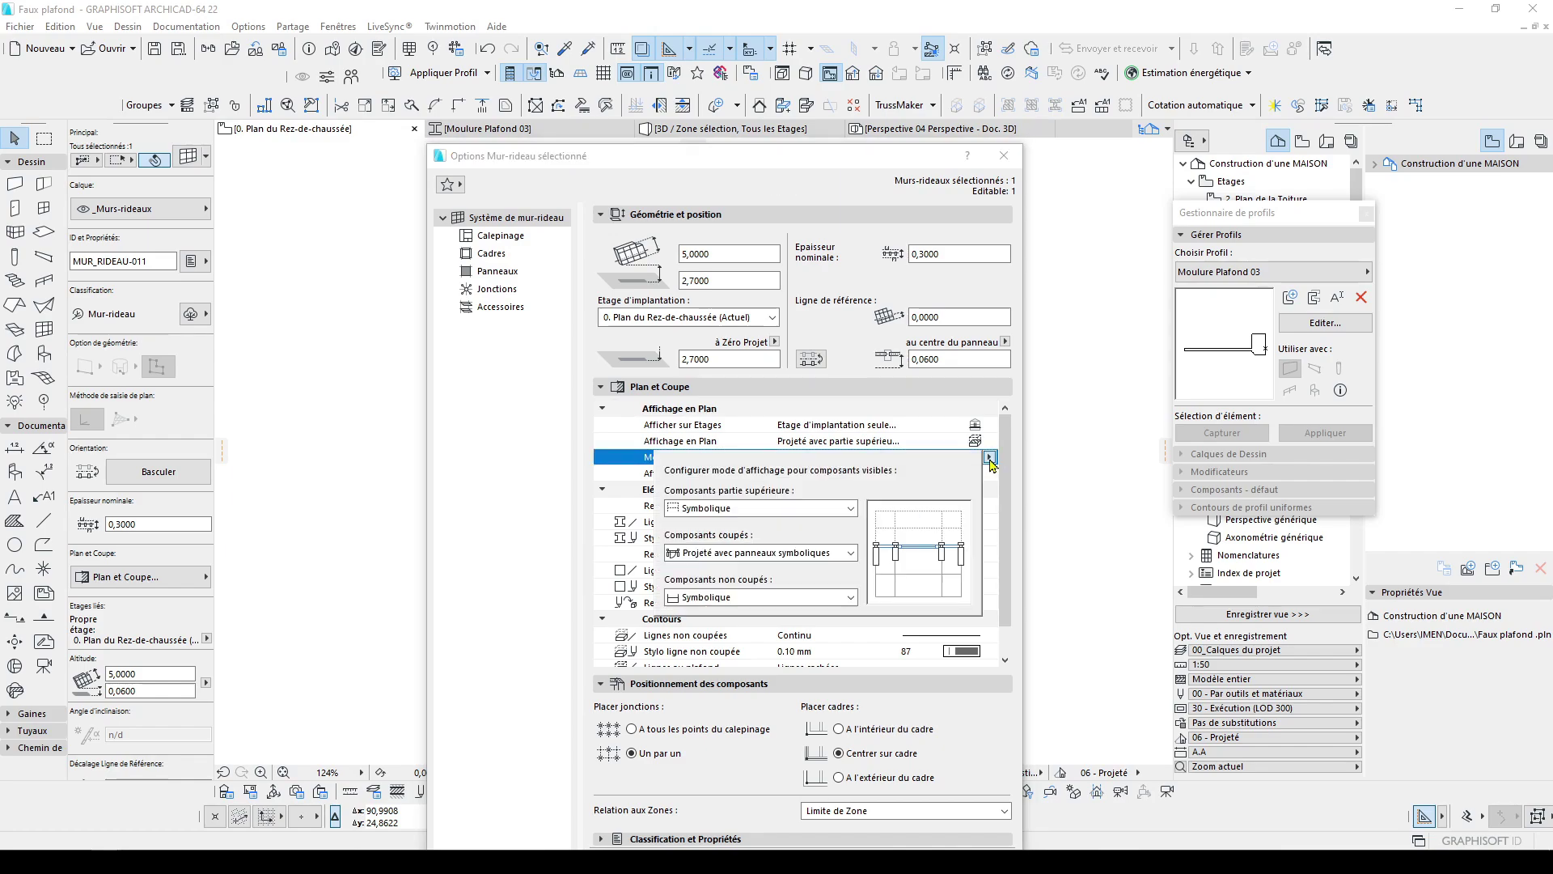
pyautogui.click(828, 513)
pyautogui.click(705, 537)
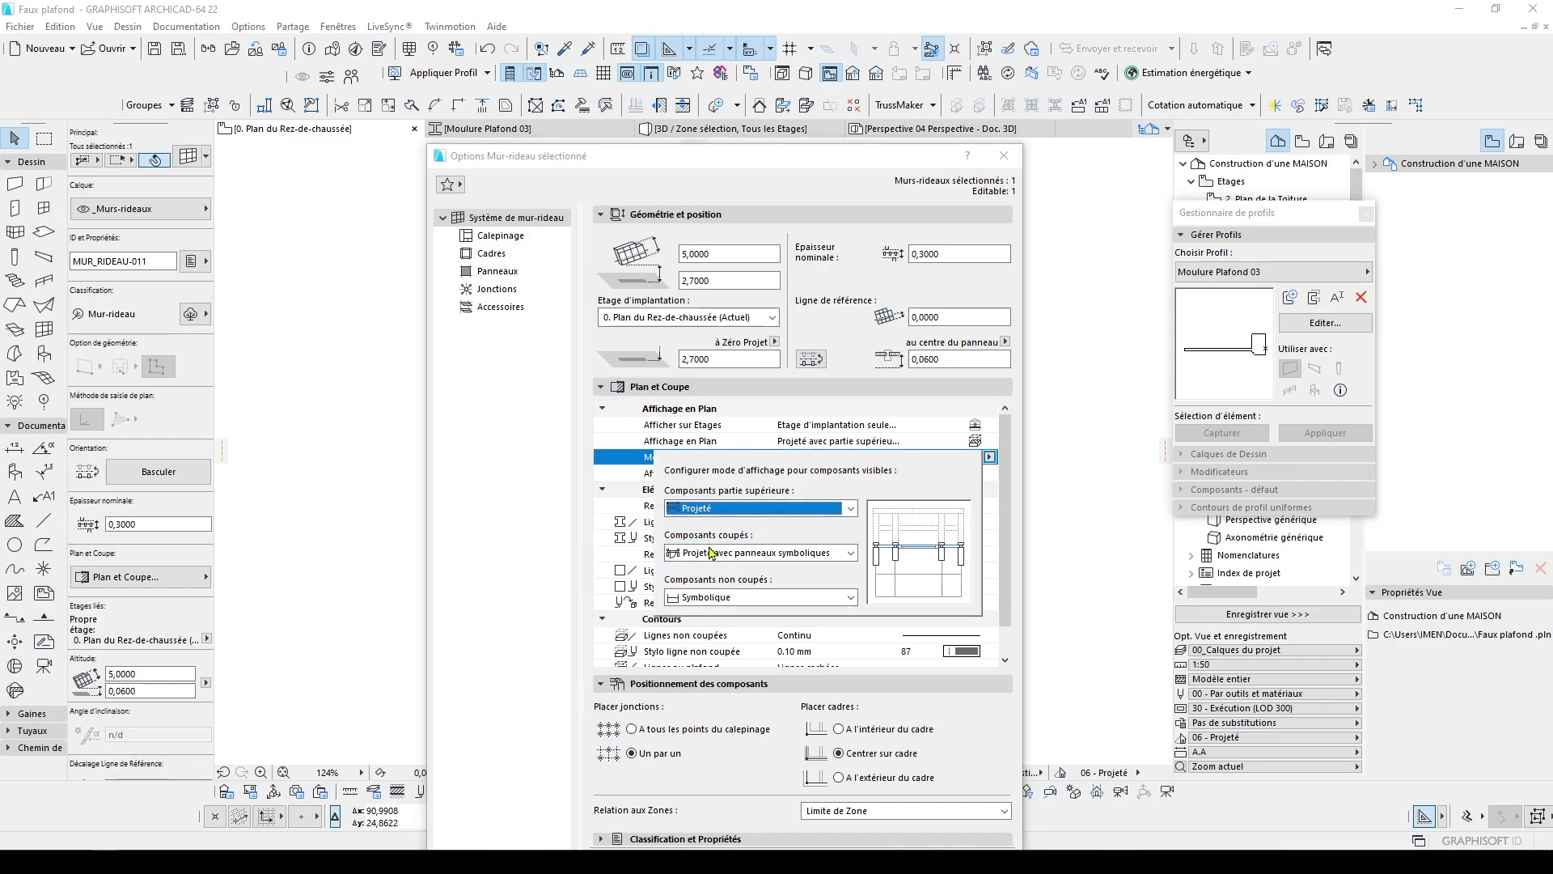
pyautogui.click(709, 553)
pyautogui.click(696, 582)
pyautogui.click(709, 597)
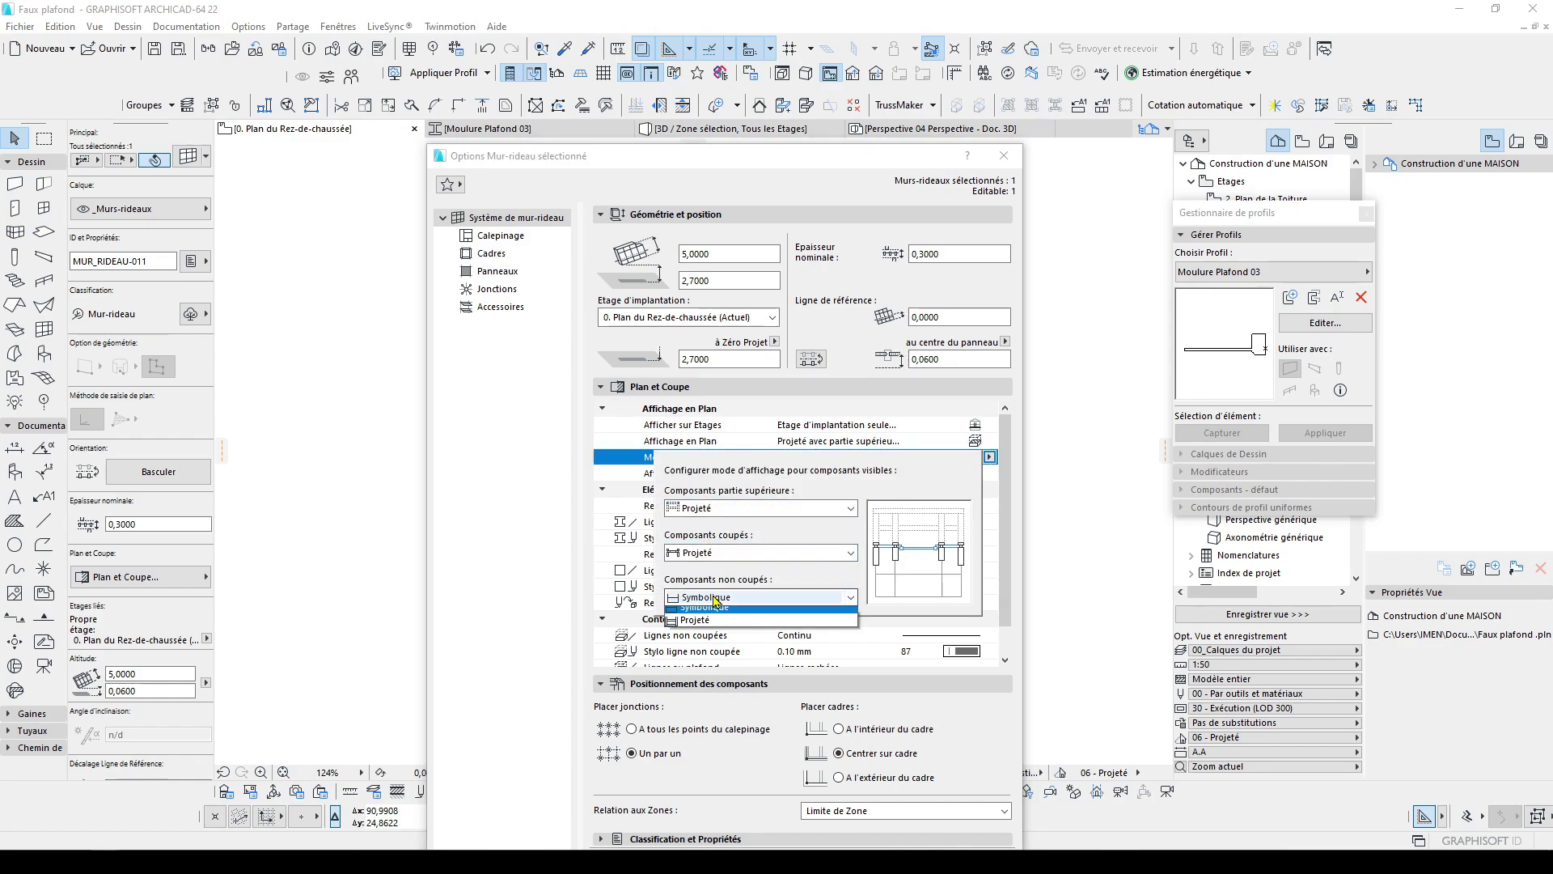
pyautogui.click(711, 631)
pyautogui.click(1021, 468)
# Set the curtain wall's displayed projection to Elément entier and place its frames A l'intérieur du cadre
pyautogui.click(988, 475)
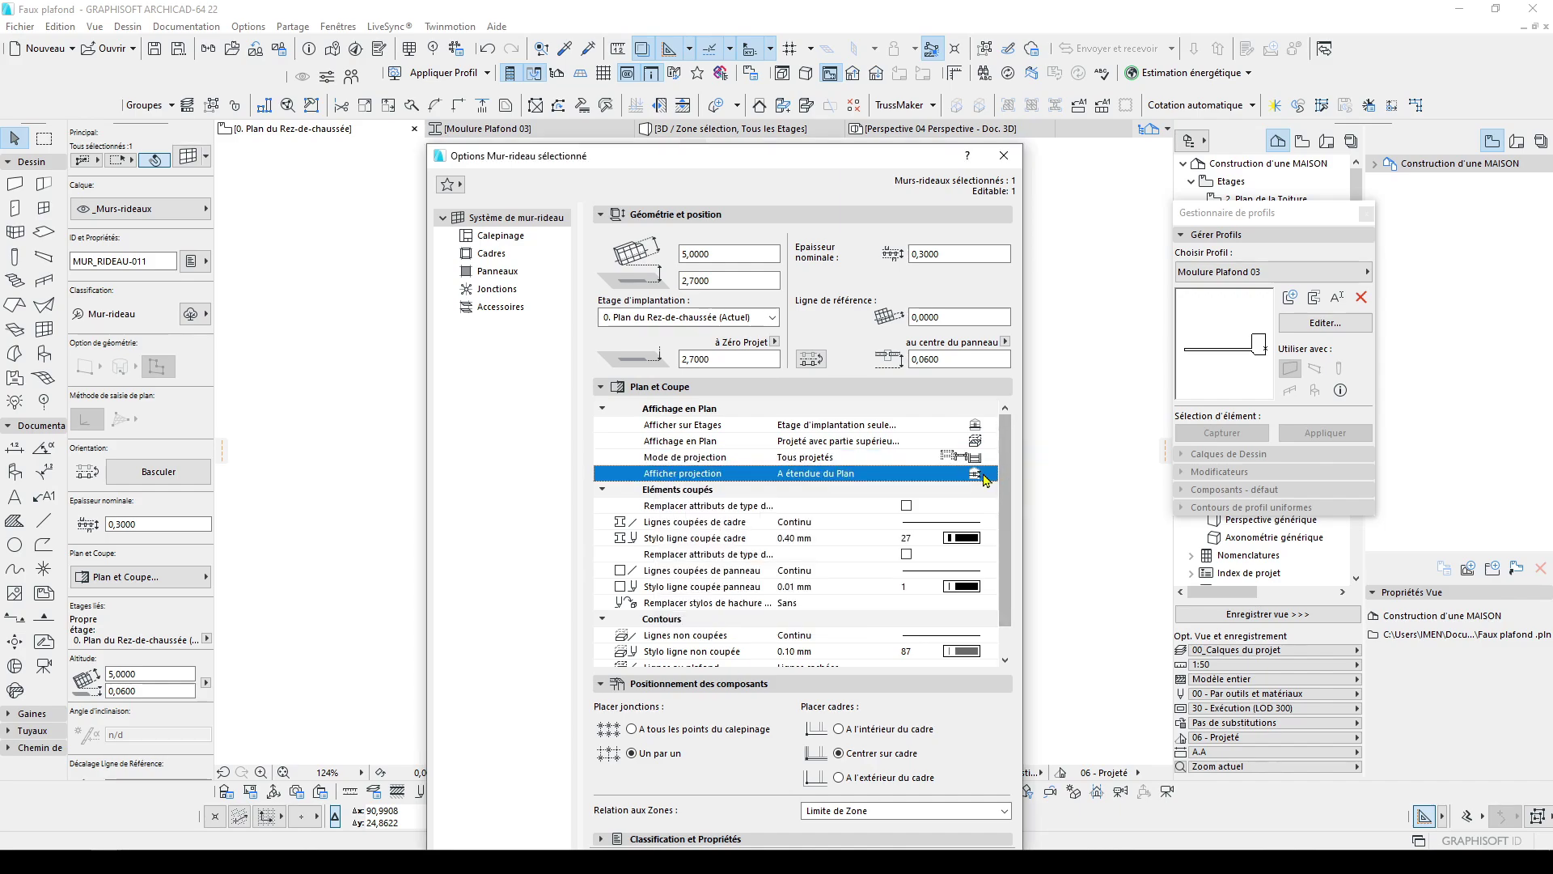
pyautogui.click(990, 474)
pyautogui.click(1017, 506)
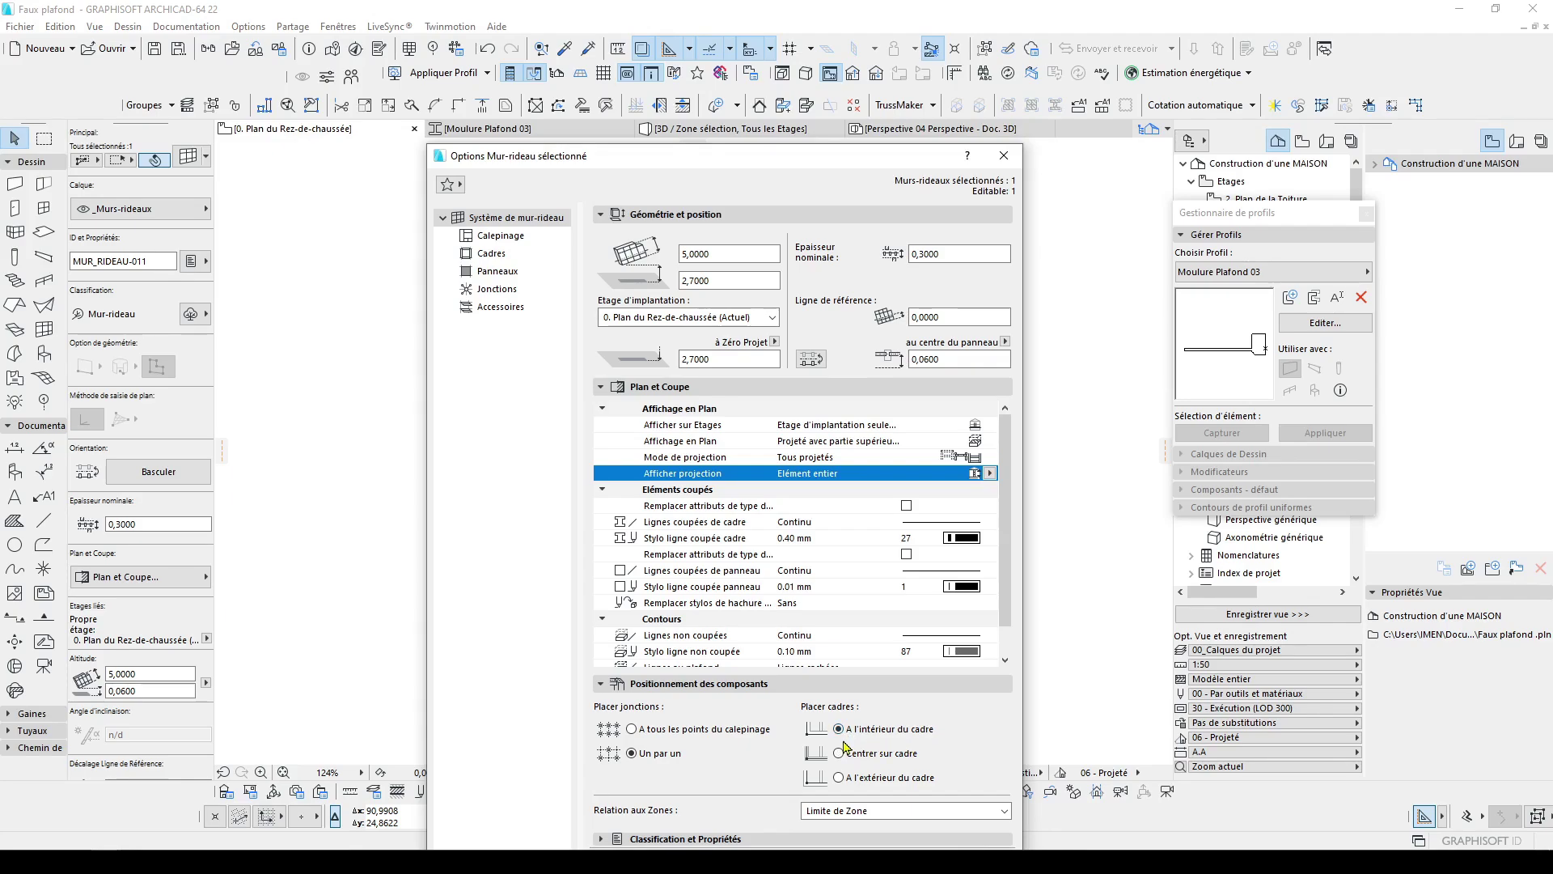
# Define the curtain wall's grid pattern (Calepinage) with four columns, A to D, each 1.0000 m wide
pyautogui.click(486, 233)
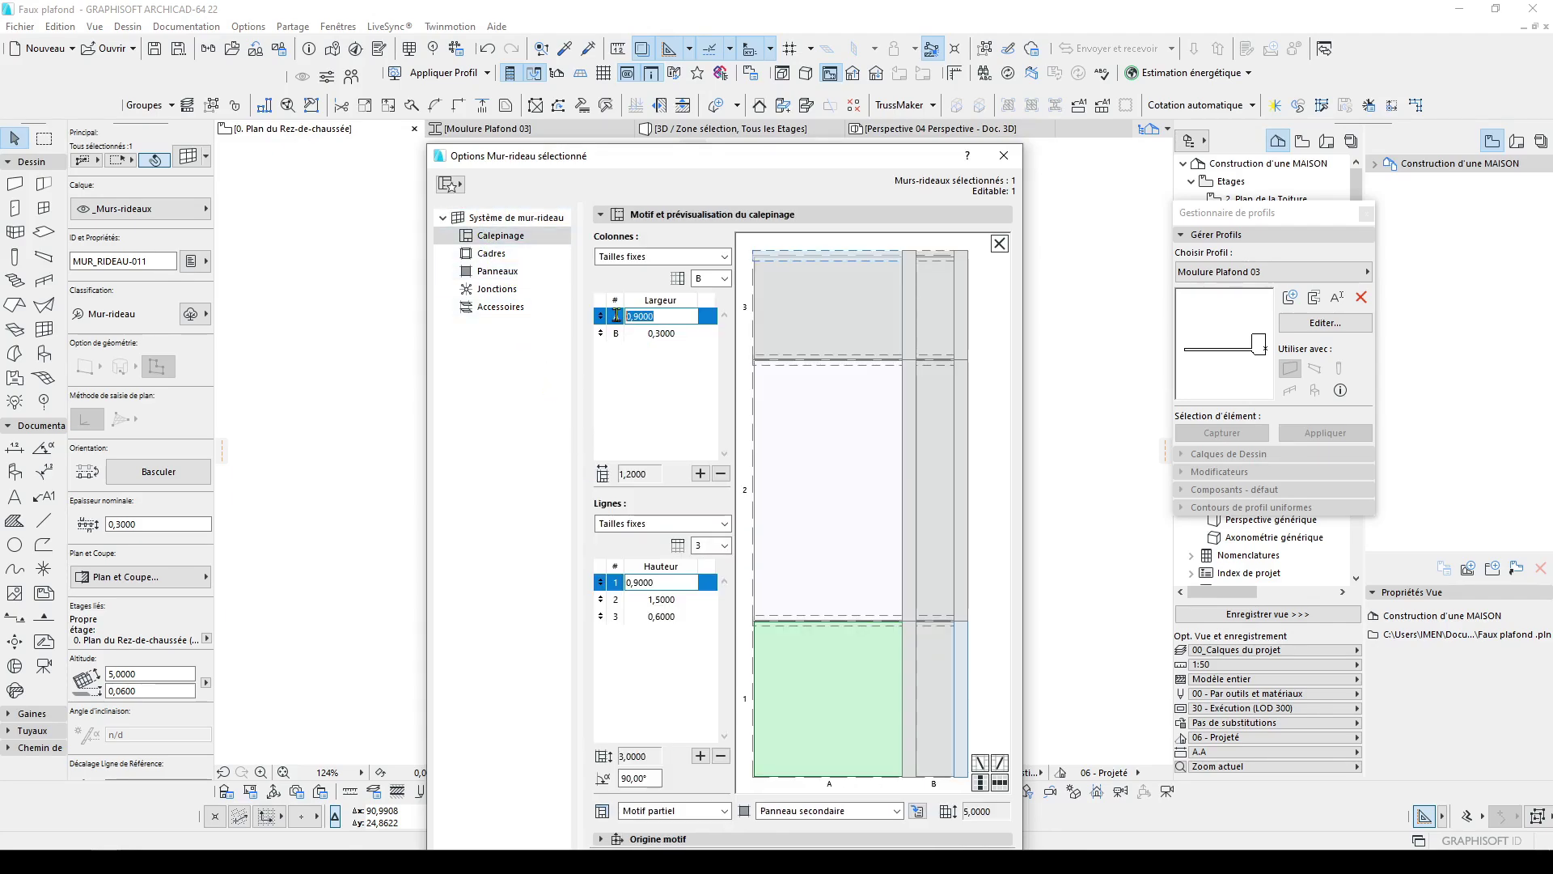
pyautogui.write('1')
pyautogui.press('Tab')
pyautogui.write('1')
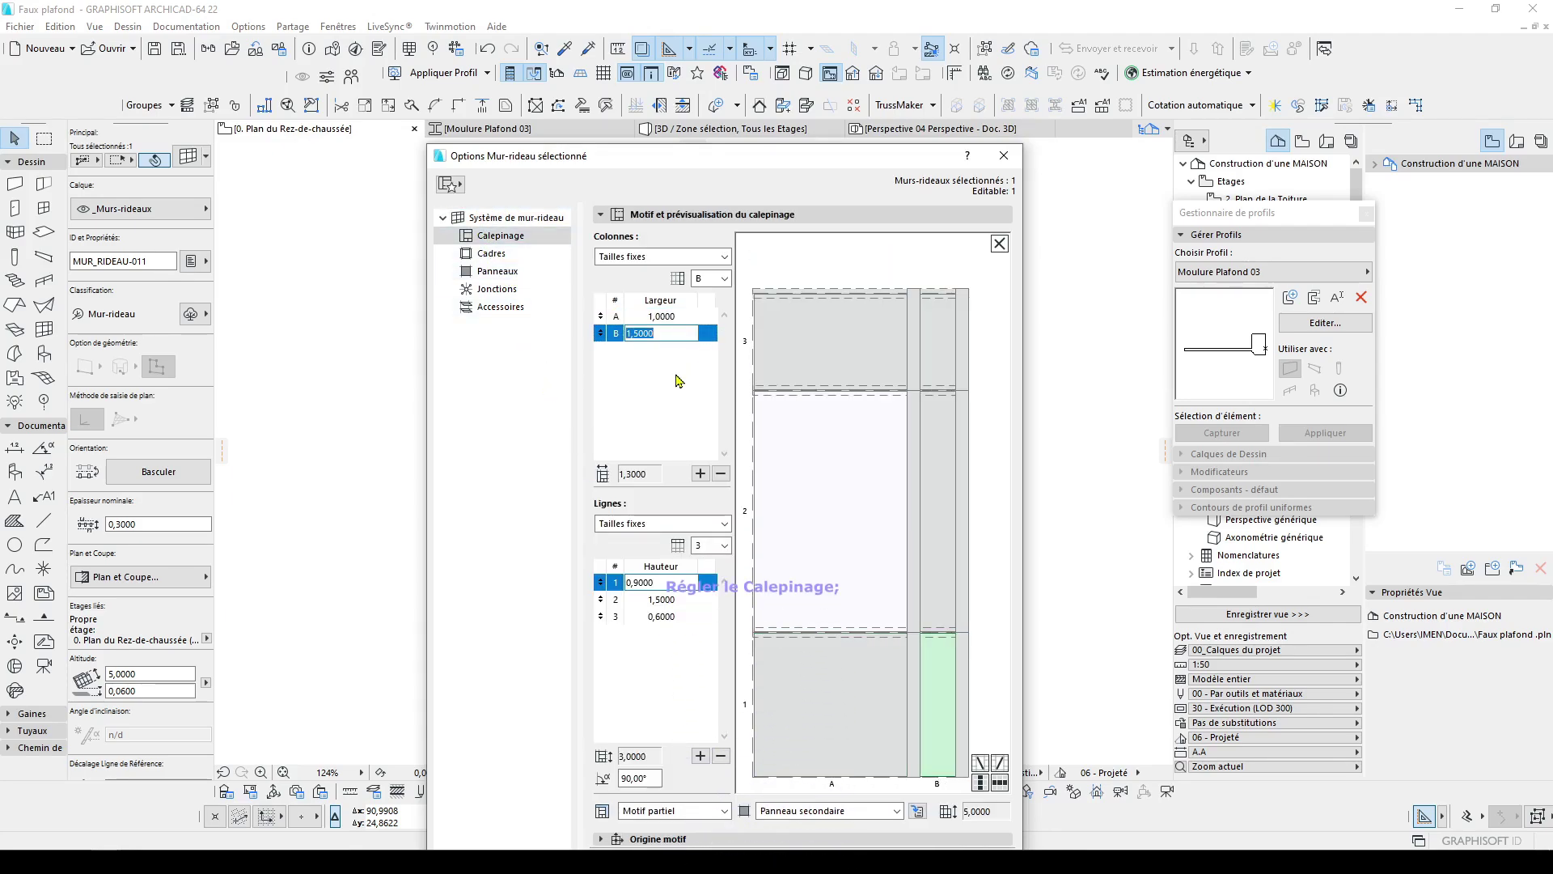
pyautogui.click(700, 474)
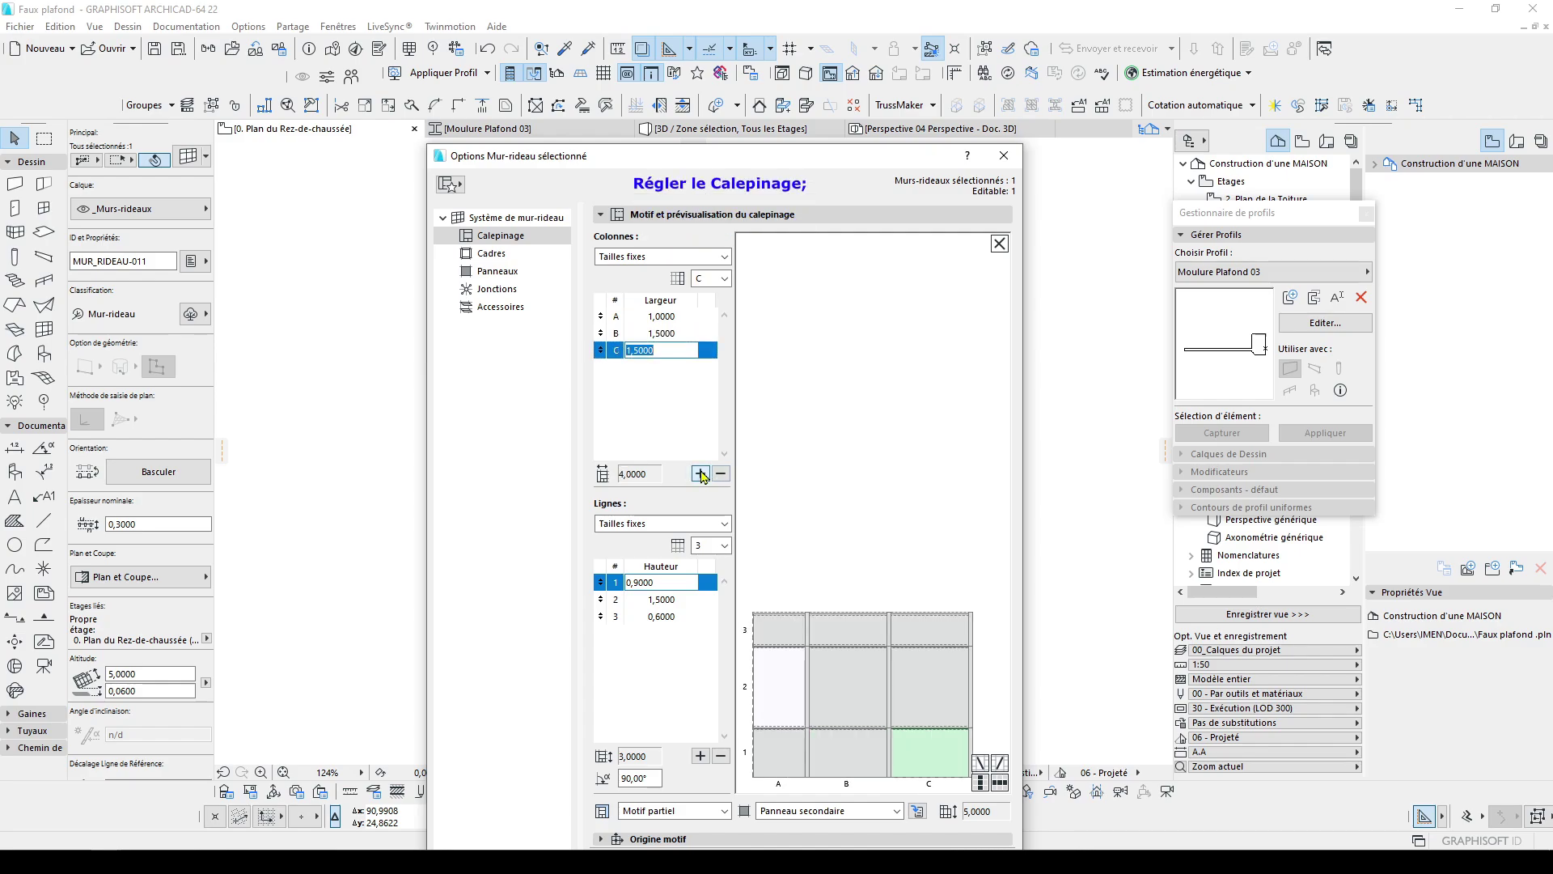
pyautogui.click(701, 474)
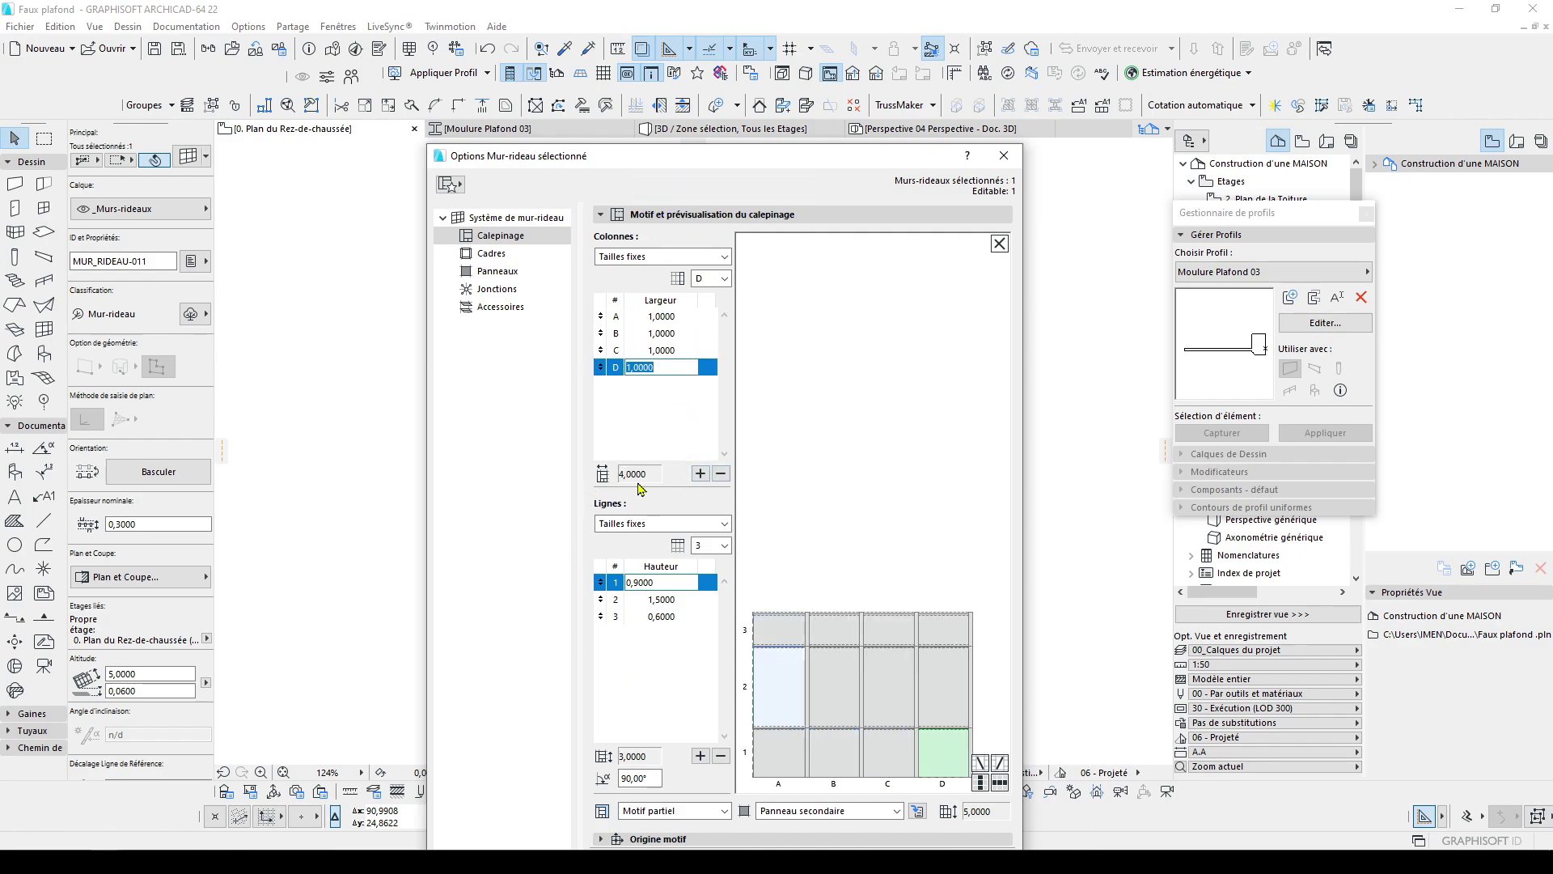
# Define four grid rows with heights of 1.0000, 1.5000, 1.5000 and 1.0000 m
pyautogui.click(638, 604)
pyautogui.click(682, 617)
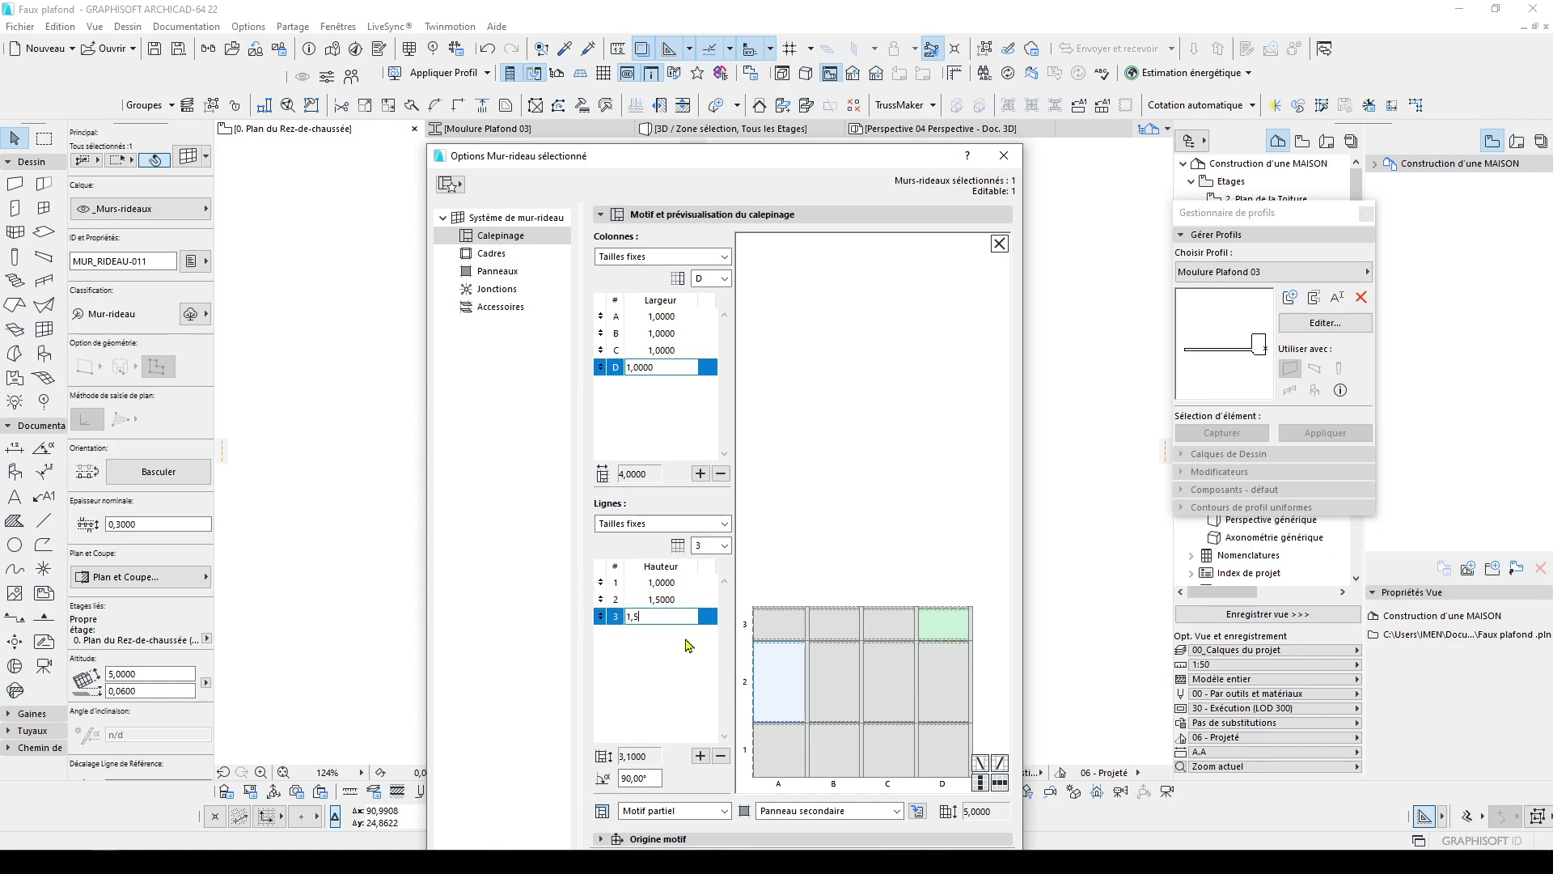
pyautogui.write('1,5')
pyautogui.press('Return')
pyautogui.click(700, 756)
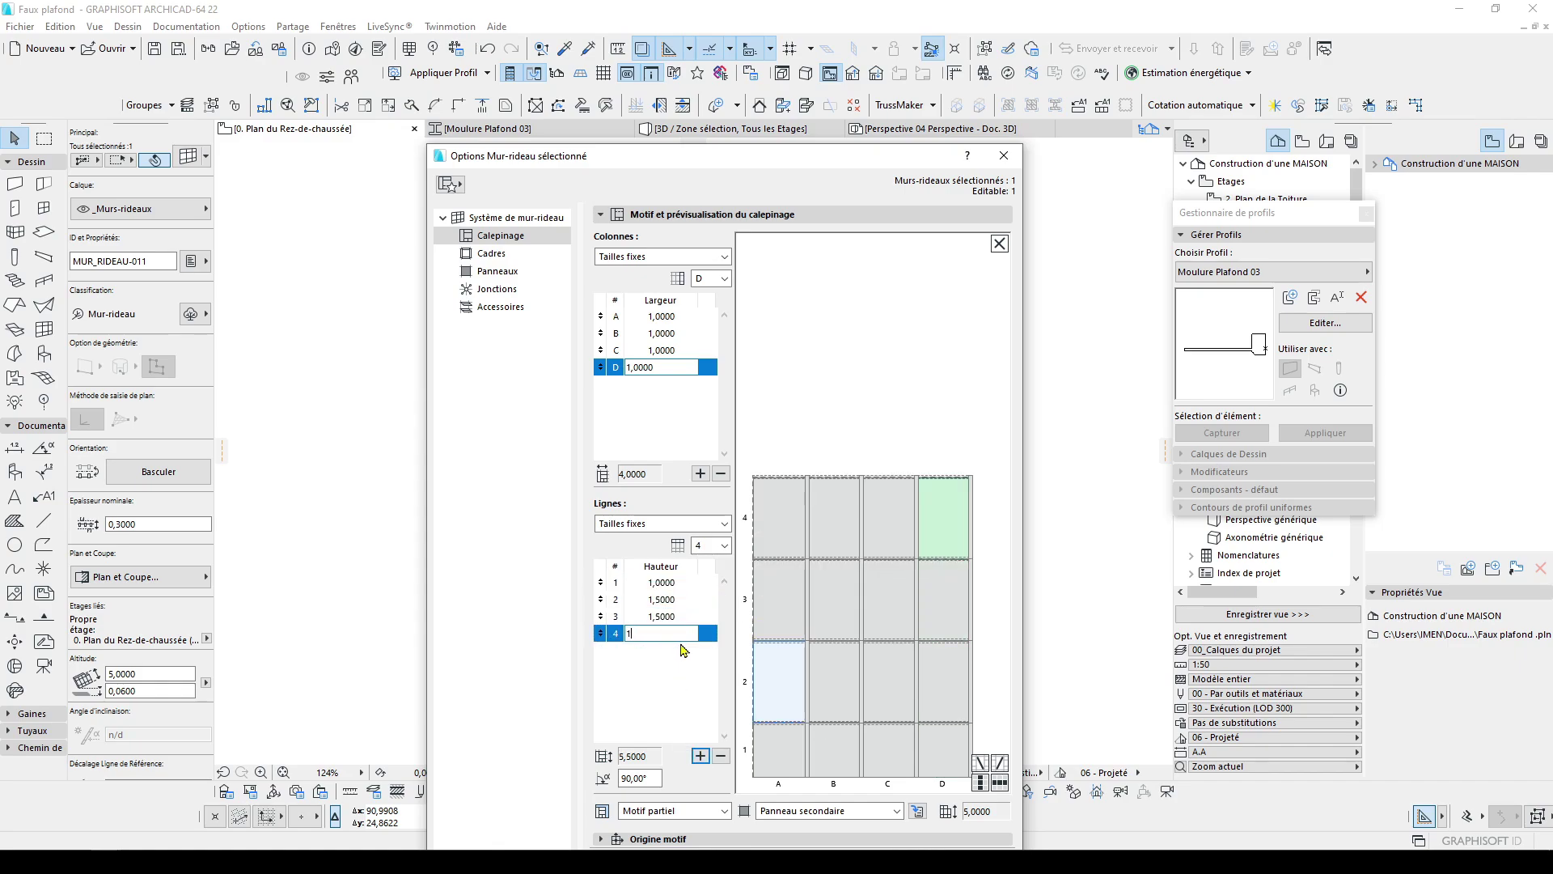
pyautogui.write('1')
pyautogui.press('Return')
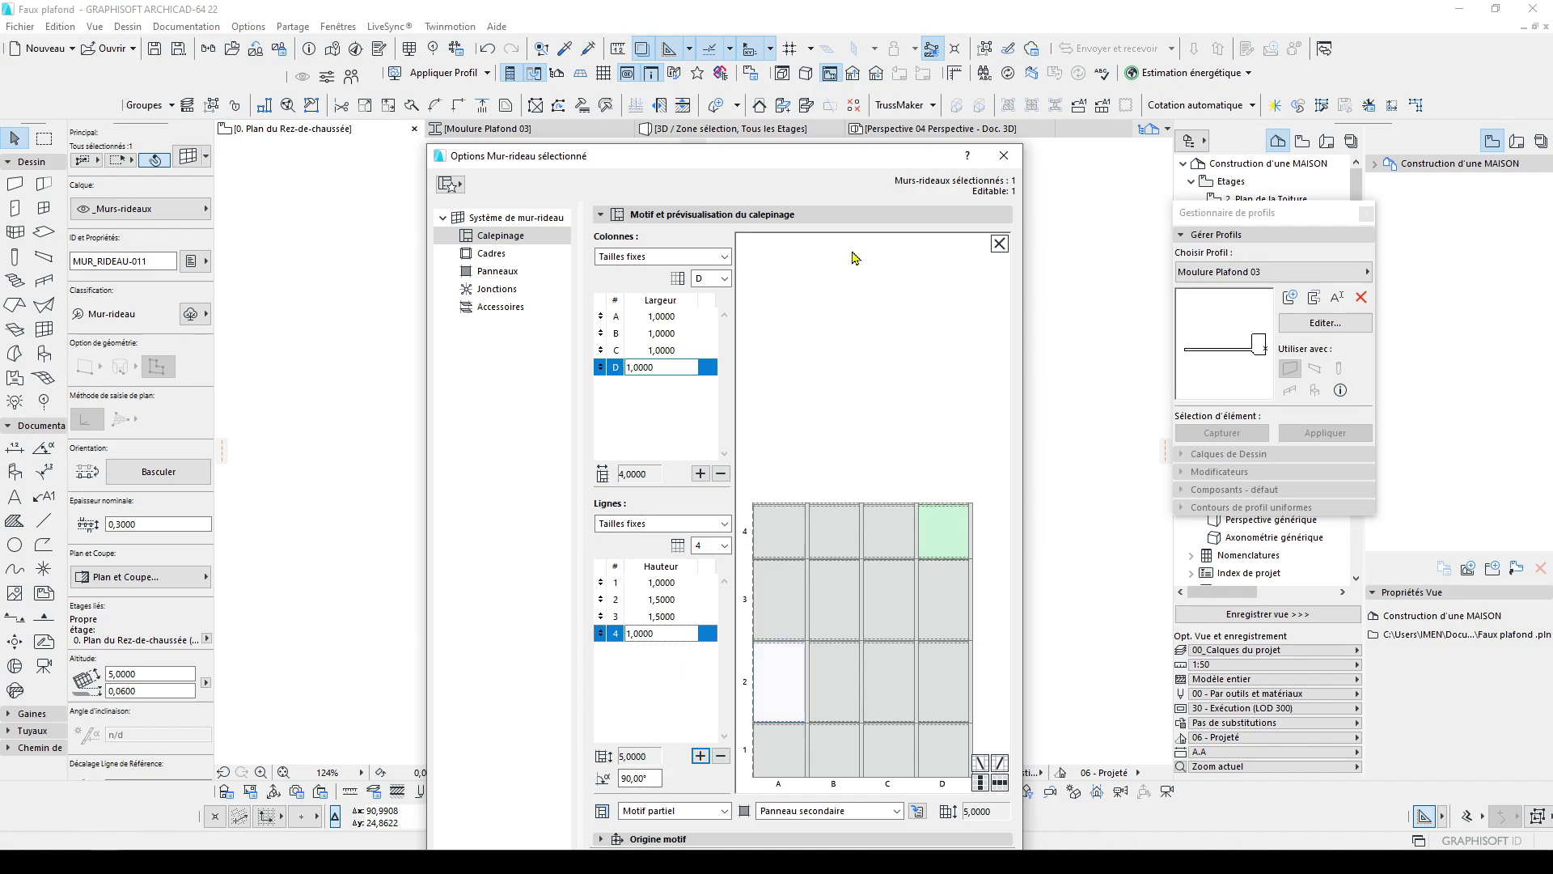
# Assign Panneau principal to the four central panels in columns B and C, rows 2 and 3
pyautogui.click(847, 601)
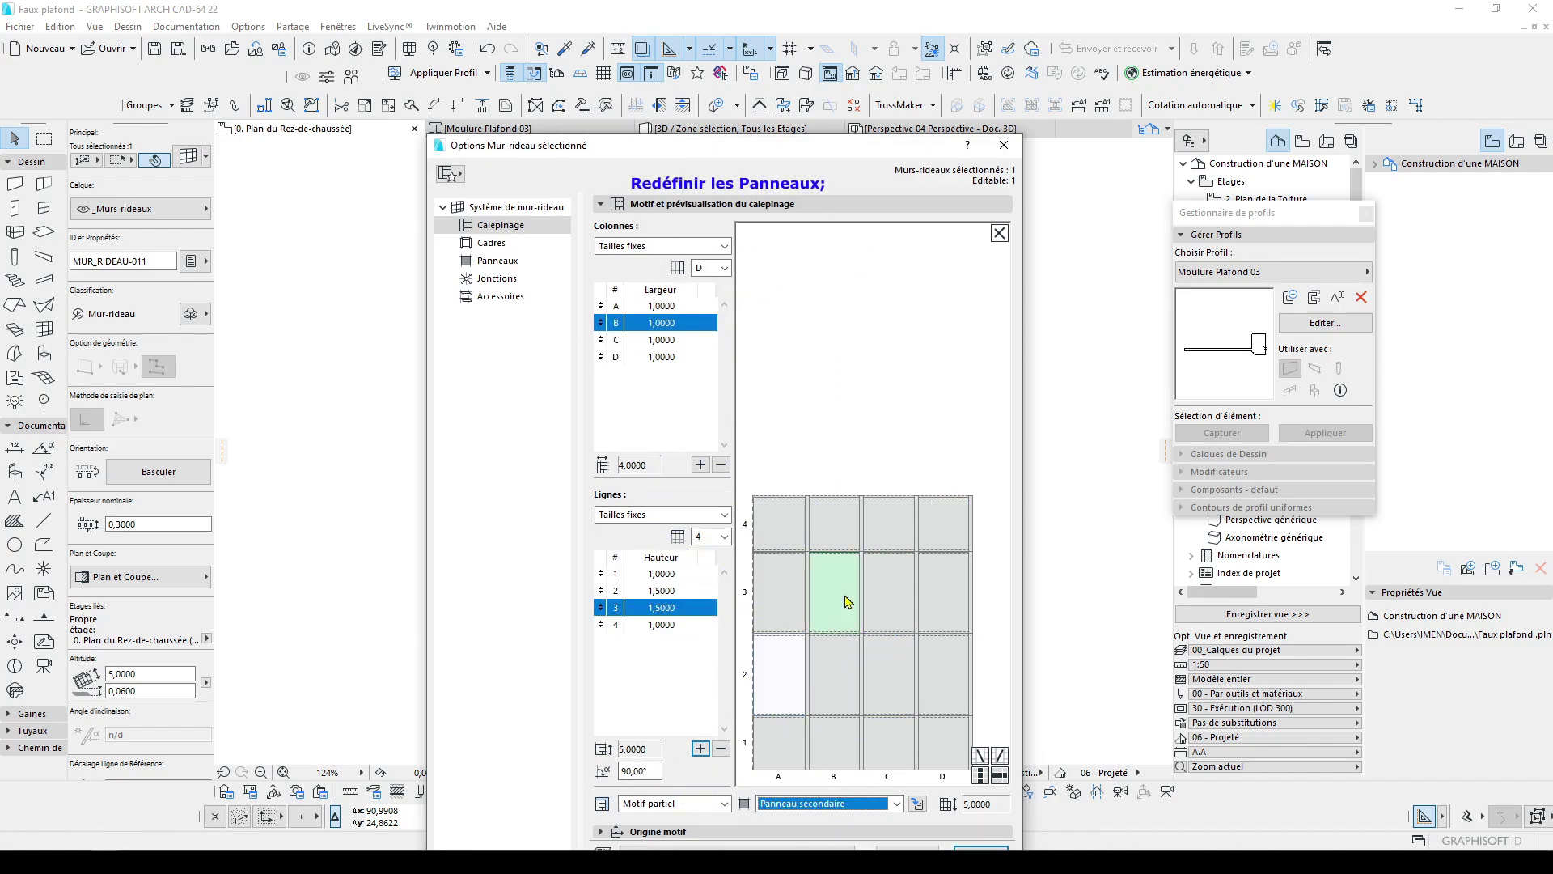
pyautogui.click(841, 649)
pyautogui.keyDown('shift'); pyautogui.click(892, 676); pyautogui.keyUp('shift')
pyautogui.keyDown('shift'); pyautogui.click(887, 614); pyautogui.keyUp('shift')
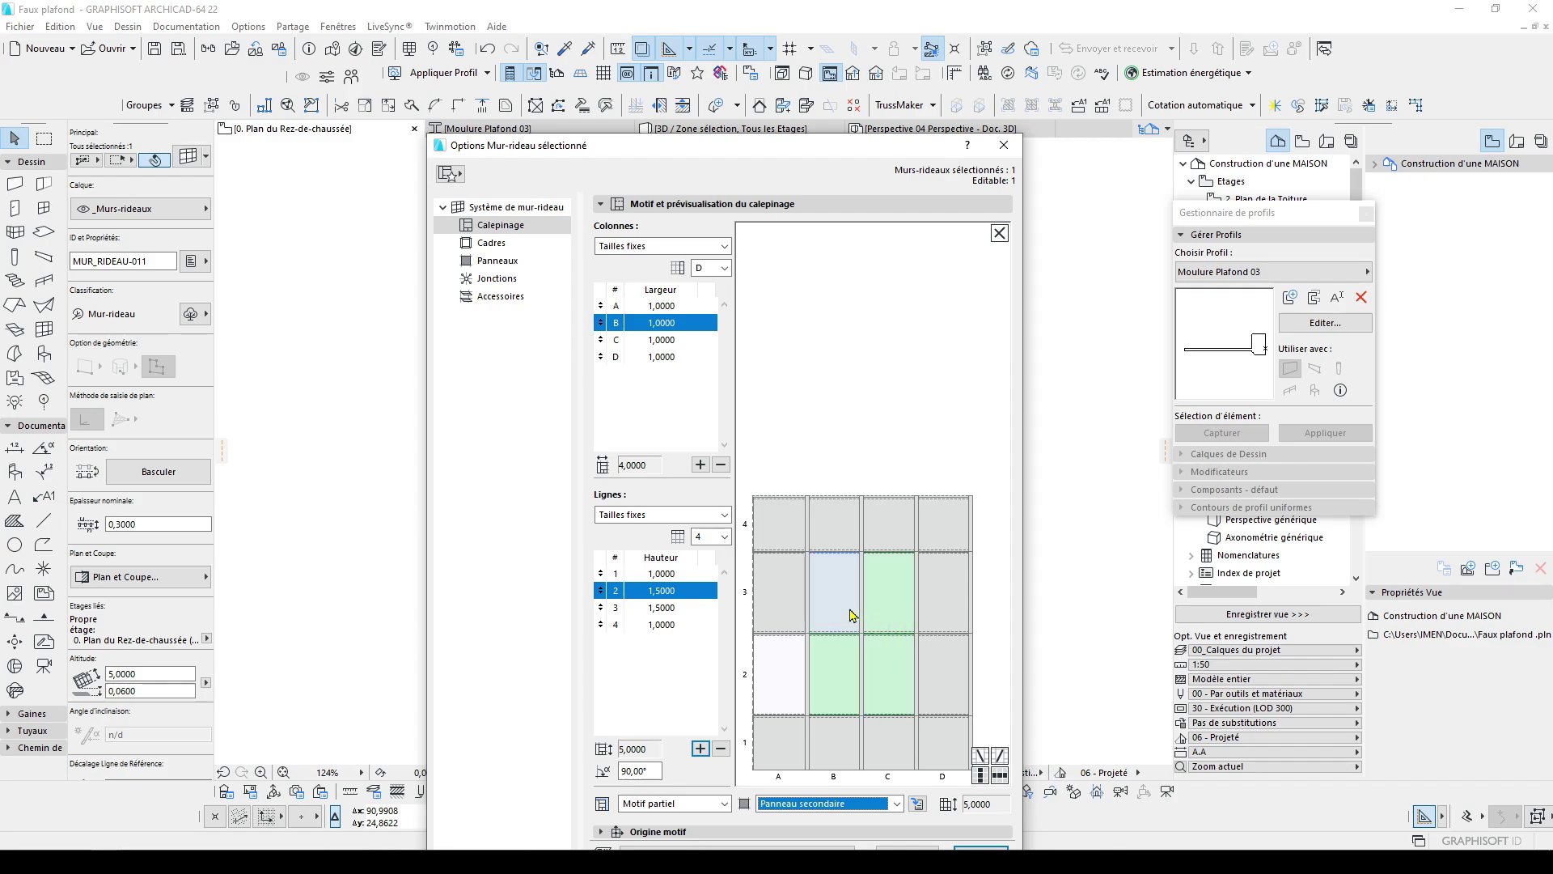
pyautogui.click(879, 806)
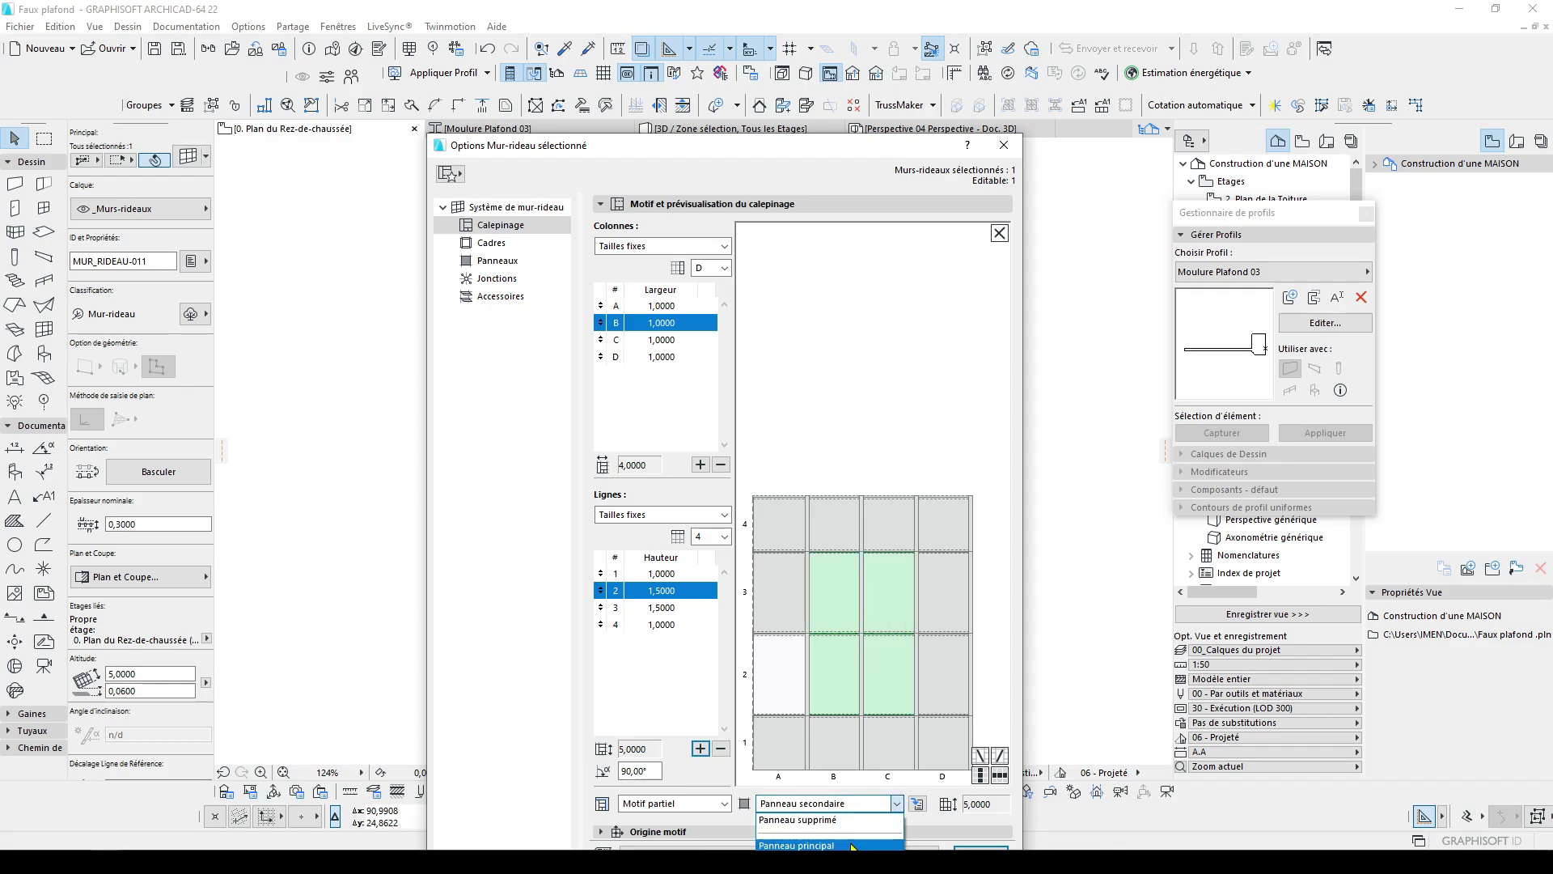
pyautogui.click(855, 842)
# Assign Panneau secondaire to the panel in column A, row 2, and clear the panel selection
pyautogui.click(772, 698)
pyautogui.click(893, 809)
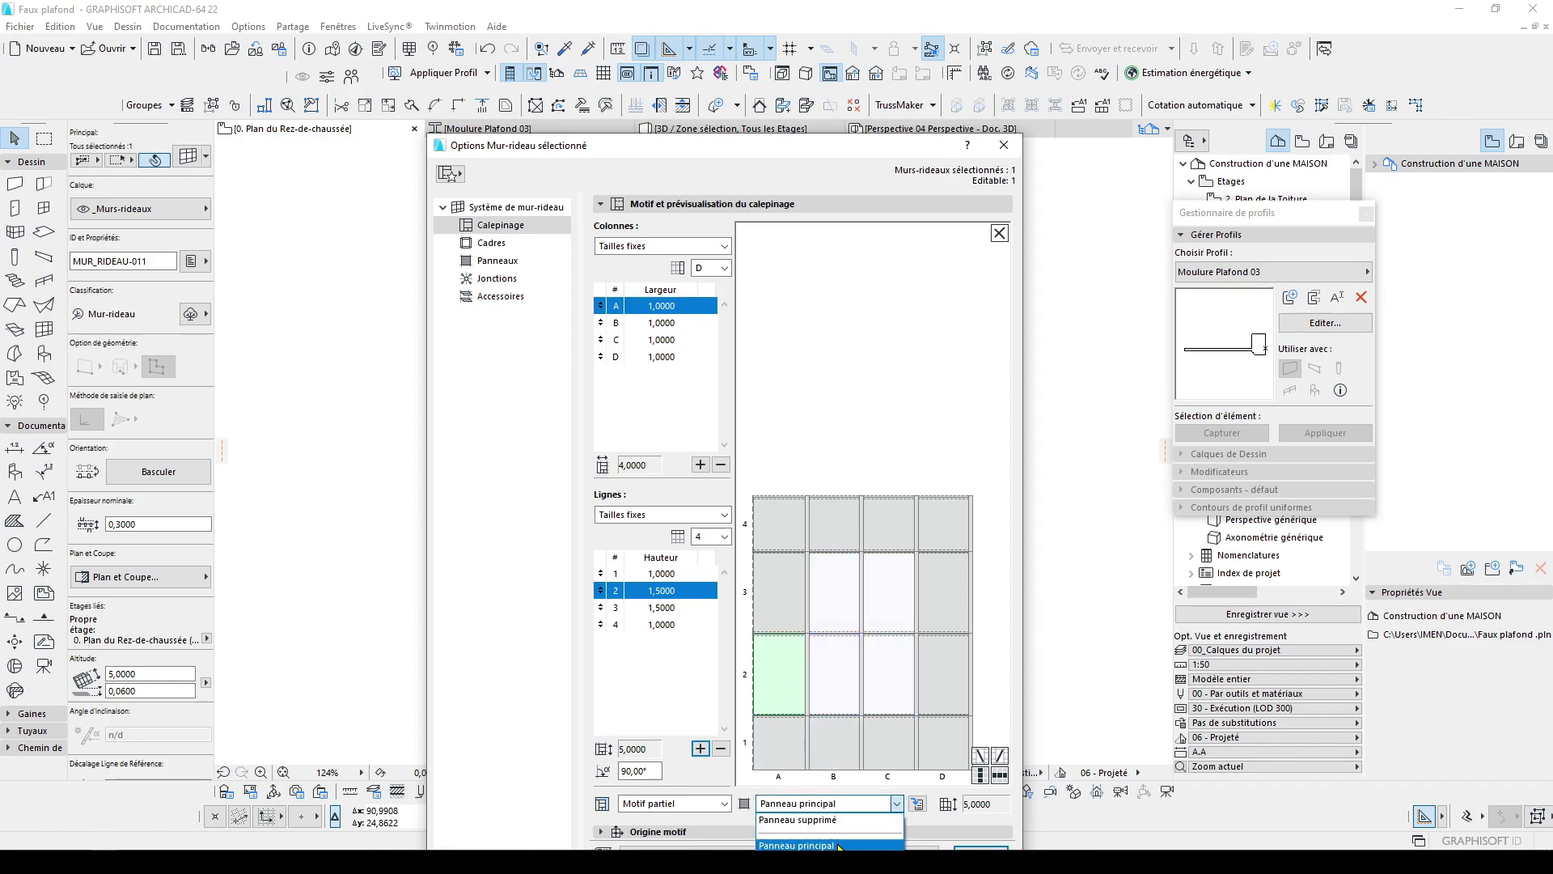
pyautogui.click(846, 857)
pyautogui.click(885, 466)
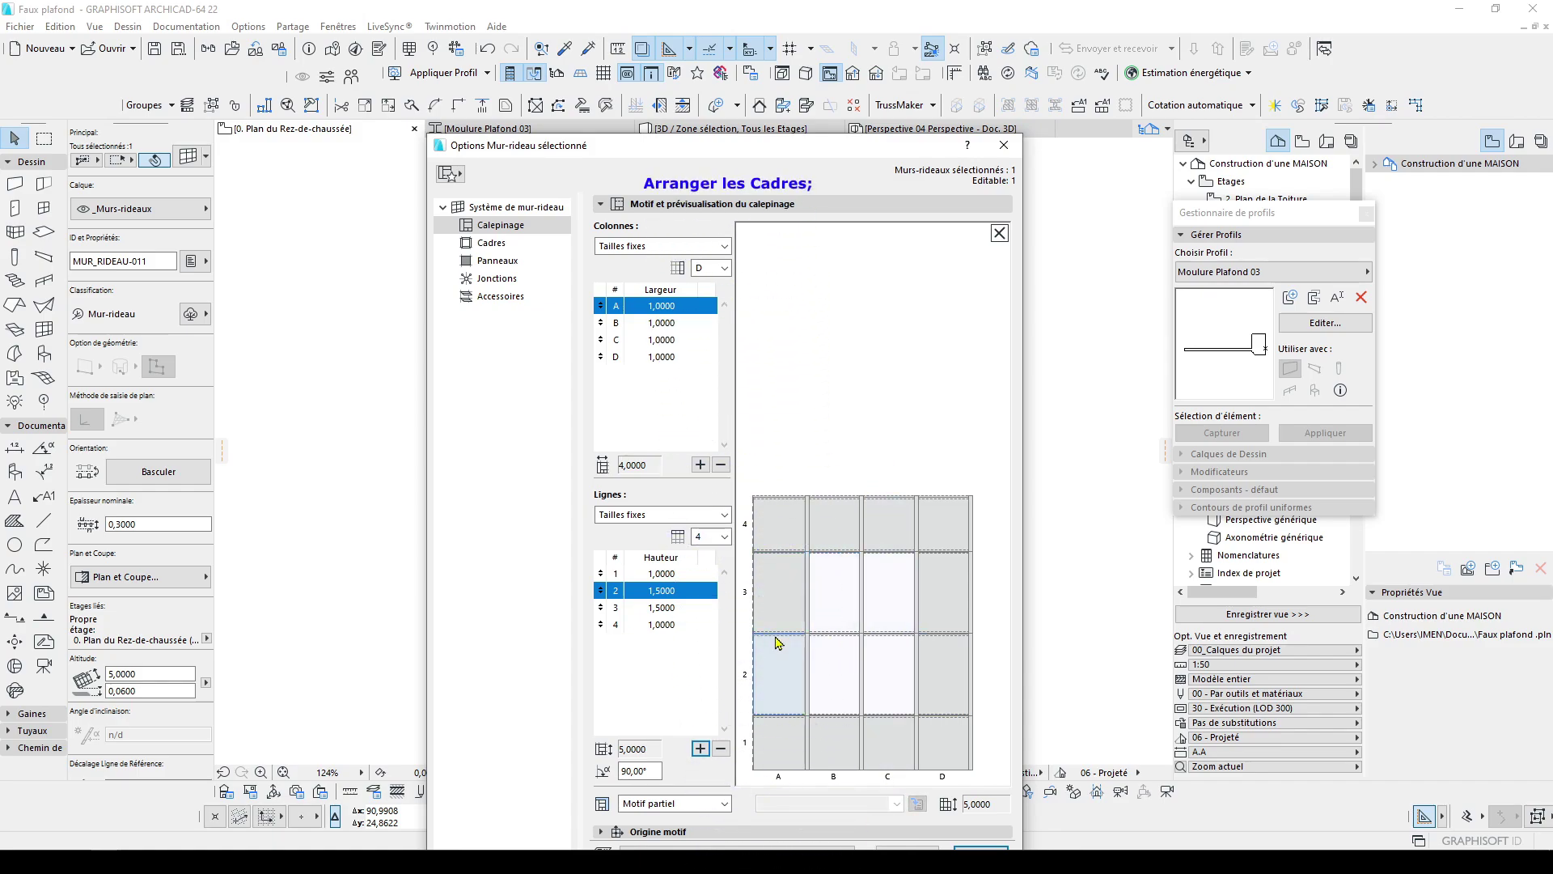
# Merge the row 2 and row 3 panels in columns A and D by setting their dividing frames to Sans : Fusionner panneaux
pyautogui.click(775, 634)
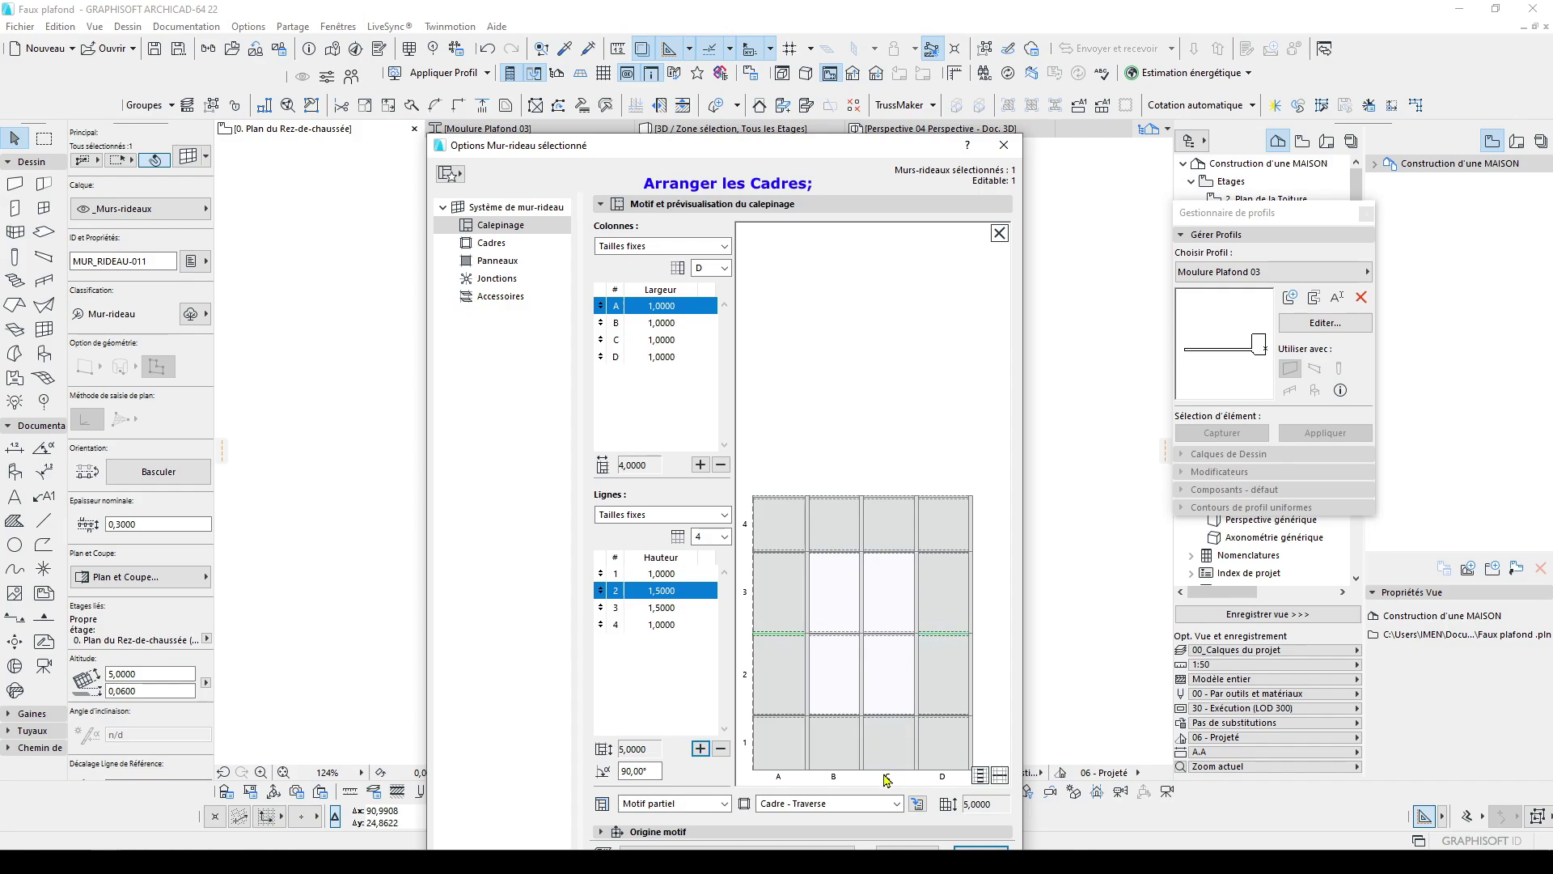
pyautogui.click(874, 805)
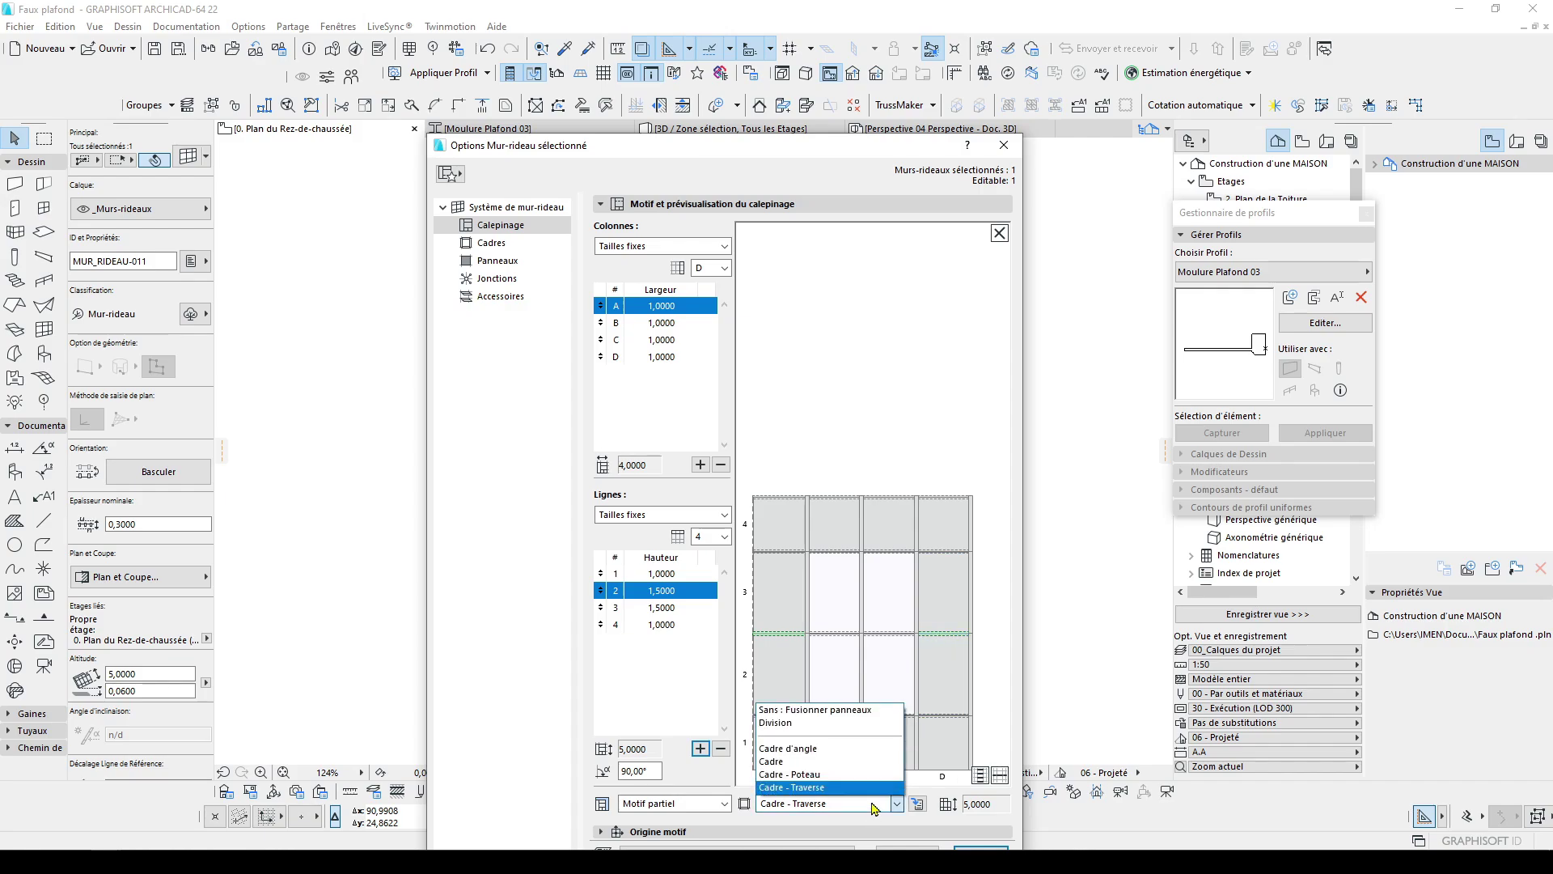
pyautogui.click(873, 714)
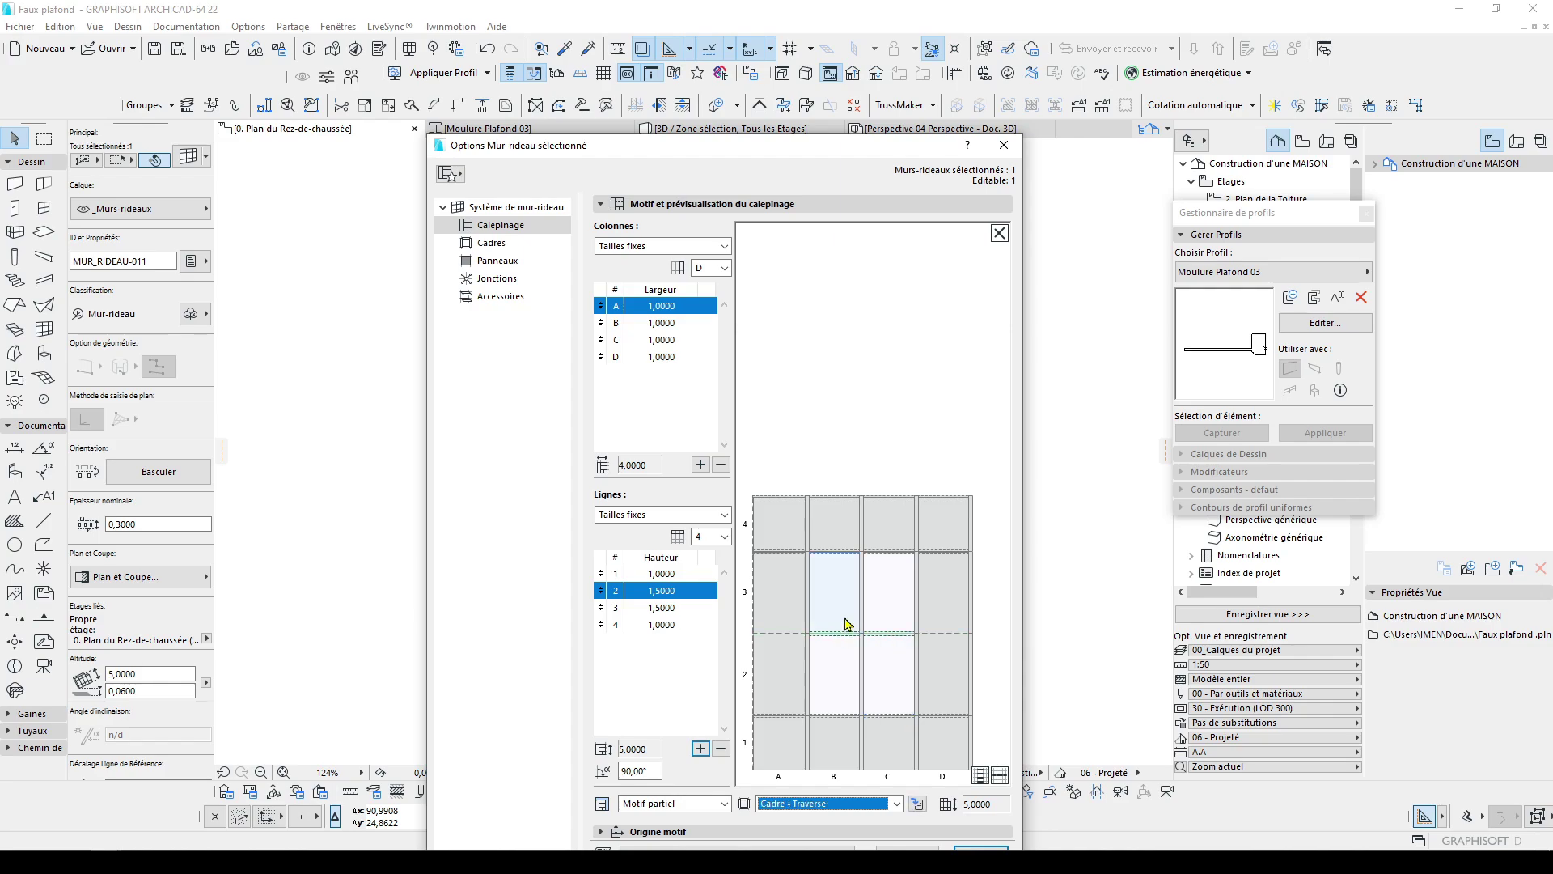
# Merge the four central panels into one by setting their crossing frames to Sans : Fusionner panneaux
pyautogui.click(861, 595)
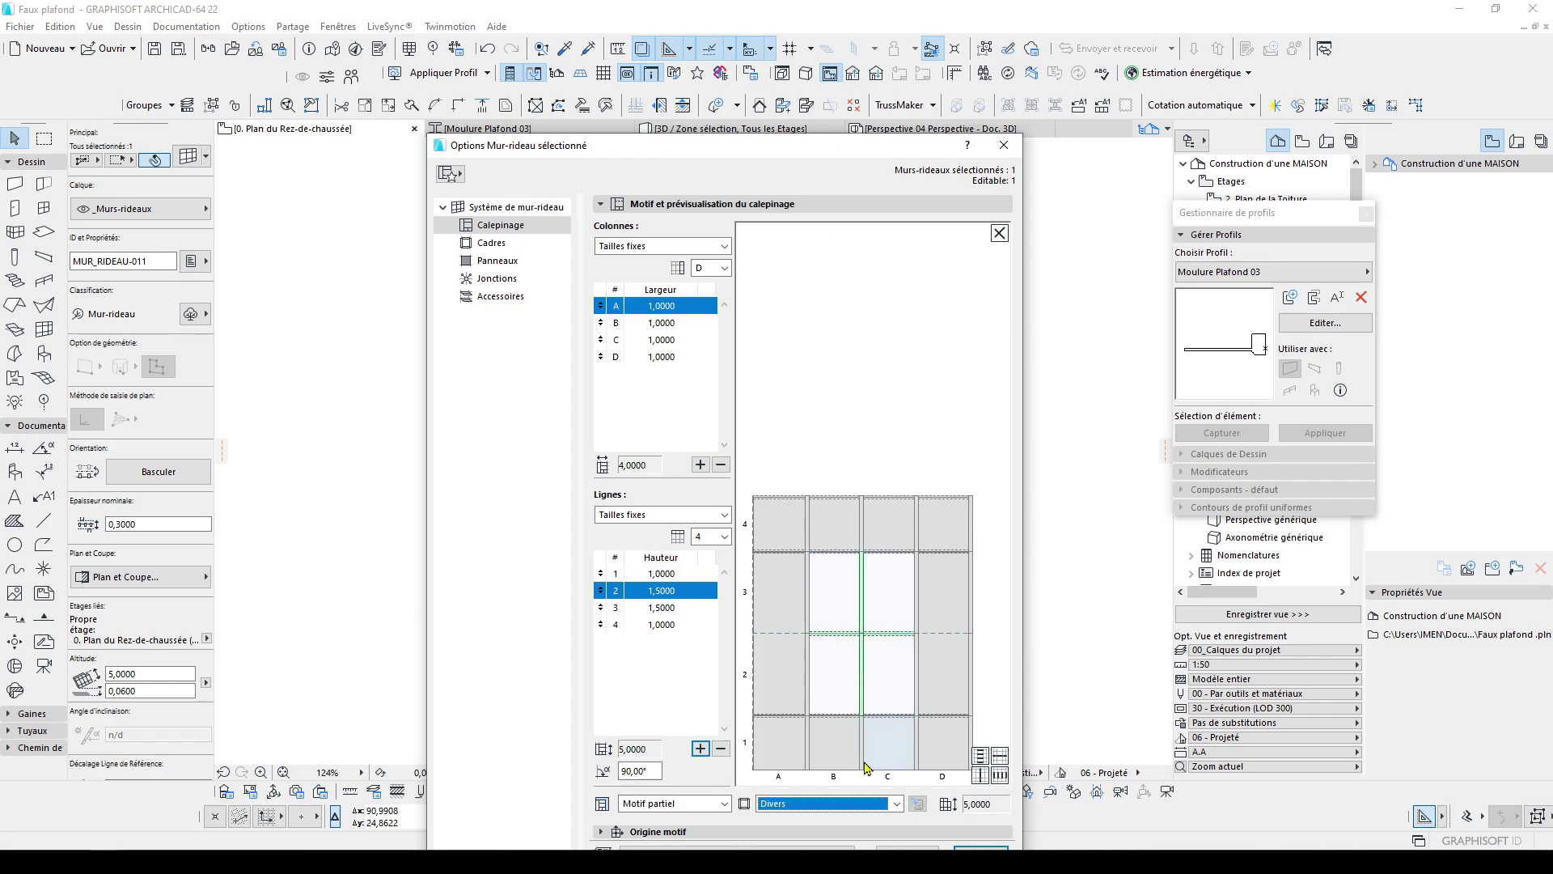
pyautogui.click(868, 810)
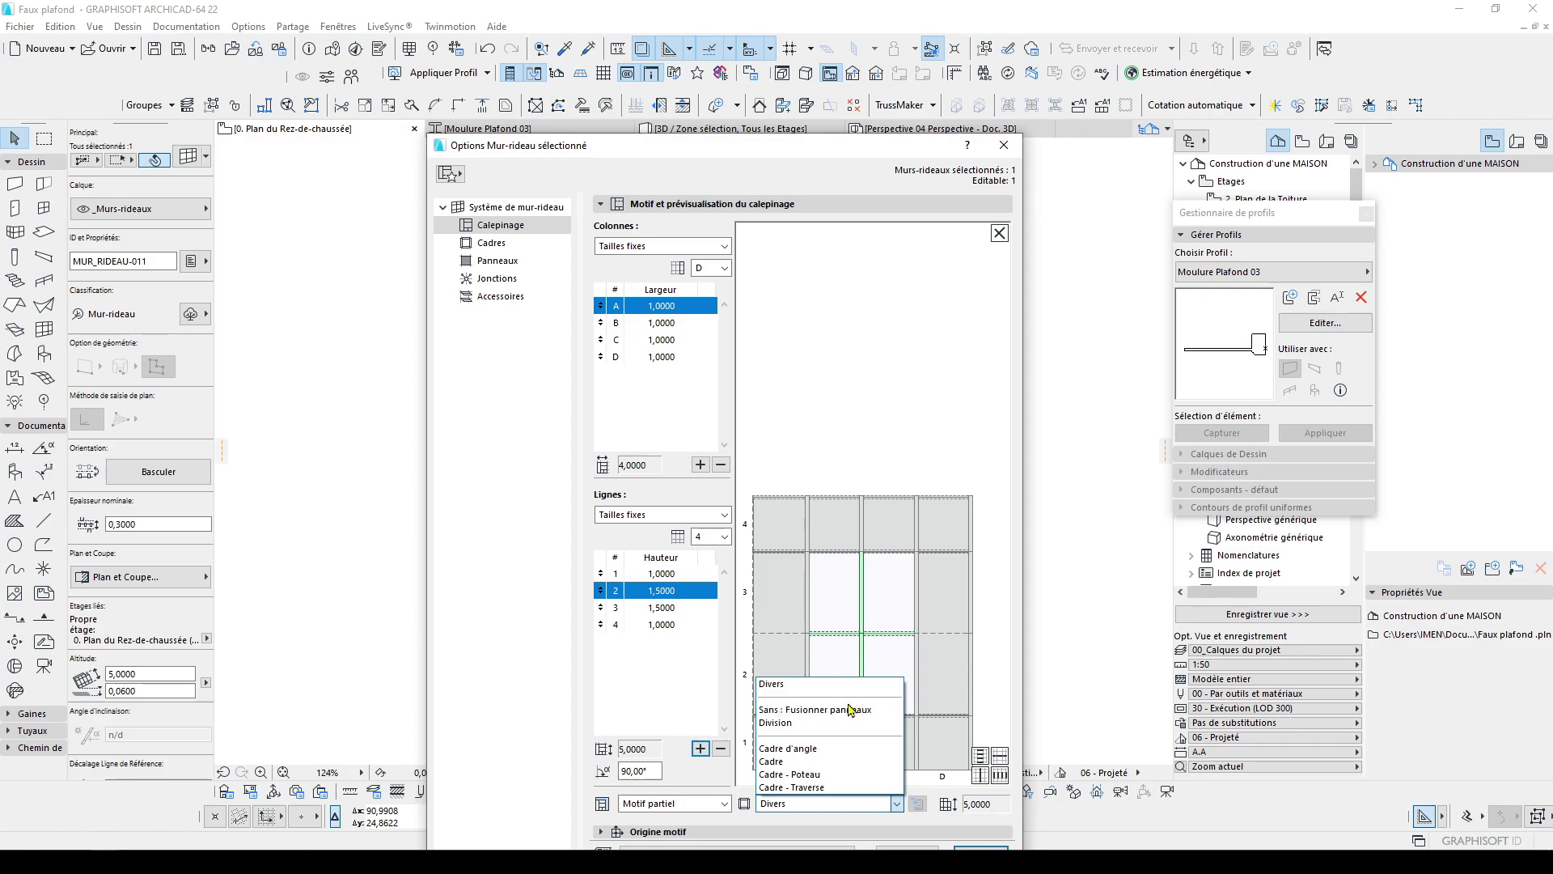
pyautogui.click(876, 712)
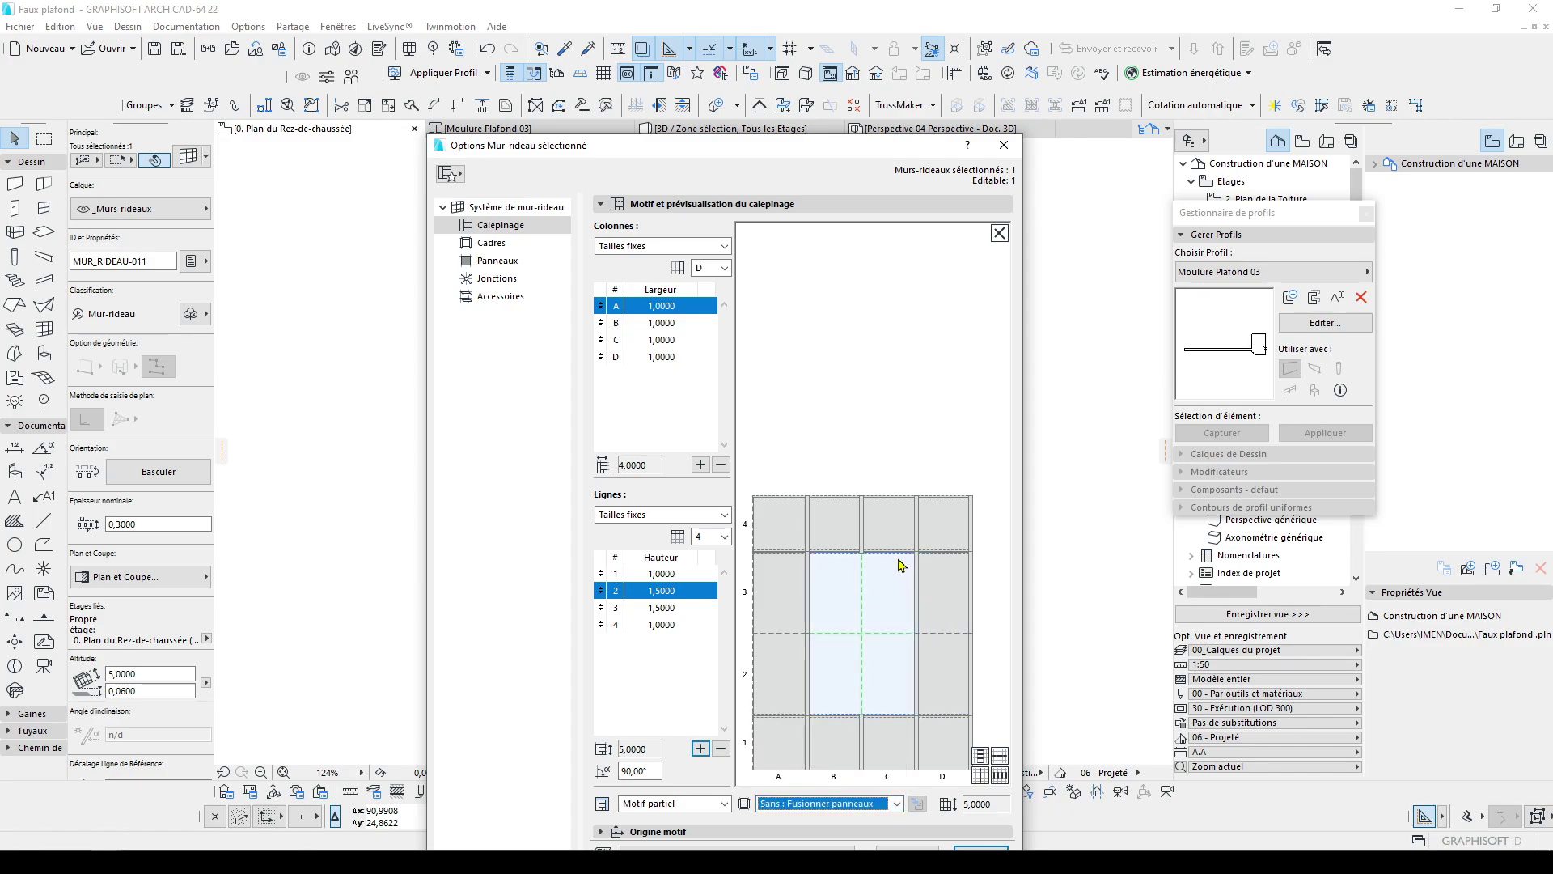
# Set the horizontal frames above row 3 and below row 2 to the Cadre - Poteau class
pyautogui.click(855, 553)
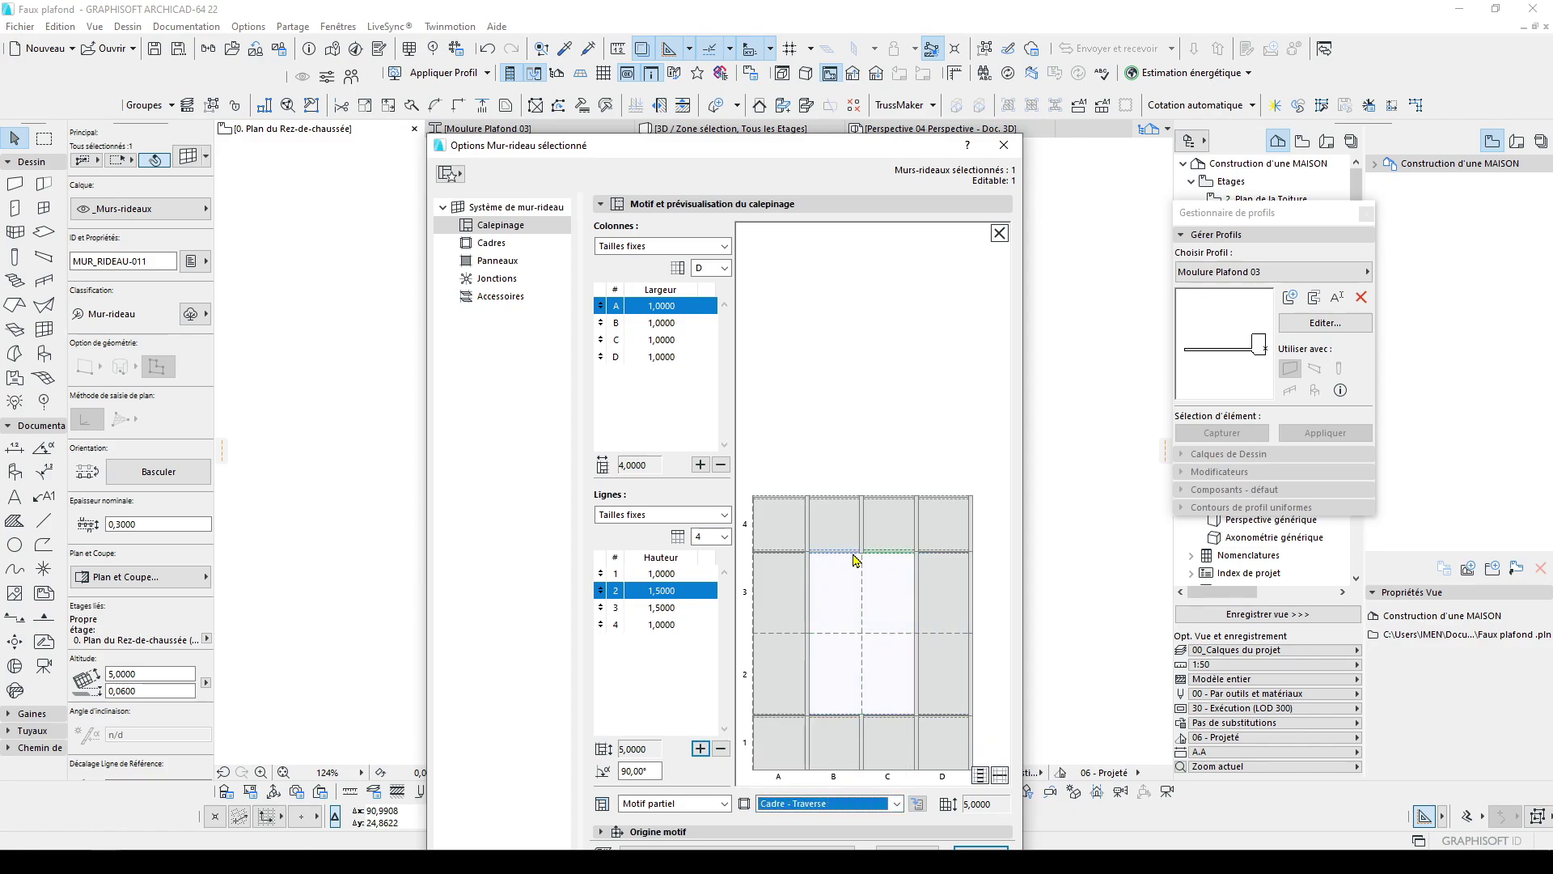
pyautogui.keyDown('shift'); pyautogui.click(834, 717); pyautogui.keyUp('shift')
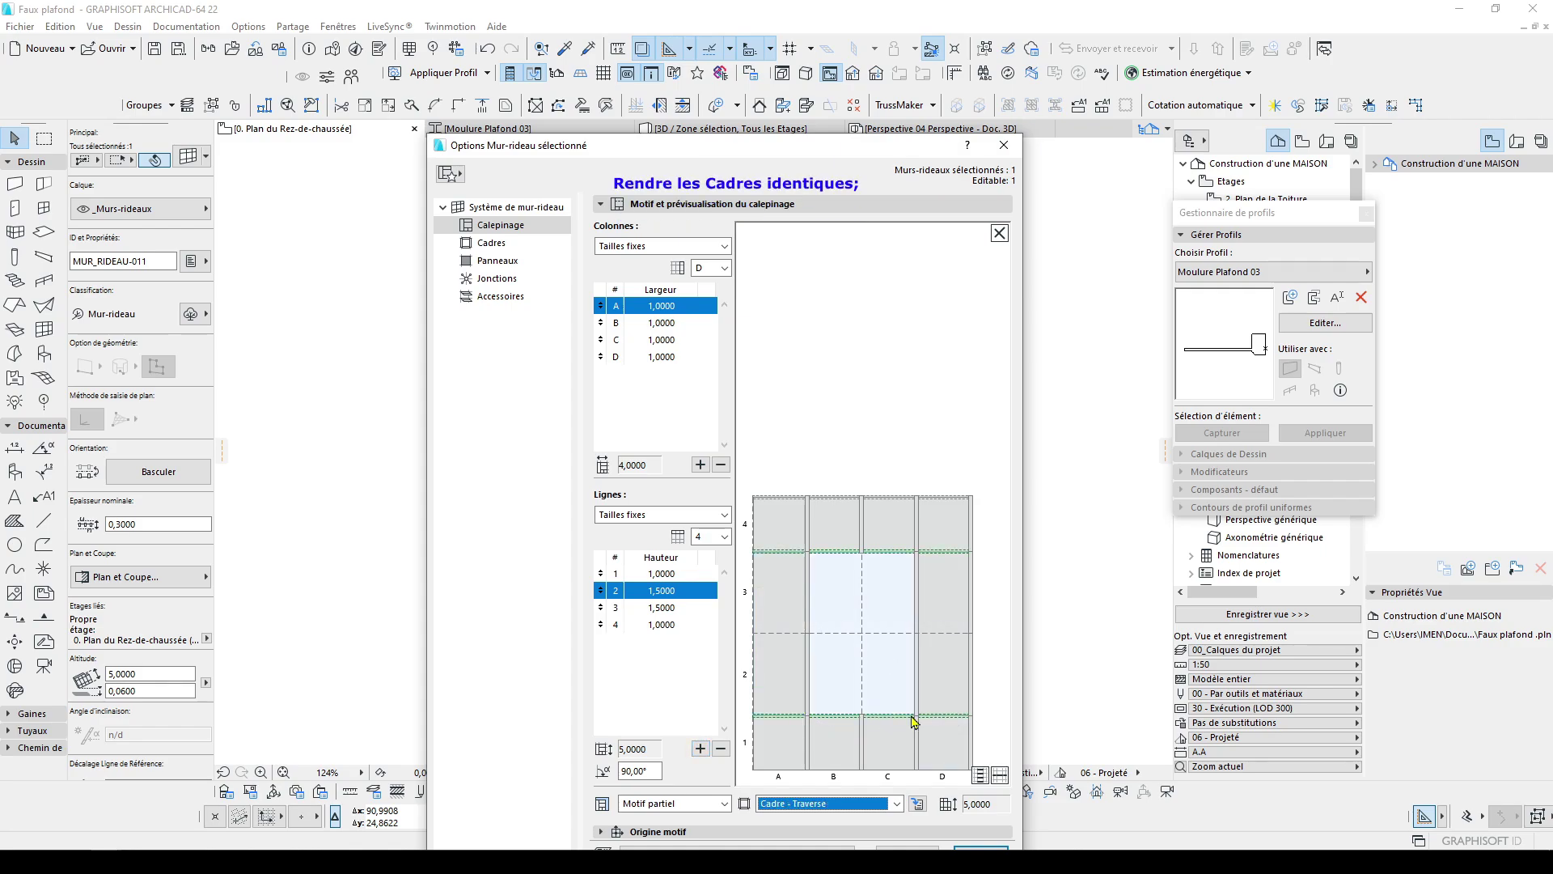
pyautogui.click(860, 804)
pyautogui.click(857, 791)
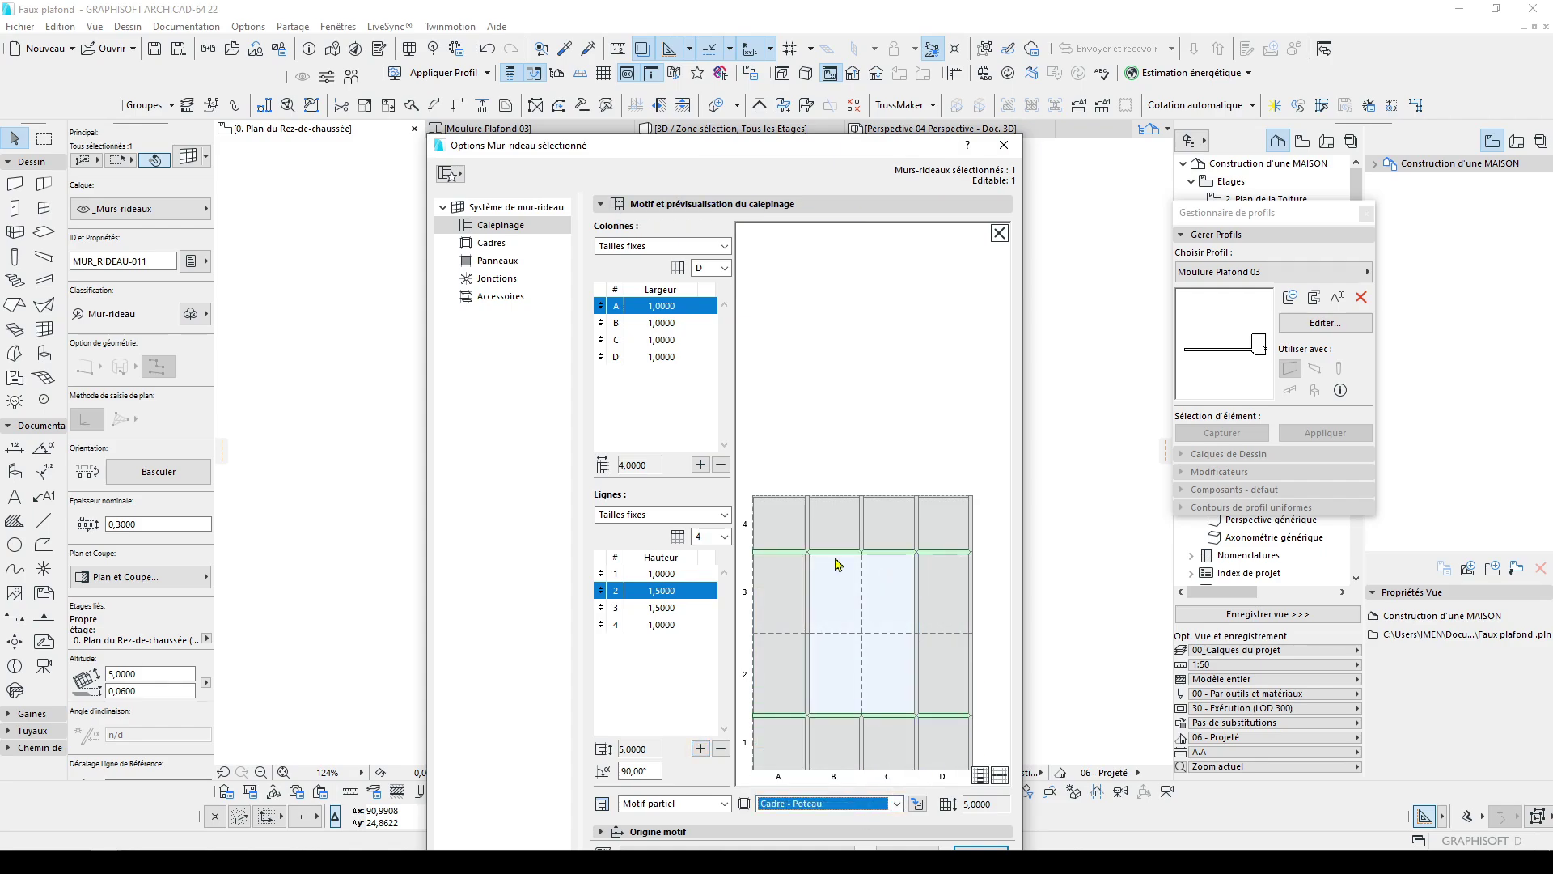
# Set the pattern's upper border frame and its column D outer border frame to Division
pyautogui.click(962, 546)
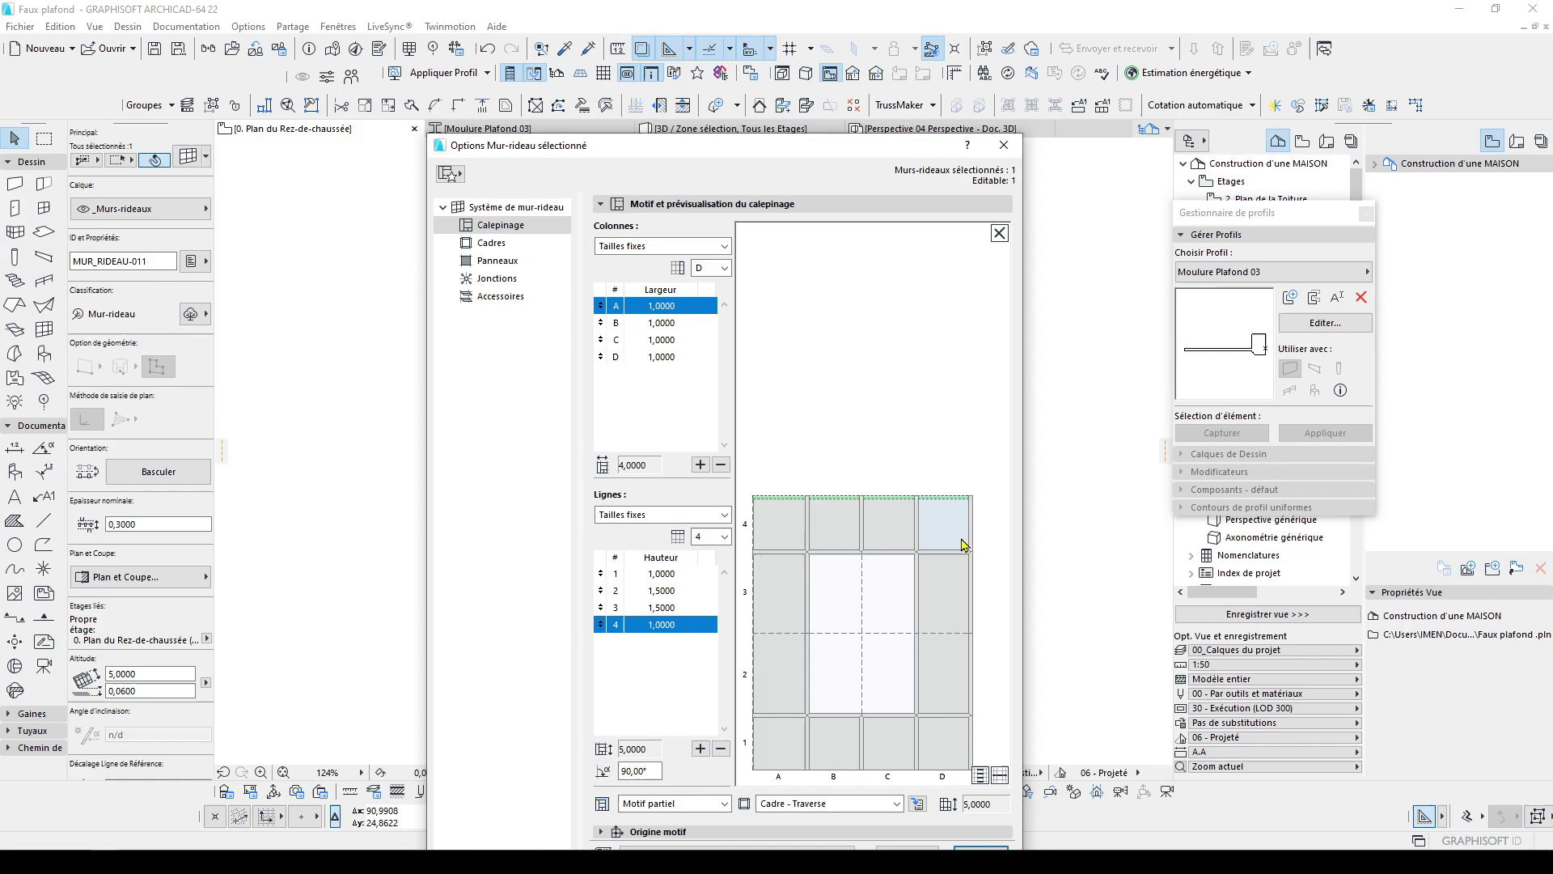
pyautogui.click(880, 804)
pyautogui.click(849, 724)
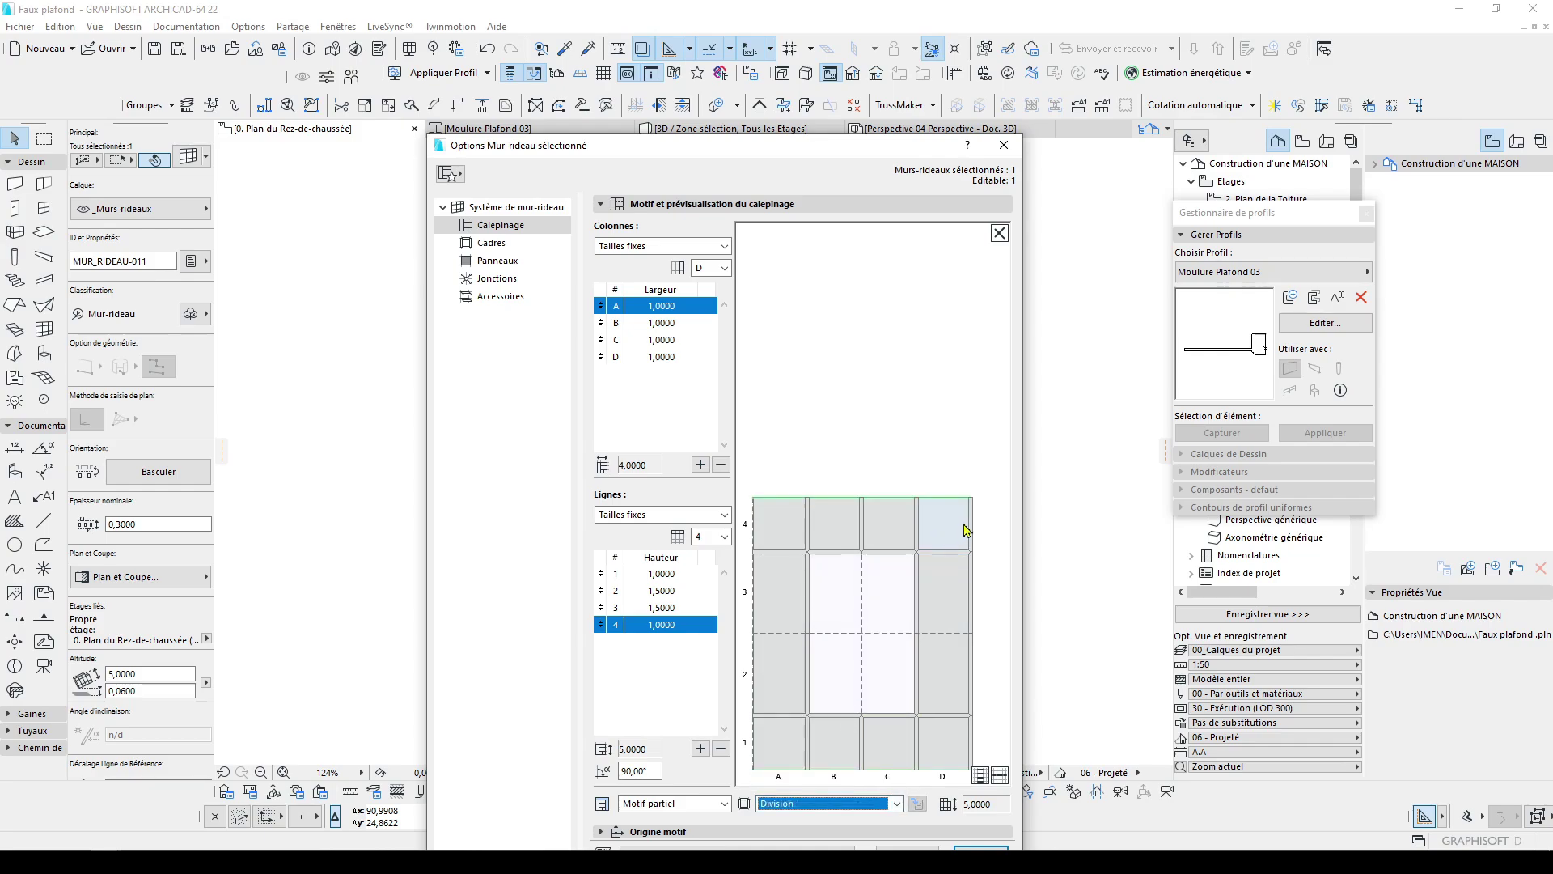
pyautogui.click(972, 523)
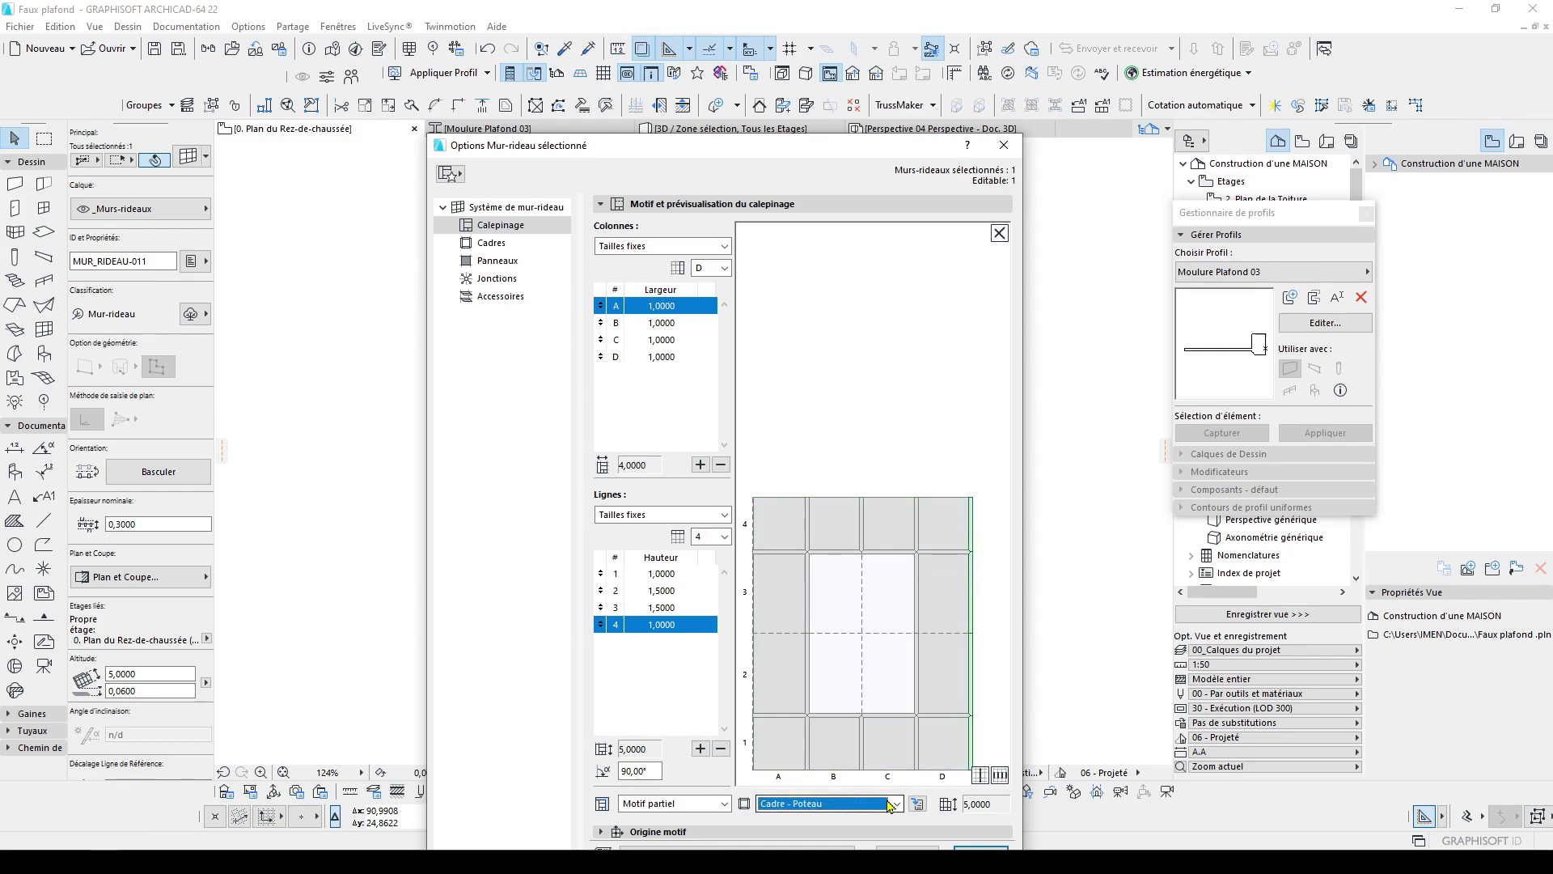
pyautogui.click(889, 804)
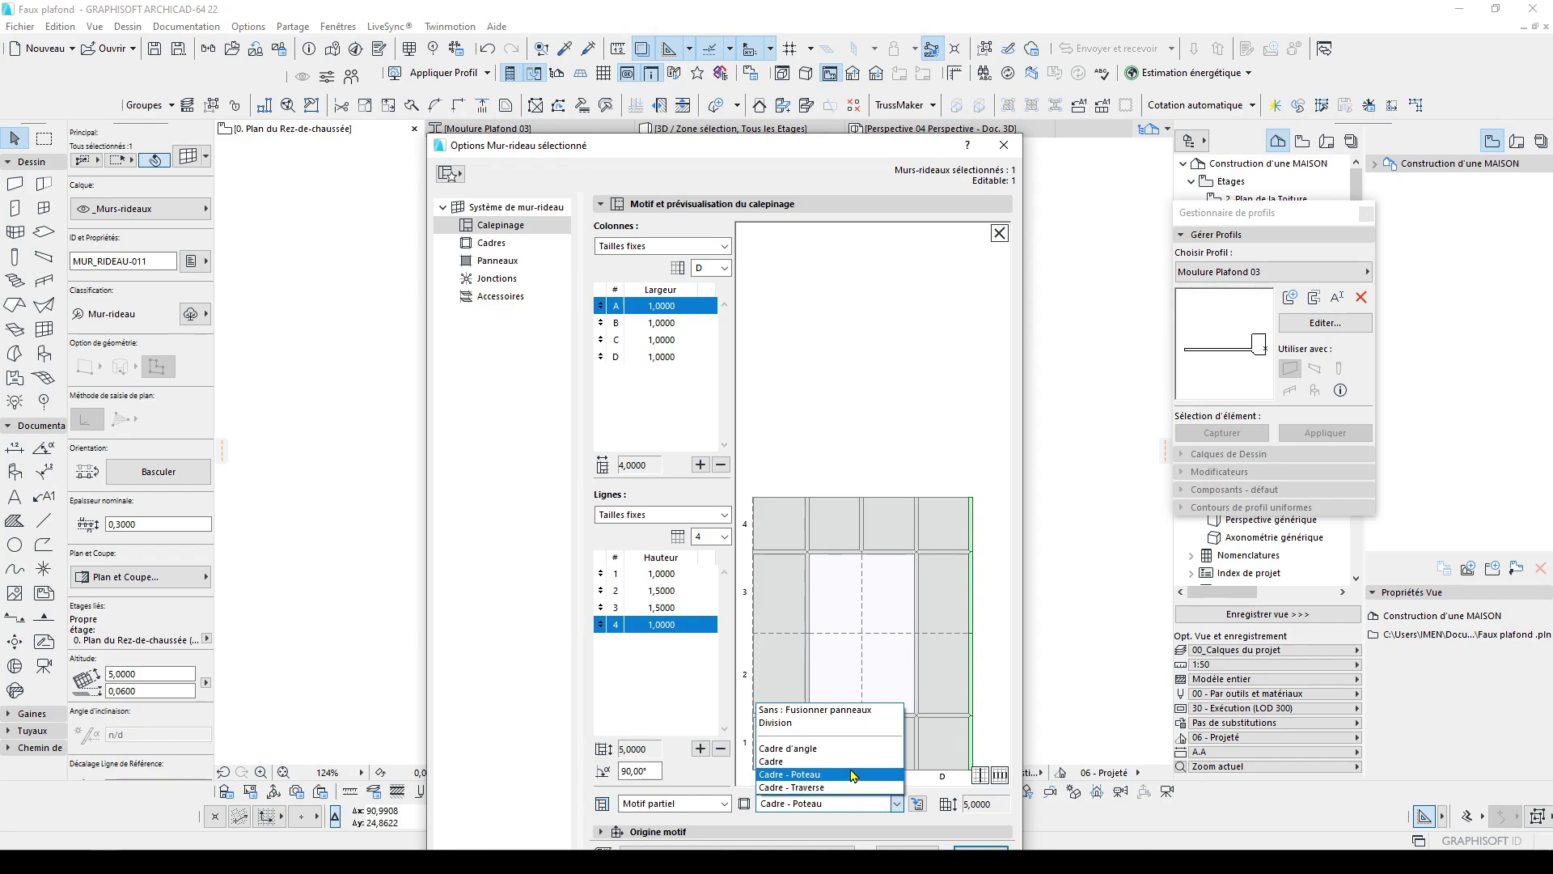
pyautogui.click(853, 723)
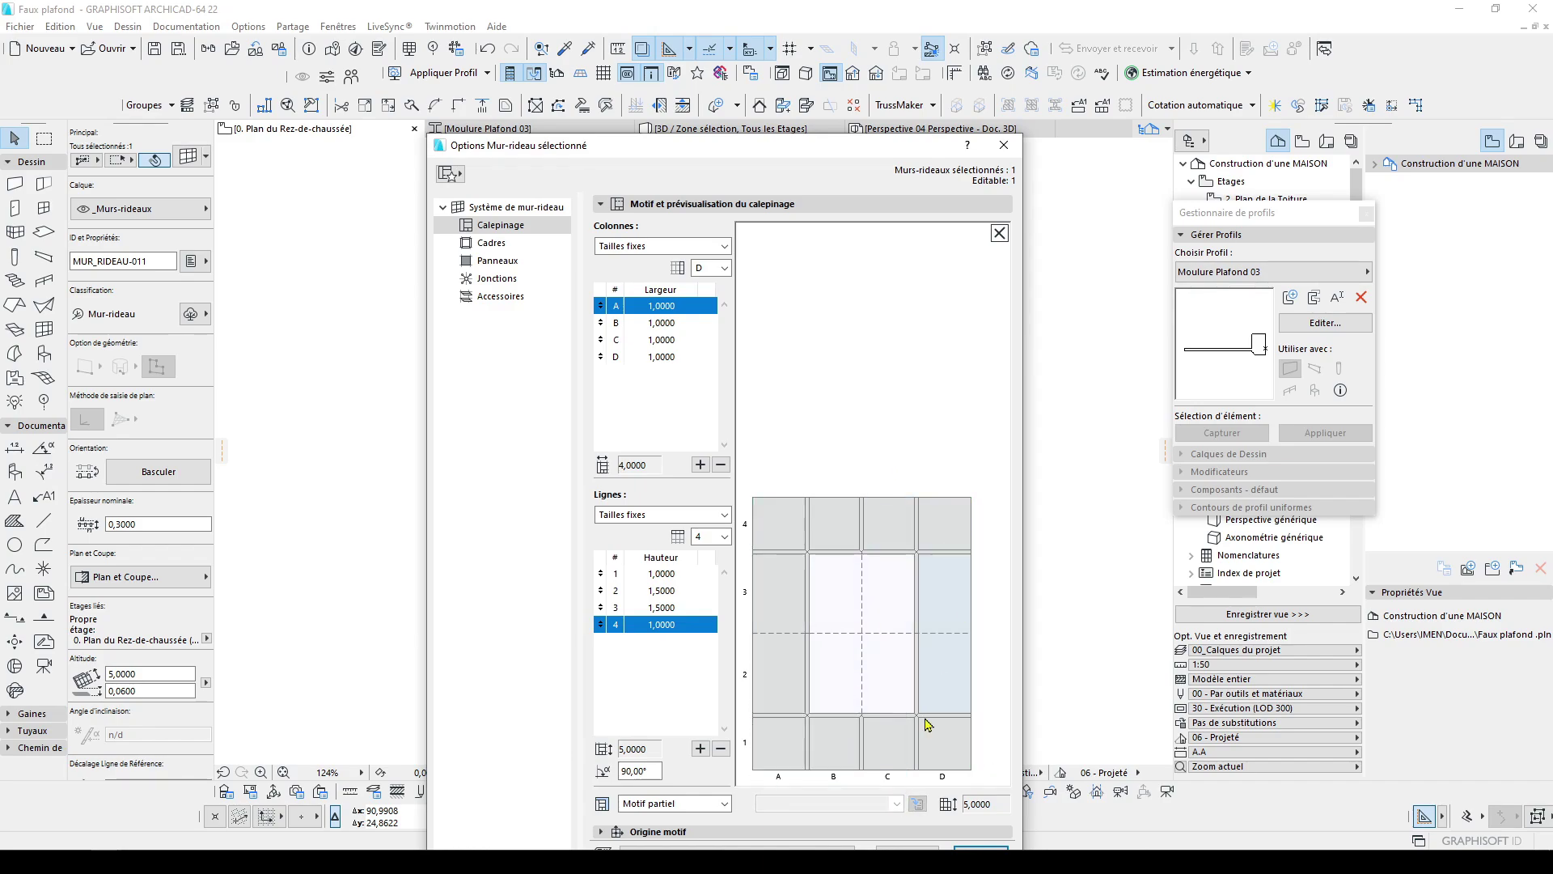
# Change the Cadre - Poteau class to Cadre modulaire 22 with a custom frame type using Ossature mur-rideau 6
pyautogui.click(528, 245)
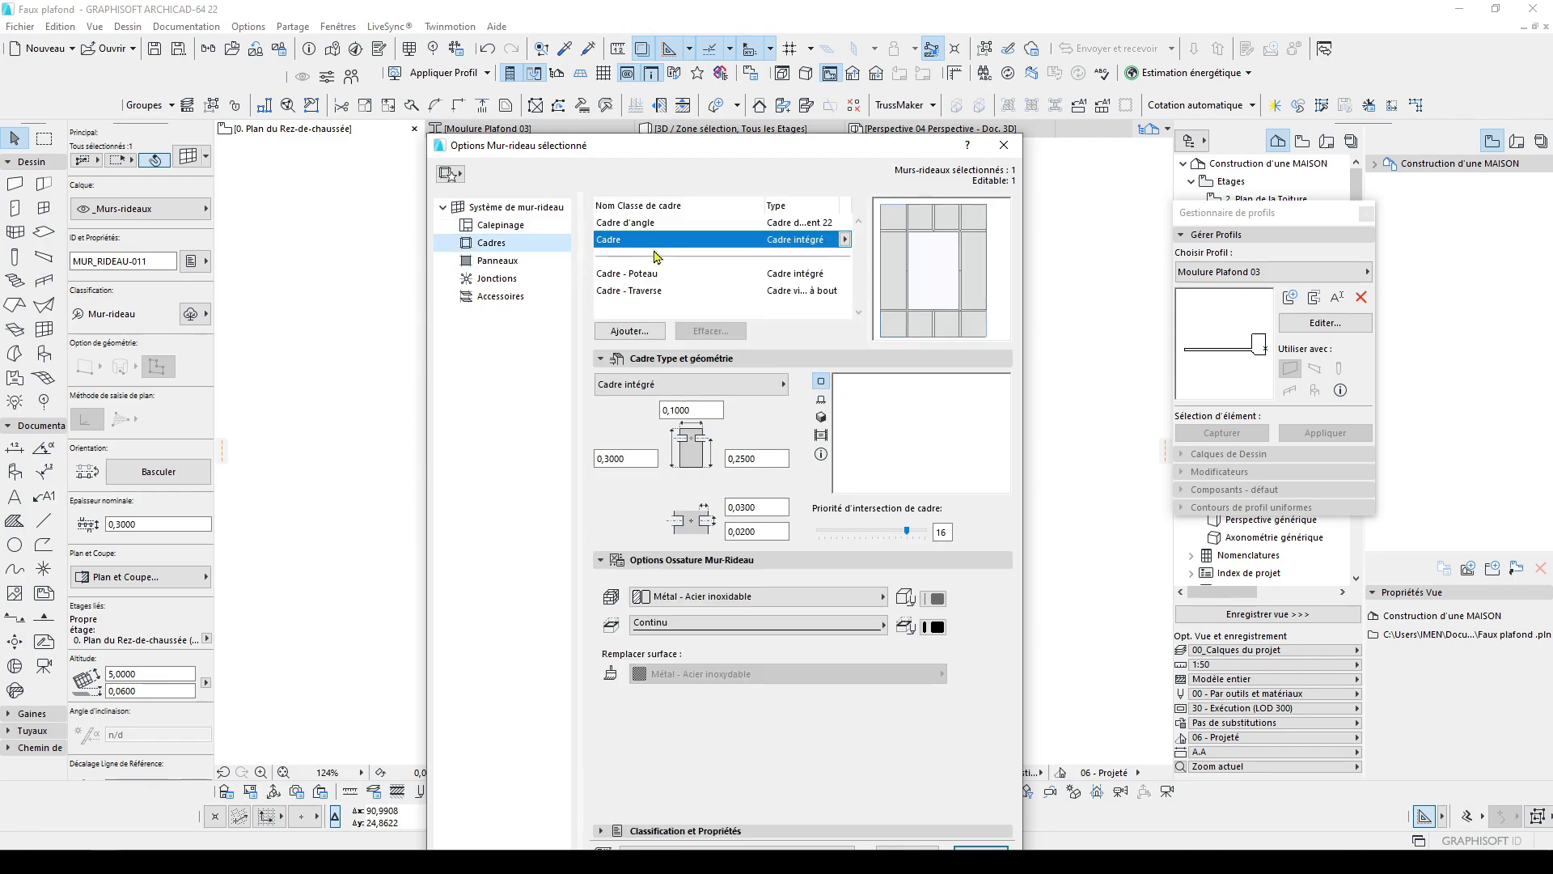
pyautogui.click(787, 279)
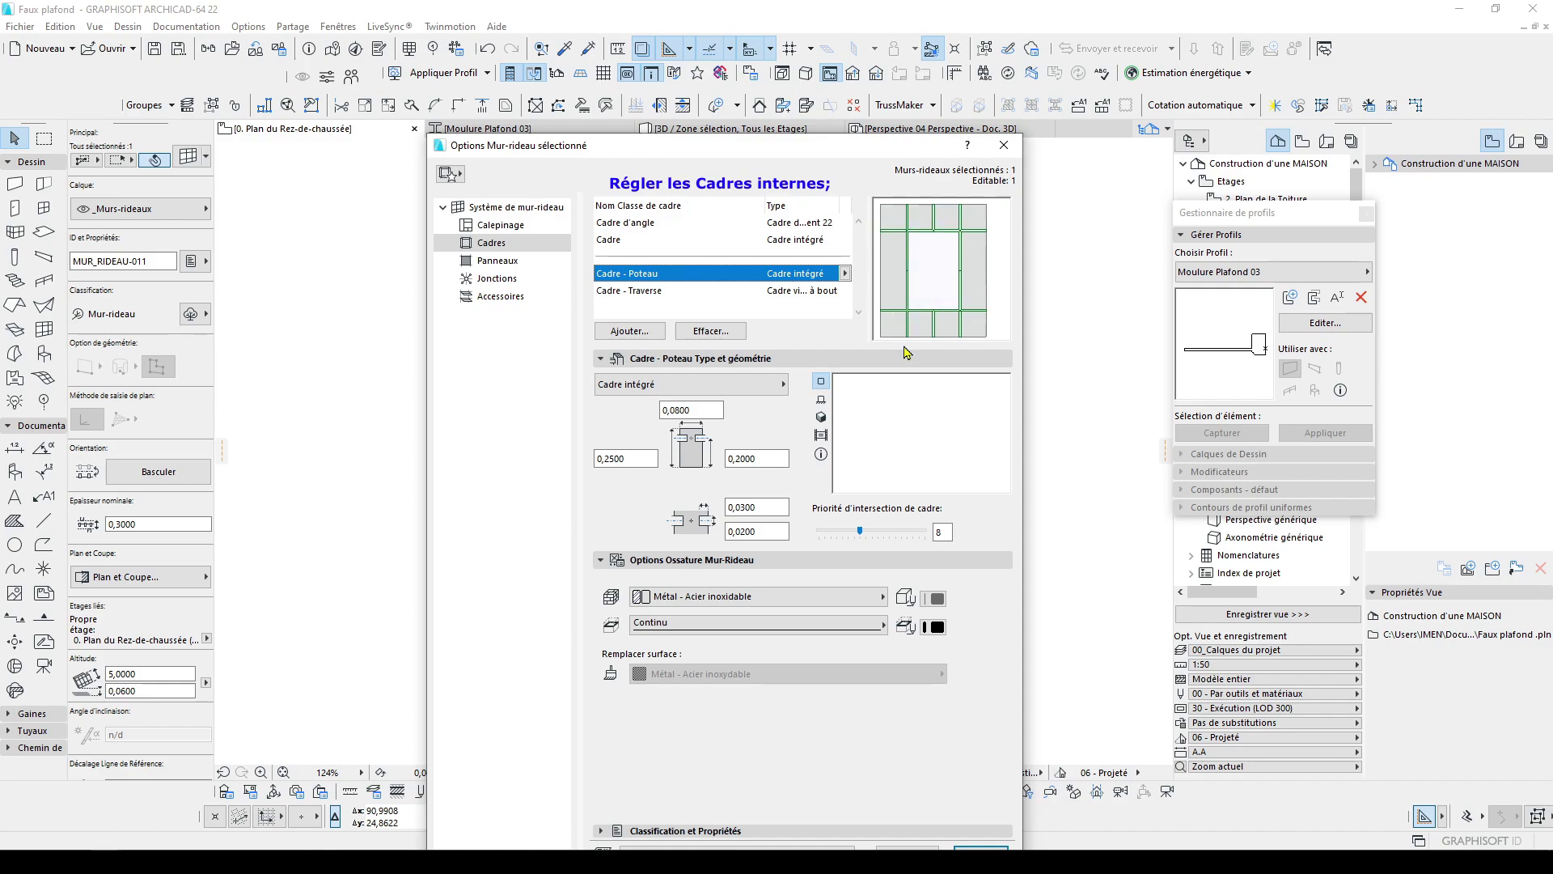
pyautogui.click(764, 385)
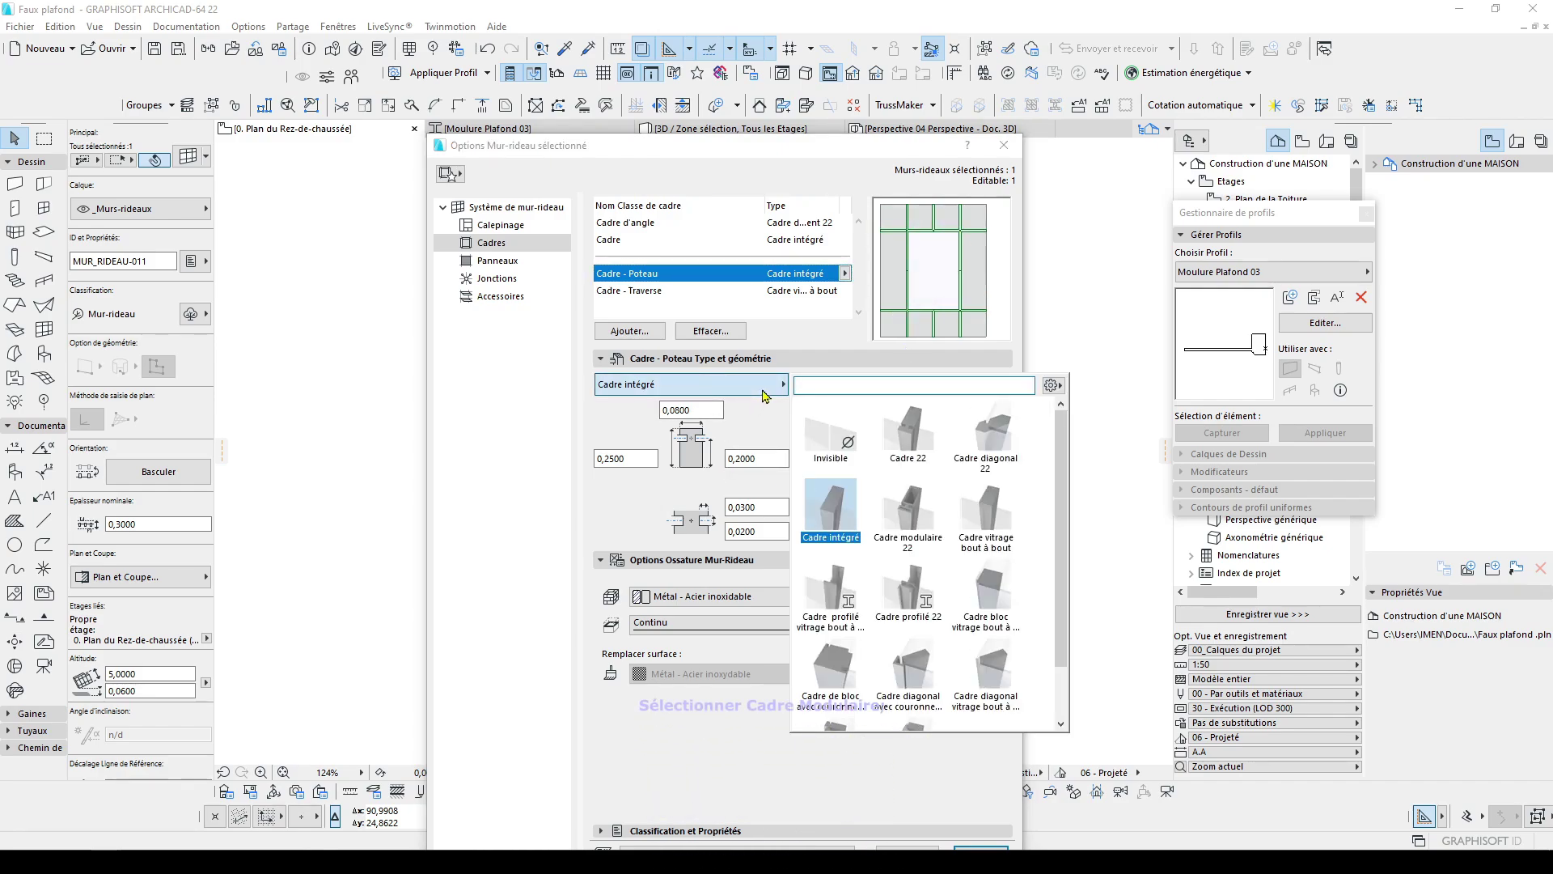
pyautogui.click(911, 532)
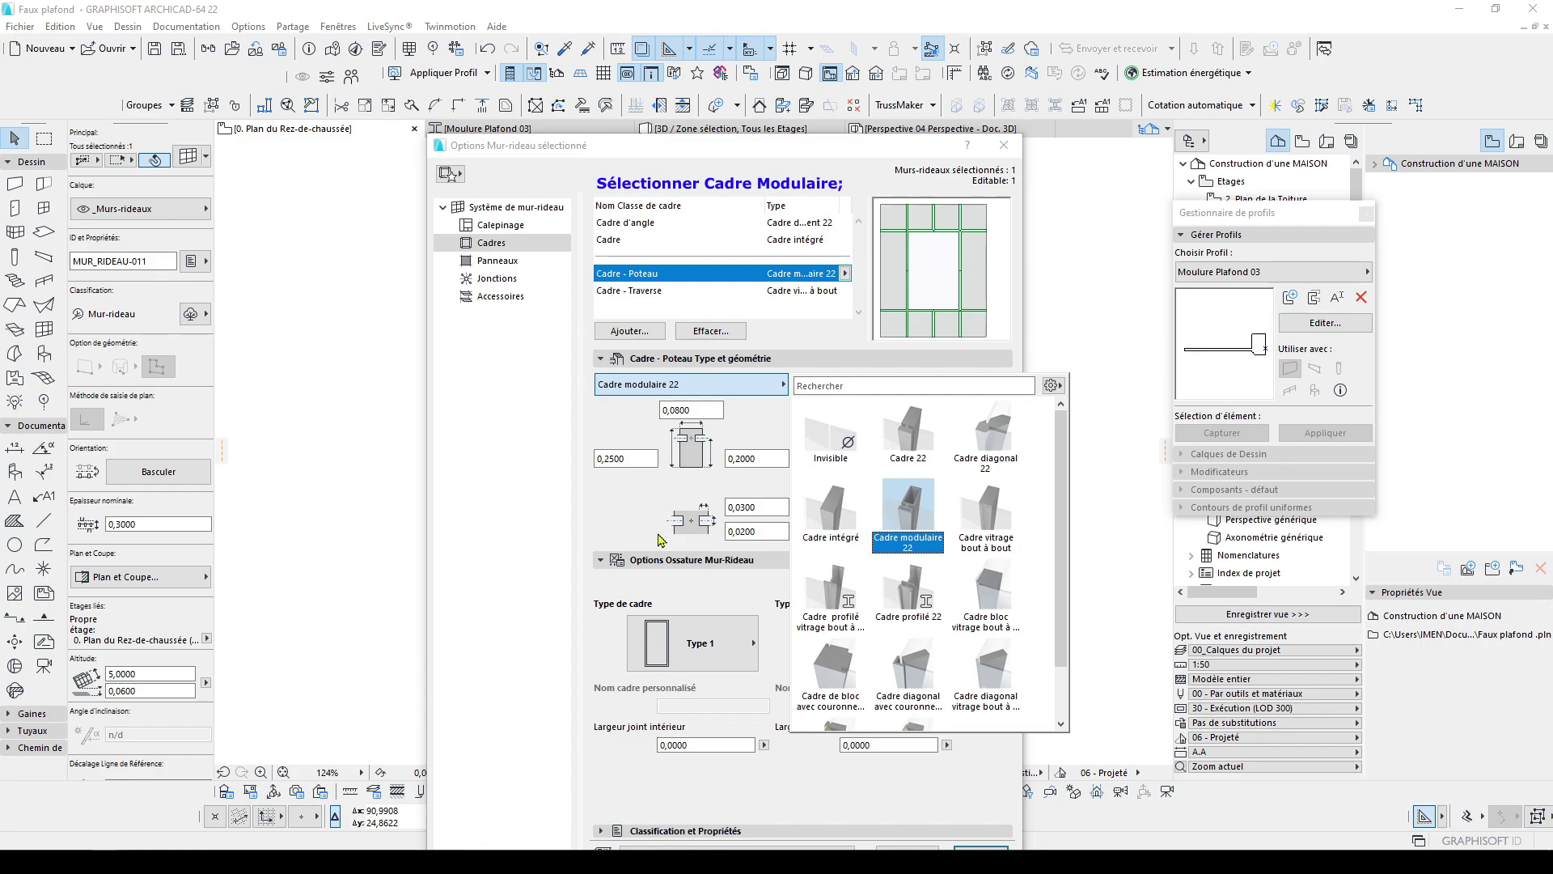
pyautogui.click(618, 520)
pyautogui.click(722, 657)
pyautogui.click(814, 618)
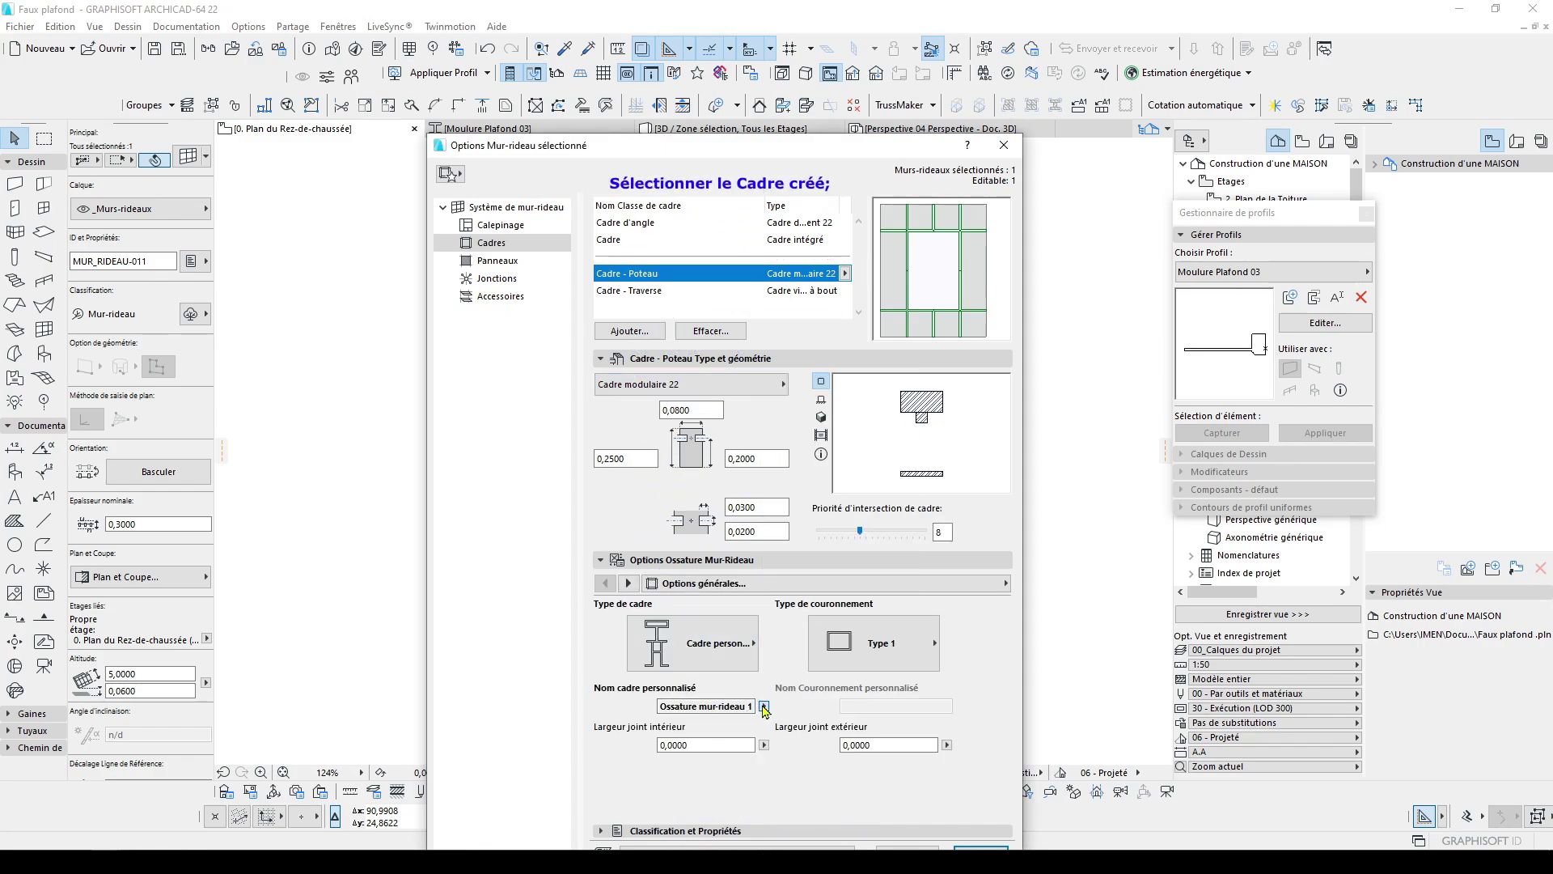
pyautogui.click(763, 706)
pyautogui.click(807, 781)
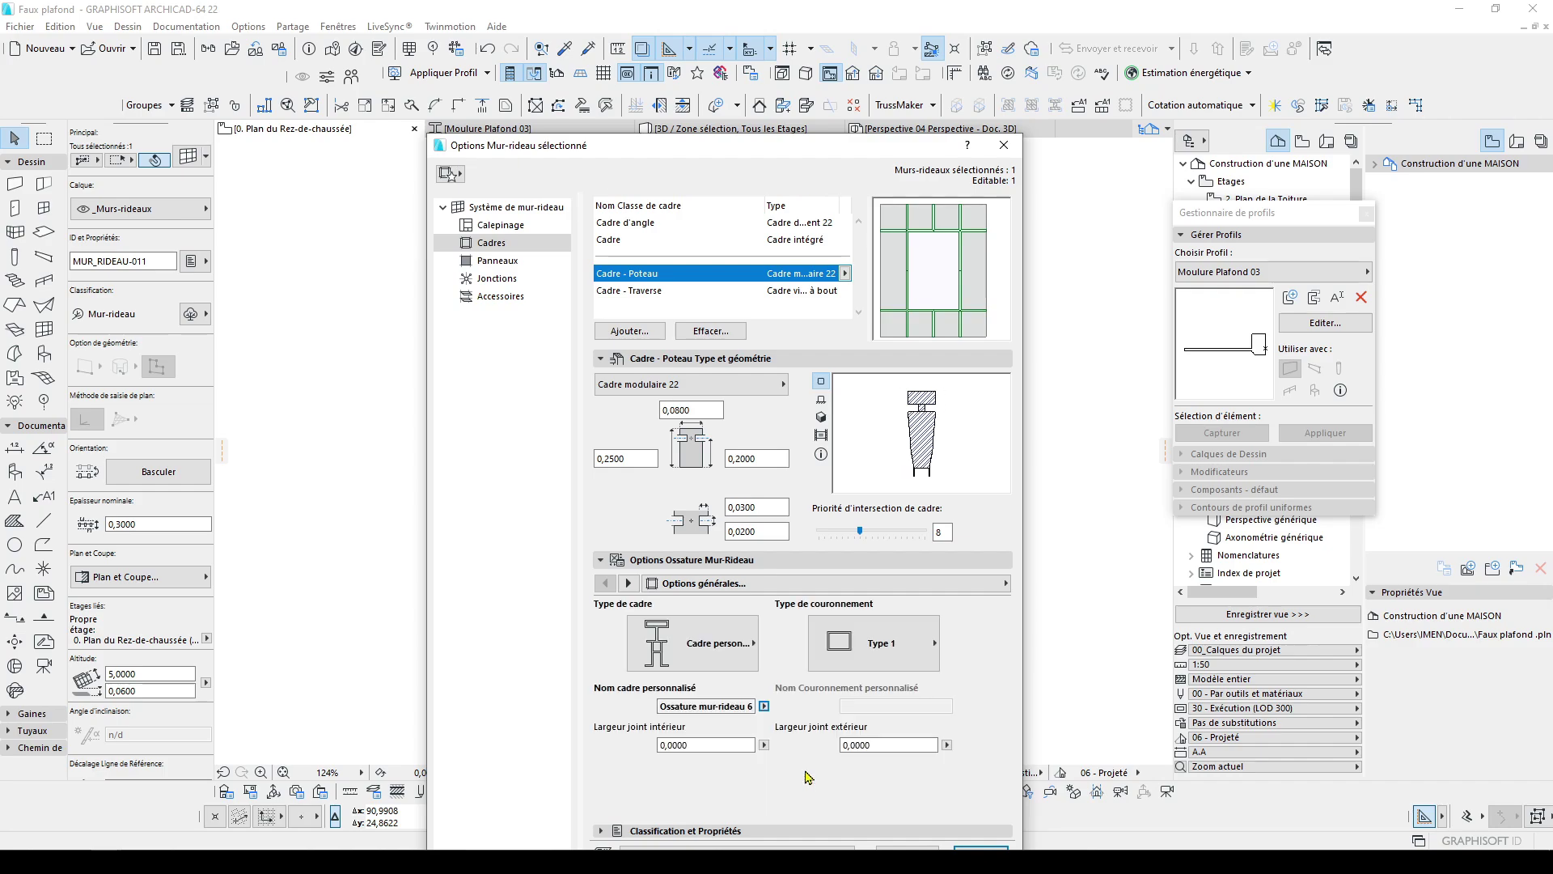
# Size the Cadre - Poteau frame with a width of 0,2500, a depth of 0,1500 and an offset of 0,1300
pyautogui.doubleClick(700, 417)
pyautogui.write(',')
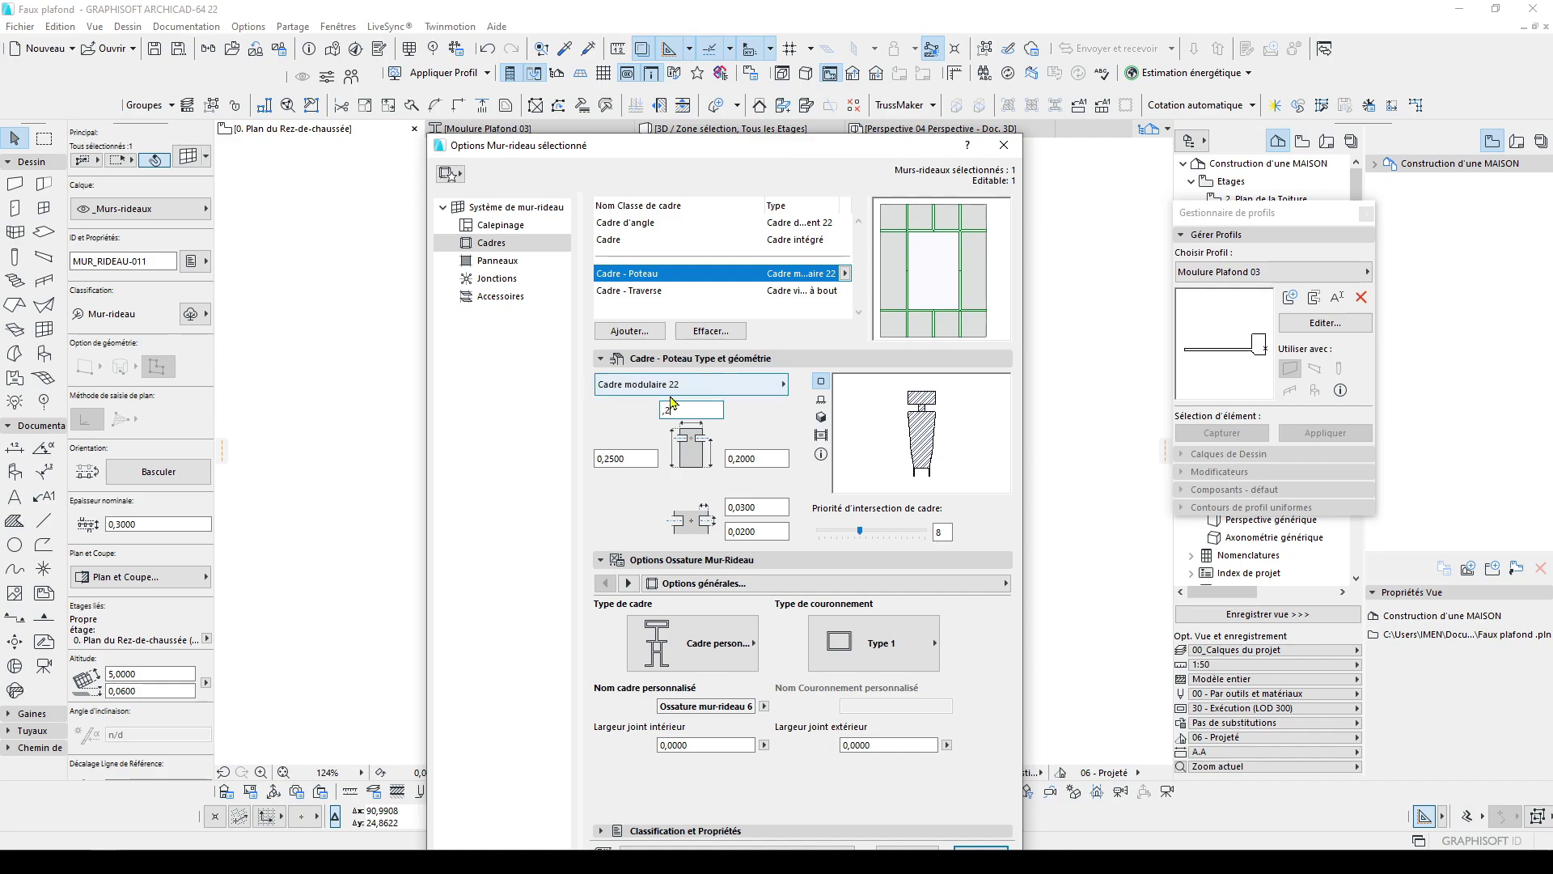
pyautogui.write('25')
pyautogui.click(614, 459)
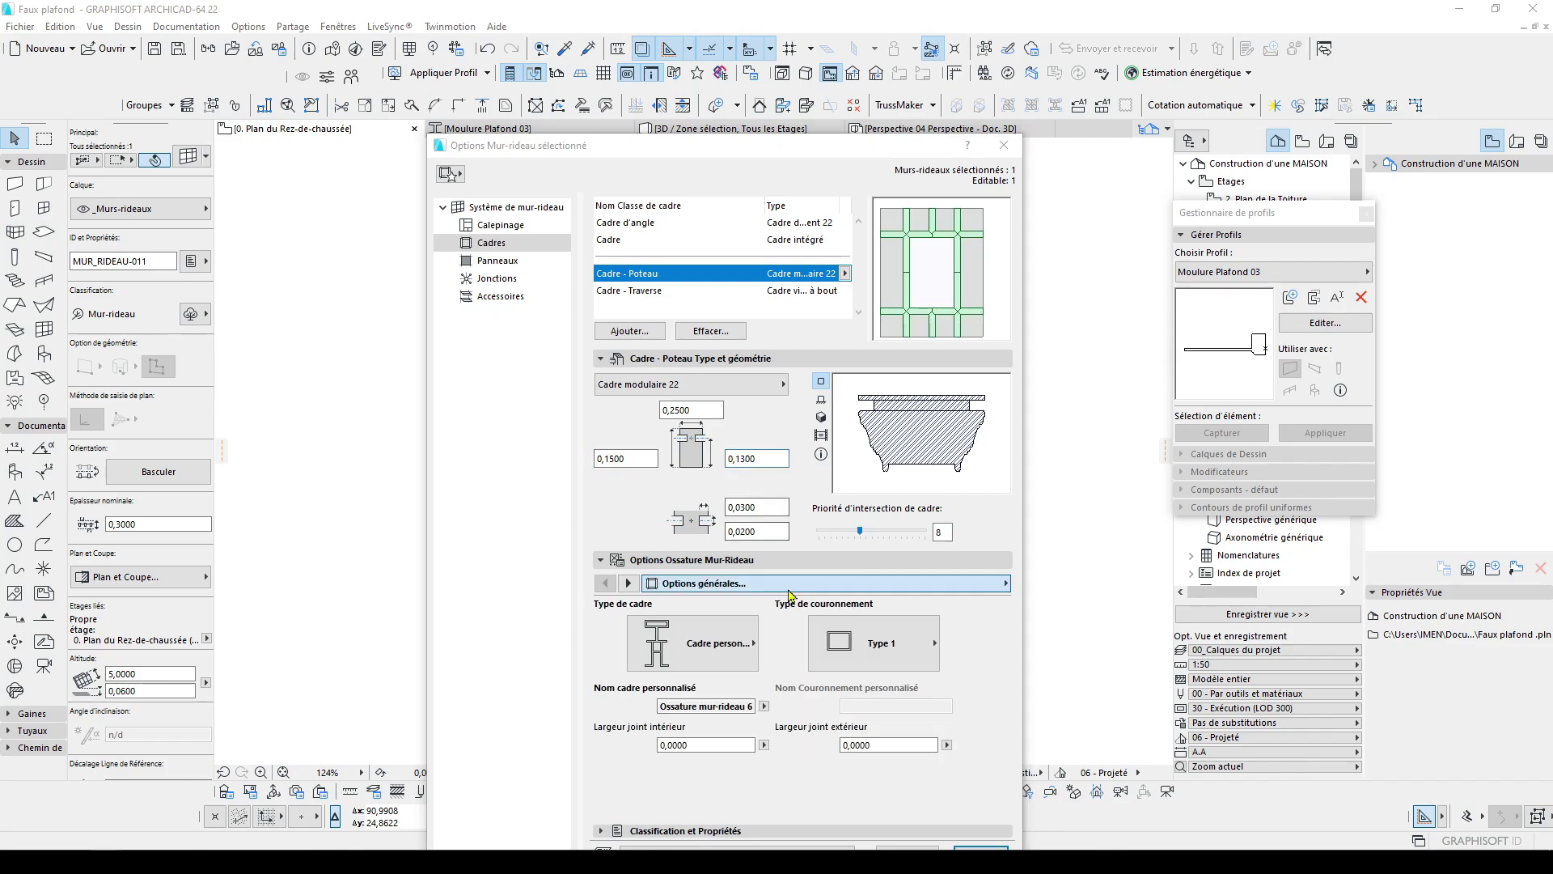
# Assign Finition int - Plaque de plâtre as building material for both the frame and the joint of Cadre - Poteau
pyautogui.click(1003, 583)
pyautogui.click(1078, 623)
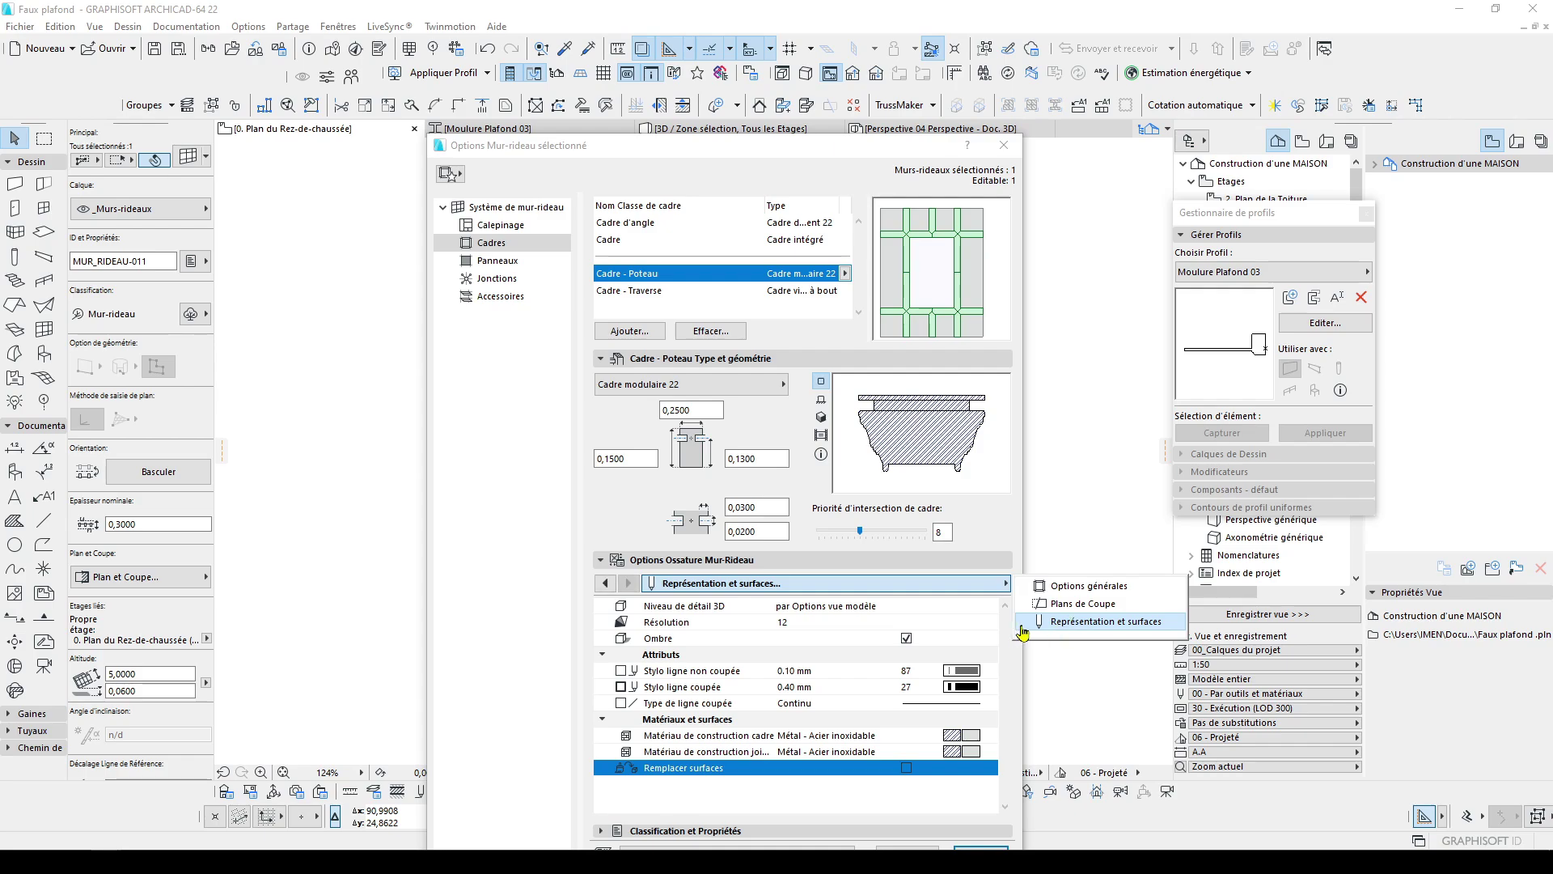
pyautogui.click(963, 735)
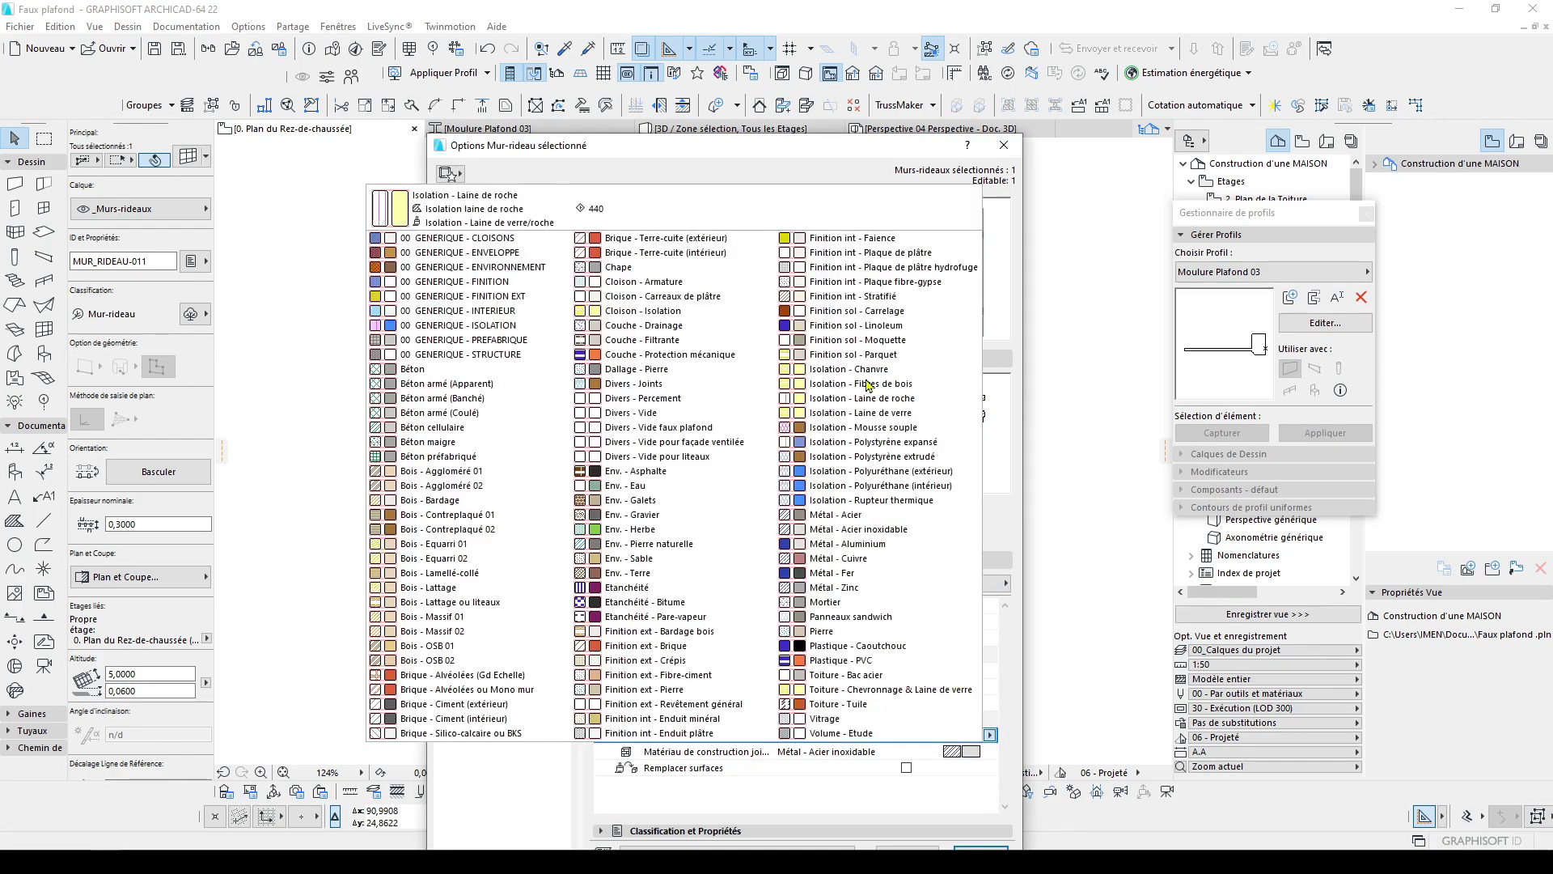
pyautogui.click(904, 269)
pyautogui.click(988, 753)
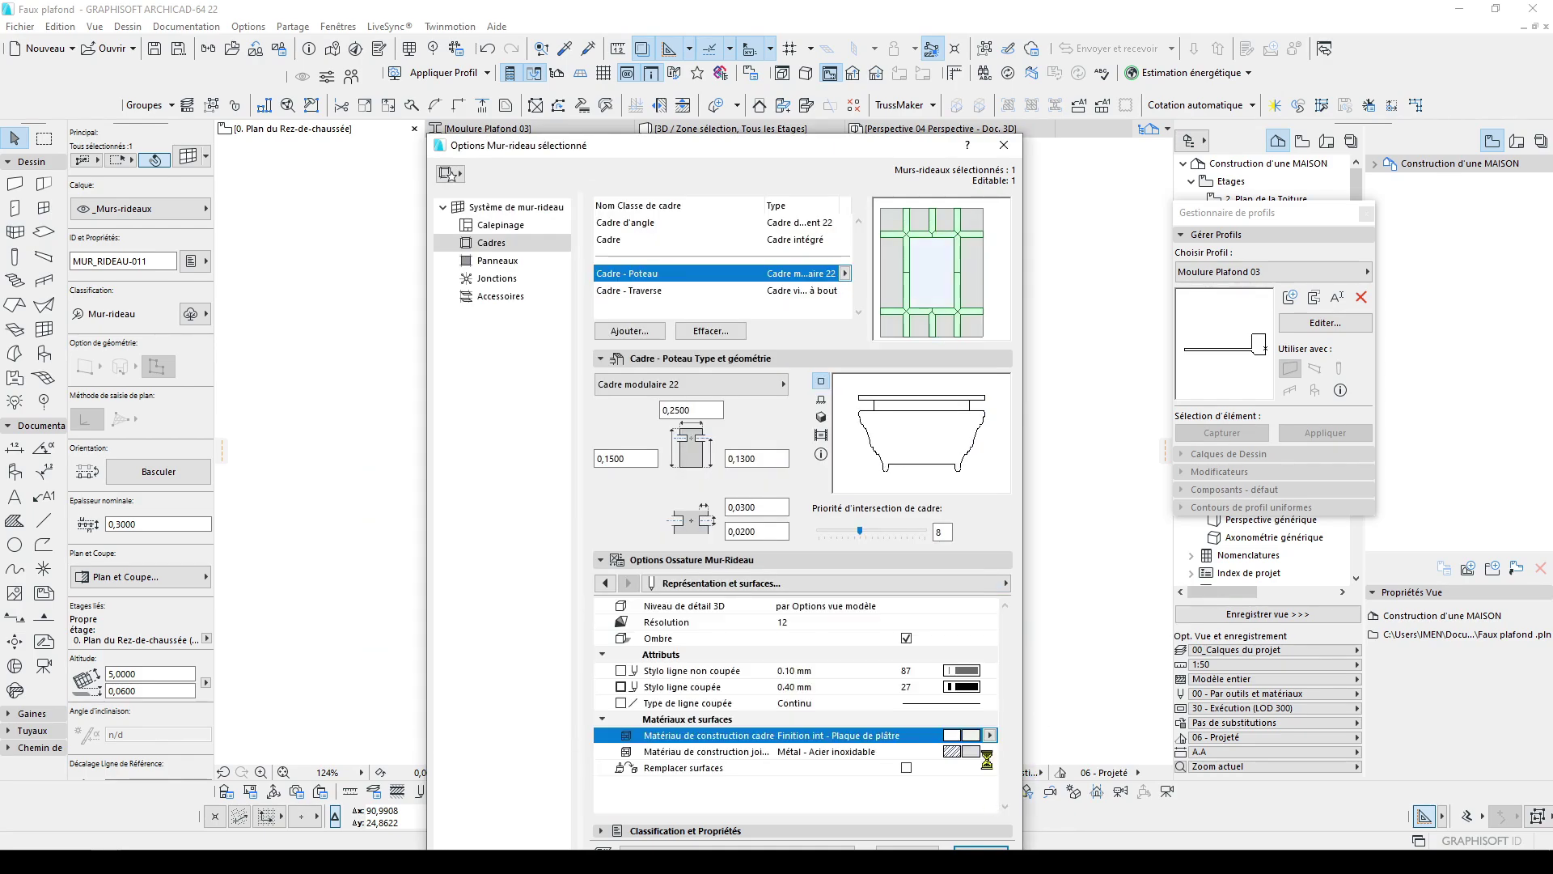
pyautogui.click(871, 269)
# Override the Cadre - Poteau surfaces, setting both the frame and the cap surface to Peinture - Blanc brillant
pyautogui.click(906, 768)
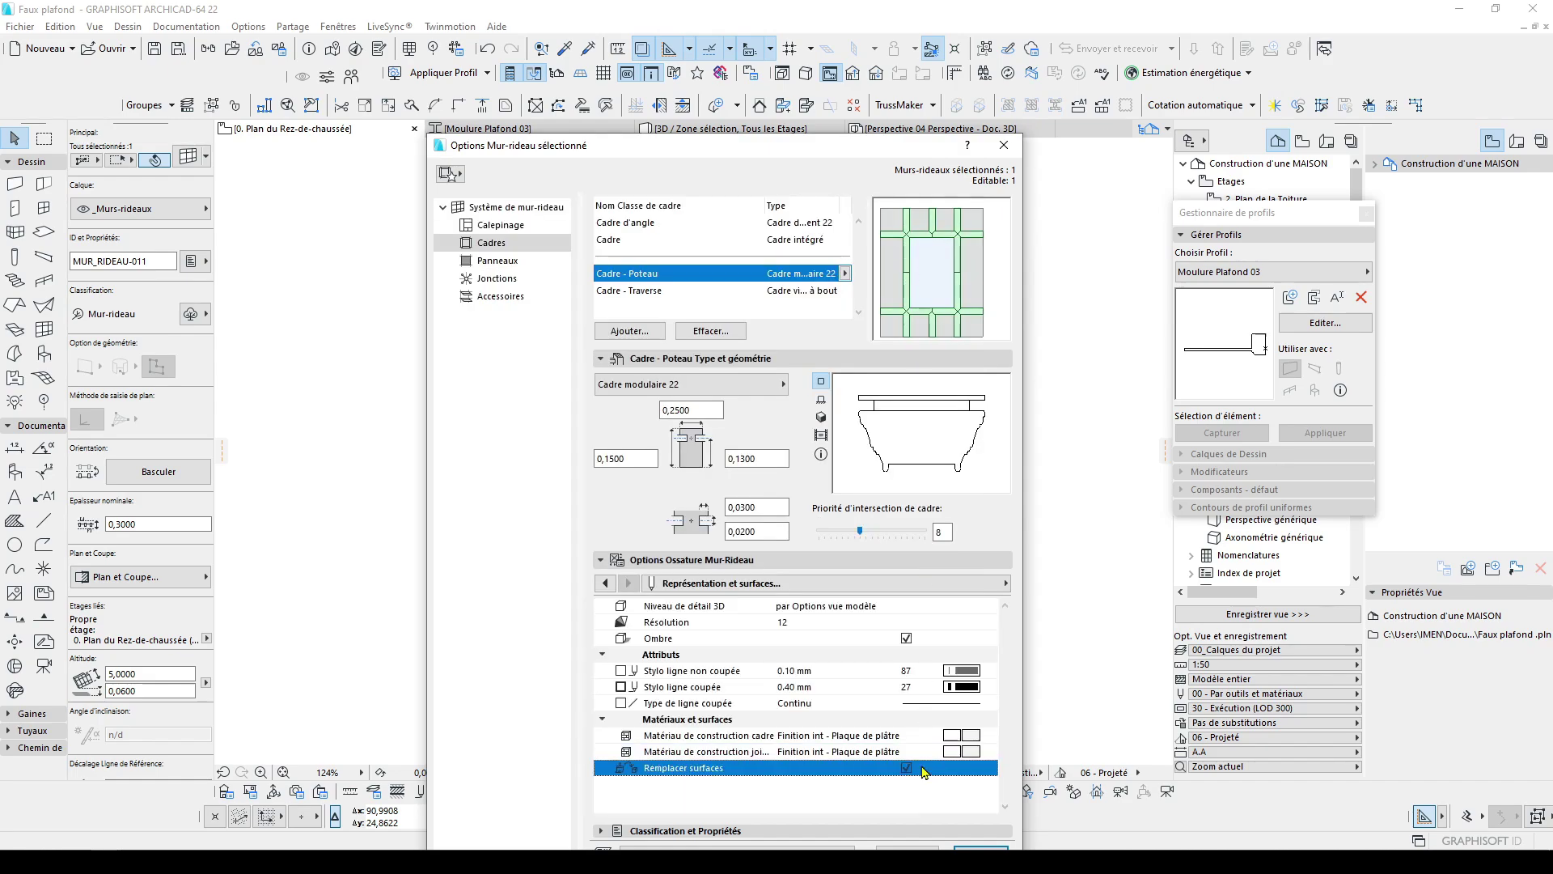
pyautogui.click(982, 791)
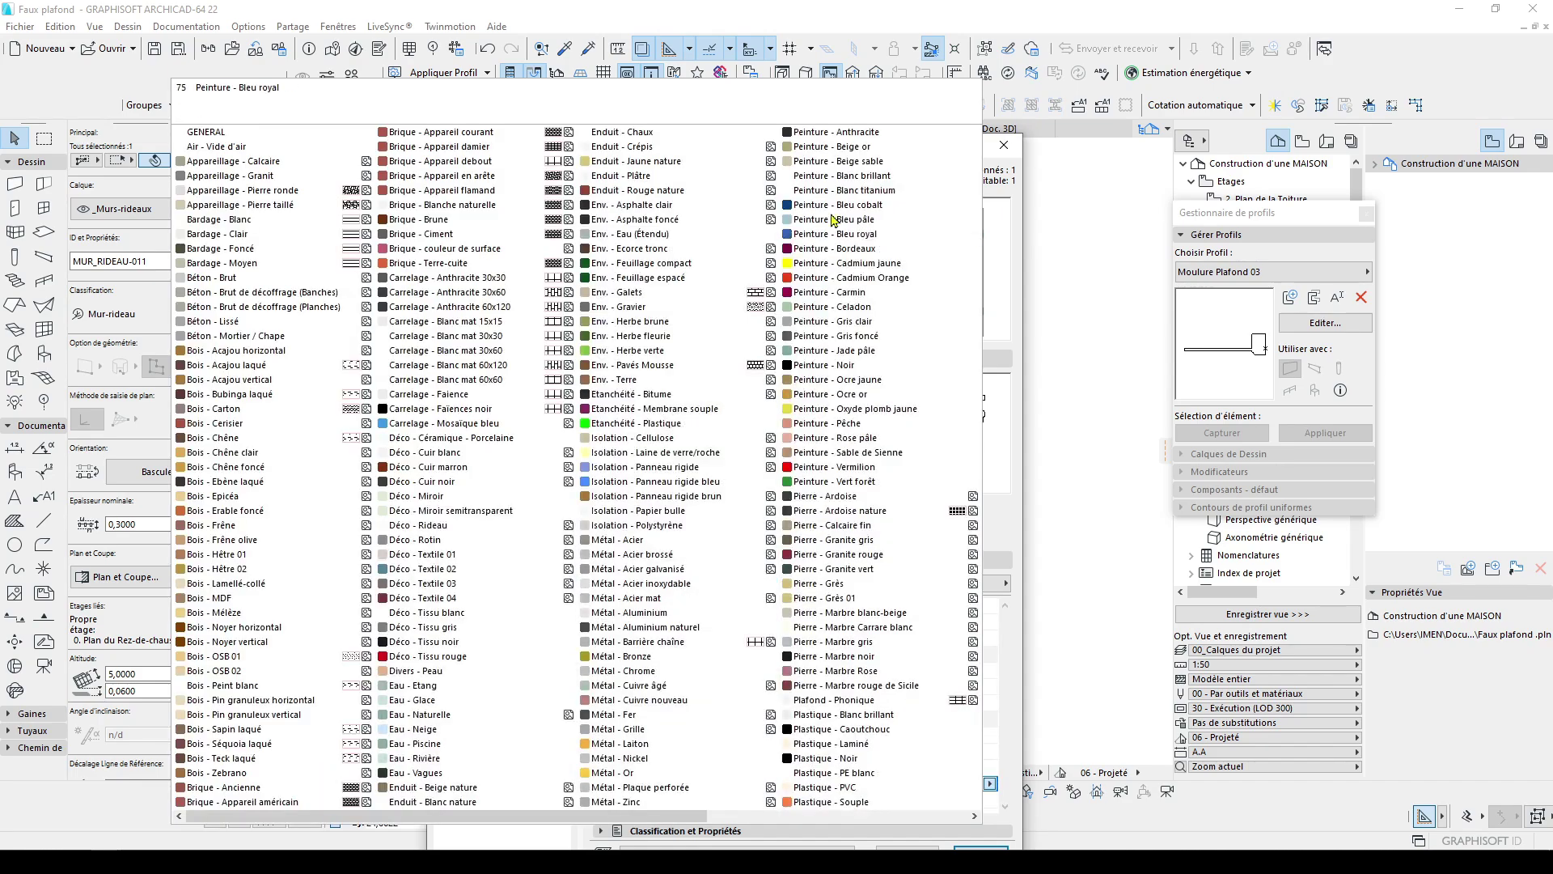
pyautogui.click(914, 183)
pyautogui.click(988, 801)
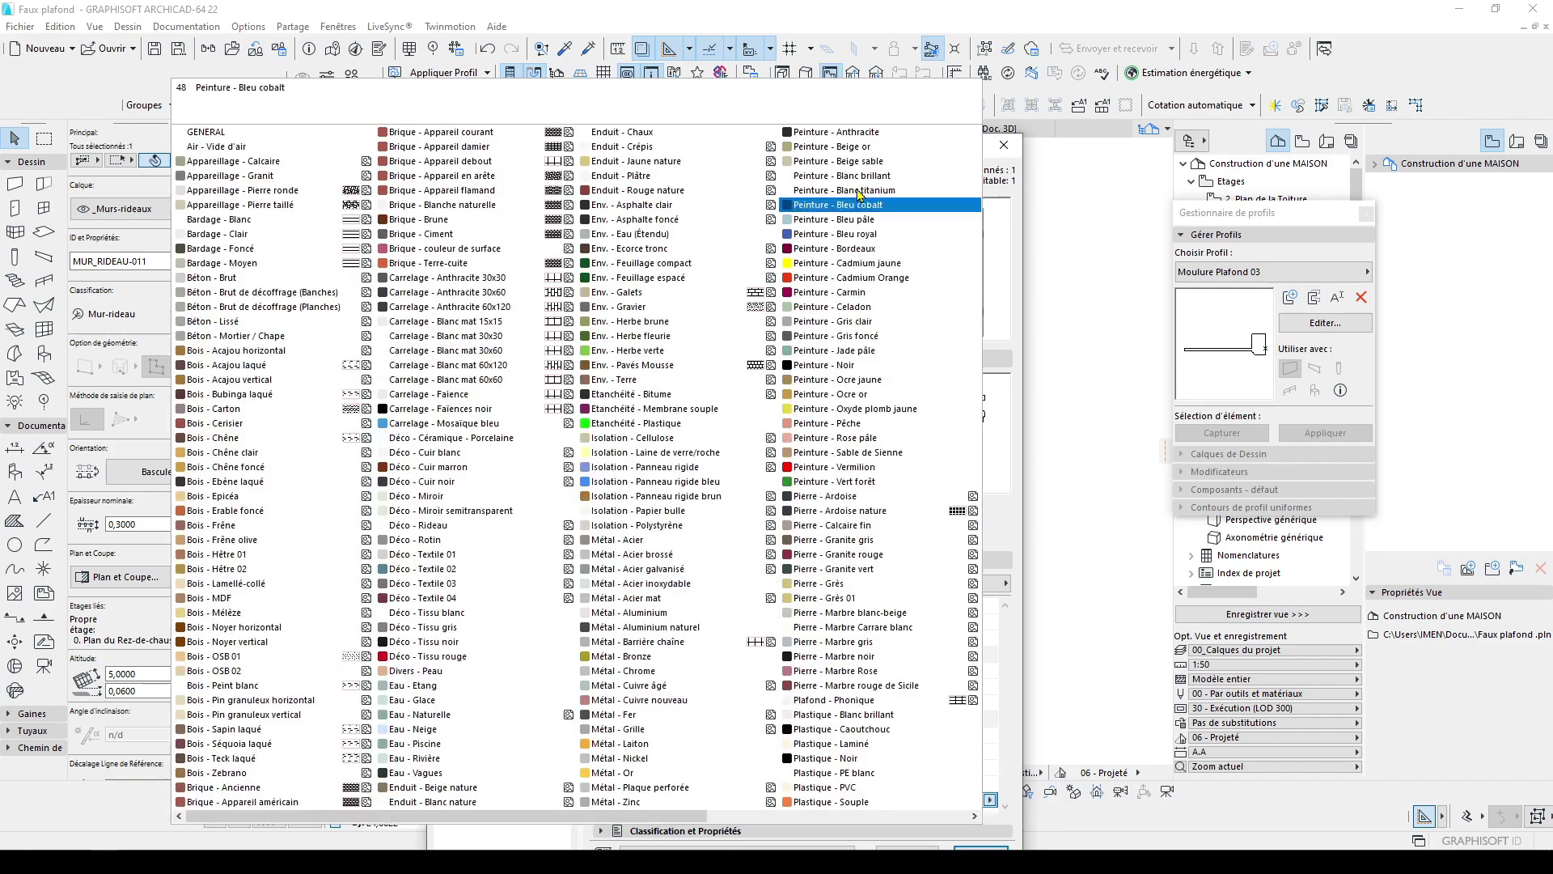
pyautogui.click(879, 177)
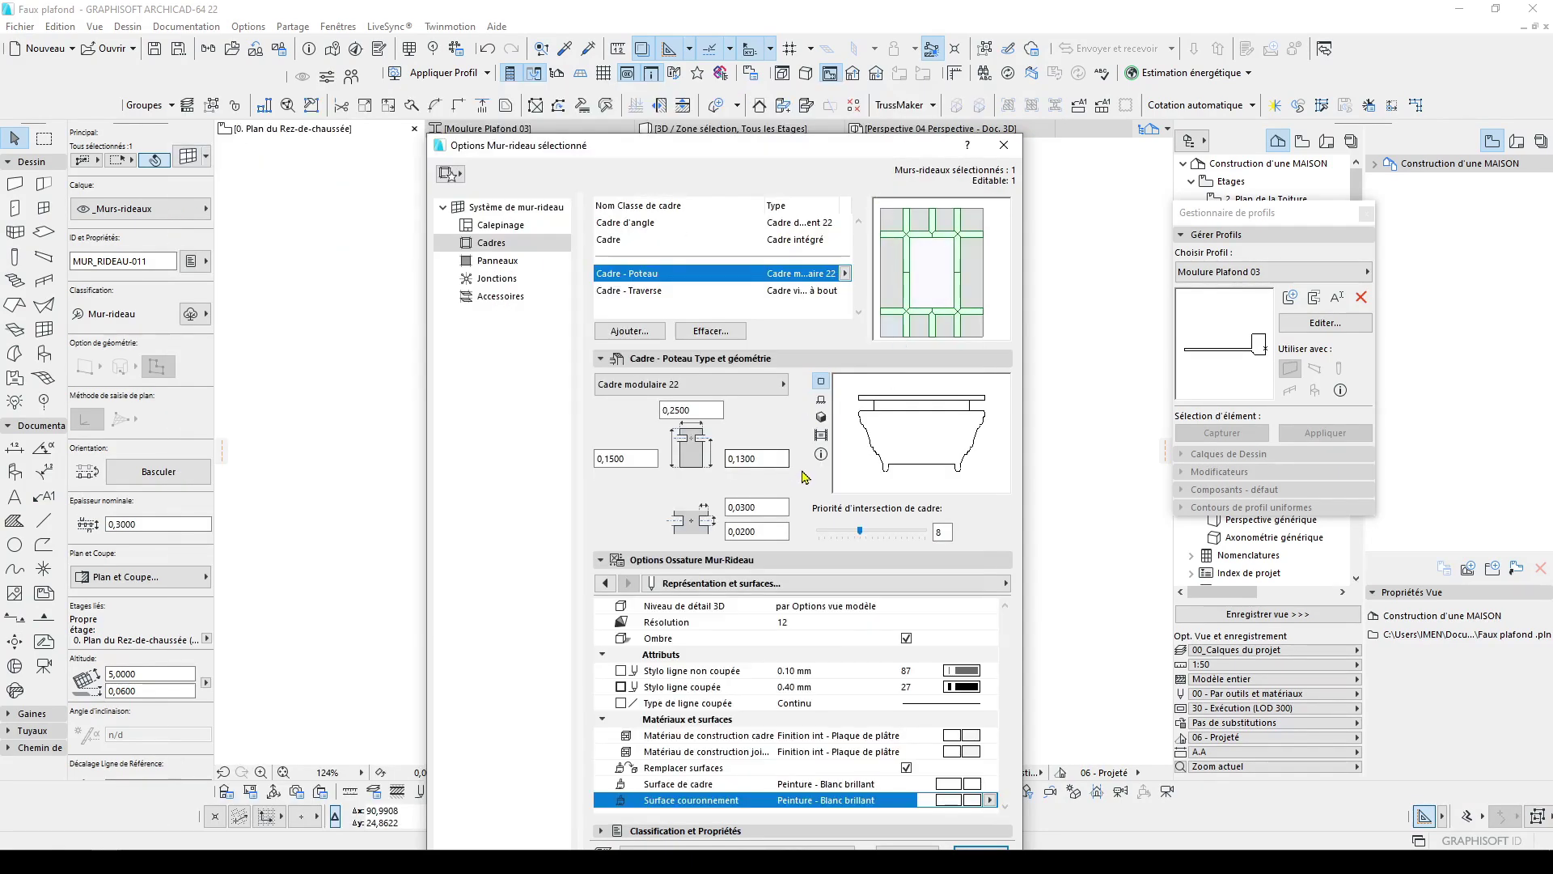
# Change the outer Cadre class to Cadre modulaire 22 with a custom frame type using Ossature mur-rideau 7
pyautogui.click(679, 240)
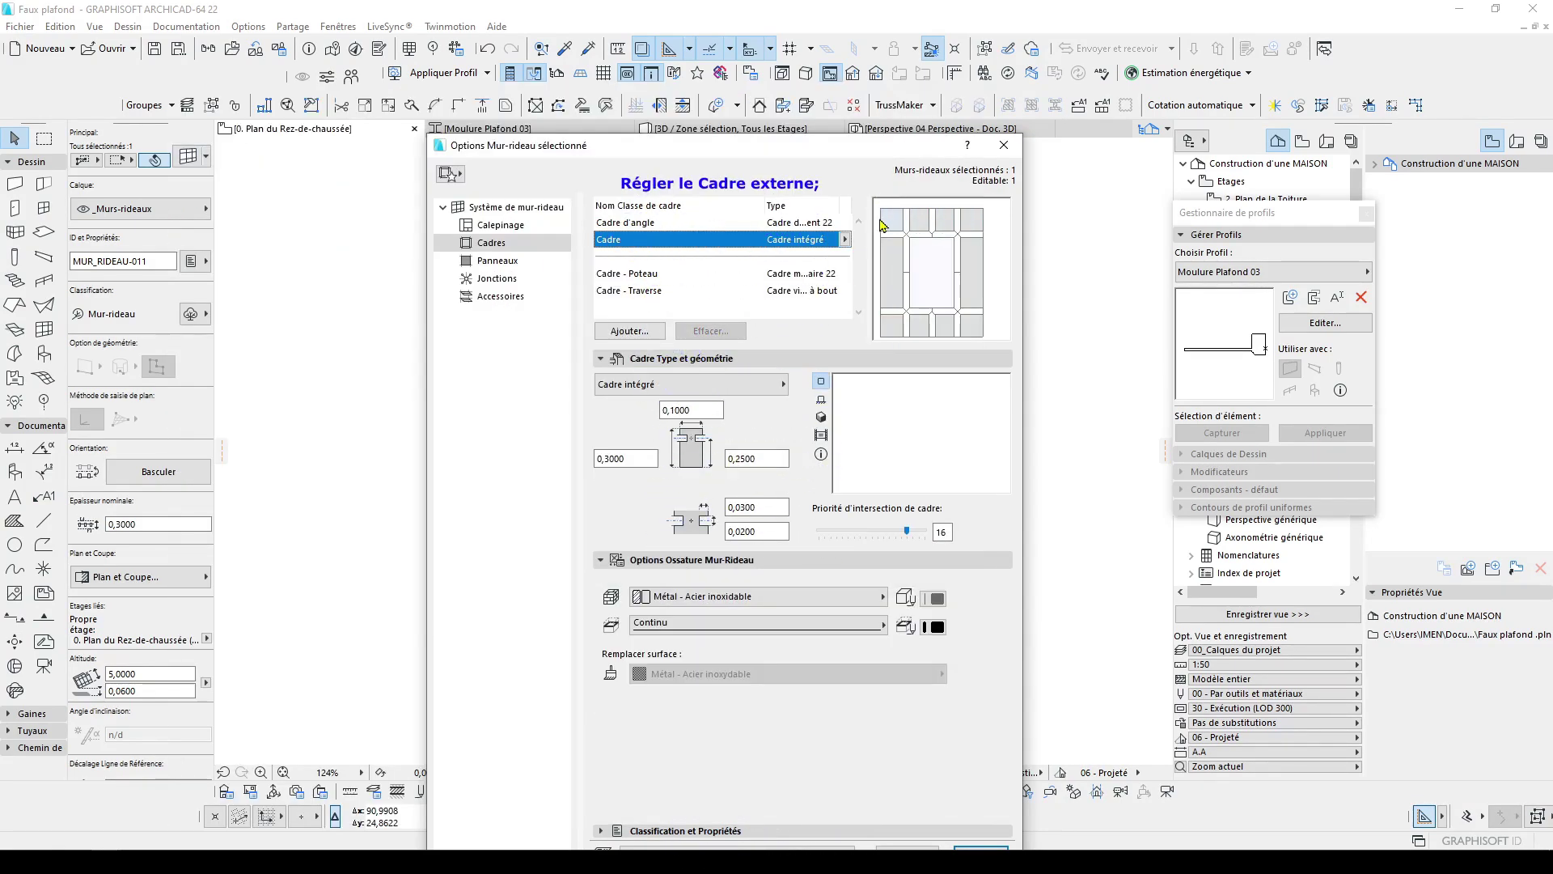
pyautogui.click(765, 384)
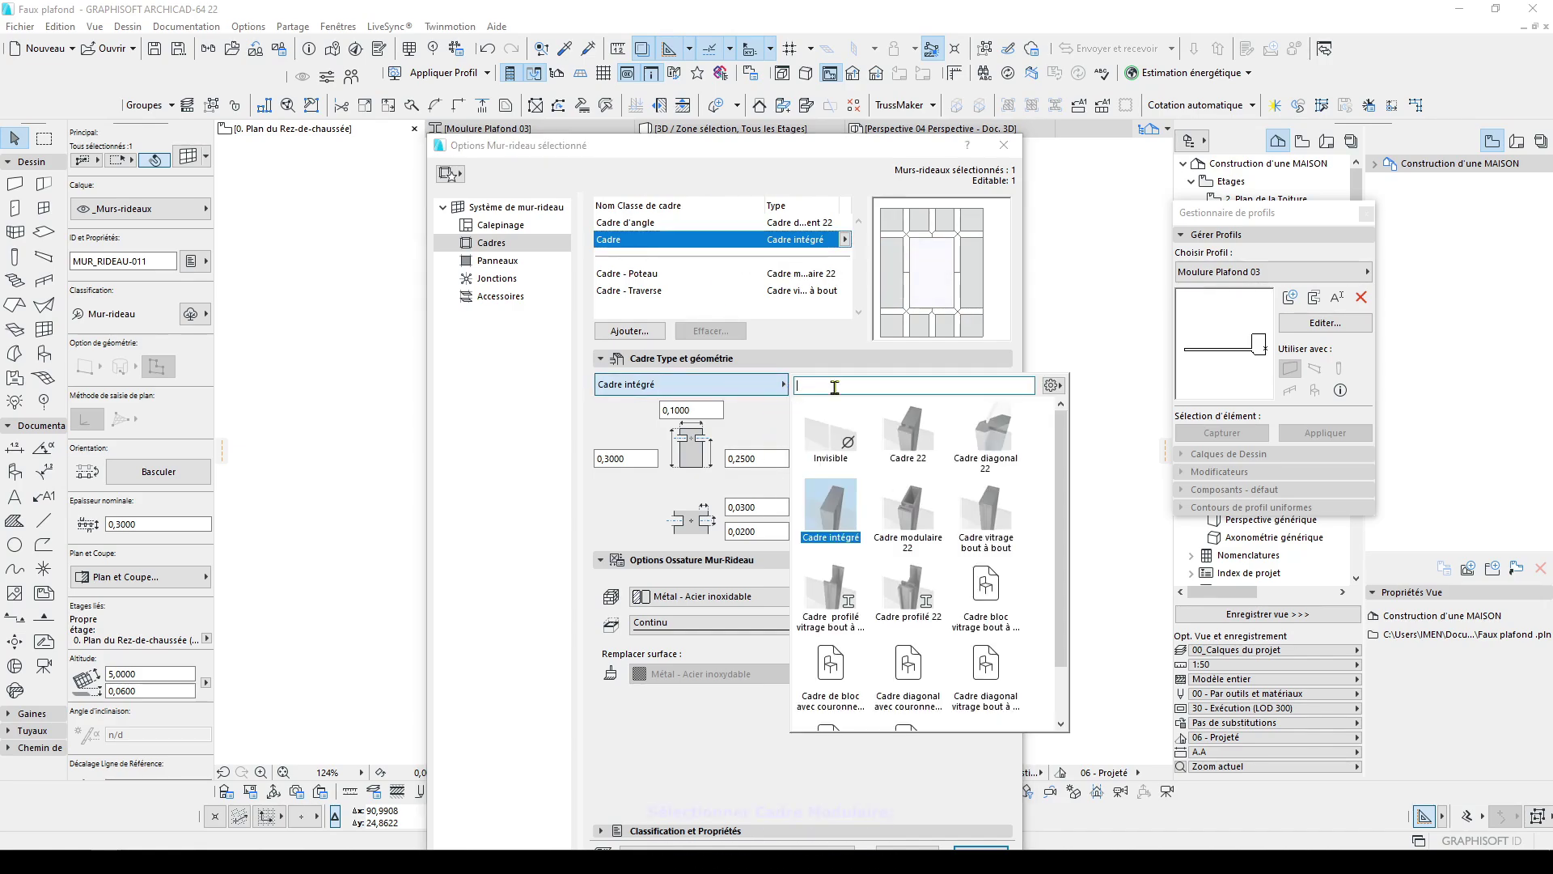
pyautogui.click(913, 527)
pyautogui.click(755, 633)
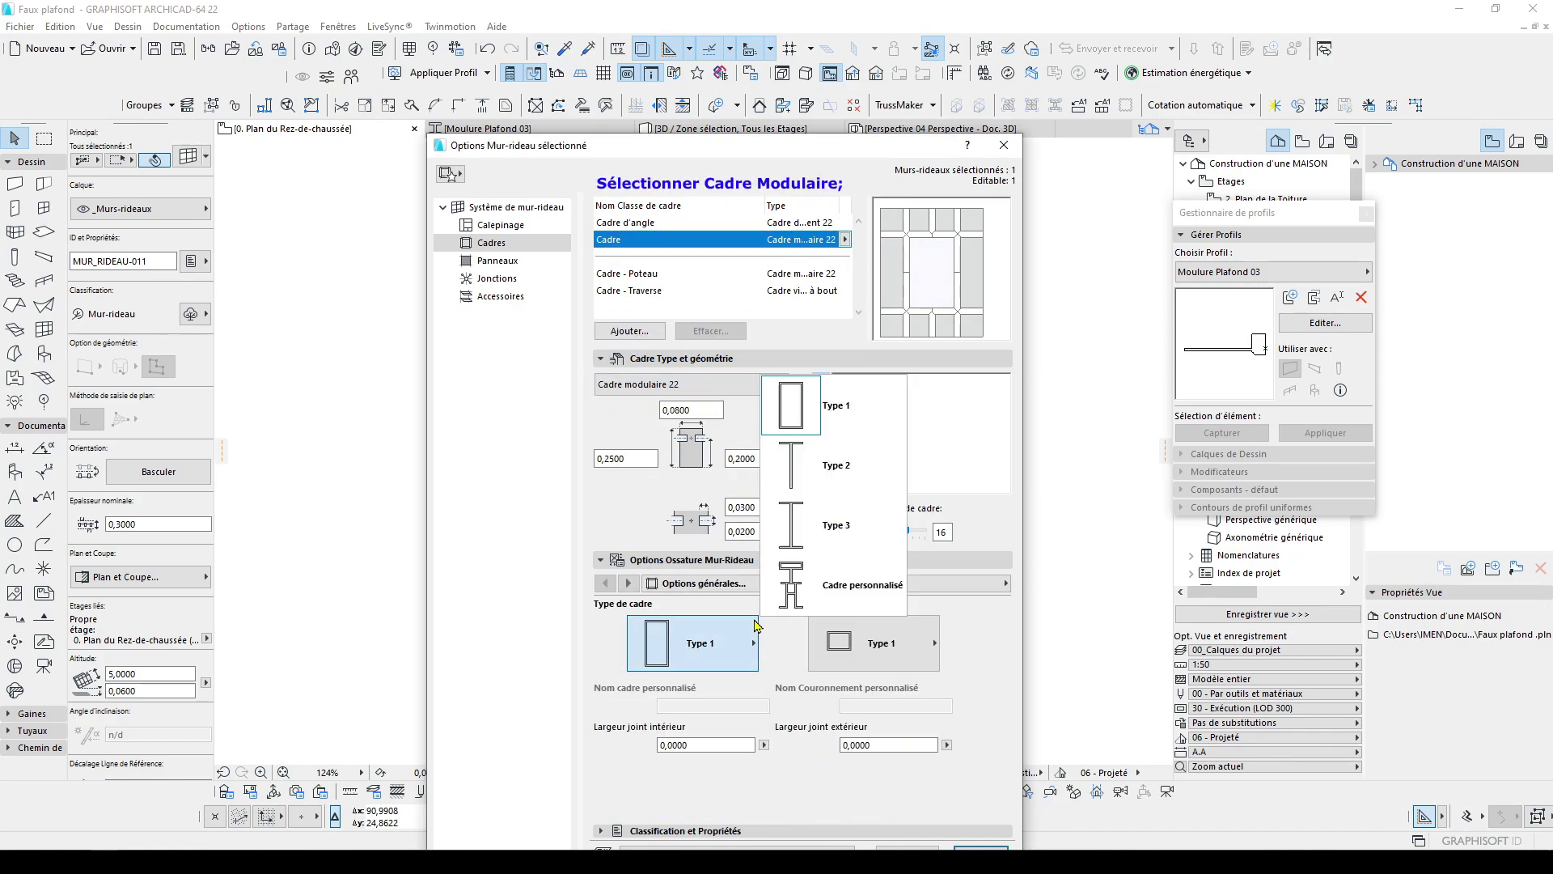
pyautogui.click(782, 615)
pyautogui.click(763, 706)
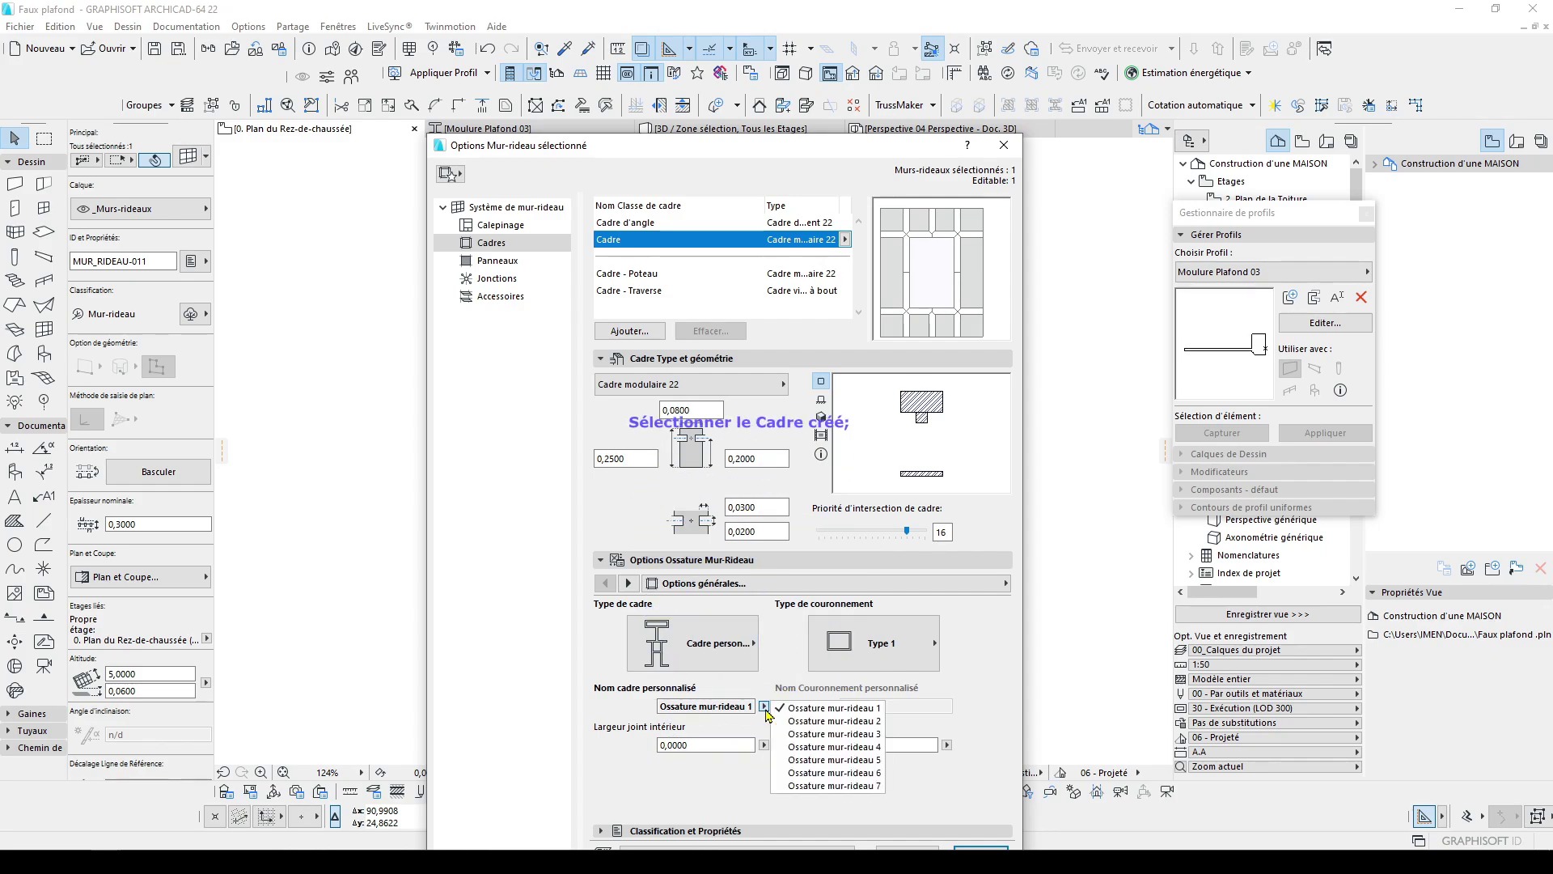
pyautogui.click(825, 792)
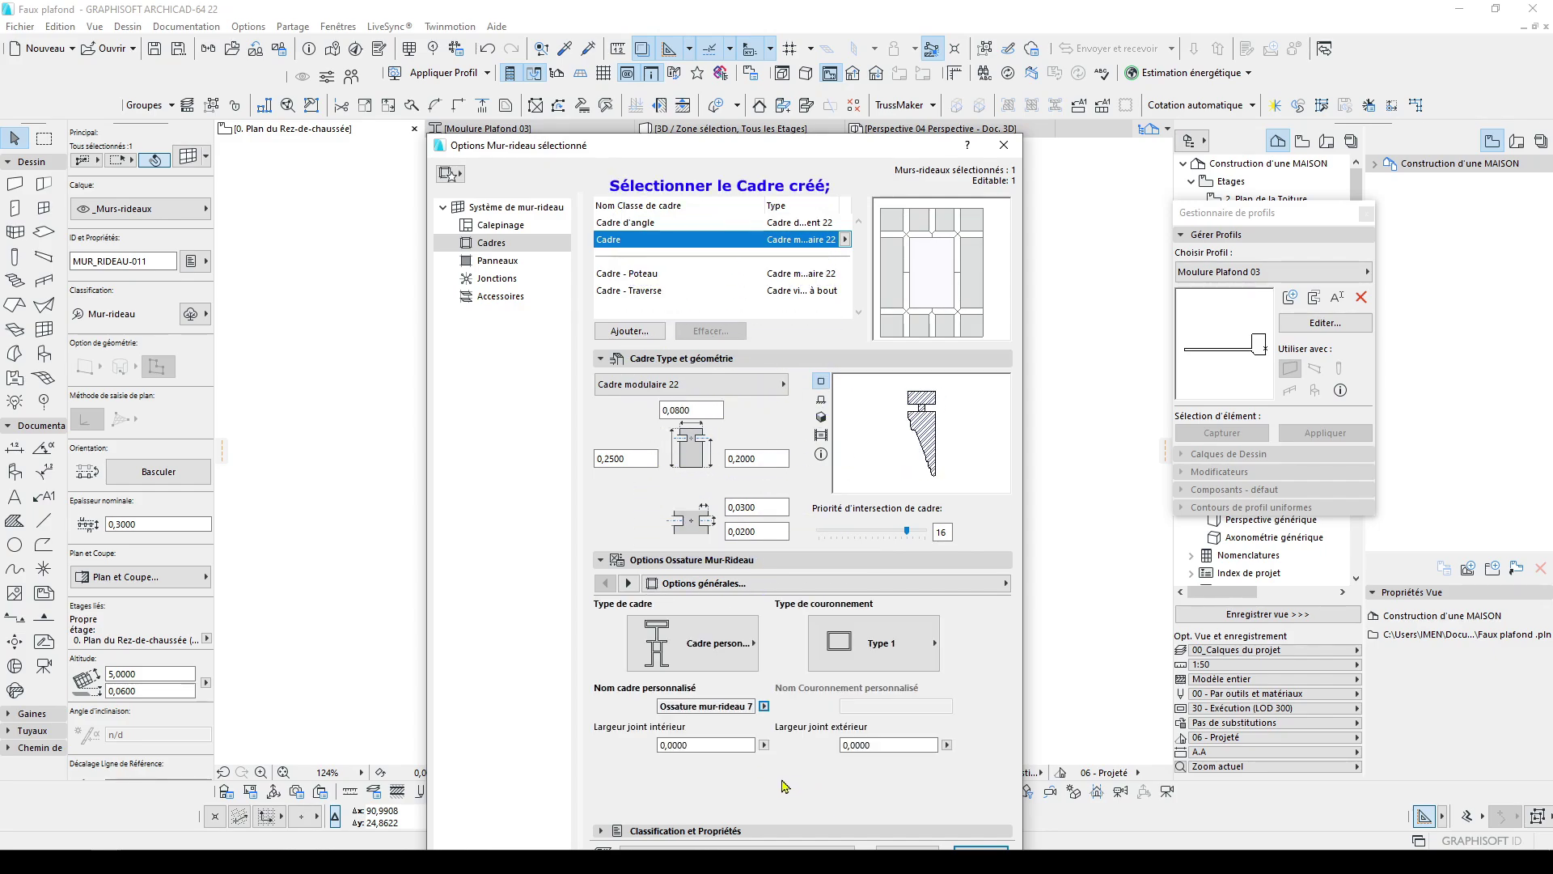
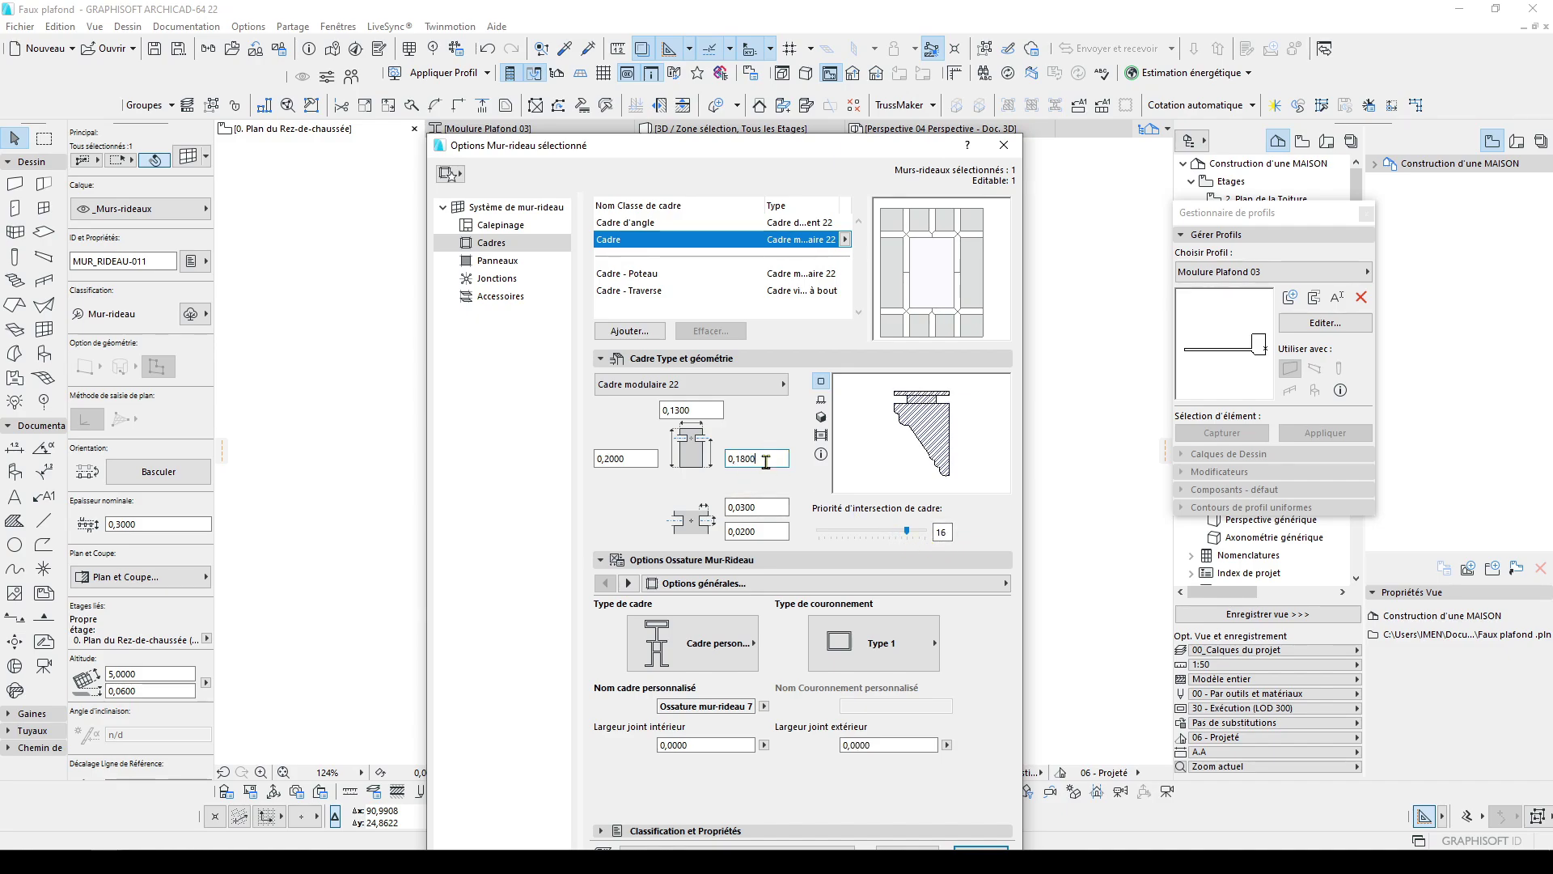
# Set the Cadre - Poteau intersection priority to 15 and return to the outer Cadre class
pyautogui.click(661, 275)
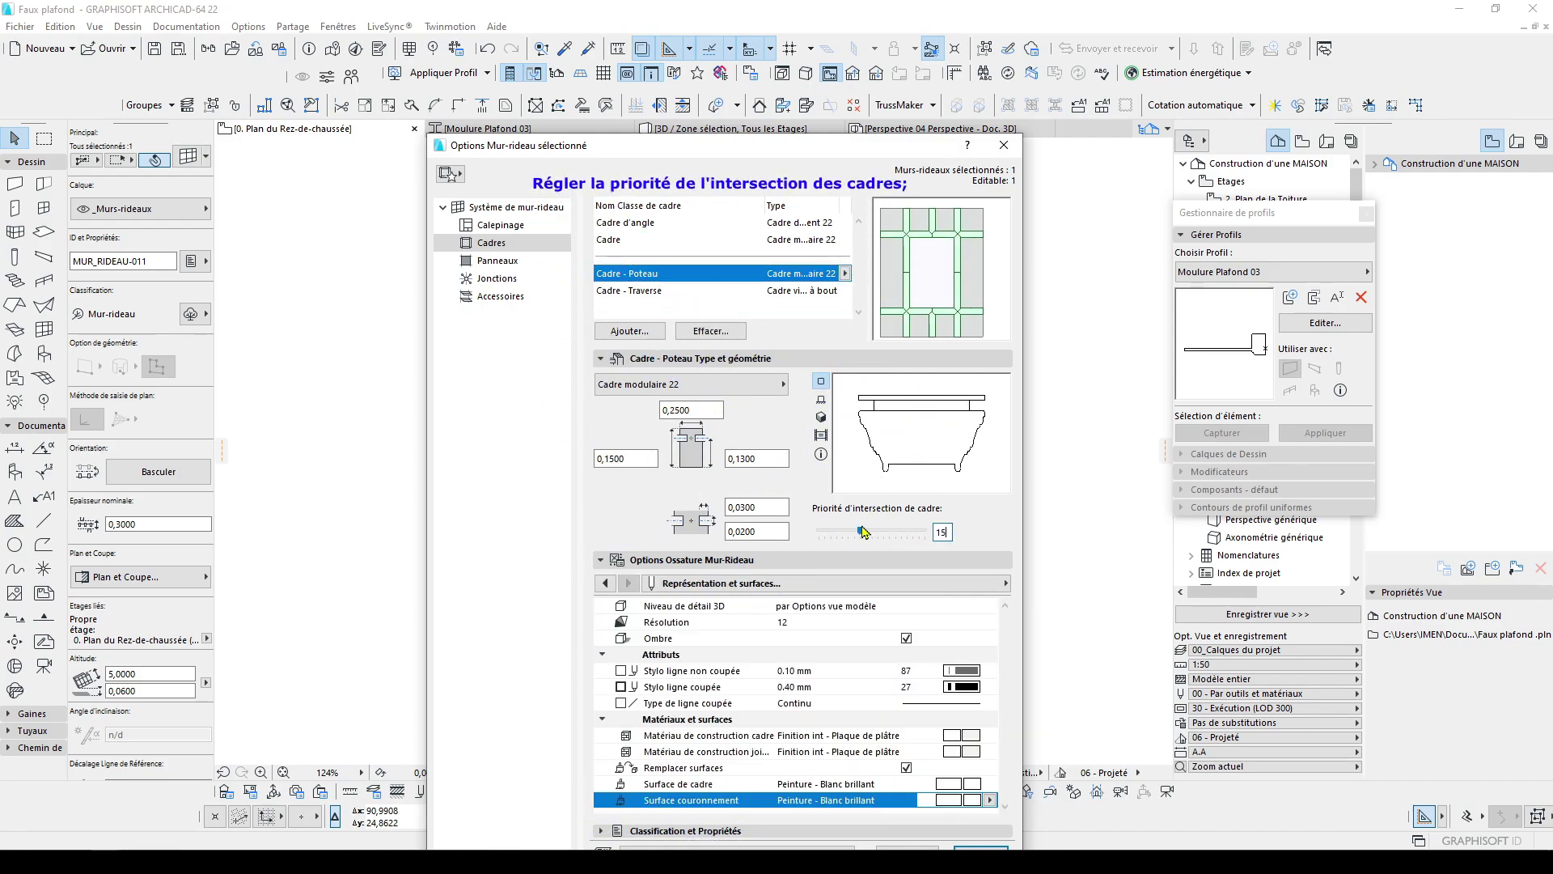
pyautogui.click(669, 241)
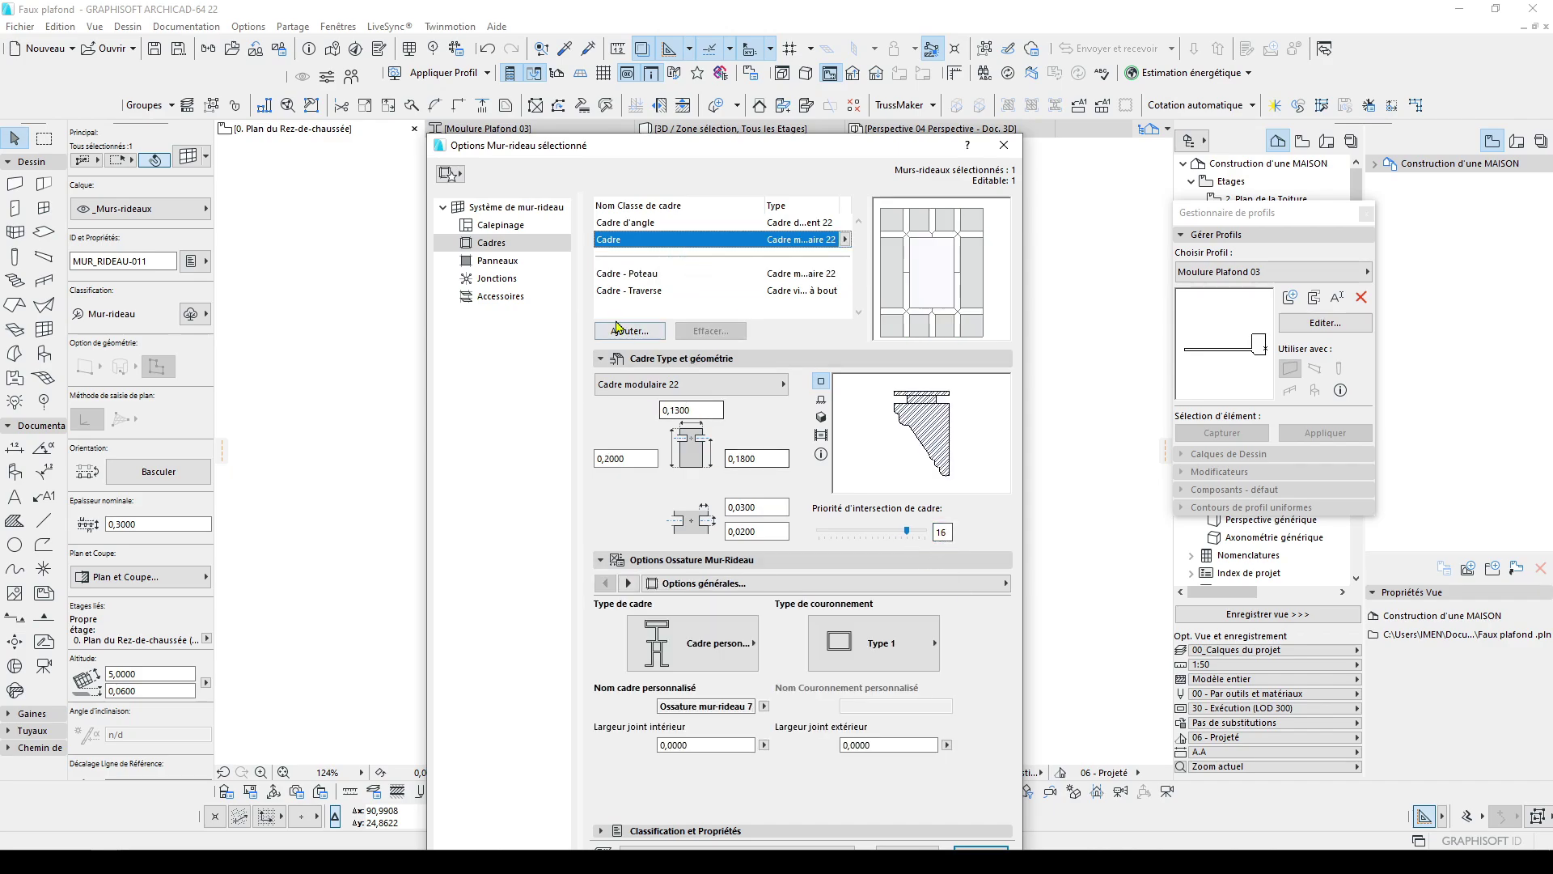
# Set the Panneau principal thickness to 0,0100 and its building material to Finition int - Plaque de plâtre
pyautogui.click(497, 262)
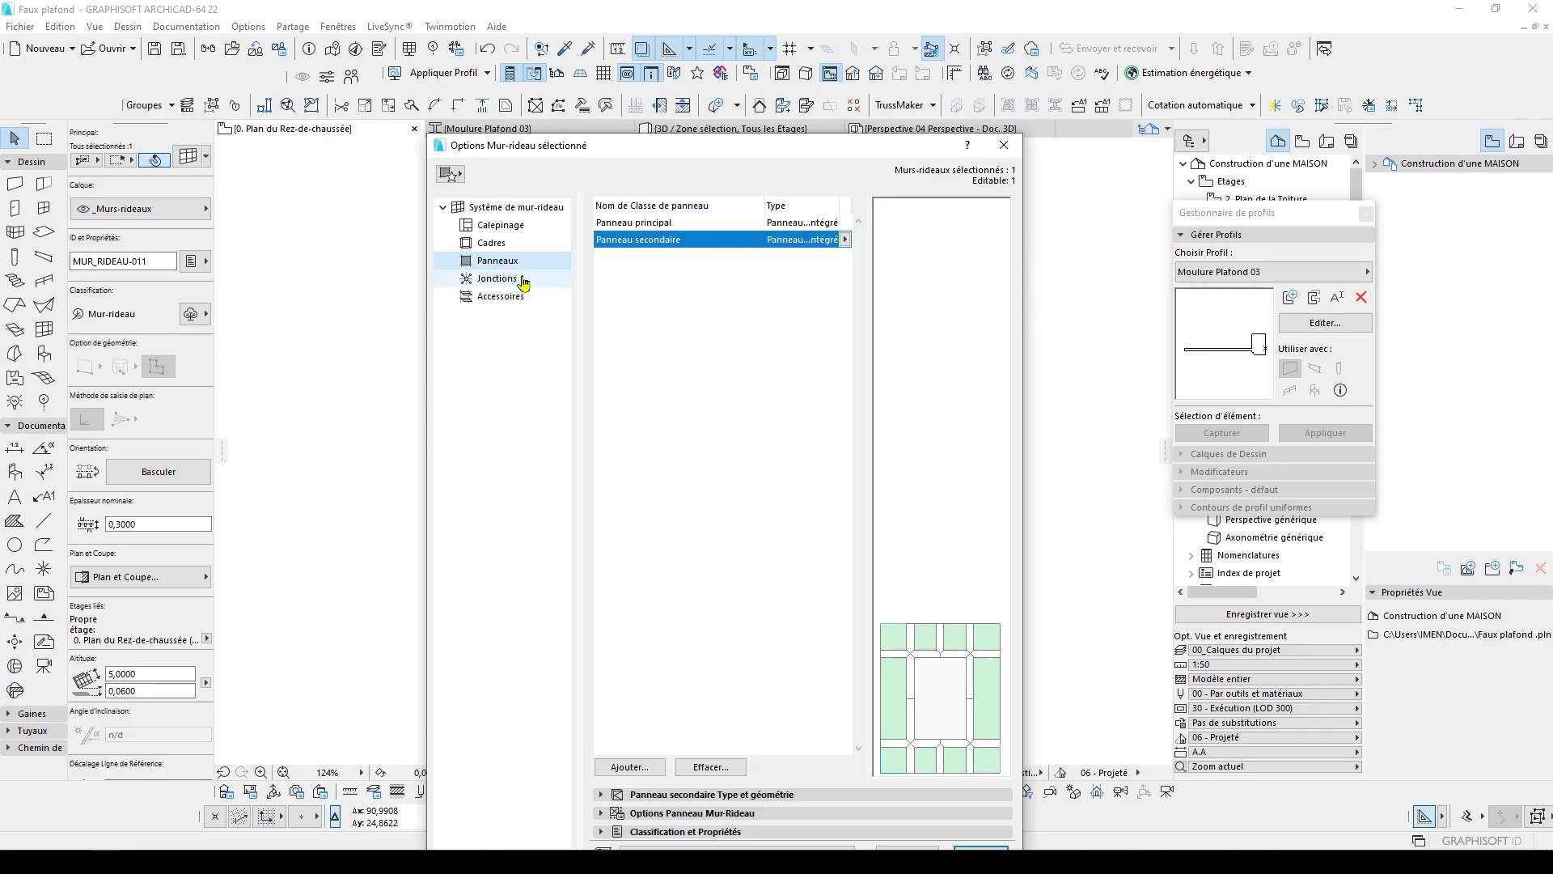
pyautogui.click(833, 224)
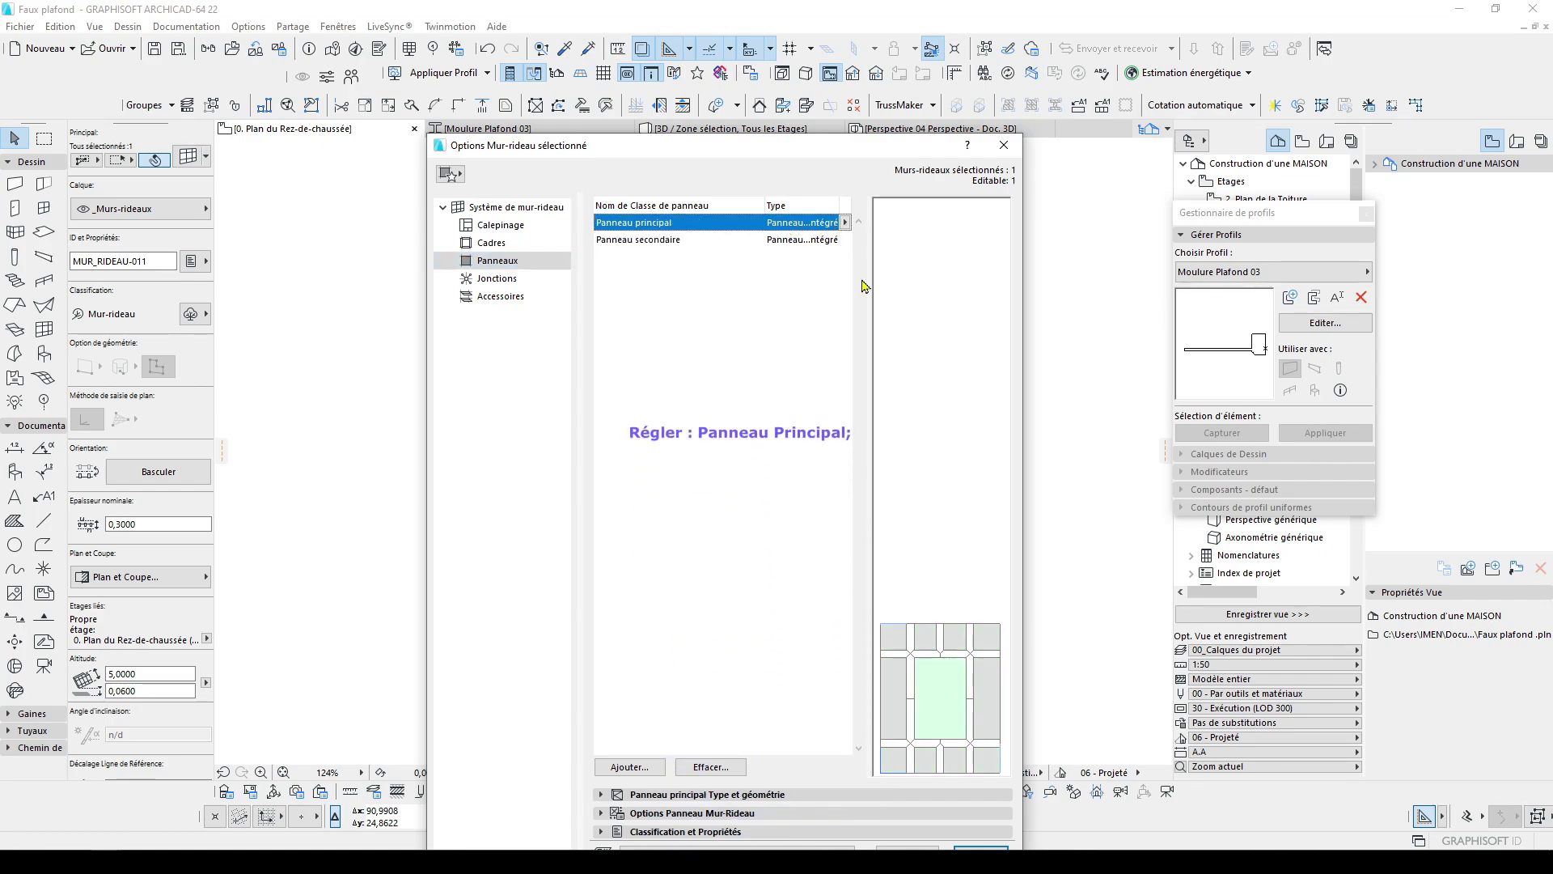
pyautogui.click(678, 797)
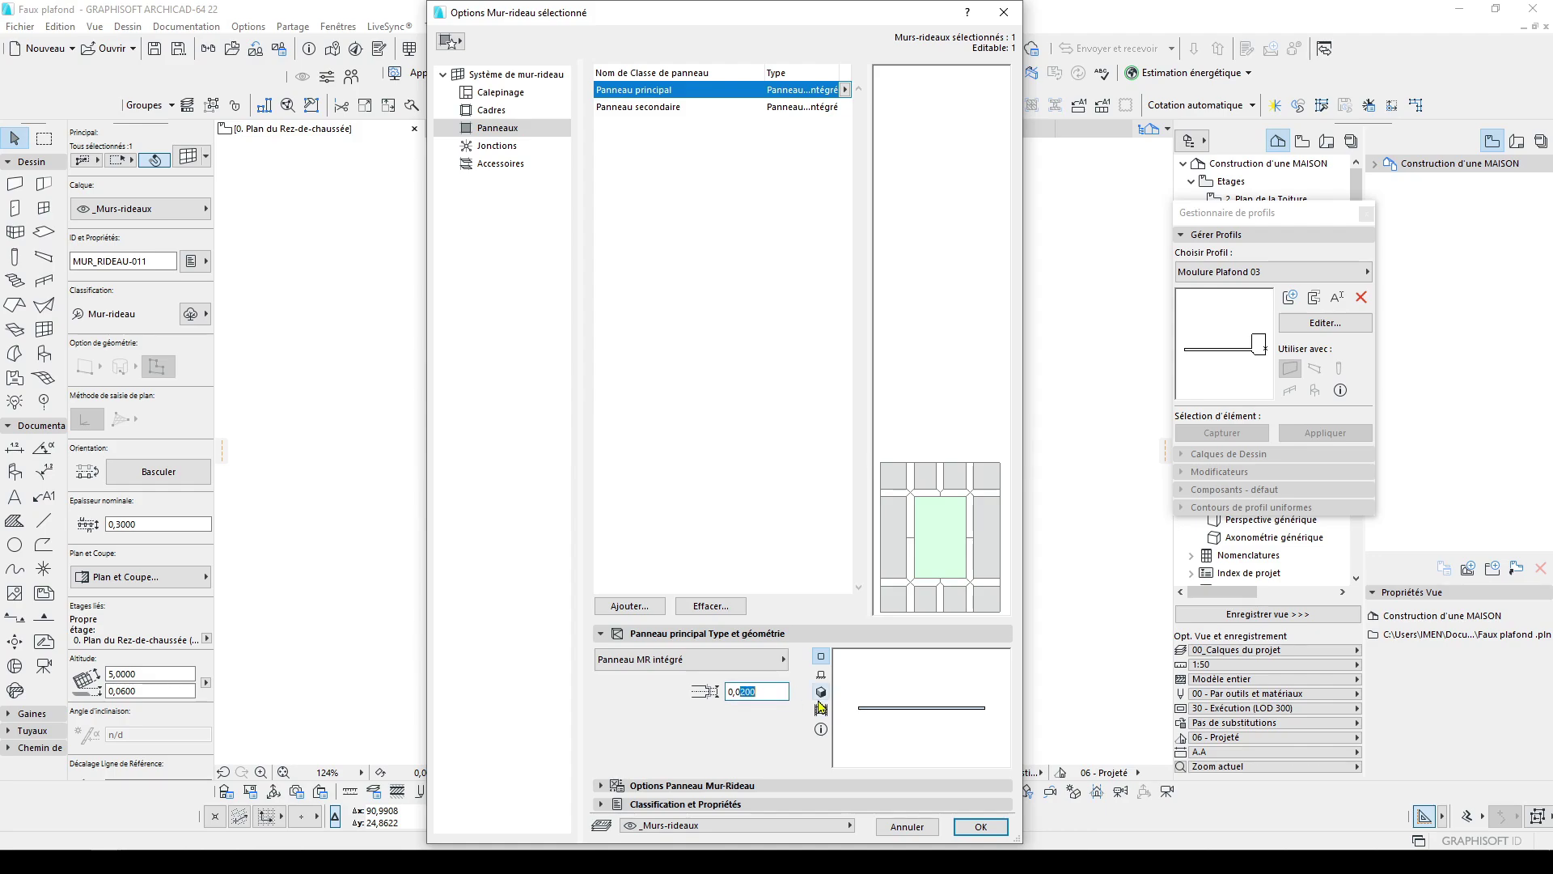
pyautogui.click(714, 784)
pyautogui.click(704, 571)
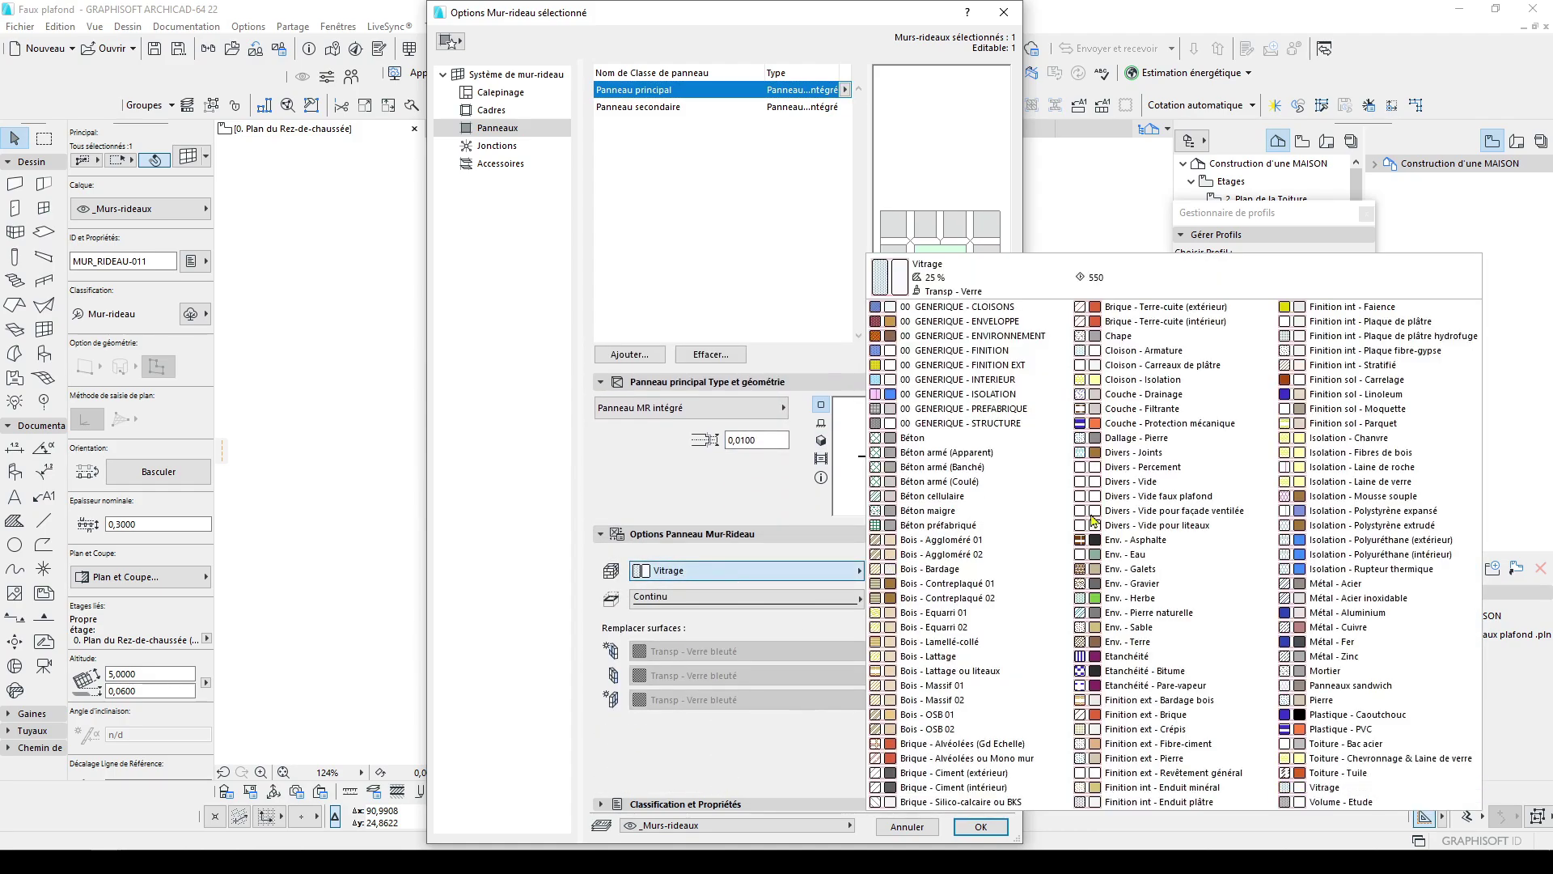
pyautogui.click(1244, 349)
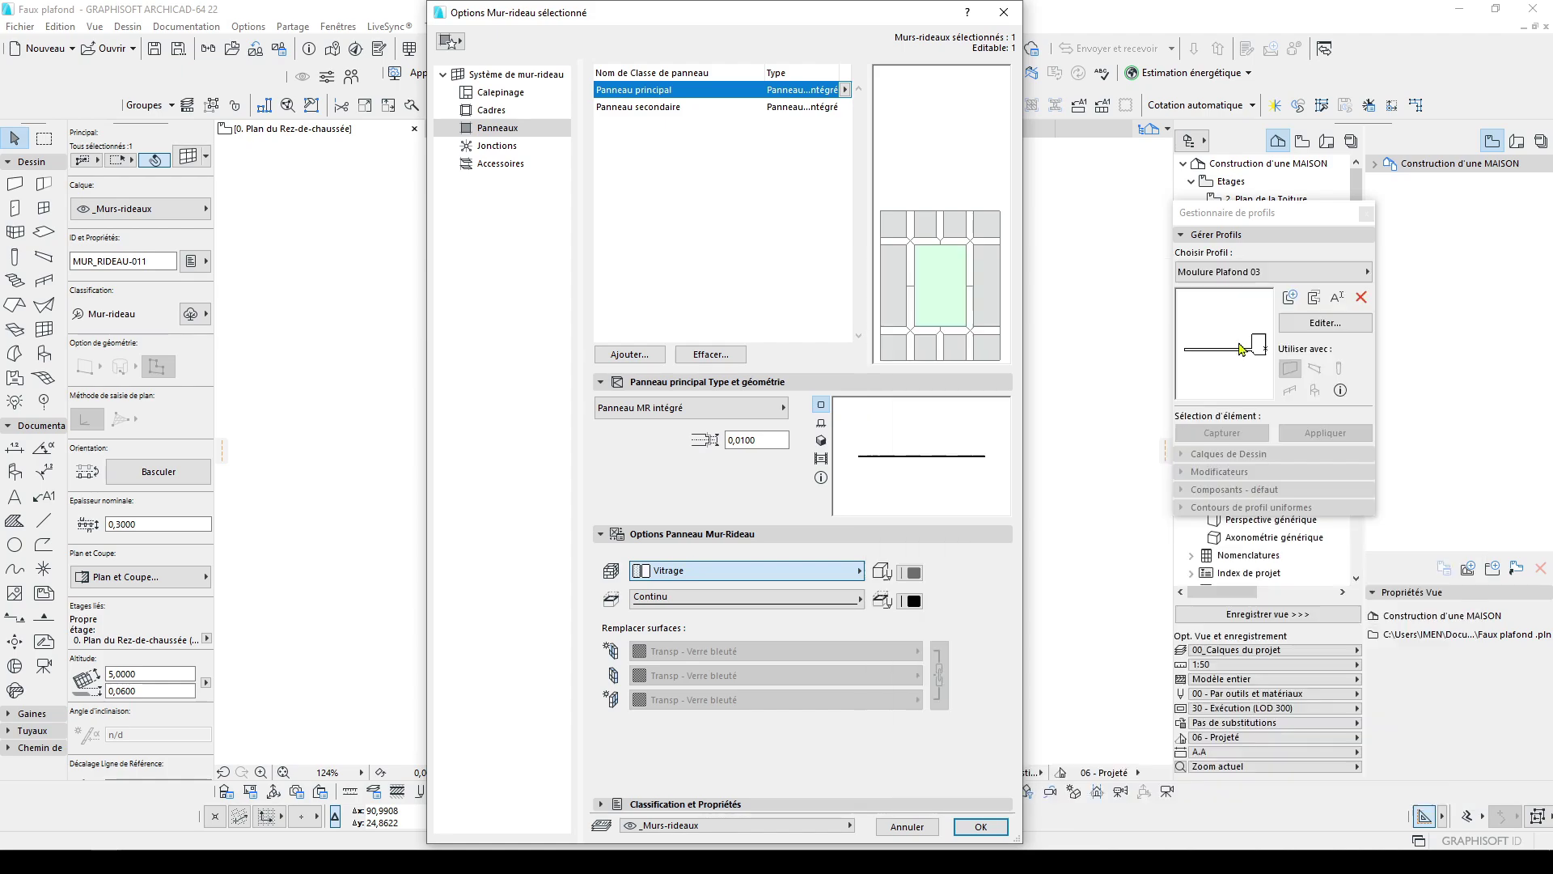
# Override all three Panneau principal surfaces with Peinture - Blanc brillant
pyautogui.click(613, 651)
pyautogui.click(613, 675)
pyautogui.click(613, 699)
pyautogui.click(898, 650)
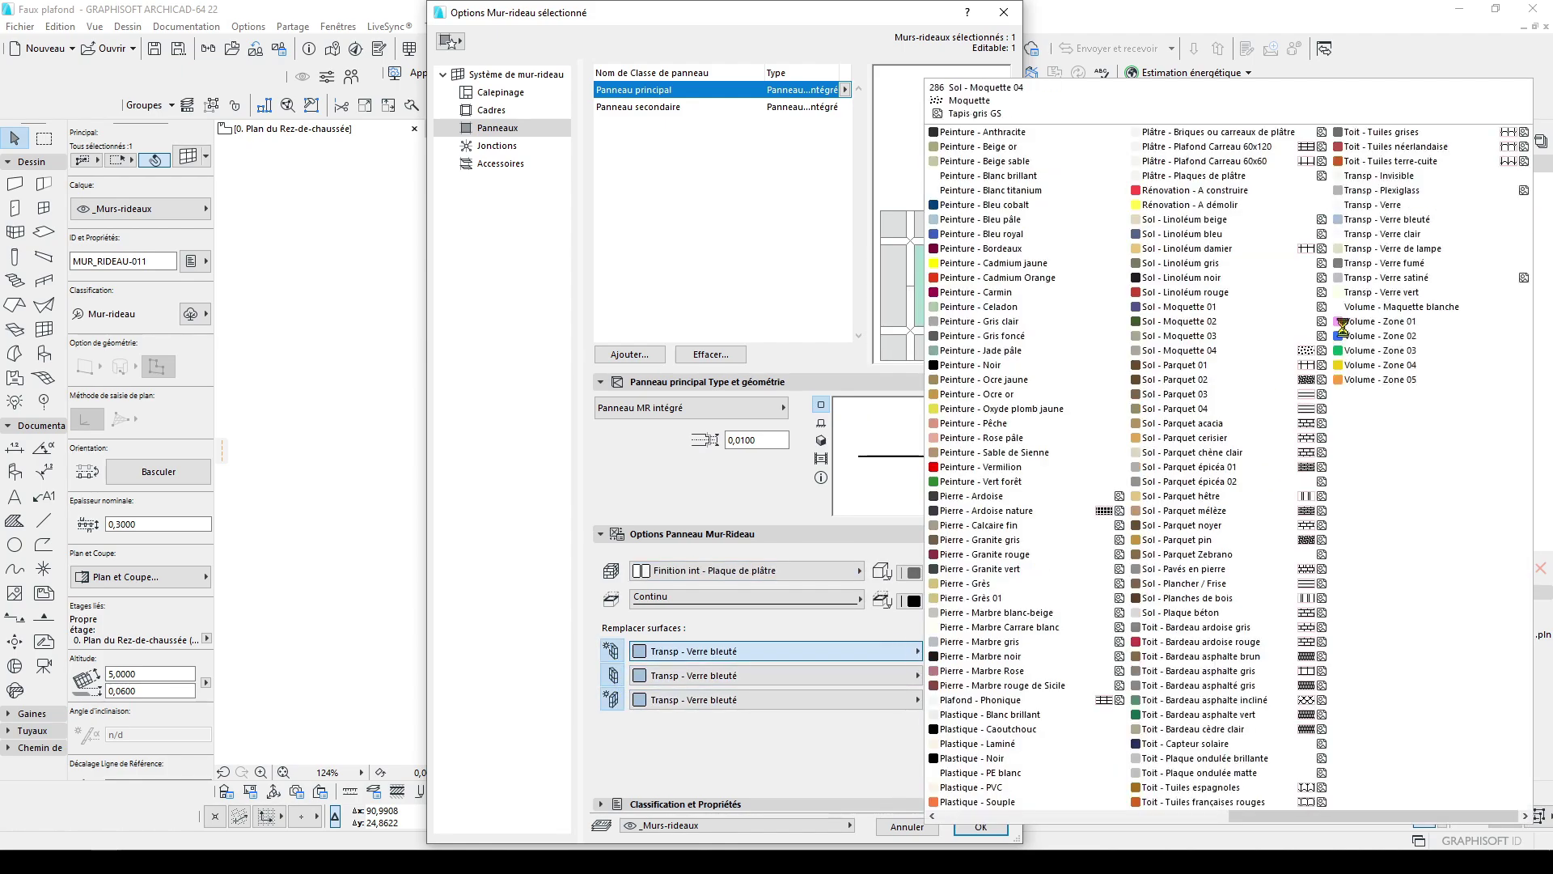
pyautogui.click(1047, 175)
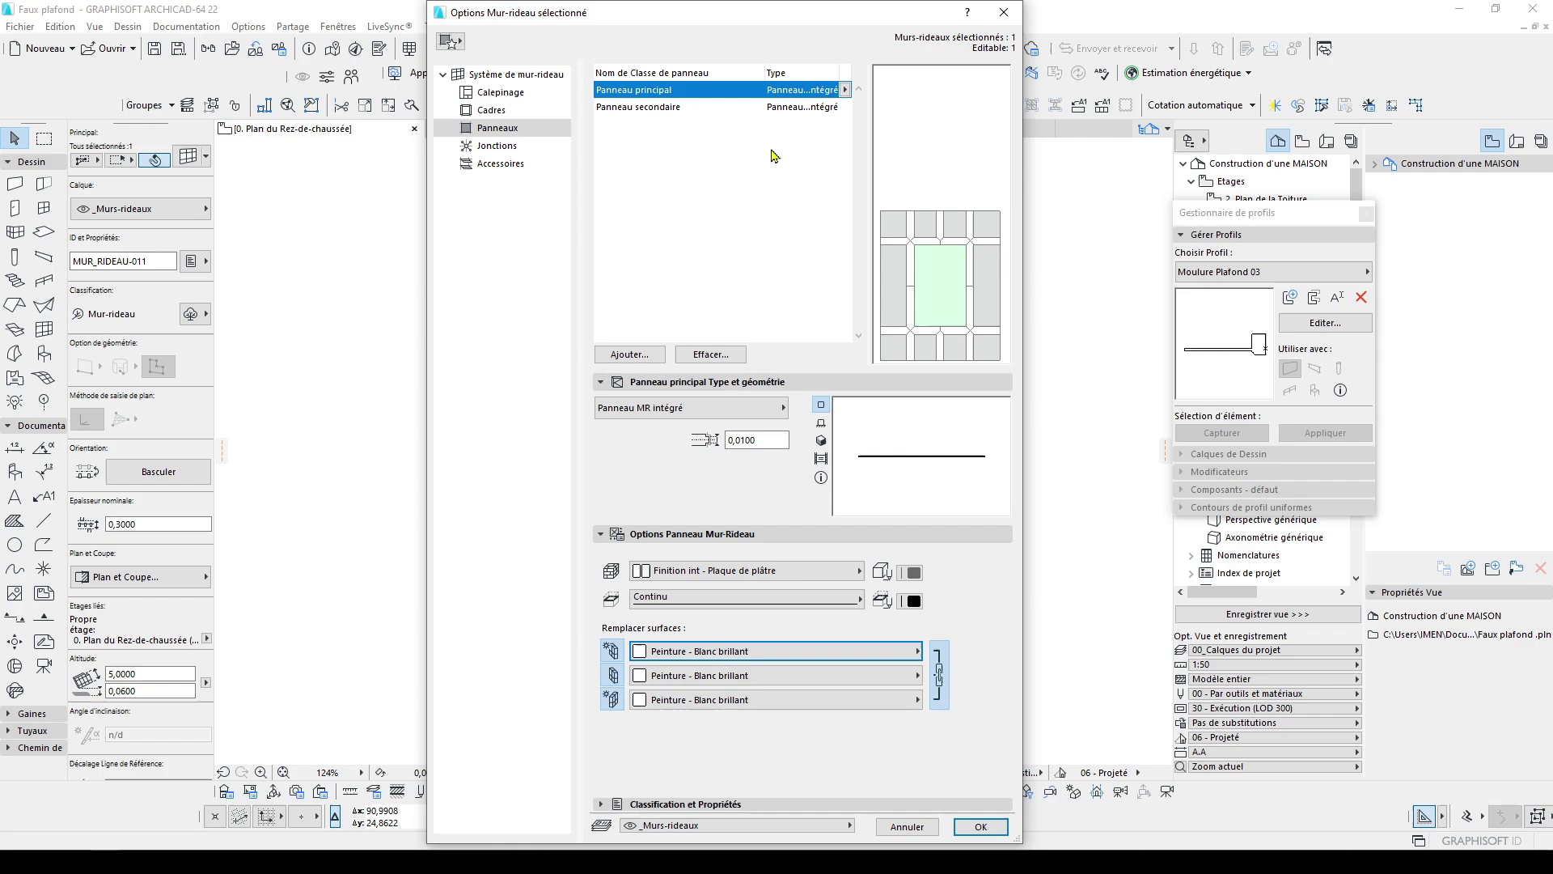
# Set the Panneau secondaire thickness to 0,0800 and its building material to Finition int - Plaque de plâtre
pyautogui.click(678, 107)
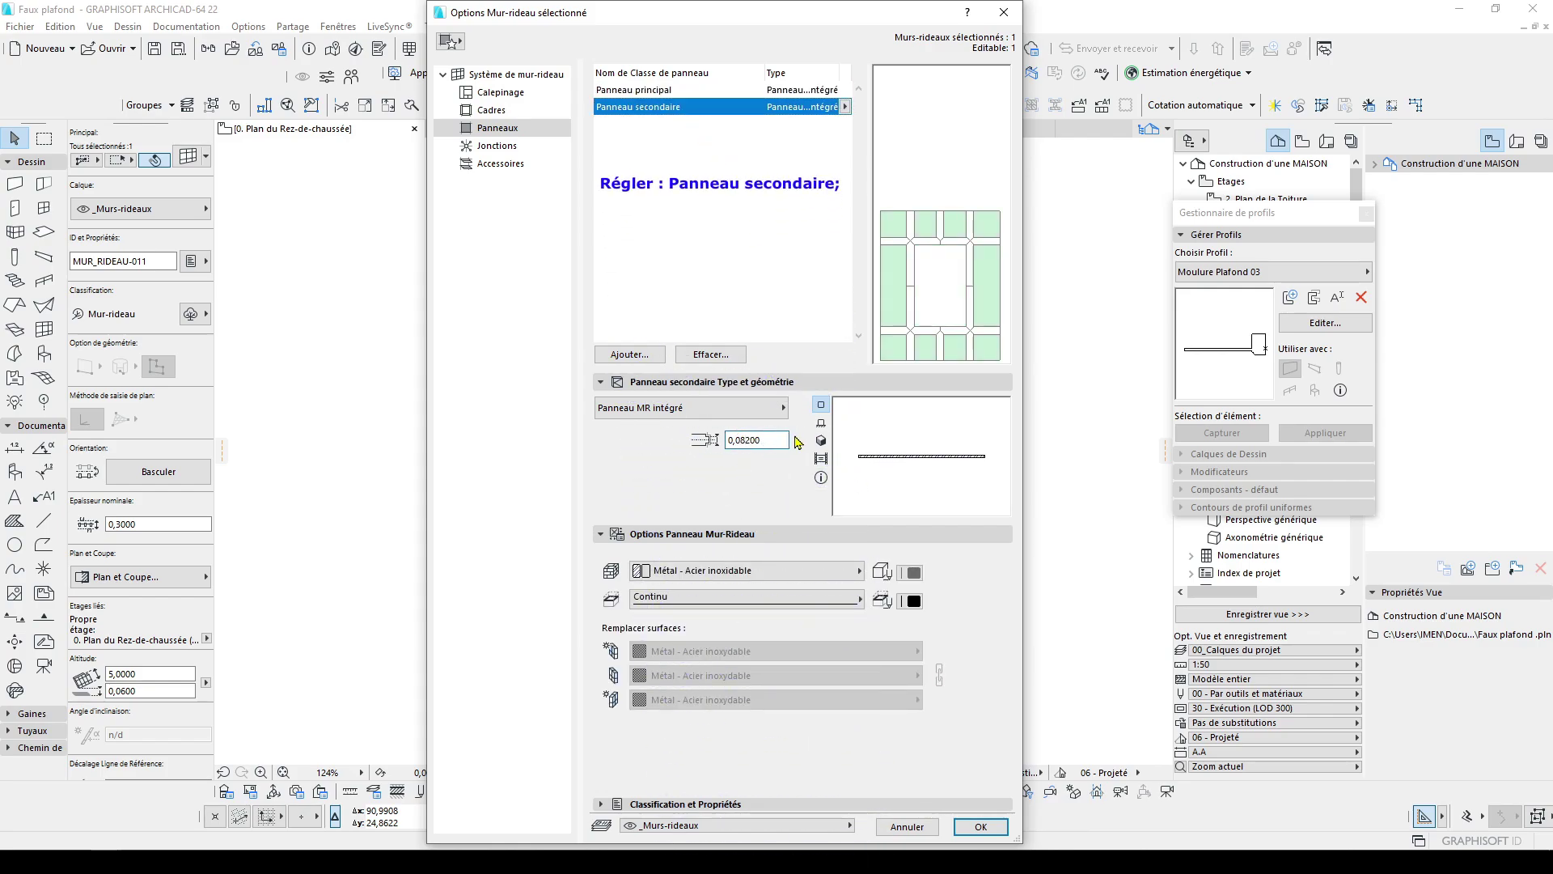
pyautogui.click(782, 570)
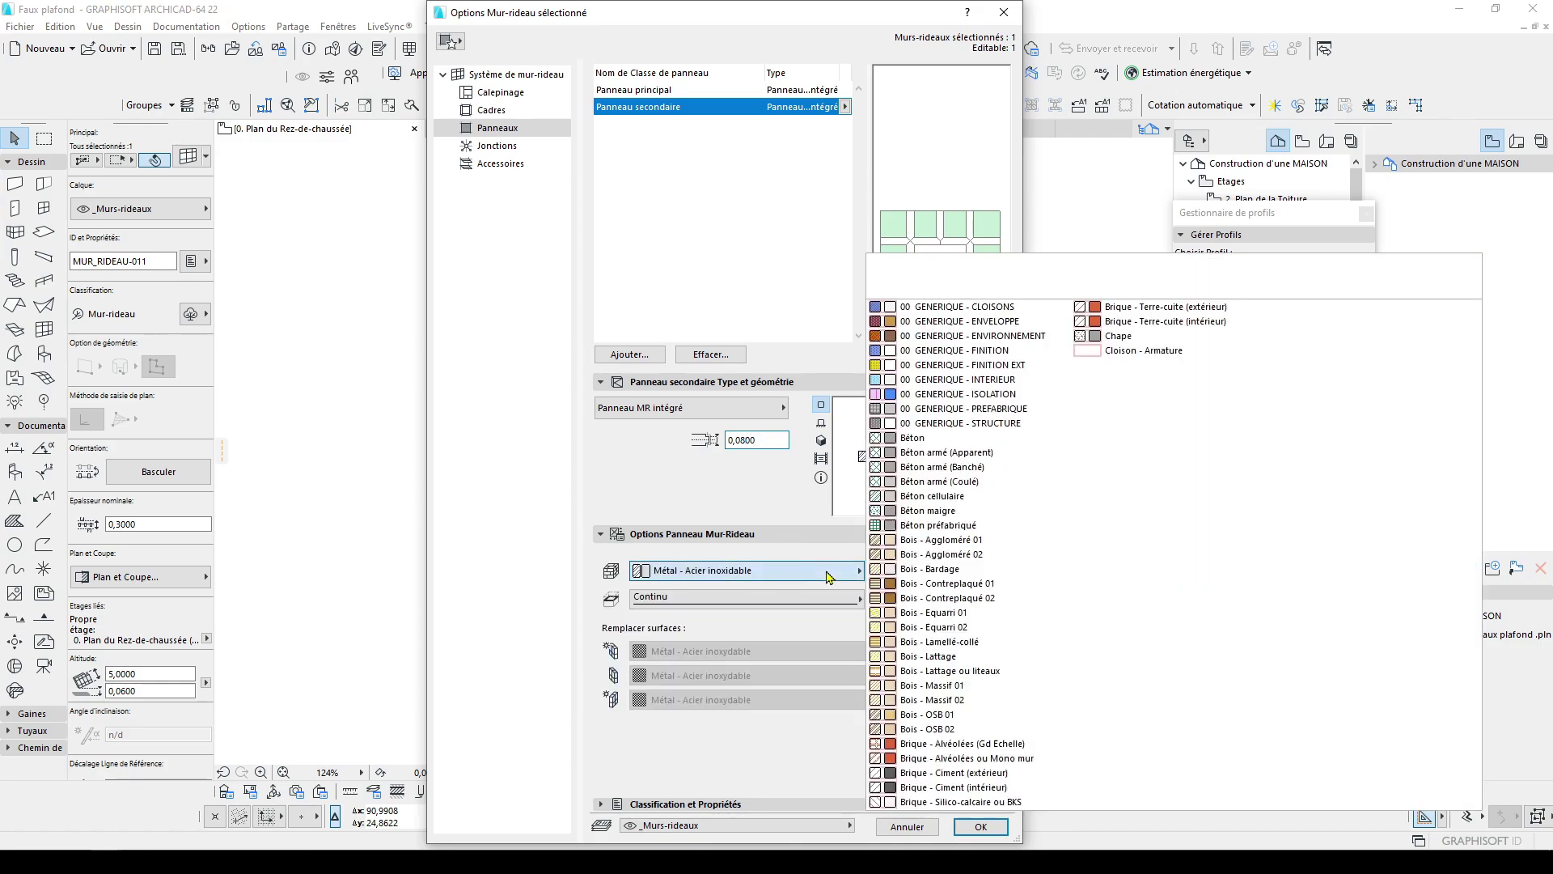
pyautogui.click(1375, 320)
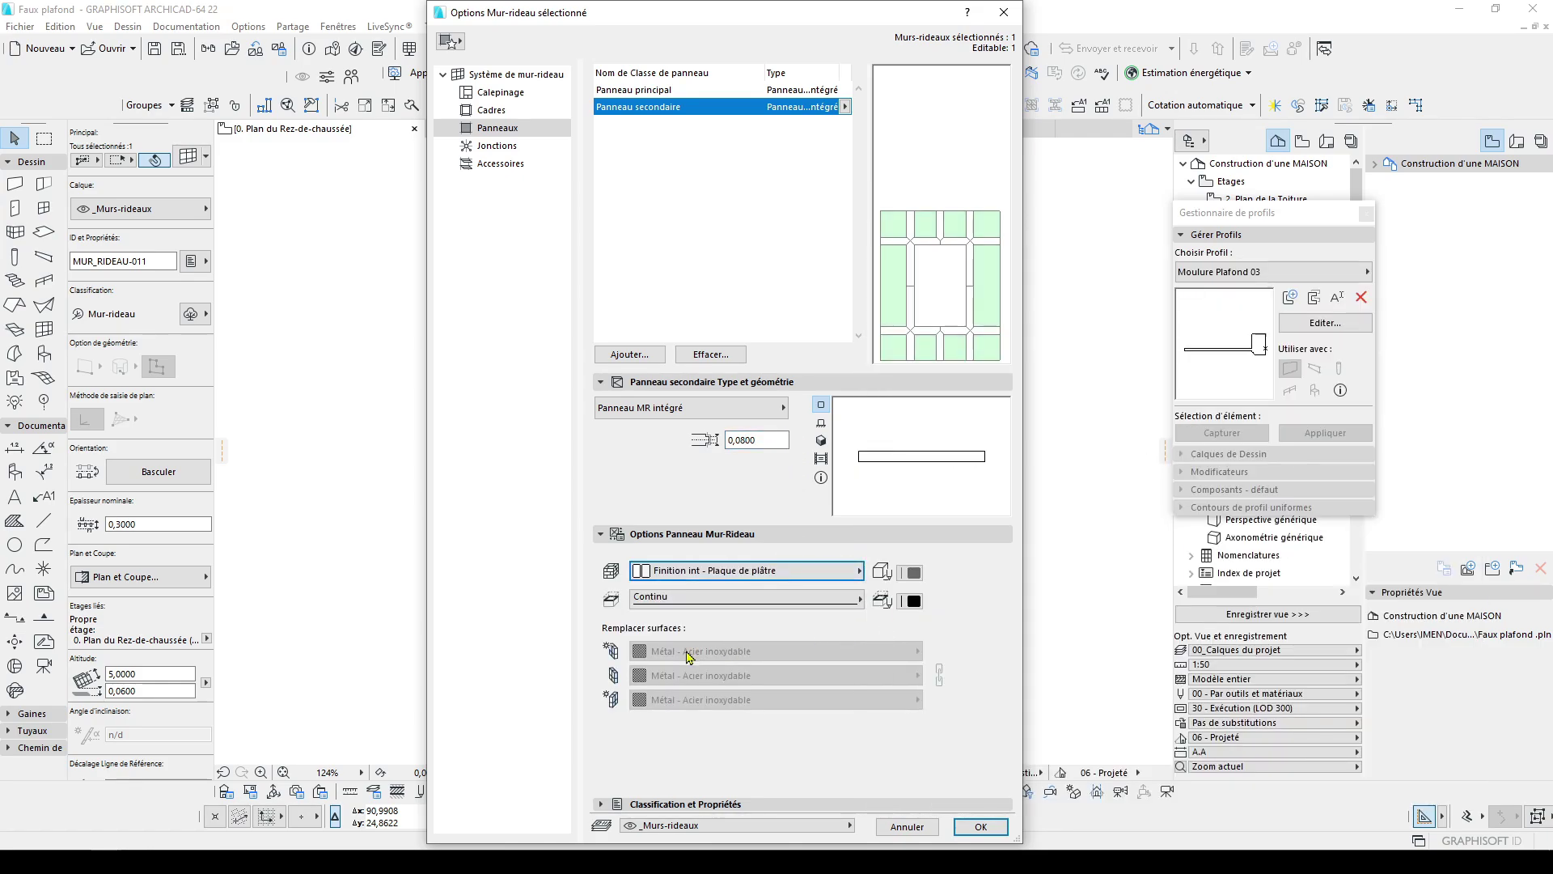
# Override all three Panneau secondaire surfaces with Peinture - Blanc brillant and apply the curtain wall settings
pyautogui.click(617, 674)
pyautogui.click(617, 701)
pyautogui.click(917, 656)
pyautogui.click(912, 650)
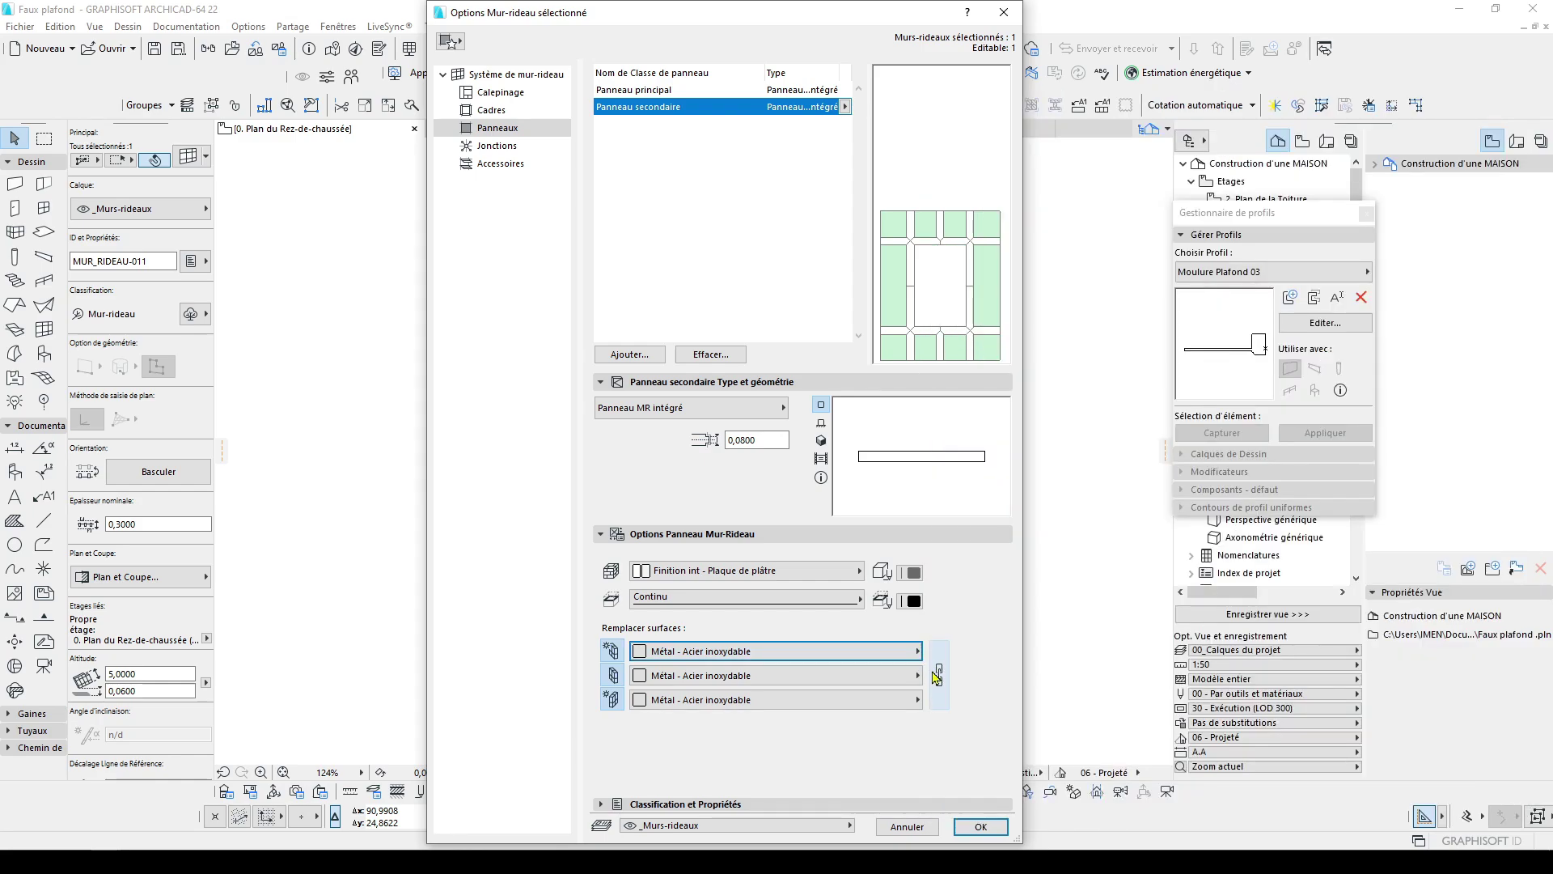
pyautogui.click(918, 651)
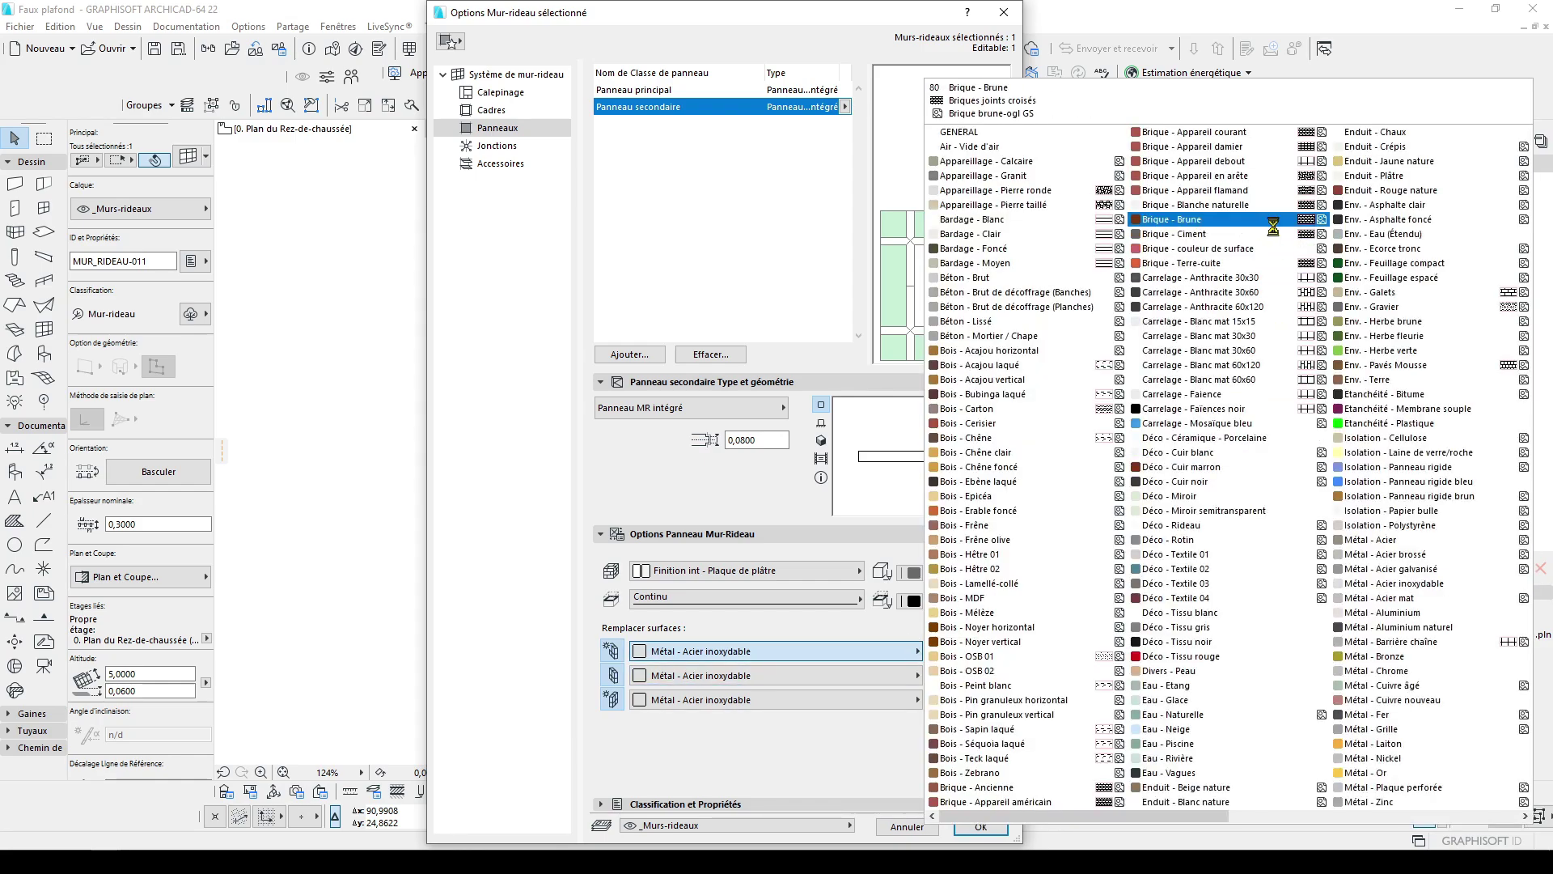
pyautogui.hscroll(1, 1273, 227)
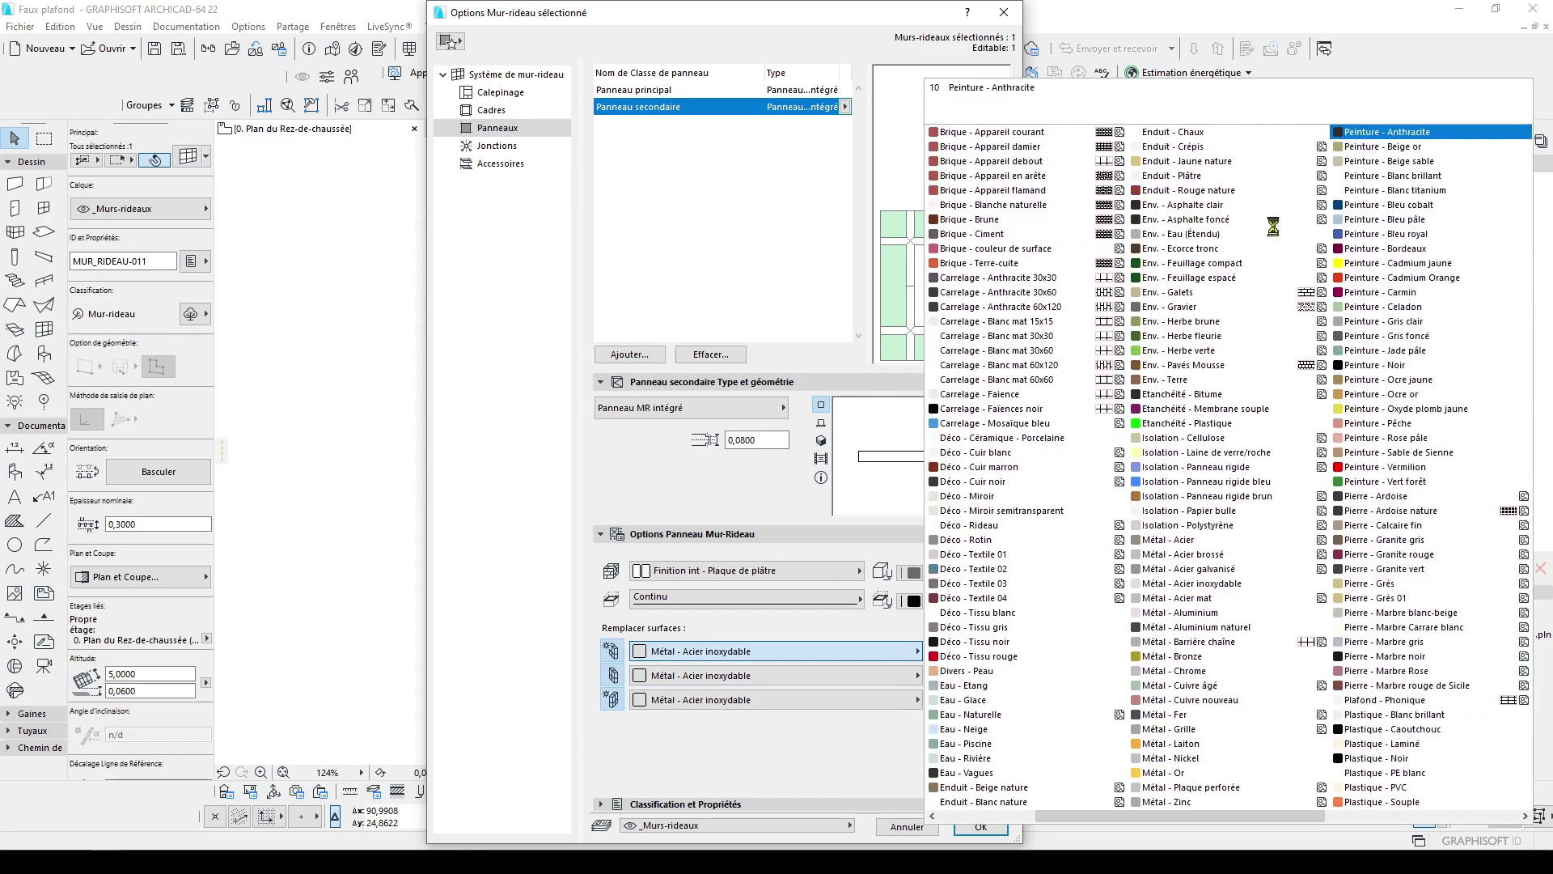
pyautogui.click(1410, 179)
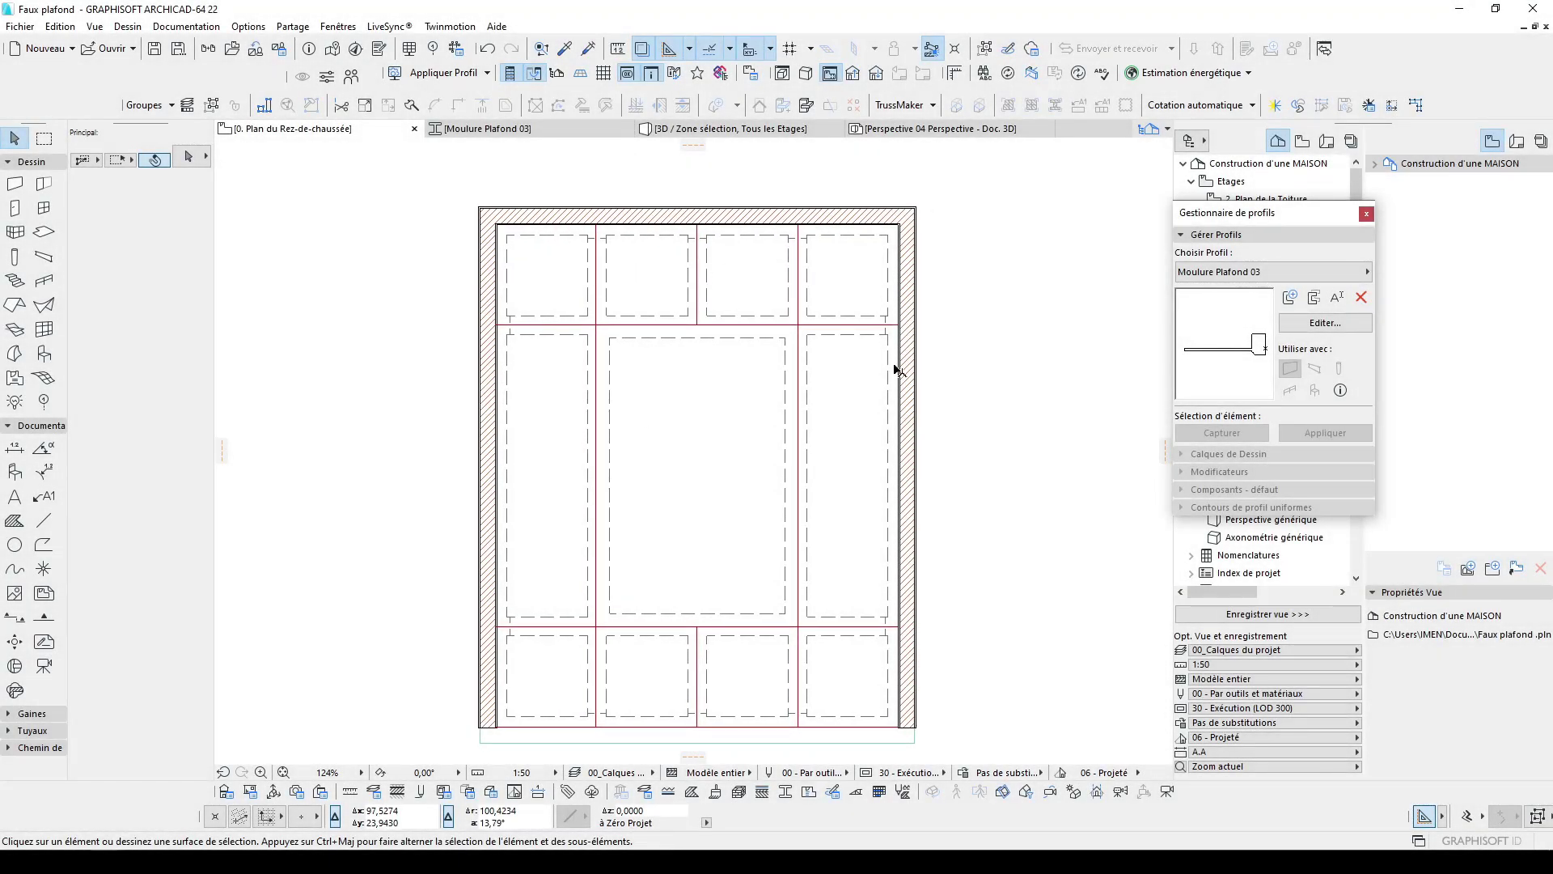
# Enclose the room's plan in a selection marquee and view the coffered ceiling in 3D from below
pyautogui.click(44, 138)
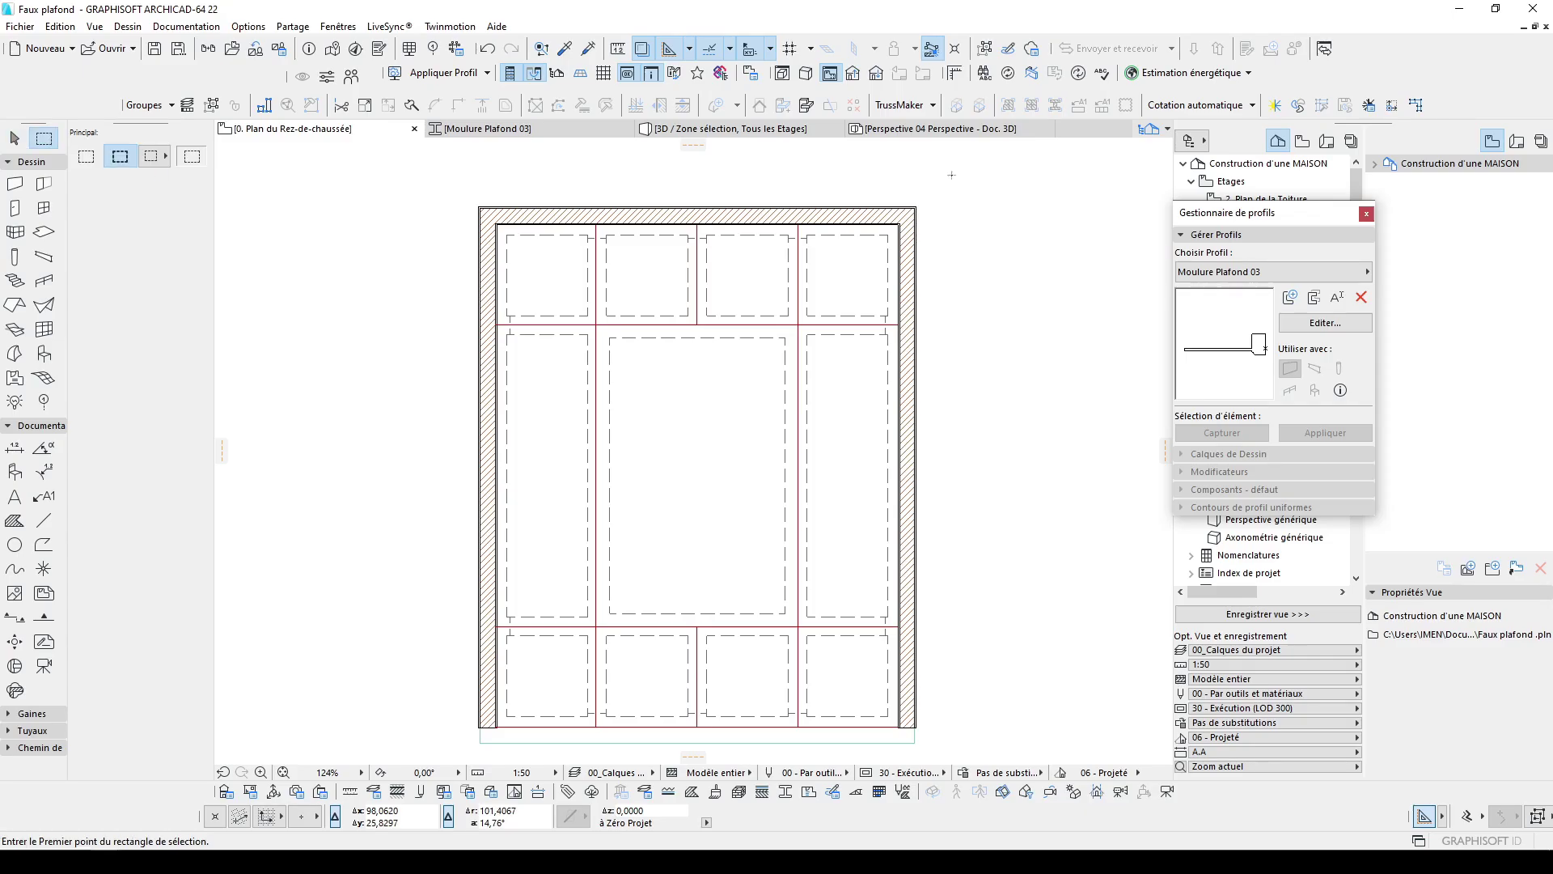
pyautogui.moveTo(956, 182); pyautogui.dragTo(527, 689)
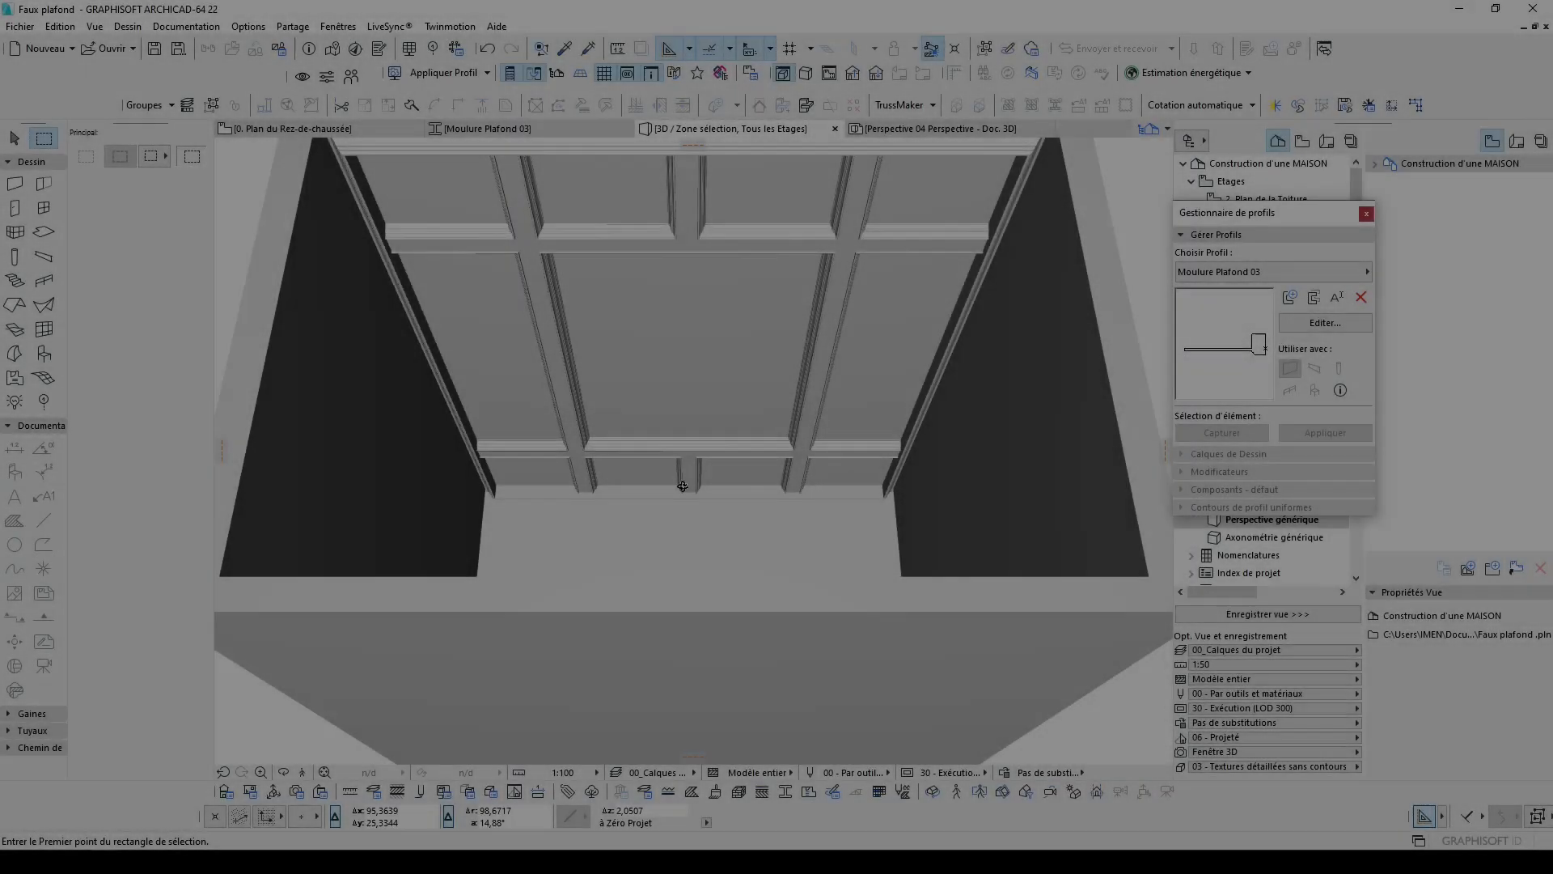
pyautogui.keyDown('shift'); pyautogui.moveTo(683, 486); pyautogui.dragTo(841, 502, button='middle'); pyautogui.keyUp('shift')
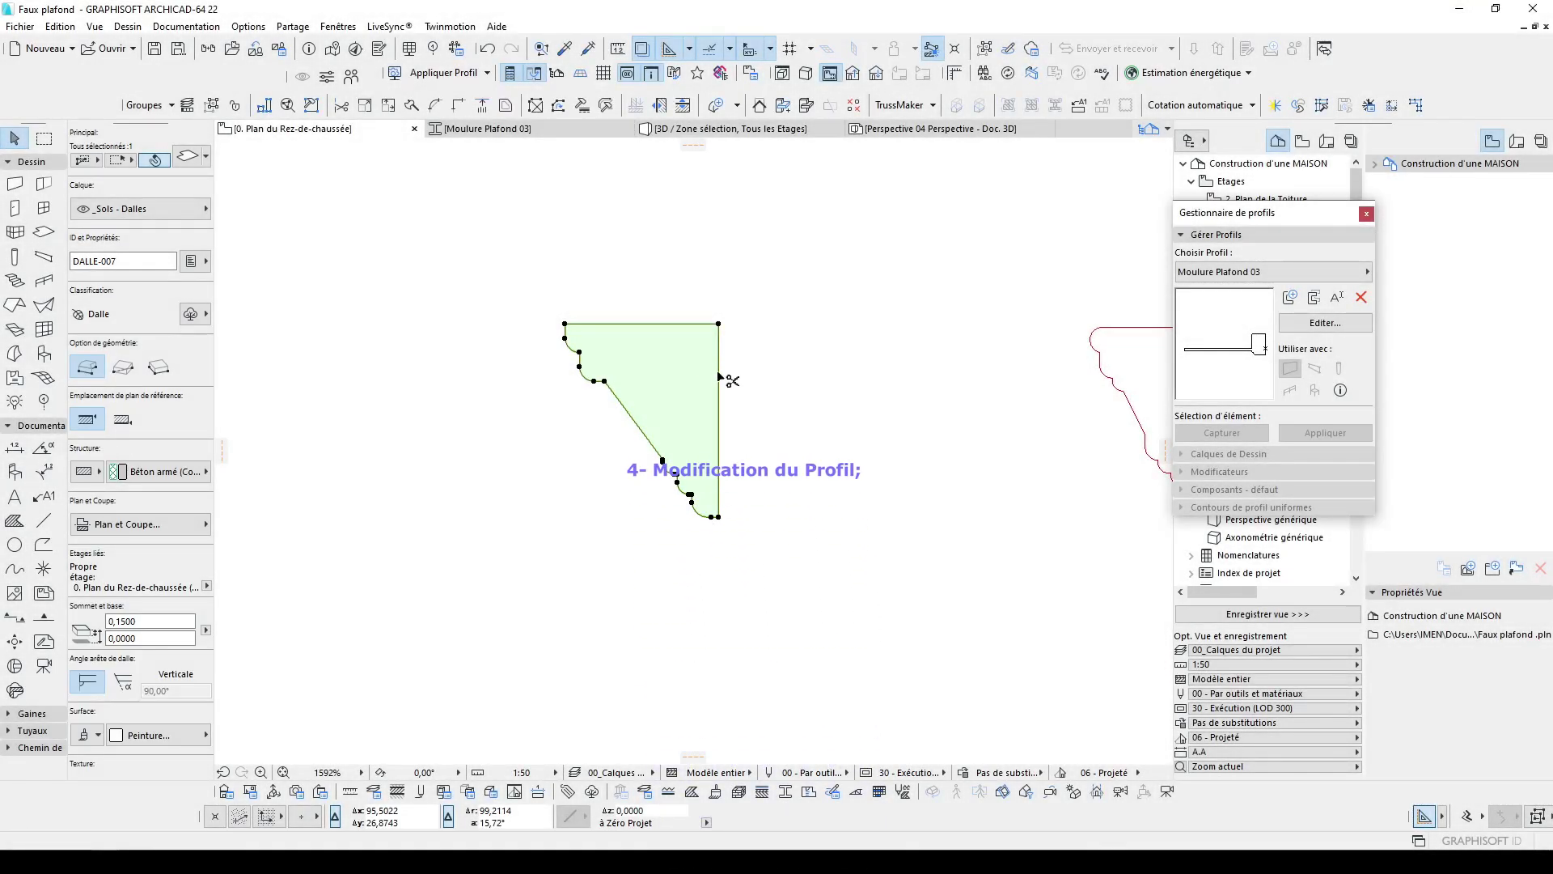
# Mirror a copy of the moulding-shaped slab in the floor plan about its straight vertical edge
pyautogui.click(719, 372)
pyautogui.click(722, 486)
pyautogui.click(776, 359)
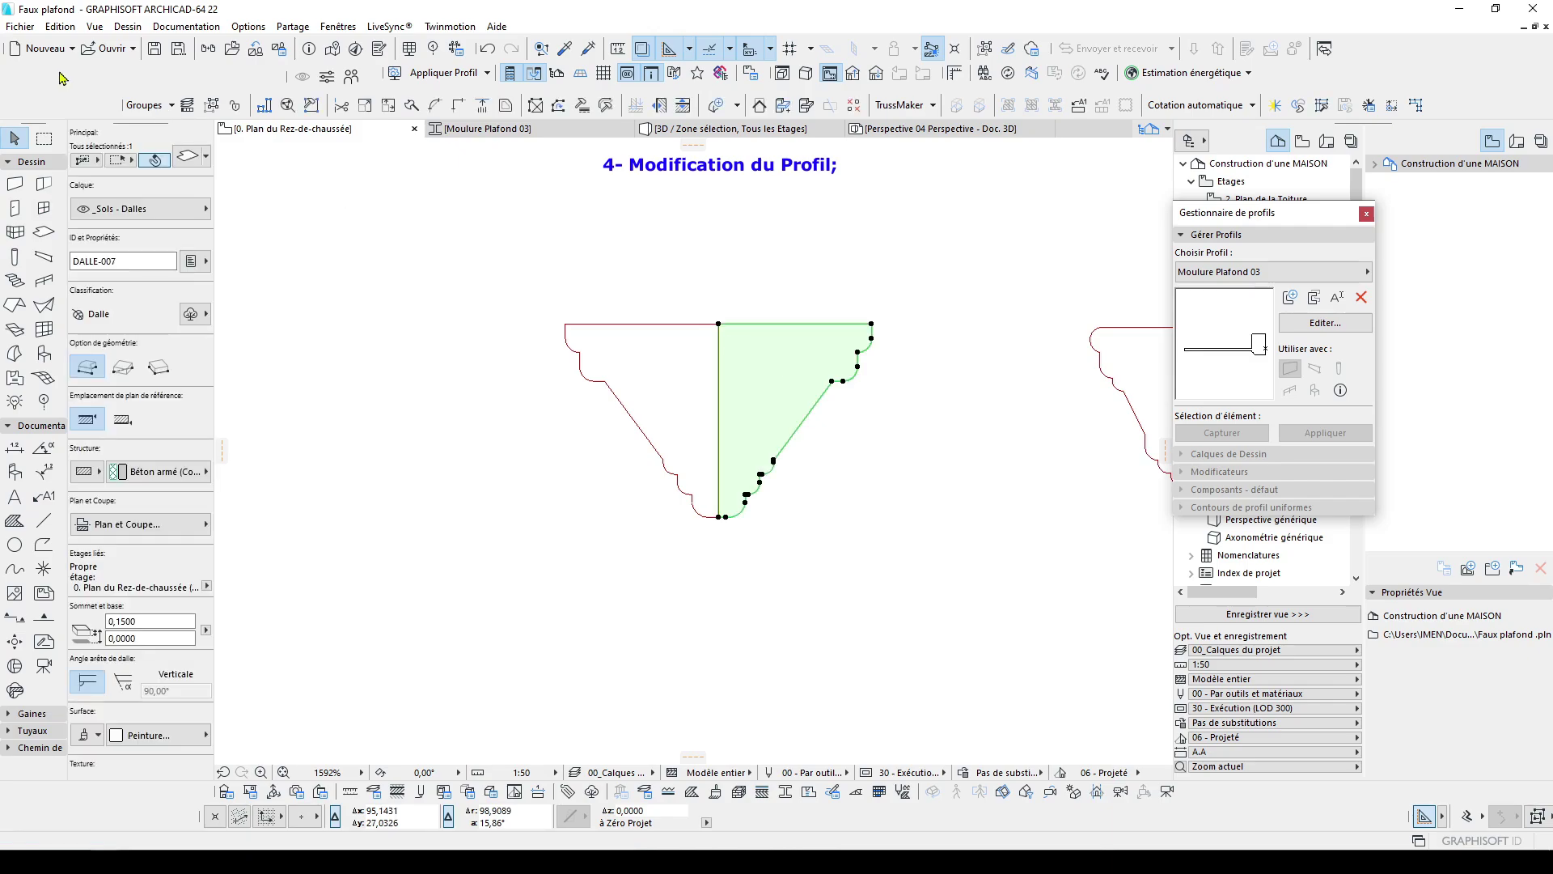
# Save the mirrored slab as a curtain wall frame in Bibliothèque emboîtée, replacing Ossature mur-rideau 7.gsm
pyautogui.click(34, 27)
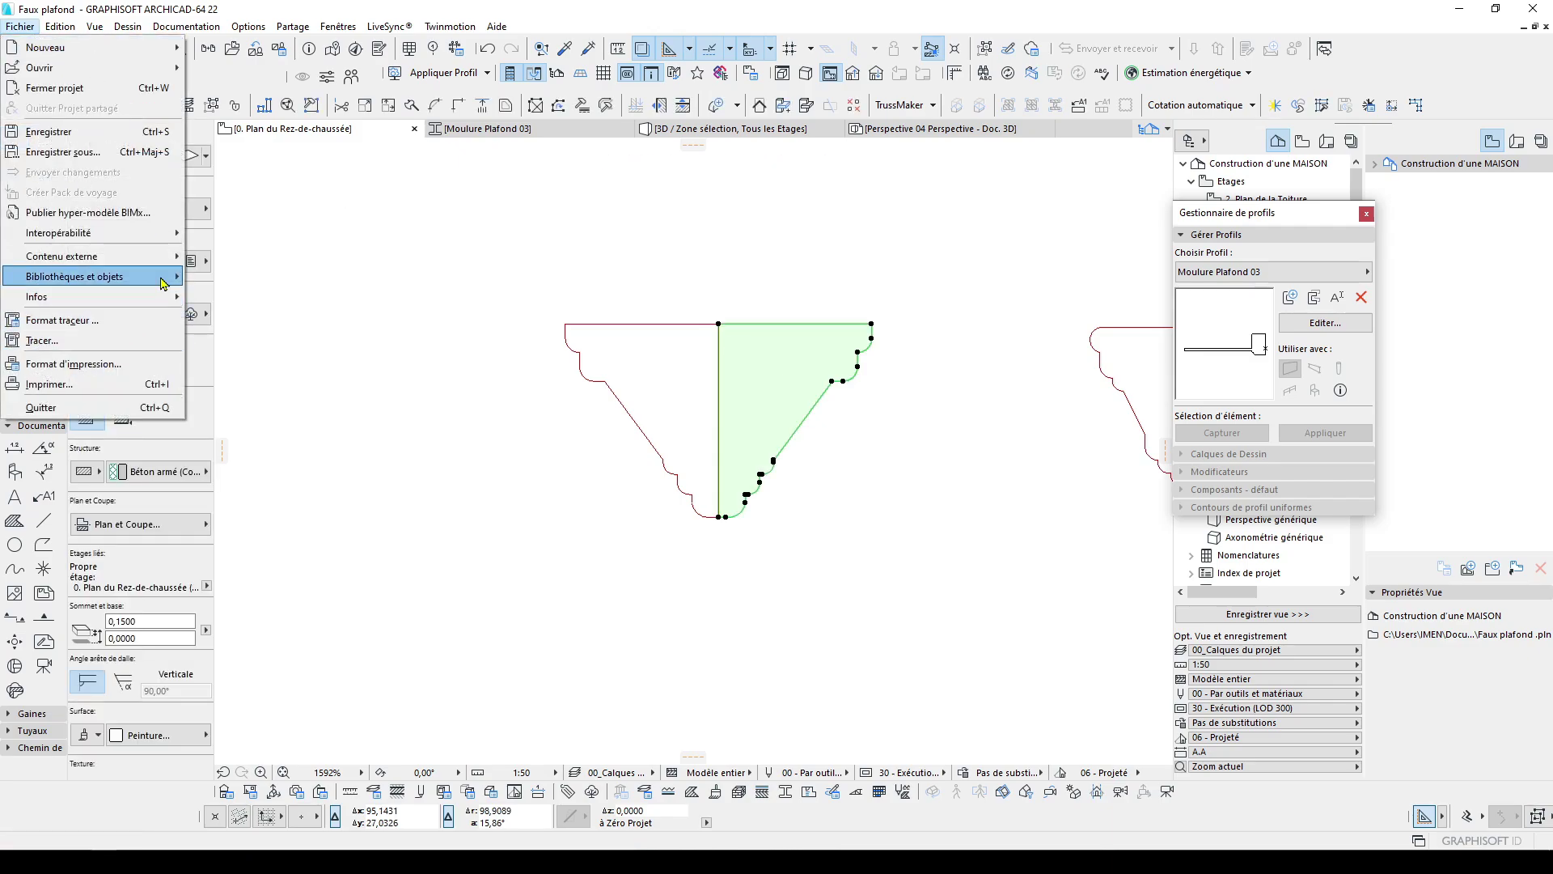
pyautogui.moveTo(164, 282)
pyautogui.moveTo(315, 428)
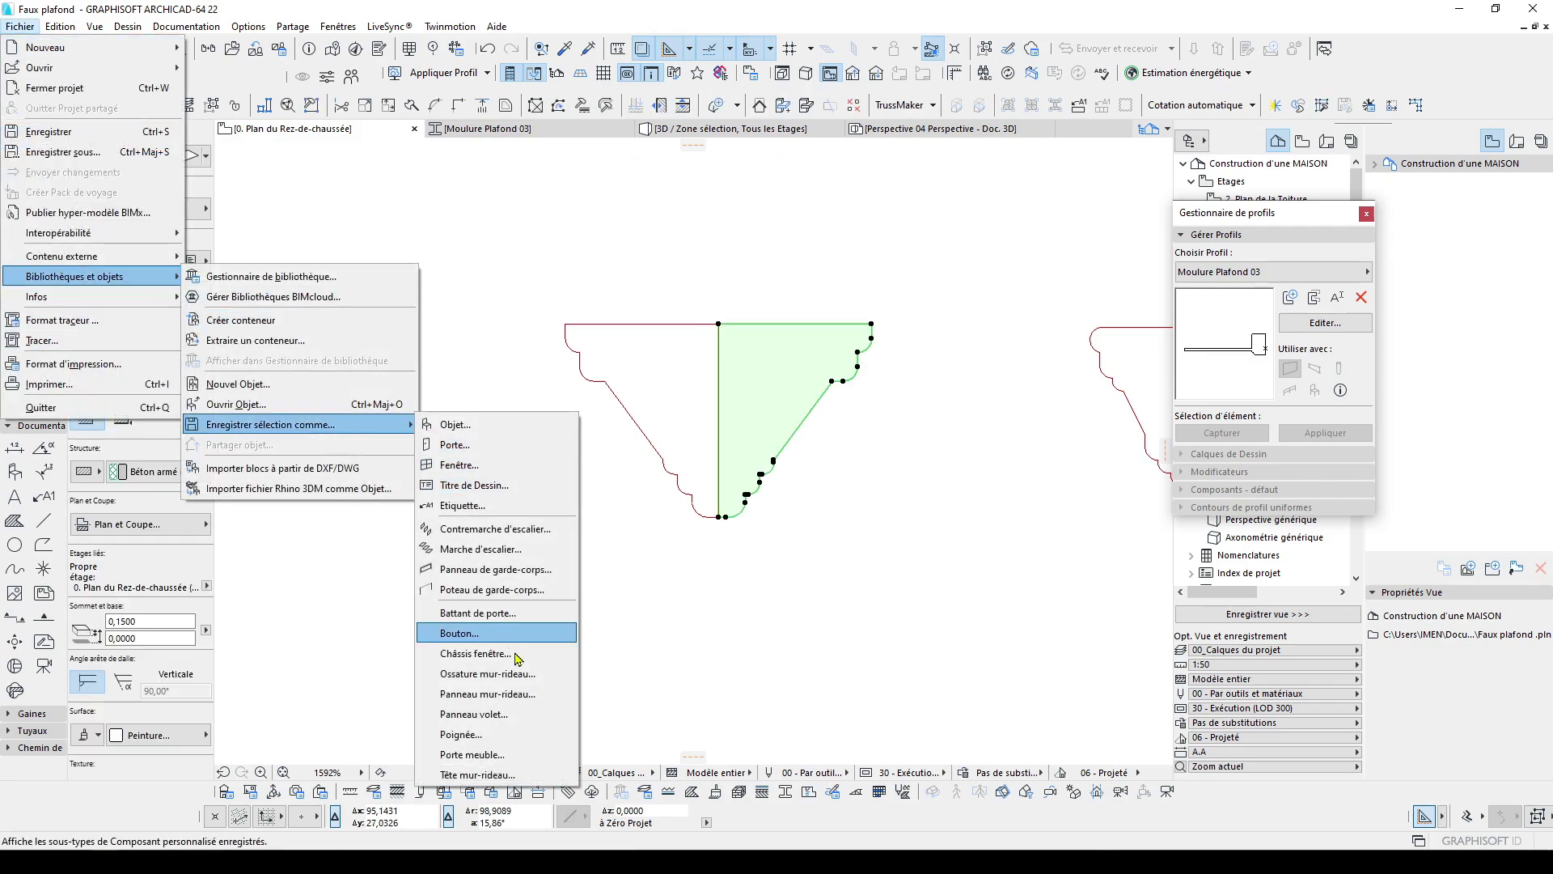
pyautogui.click(488, 674)
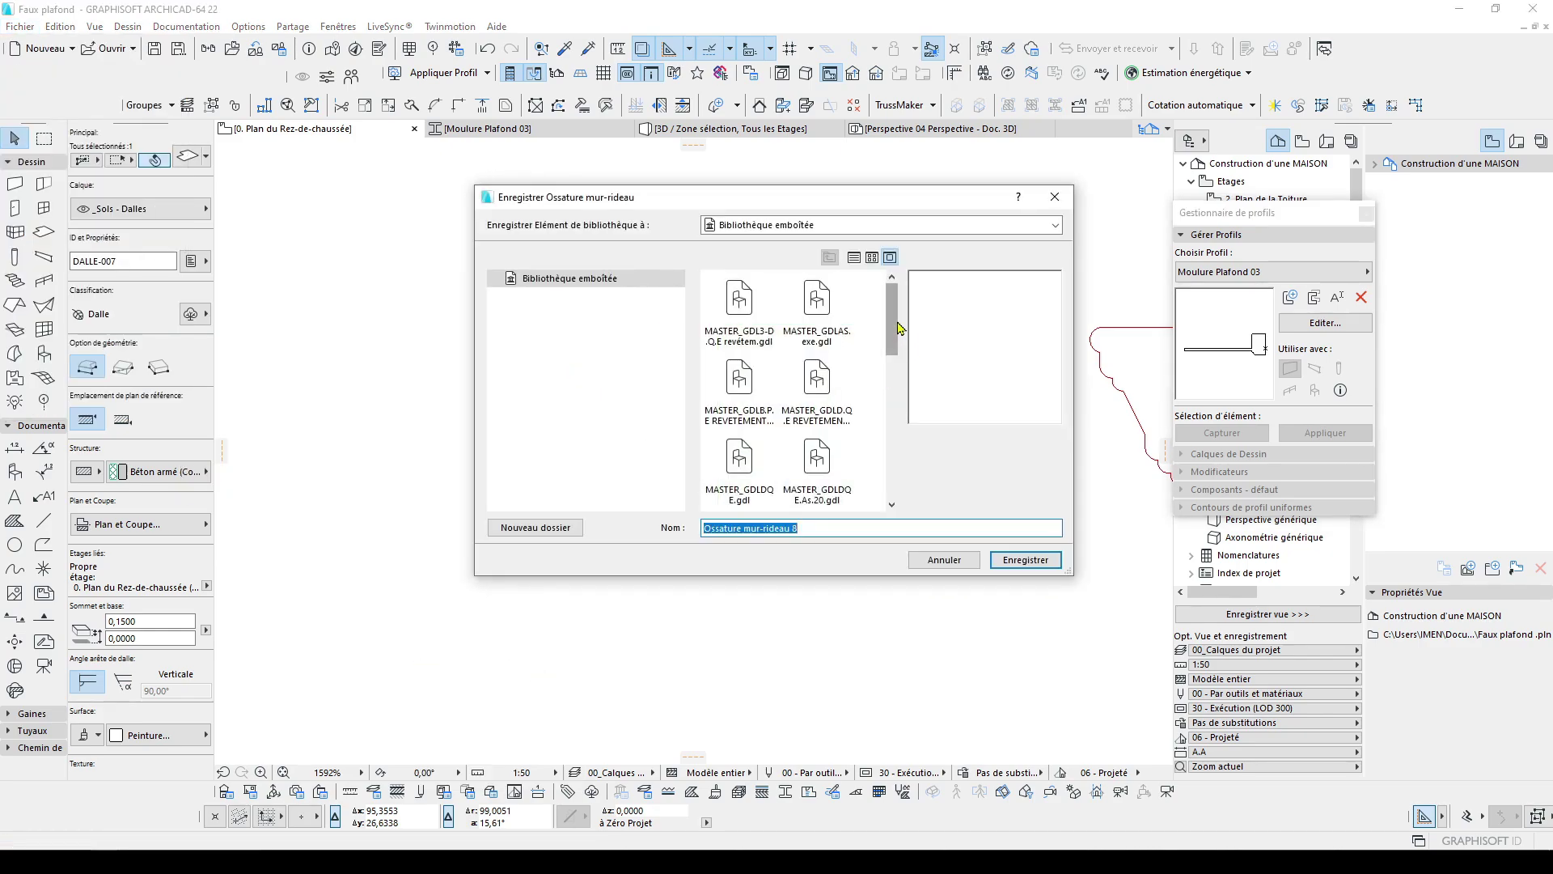
pyautogui.moveTo(899, 327); pyautogui.dragTo(913, 400)
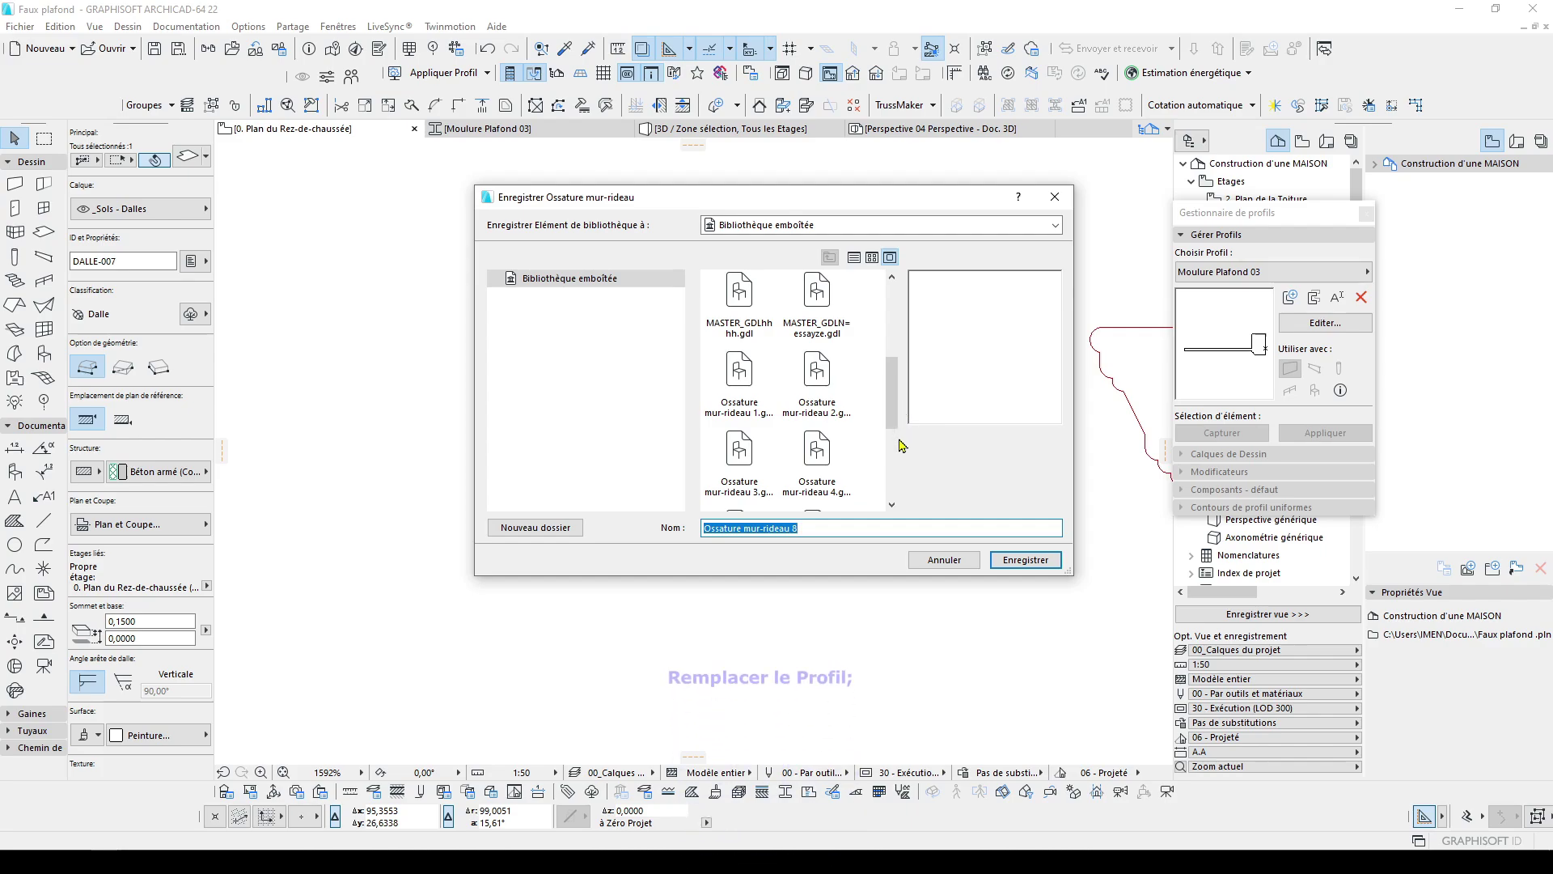
pyautogui.scroll(-3, 903, 445)
pyautogui.click(739, 457)
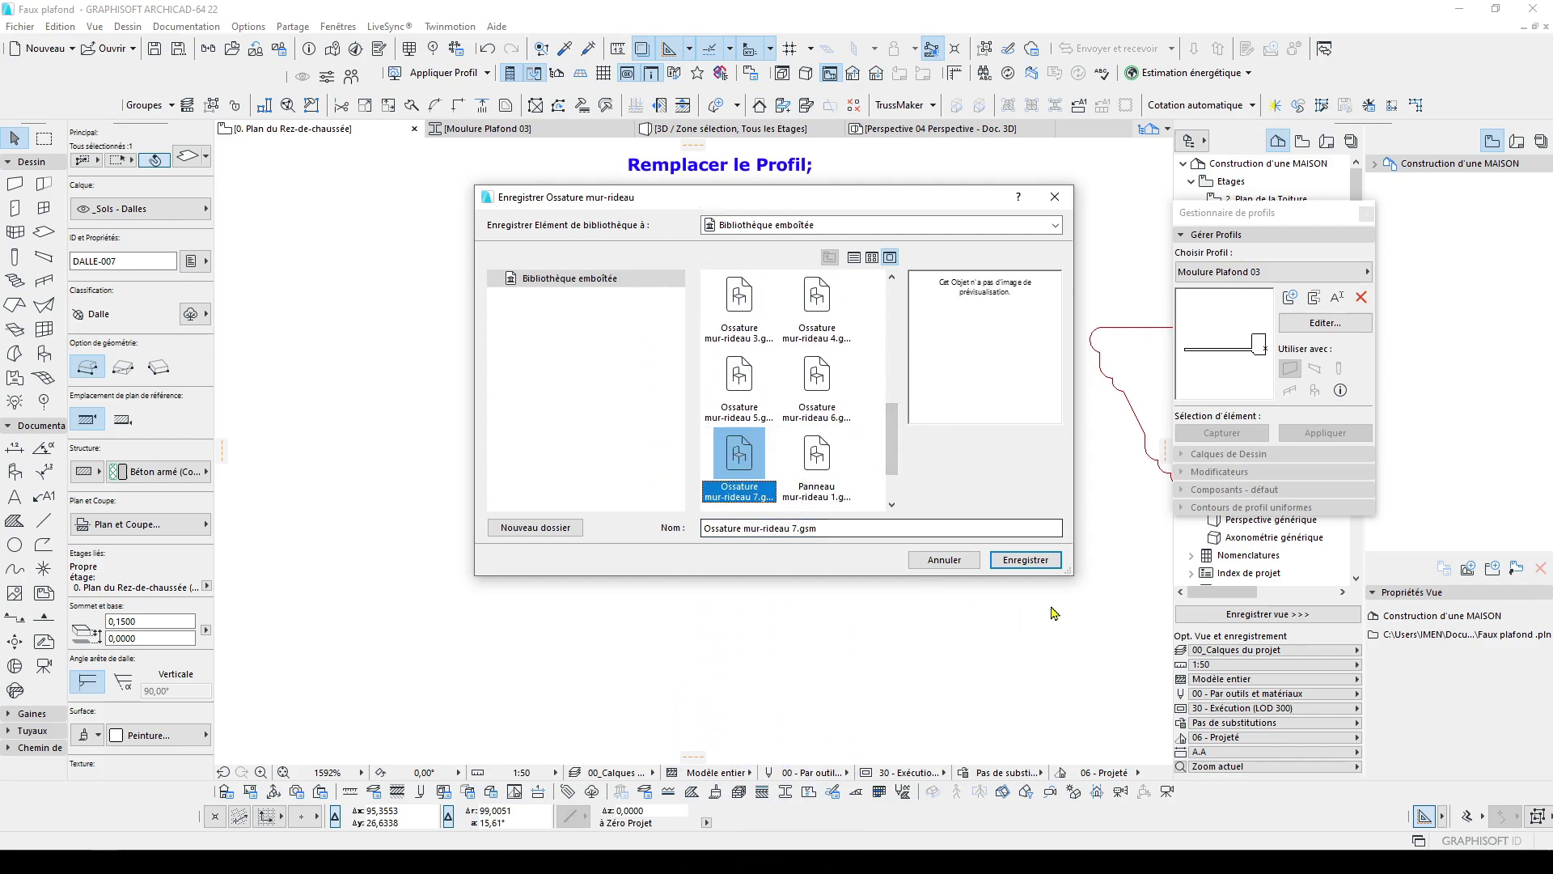
pyautogui.click(1025, 559)
pyautogui.click(809, 328)
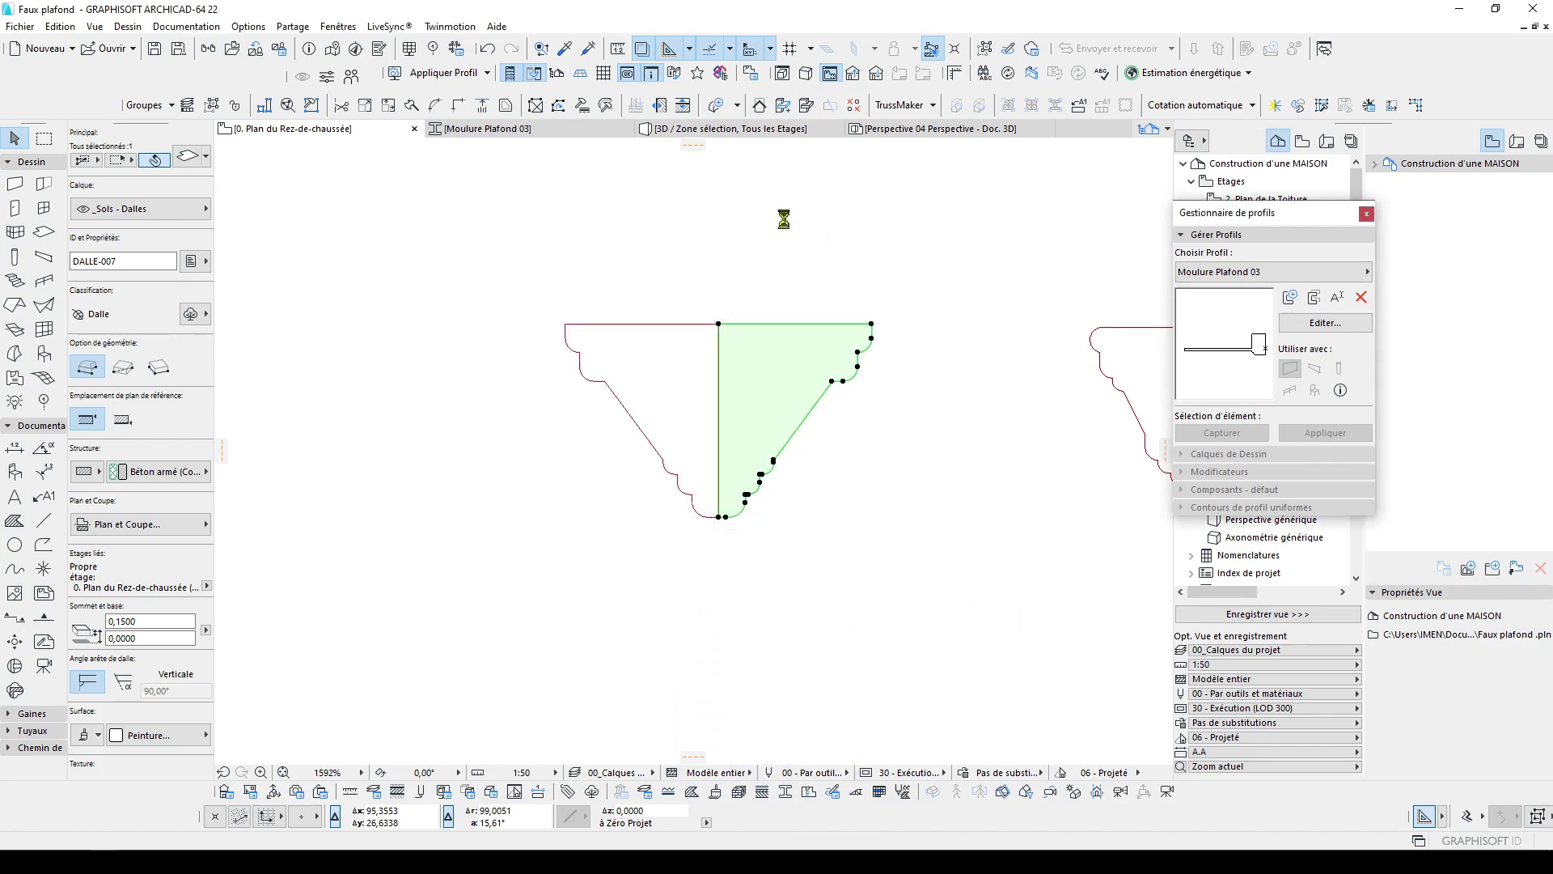
pyautogui.click(864, 346)
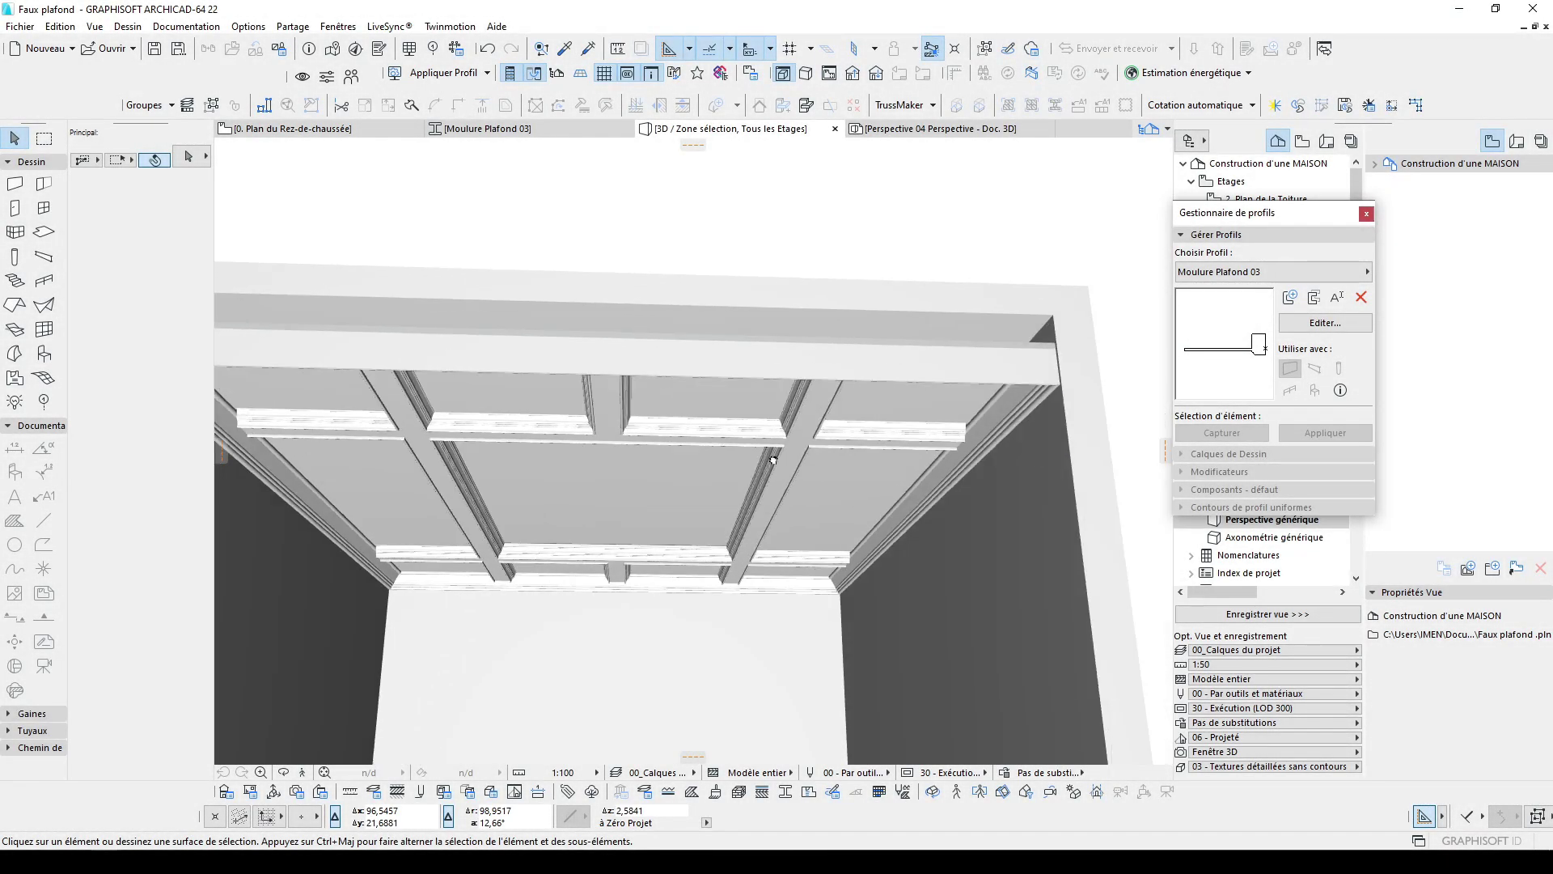
# Raise the curtain wall ceiling in 3D from its upper corner to the top corner of the room's wall
pyautogui.keyDown('shift'); pyautogui.moveTo(773, 459); pyautogui.dragTo(818, 440, button='middle'); pyautogui.keyUp('shift')
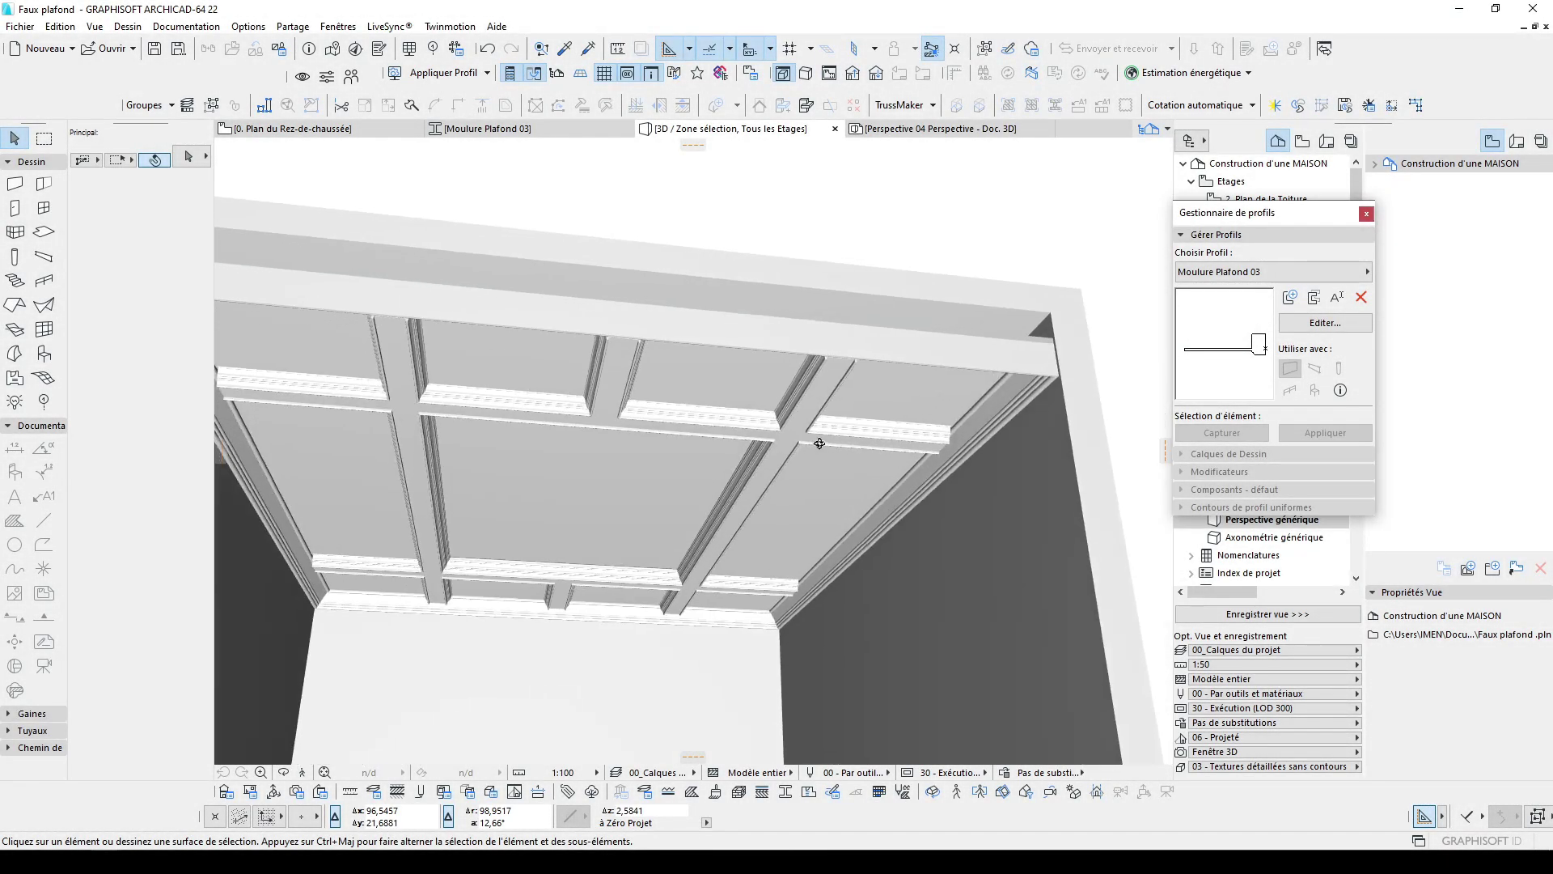
pyautogui.scroll(2, 1060, 343)
pyautogui.keyDown('shift'); pyautogui.moveTo(1060, 343); pyautogui.dragTo(985, 423, button='middle'); pyautogui.keyUp('shift')
pyautogui.click(1061, 352)
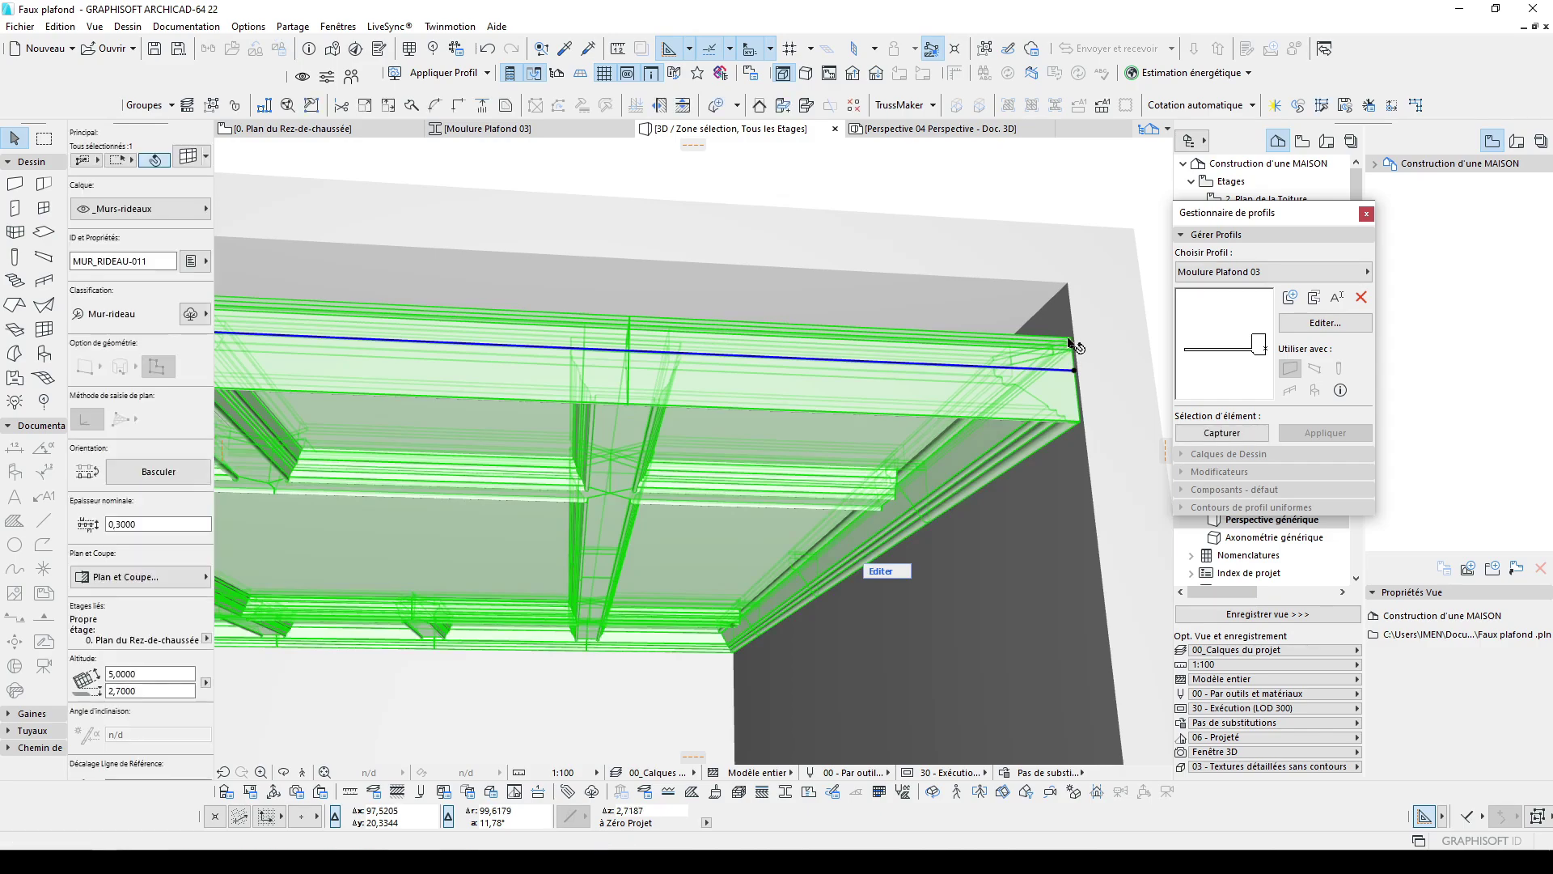
pyautogui.click(1071, 345)
pyautogui.click(1068, 284)
pyautogui.press('Escape')
pyautogui.keyDown('shift'); pyautogui.moveTo(689, 479); pyautogui.dragTo(716, 435, button='middle'); pyautogui.keyUp('shift')
pyautogui.scroll(-5, 1021, 247)
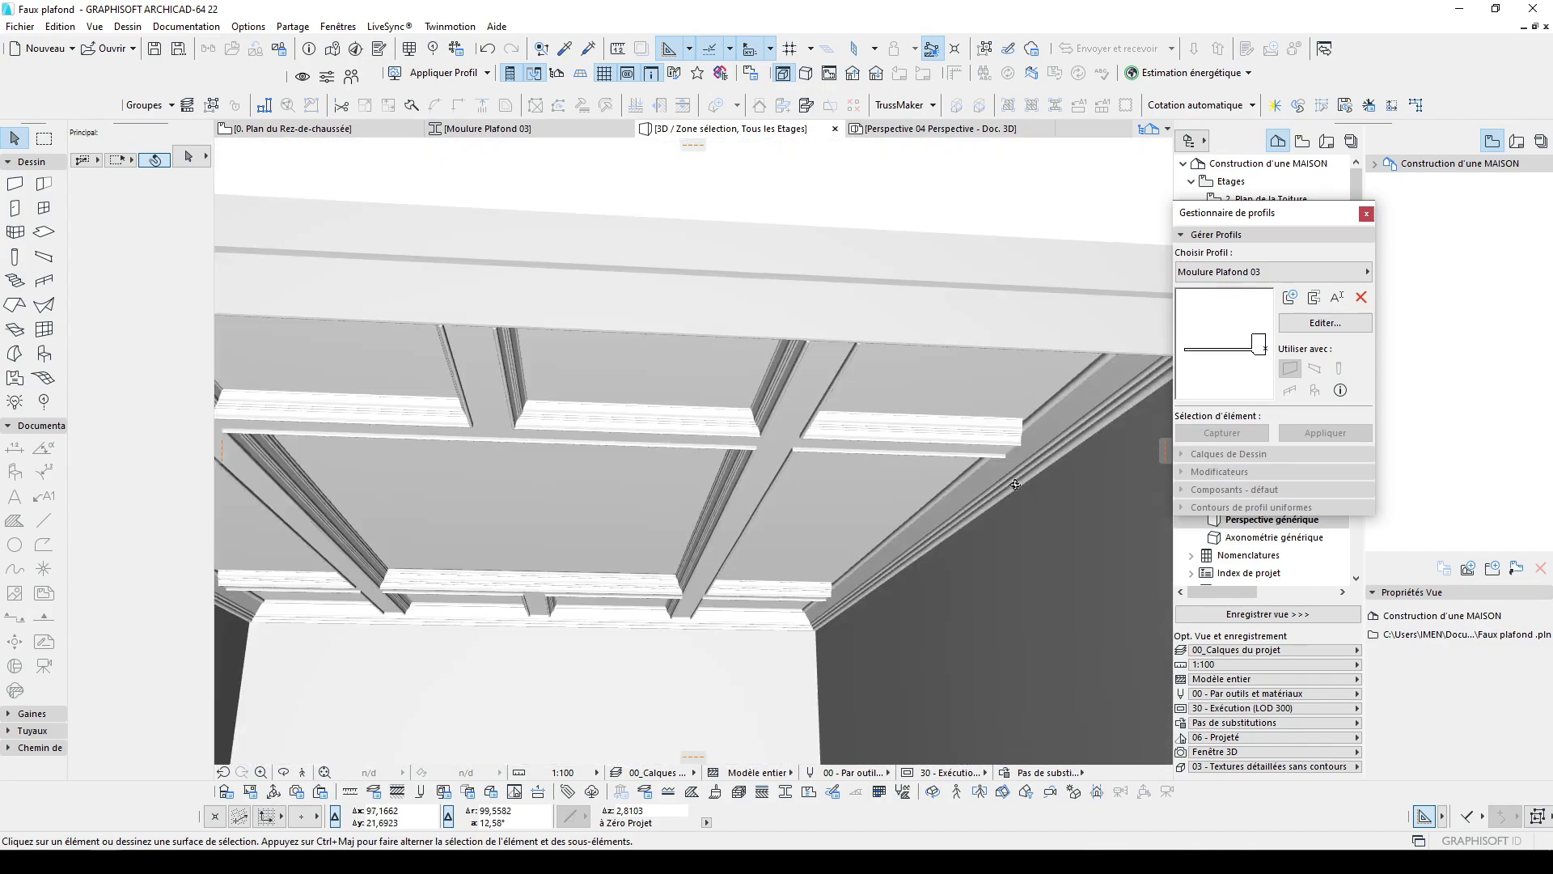
# Open the settings of the raised curtain wall ceiling to view its Cadre frame class
pyautogui.click(1005, 487)
pyautogui.click(193, 161)
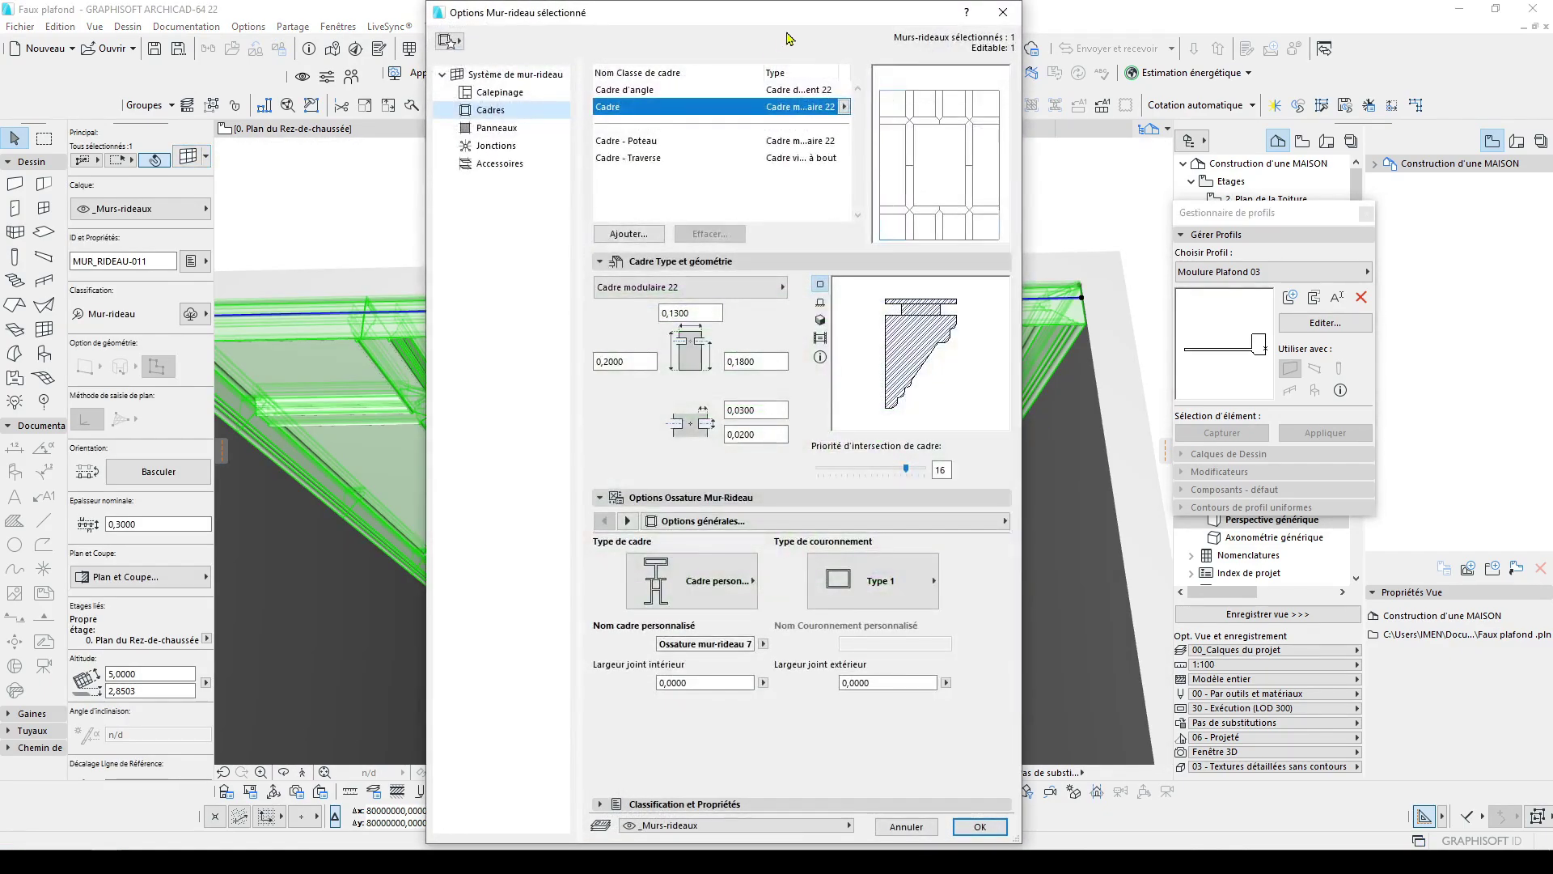
pyautogui.moveTo(831, 18); pyautogui.dragTo(835, 154)
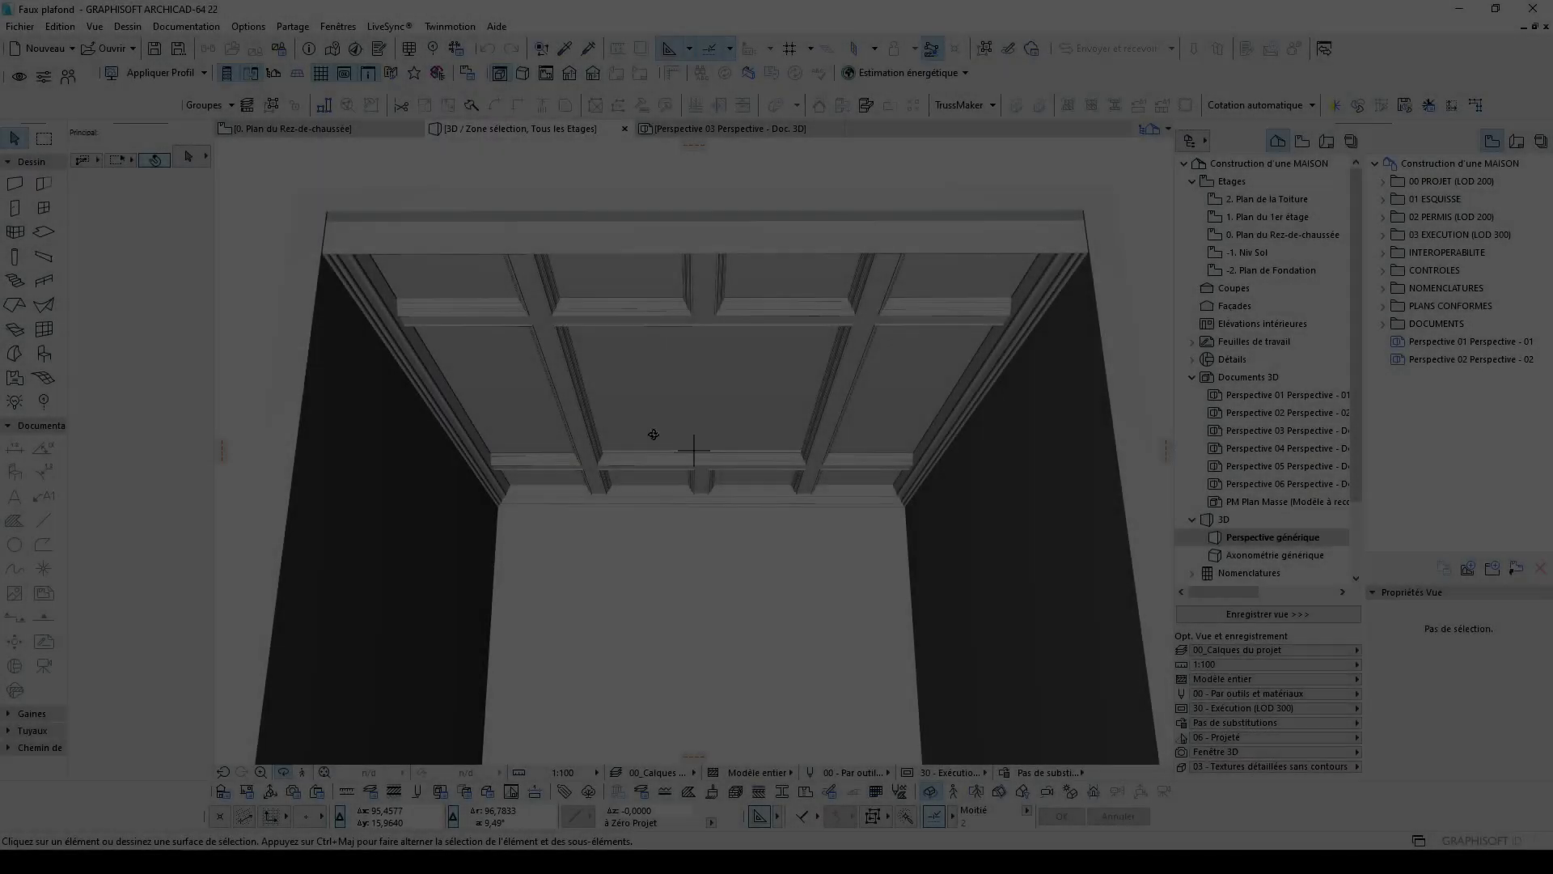
# Examine the coffered ceiling's frames, mouldings and panels in 3D from below, both whole and with the room cut open
pyautogui.scroll(5, 659, 365)
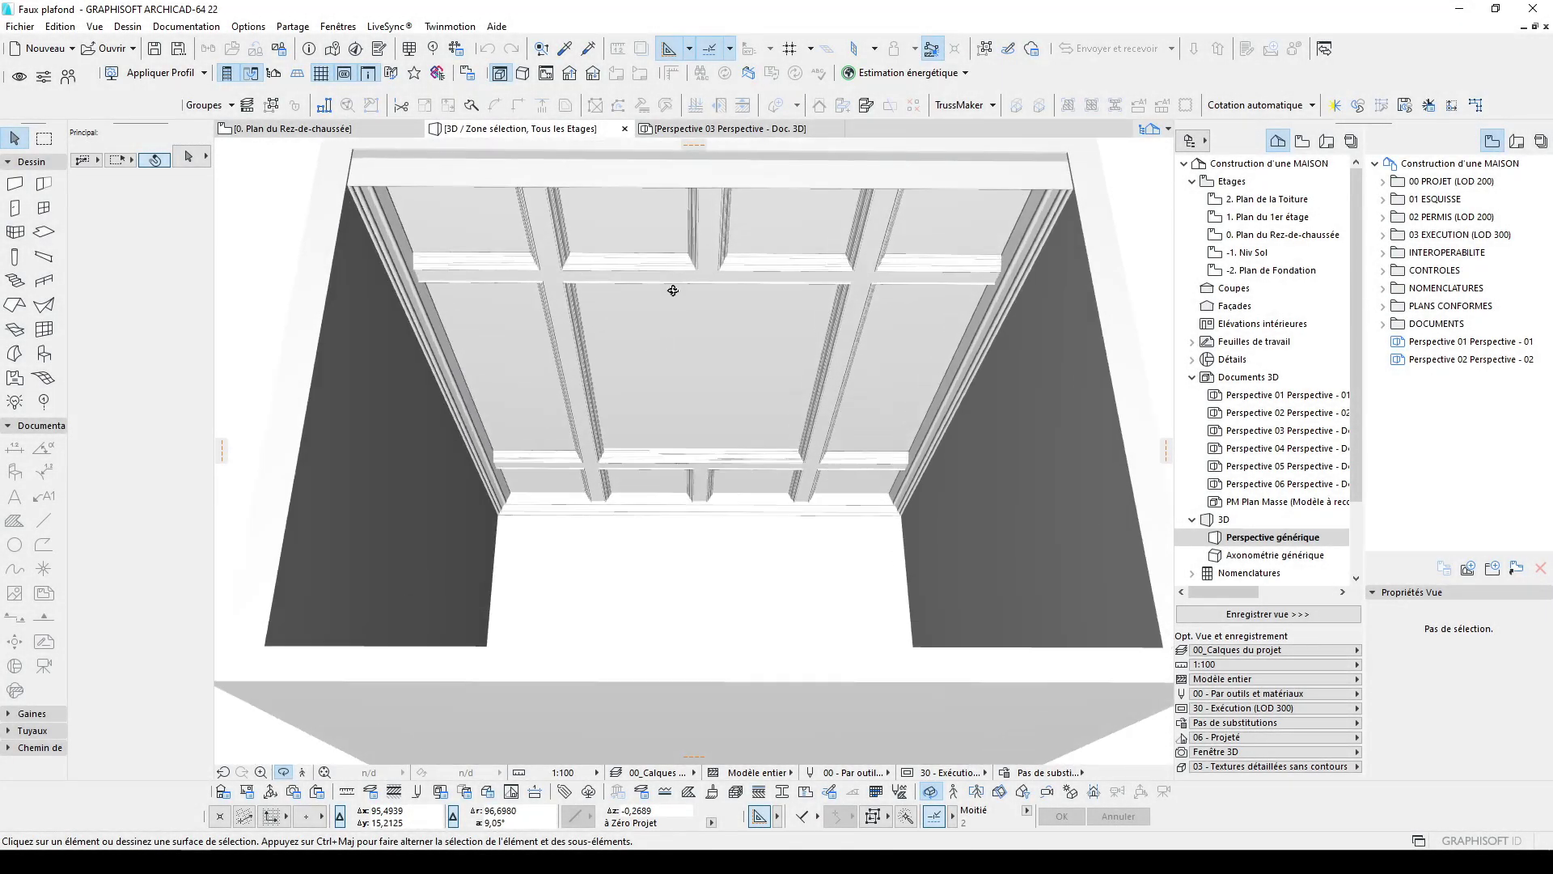
pyautogui.moveTo(658, 345); pyautogui.dragTo(628, 381, button='middle')
pyautogui.scroll(3, 732, 534)
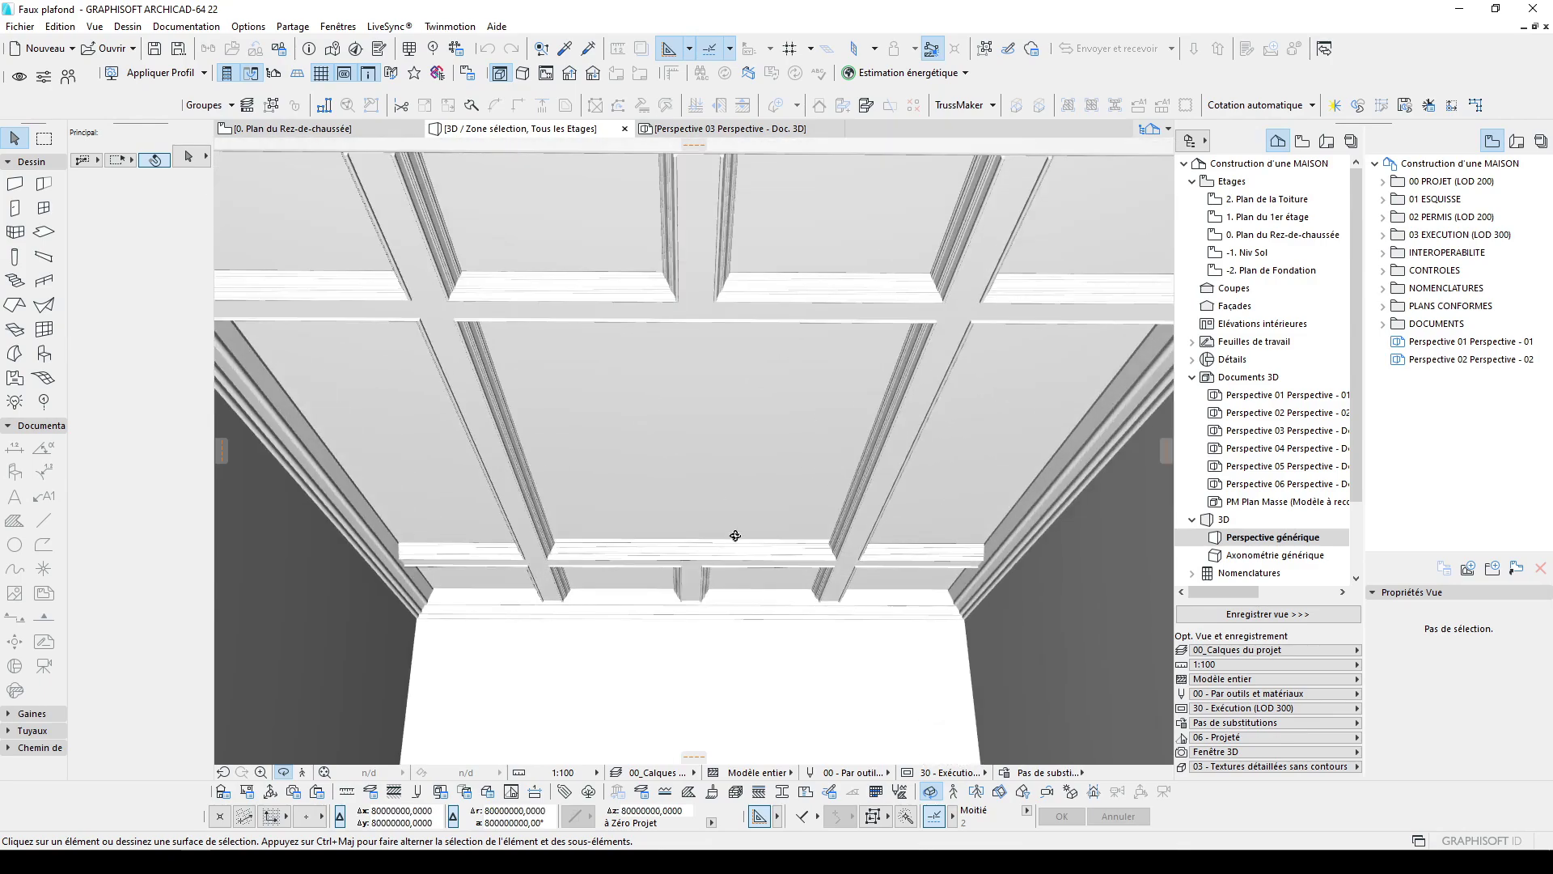
pyautogui.moveTo(731, 534)
pyautogui.keyDown('shift'); pyautogui.mouseDown(button='middle')
pyautogui.moveTo(735, 504)
pyautogui.moveTo(735, 530)
pyautogui.mouseUp(button='middle'); pyautogui.keyUp('shift')
pyautogui.scroll(-3, 721, 564)
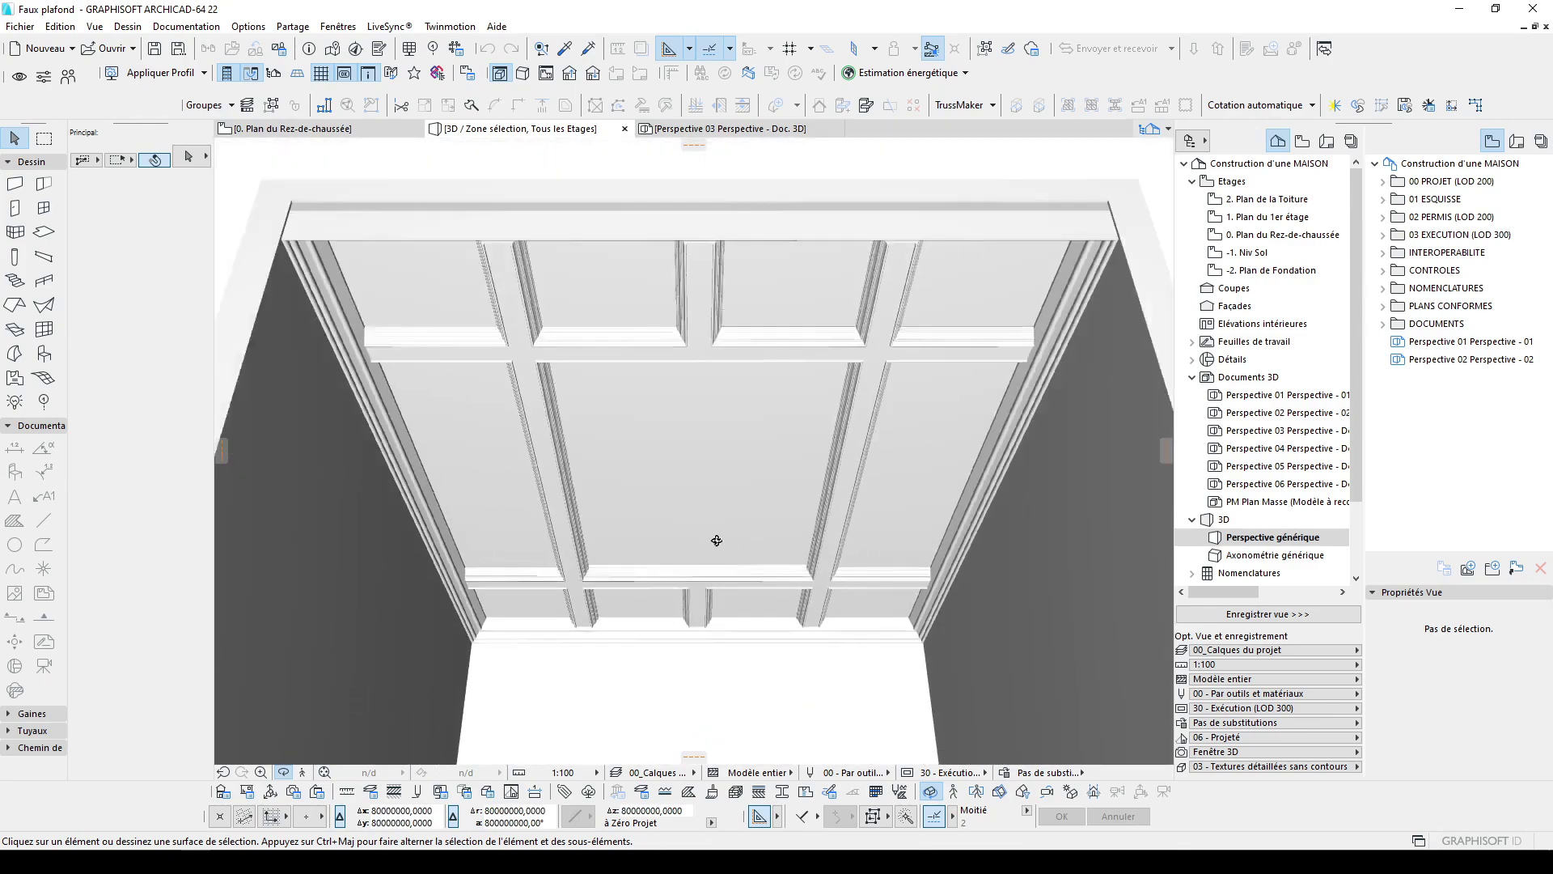
pyautogui.keyDown('shift'); pyautogui.moveTo(725, 540); pyautogui.dragTo(721, 551, button='middle'); pyautogui.keyUp('shift')
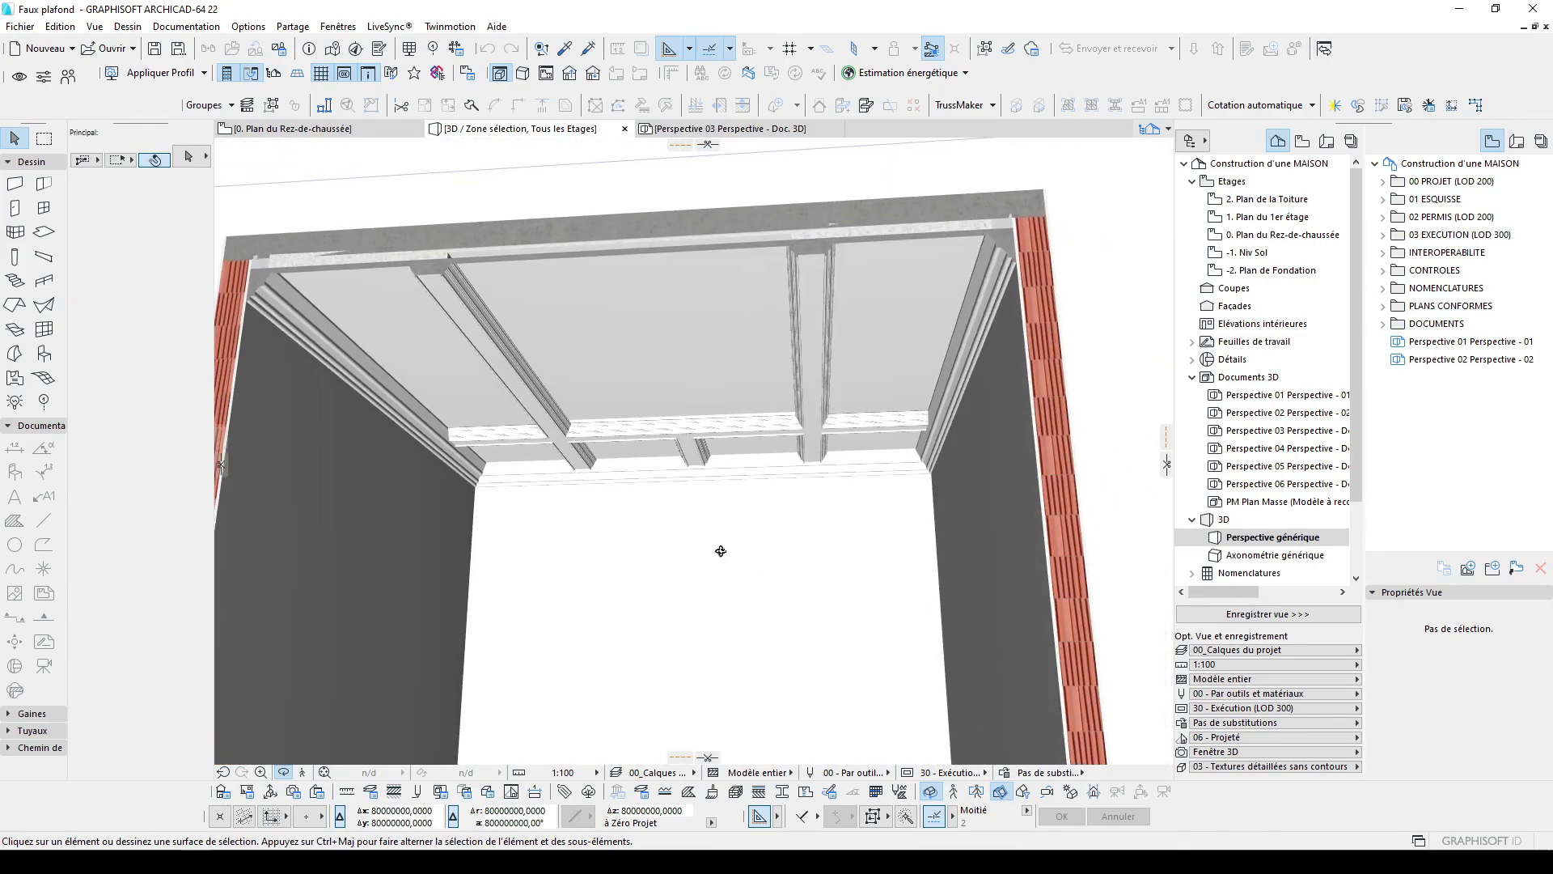
pyautogui.moveTo(720, 550); pyautogui.dragTo(728, 486)
pyautogui.scroll(-3, 545, 457)
pyautogui.moveTo(649, 382); pyautogui.dragTo(673, 381, button='middle')
pyautogui.moveTo(672, 380); pyautogui.dragTo(944, 699)
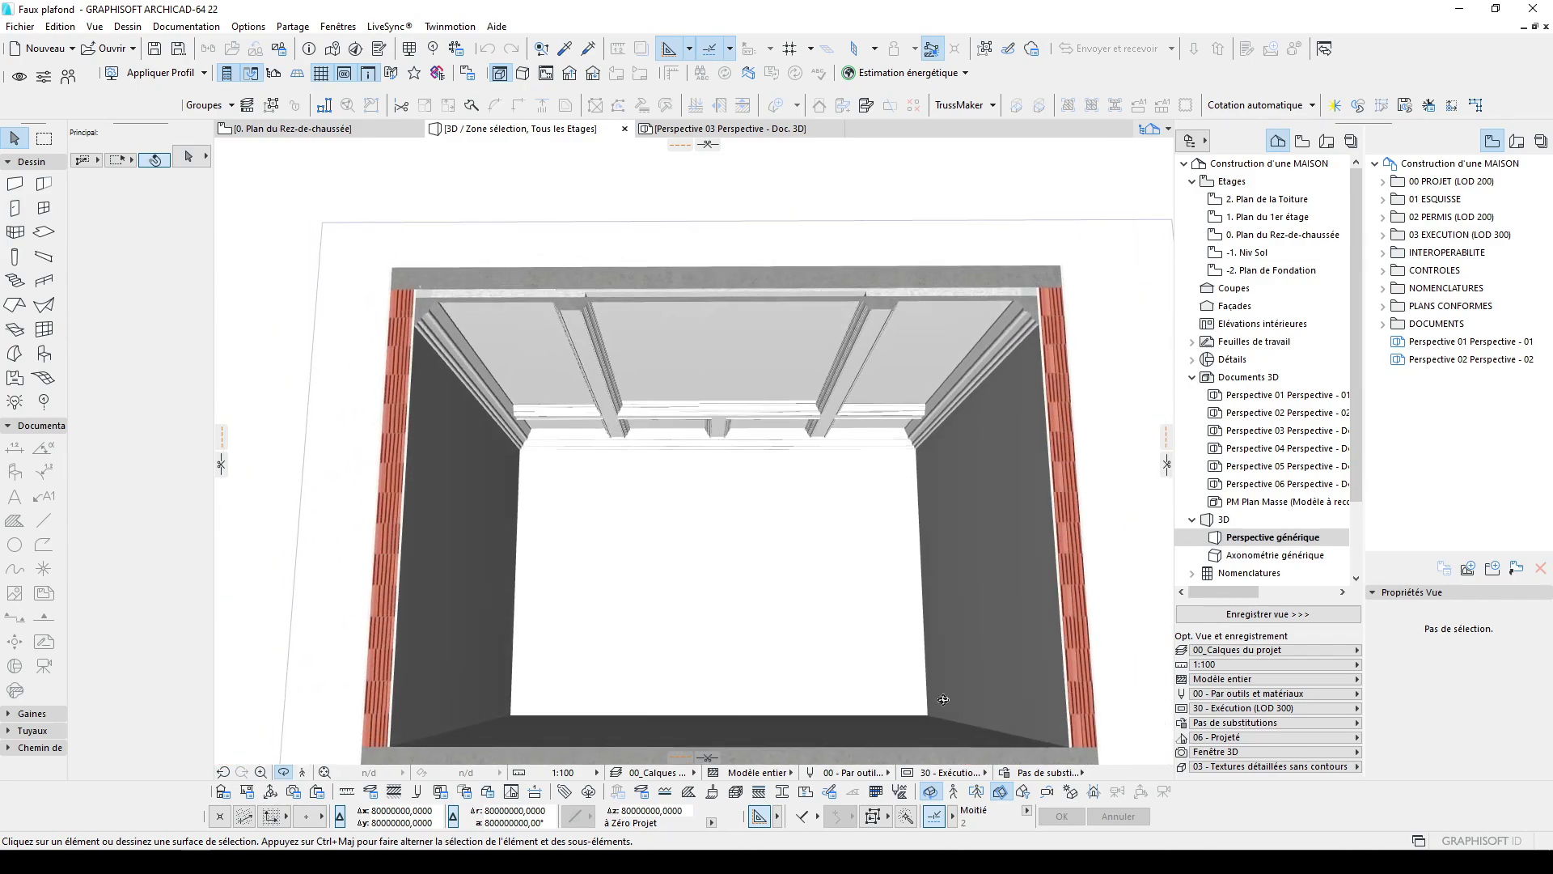
# Display only the coffered curtain wall ceiling in 3D and examine its frames from below
pyautogui.click(1007, 797)
pyautogui.press('F5')
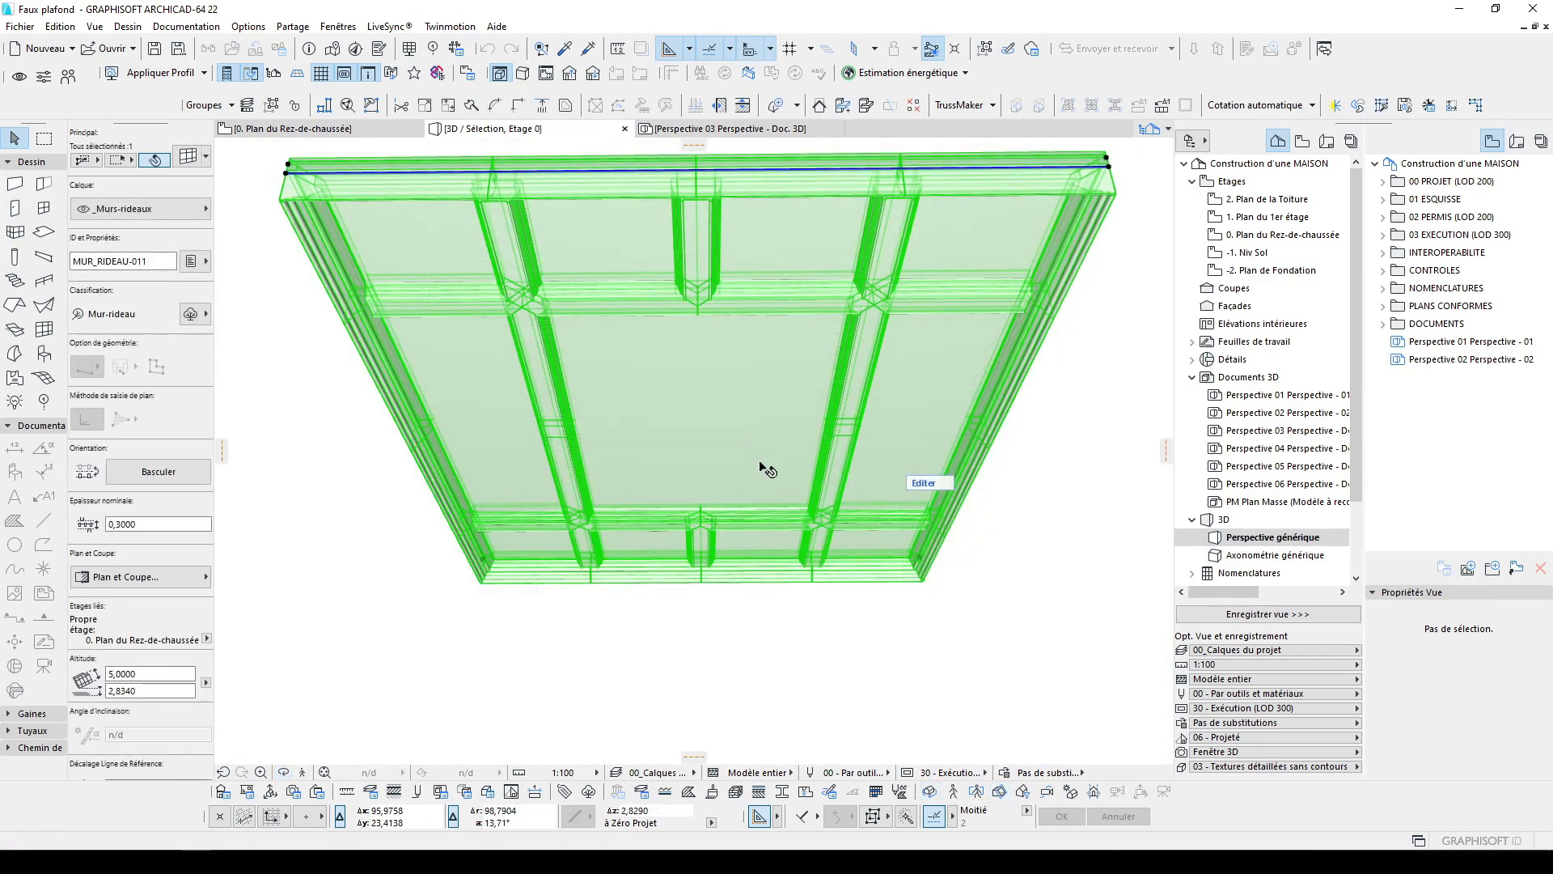
pyautogui.click(624, 680)
pyautogui.moveTo(291, 781); pyautogui.dragTo(712, 708)
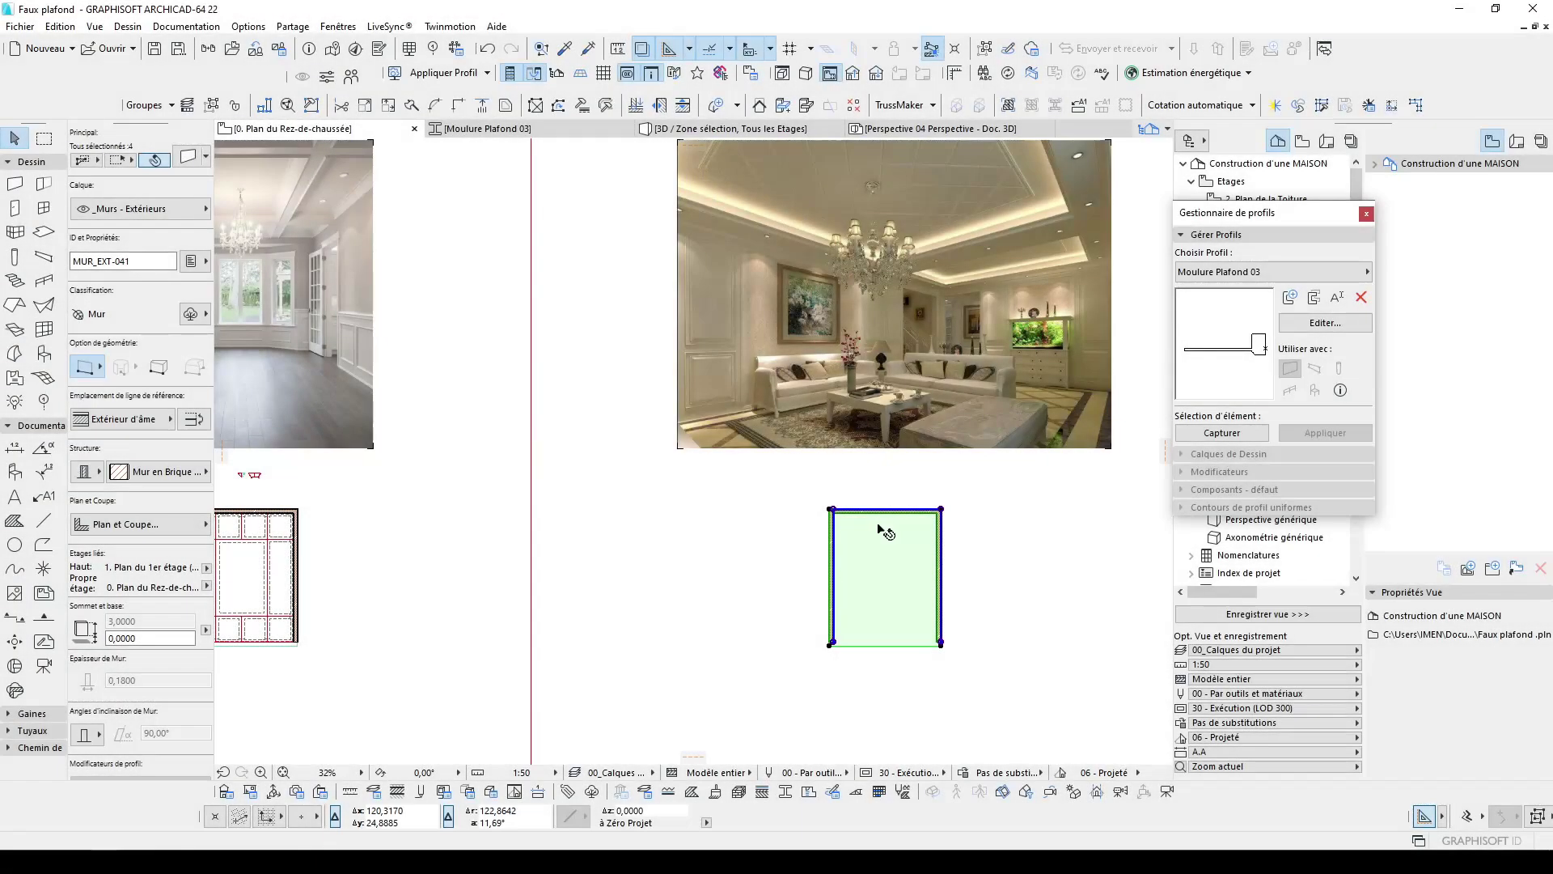
# Examine the reference photo of the recessed, cove-lit ceiling and the empty three-walled room below it
pyautogui.click(752, 520)
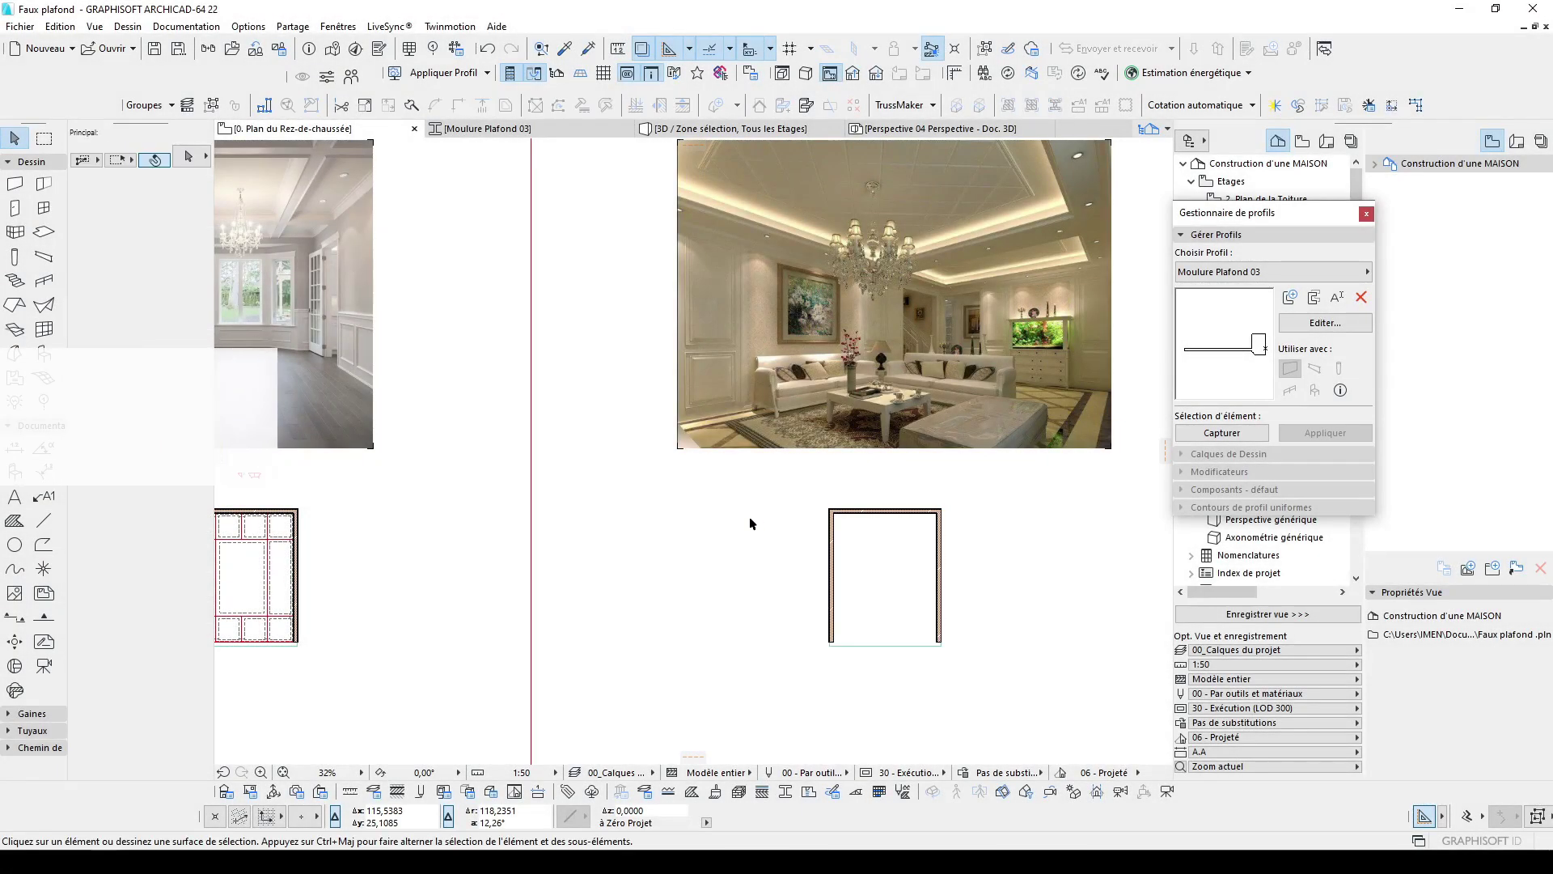
pyautogui.scroll(3, 890, 361)
pyautogui.scroll(2, 885, 377)
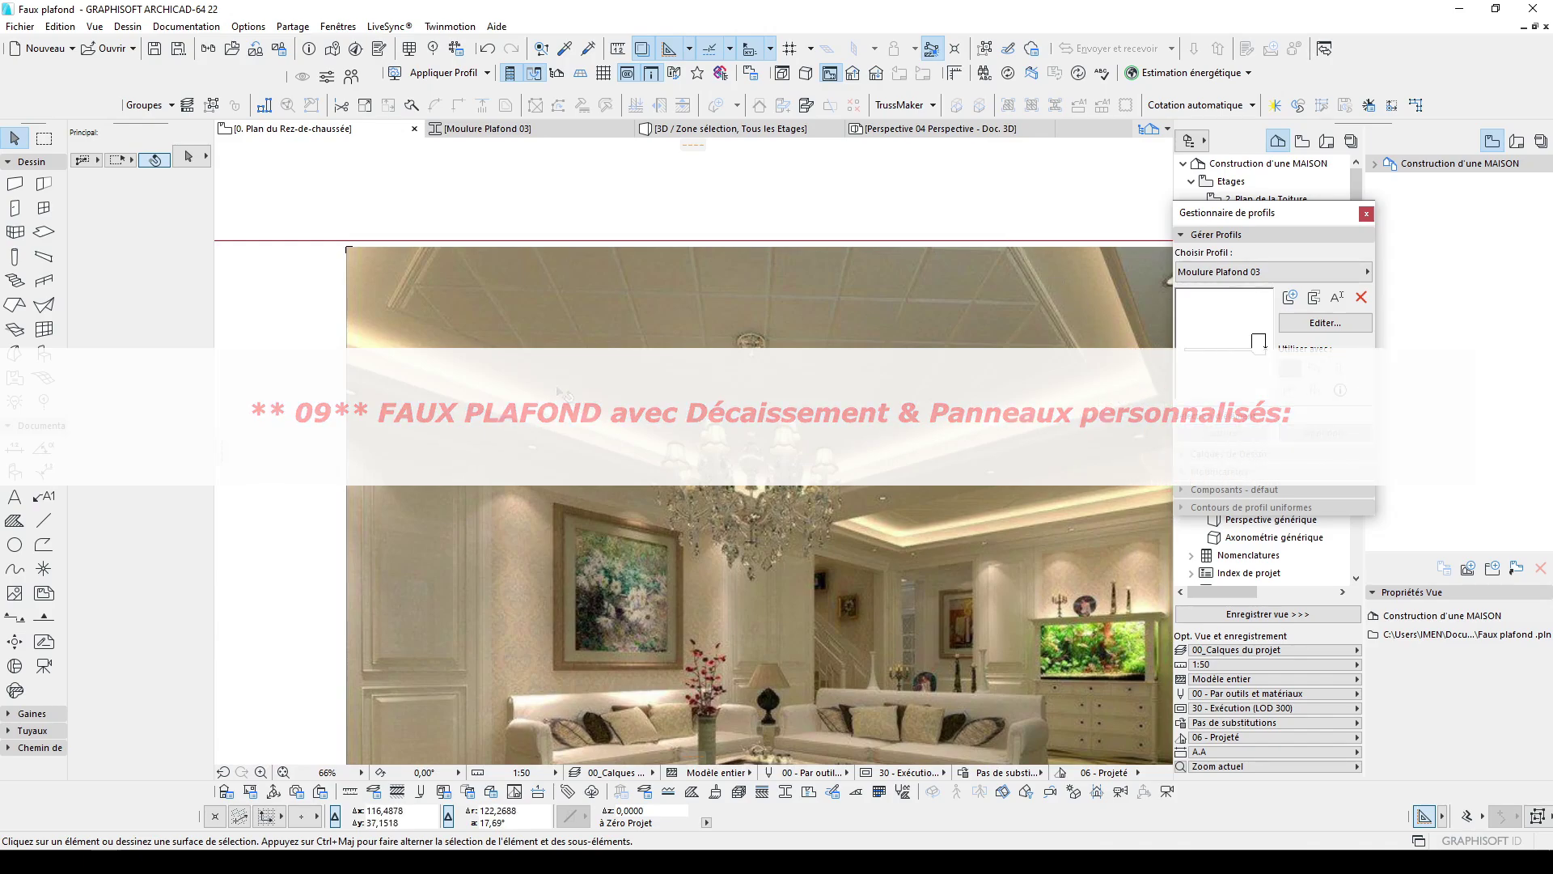
pyautogui.scroll(-3, 606, 332)
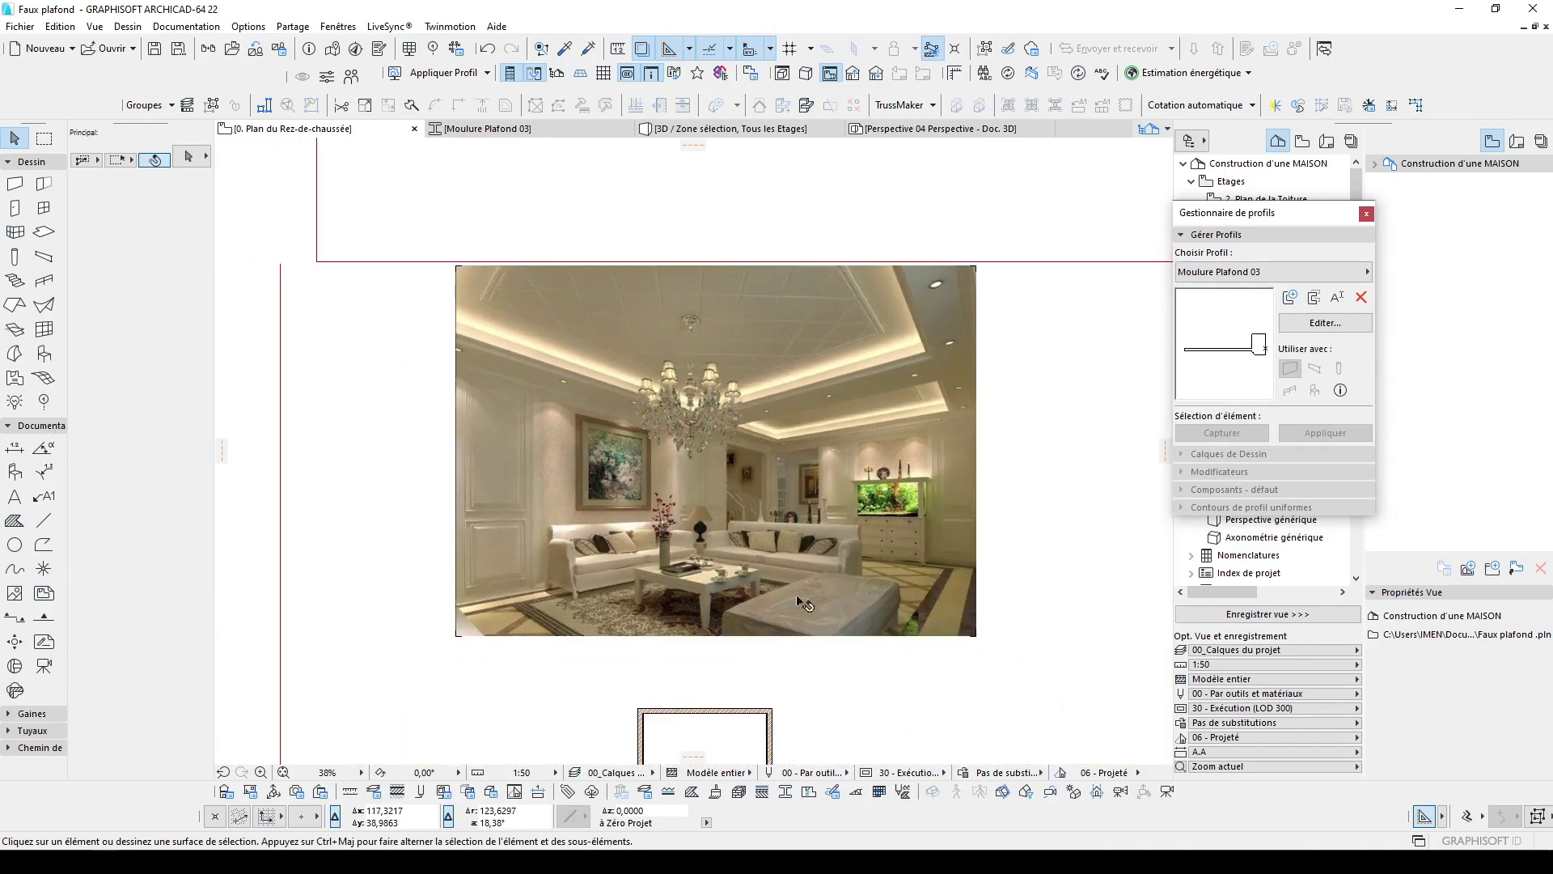
pyautogui.moveTo(796, 594); pyautogui.dragTo(834, 396, button='middle')
pyautogui.scroll(3, 740, 611)
pyautogui.moveTo(769, 661); pyautogui.dragTo(791, 634, button='middle')
pyautogui.scroll(3, 799, 641)
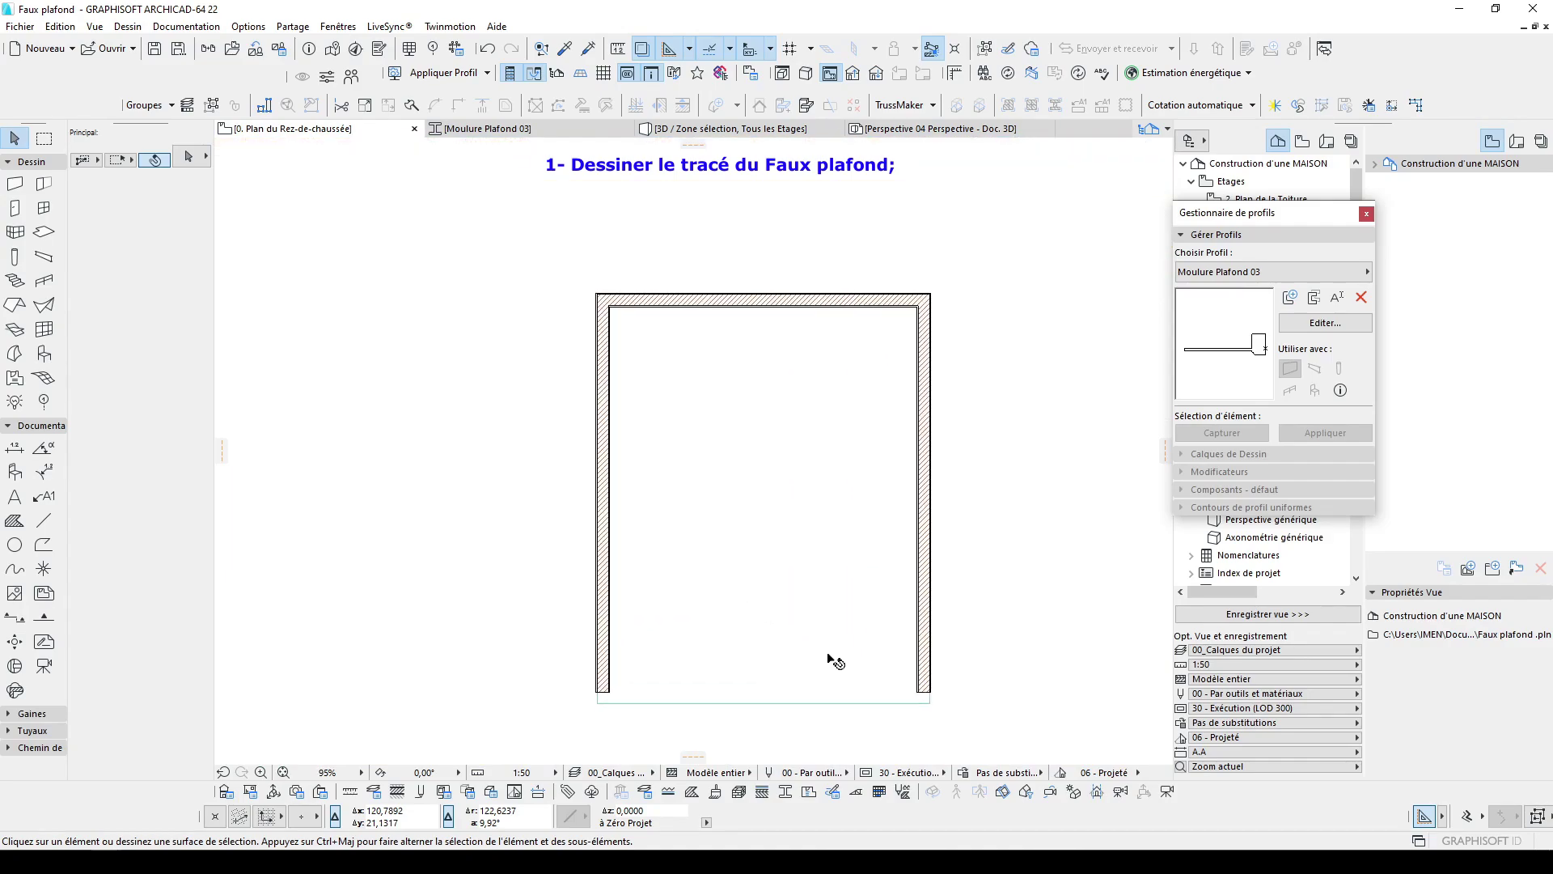
pyautogui.scroll(-3, 782, 624)
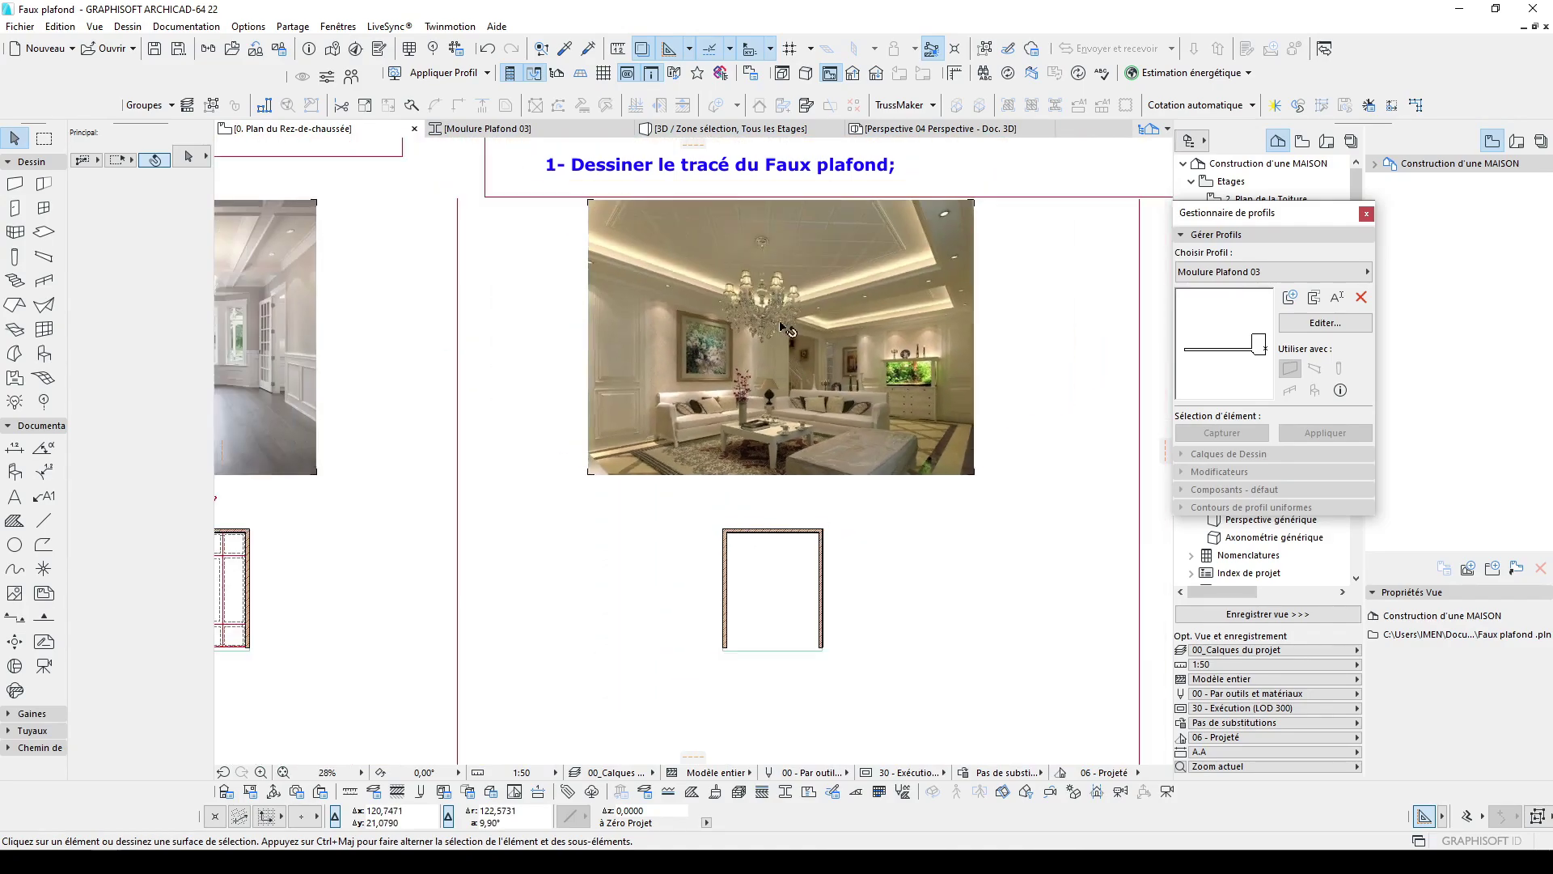
pyautogui.scroll(3, 813, 362)
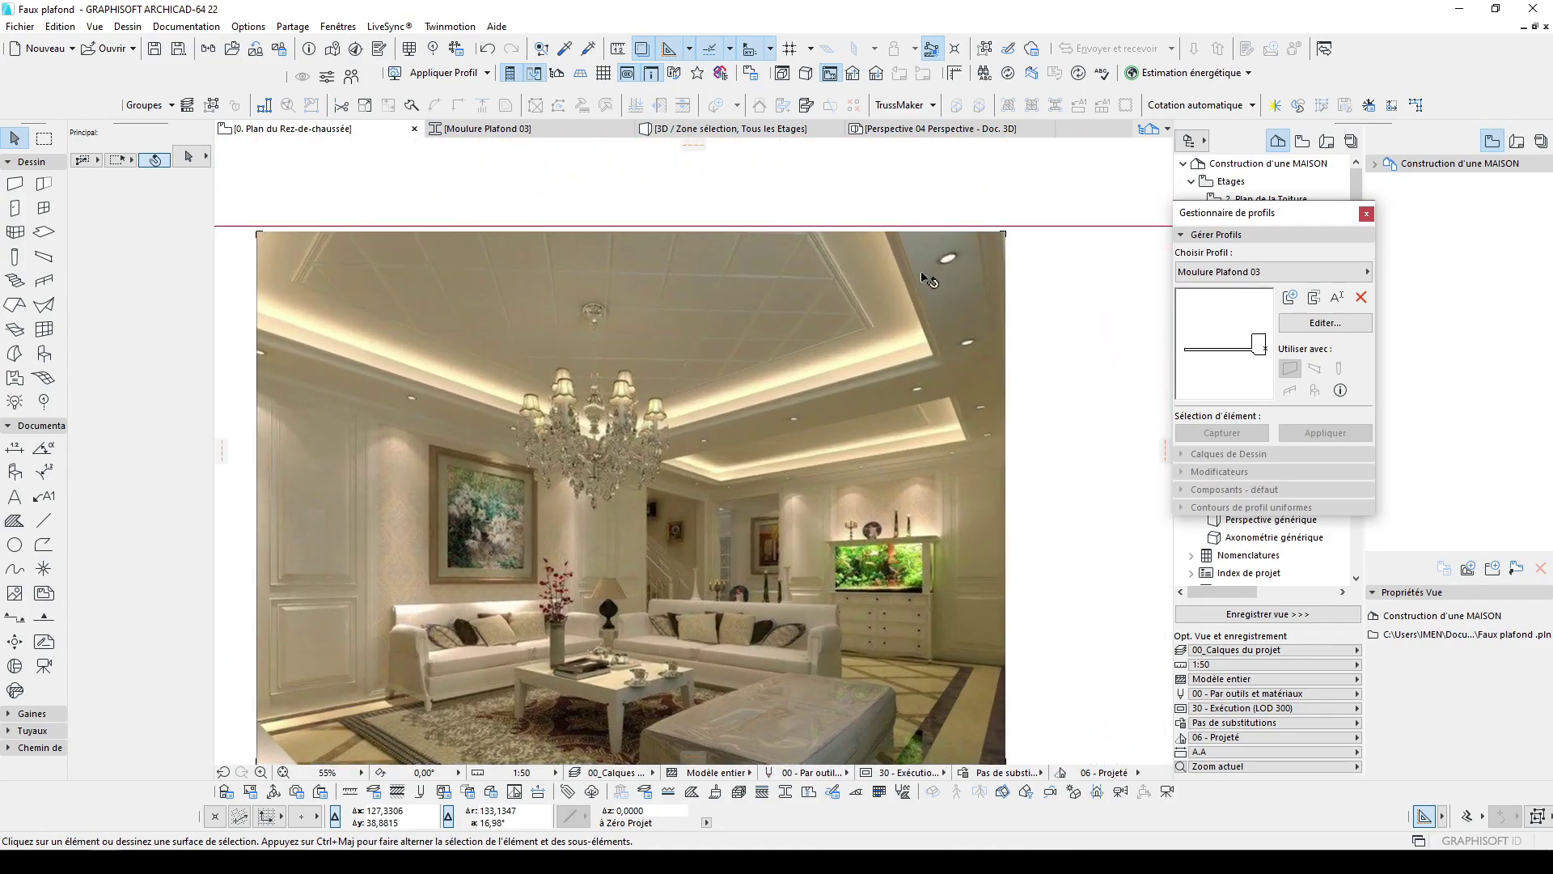
pyautogui.scroll(-3, 607, 263)
# Draw a rectangular polyline 4 m wide along the room's inner wall faces, ending at the open ends of the side walls
pyautogui.moveTo(783, 526); pyautogui.dragTo(835, 333, button='middle')
pyautogui.scroll(5, 688, 363)
pyautogui.moveTo(744, 389); pyautogui.dragTo(761, 437, button='middle')
pyautogui.press('w')
pyautogui.scroll(3, 825, 398)
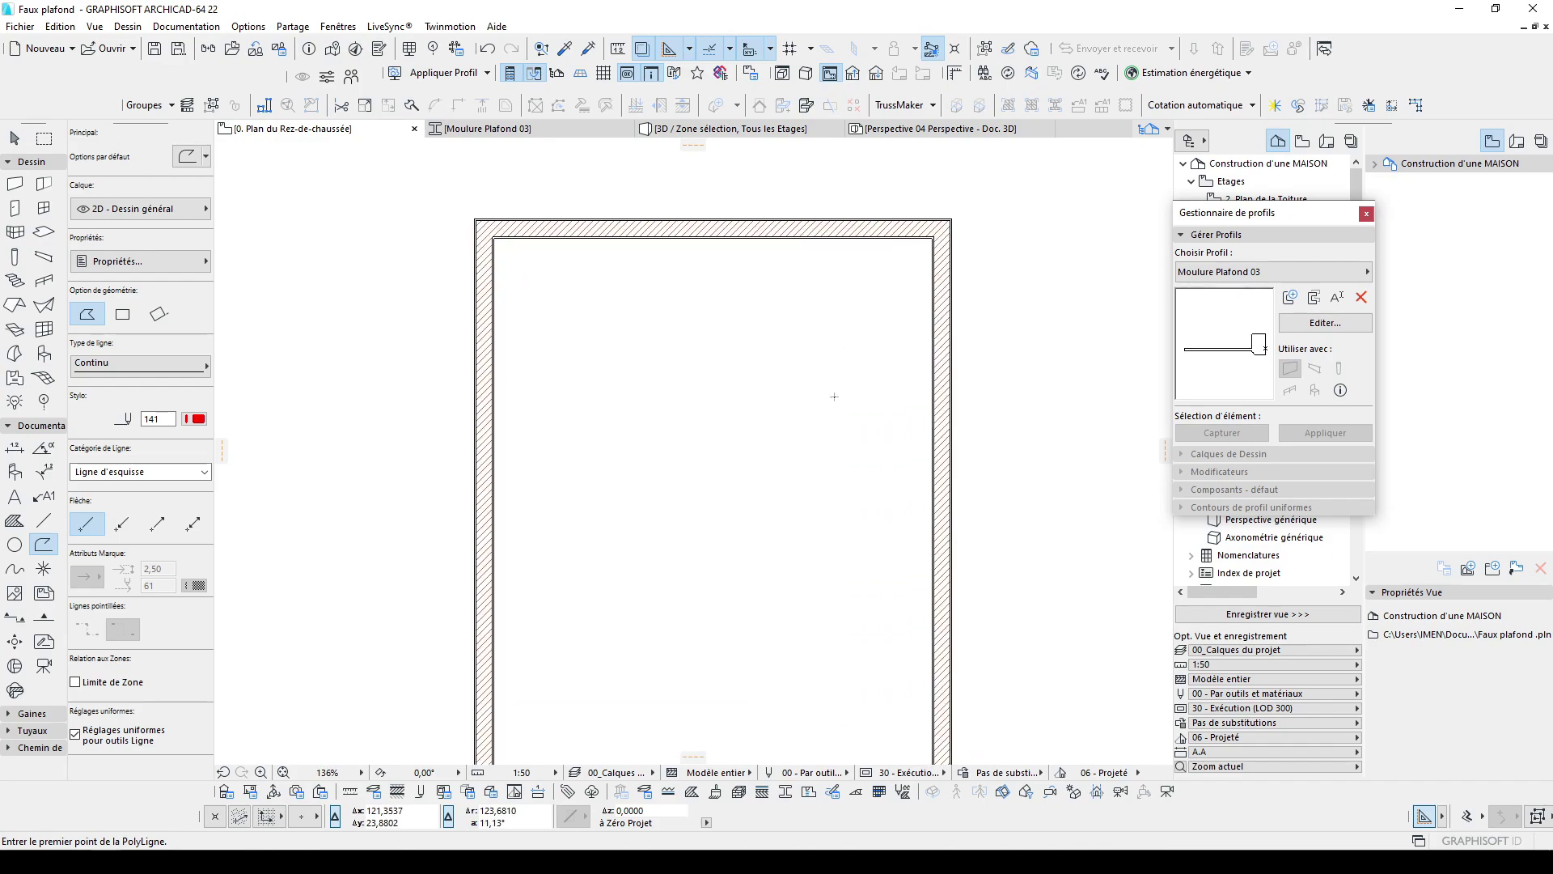
pyautogui.moveTo(833, 396); pyautogui.dragTo(919, 390, button='middle')
pyautogui.scroll(5, 1040, 206)
pyautogui.moveTo(1041, 194); pyautogui.dragTo(977, 166, button='middle')
pyautogui.click(977, 160)
pyautogui.scroll(-2, 916, 312)
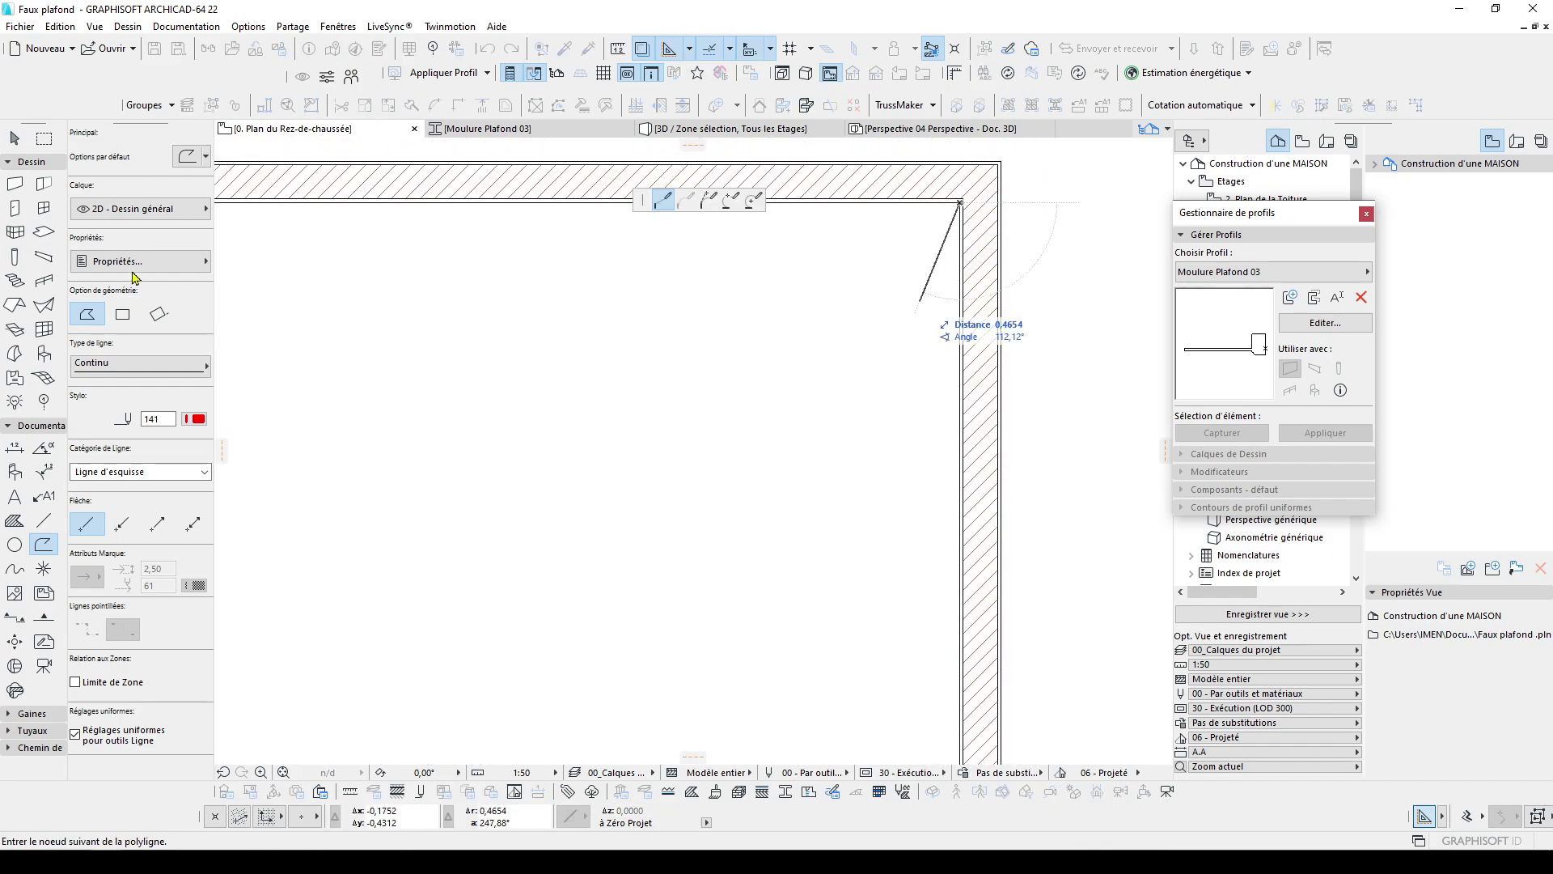
pyautogui.click(122, 314)
pyautogui.scroll(-4, 688, 473)
pyautogui.moveTo(485, 691); pyautogui.dragTo(568, 415, button='middle')
pyautogui.scroll(4, 538, 483)
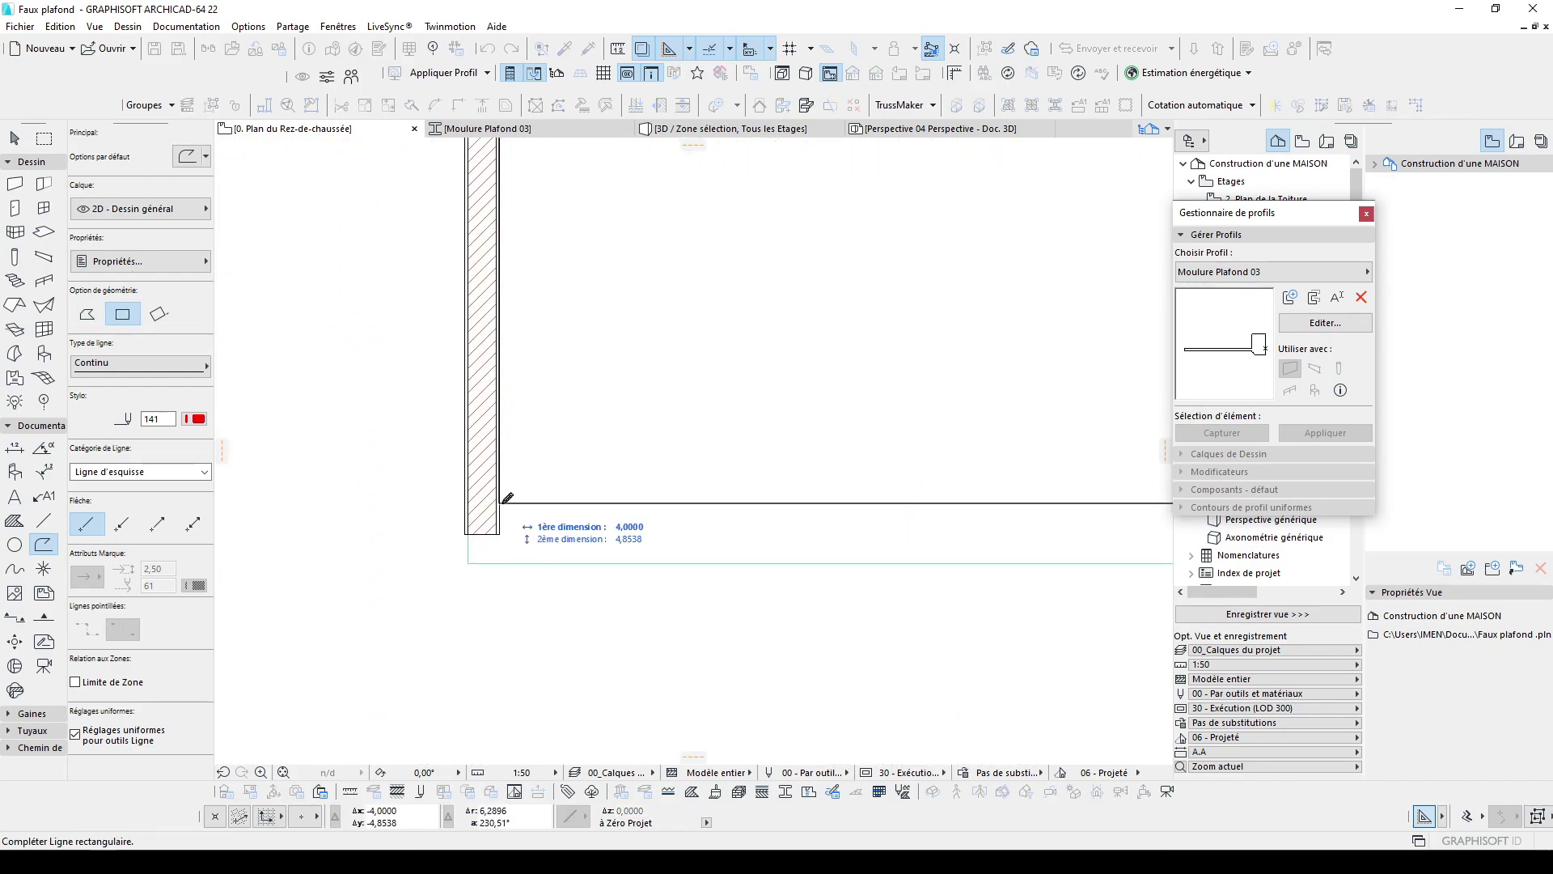
pyautogui.click(507, 501)
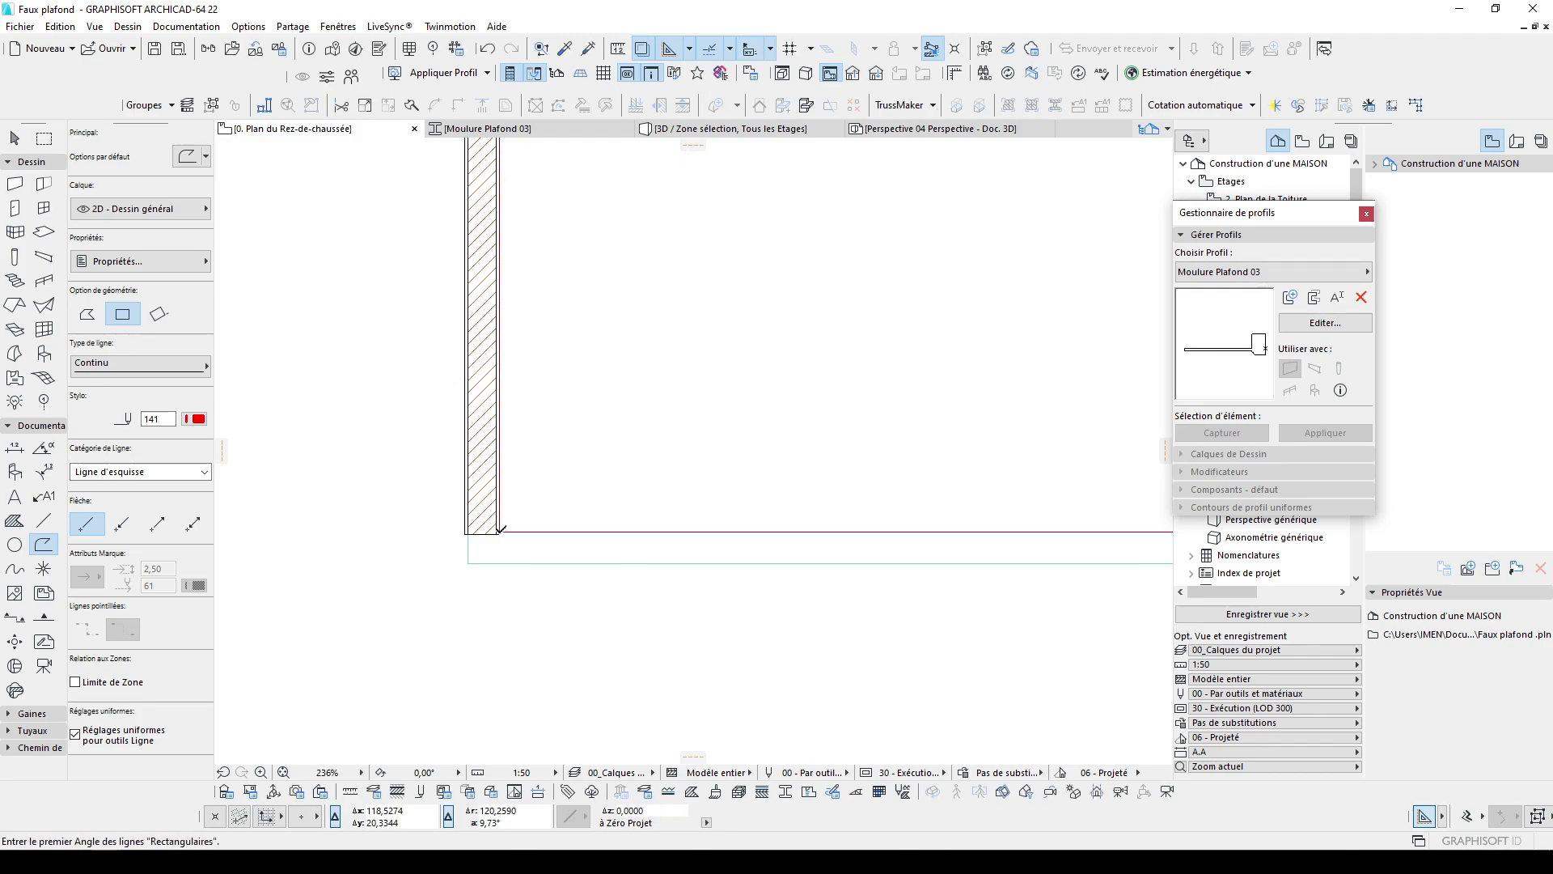
# Offset a copy of the room's rectangular outline 0.5 m inward
pyautogui.scroll(-4, 763, 517)
pyautogui.press('Escape')
pyautogui.click(888, 431)
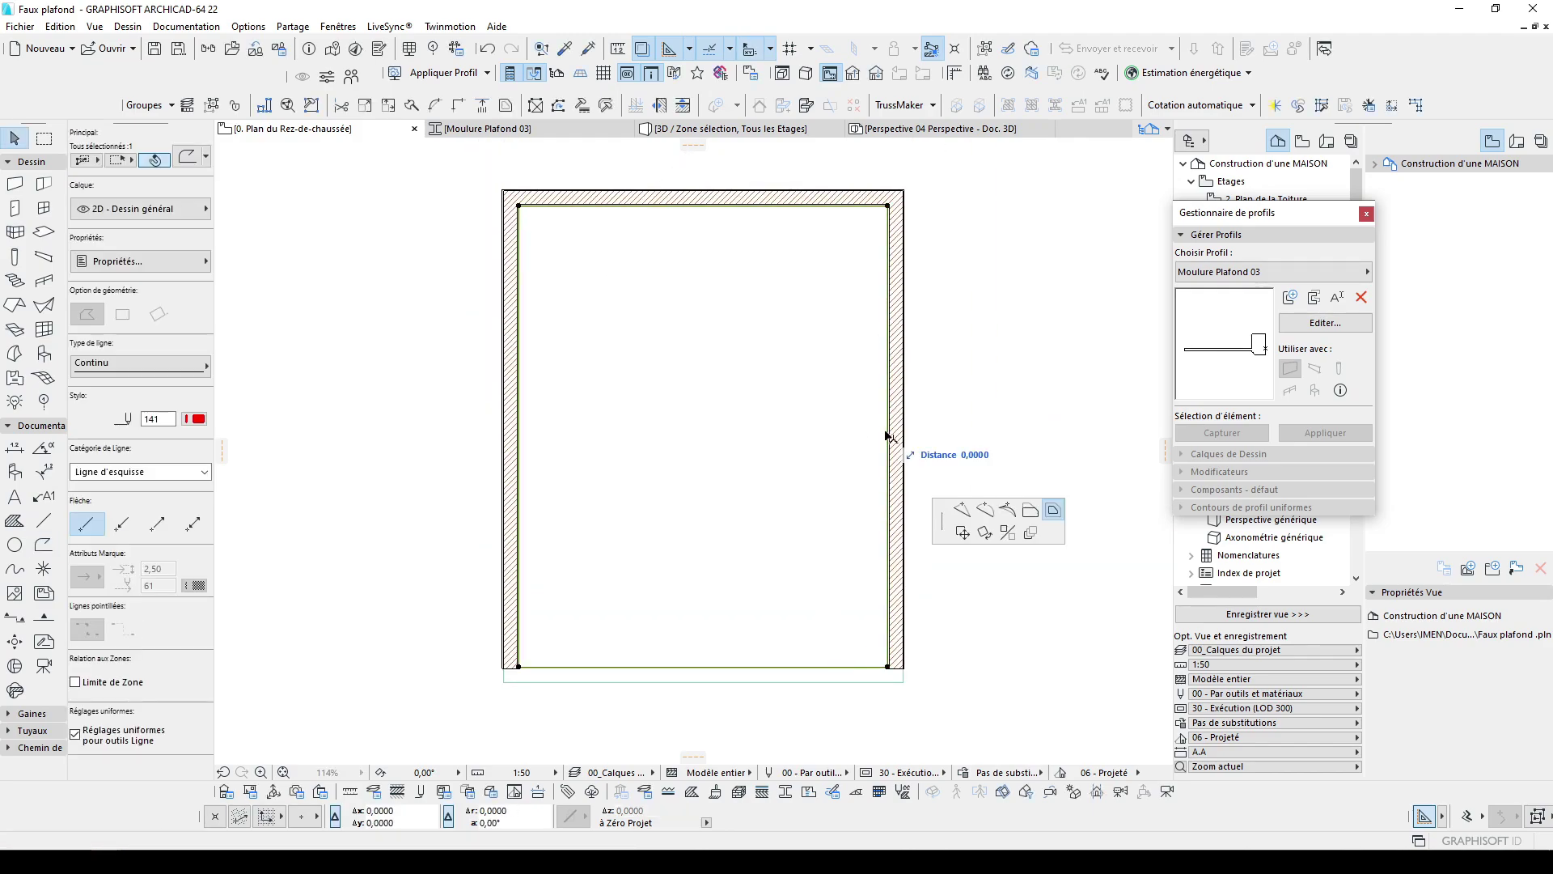
pyautogui.write('0,5')
pyautogui.press('Return')
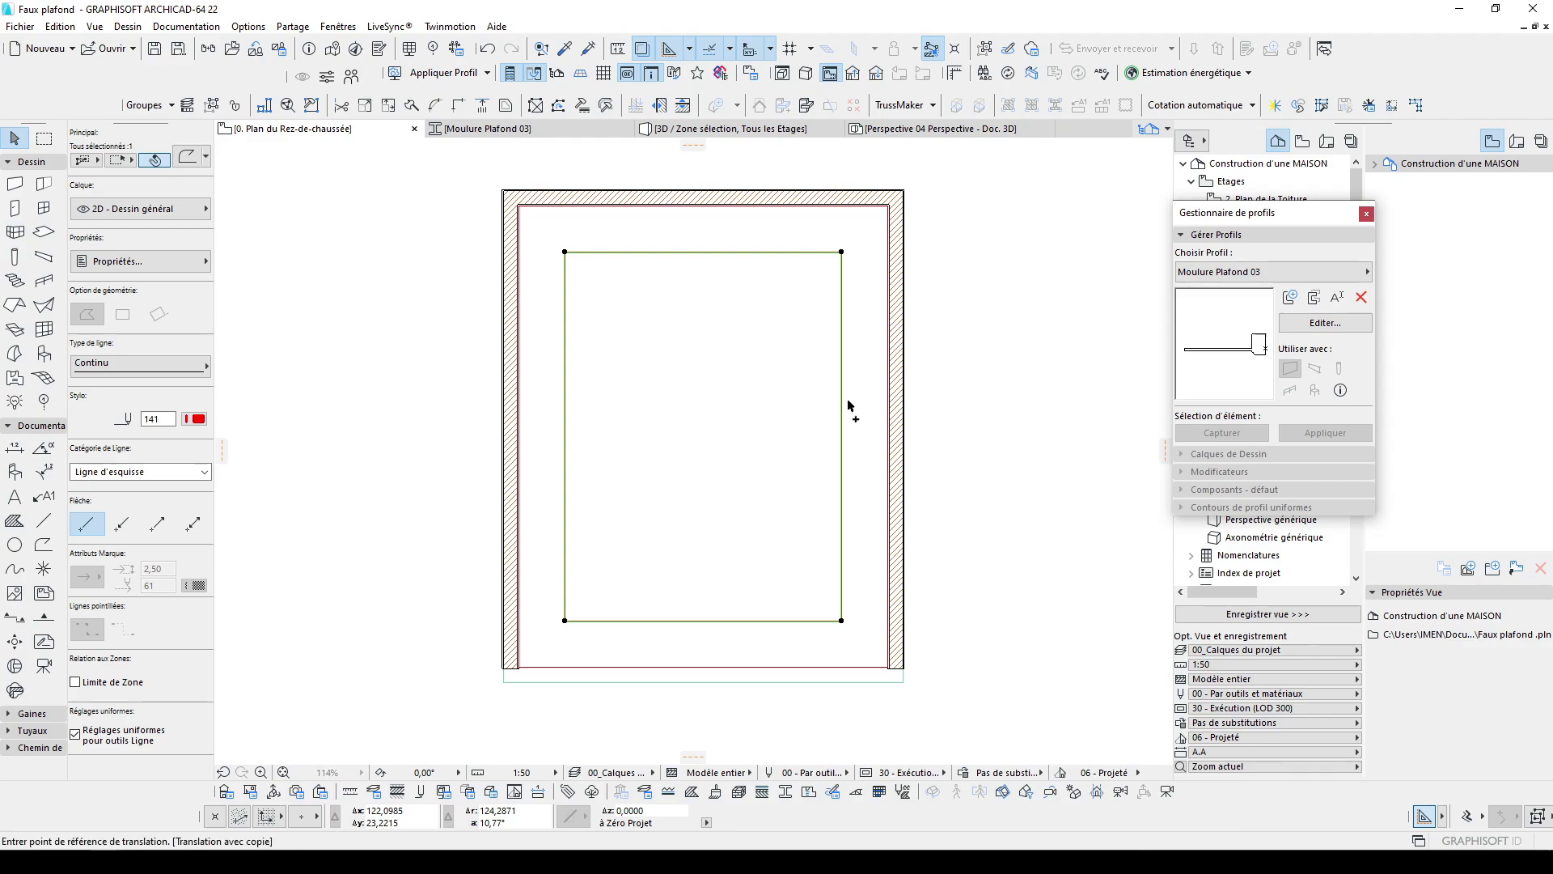
# Offset a second copy from the inner rectangle inward by the same distance to form the centre rectangle
pyautogui.click(842, 405)
pyautogui.click(894, 479)
pyautogui.click(796, 419)
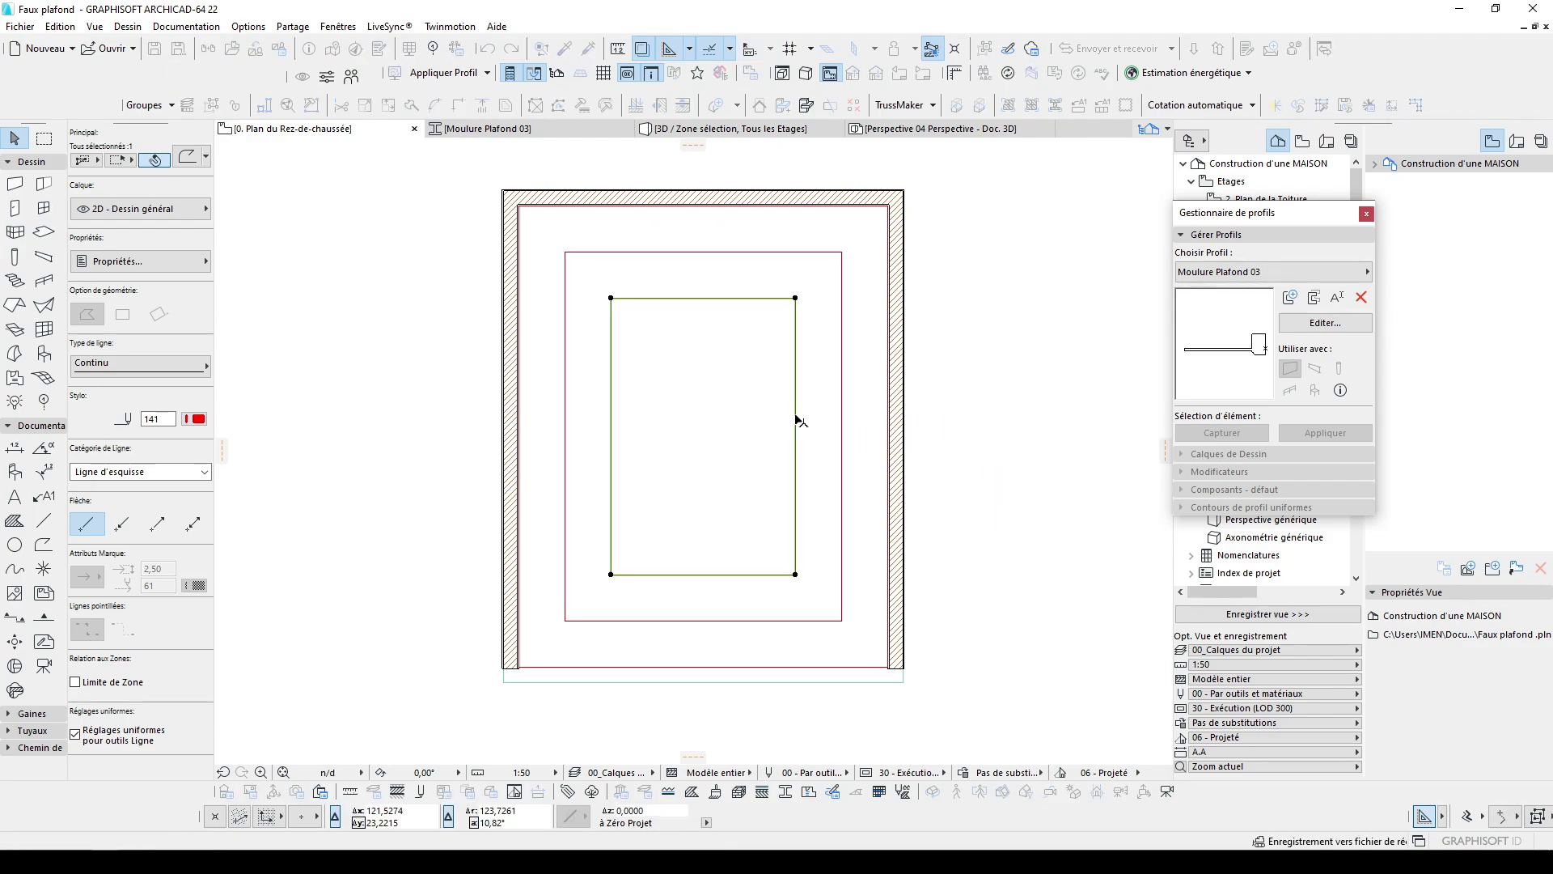
pyautogui.moveTo(742, 370); pyautogui.dragTo(752, 378, button='middle')
pyautogui.press('Escape')
# Examine the ceiling edges, cove lighting and mouldings in the reference photo close up
pyautogui.scroll(2, 696, 347)
pyautogui.scroll(-8, 740, 404)
pyautogui.moveTo(764, 154); pyautogui.dragTo(760, 402, button='middle')
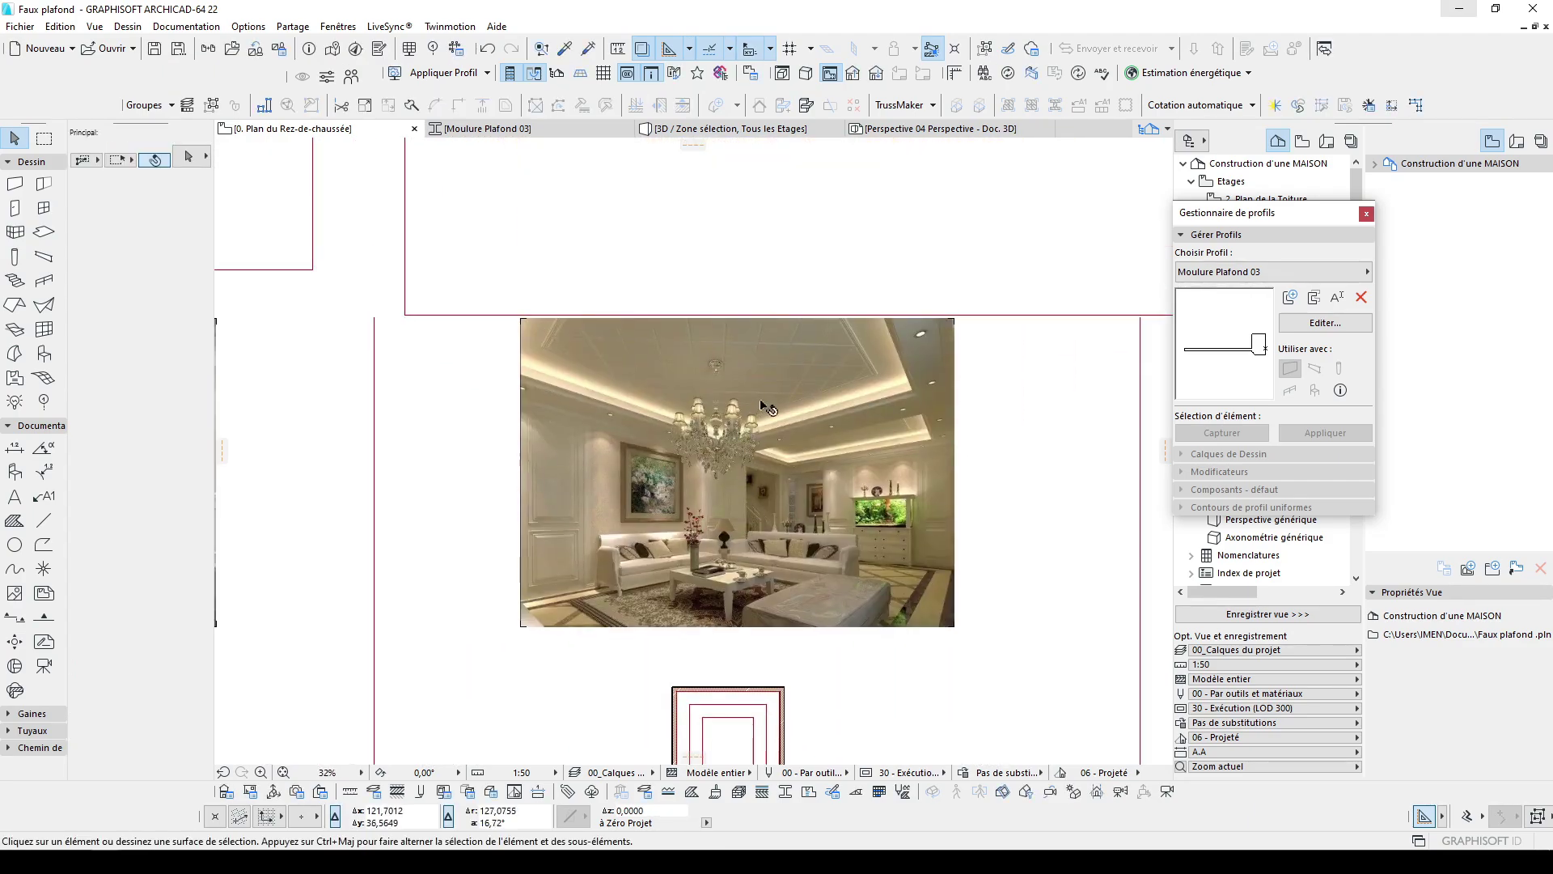
pyautogui.scroll(3, 776, 402)
pyautogui.scroll(3, 953, 427)
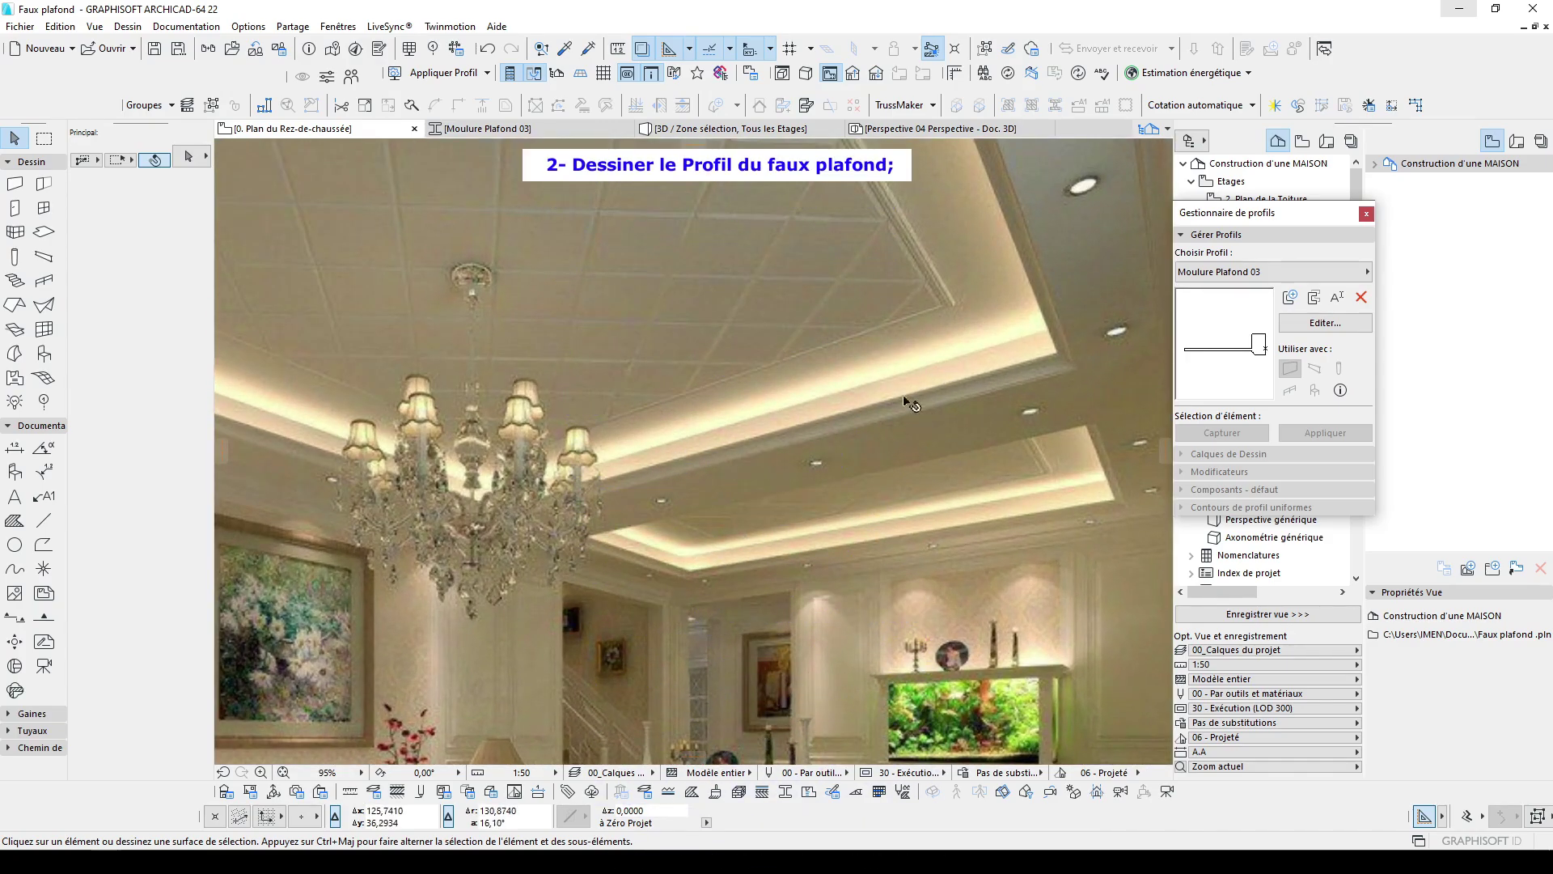
pyautogui.scroll(-3, 813, 306)
pyautogui.scroll(1, 798, 581)
# Draw the false ceiling profile as a closed polyline below the photo, with a stepped outline and two moulded cornice corners
pyautogui.moveTo(696, 753); pyautogui.dragTo(762, 588, button='middle')
pyautogui.scroll(7, 763, 588)
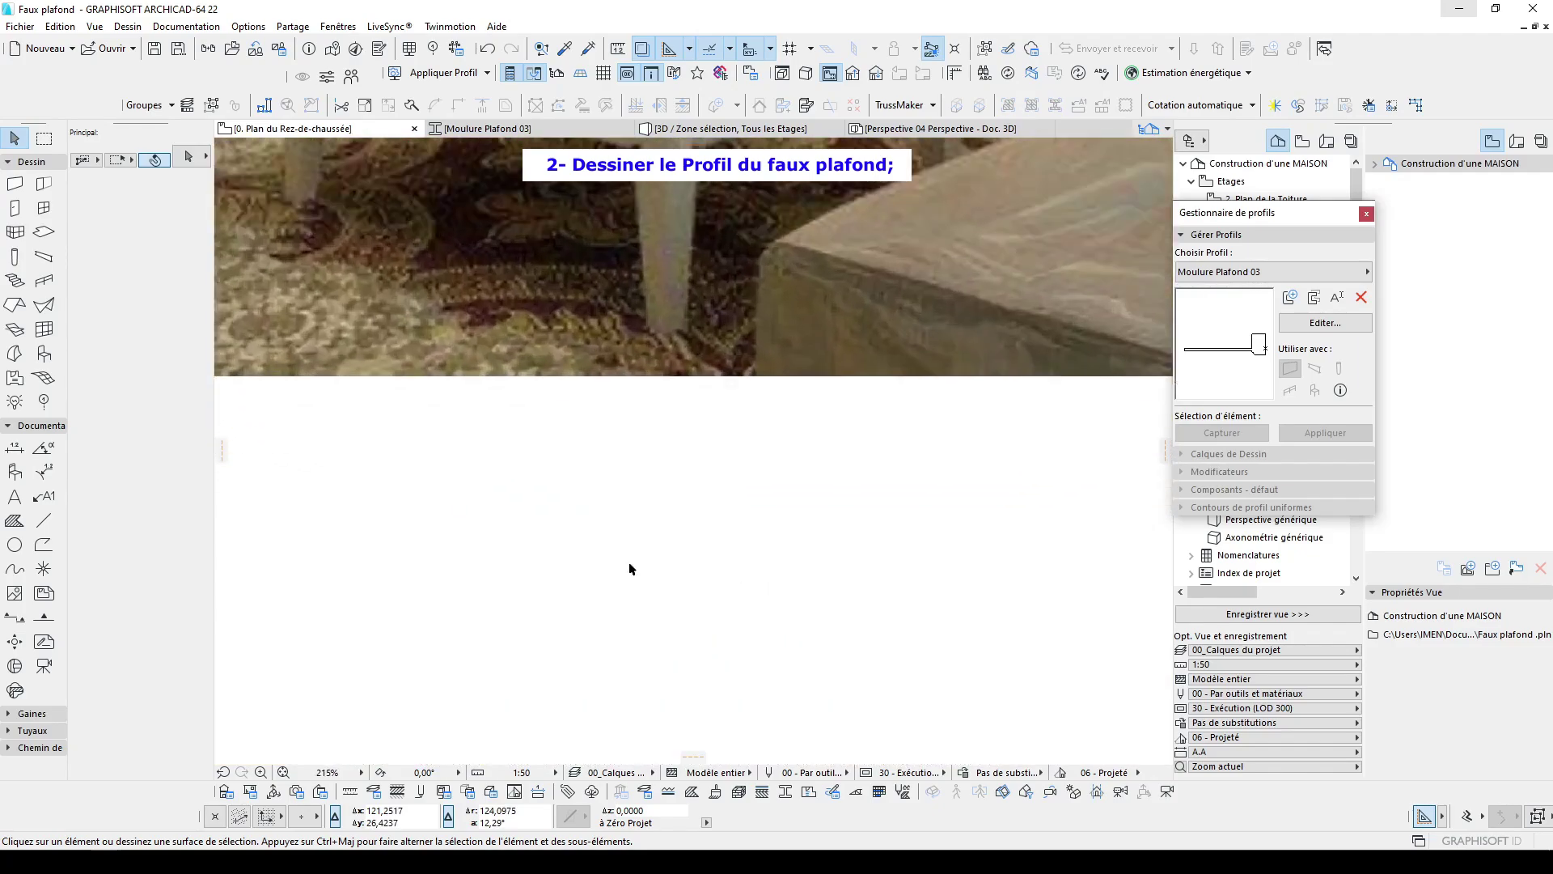
pyautogui.moveTo(733, 686); pyautogui.dragTo(745, 477, button='middle')
pyautogui.scroll(2, 758, 613)
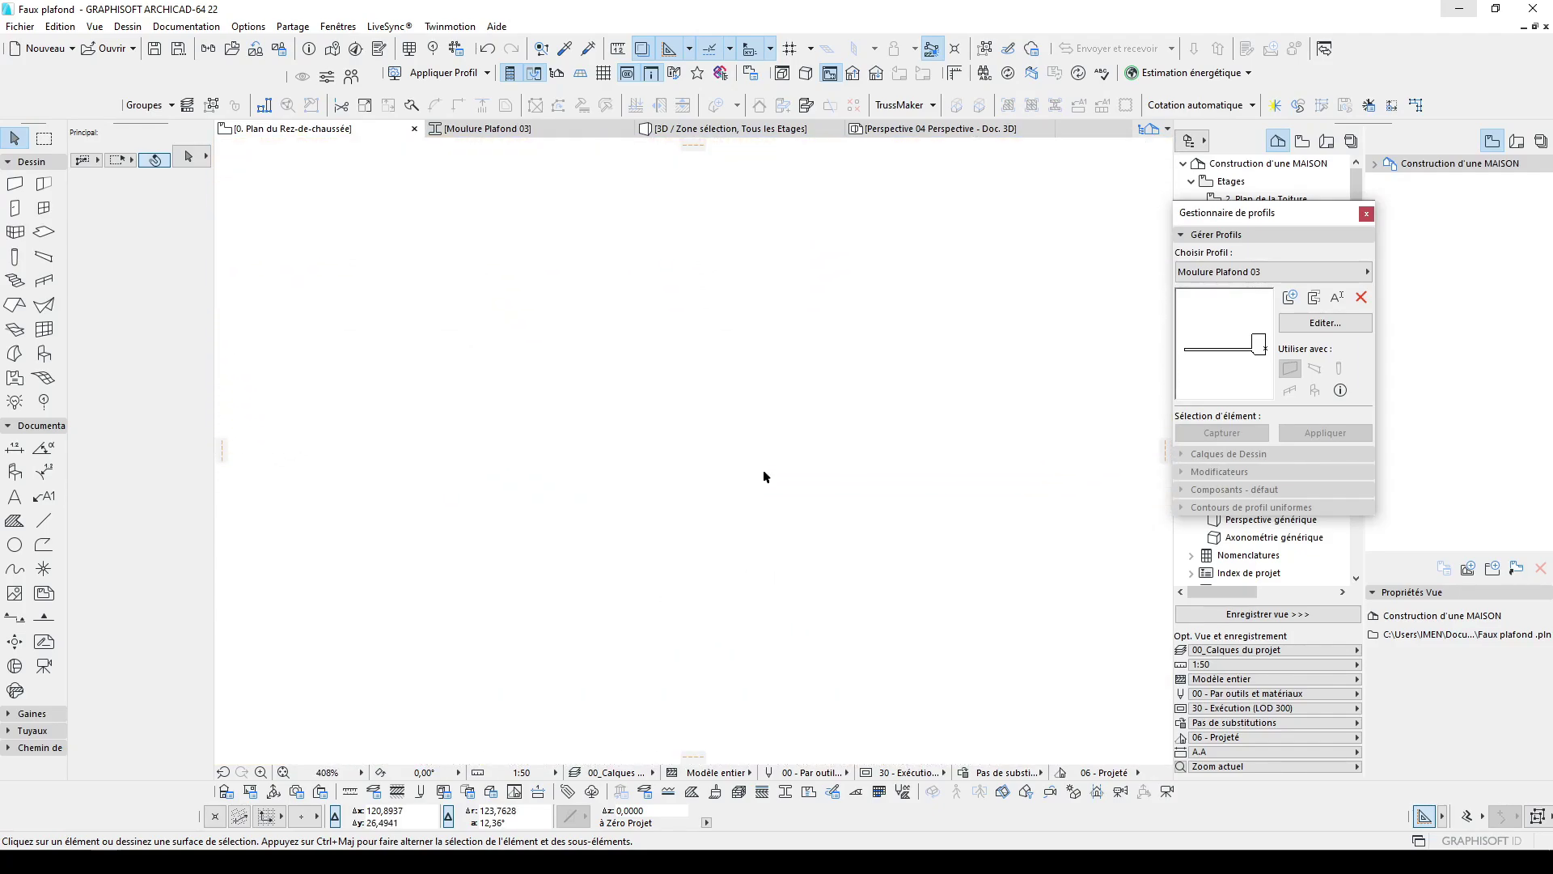
pyautogui.press('w')
pyautogui.click(537, 538)
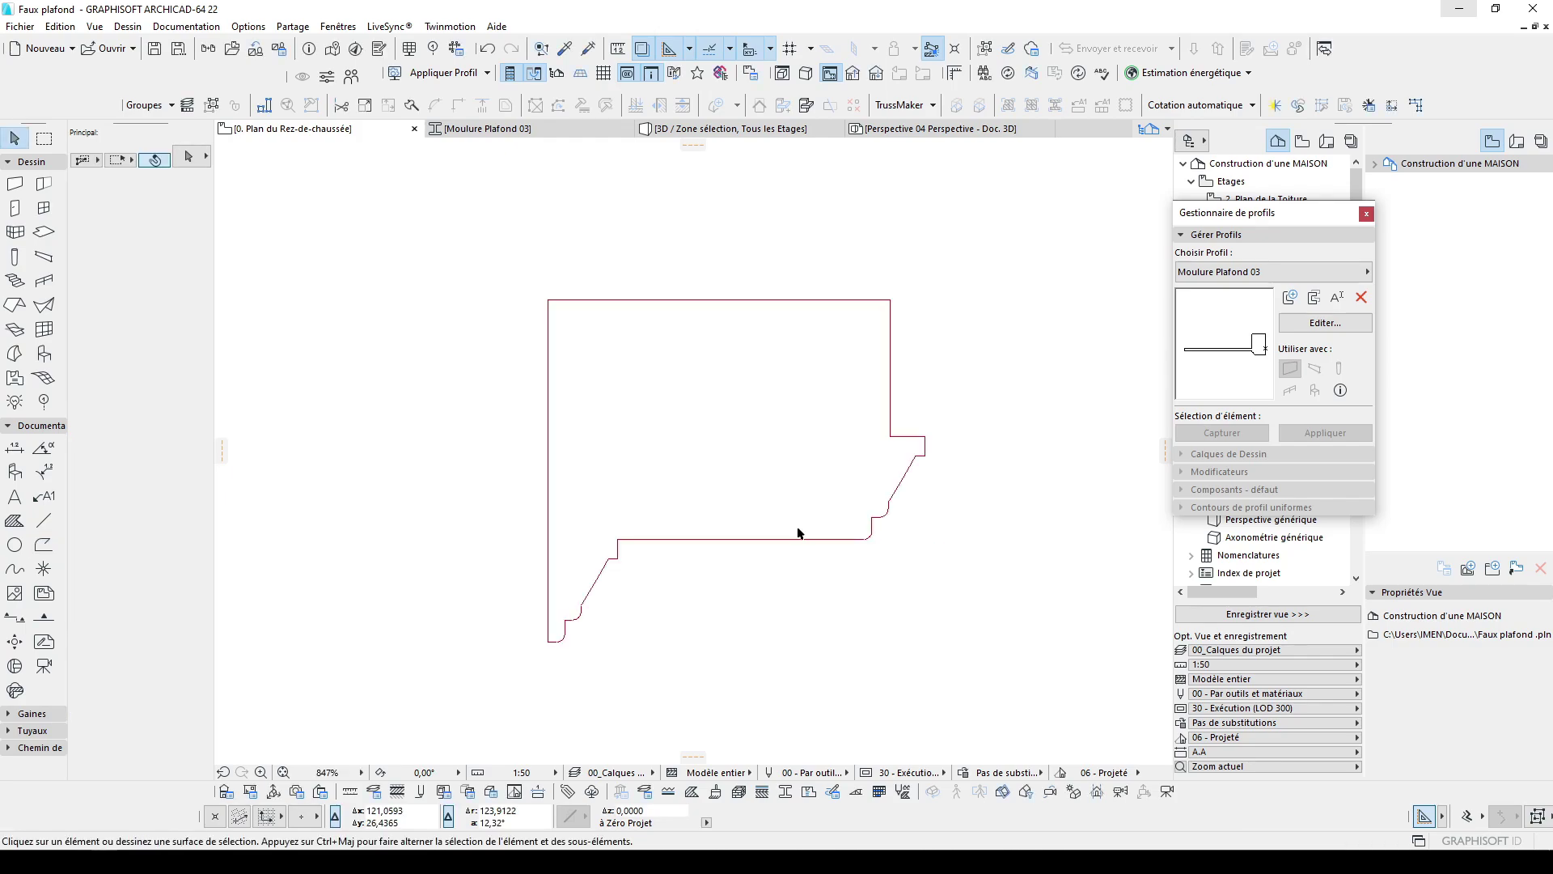
# Create a slab with the Dalle tool from the closed ceiling profile outline
pyautogui.scroll(2, 854, 531)
pyautogui.moveTo(864, 538); pyautogui.dragTo(879, 524, button='middle')
pyautogui.click(44, 231)
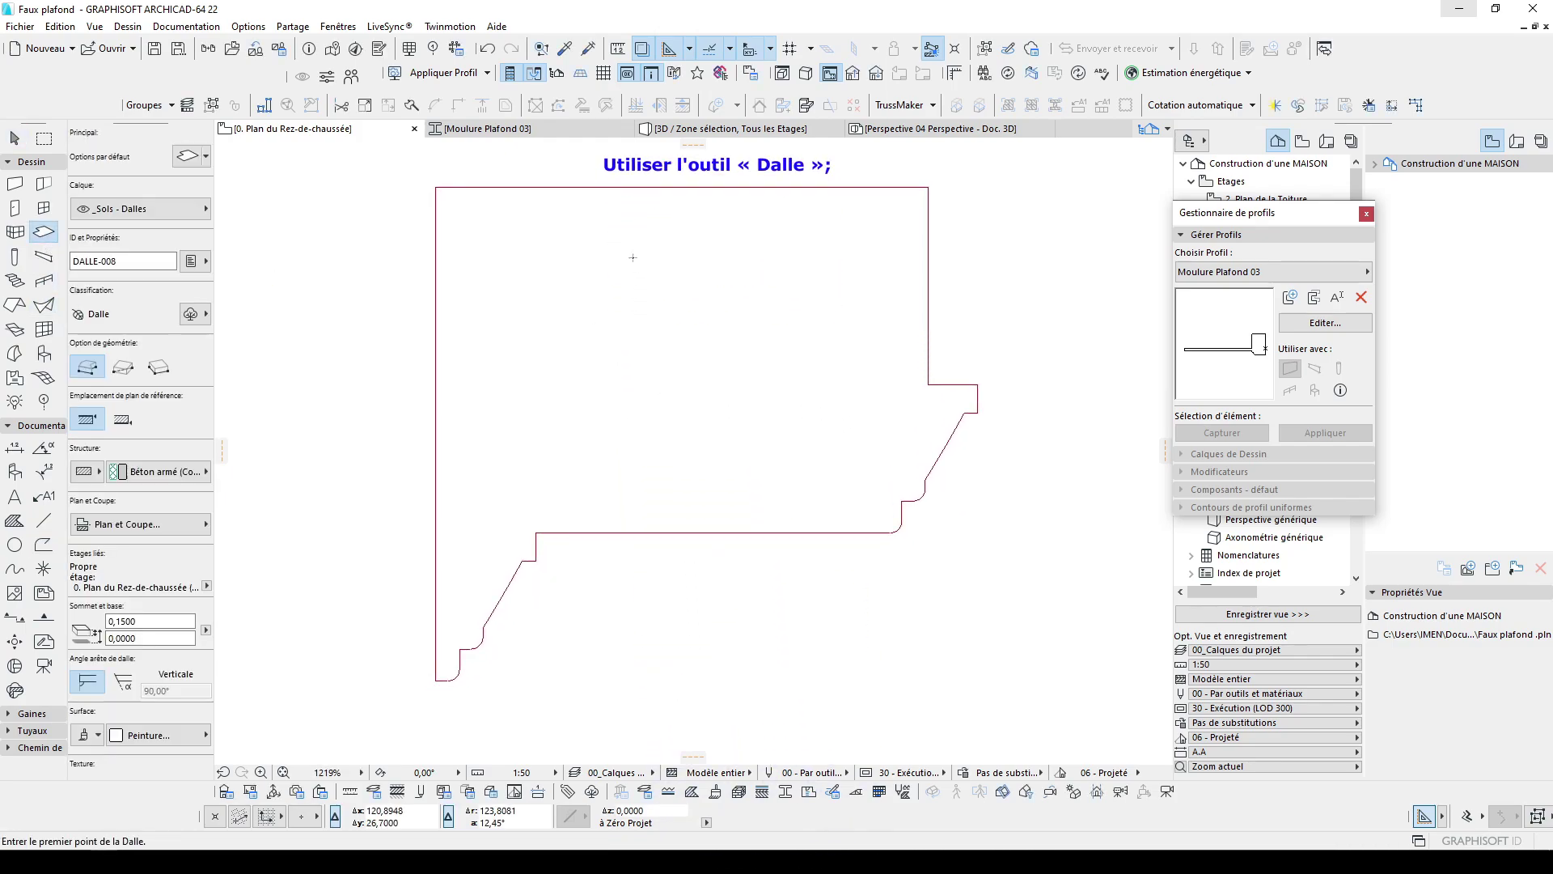
pyautogui.click(615, 194)
pyautogui.press('Escape')
# Save the profile slab as a curtain wall frame named Ossature mur-rideau 8 in Bibliothèque emboîtée
pyautogui.click(680, 301)
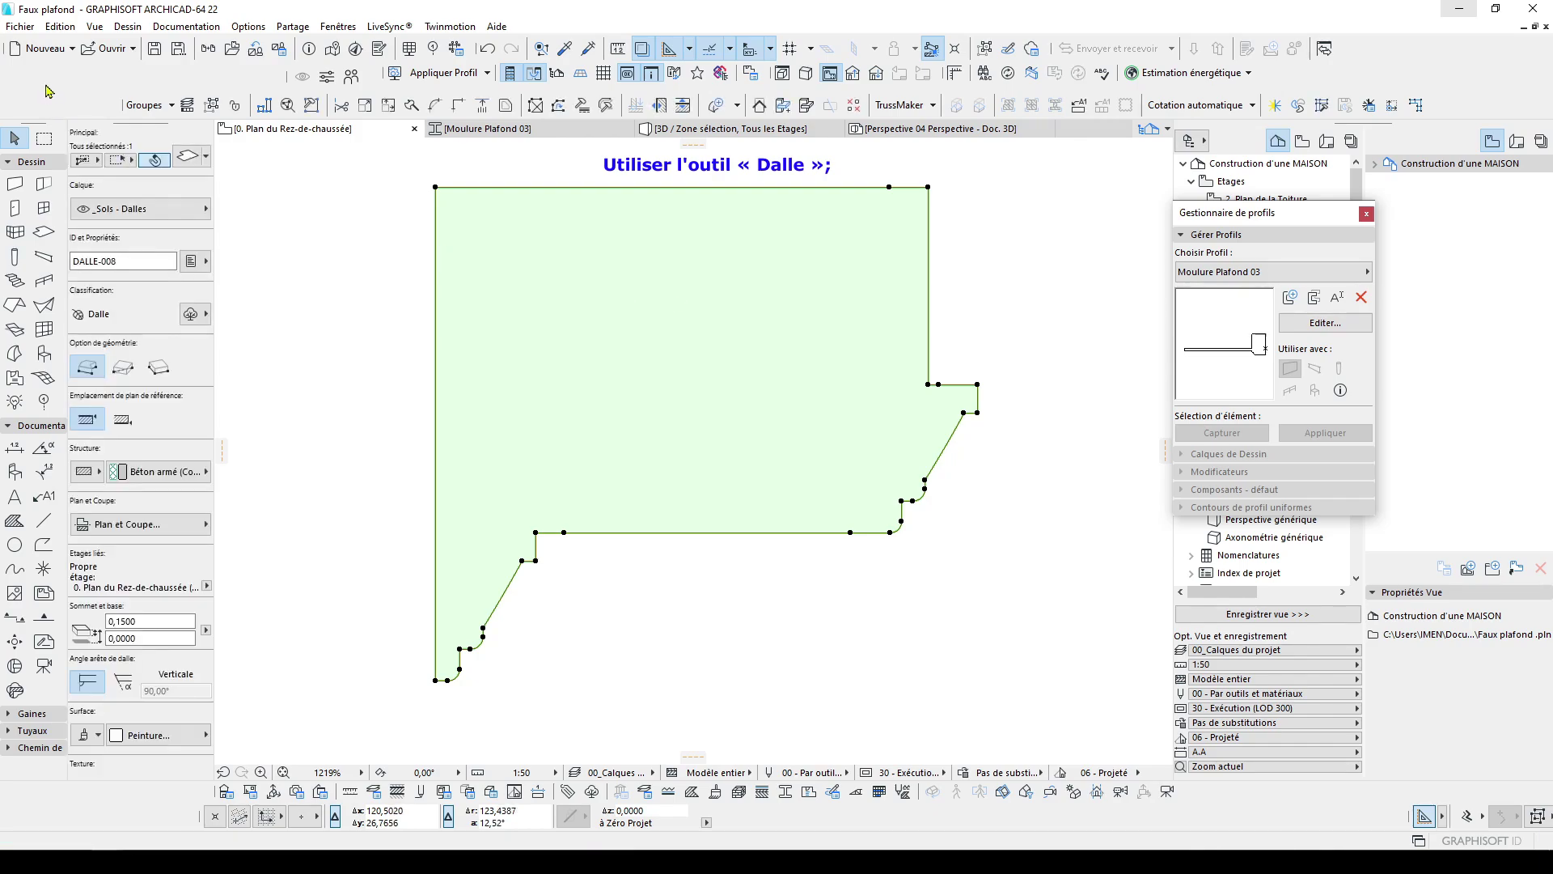
pyautogui.click(31, 28)
pyautogui.moveTo(155, 285)
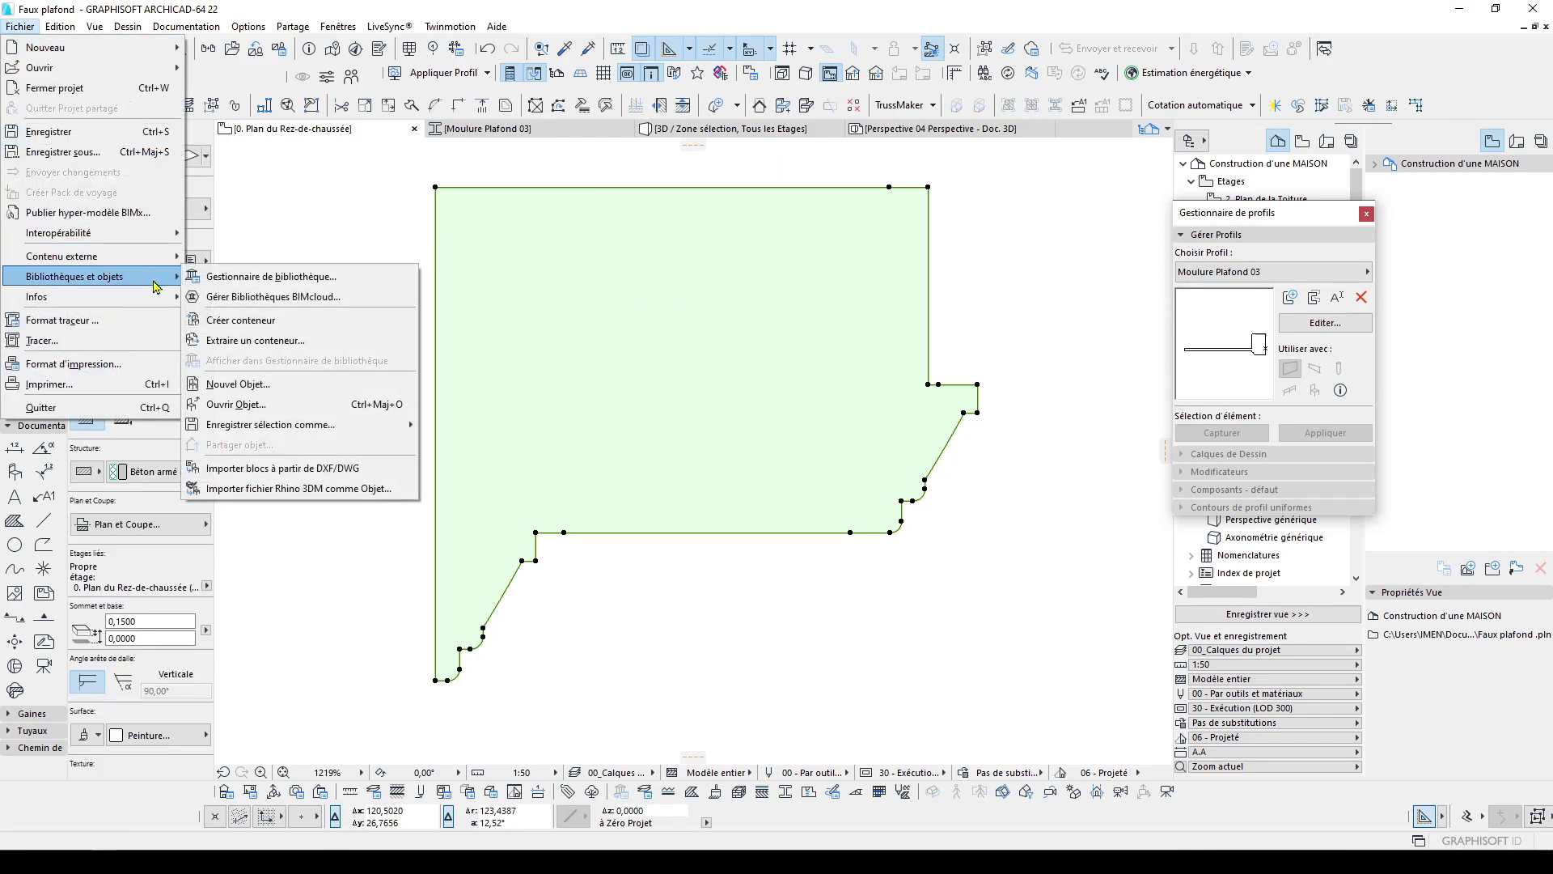
pyautogui.moveTo(323, 429)
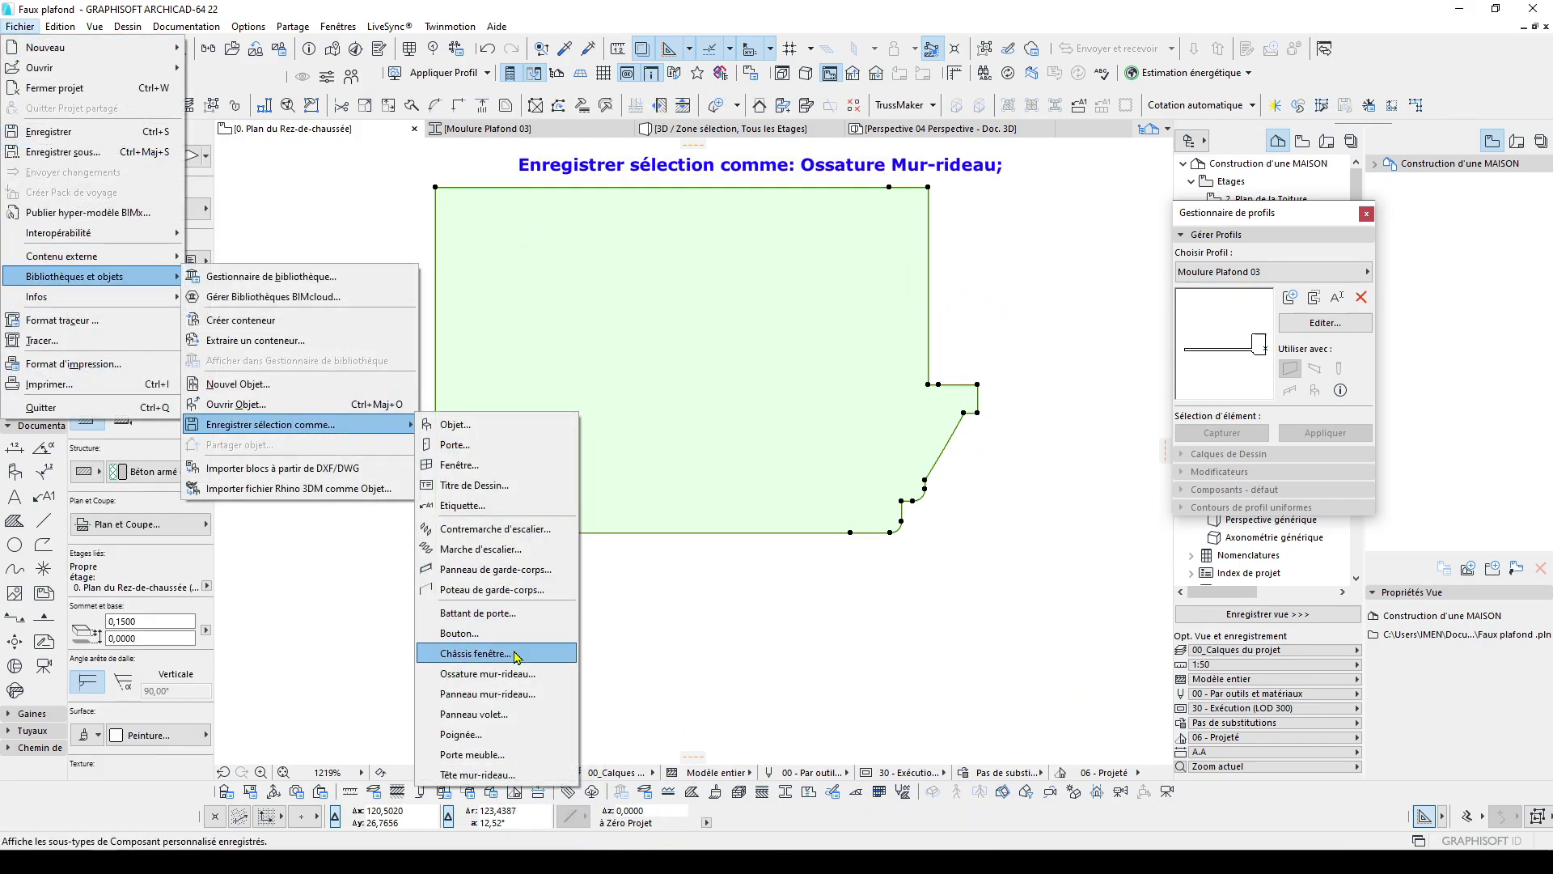
pyautogui.click(525, 674)
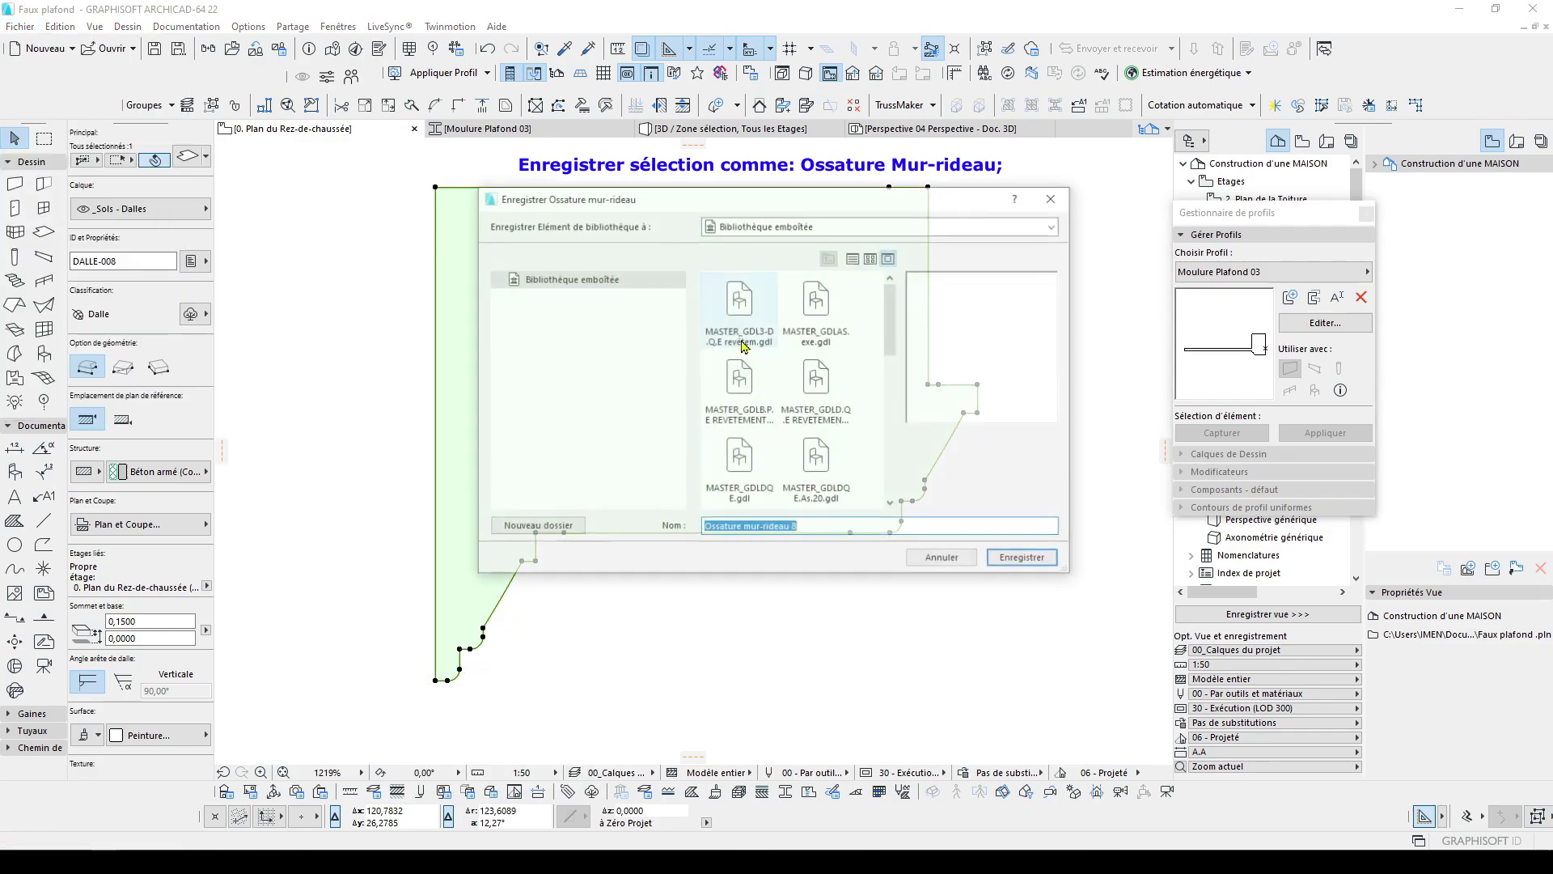
pyautogui.click(1026, 561)
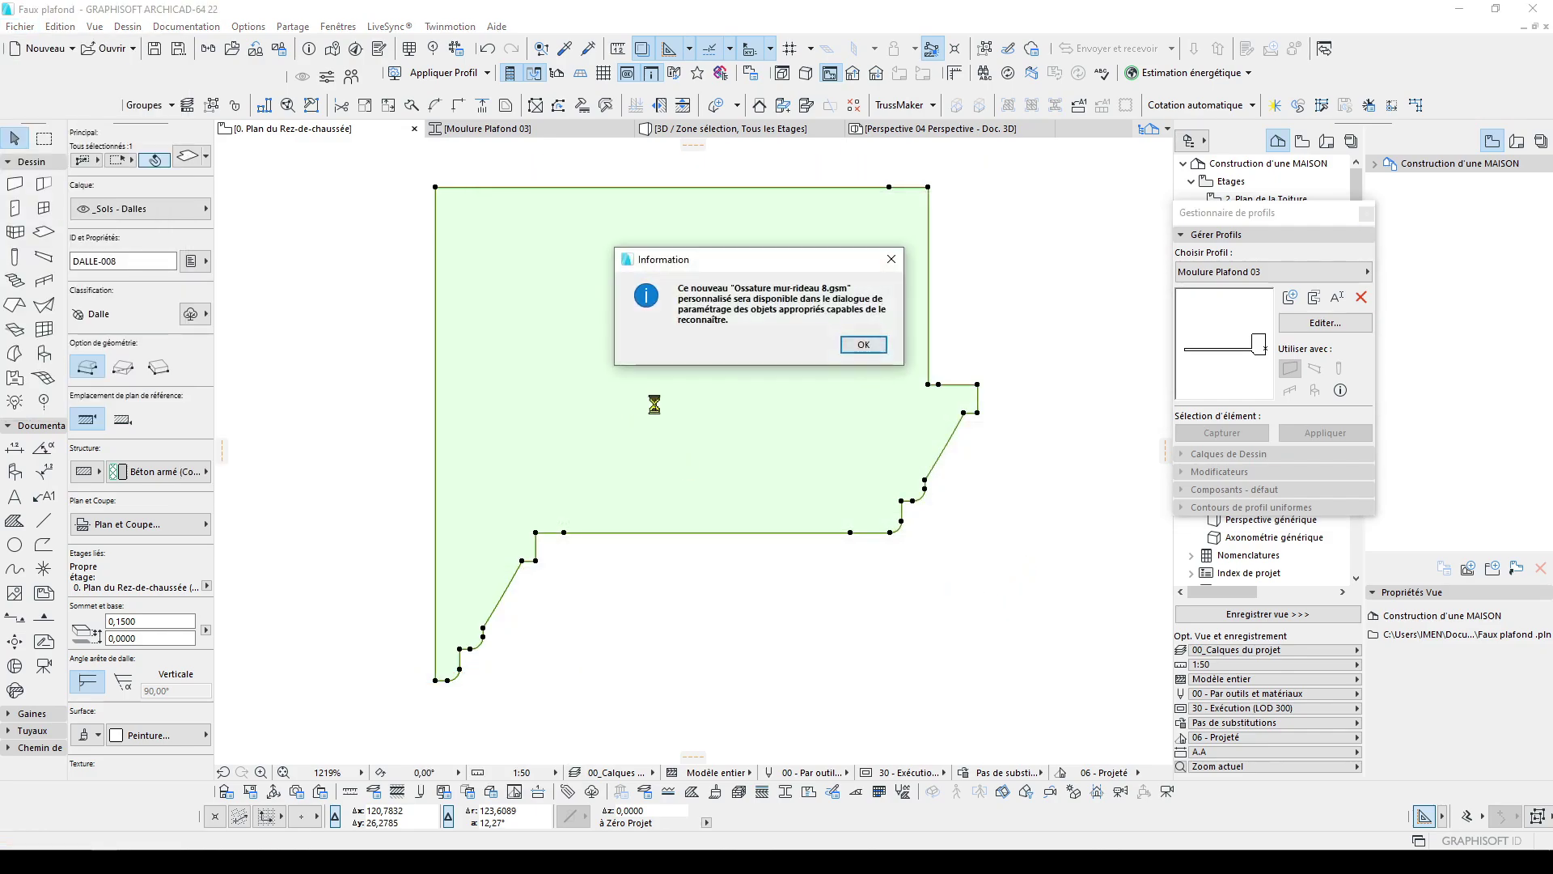
pyautogui.click(863, 345)
# Trace a horizontal curtain wall over the middle rectangle of the room, corner by corner, 3 m wide
pyautogui.scroll(-8, 677, 336)
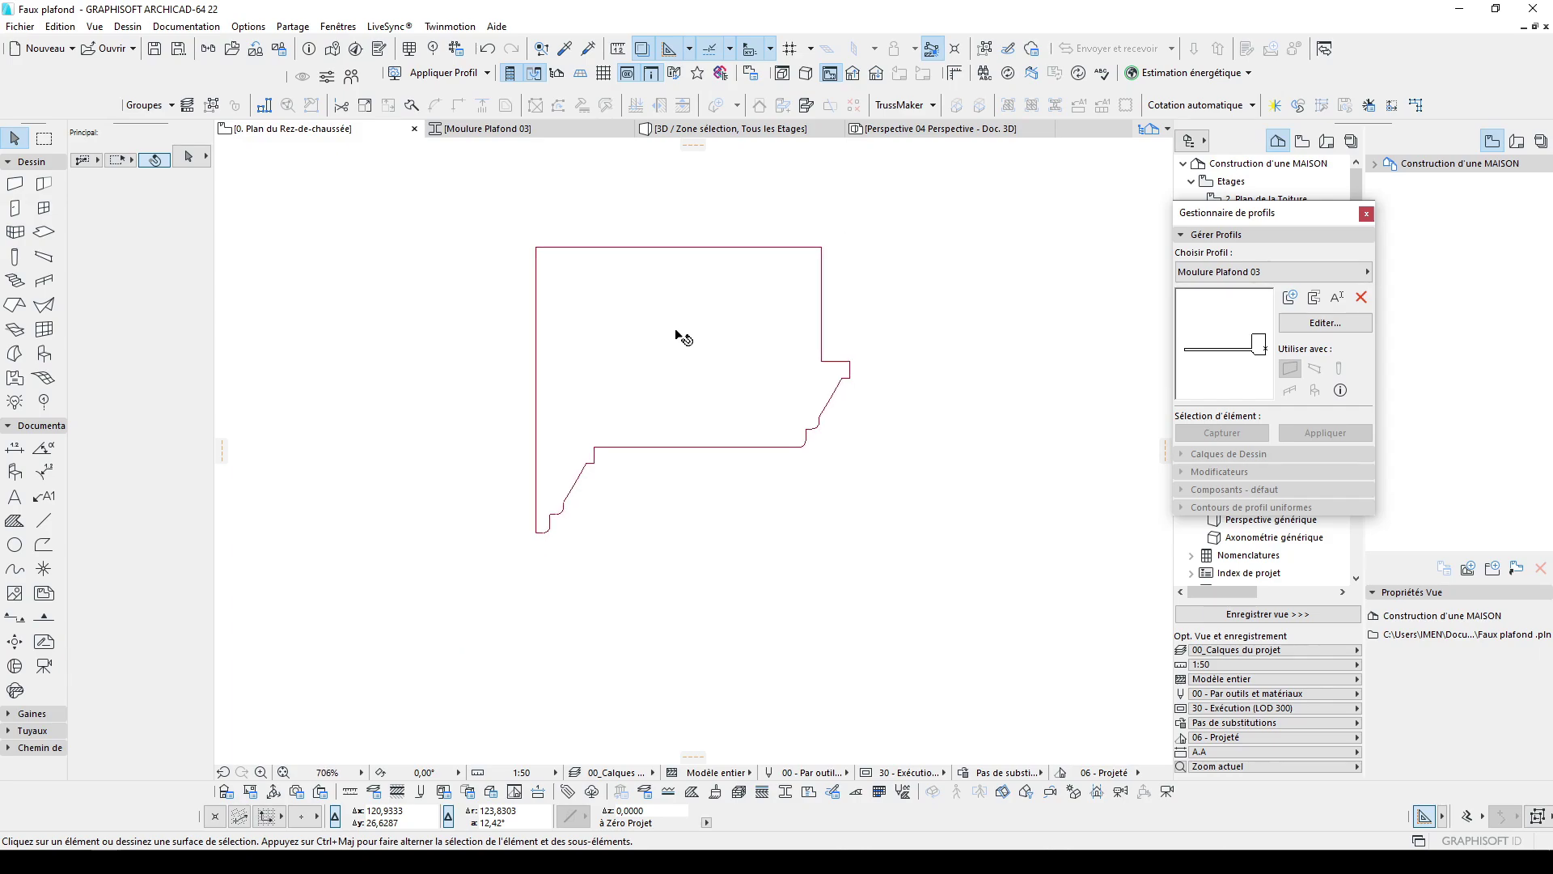
pyautogui.scroll(-5, 716, 501)
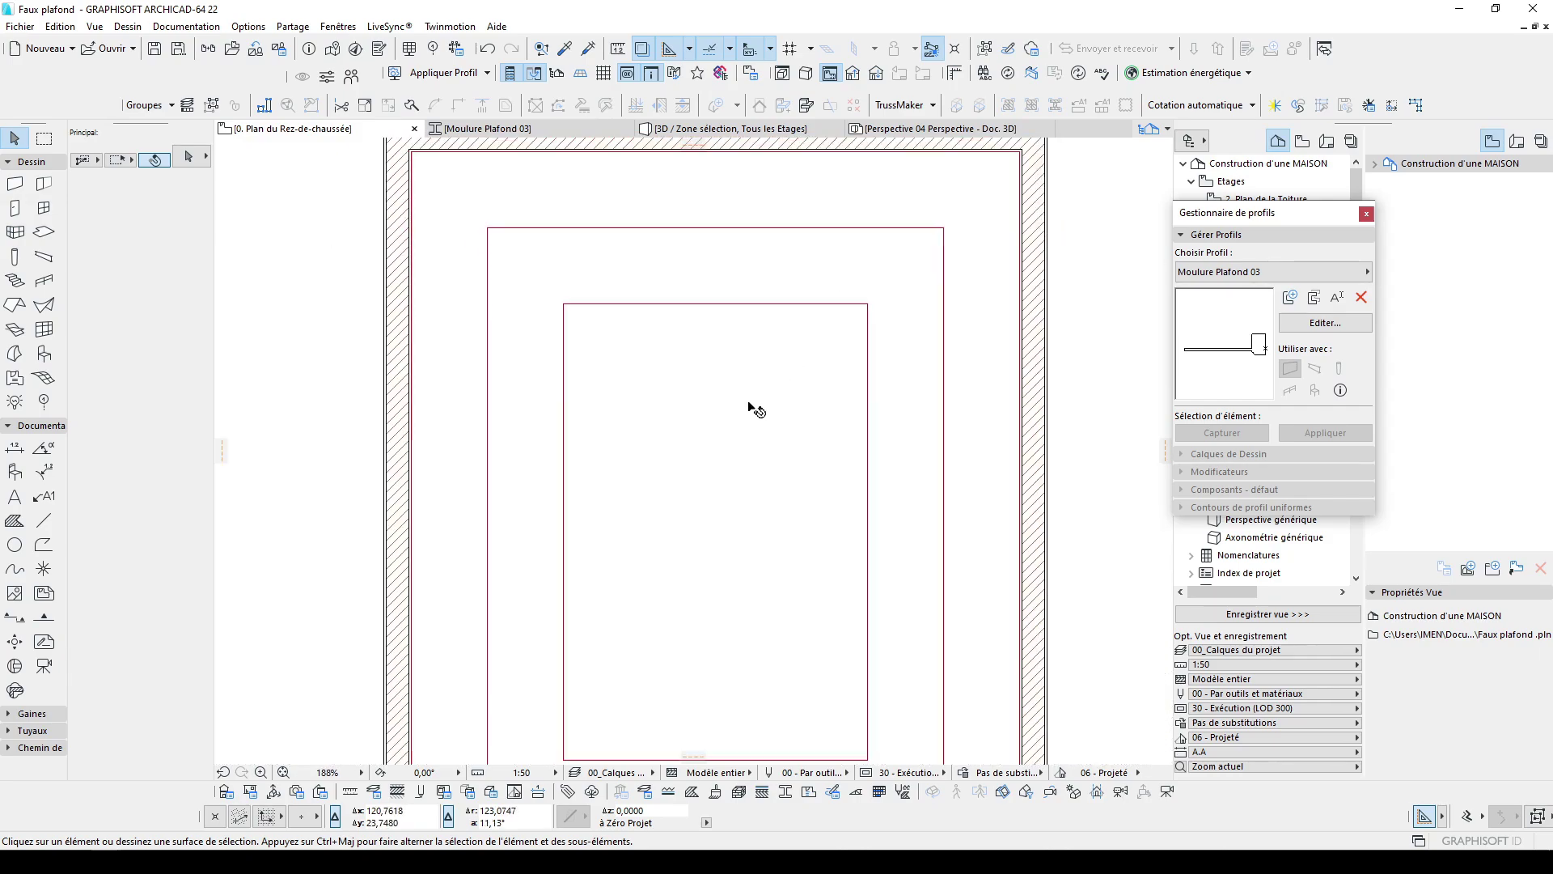
pyautogui.scroll(1, 751, 412)
pyautogui.moveTo(756, 486); pyautogui.dragTo(745, 441, button='middle')
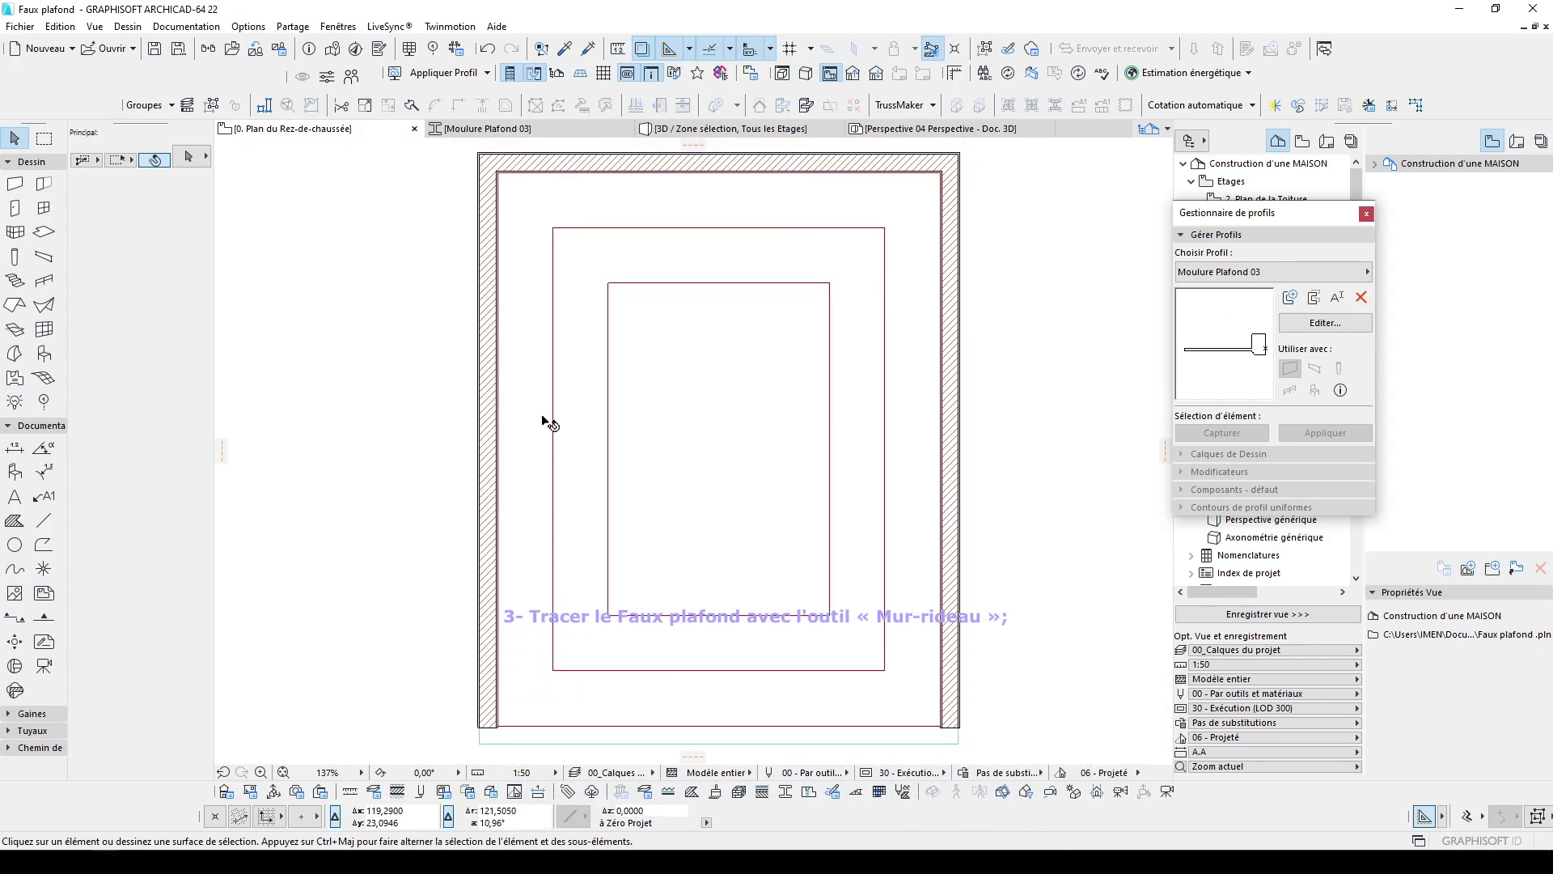
pyautogui.click(44, 330)
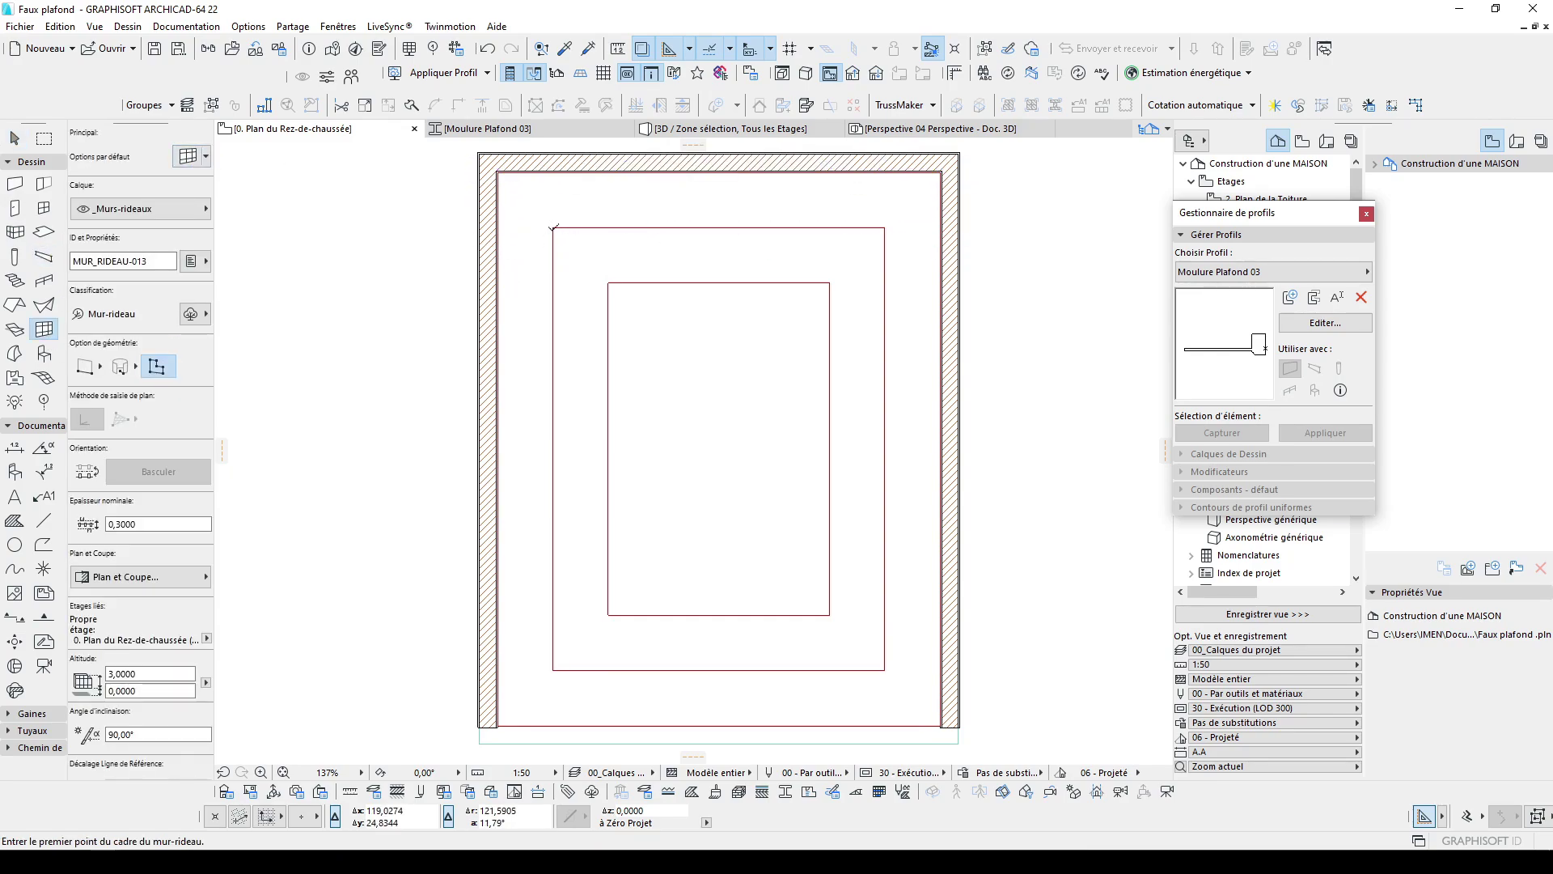
pyautogui.click(553, 228)
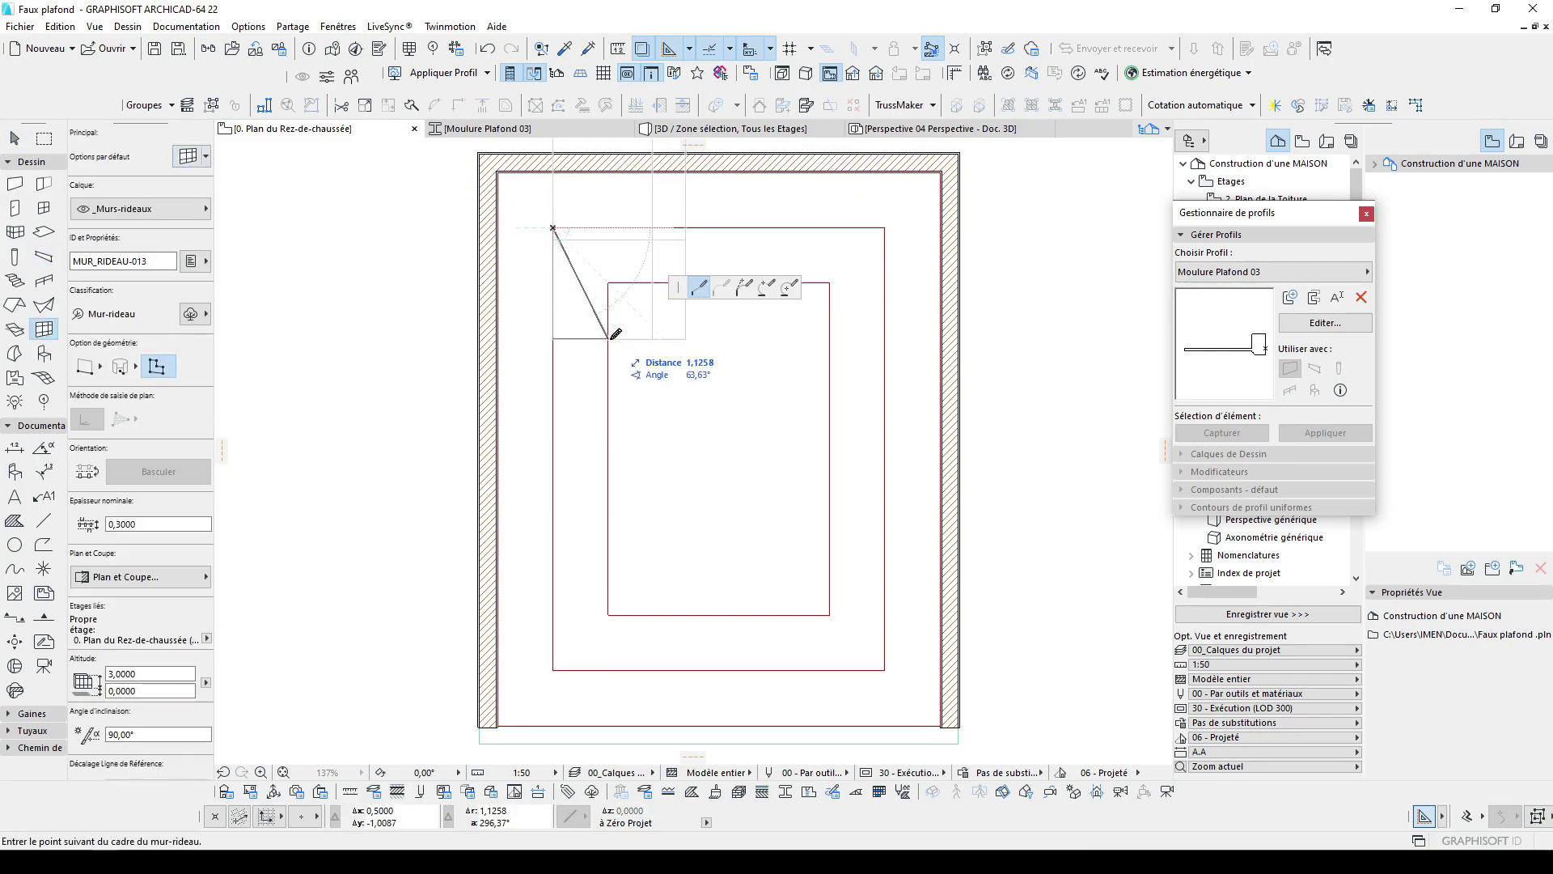
pyautogui.click(555, 670)
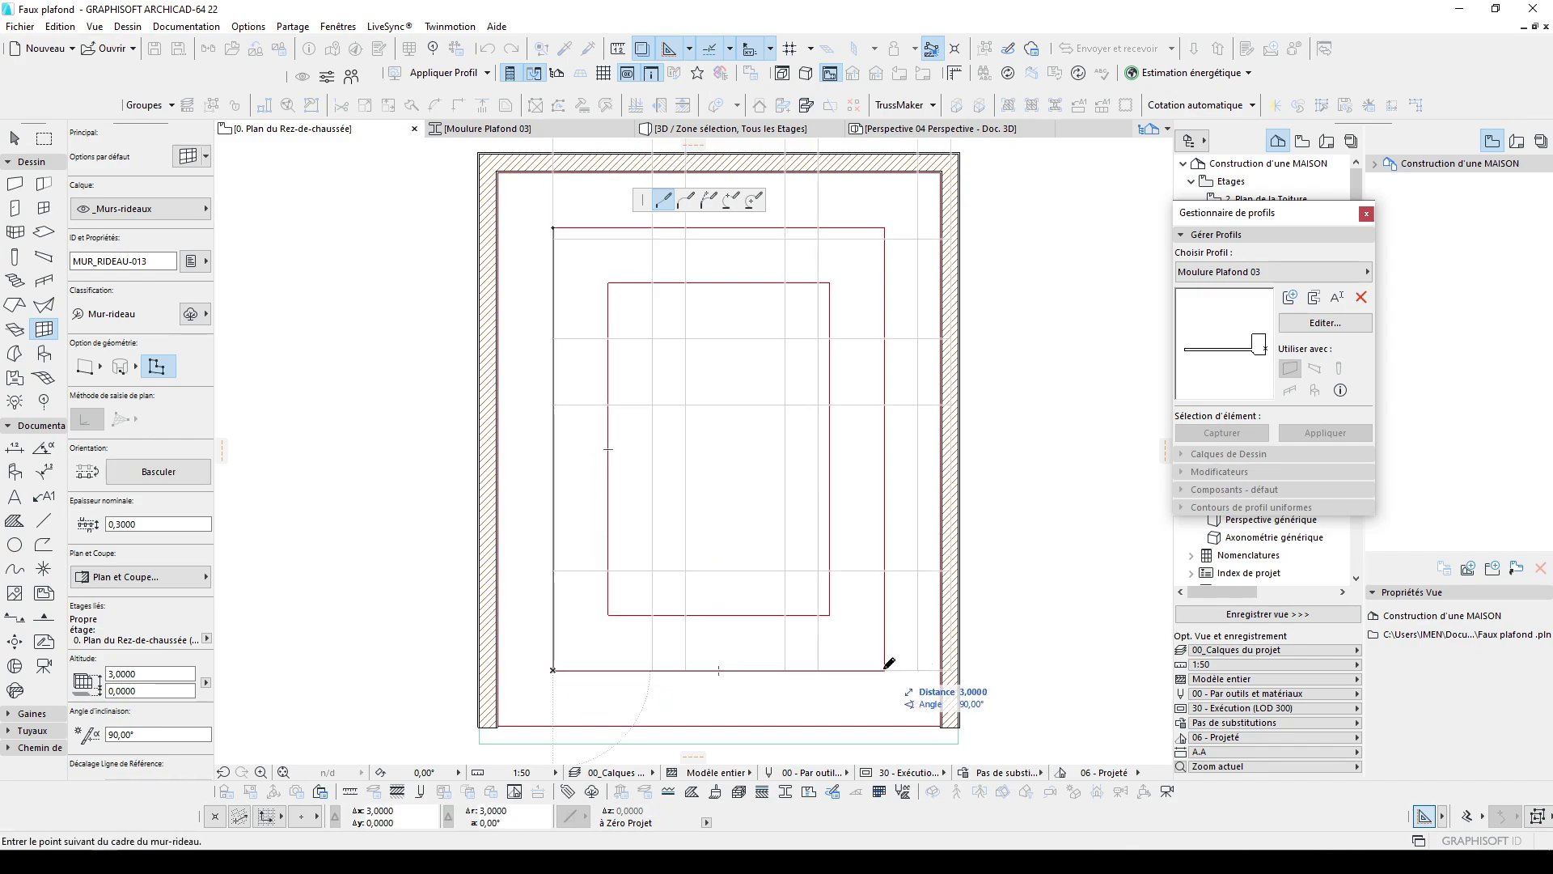
pyautogui.click(885, 669)
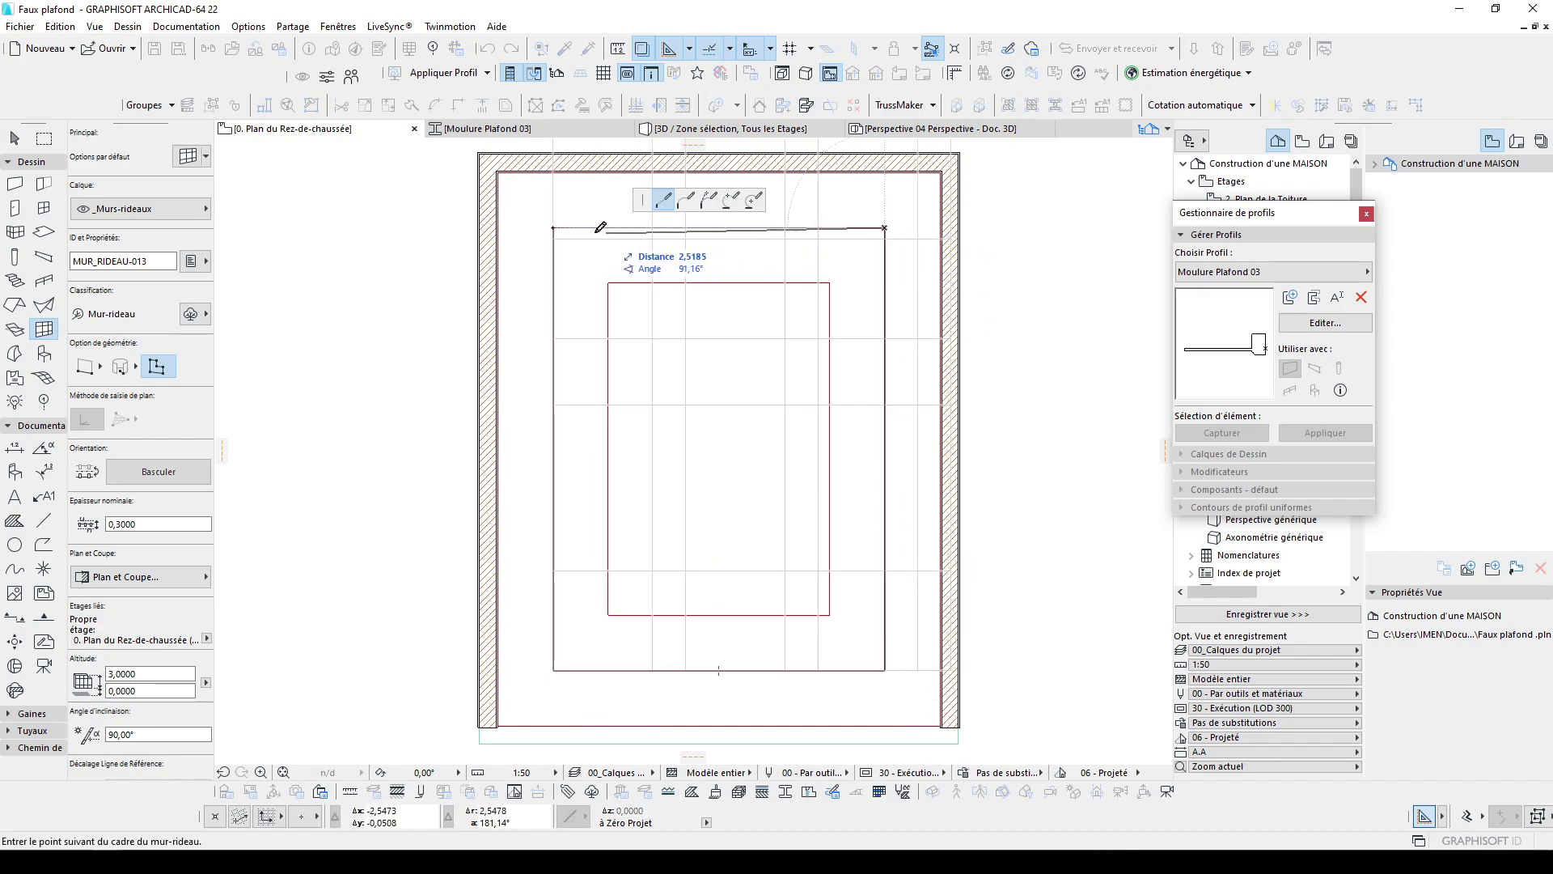
pyautogui.click(554, 227)
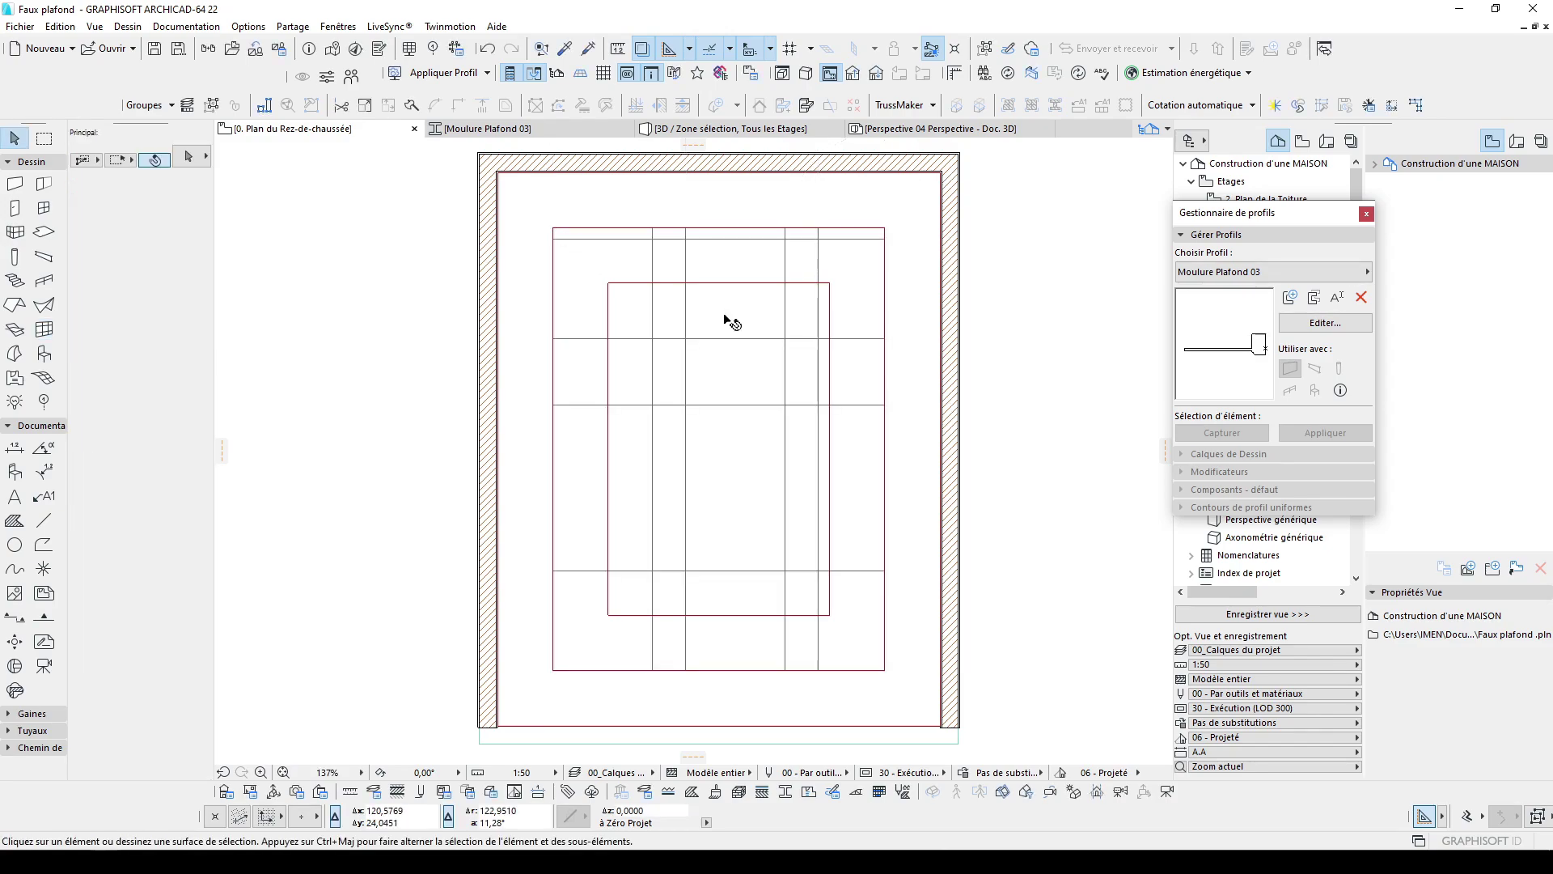
# Open the settings of the traced curtain wall and set its elevation above the home storey to 2,7 m
pyautogui.doubleClick(715, 393)
pyautogui.click(545, 217)
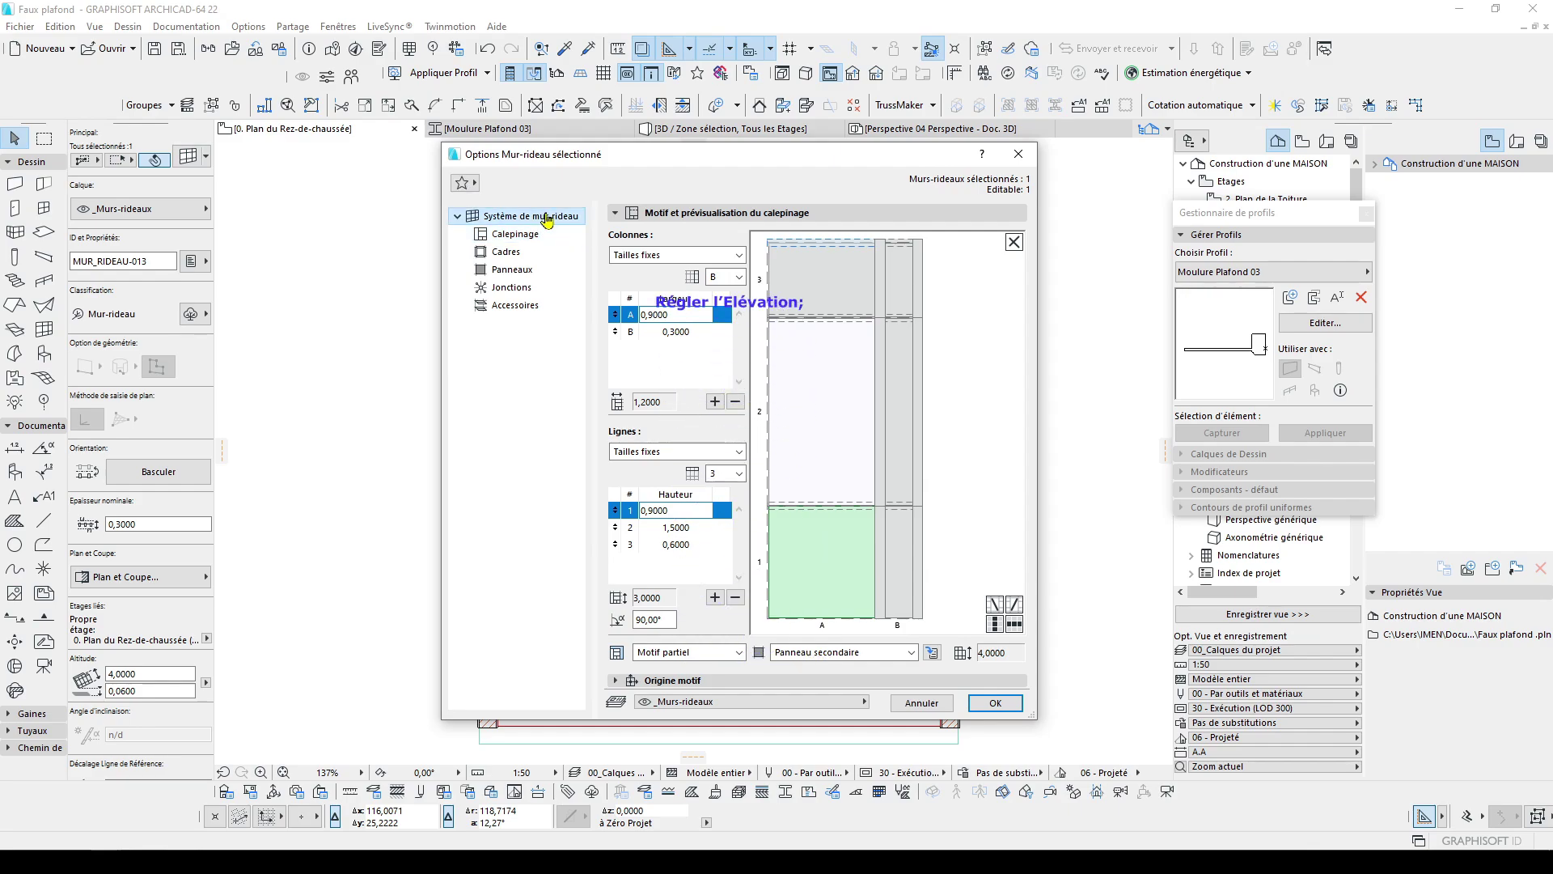
pyautogui.click(658, 285)
pyautogui.write('2,')
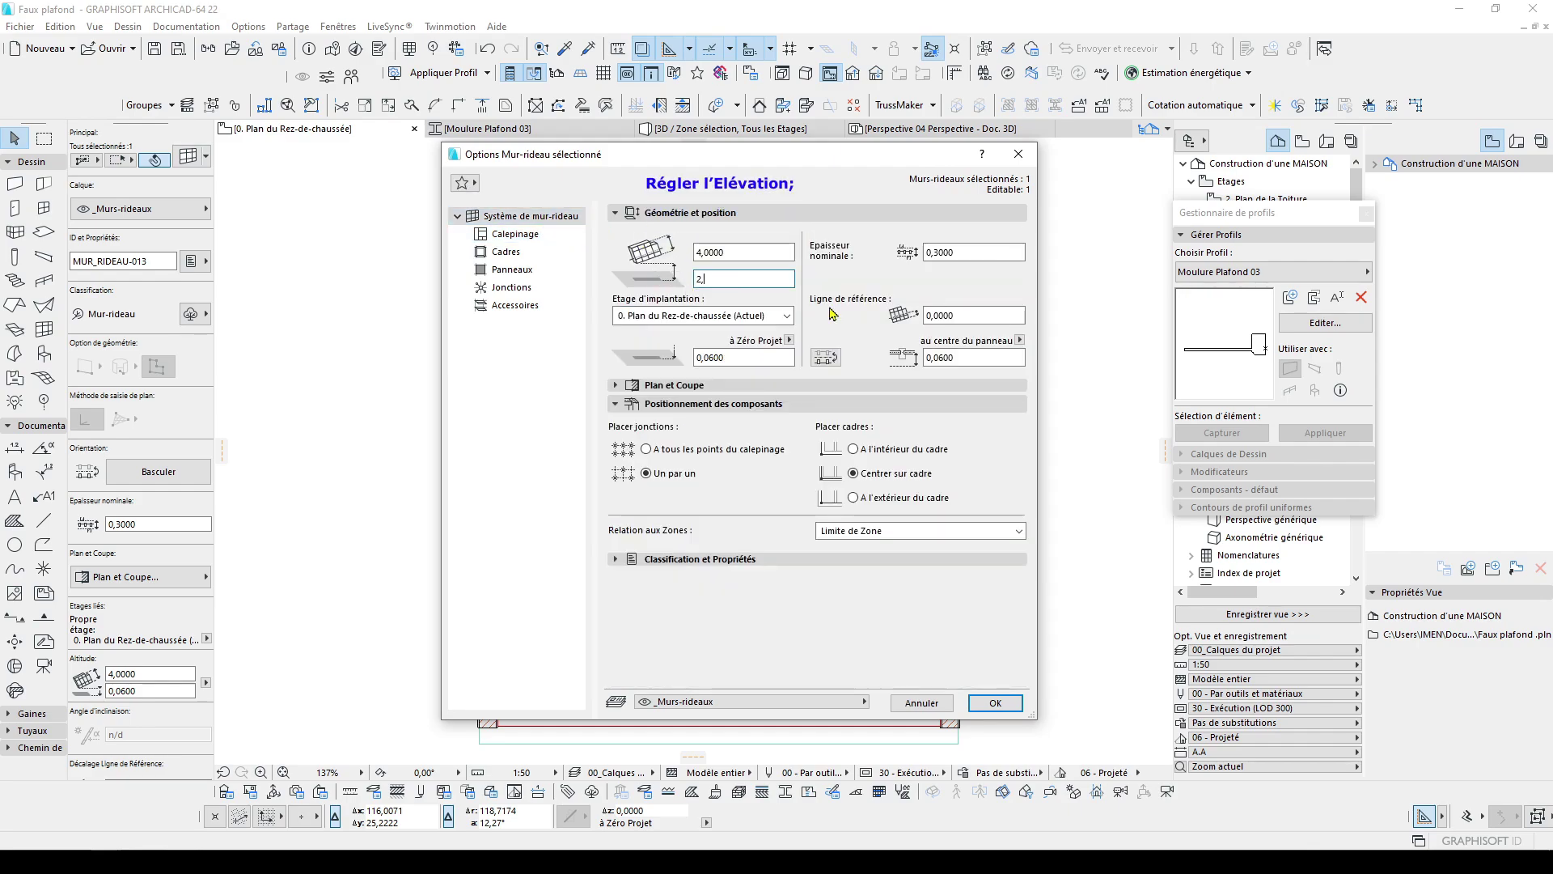
pyautogui.write('7')
# Show the curtain wall on its home storey only (Etage d'implantation seulement), with plan display kept at Projeté avec partie supérieure
pyautogui.click(922, 386)
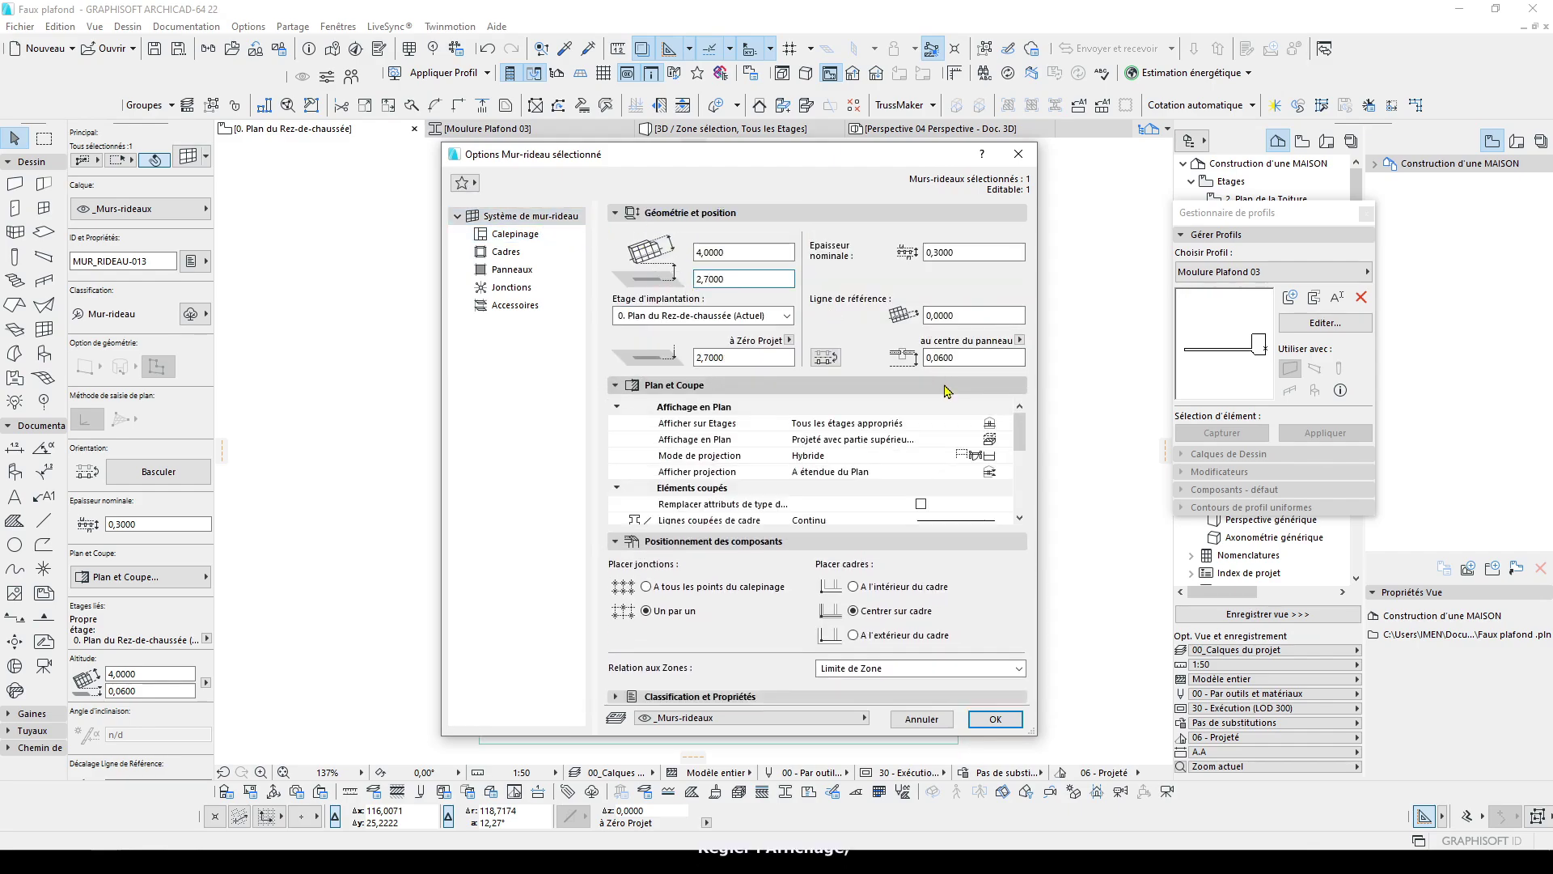
pyautogui.click(1004, 422)
pyautogui.click(1051, 419)
pyautogui.click(1004, 439)
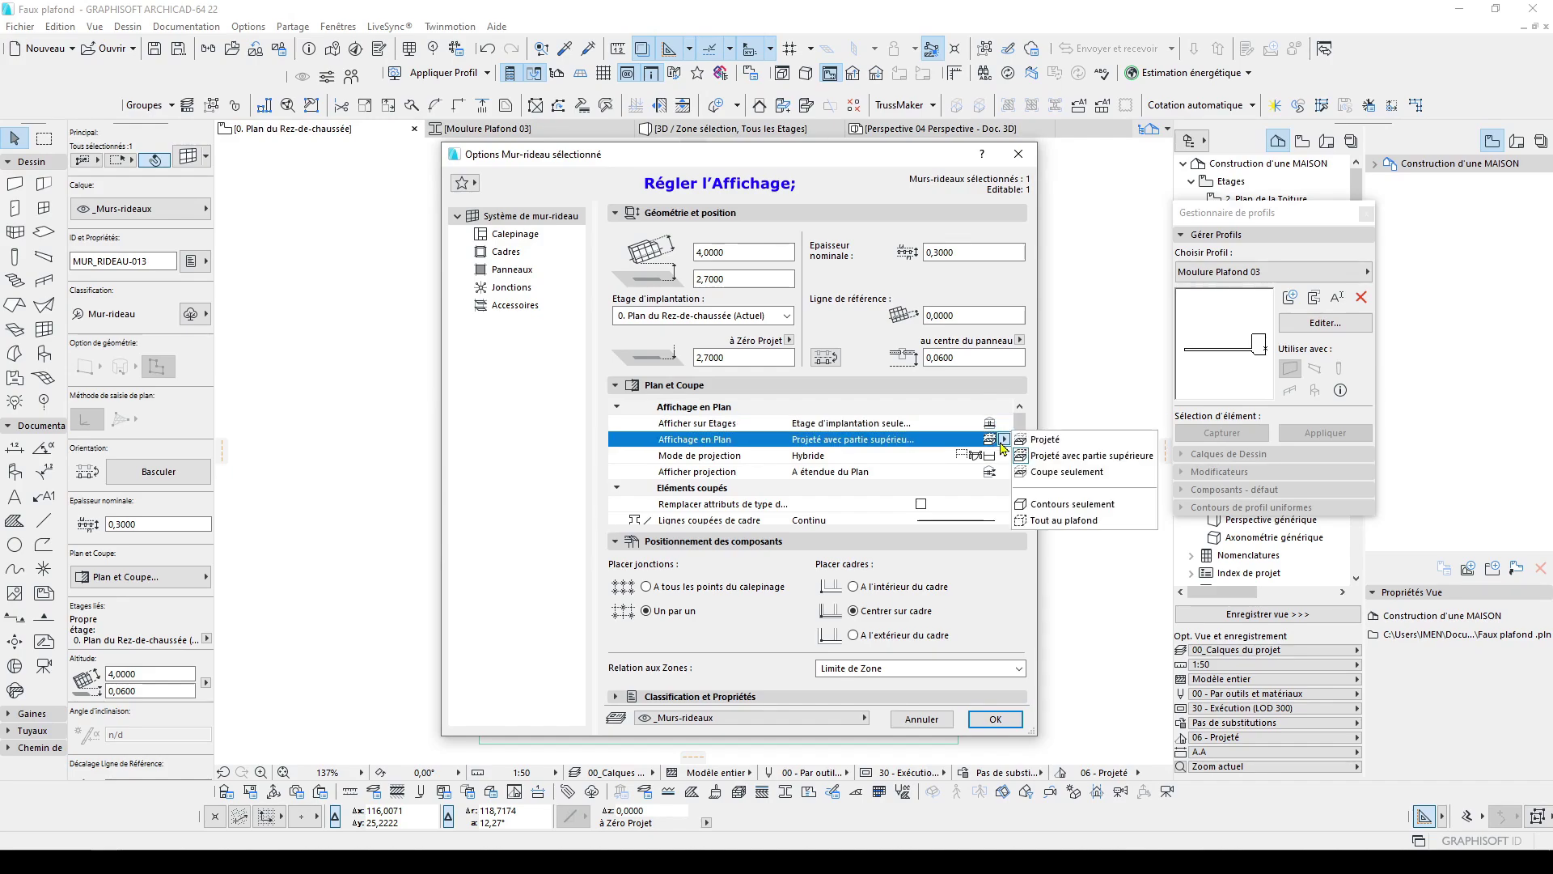
pyautogui.click(1004, 455)
# Set the upper, cut and uncut components to Projeté, and place the frames A l'extérieur du cadre
pyautogui.click(1003, 456)
pyautogui.click(1003, 456)
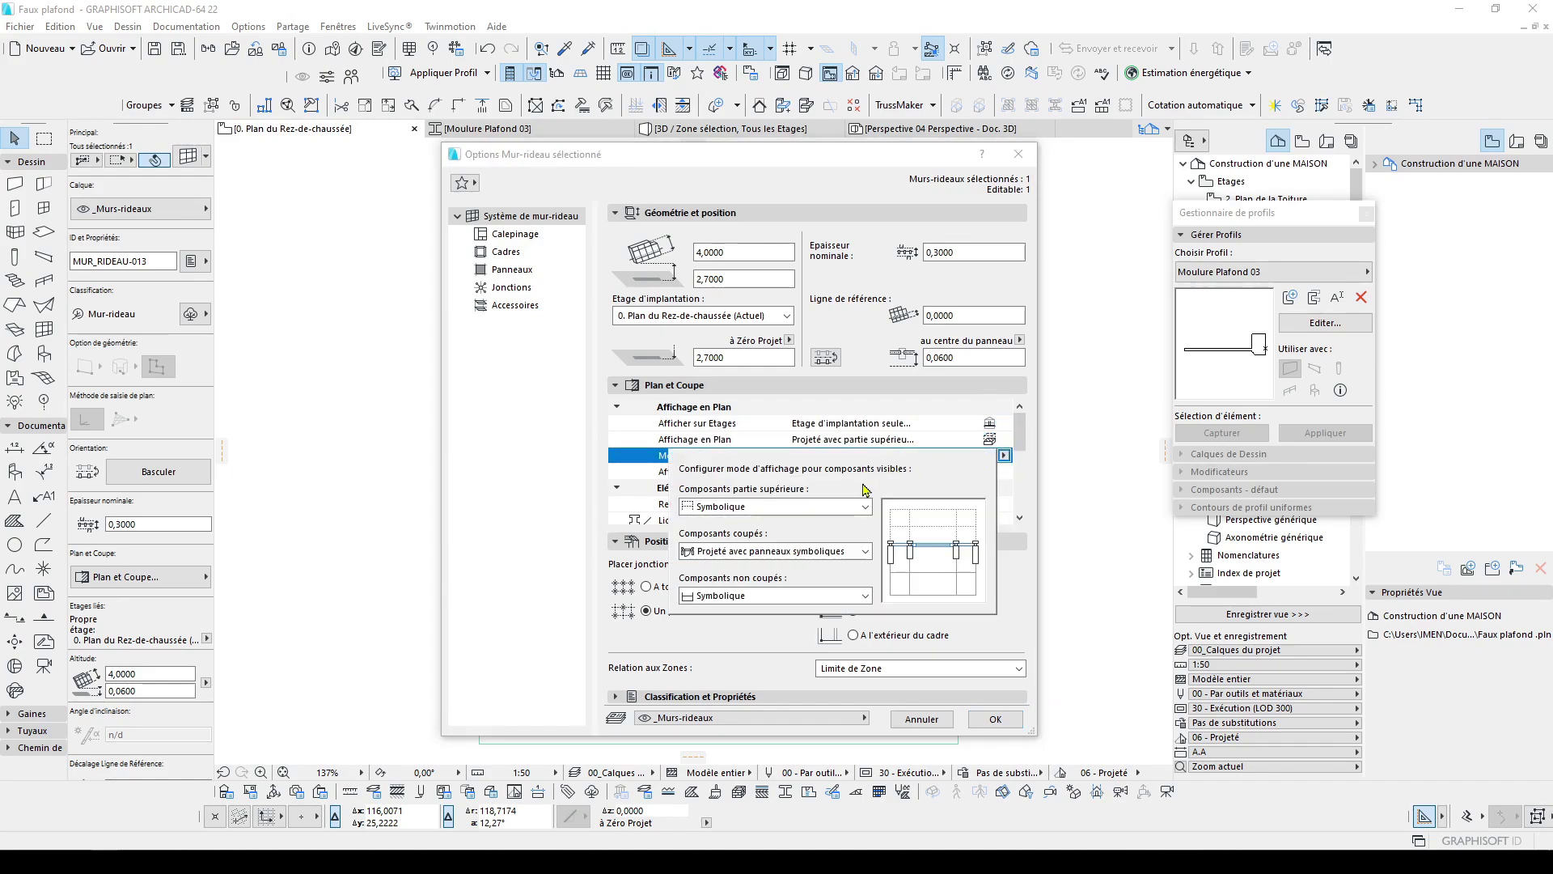
pyautogui.click(829, 506)
pyautogui.click(776, 535)
pyautogui.click(809, 551)
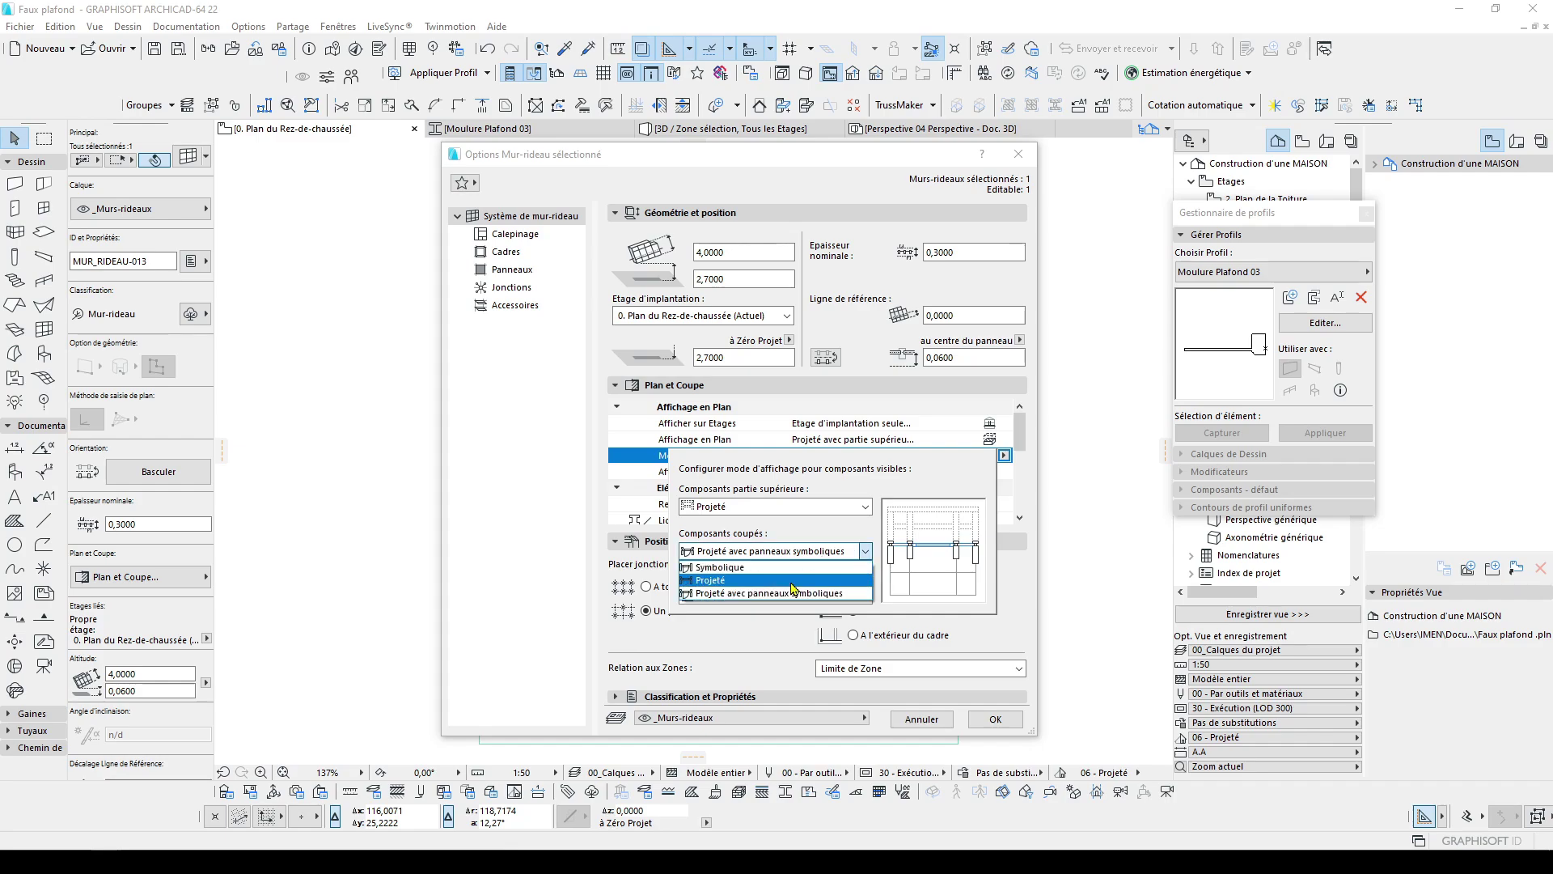
pyautogui.click(794, 588)
pyautogui.click(798, 595)
pyautogui.click(777, 621)
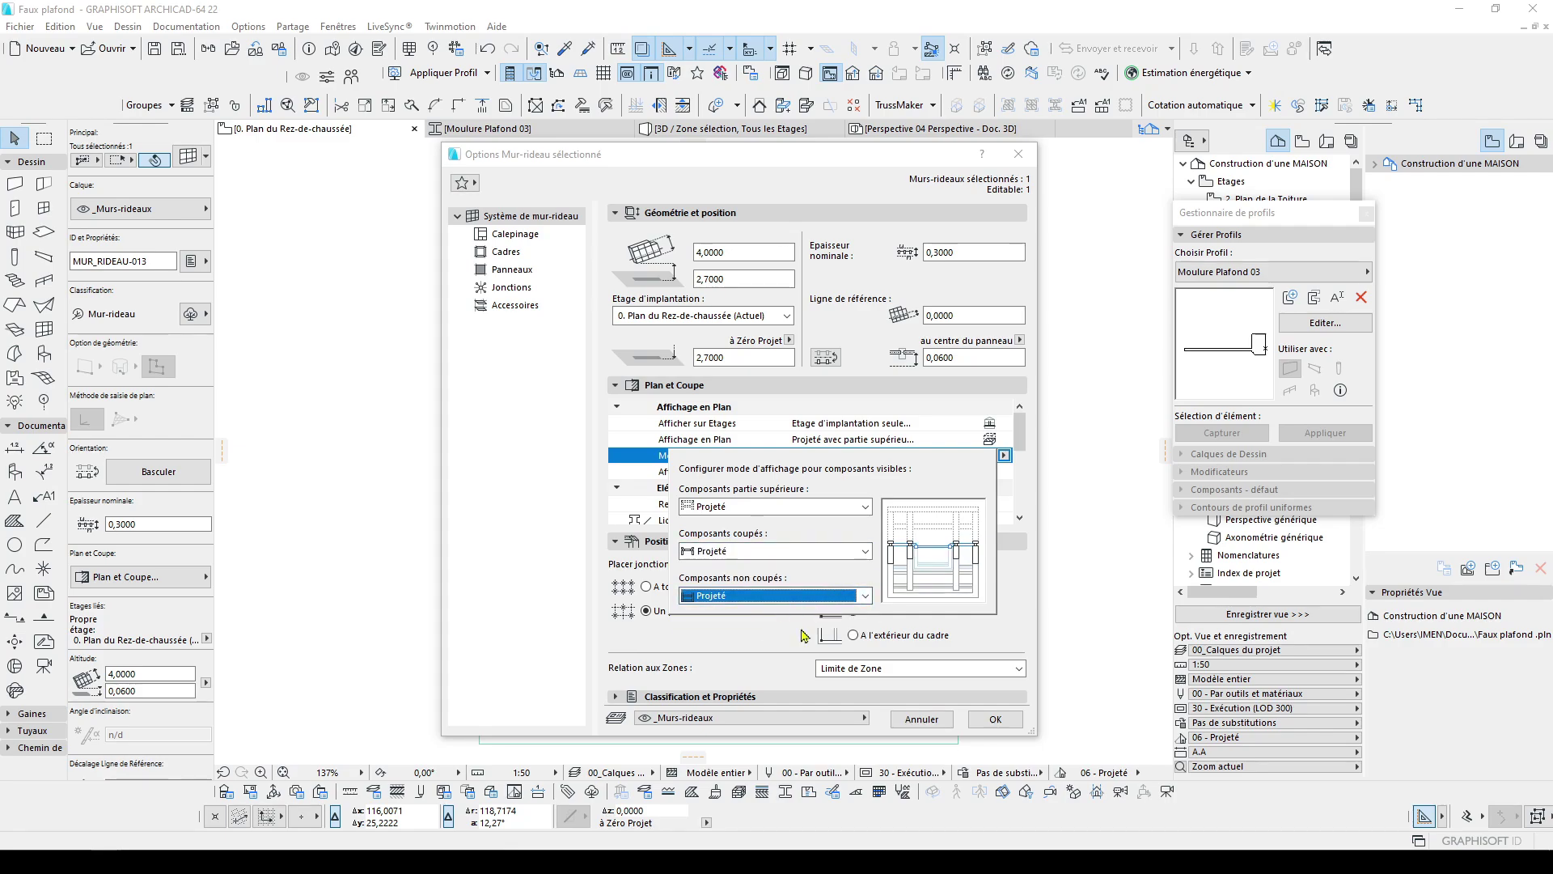
pyautogui.click(803, 635)
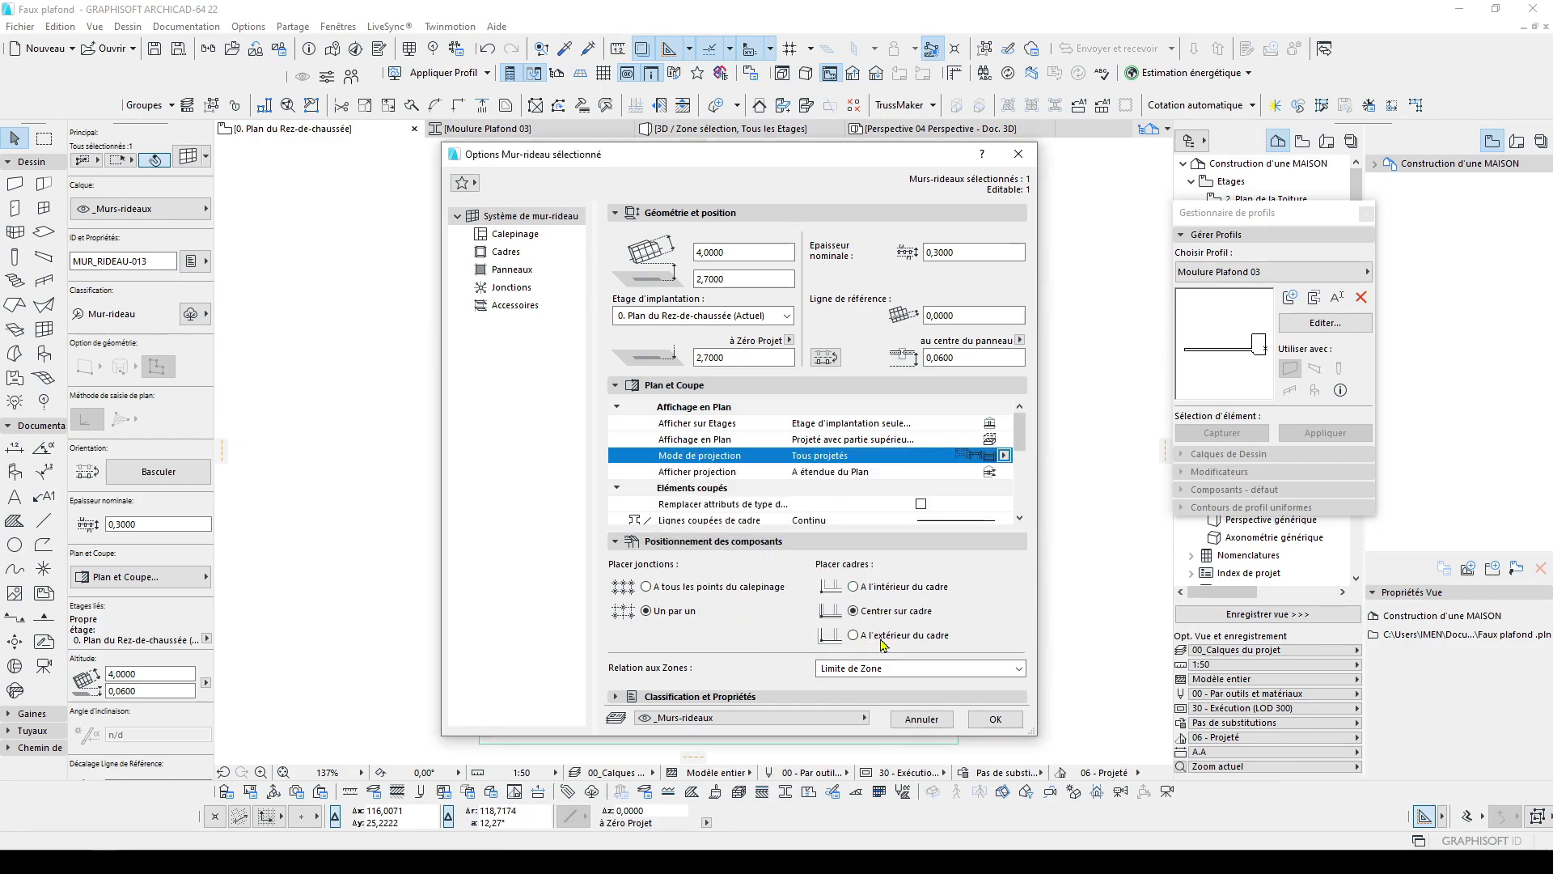
pyautogui.click(854, 636)
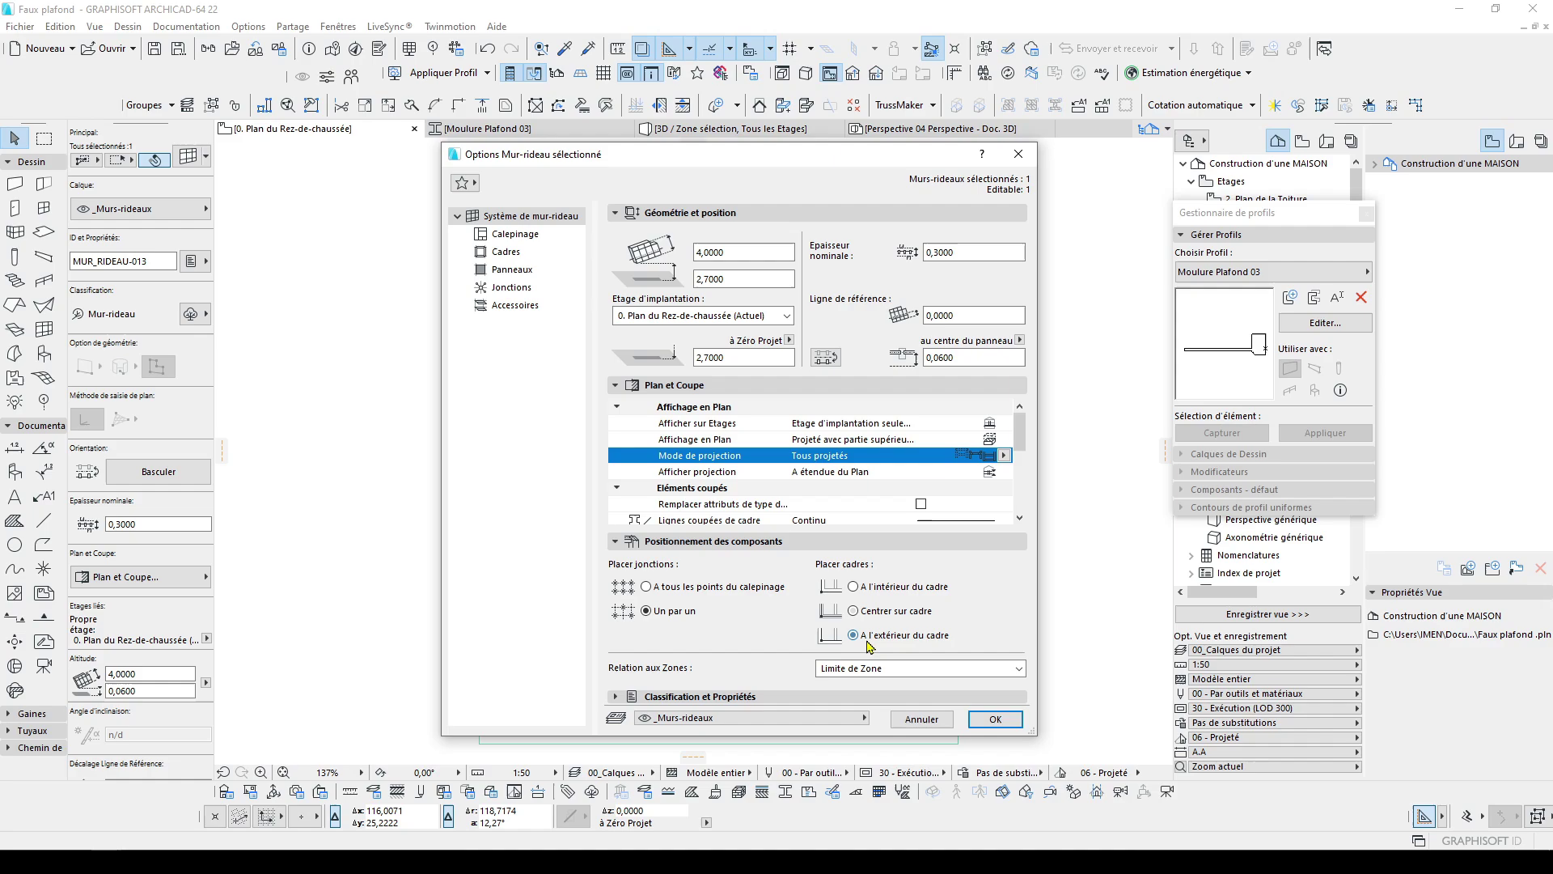
# Set the scheme's column widths to 0,5 m for column A and 0,25 m for column B
pyautogui.click(515, 234)
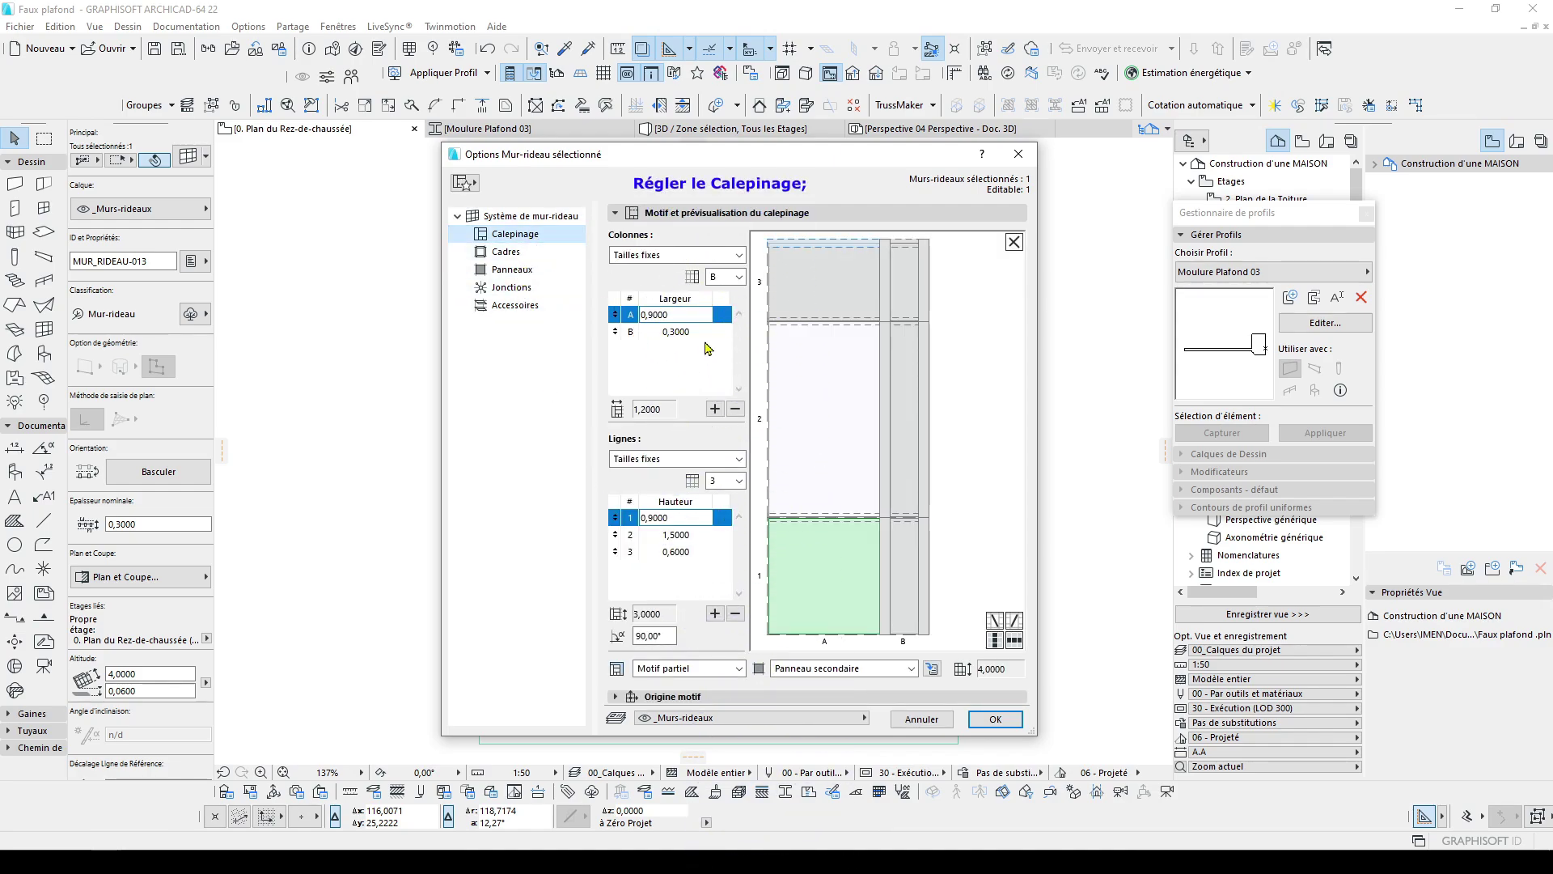
pyautogui.write('0,5')
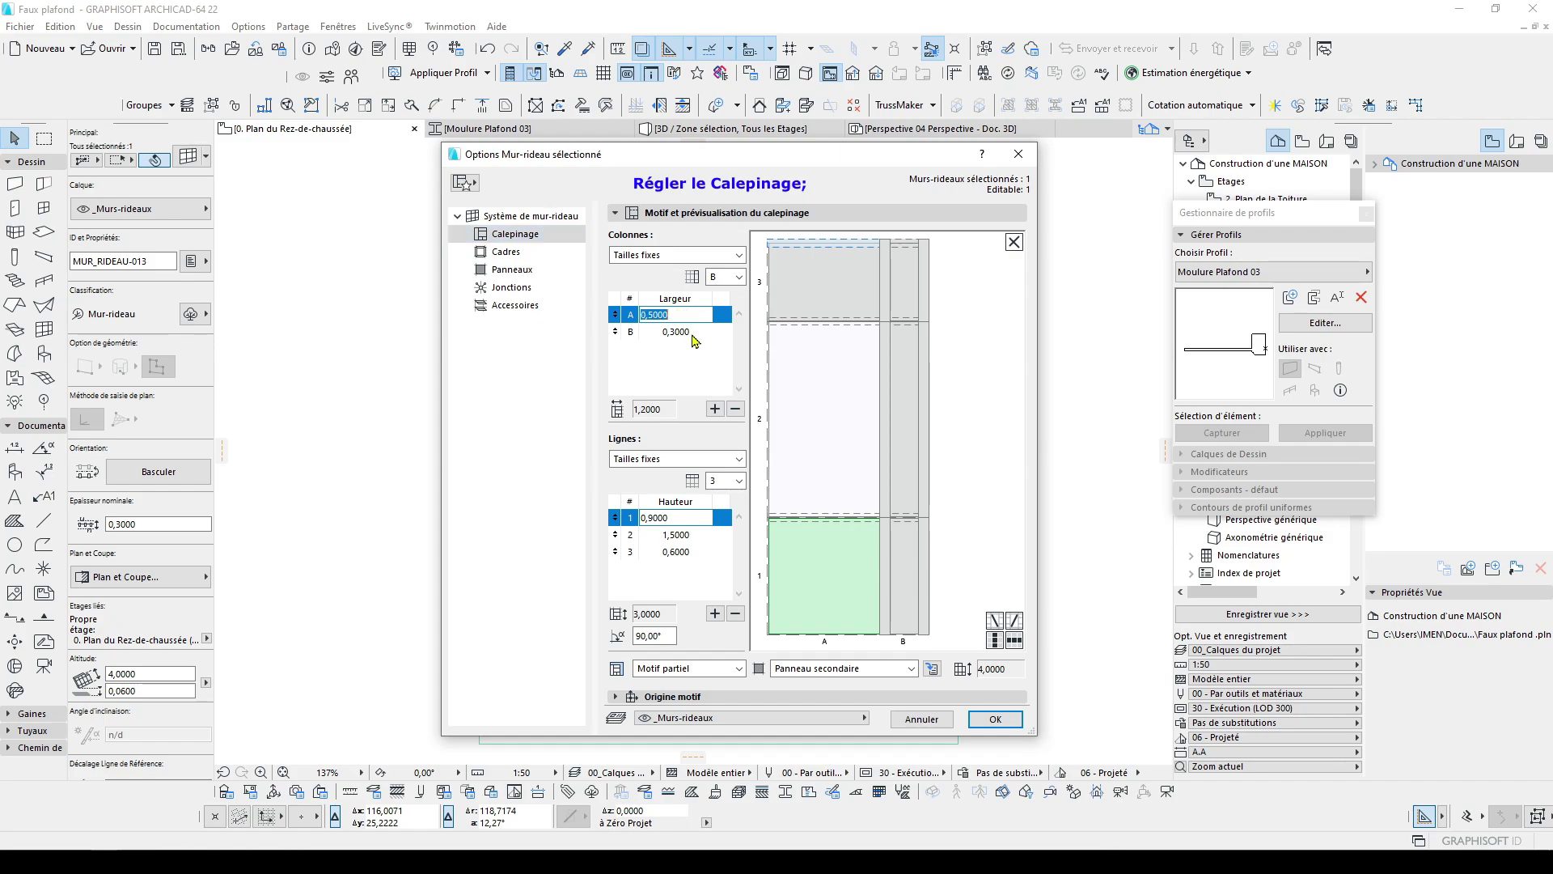
pyautogui.click(618, 332)
pyautogui.write('0,25')
pyautogui.press('Return')
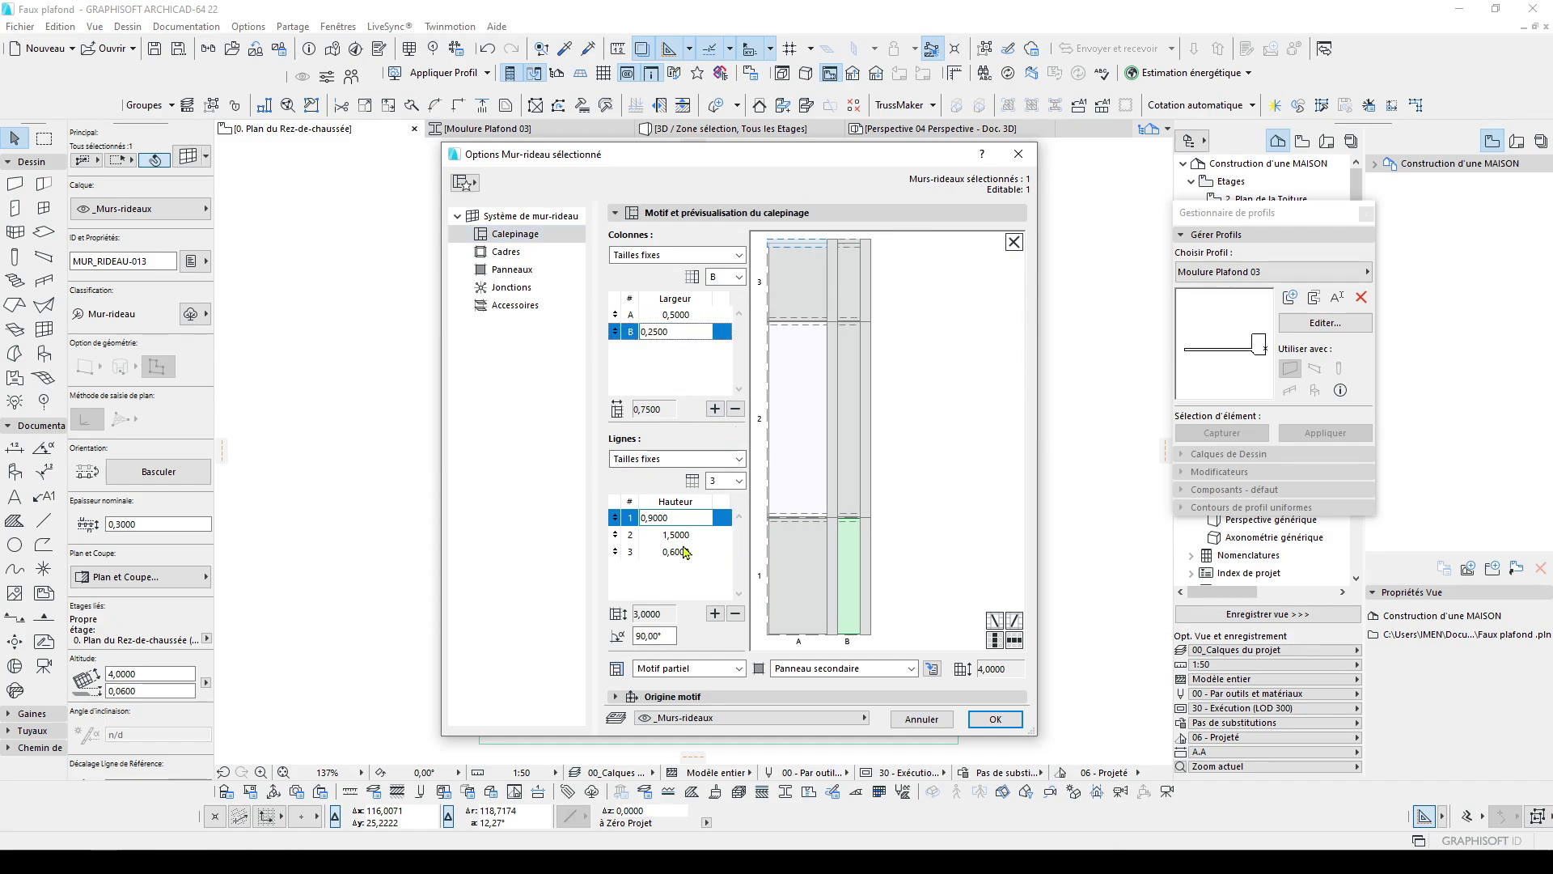
# Set the scheme's row heights to 0,5 m for row 1 and 0,25 m for rows 2 and 3
pyautogui.click(627, 518)
pyautogui.write('0,5')
pyautogui.press('Return')
pyautogui.write(',25')
pyautogui.click(689, 556)
pyautogui.write(',25')
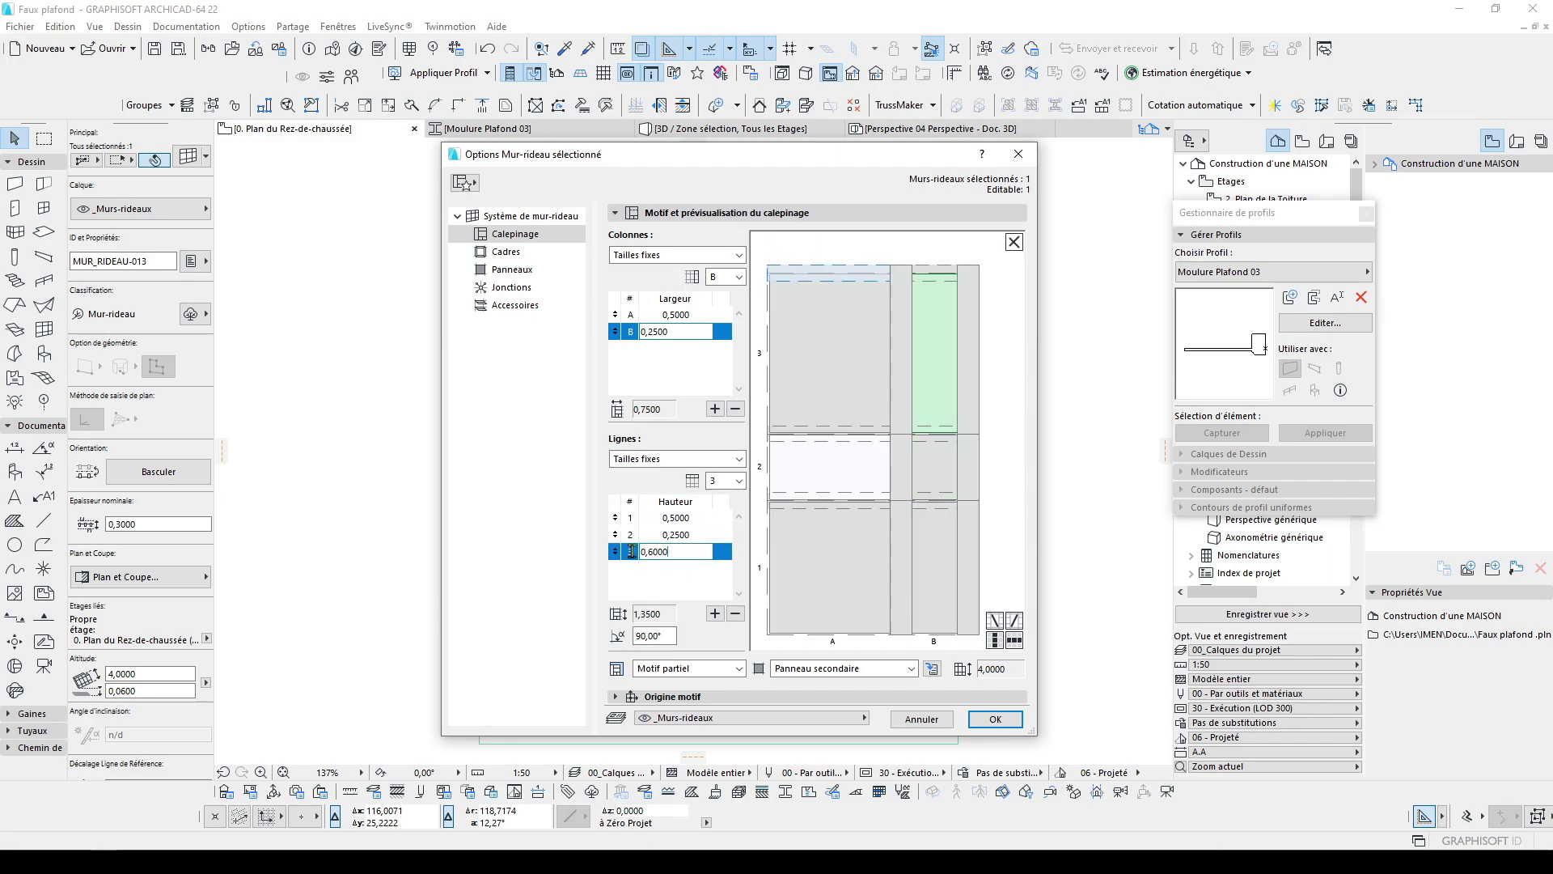
pyautogui.click(703, 532)
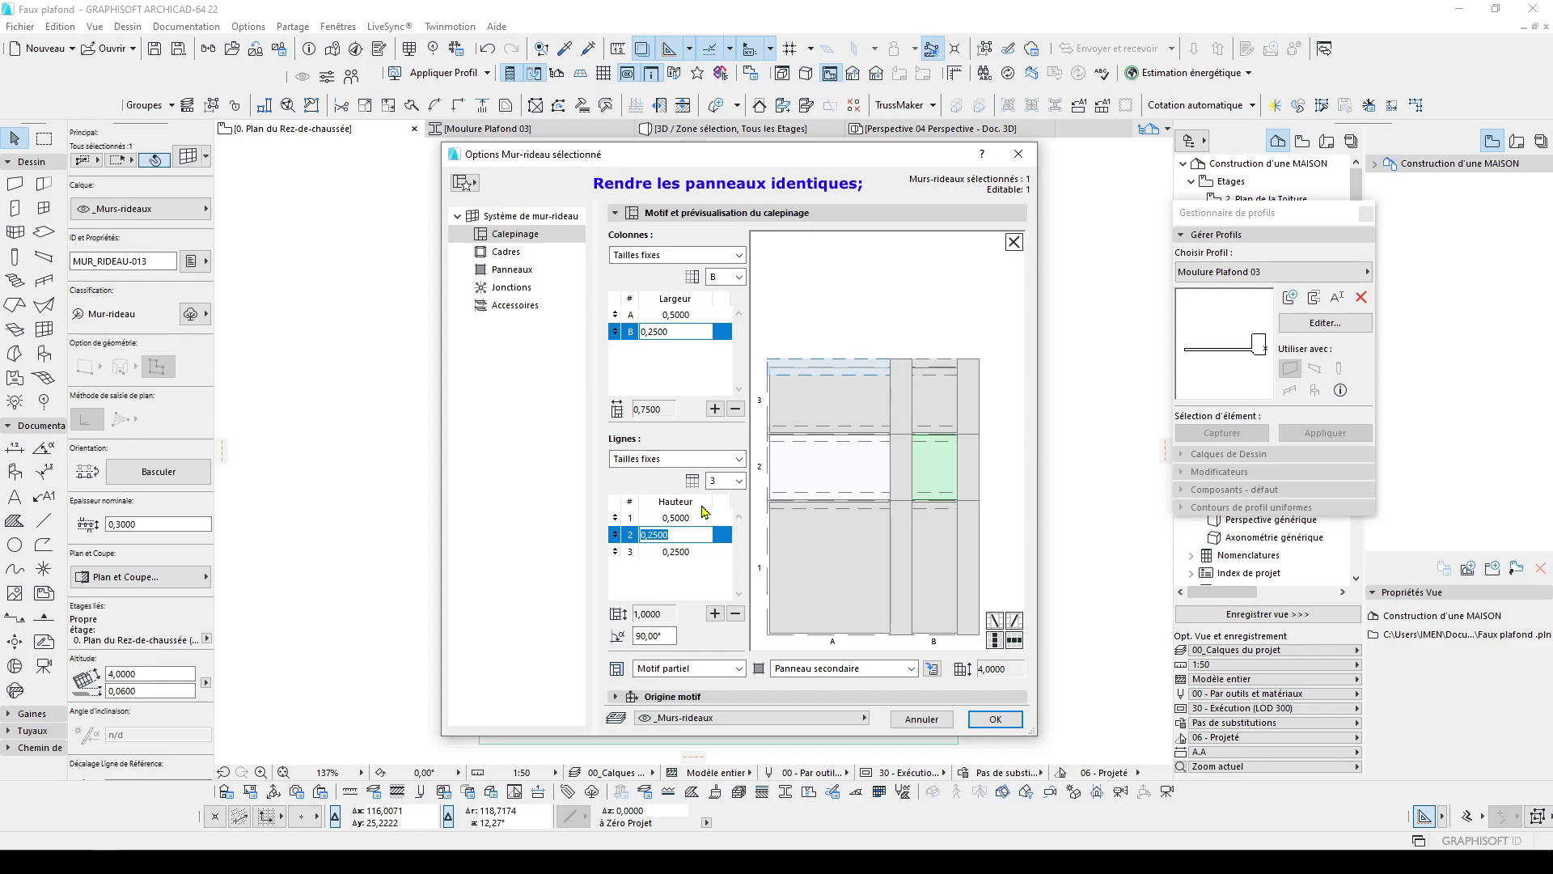
# Change the panel in column A, row 2 to Panneau secondaire so that all panels match
pyautogui.click(829, 476)
pyautogui.click(857, 673)
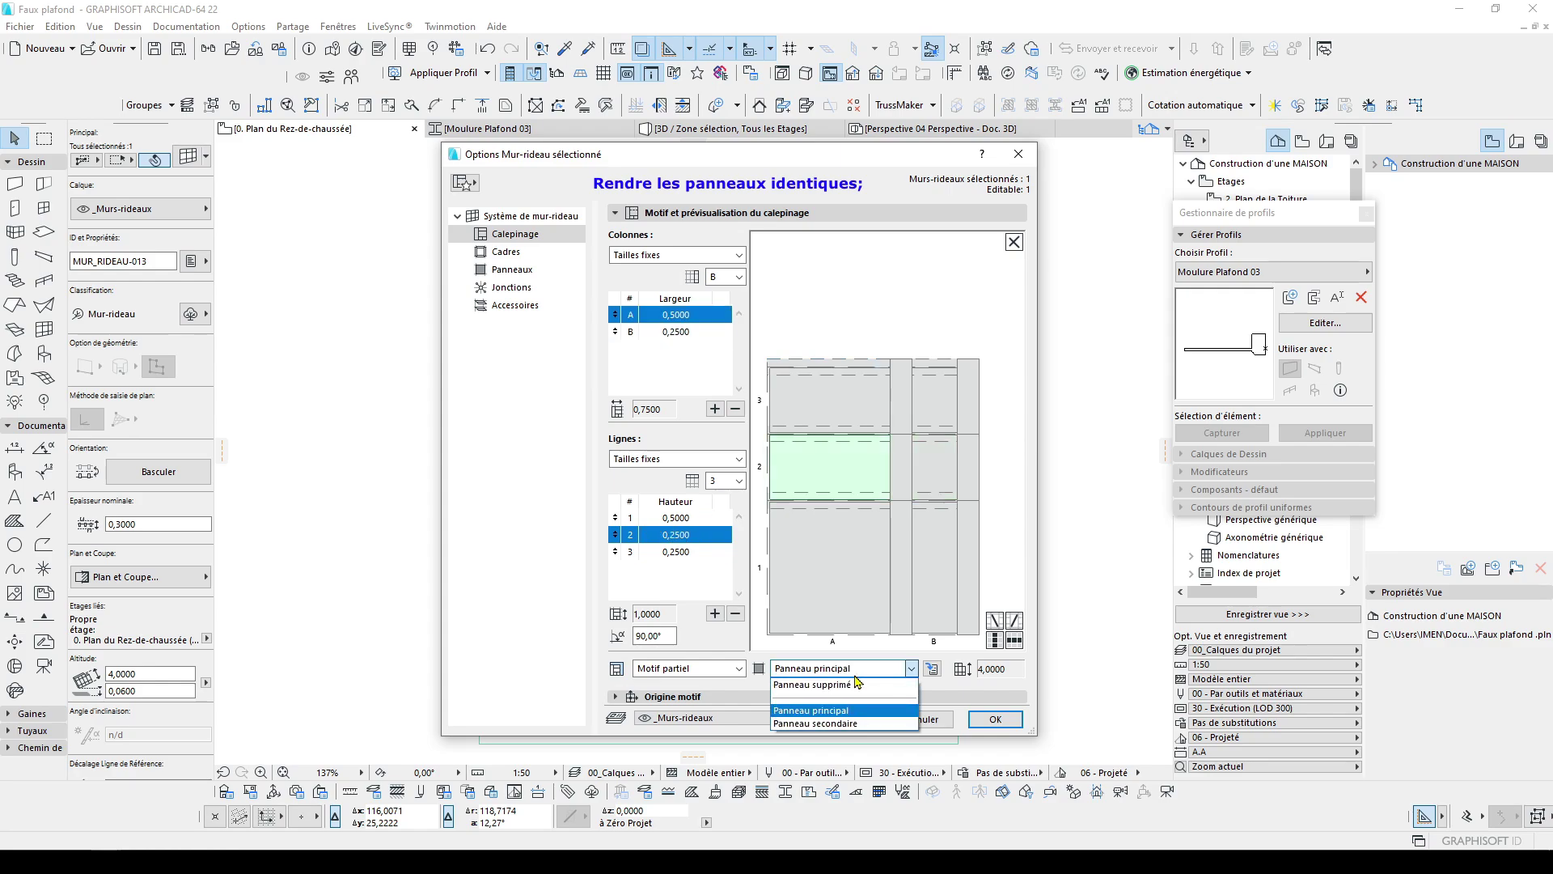
pyautogui.click(861, 721)
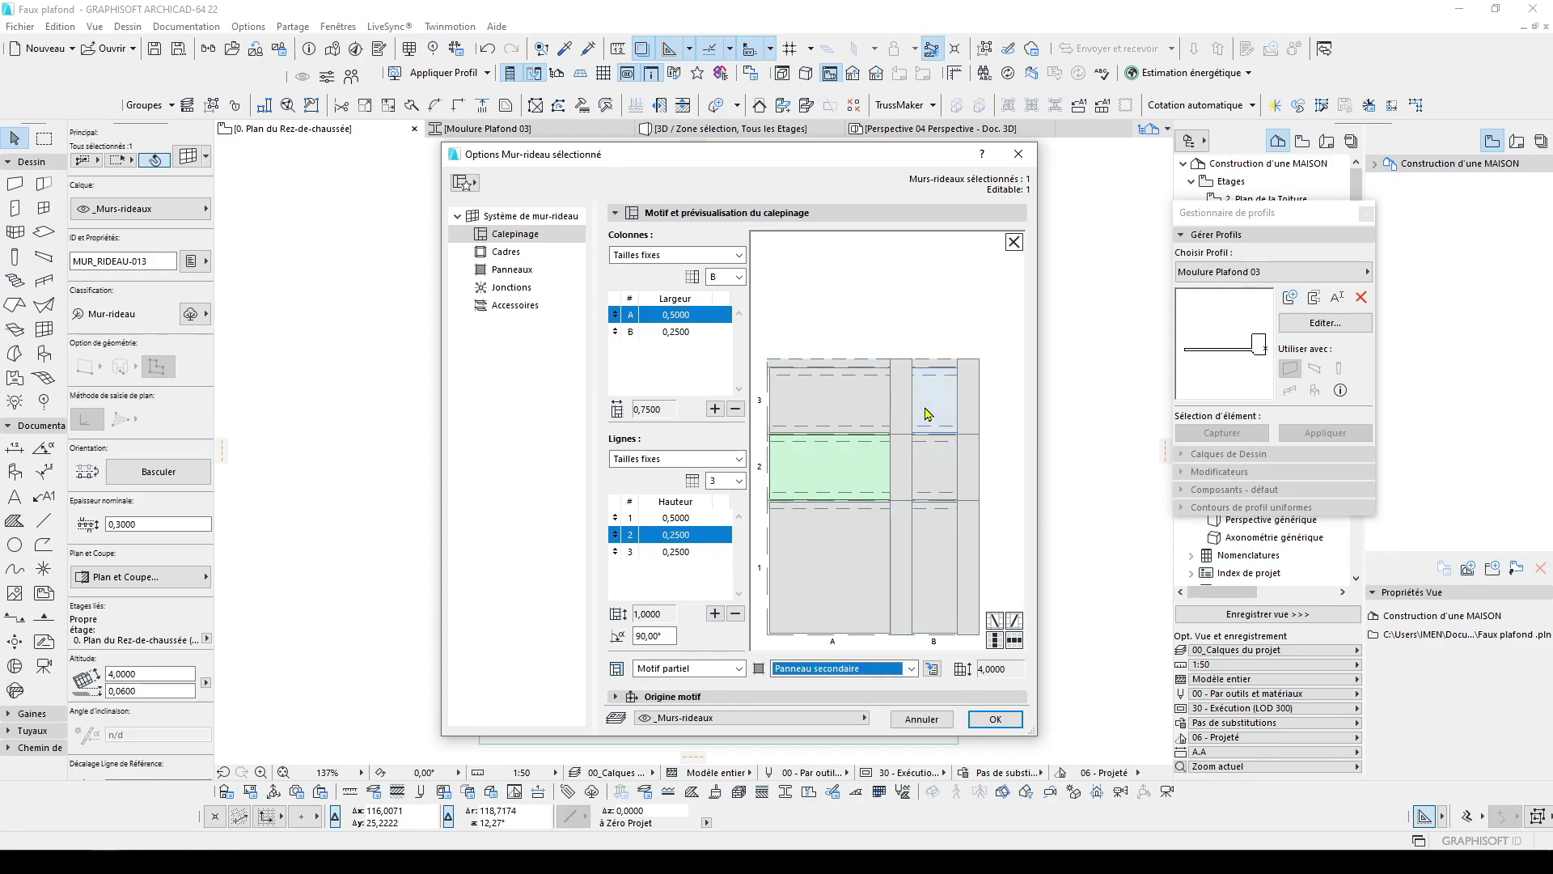
# Change the three horizontal frames across column A to Division in the scheme pattern
pyautogui.click(862, 433)
pyautogui.click(856, 369)
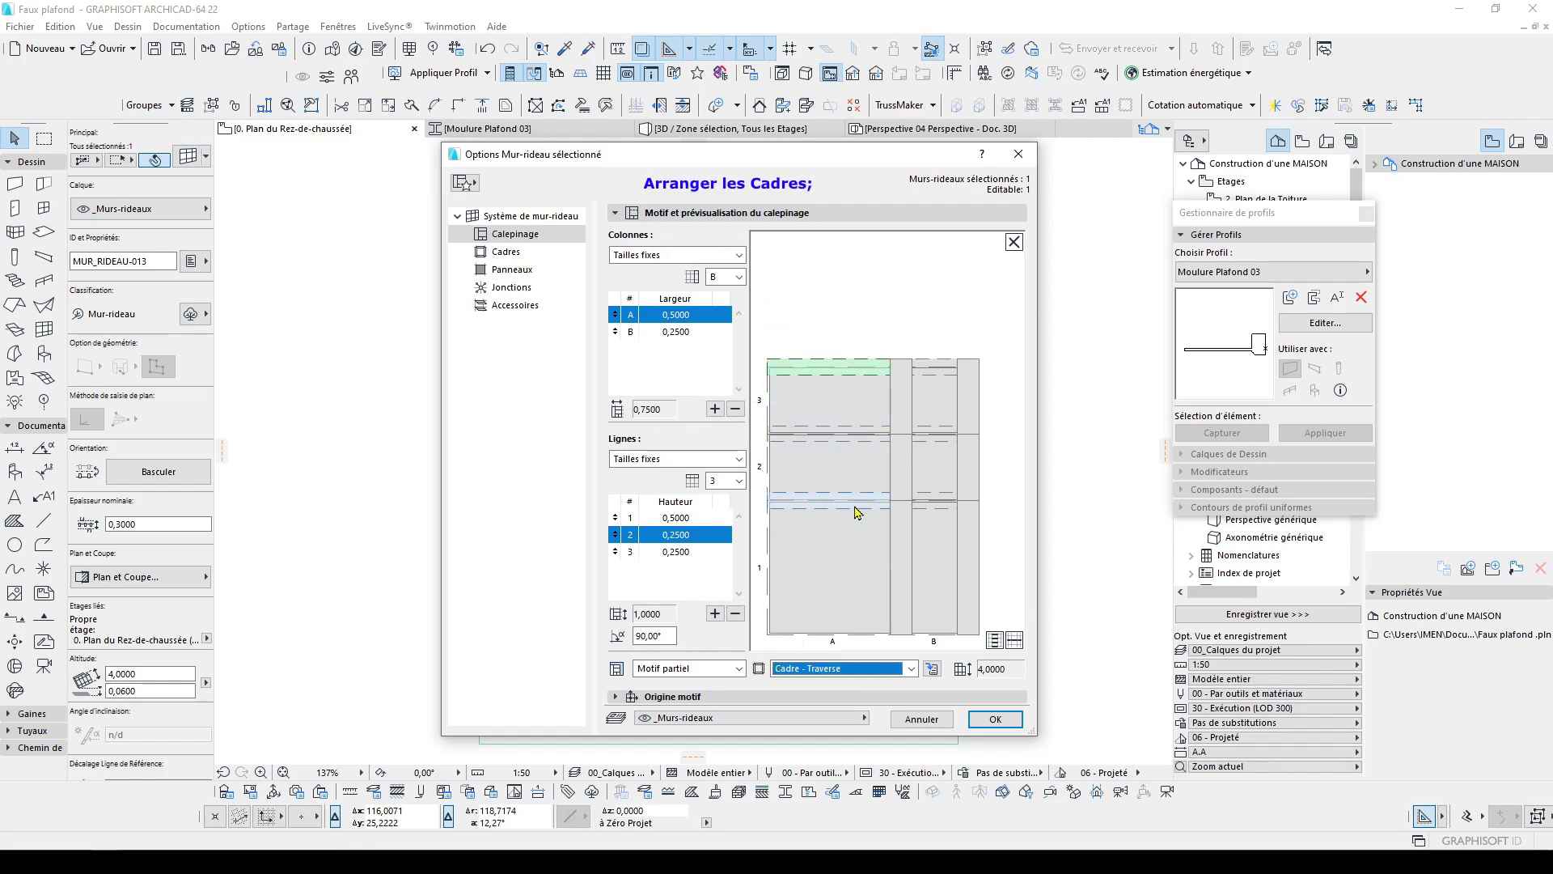
pyautogui.click(856, 507)
pyautogui.click(857, 669)
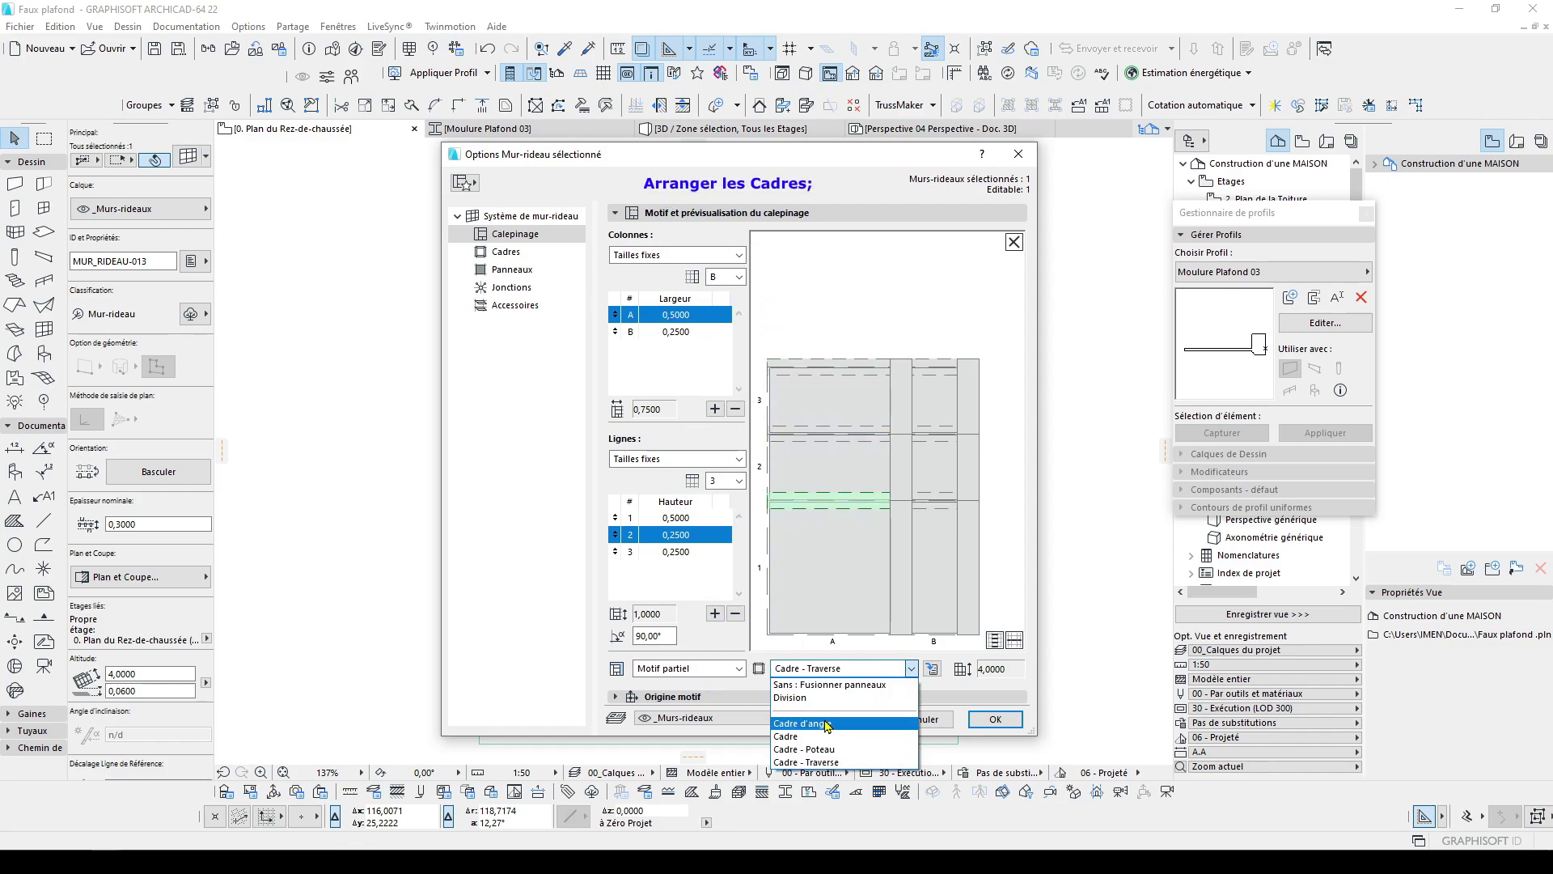
pyautogui.click(831, 699)
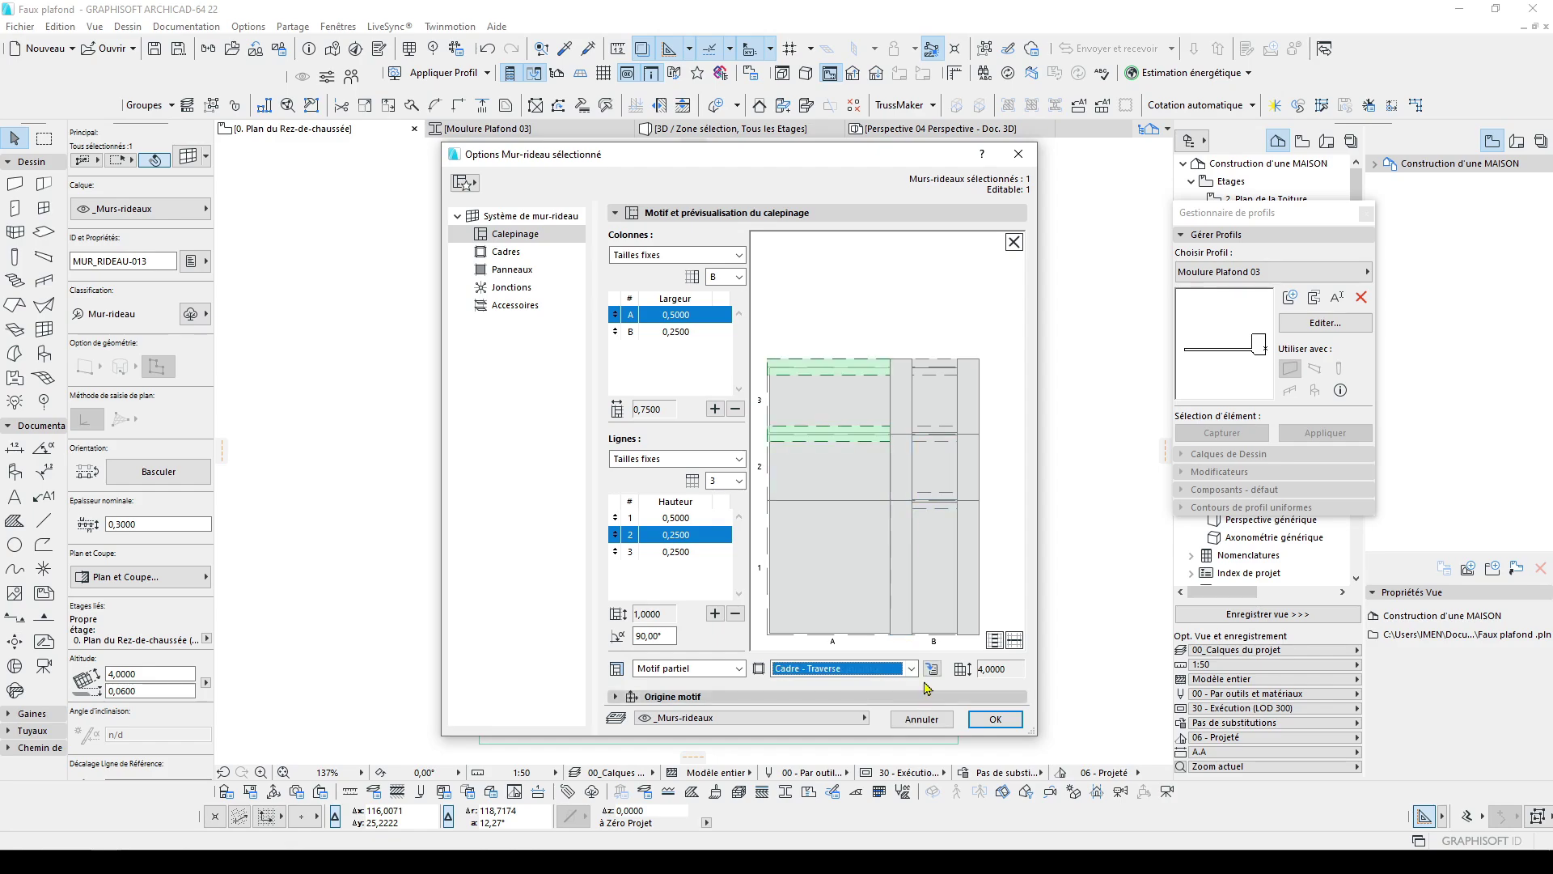
pyautogui.click(886, 670)
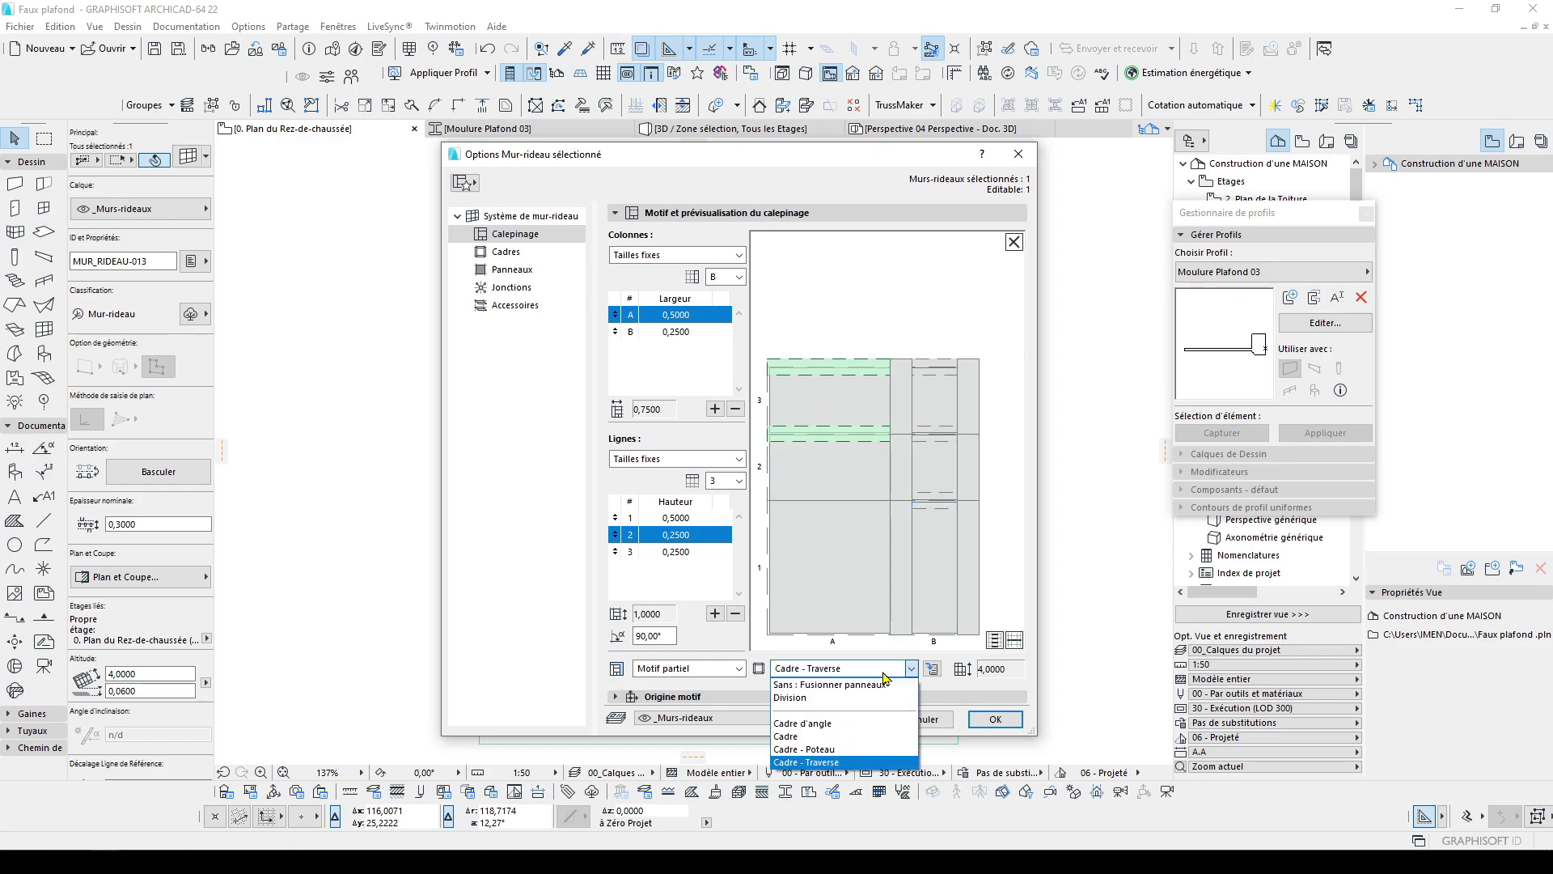
pyautogui.click(866, 697)
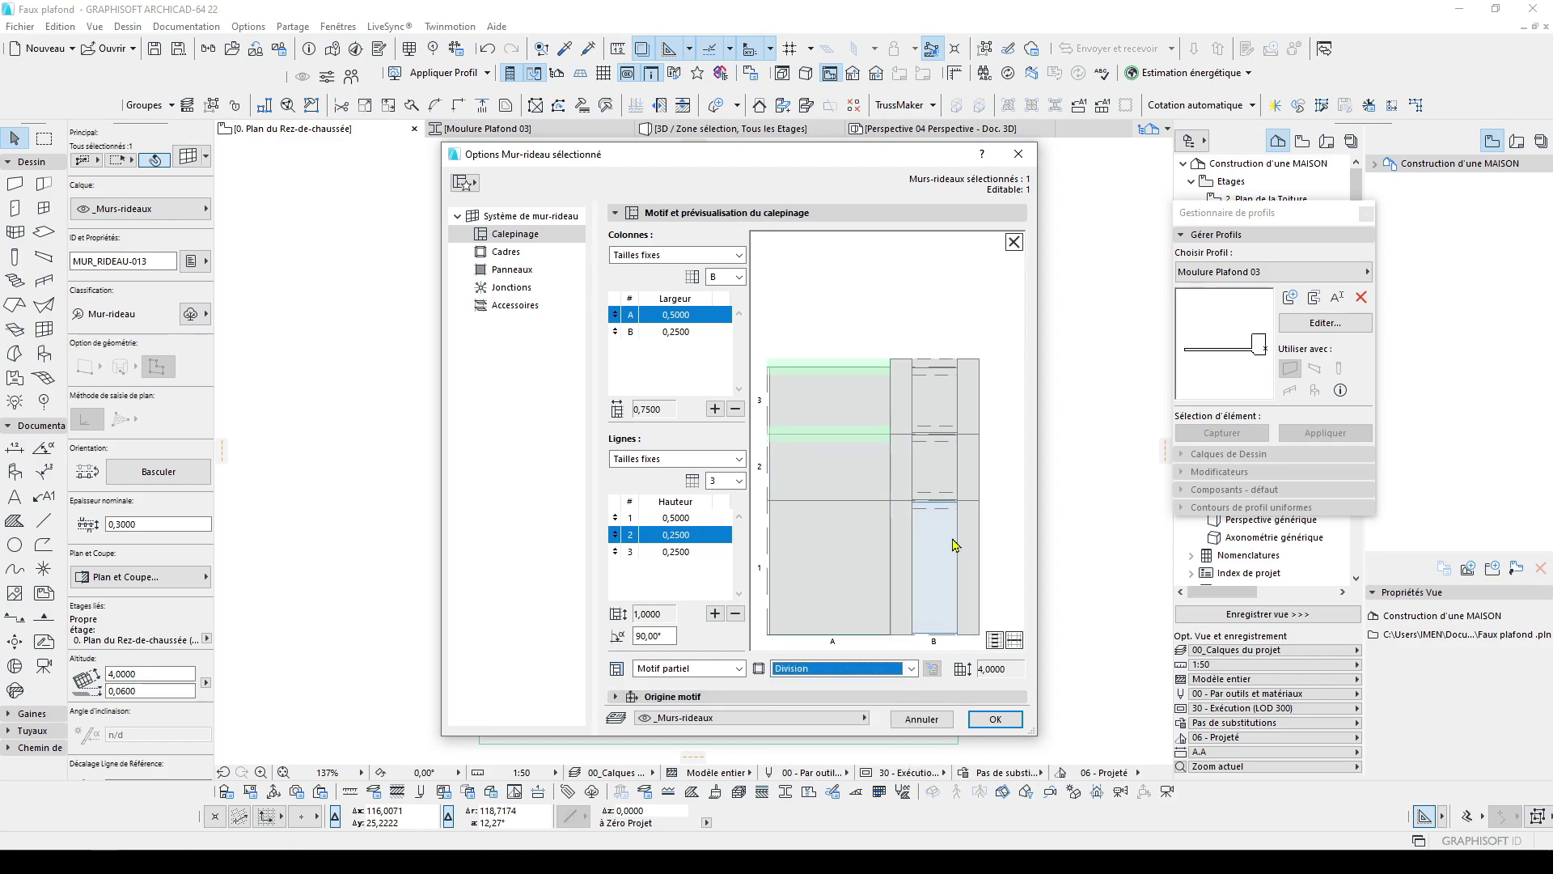
# Change the two vertical frames bordering column B in row 1 to Division
pyautogui.click(912, 558)
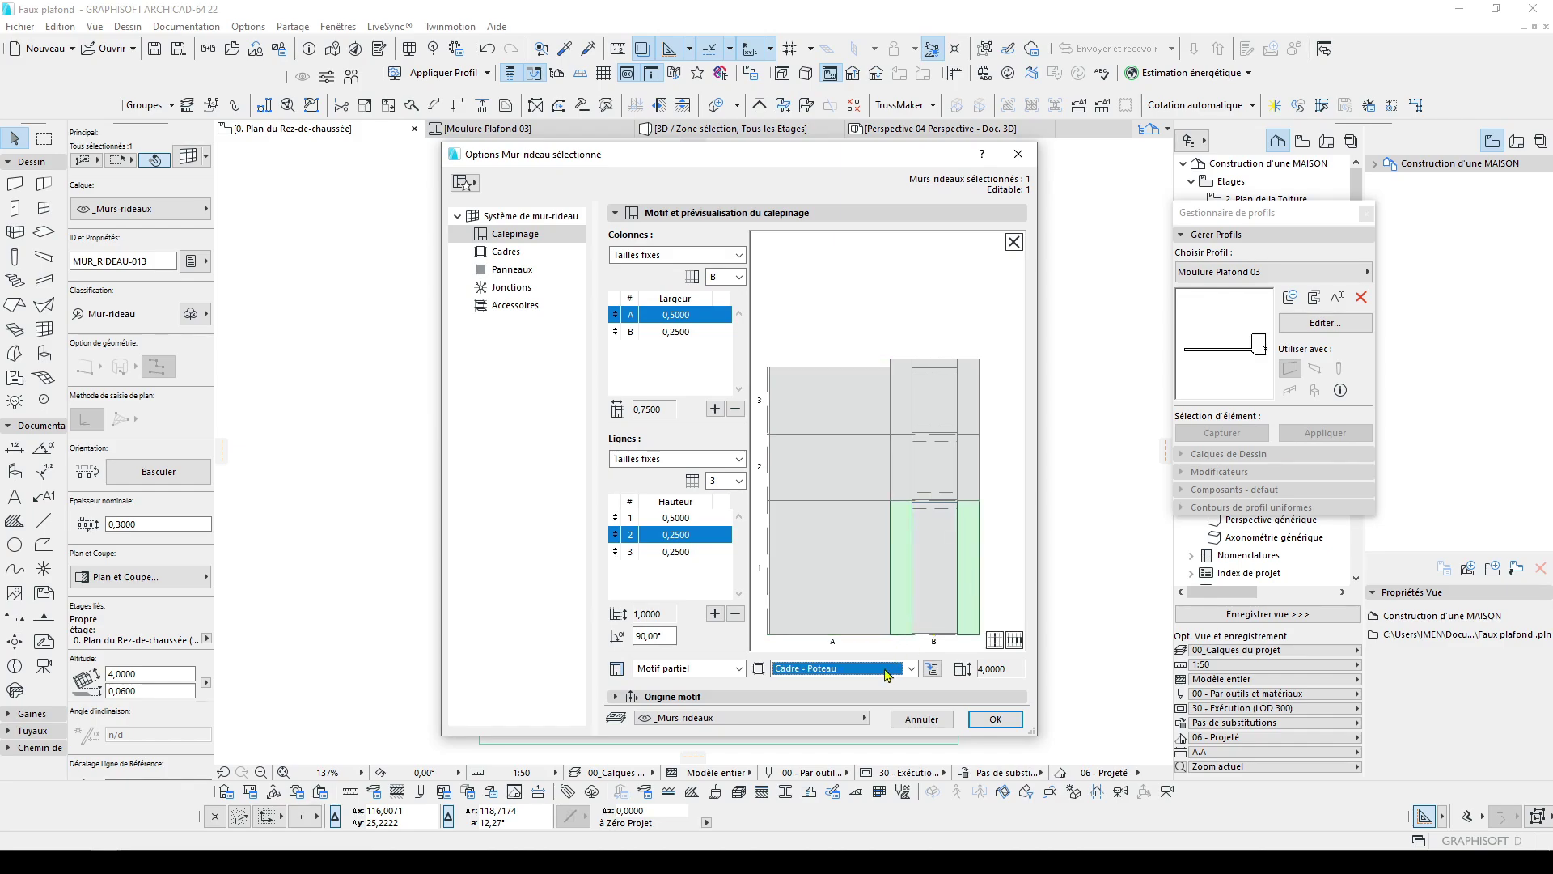
pyautogui.click(888, 670)
pyautogui.click(850, 698)
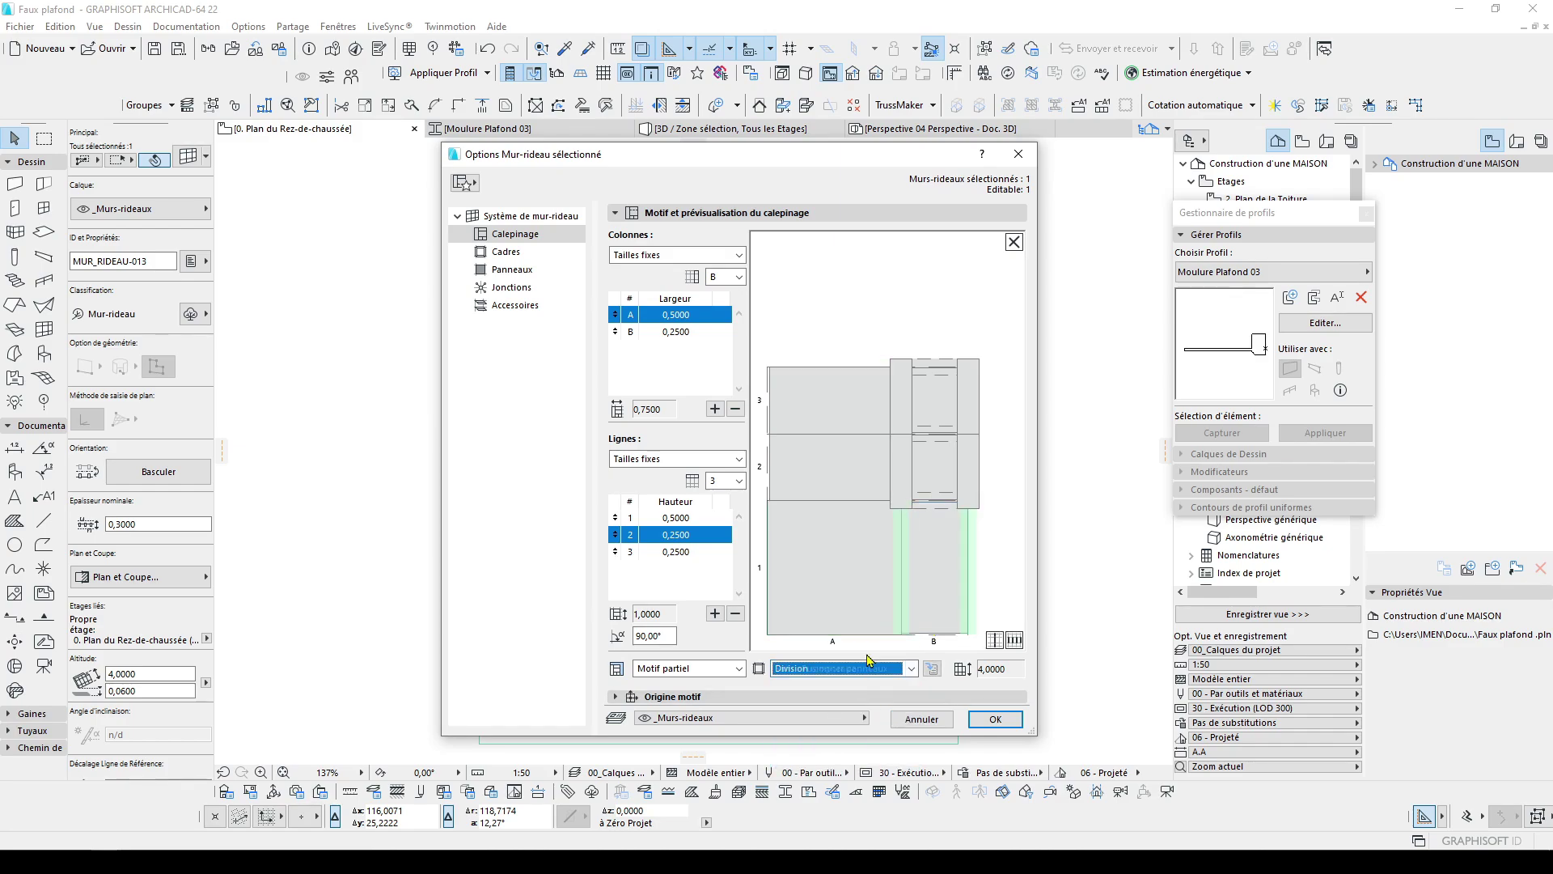
# Assign Cadre - Poteau to column B's frame between rows 1 and 2, and Cadre - Traverse to its outer vertical frame in rows 2 and 3
pyautogui.click(936, 503)
pyautogui.click(849, 670)
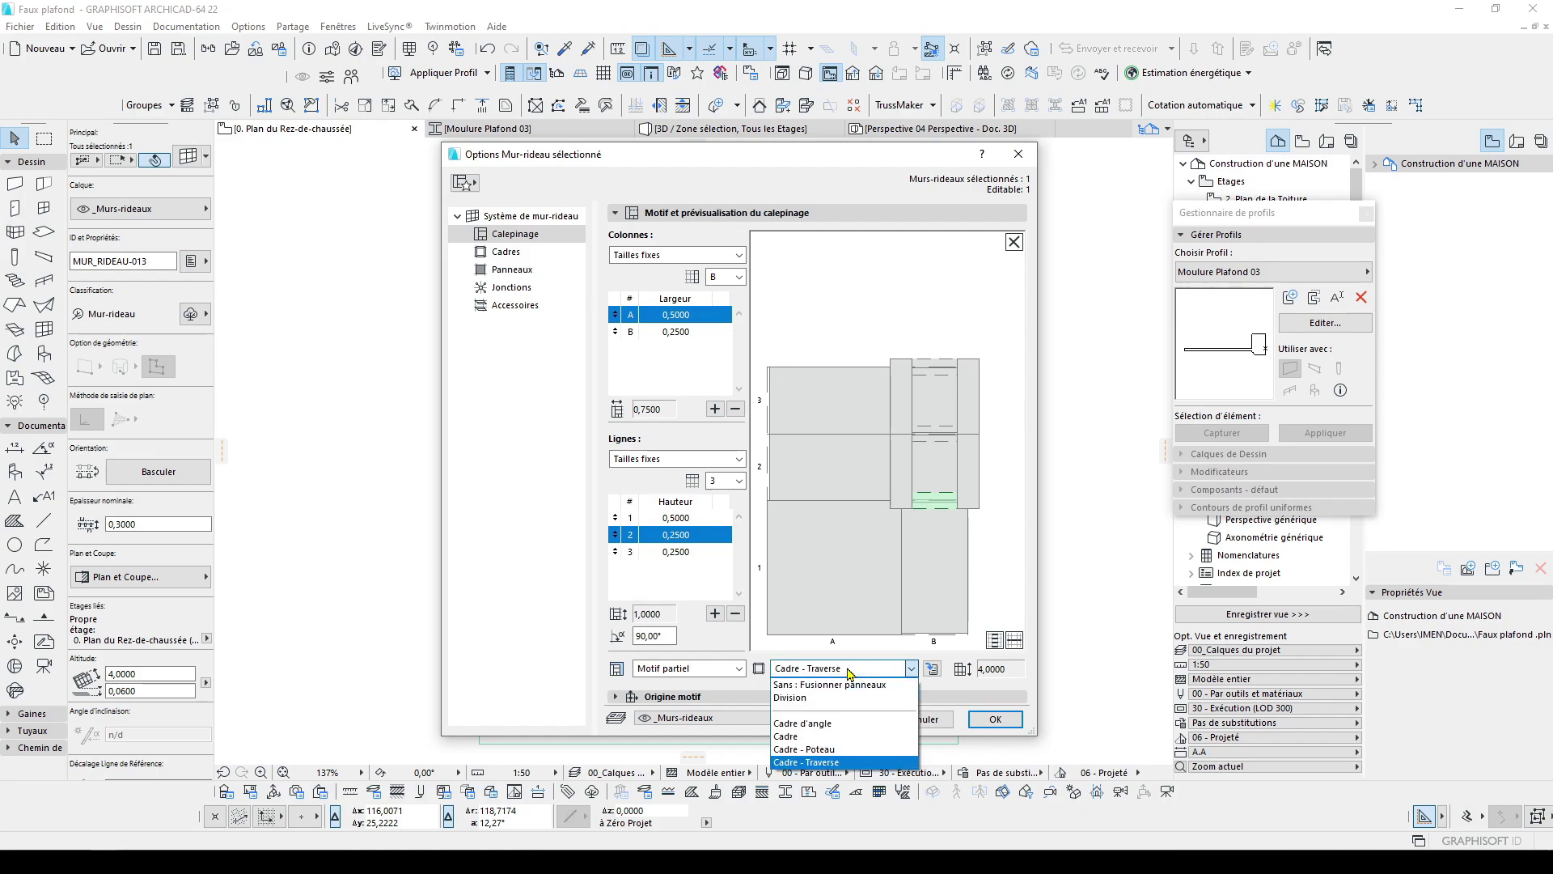
pyautogui.click(803, 749)
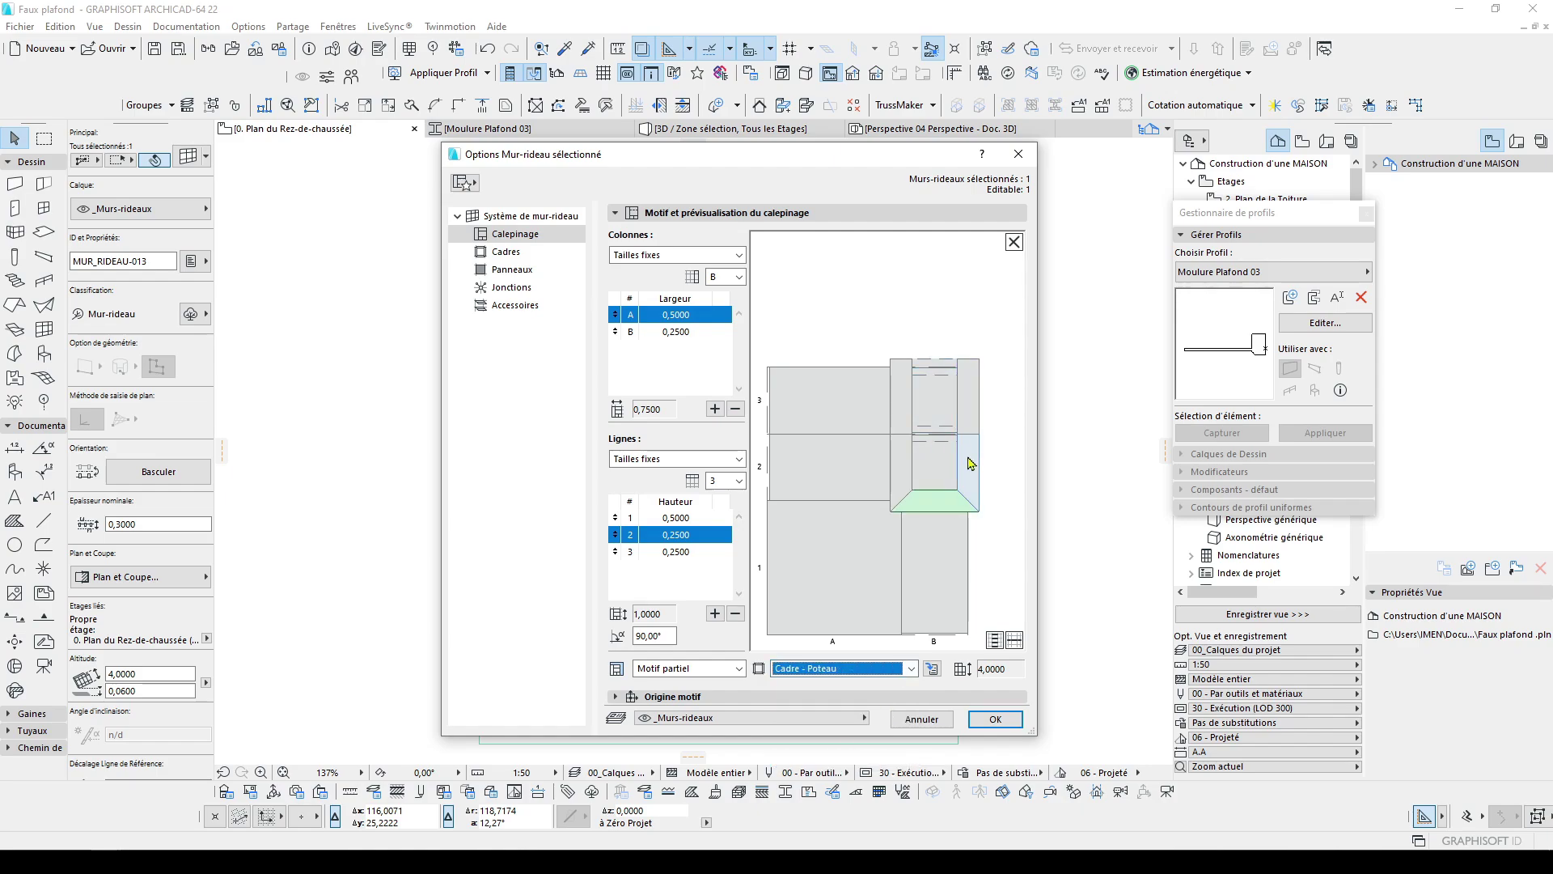
pyautogui.click(971, 463)
pyautogui.click(864, 670)
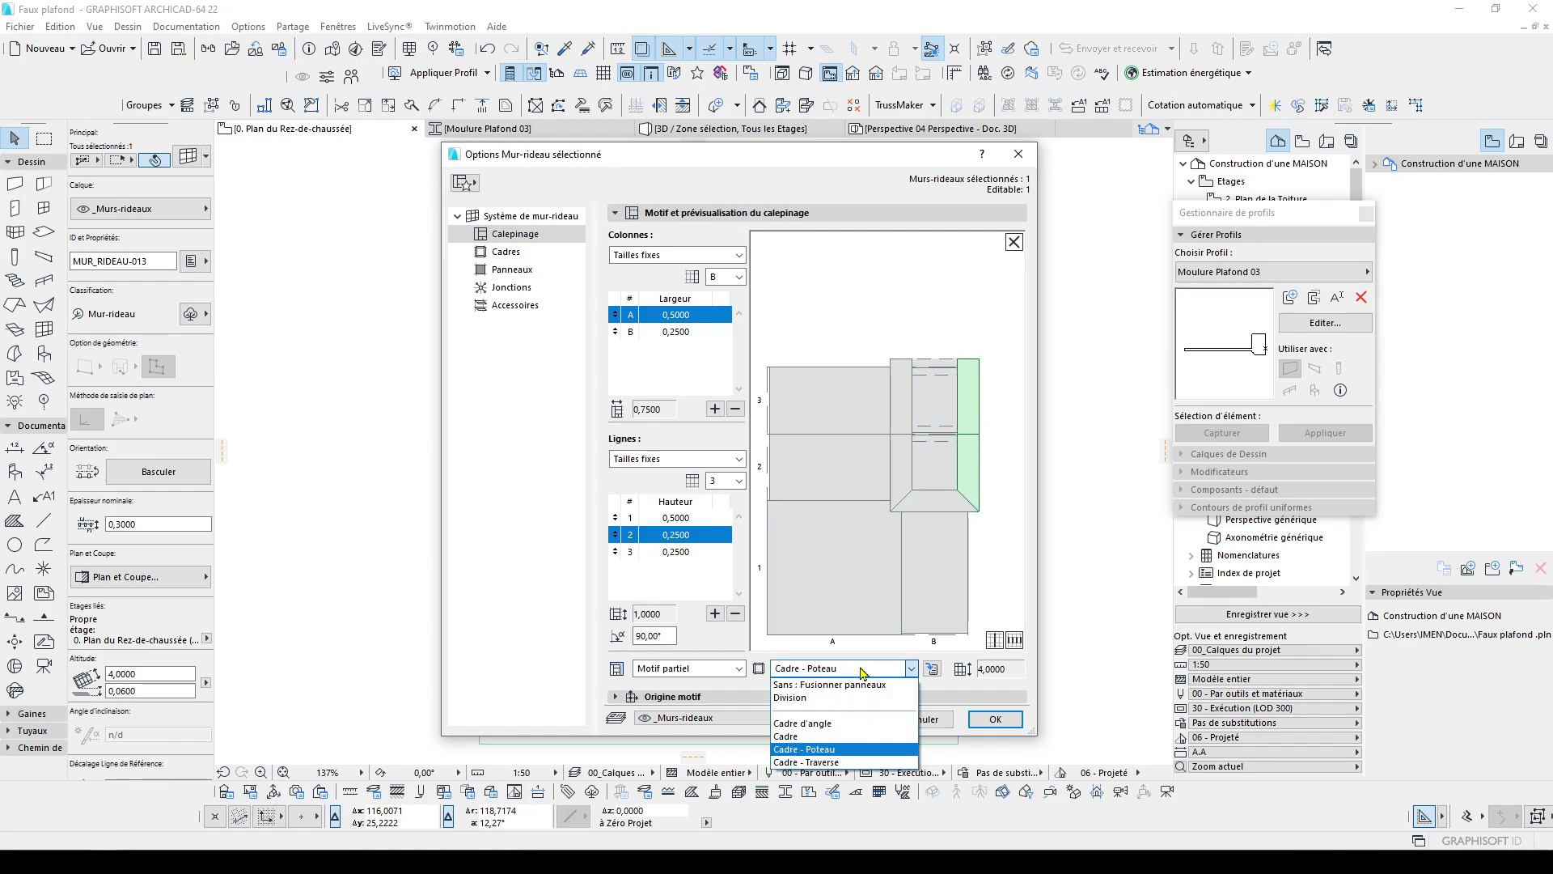
pyautogui.click(841, 762)
pyautogui.click(980, 390)
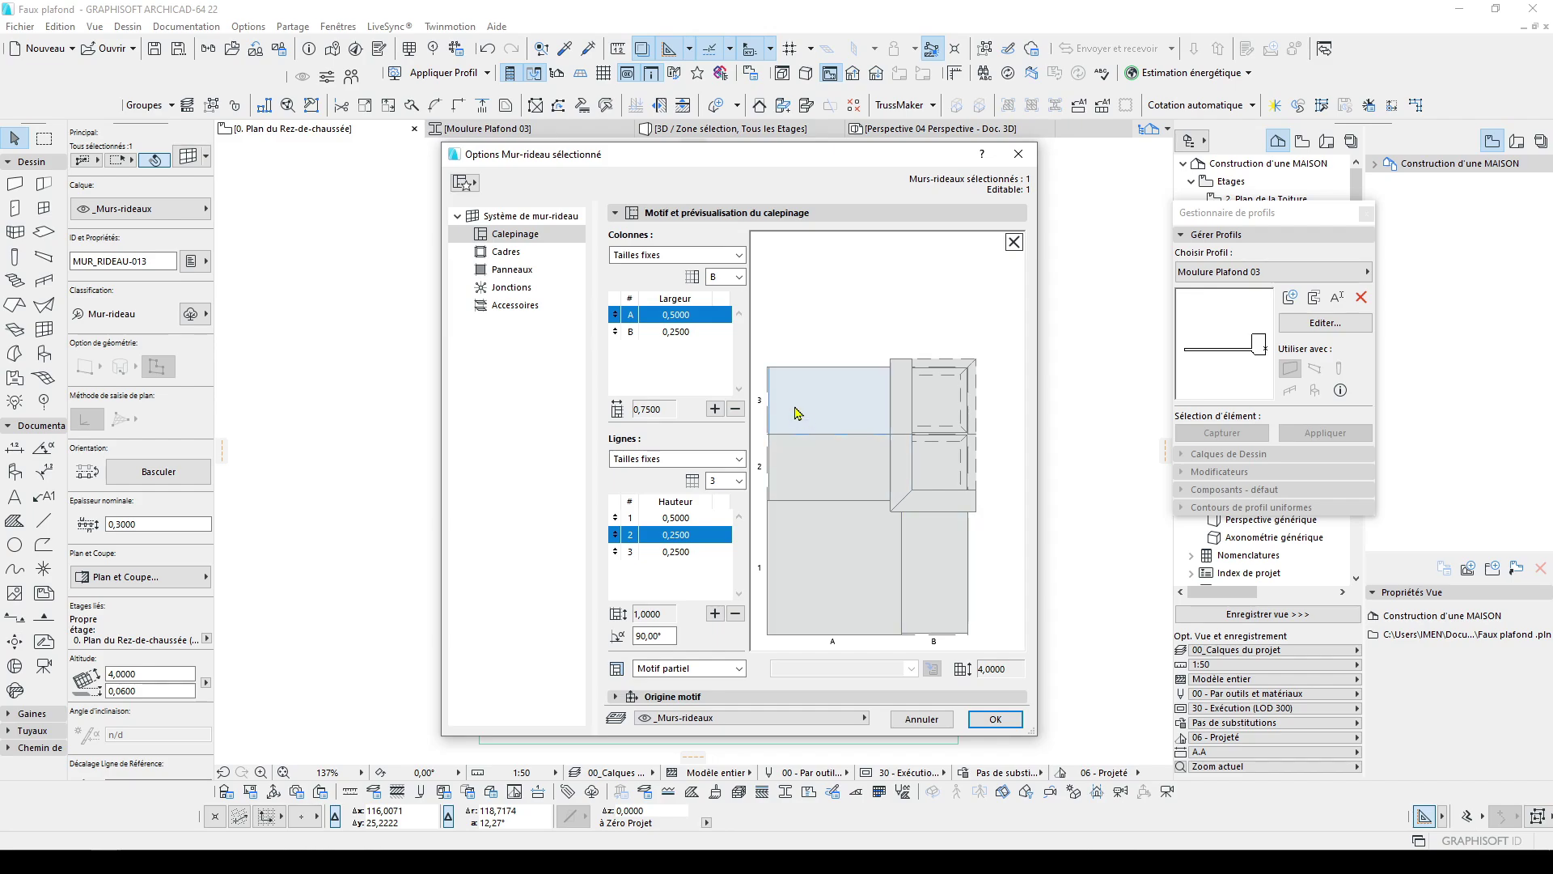
# Add a 0,25 m wide column C and change the frames subdividing and edging columns B and C in rows 2 and 3 to Division
pyautogui.click(700, 332)
pyautogui.click(715, 408)
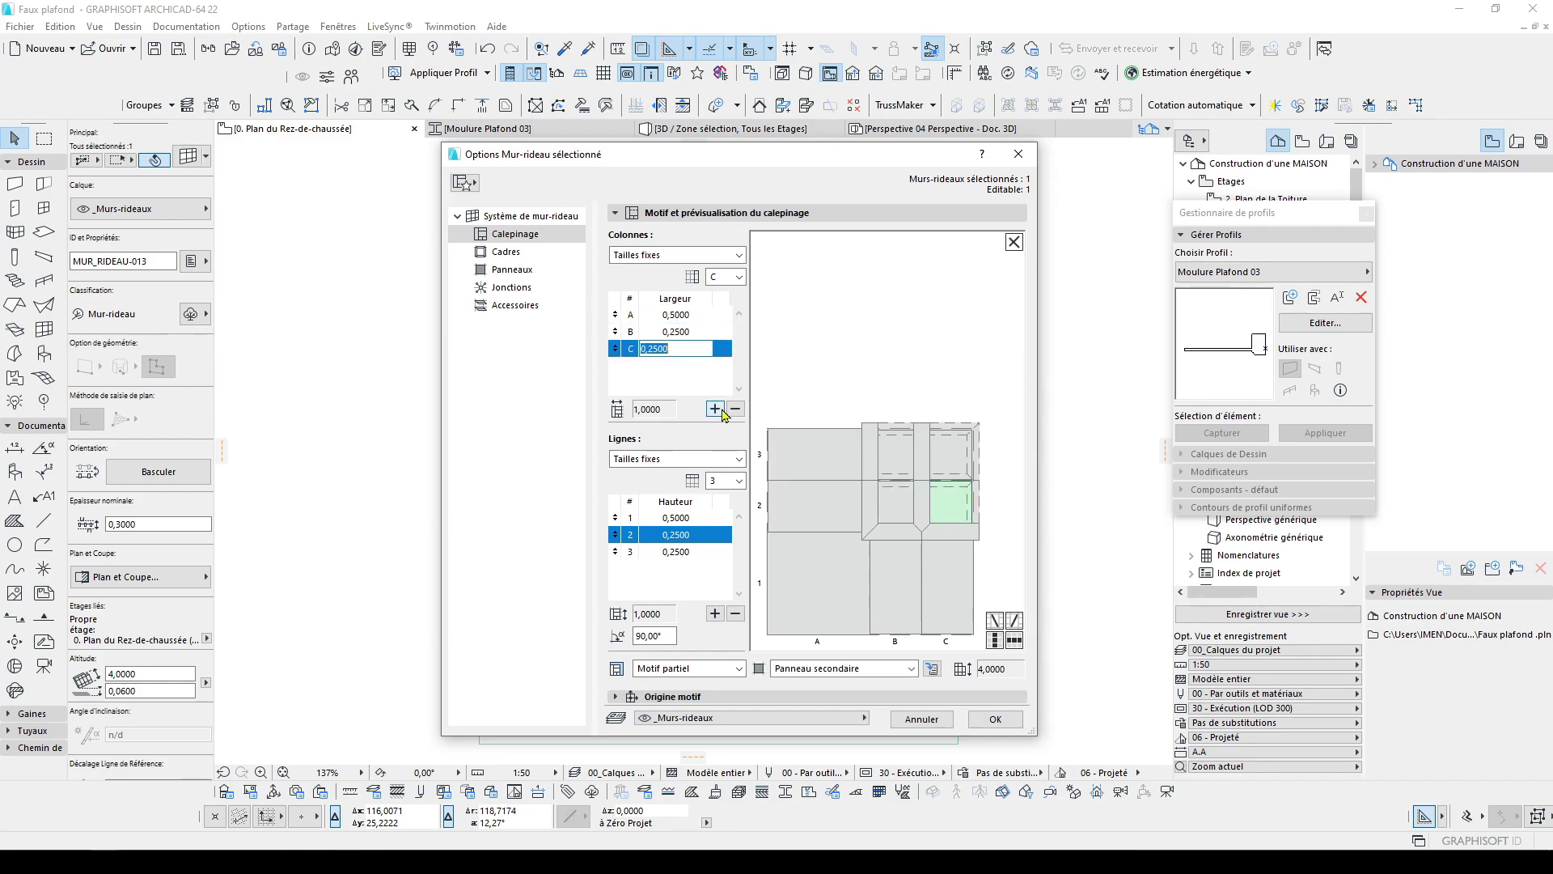
pyautogui.click(900, 502)
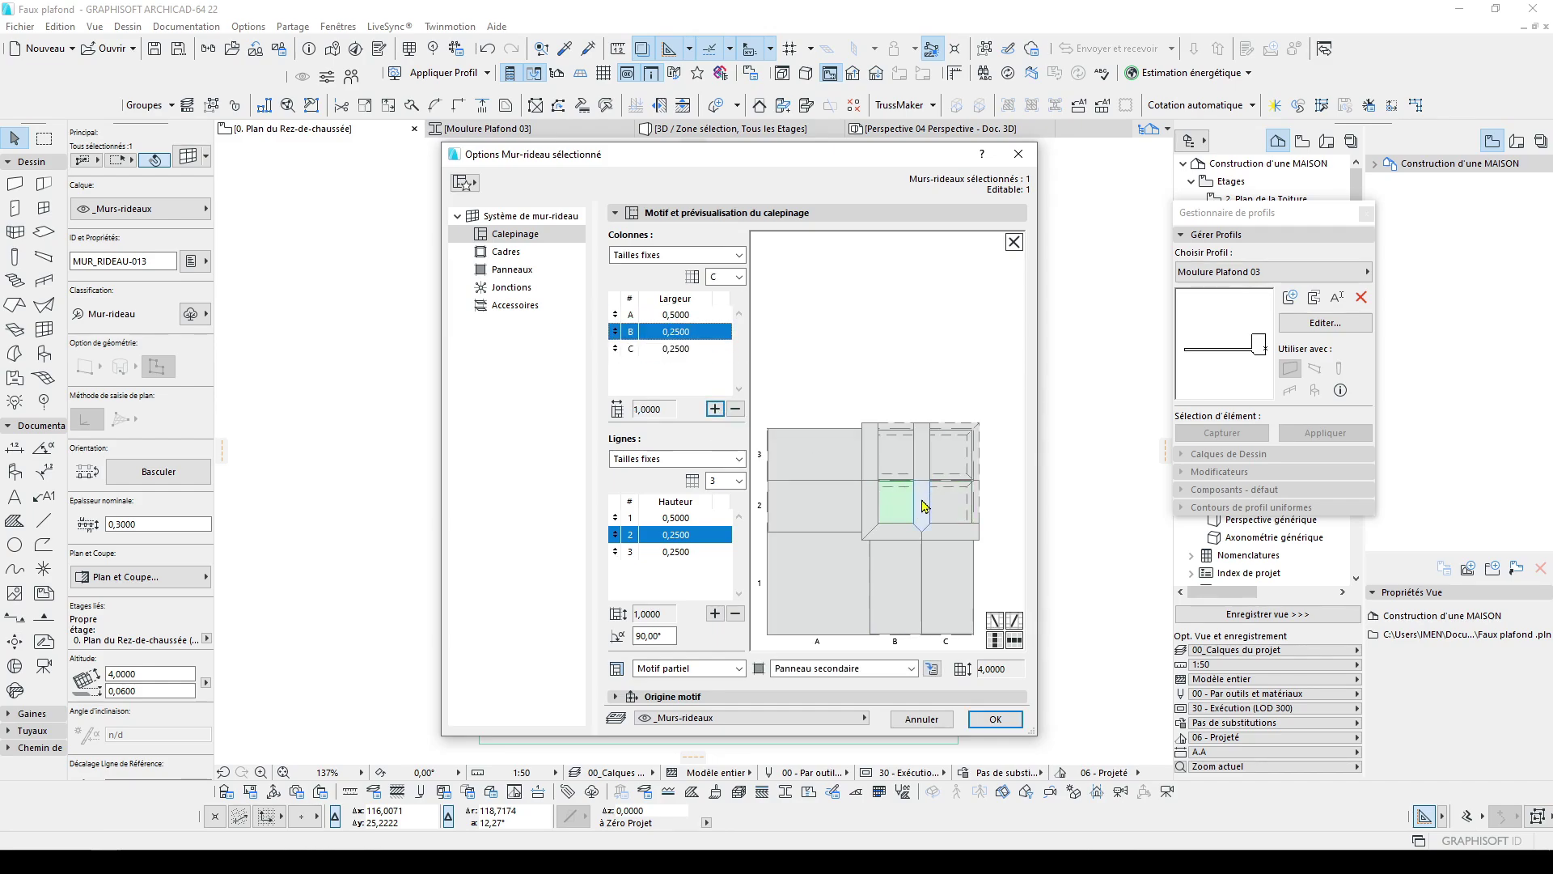
pyautogui.click(925, 505)
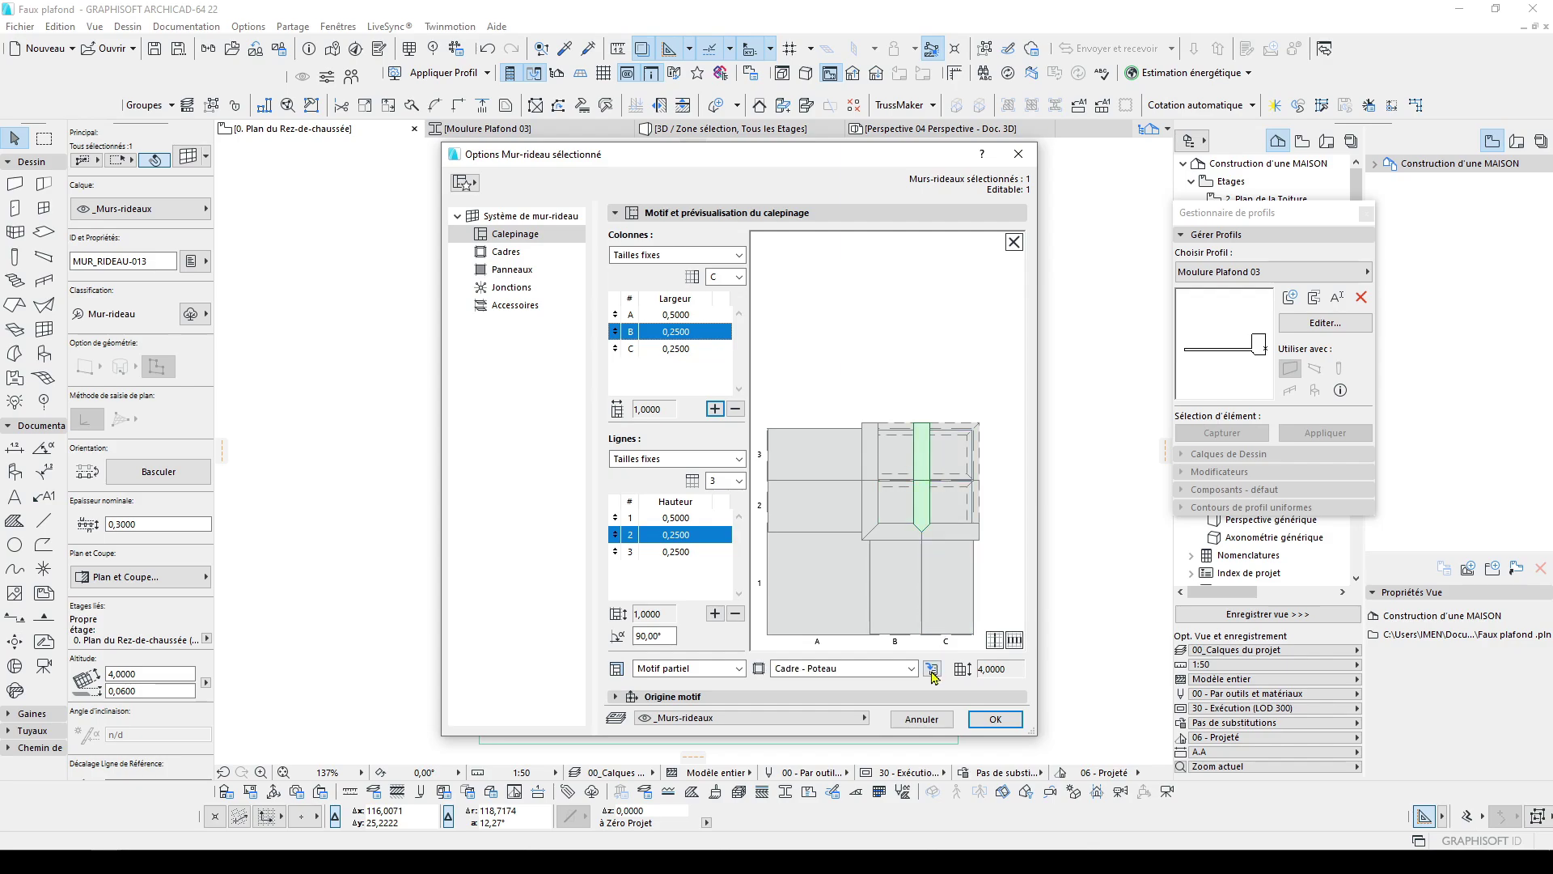
pyautogui.click(887, 668)
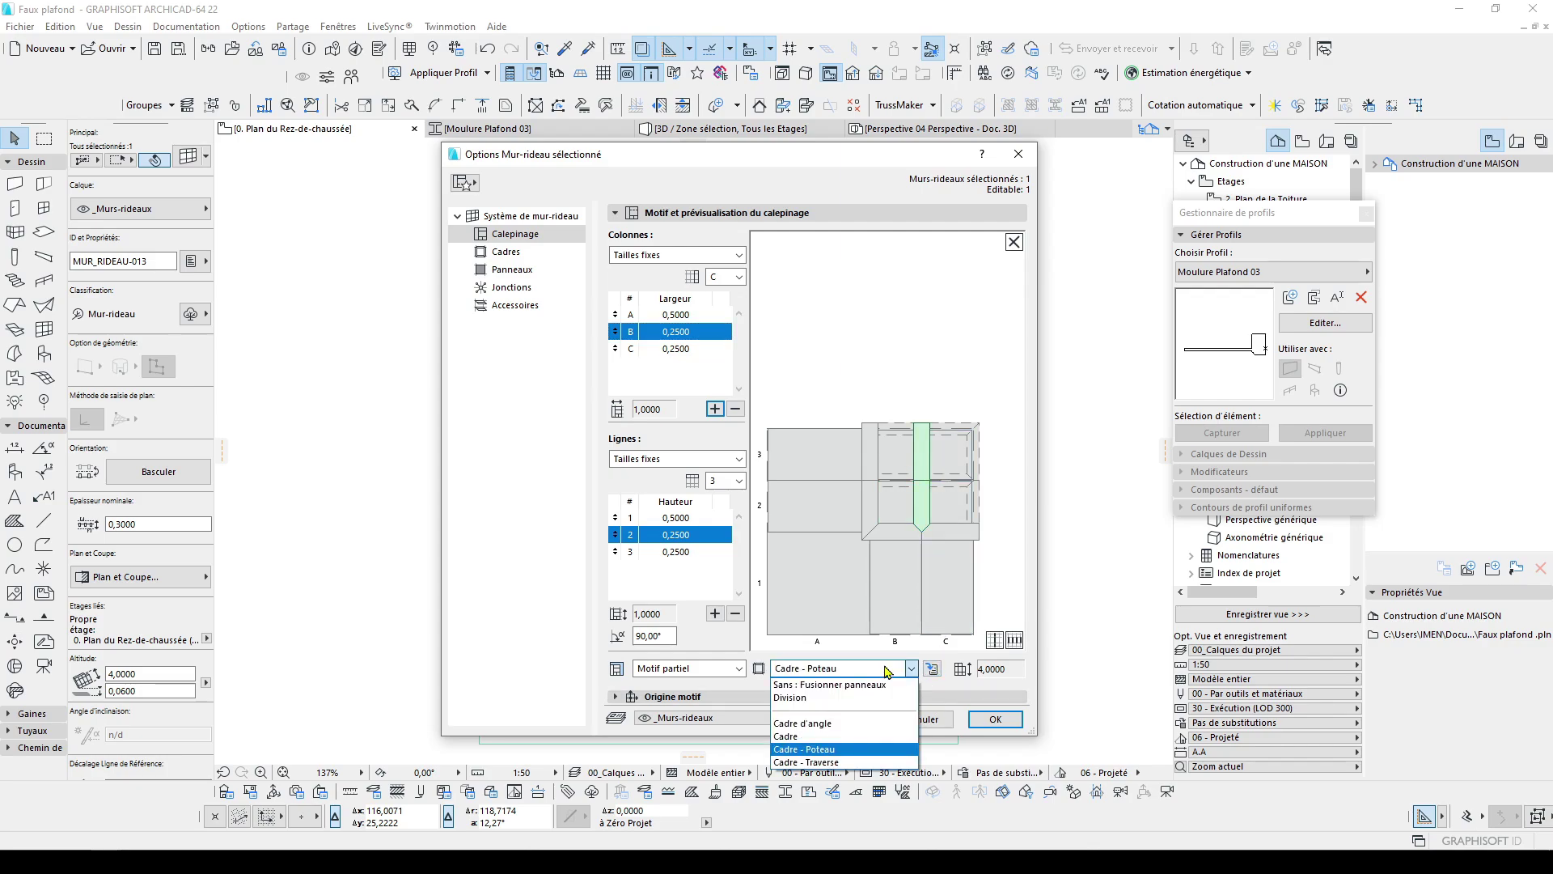
pyautogui.click(849, 697)
pyautogui.click(988, 351)
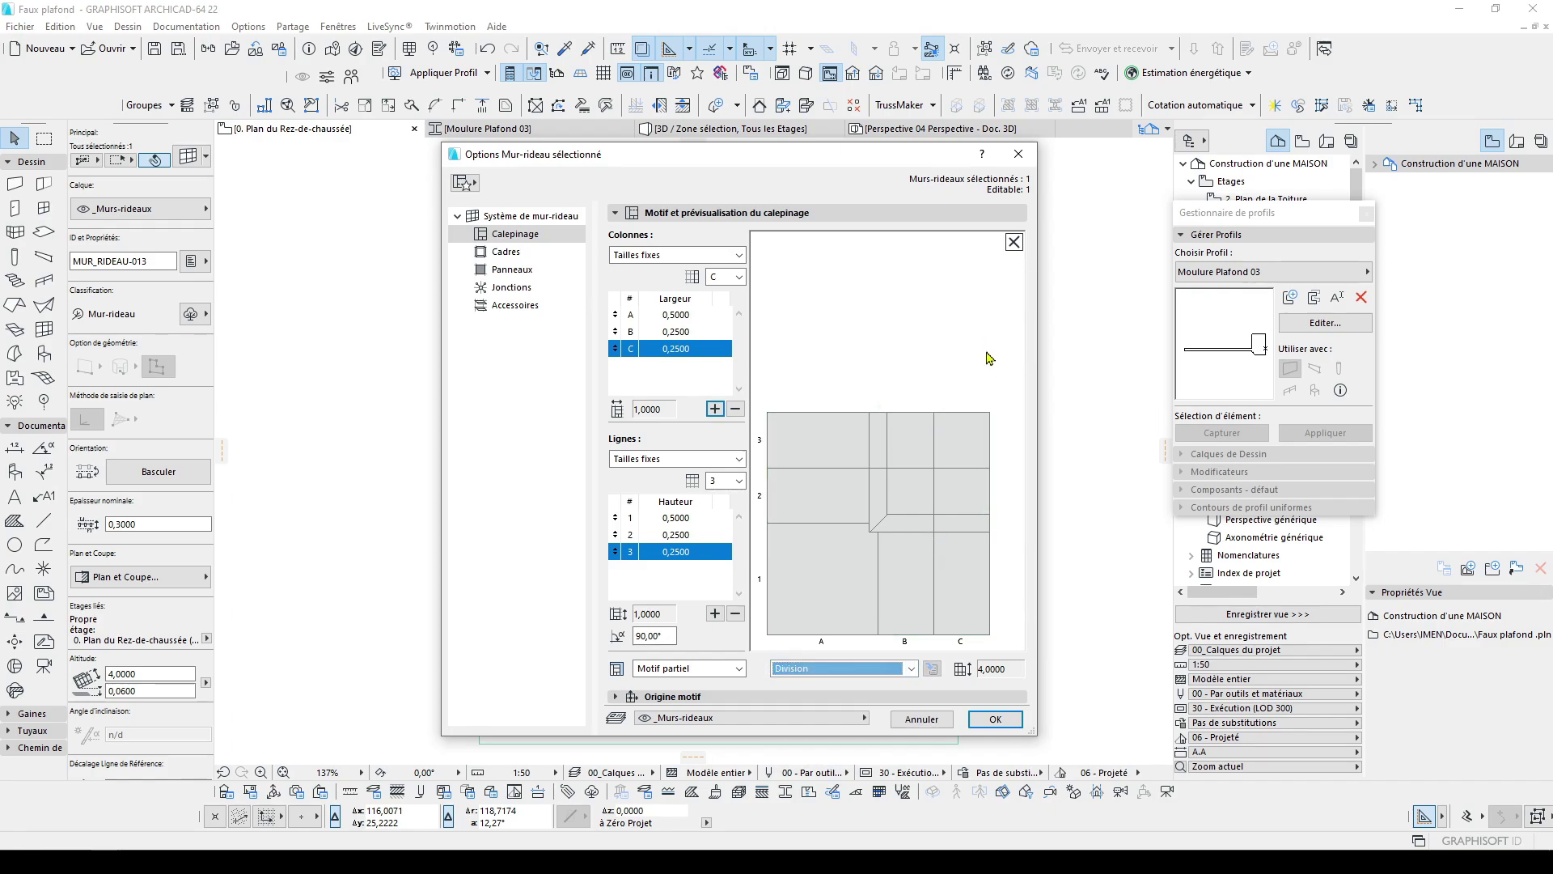
# Assign Panneau principal to the four panels of columns B and C in rows 2 and 3
pyautogui.click(909, 489)
pyautogui.click(841, 668)
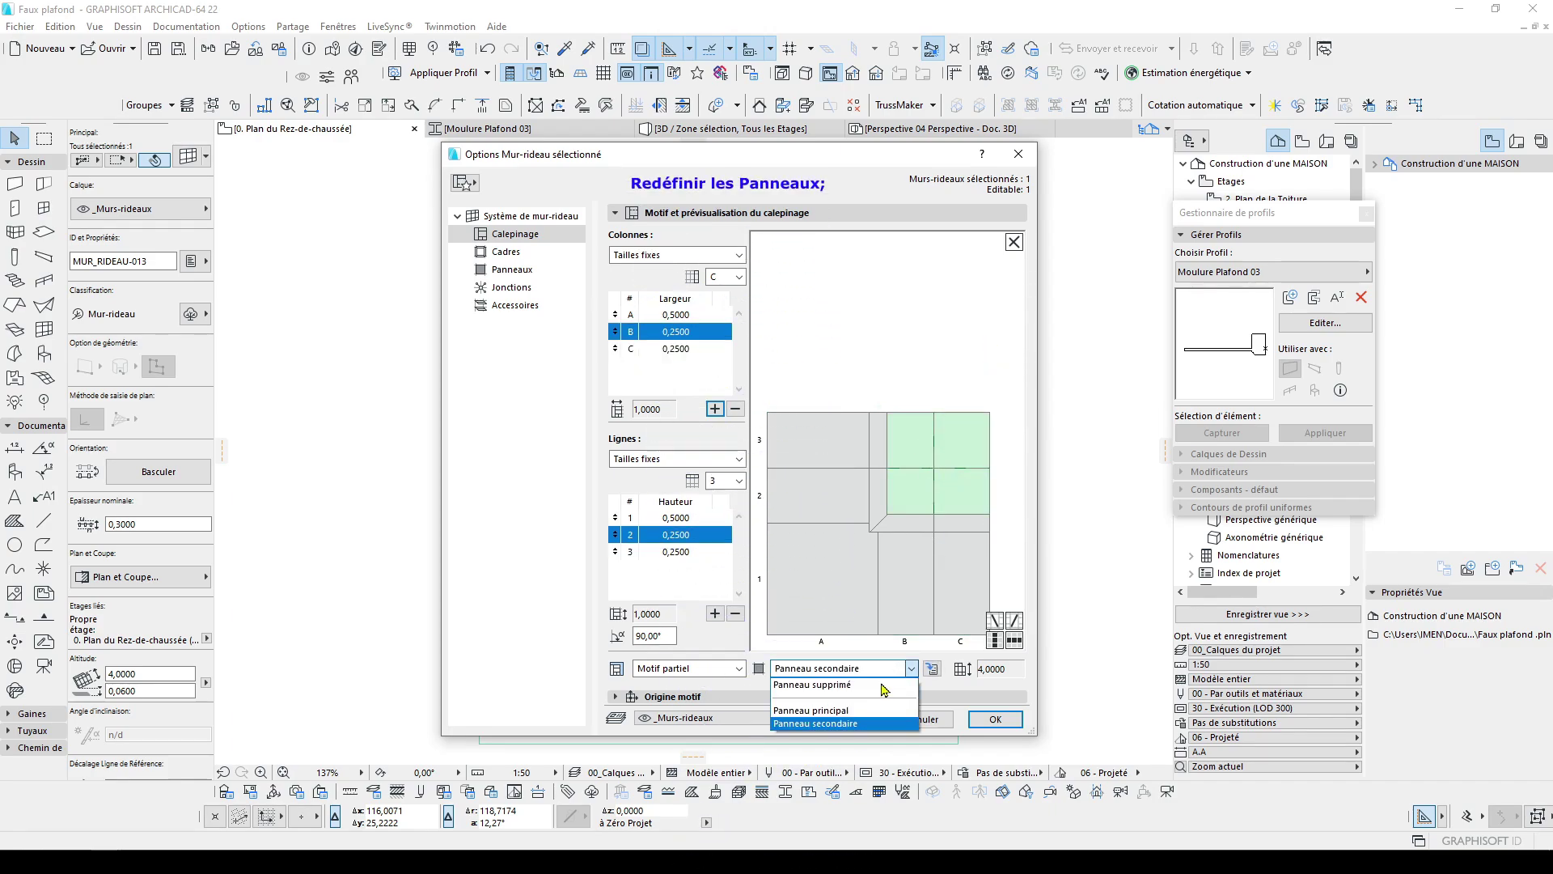
pyautogui.click(886, 688)
pyautogui.click(944, 378)
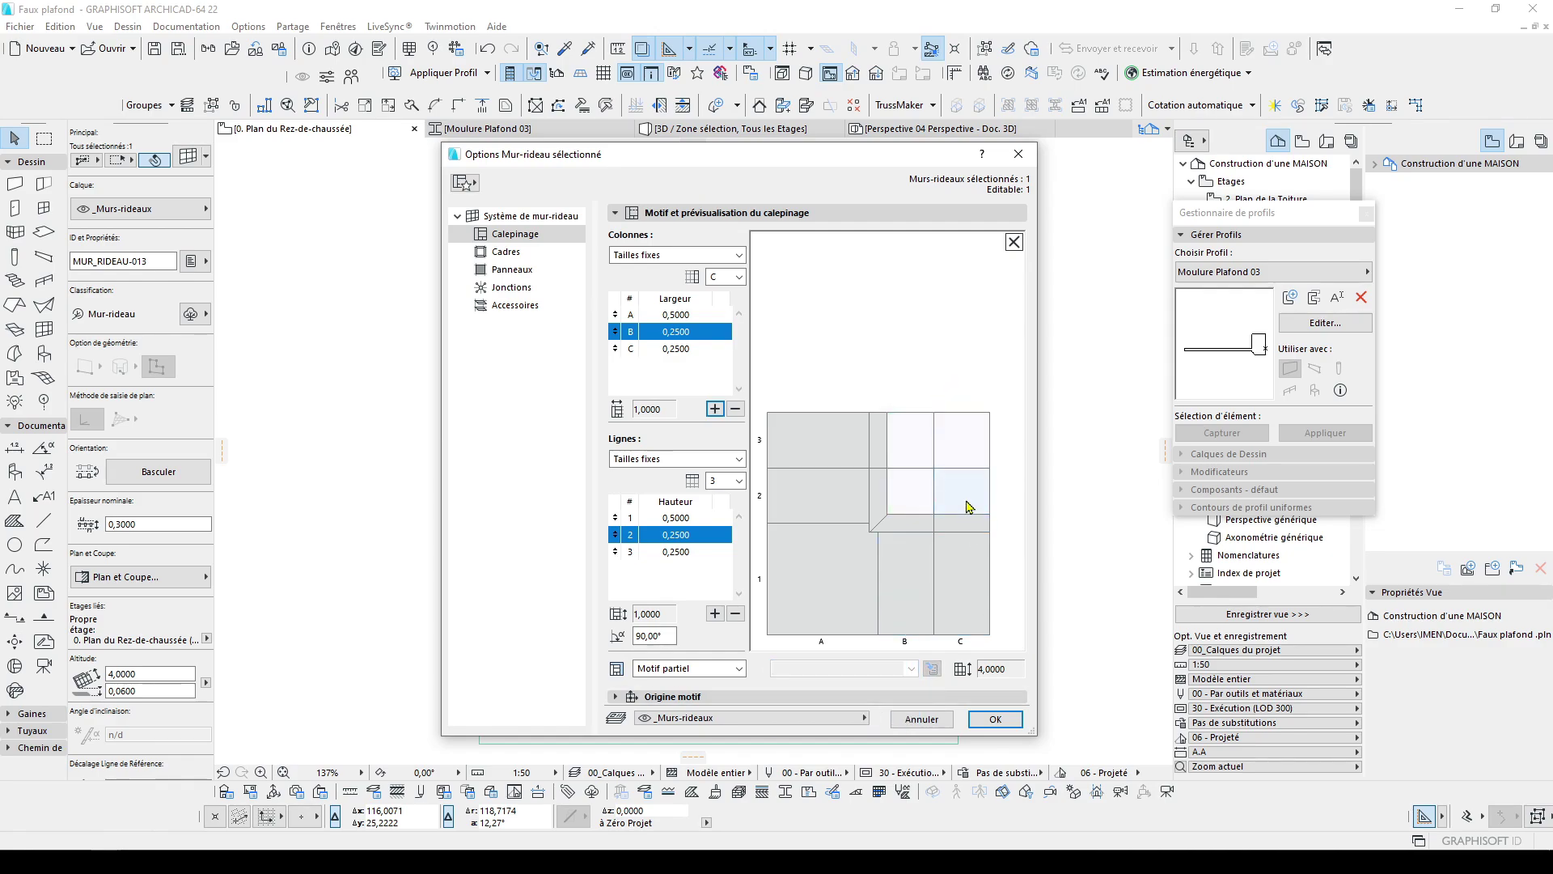
# Extend the scheme grid with columns D to J, giving columns D to I a width of 0,2500
pyautogui.click(698, 353)
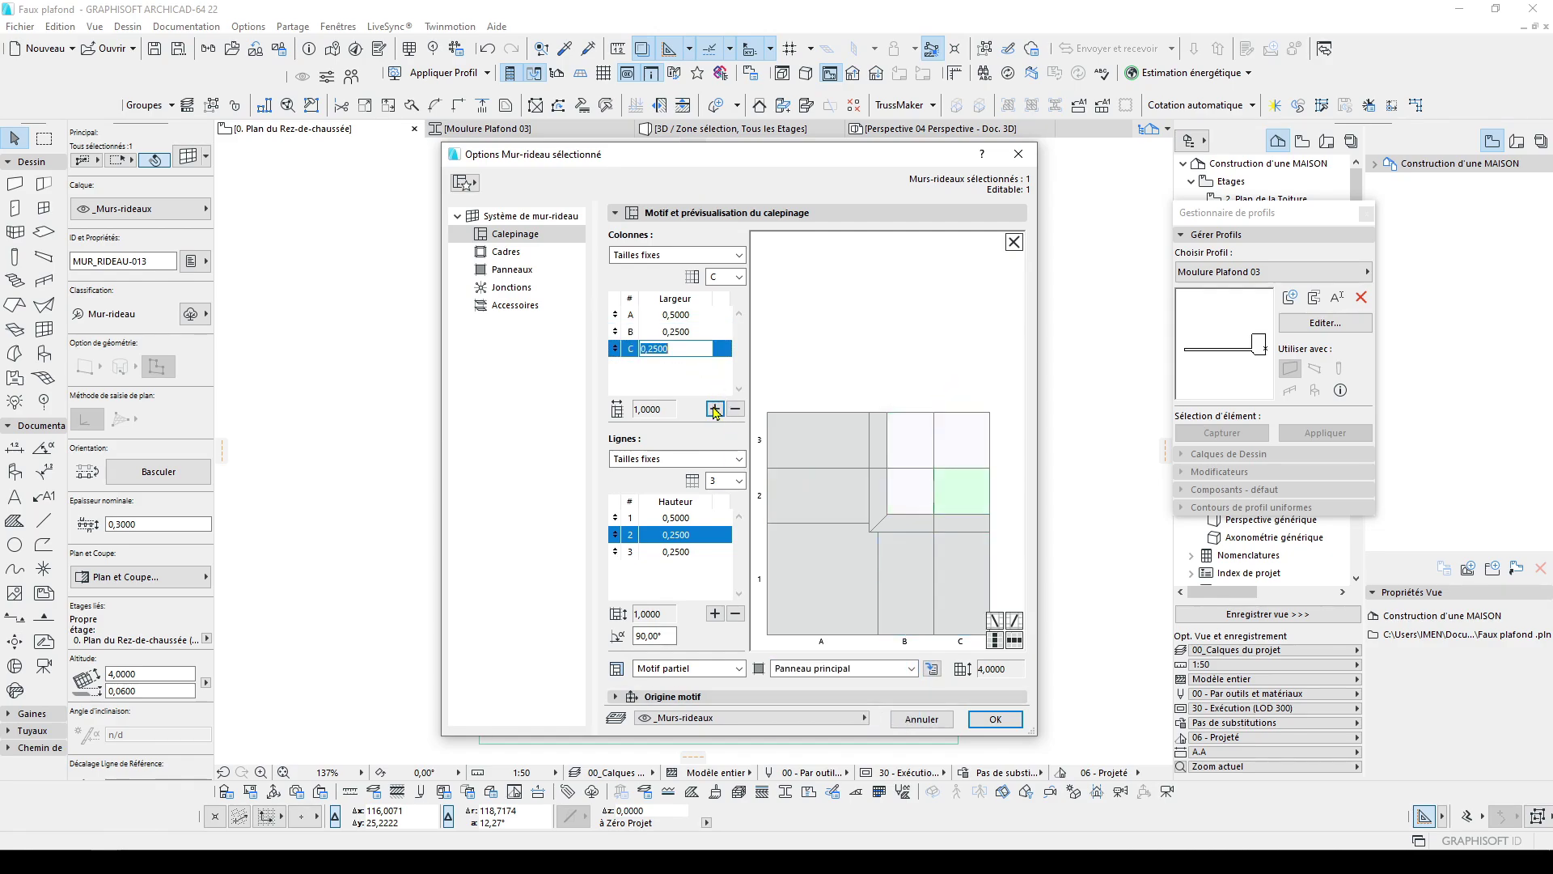
pyautogui.click(716, 408)
pyautogui.click(716, 408)
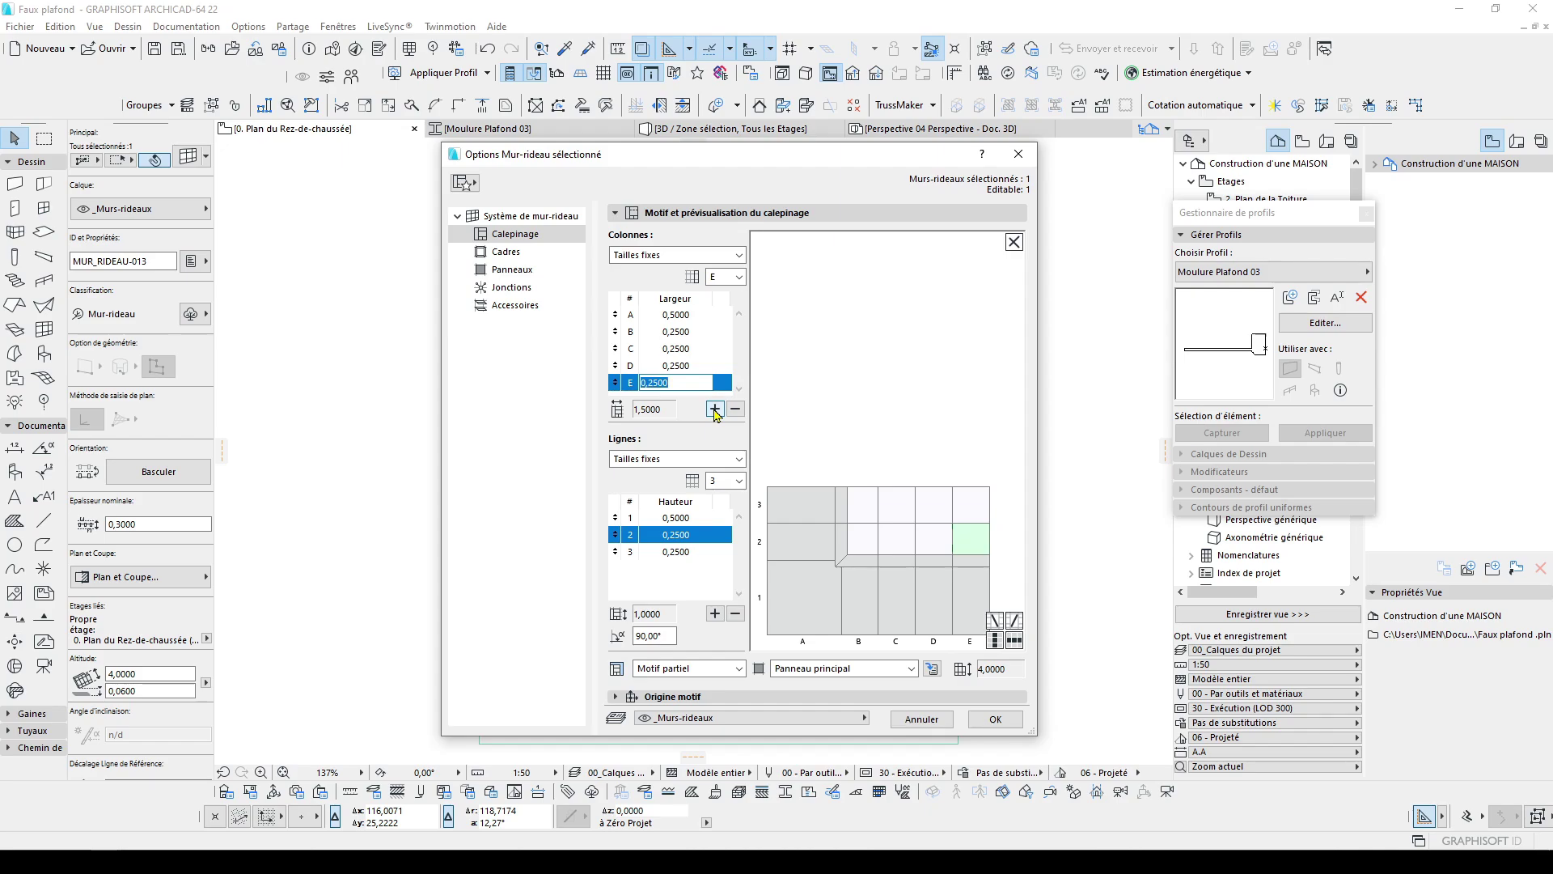
pyautogui.click(715, 408)
pyautogui.click(715, 408)
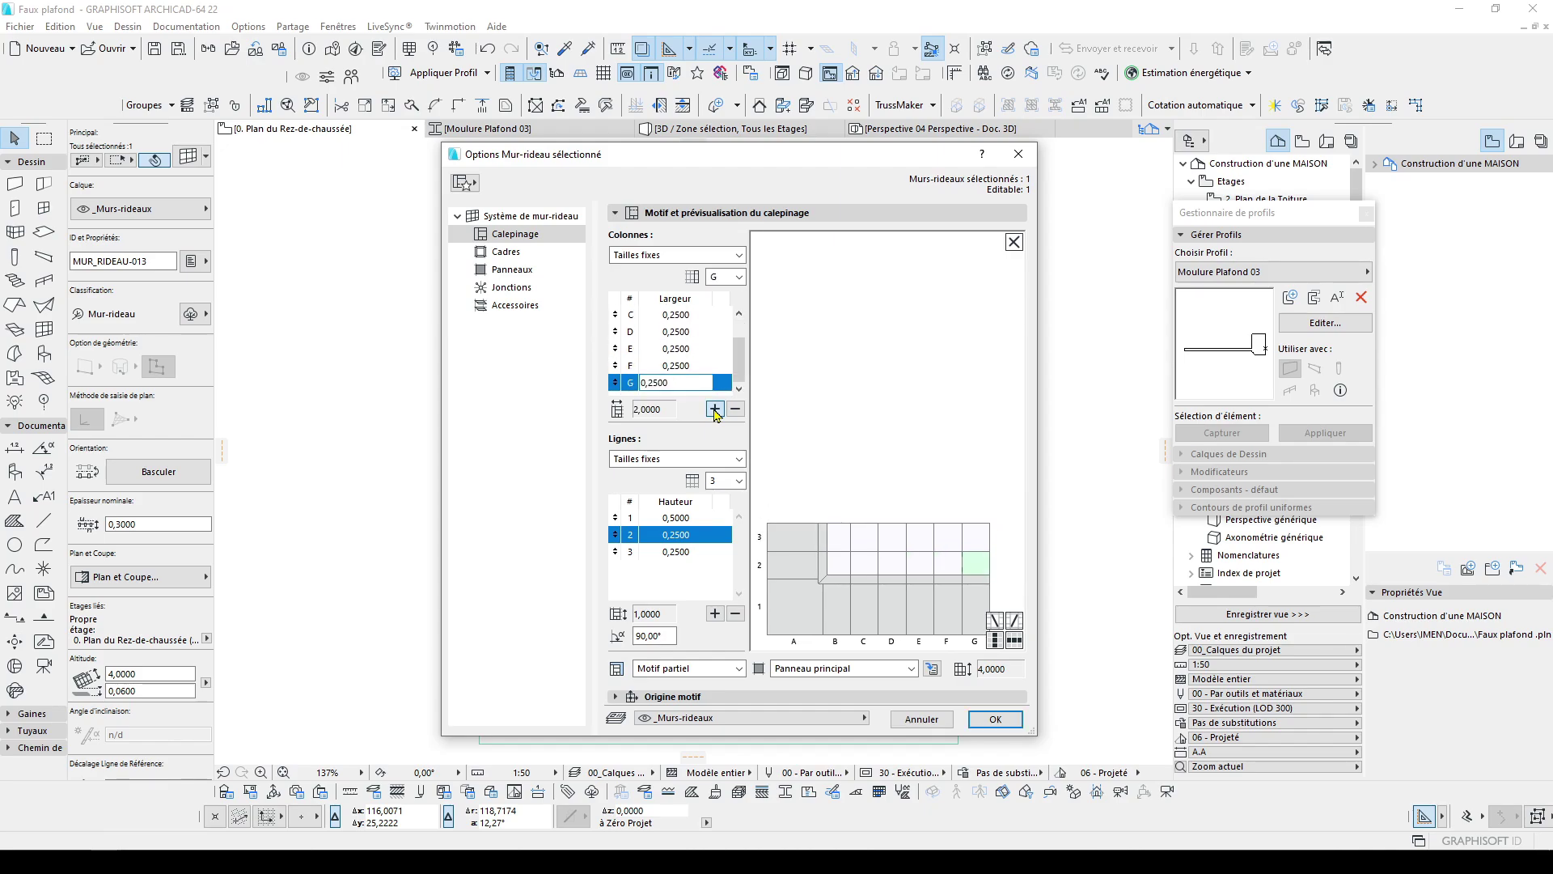
pyautogui.click(715, 409)
pyautogui.click(715, 409)
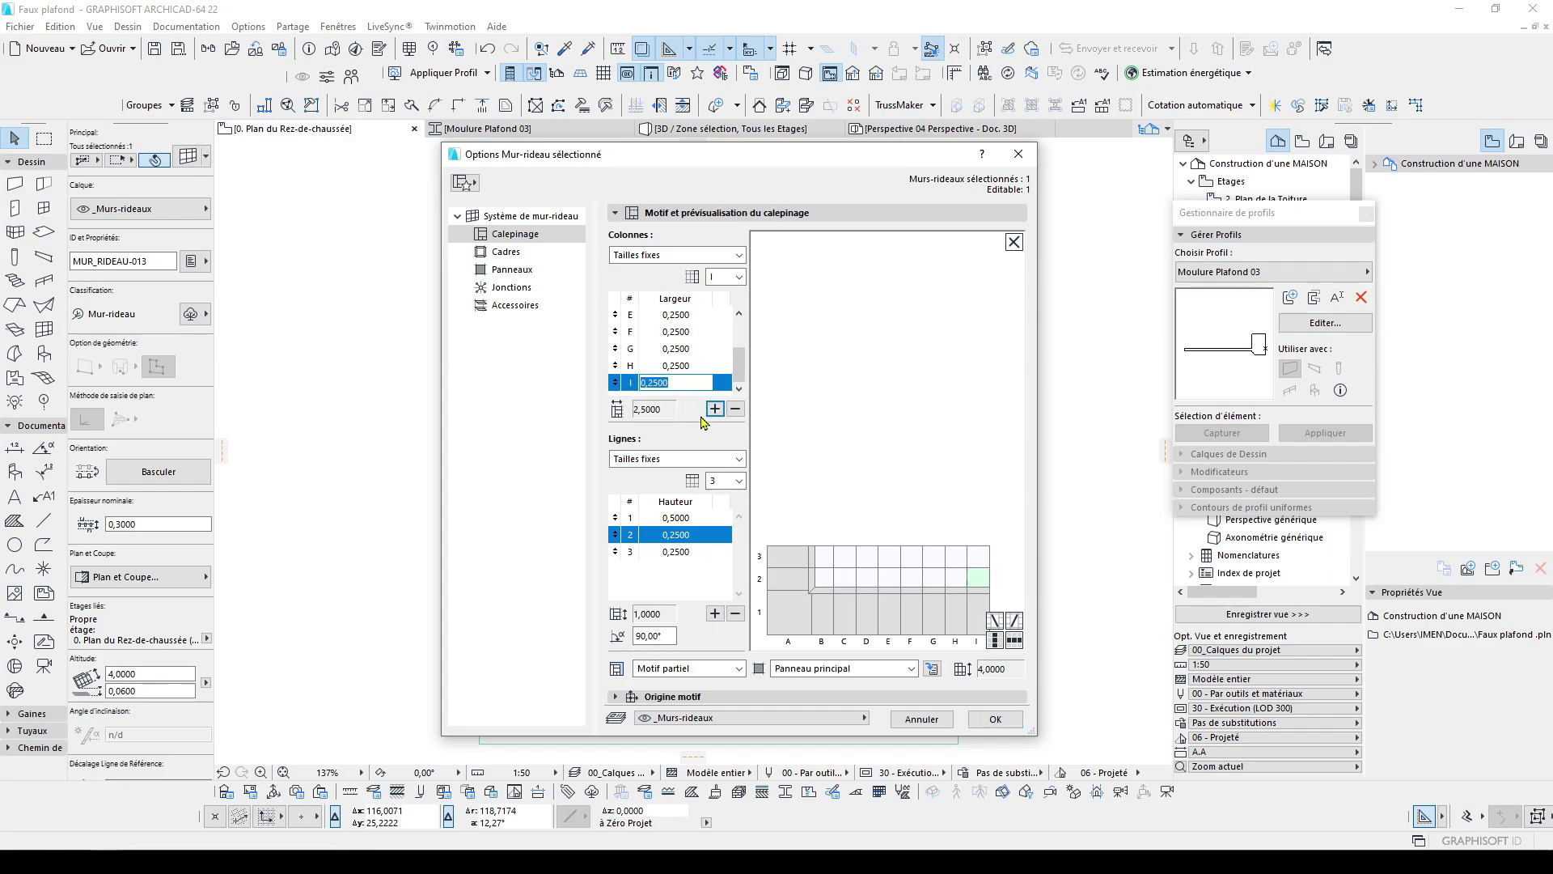
pyautogui.click(715, 409)
pyautogui.write(',2500')
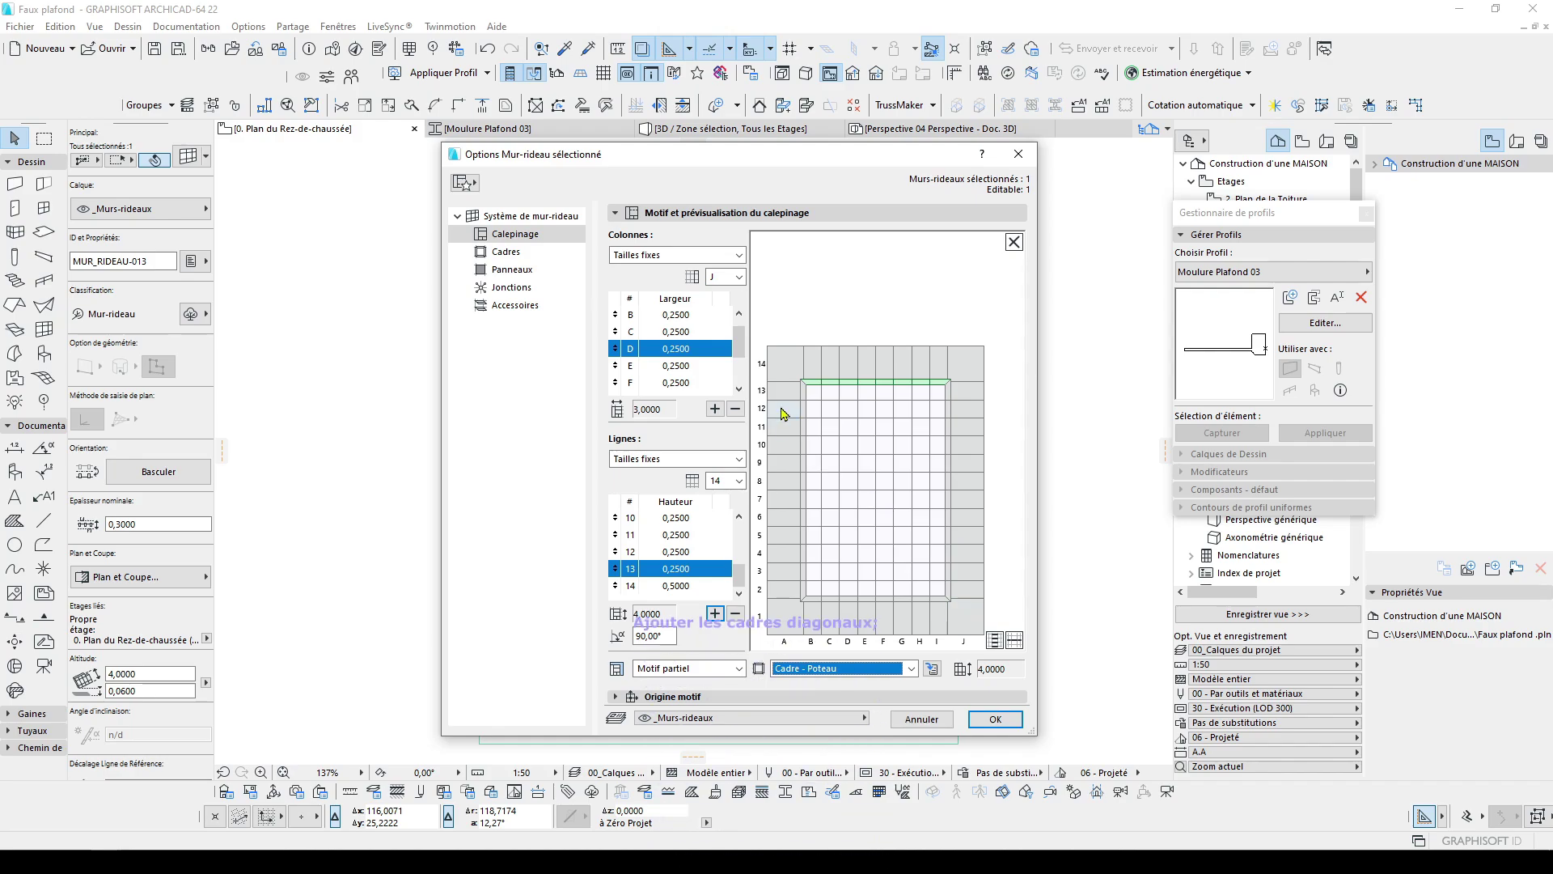
# Add rising diagonal frames across the alternating main panels, starting with columns B, D, F and H in row 13
pyautogui.click(817, 401)
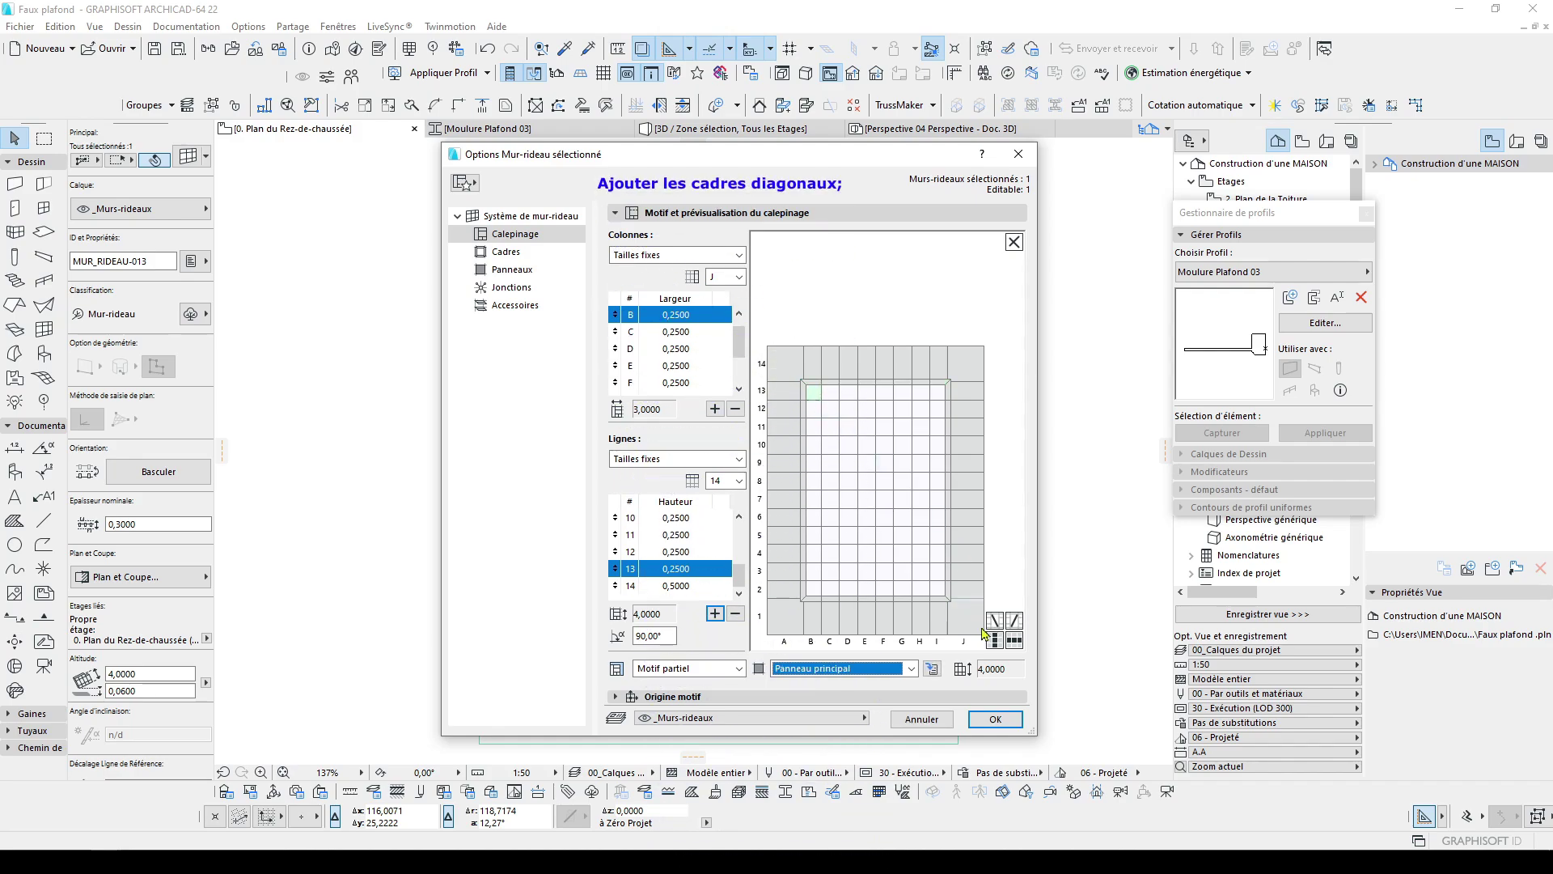
pyautogui.click(851, 397)
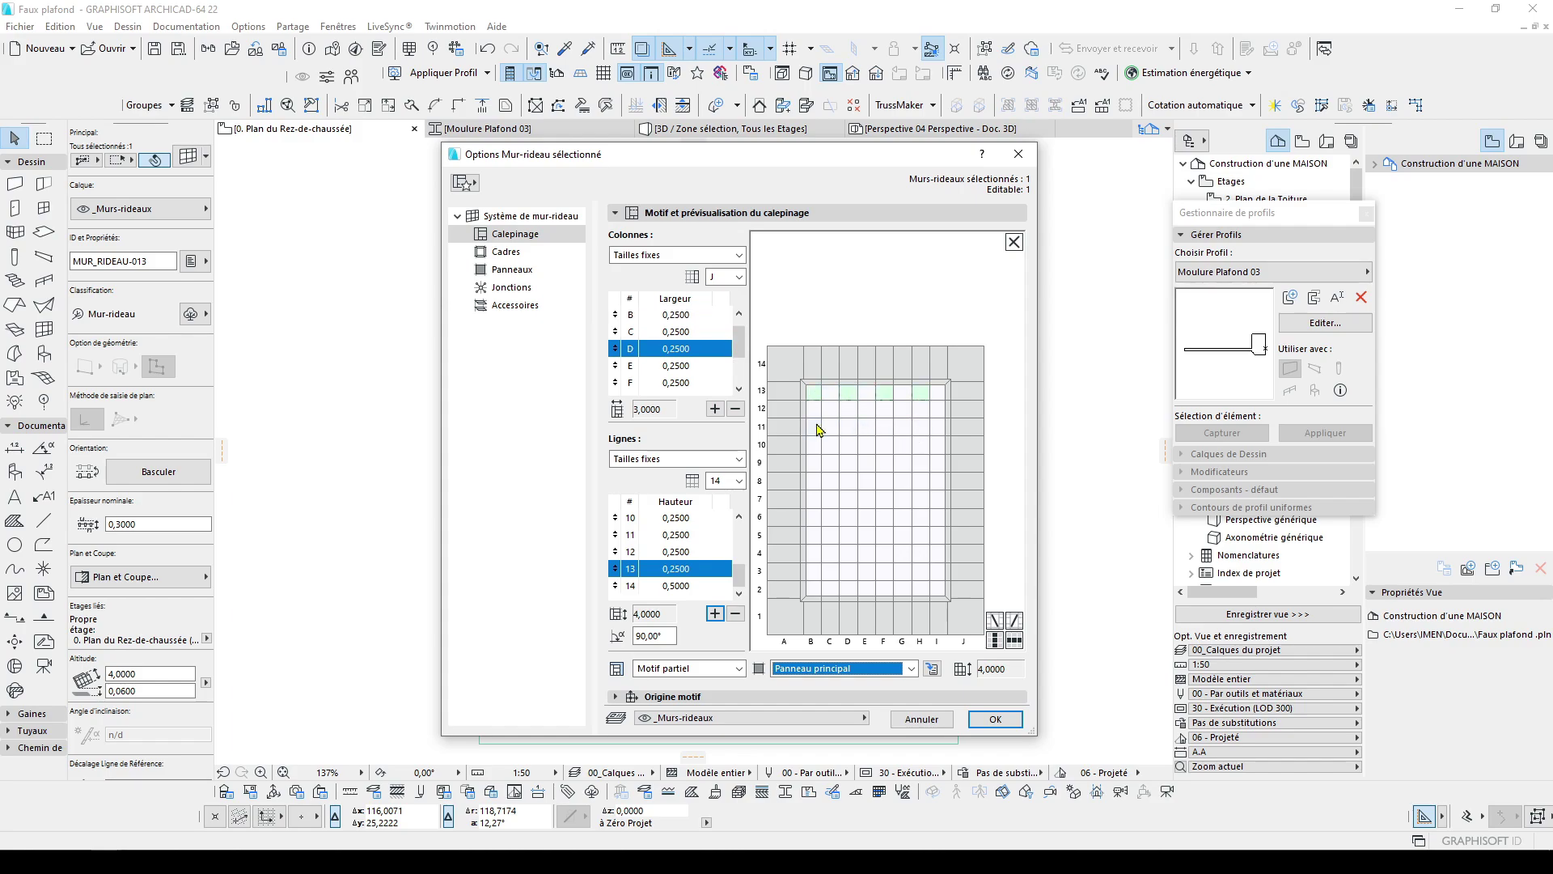
pyautogui.click(883, 430)
pyautogui.click(917, 437)
pyautogui.click(1016, 622)
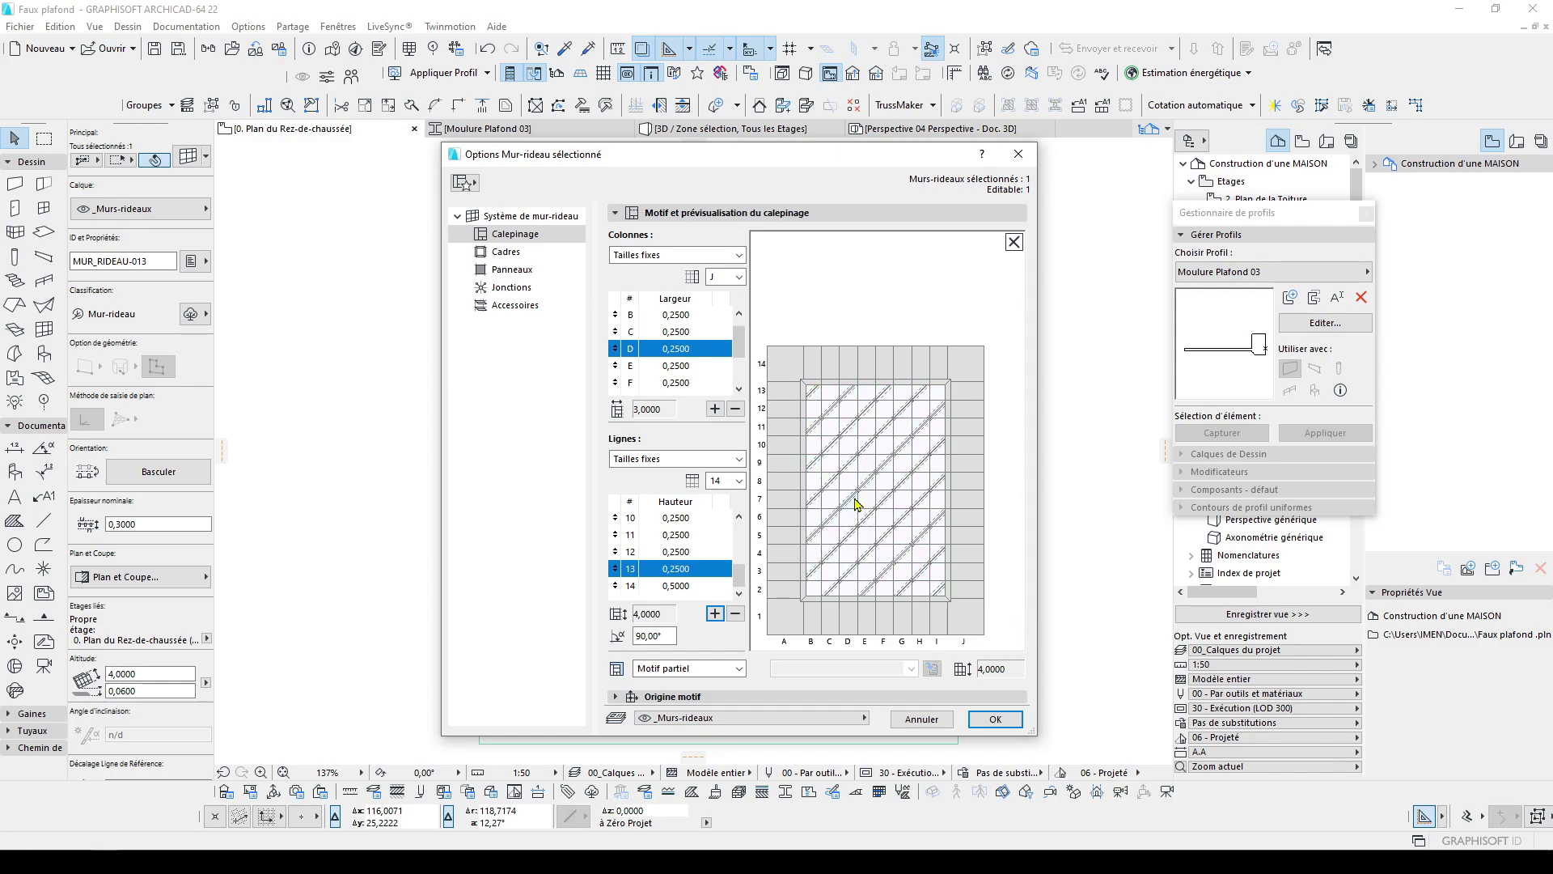
# Add falling diagonal frames across the remaining alternating main panels, starting from column C in row 13
pyautogui.click(831, 394)
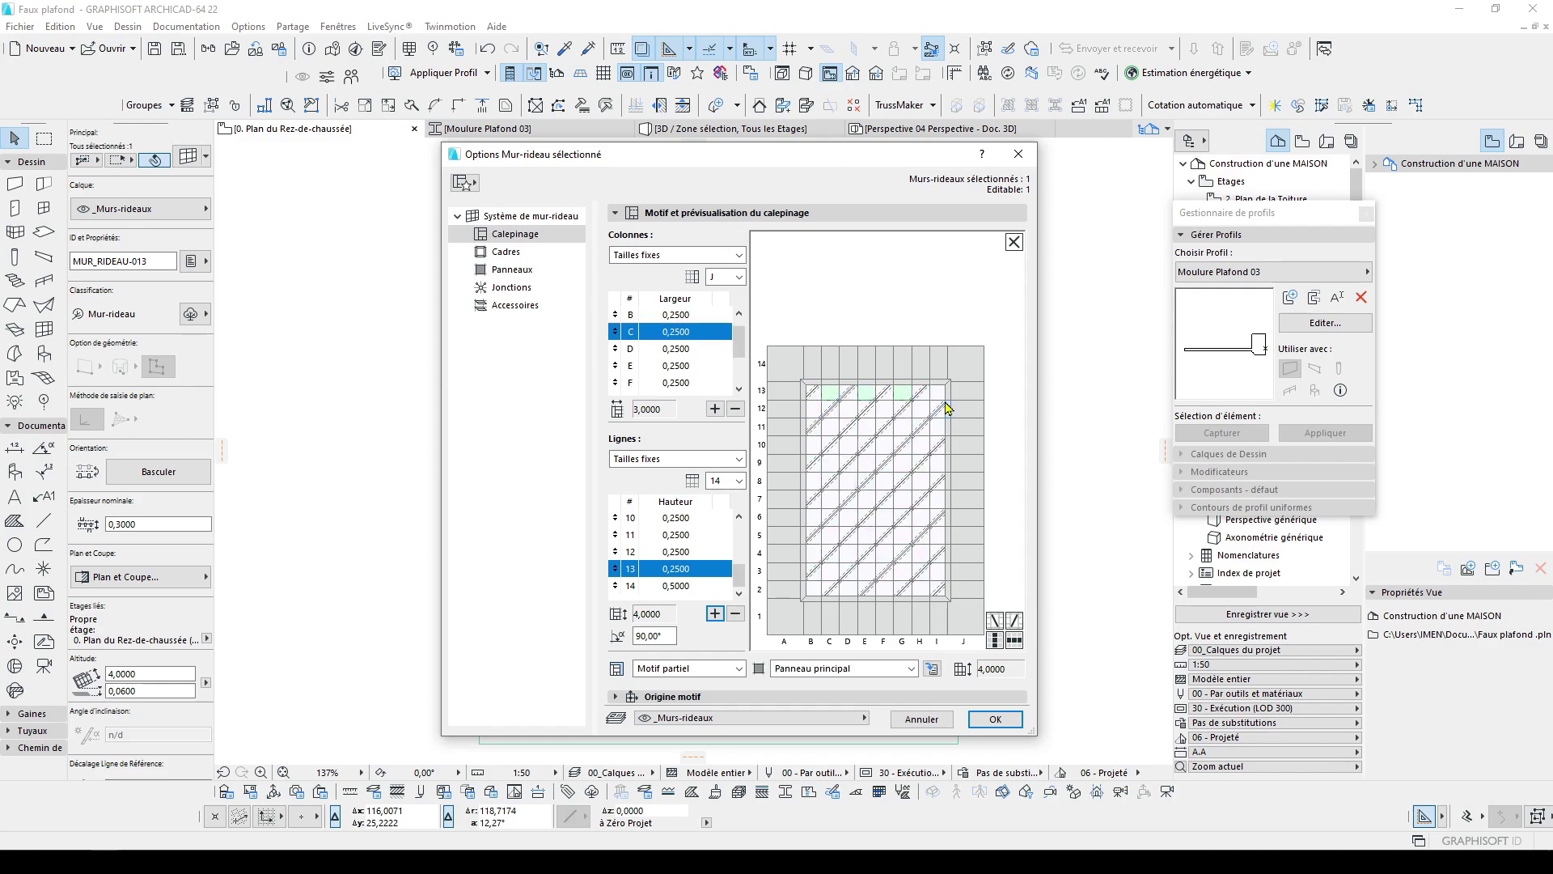
pyautogui.click(1014, 620)
pyautogui.click(993, 622)
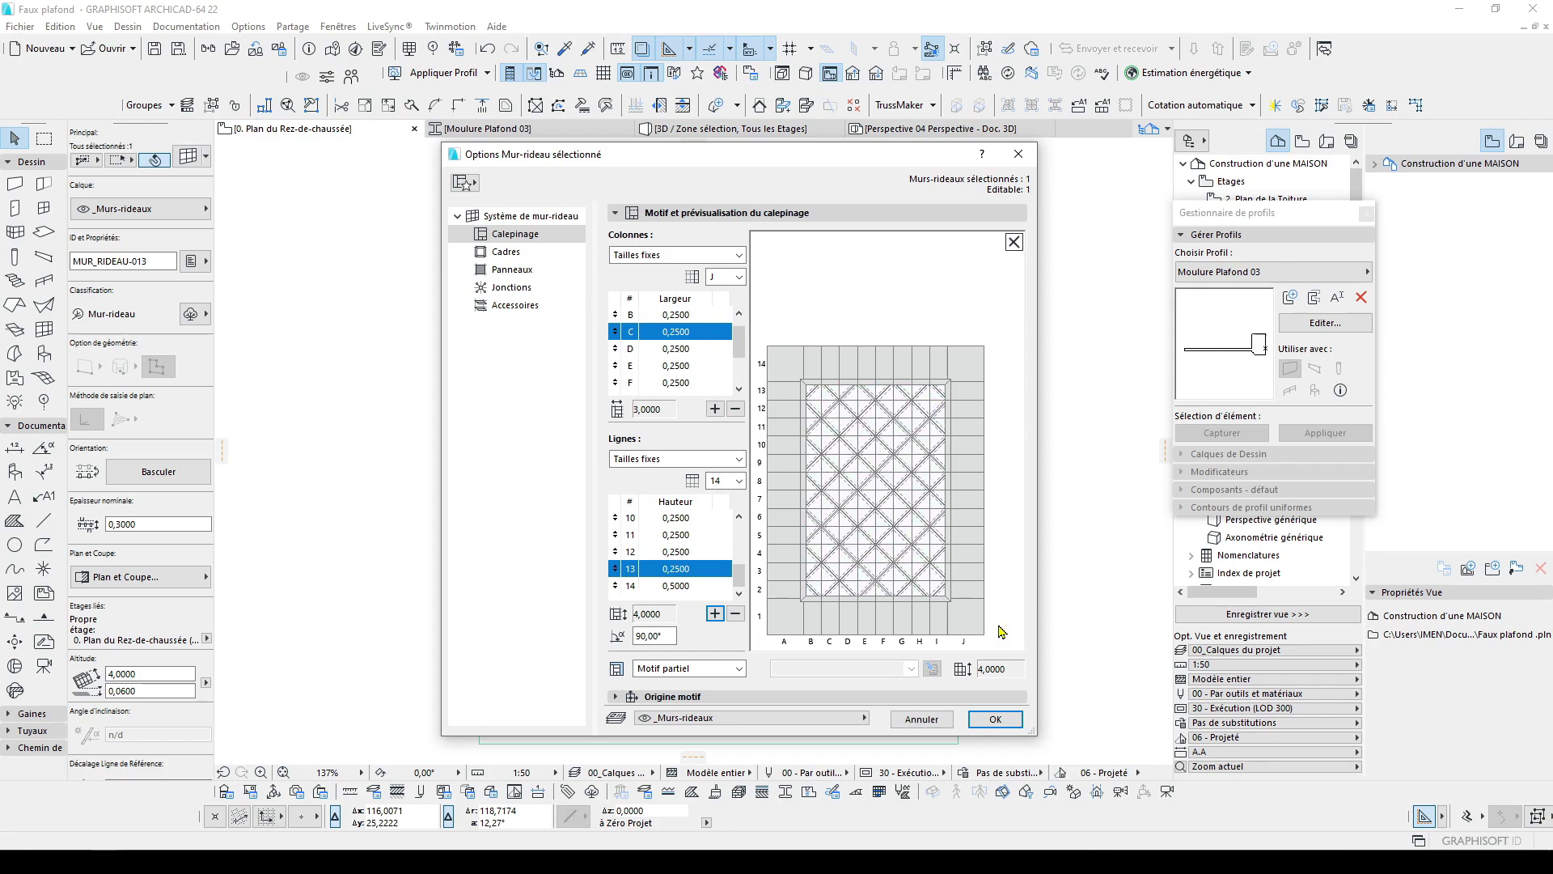
# Change the Cadre frame class to Cadre modulaire 22 with the custom frame Ossature mur-rideau 8
pyautogui.click(526, 257)
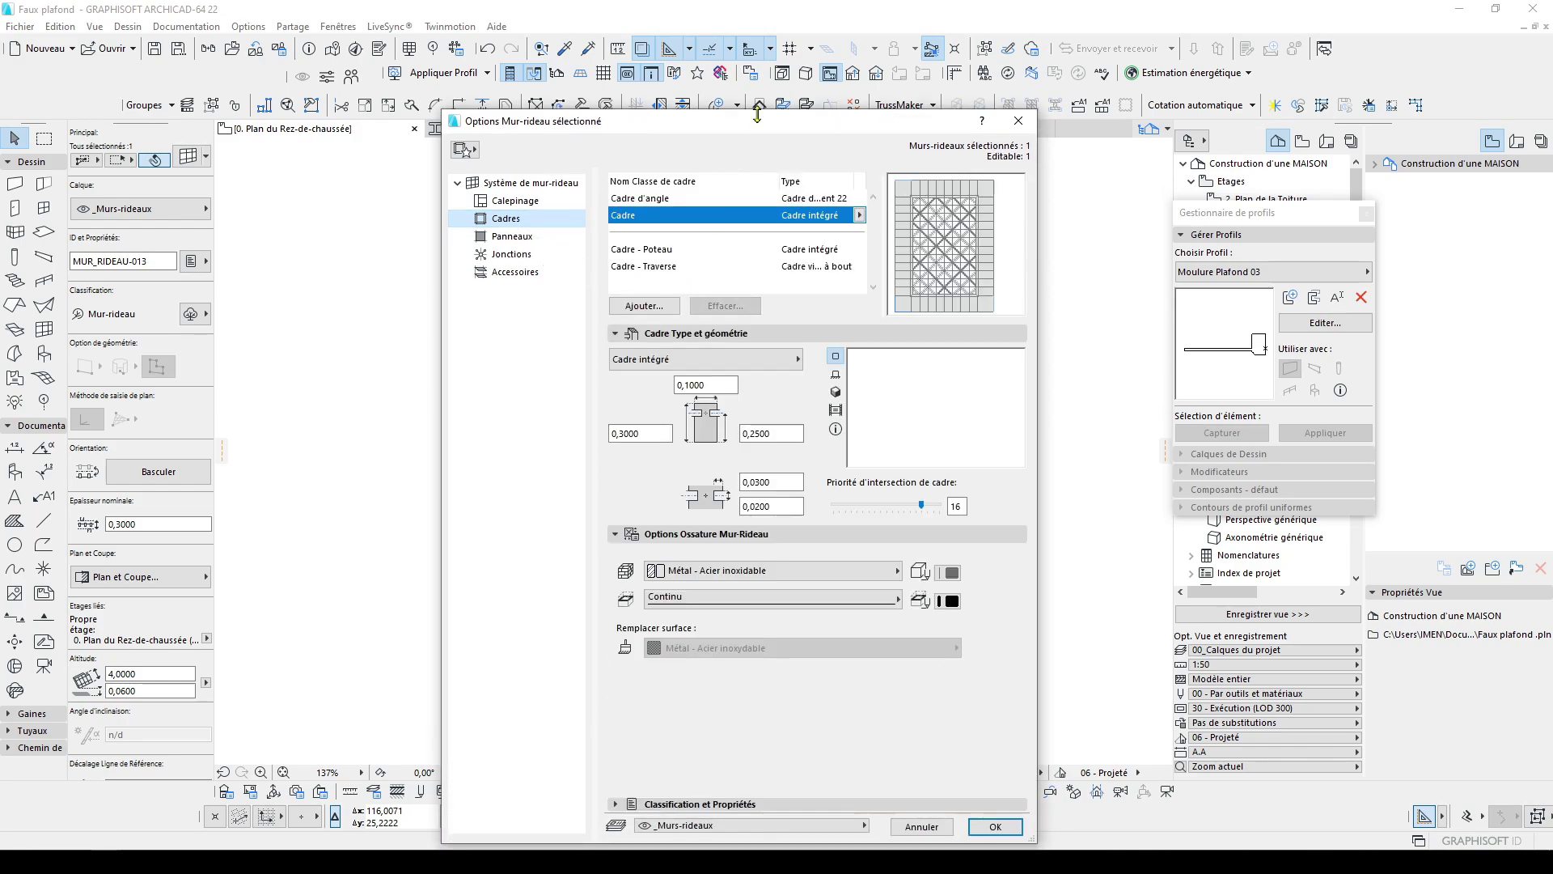
pyautogui.moveTo(778, 124); pyautogui.dragTo(777, 158)
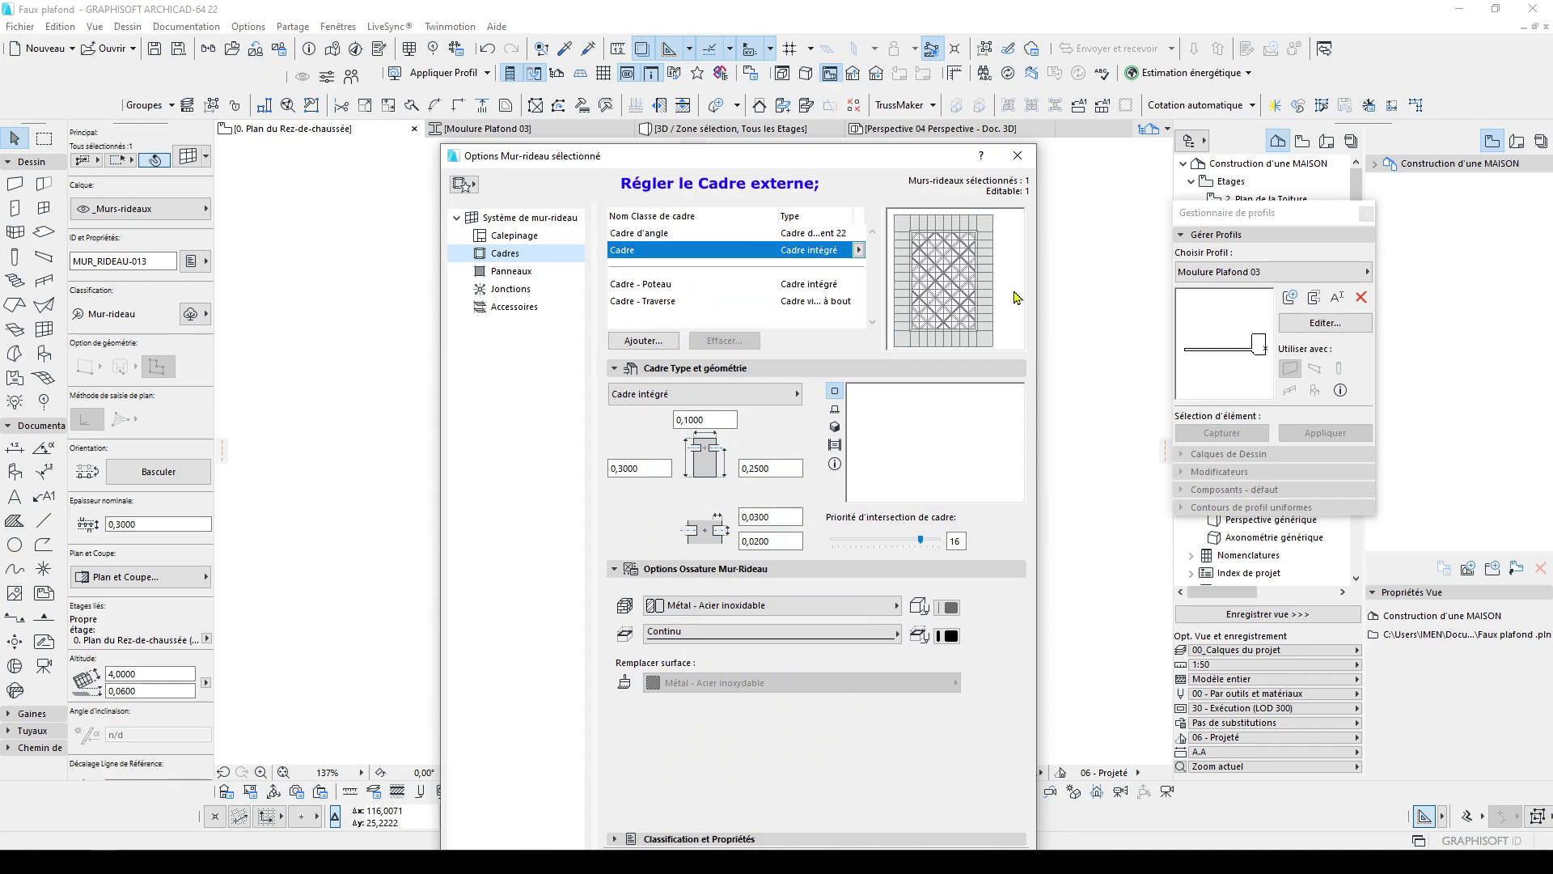
pyautogui.click(797, 394)
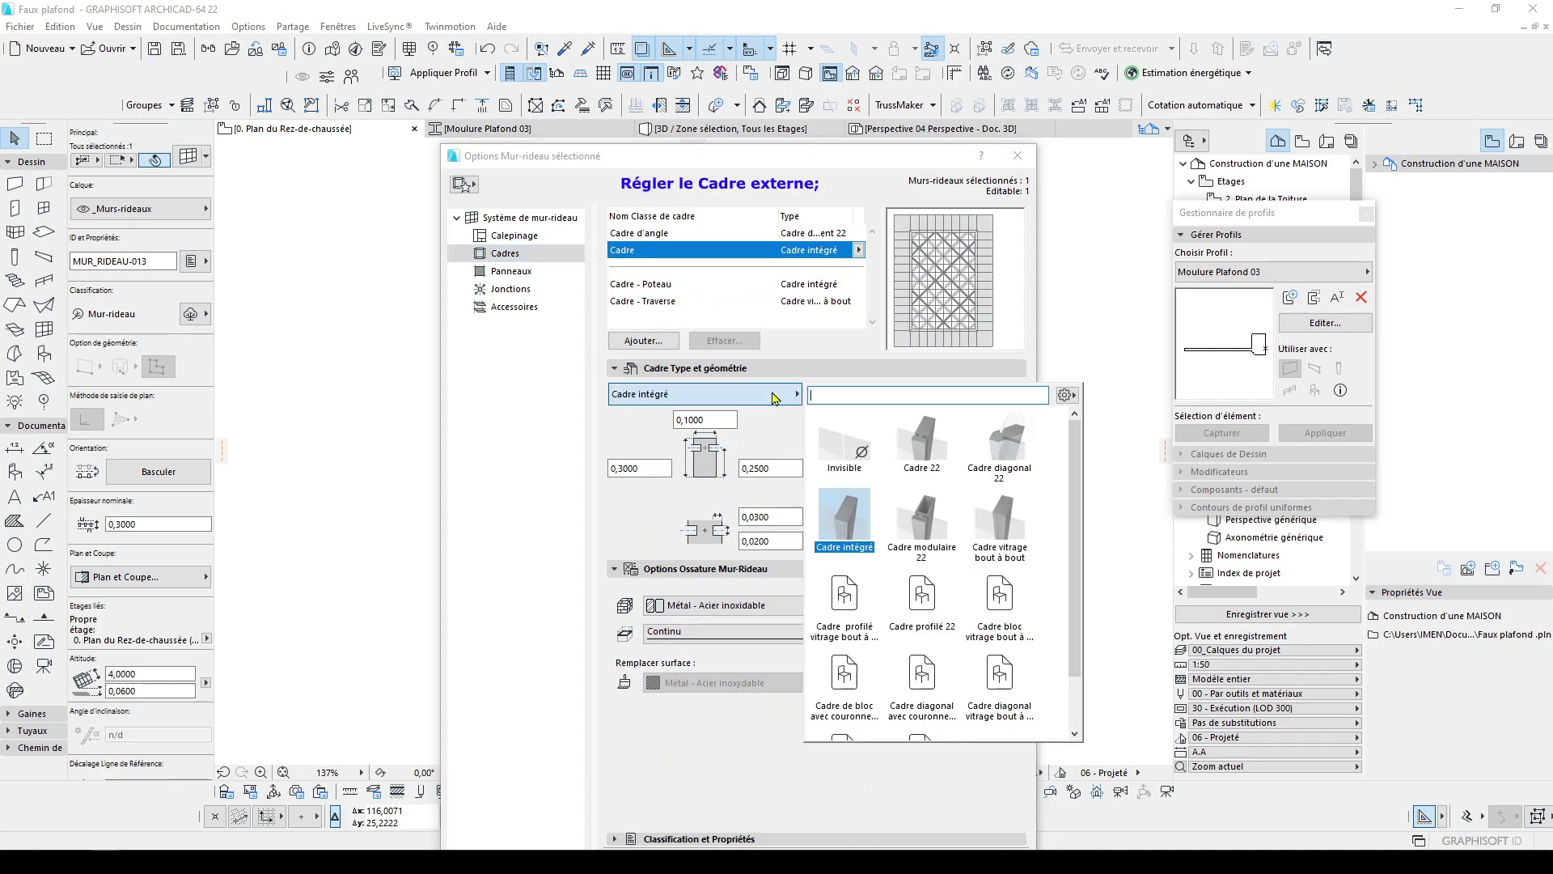
pyautogui.click(914, 541)
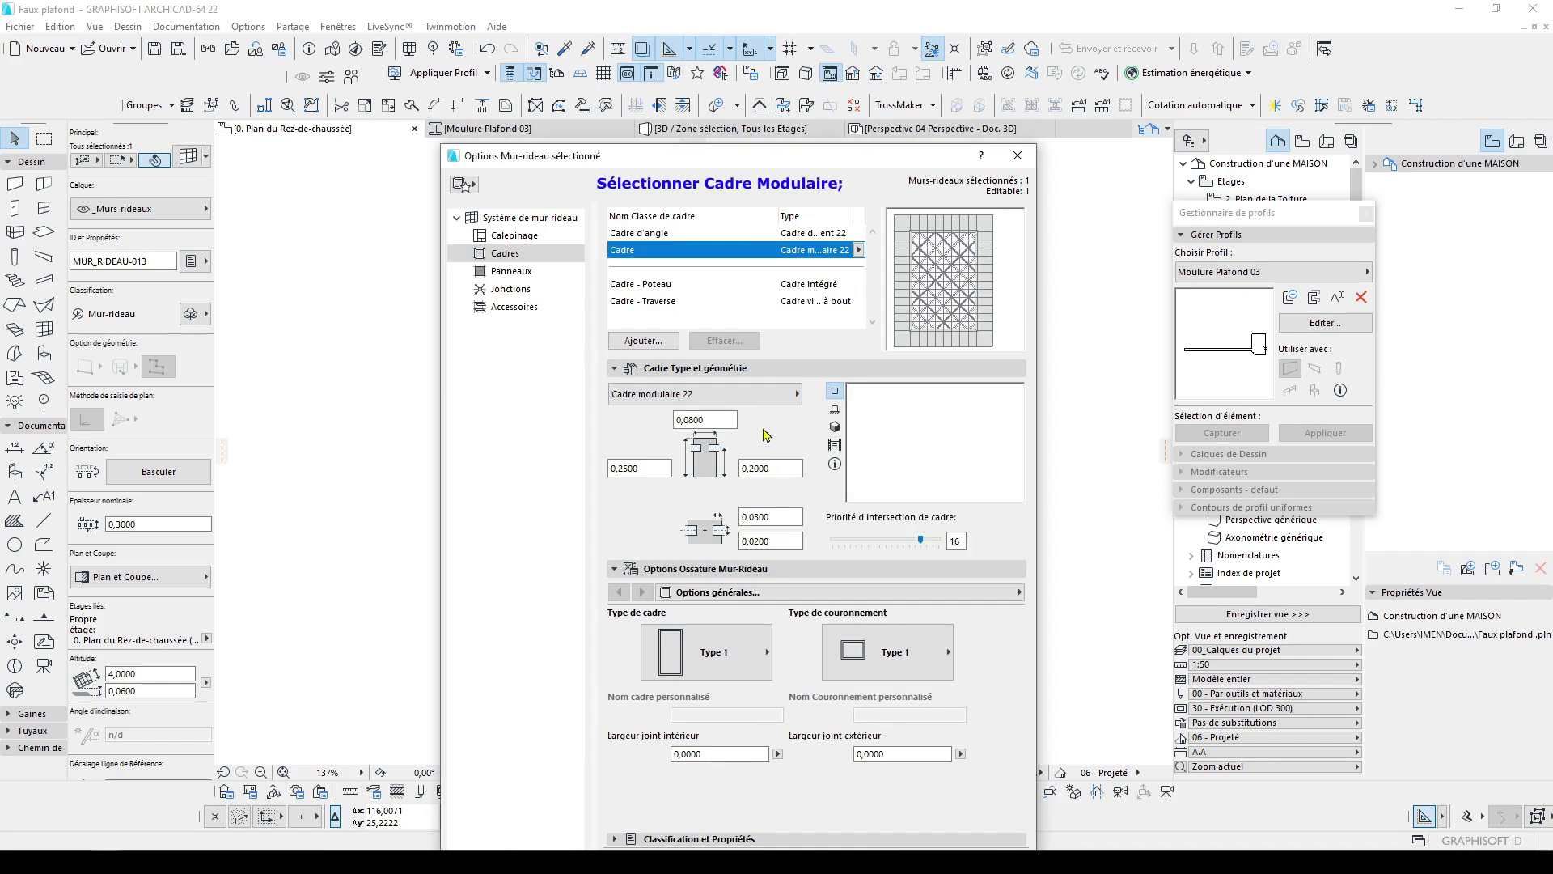
pyautogui.click(739, 658)
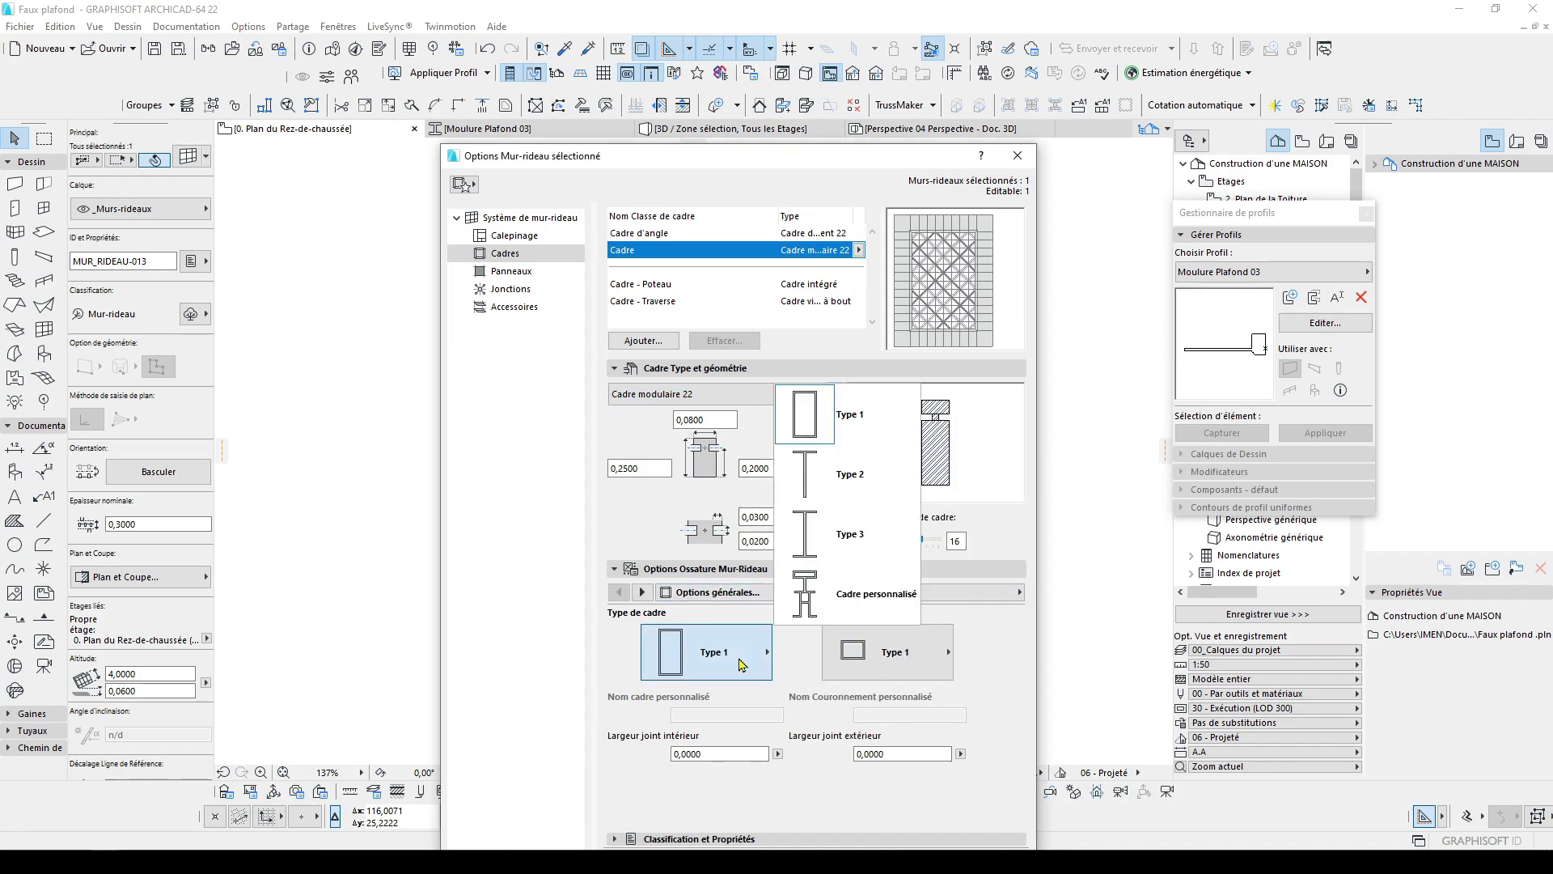
pyautogui.click(827, 611)
pyautogui.click(778, 714)
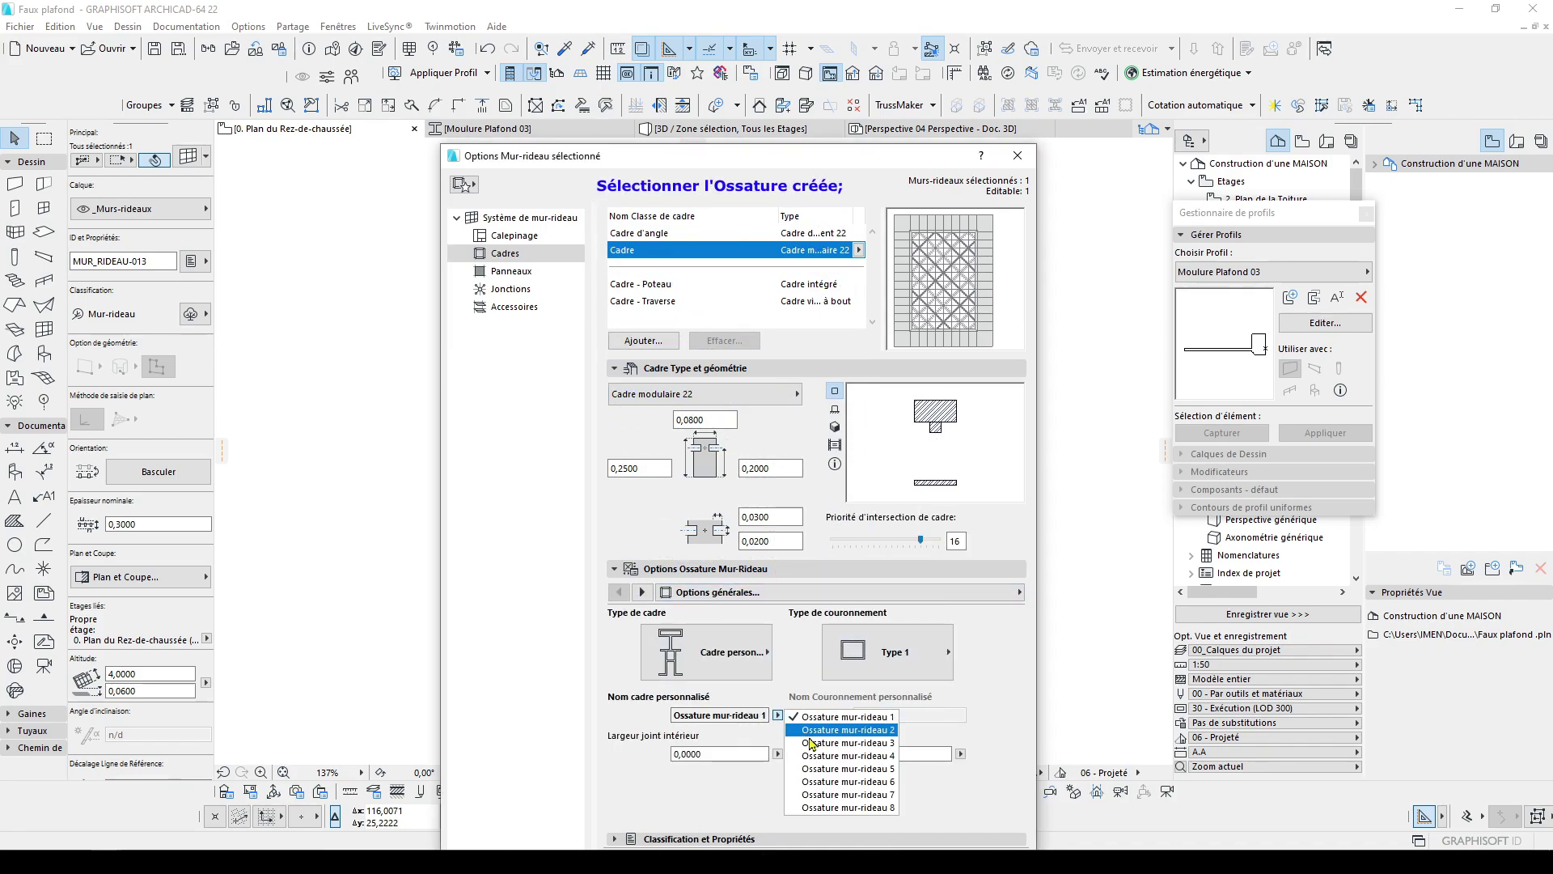
pyautogui.click(825, 810)
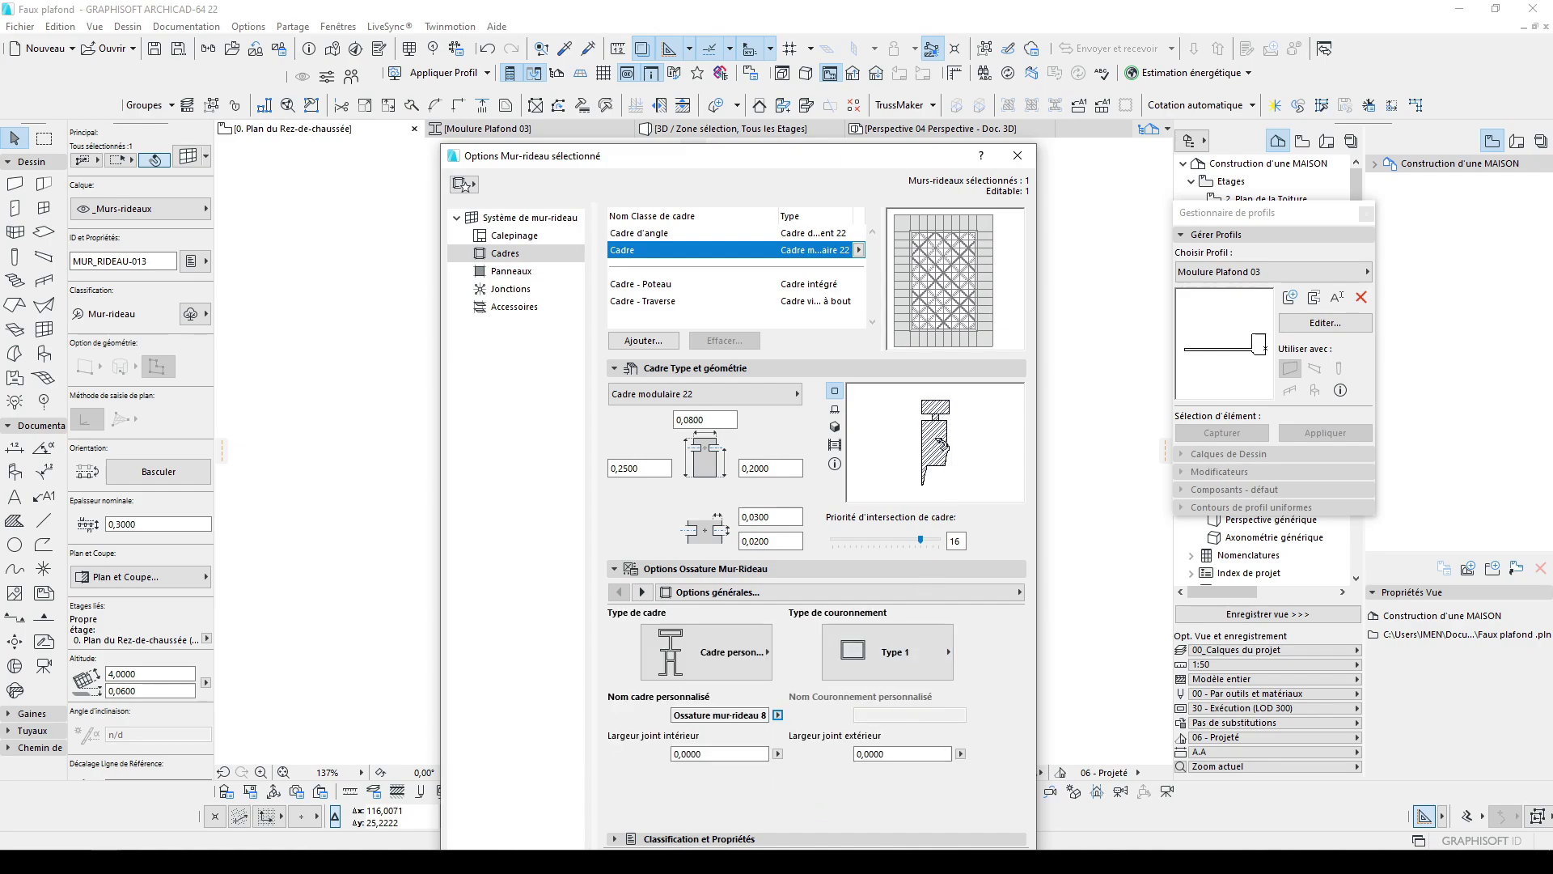
# Set the Cadre class's width to 0,5000 and its depth values to 0,2500 and 0,2300
pyautogui.doubleClick(727, 420)
pyautogui.write(',5000')
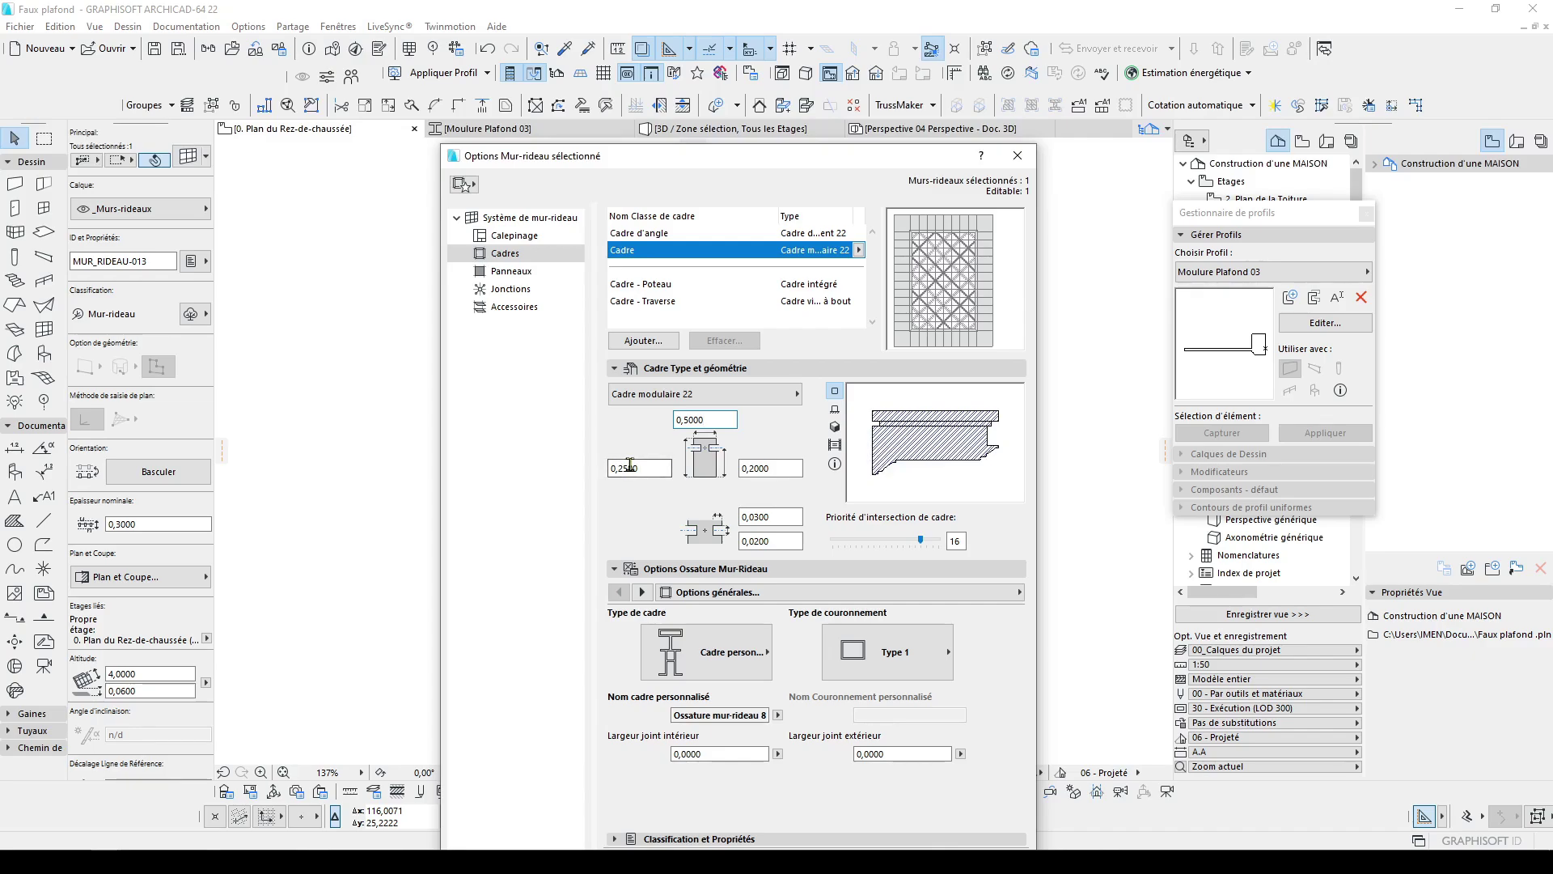
pyautogui.click(630, 468)
pyautogui.moveTo(754, 468); pyautogui.dragTo(799, 469)
# Enable surface replacement for the Cadre class and set its frame and joint building materials to Finition int - Plaque de plâtre
pyautogui.click(931, 593)
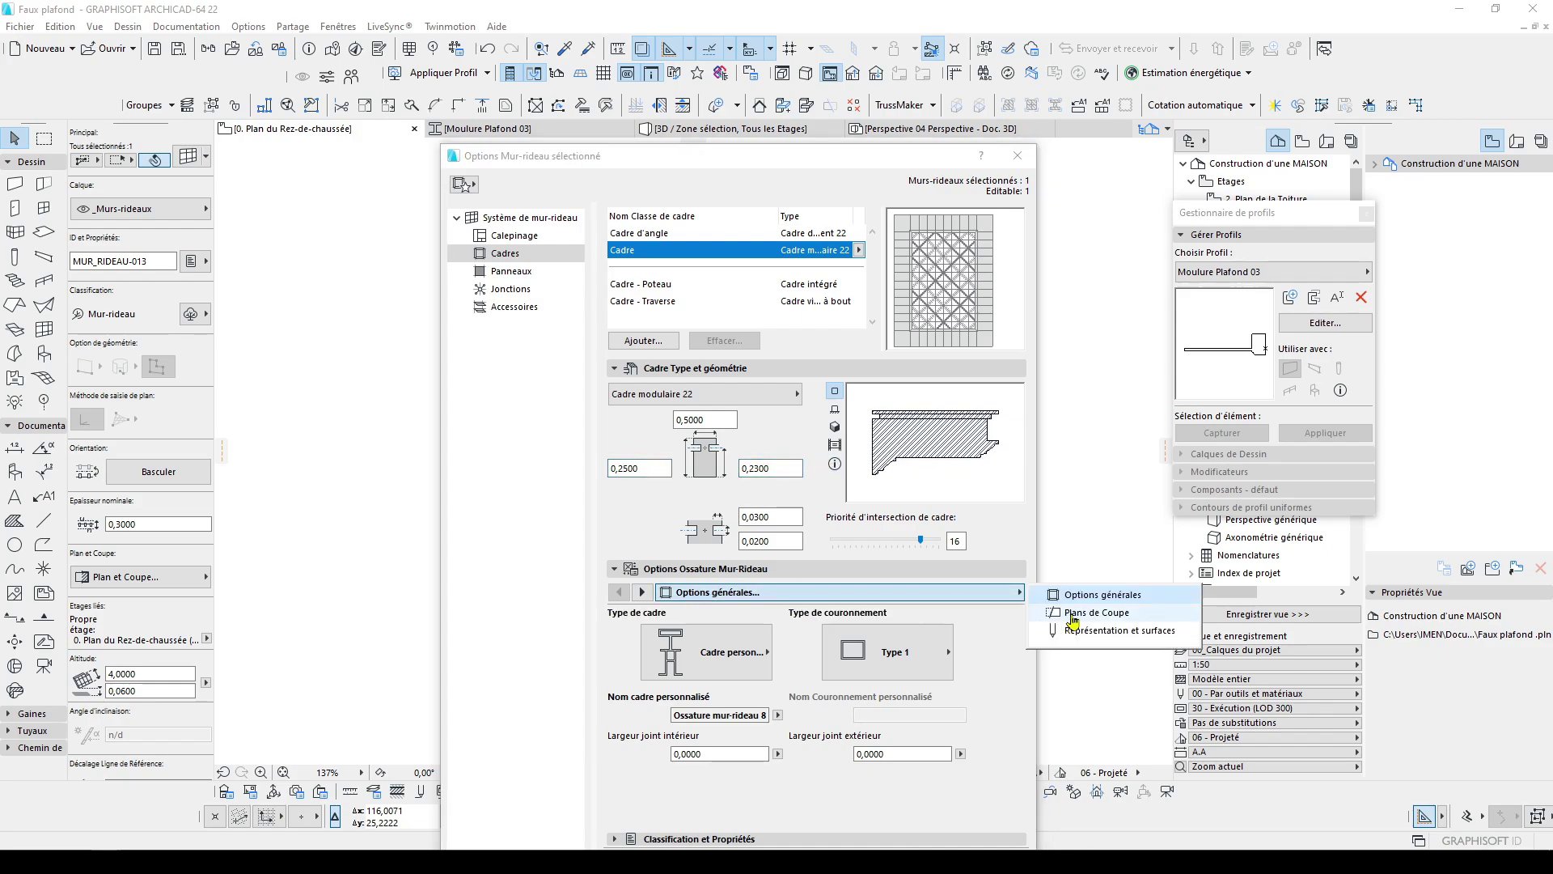
pyautogui.click(1094, 630)
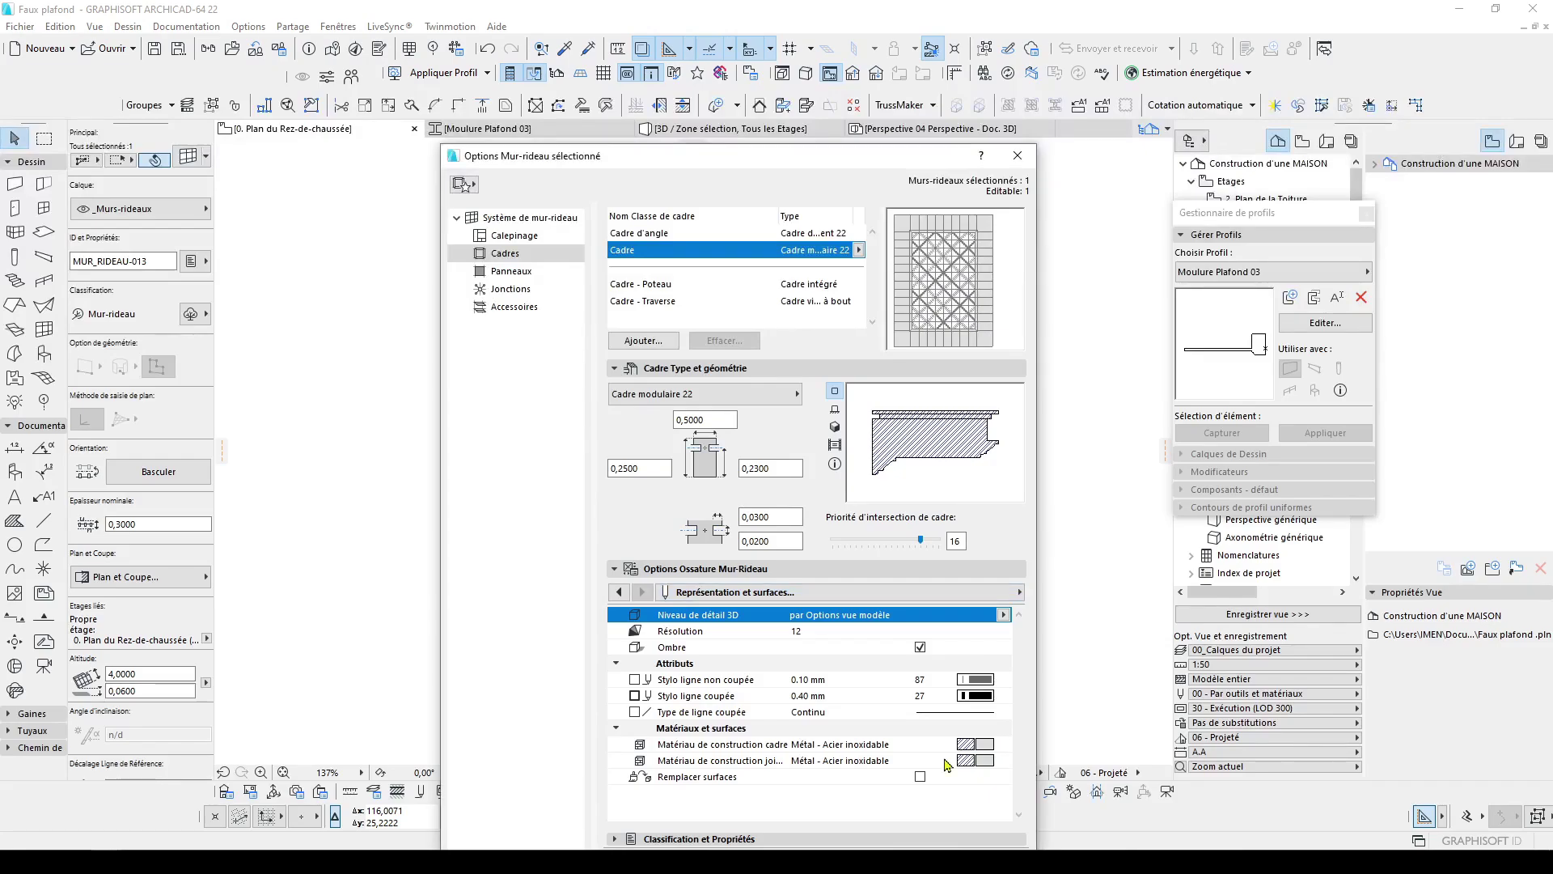
pyautogui.click(922, 778)
pyautogui.click(1004, 746)
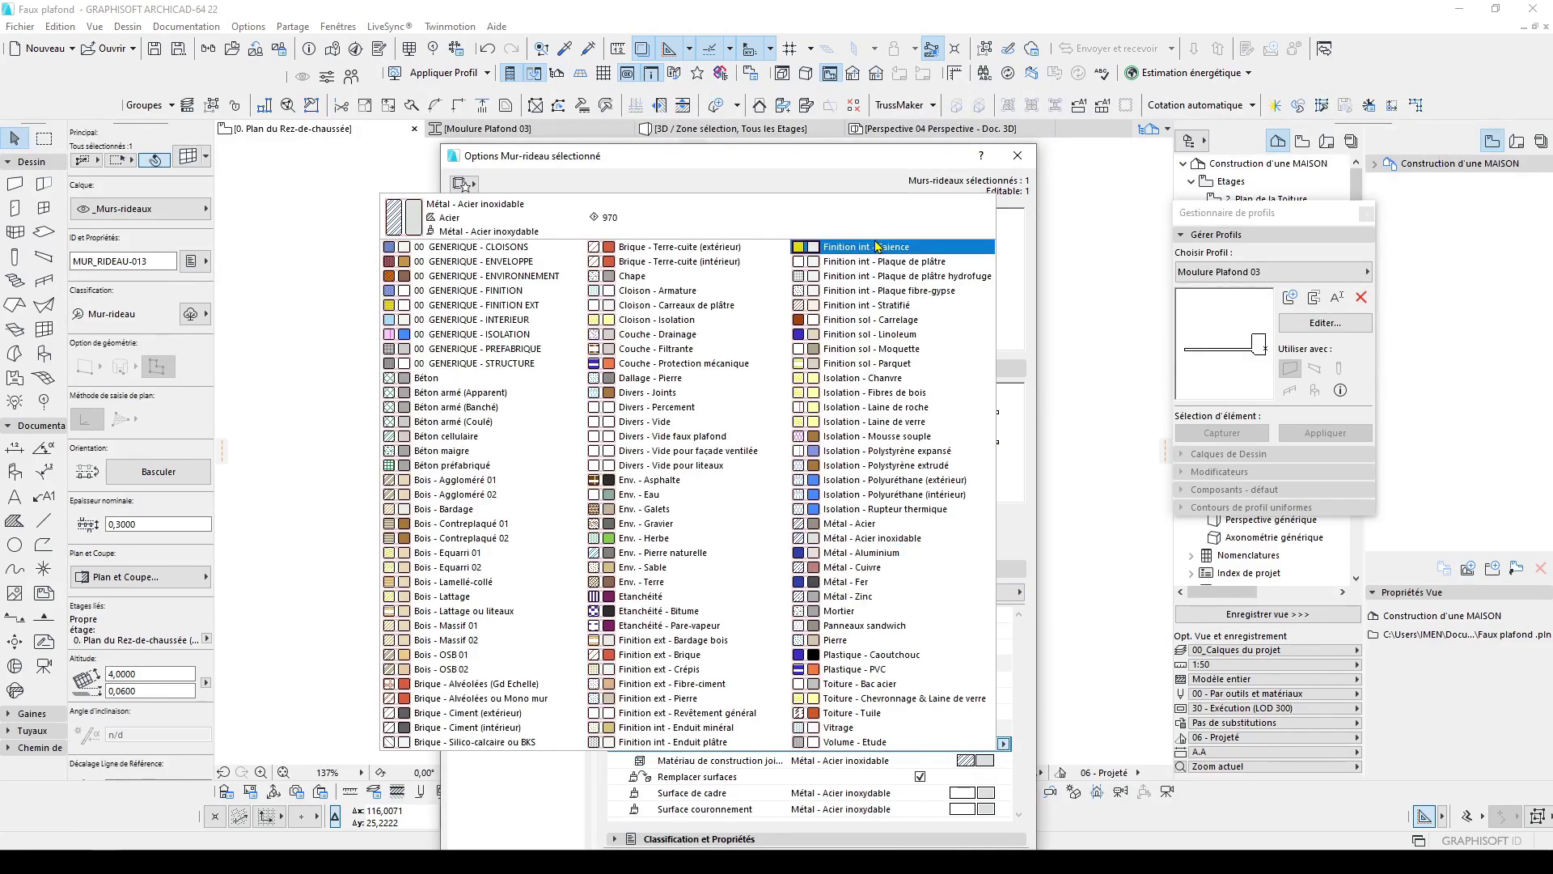
pyautogui.click(905, 262)
pyautogui.click(1005, 762)
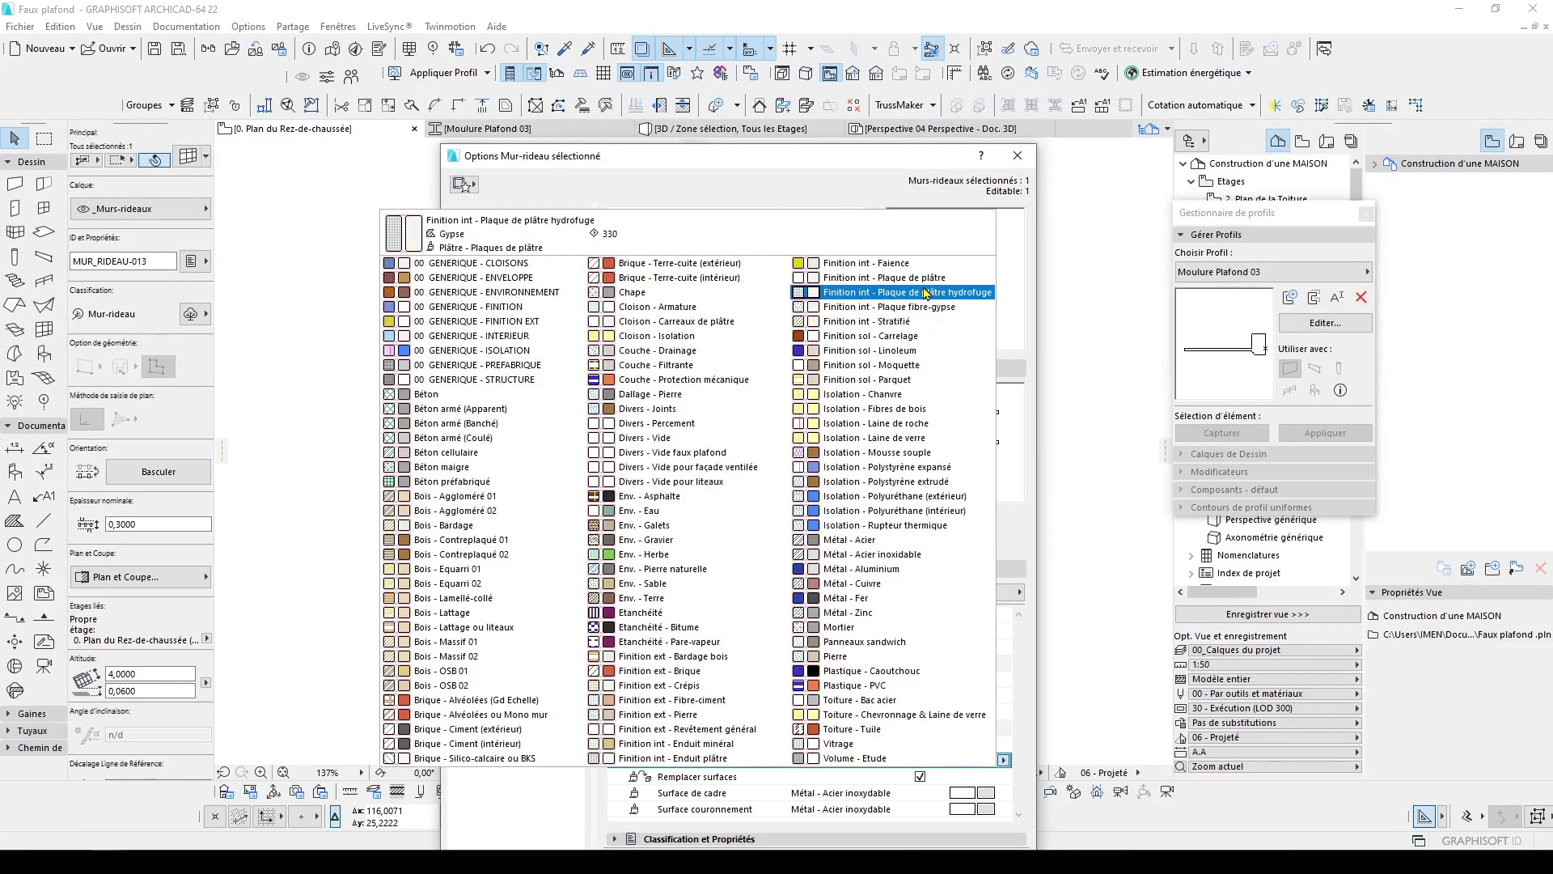
pyautogui.click(890, 287)
# Set the Cadre class's frame and cap surfaces to Peinture - Blanc brillant
pyautogui.click(1004, 793)
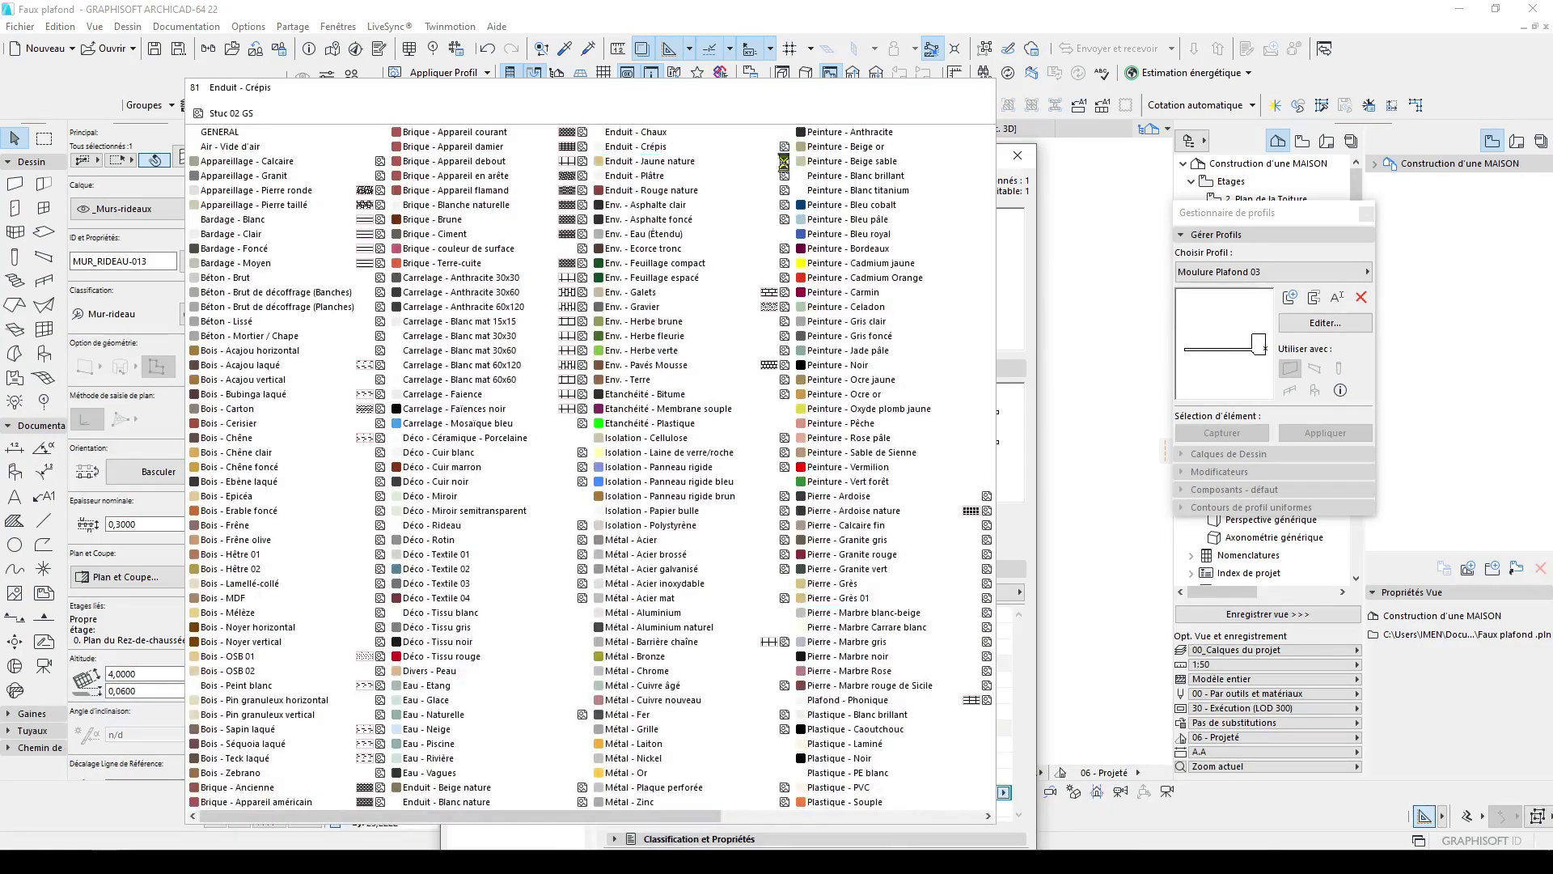
pyautogui.click(919, 185)
pyautogui.click(1000, 811)
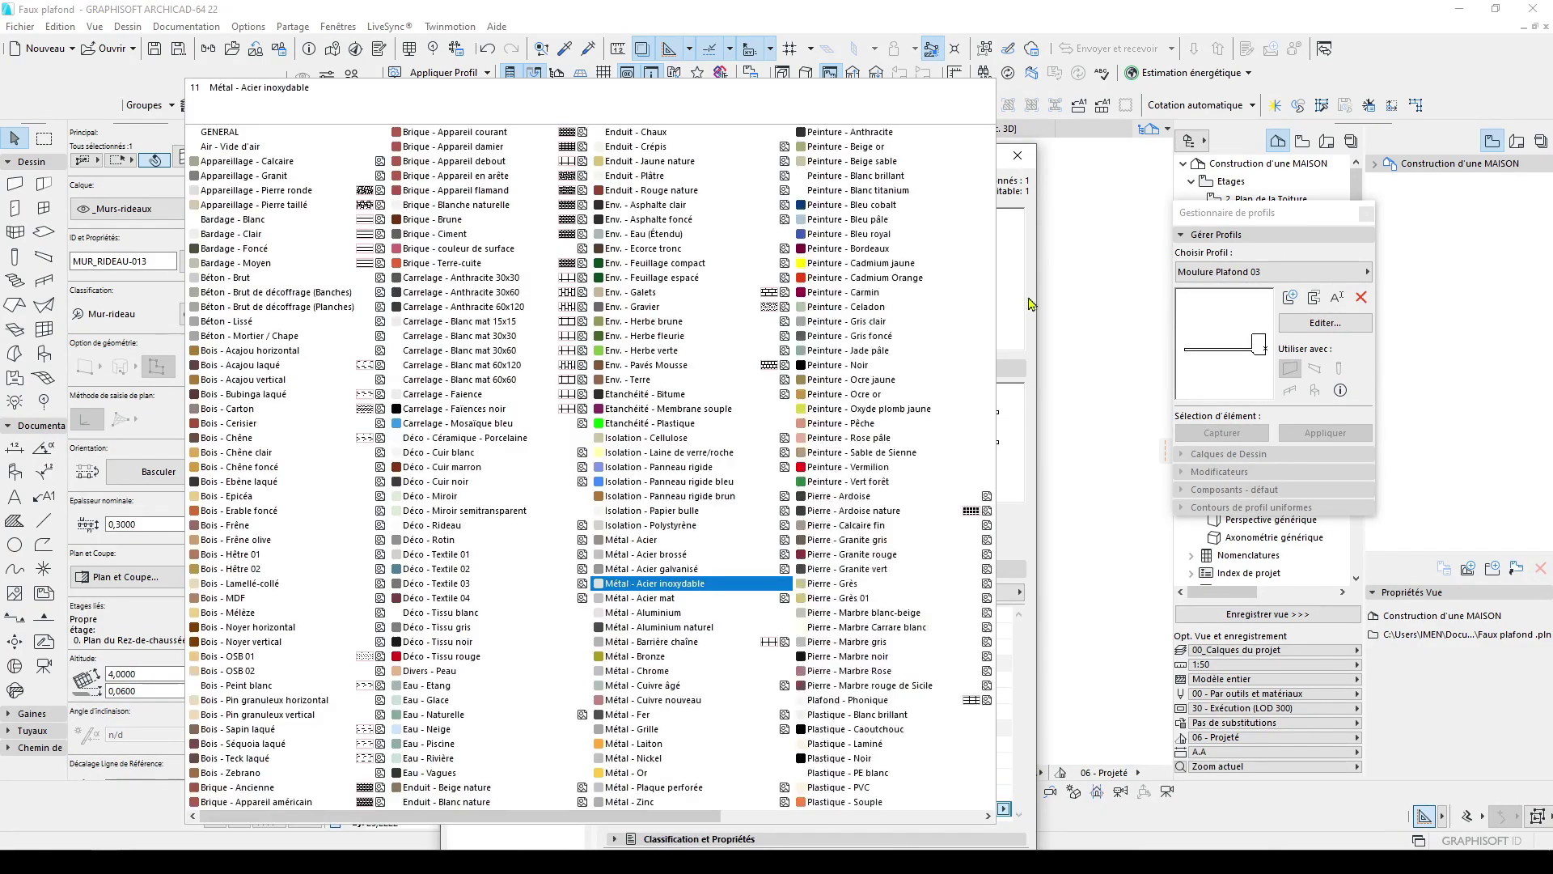
pyautogui.click(902, 179)
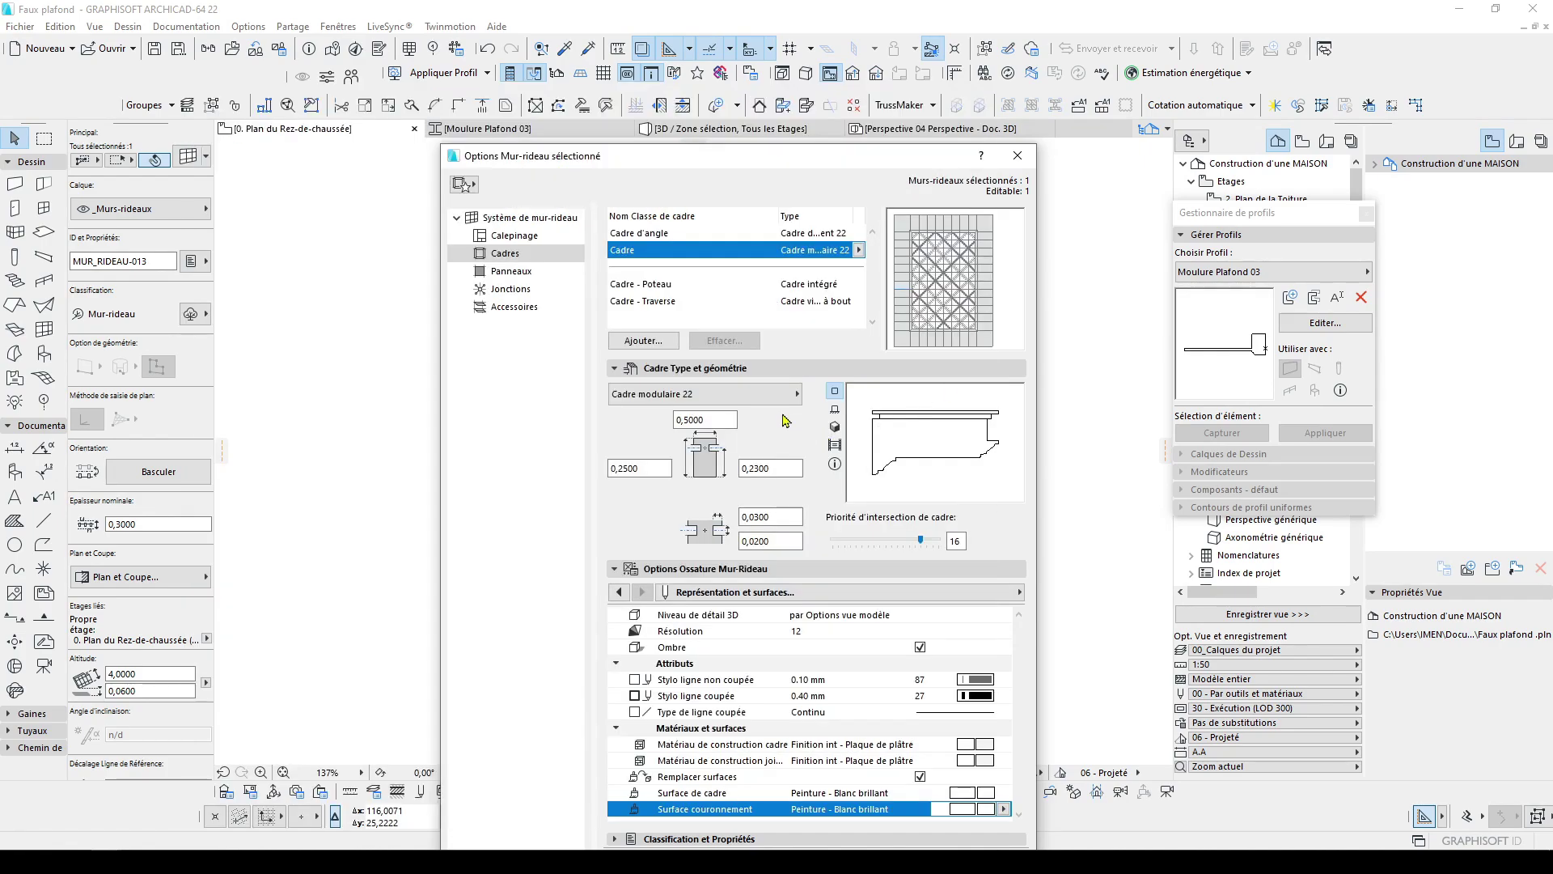
# Change the Cadre - Poteau class to Cadre modulaire 22 with the custom frame Ossature mur-rideau 3
pyautogui.click(647, 284)
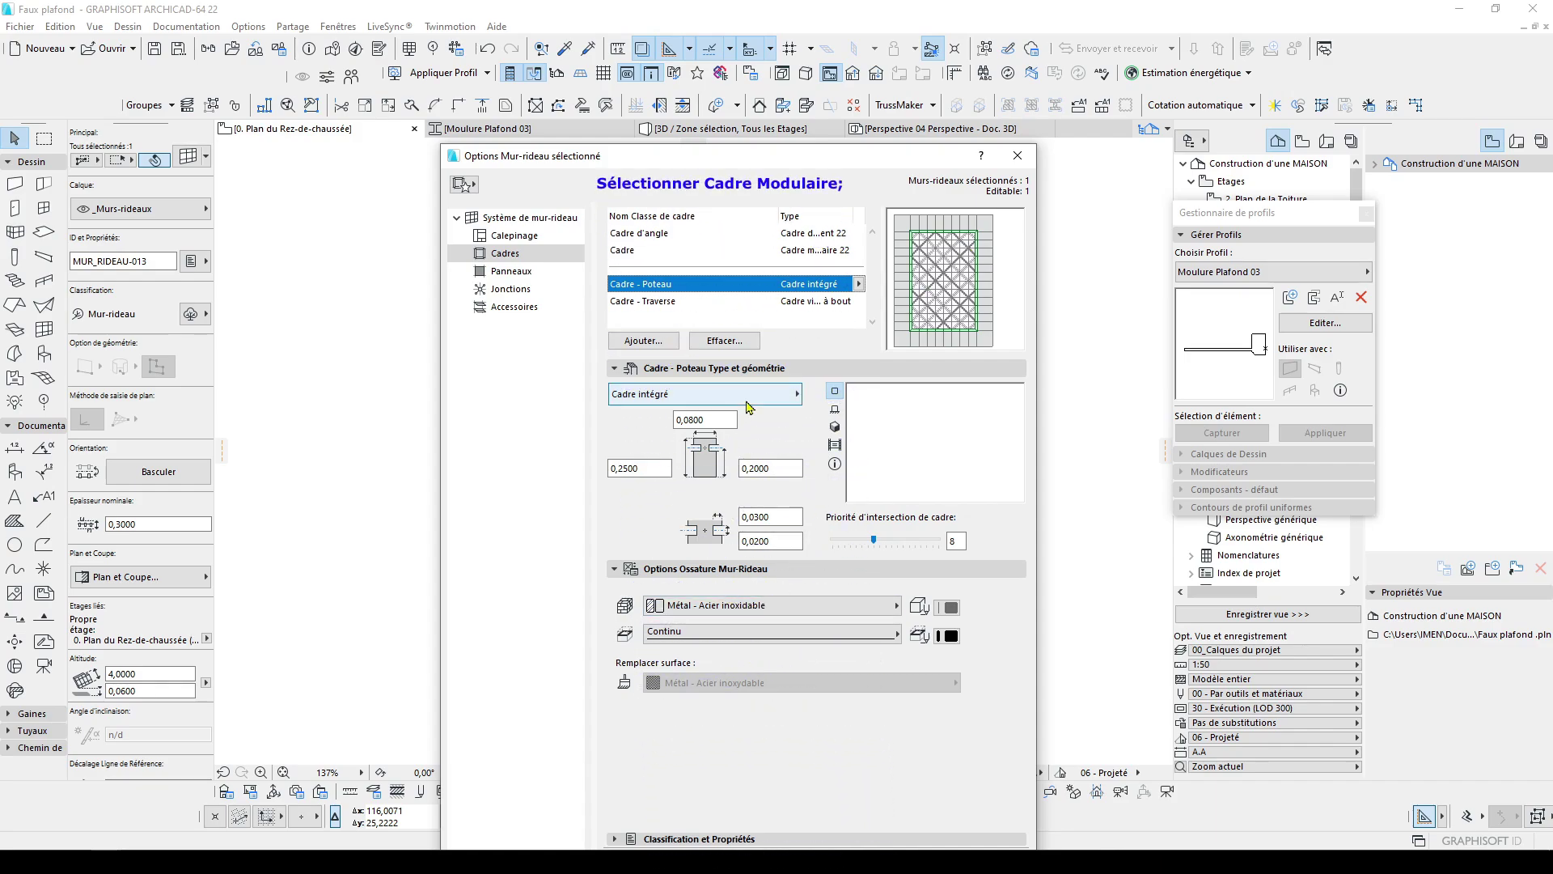
pyautogui.click(785, 393)
pyautogui.click(922, 524)
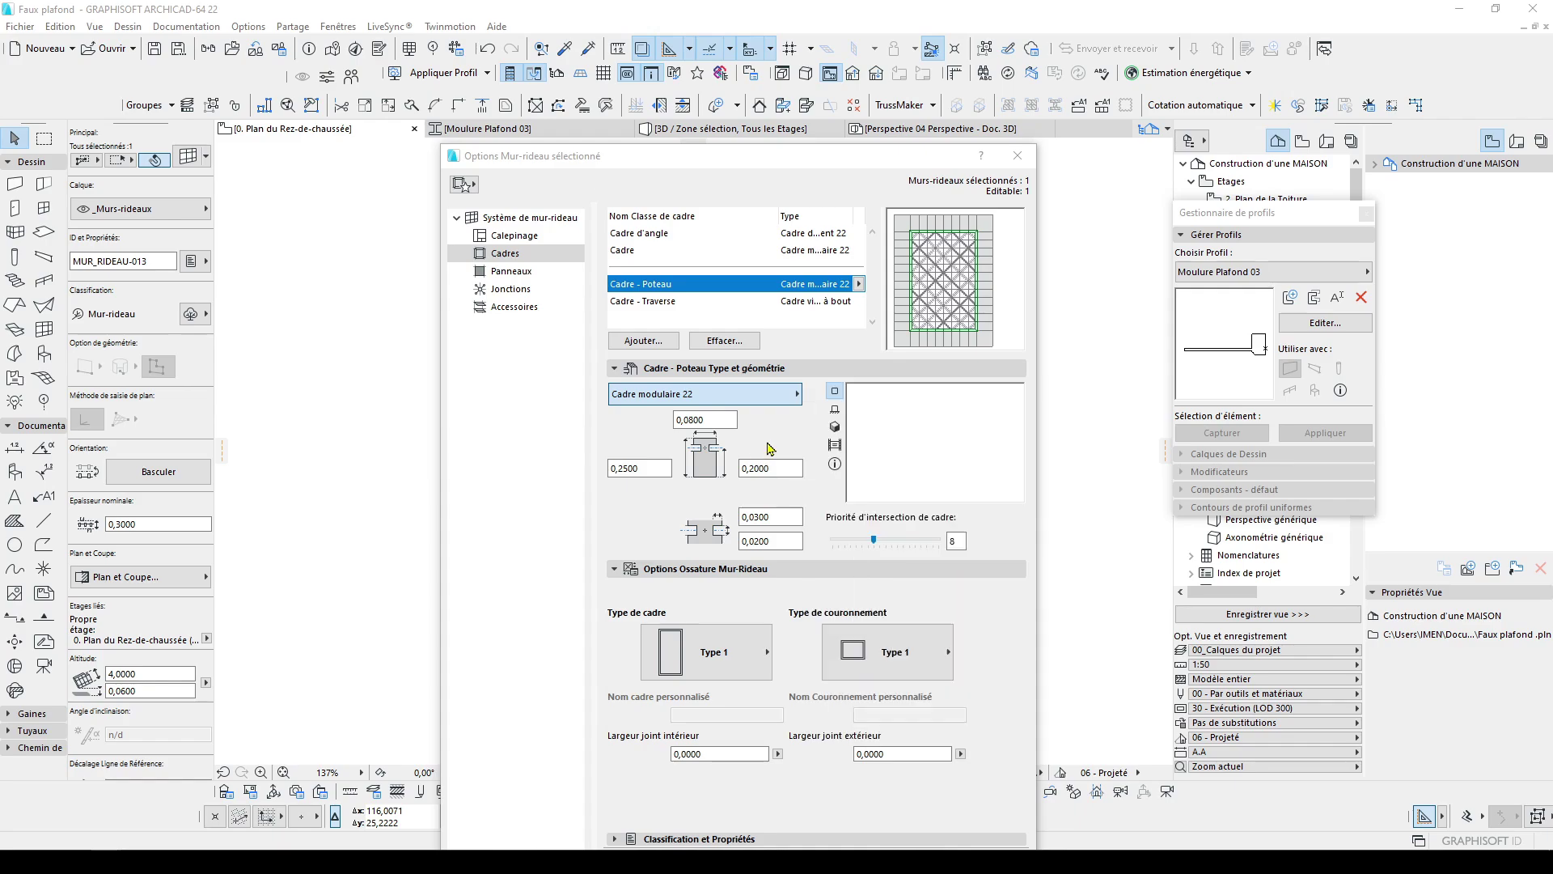
pyautogui.click(728, 652)
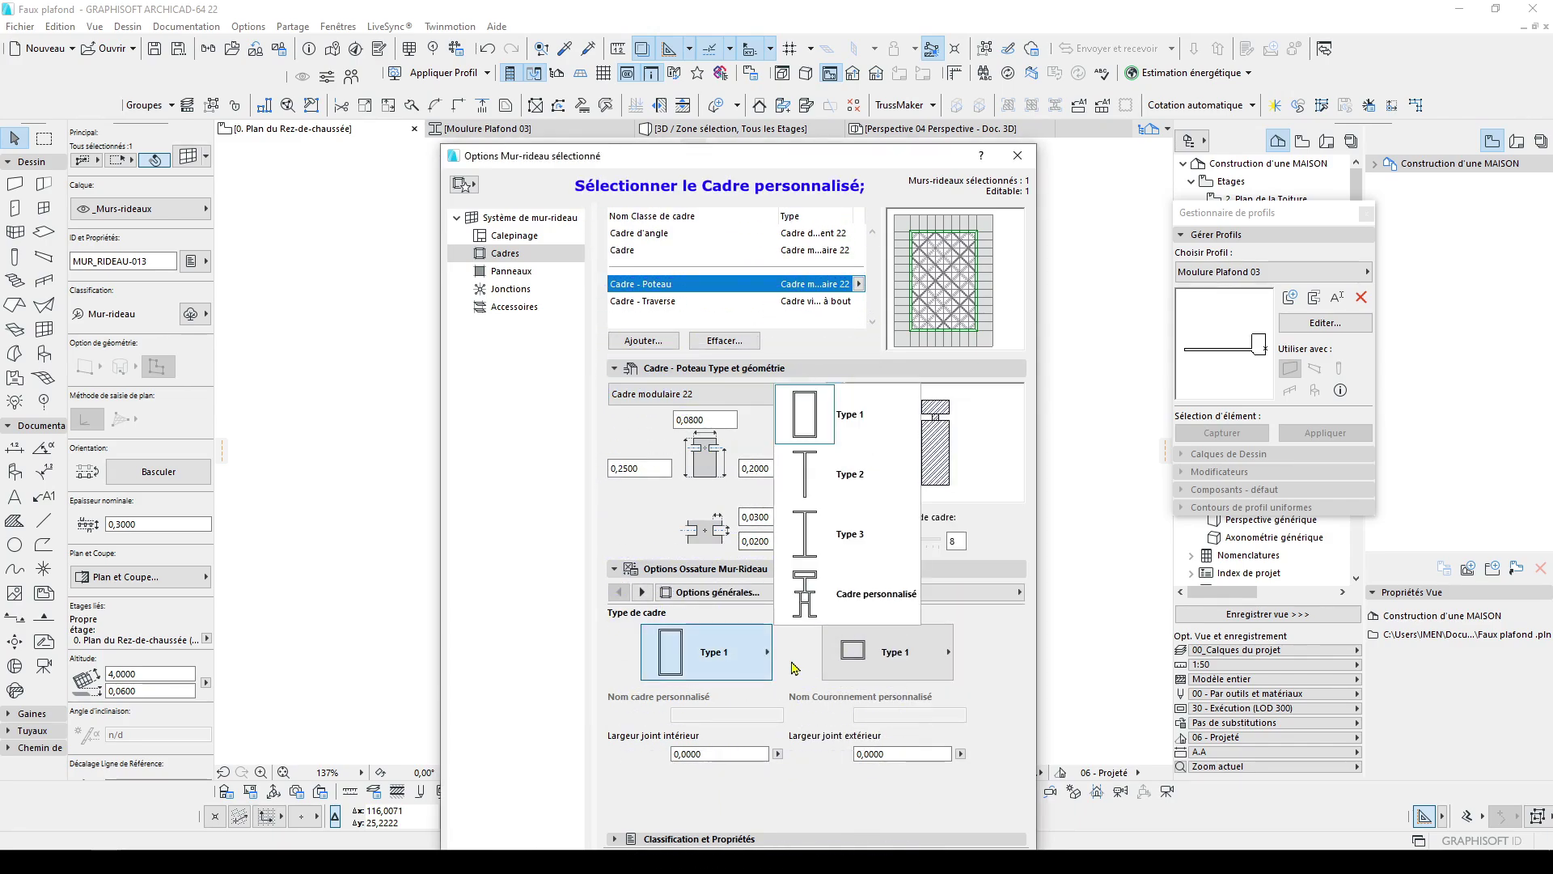
pyautogui.click(848, 593)
pyautogui.click(778, 715)
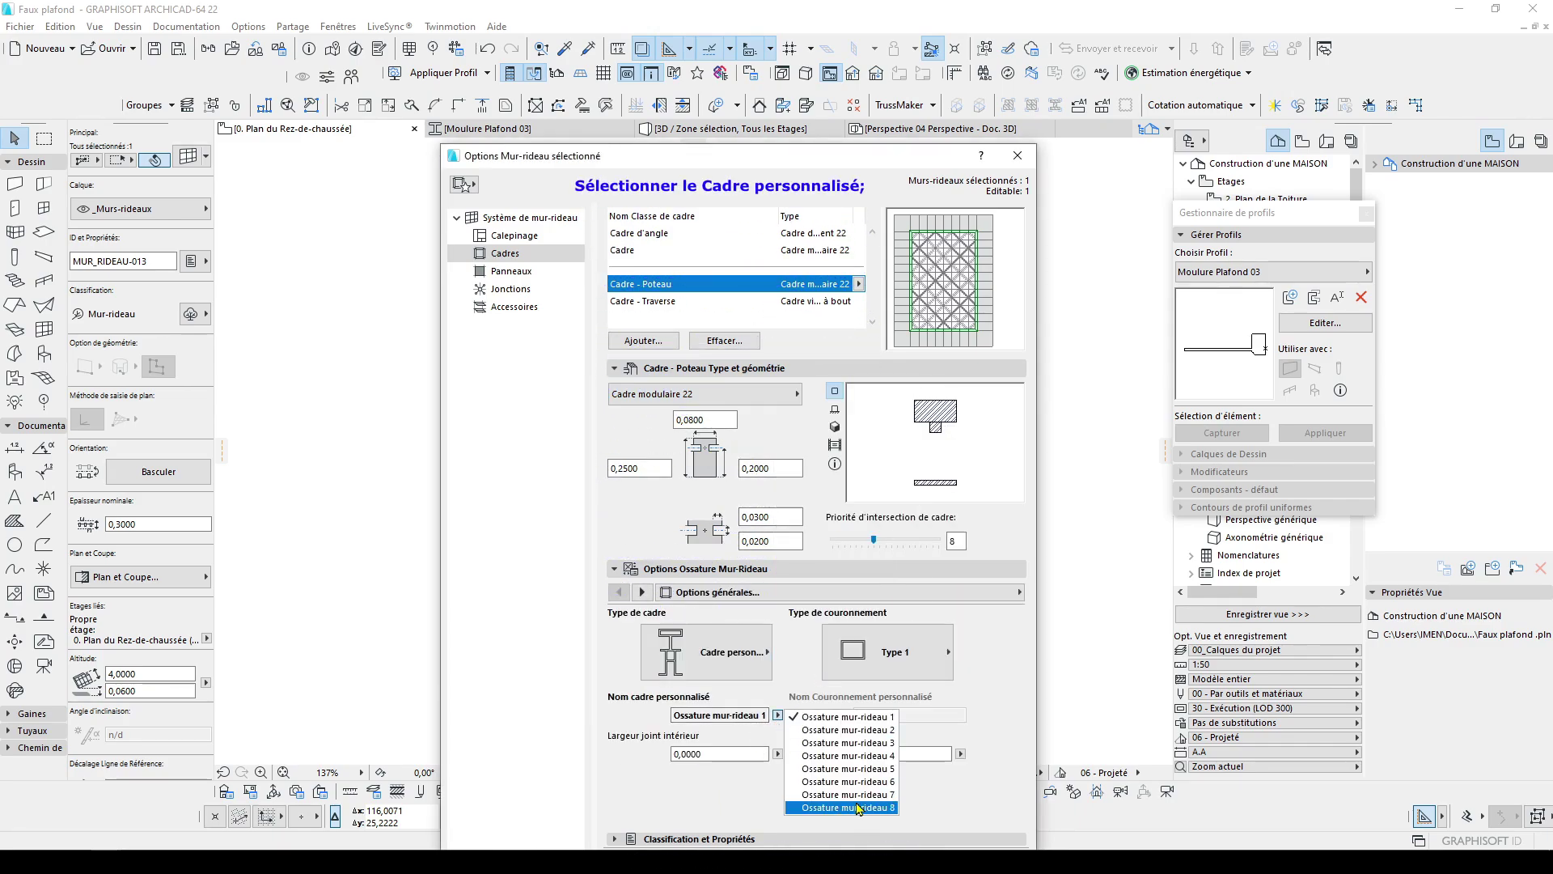
pyautogui.click(821, 744)
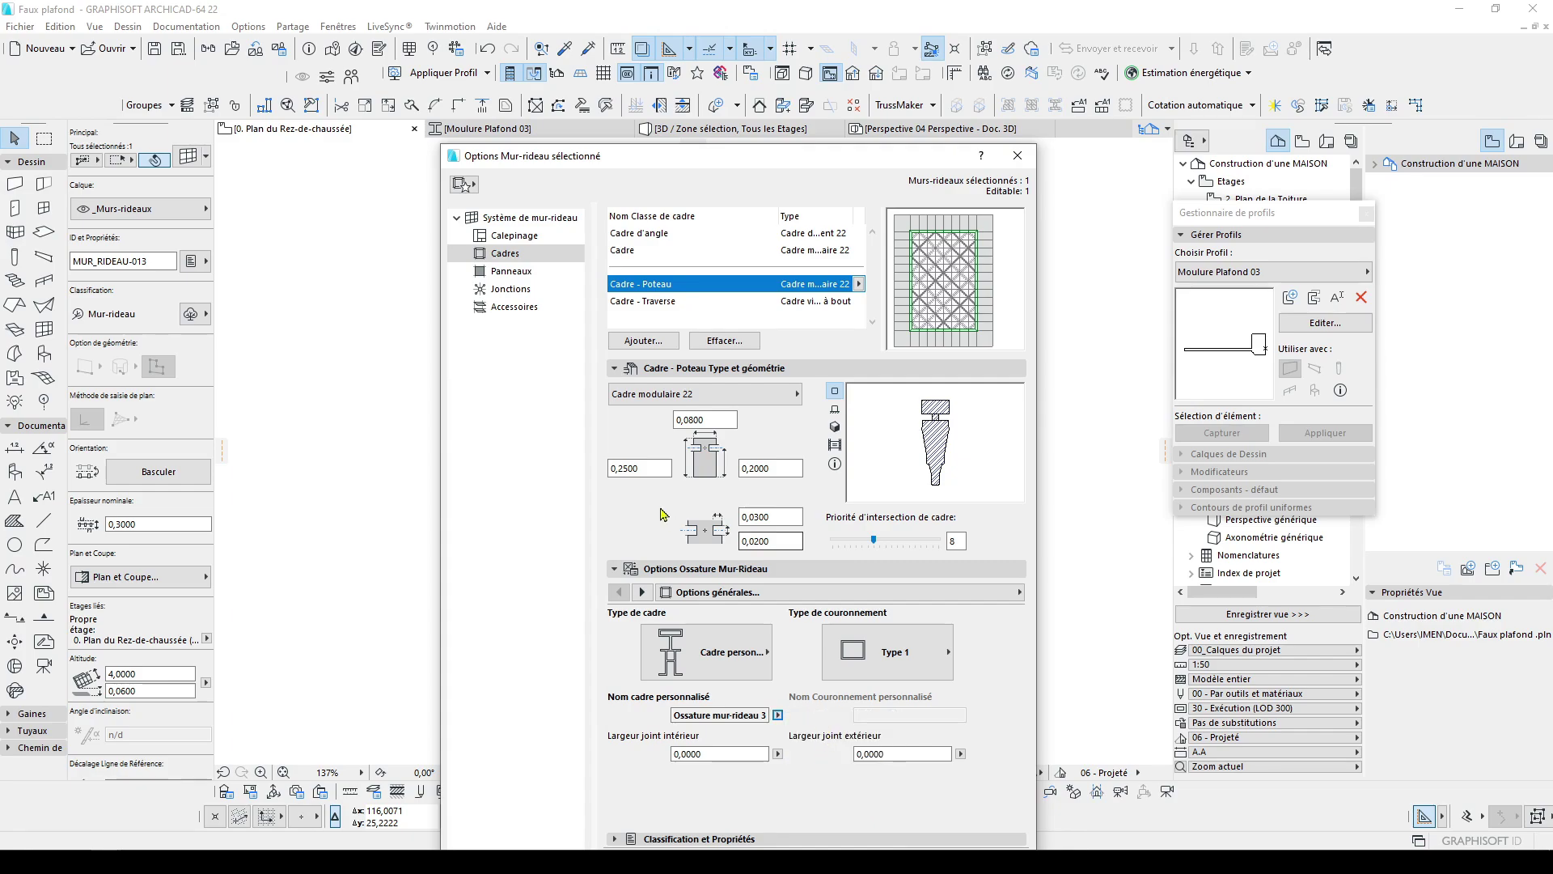
# Set the Cadre - Poteau class's depth values to 0,1500 and 0,1300
pyautogui.moveTo(617, 468); pyautogui.dragTo(661, 467)
pyautogui.click(755, 472)
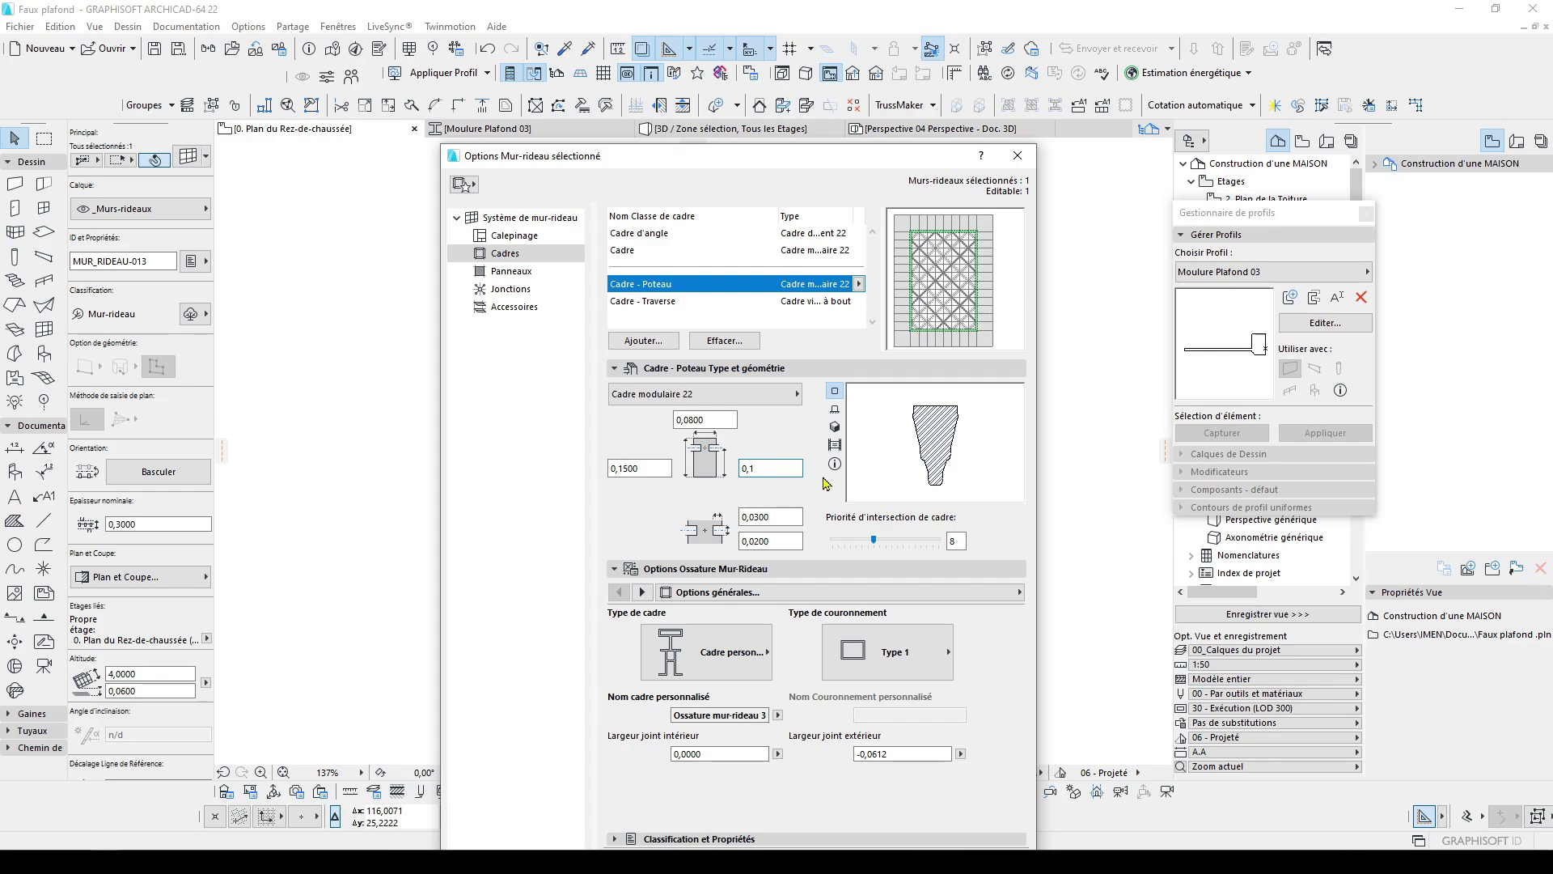
pyautogui.write('00')
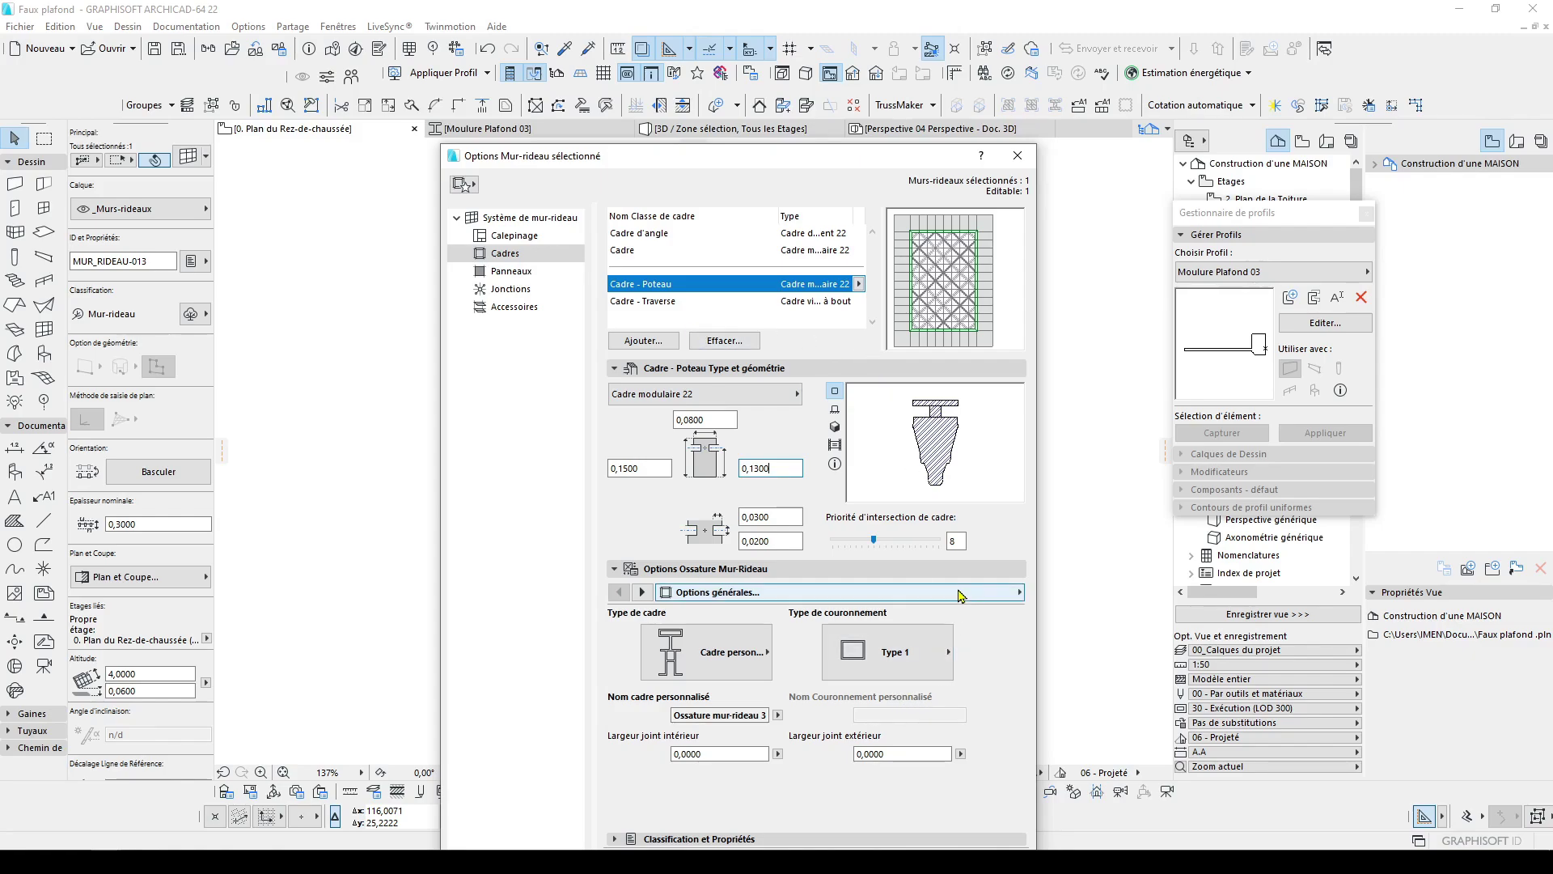
# Set the Cadre - Poteau class's frame and joint building materials to Finition int - Plaque de plâtre
pyautogui.click(1003, 591)
pyautogui.click(1136, 631)
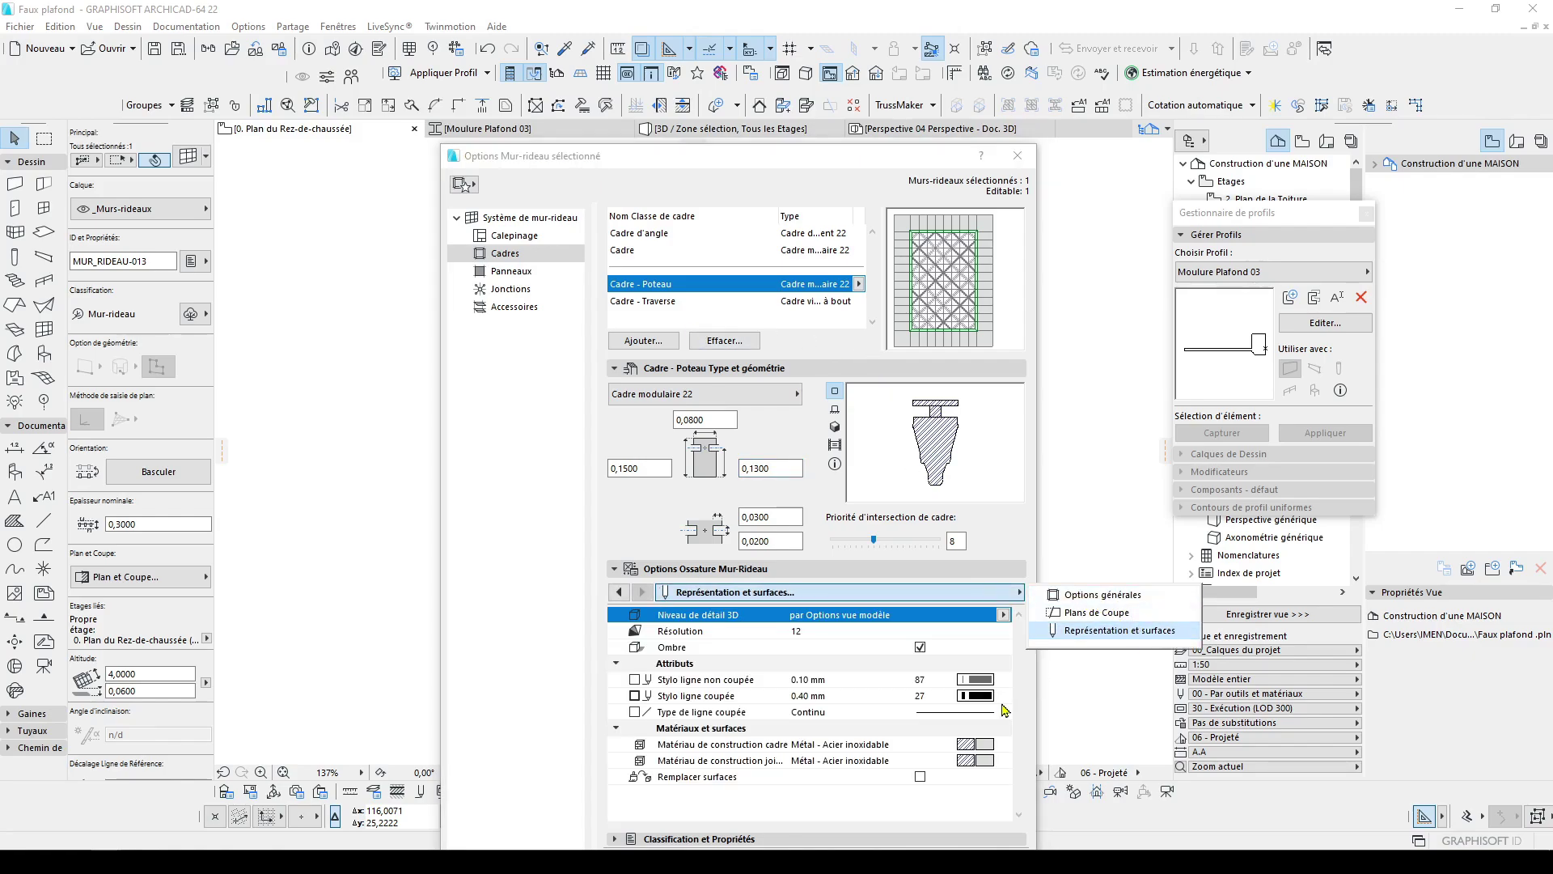
pyautogui.click(987, 744)
pyautogui.click(894, 288)
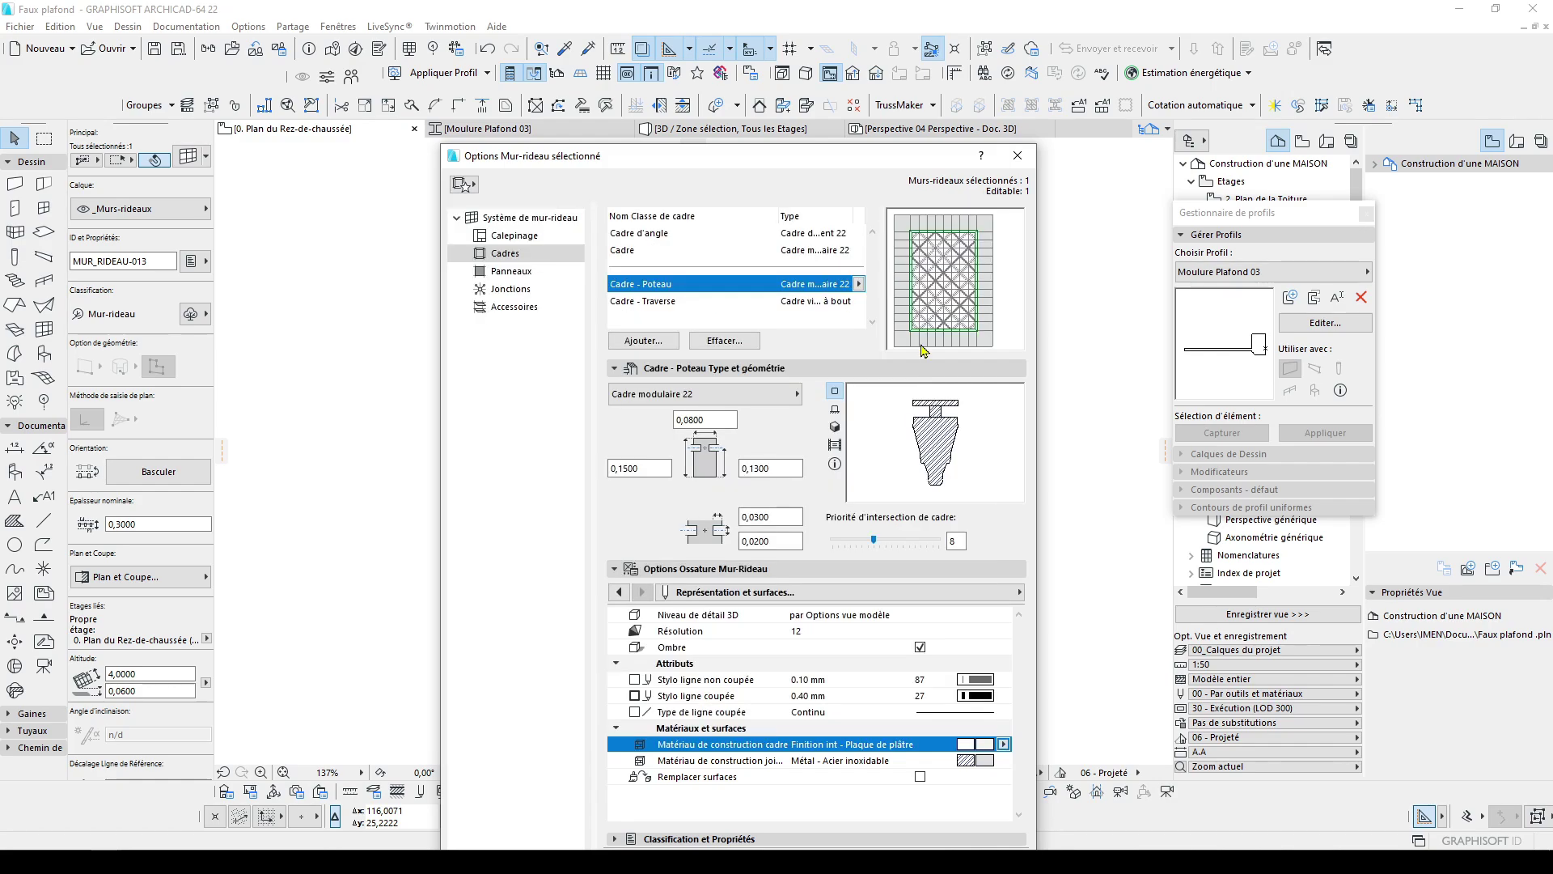
pyautogui.click(979, 760)
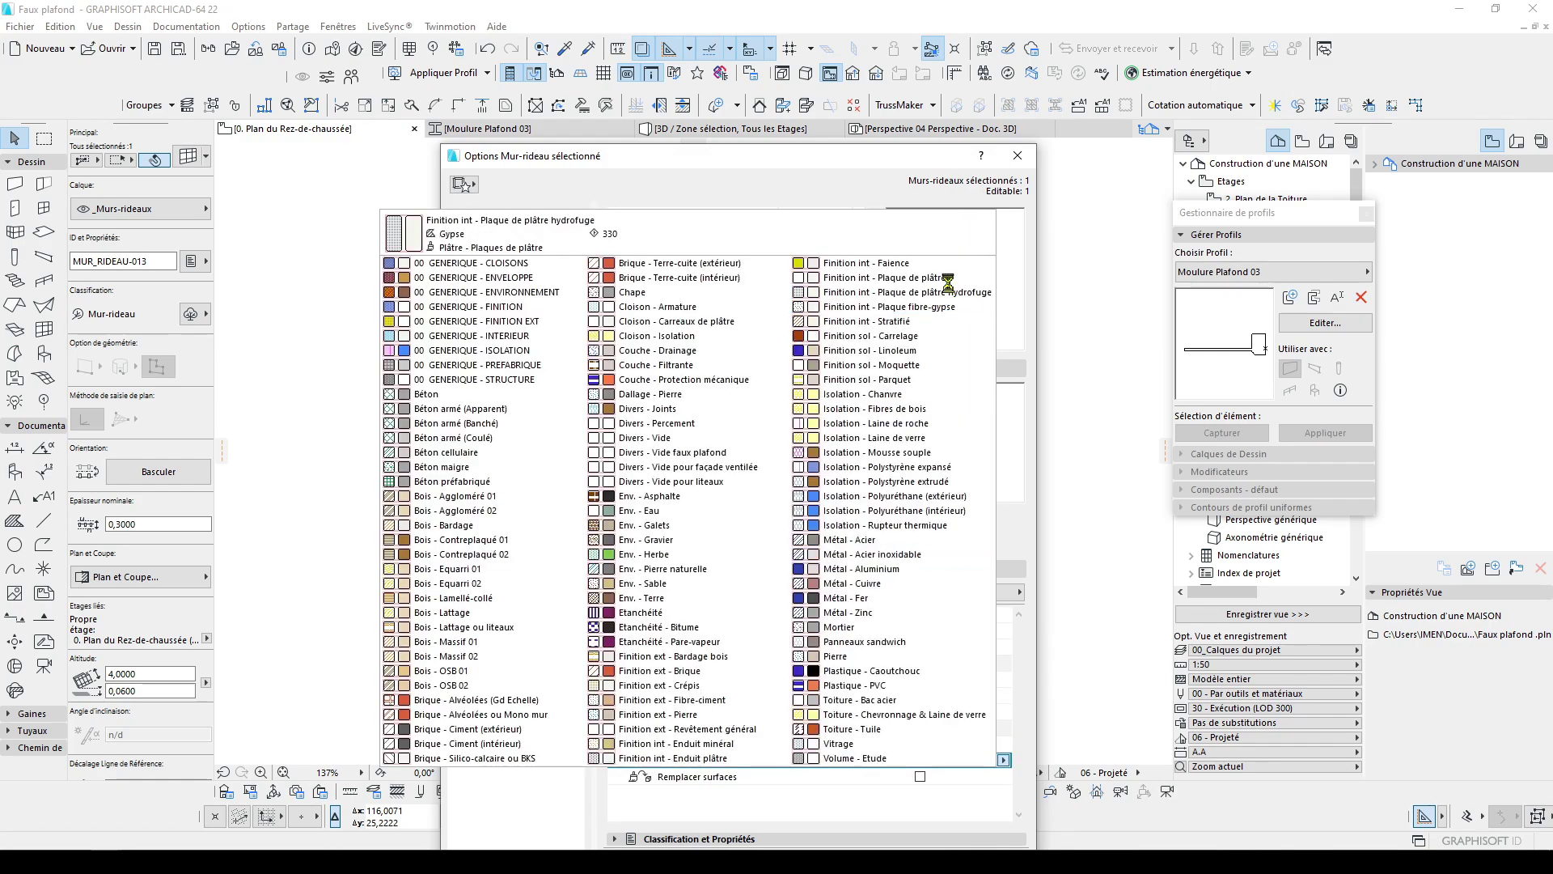
pyautogui.click(890, 277)
# Enable surface replacement for the Cadre - Poteau class and set its frame and cap surfaces to Peinture - Blanc brillant
pyautogui.click(978, 778)
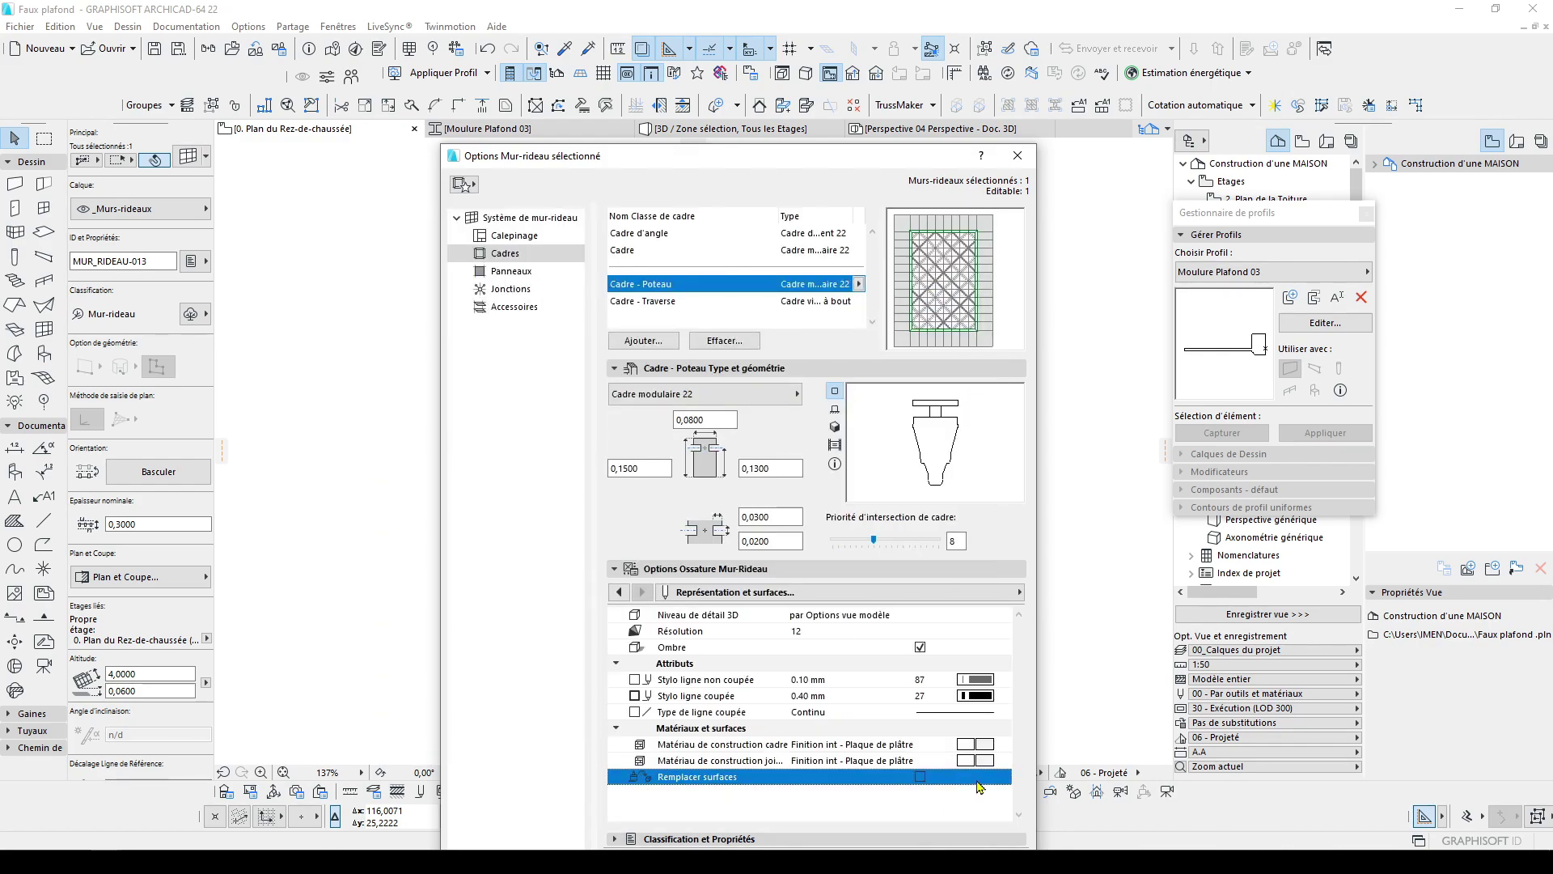
pyautogui.click(920, 778)
pyautogui.click(975, 778)
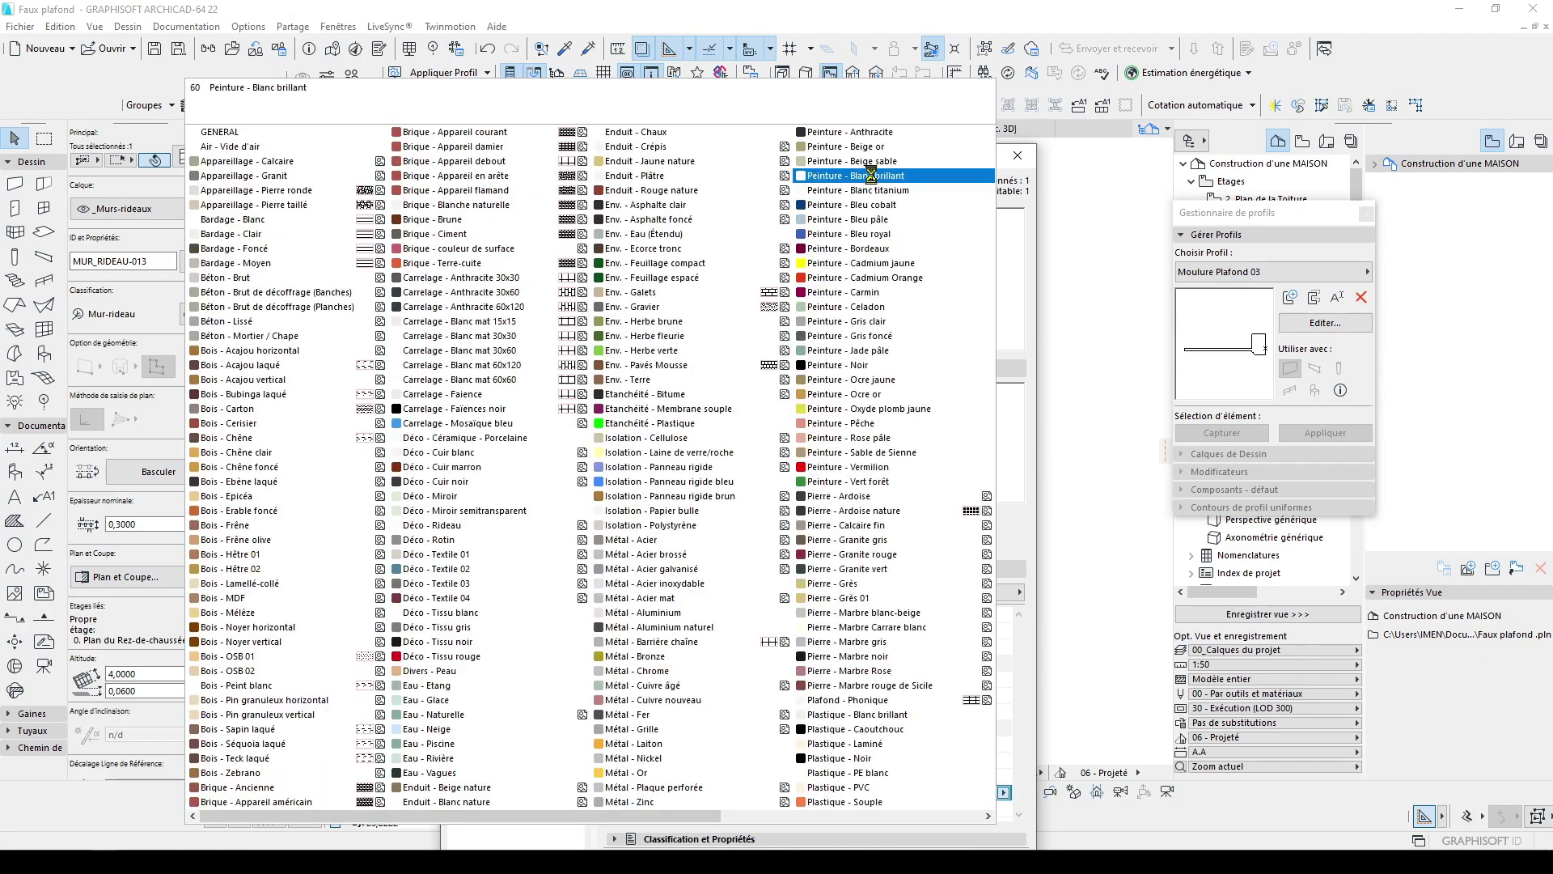
pyautogui.click(871, 175)
pyautogui.click(1002, 809)
pyautogui.click(857, 179)
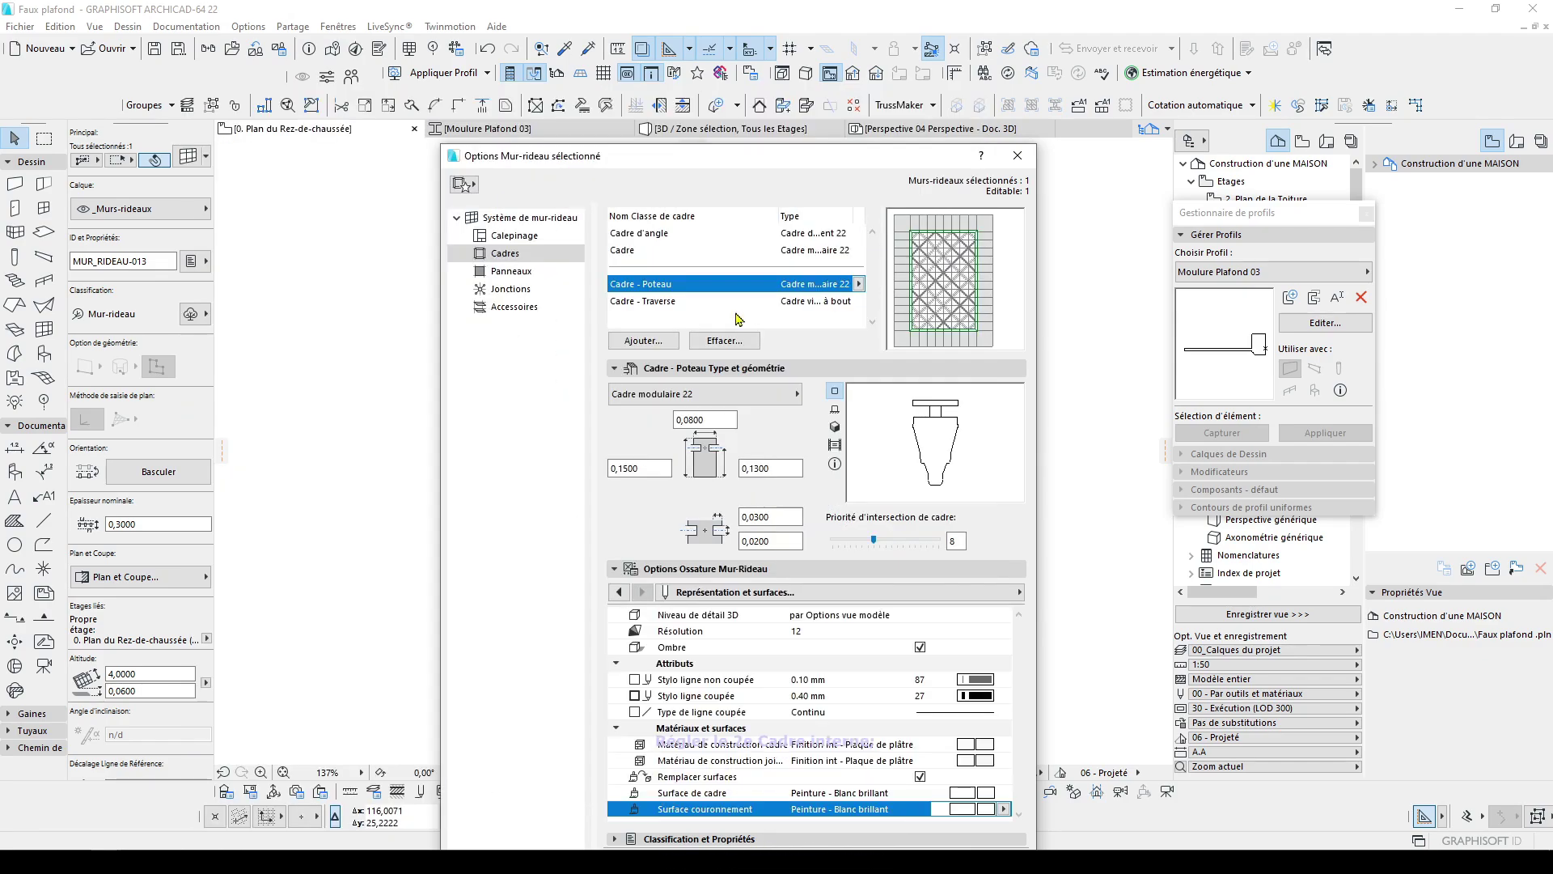
# Set the Cadre - Traverse class's width to 0,0300, its depth to 0,1200 and its lower panel-connection value to 0,0400
pyautogui.click(661, 302)
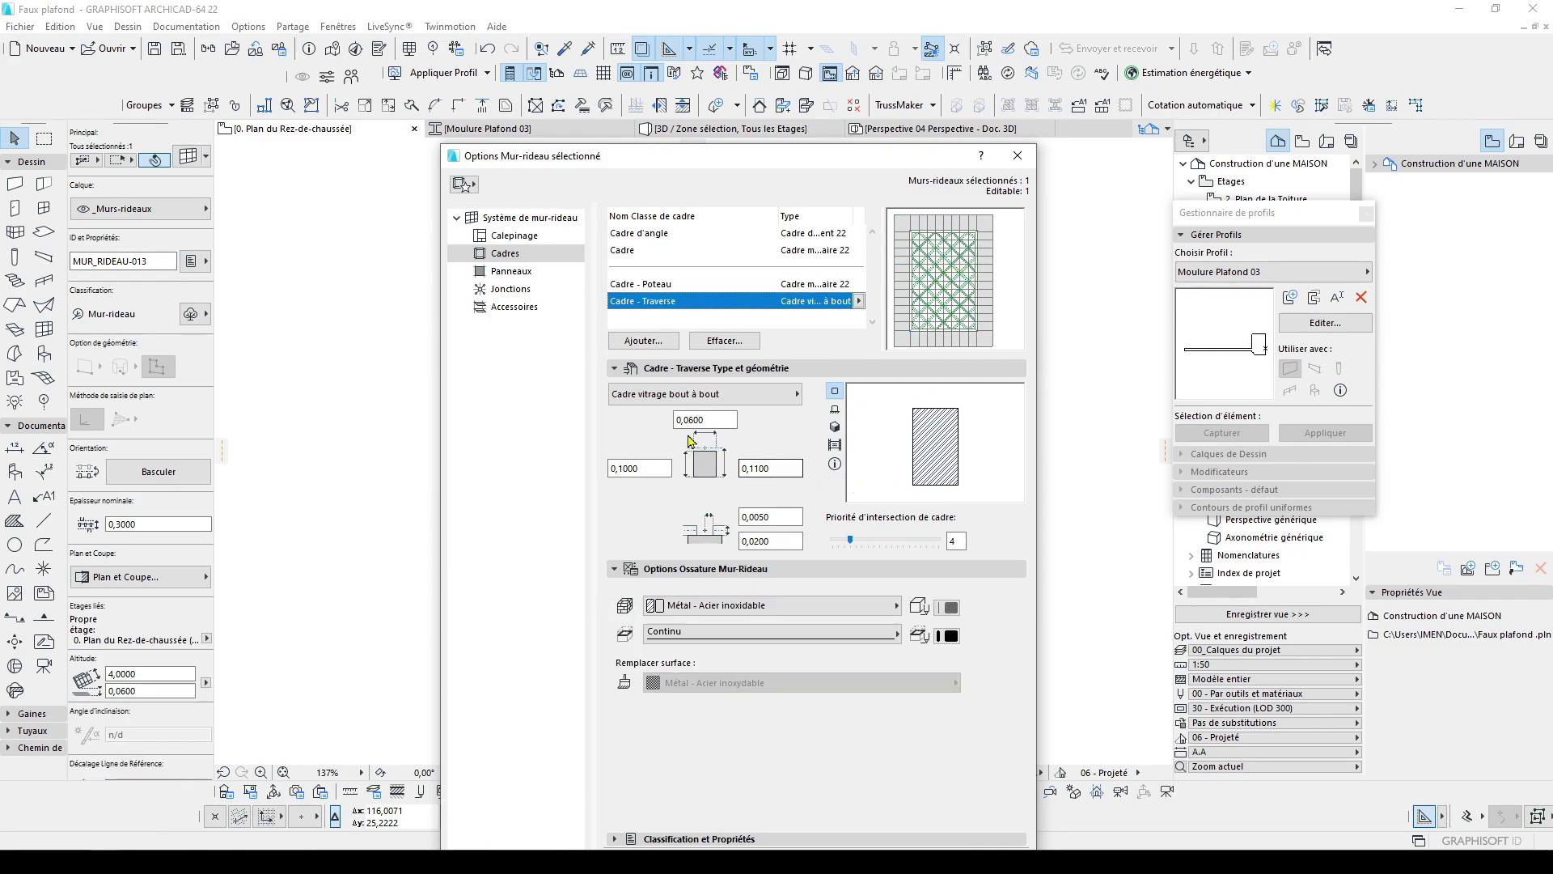
pyautogui.moveTo(689, 420); pyautogui.dragTo(755, 442)
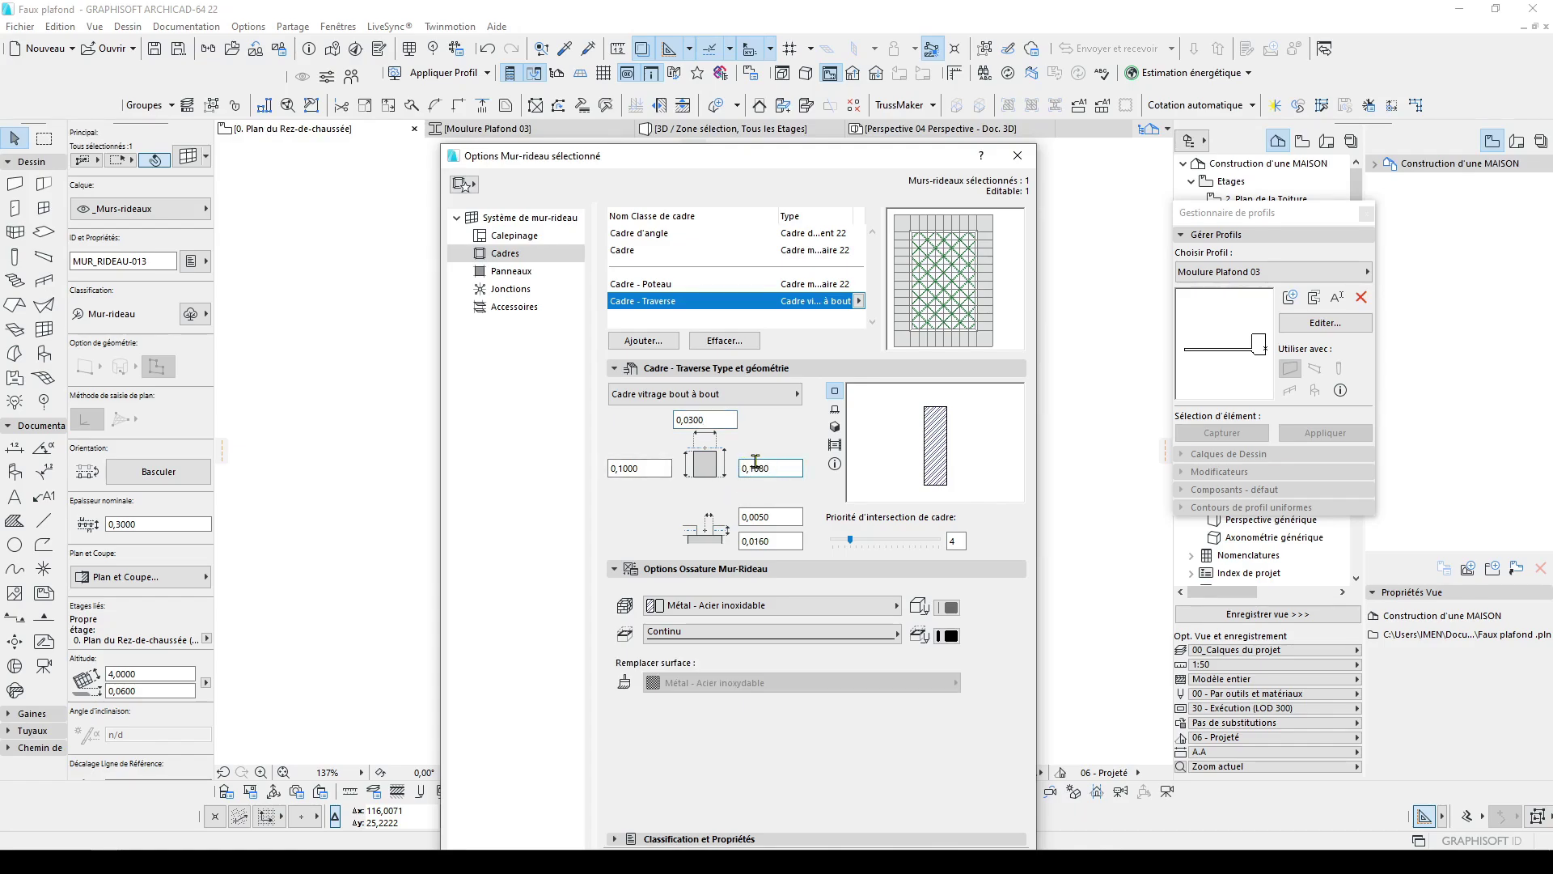
# Assign Finition int - Plaque de plâtre to the Cadre - Traverse class and replace its surface
pyautogui.click(821, 615)
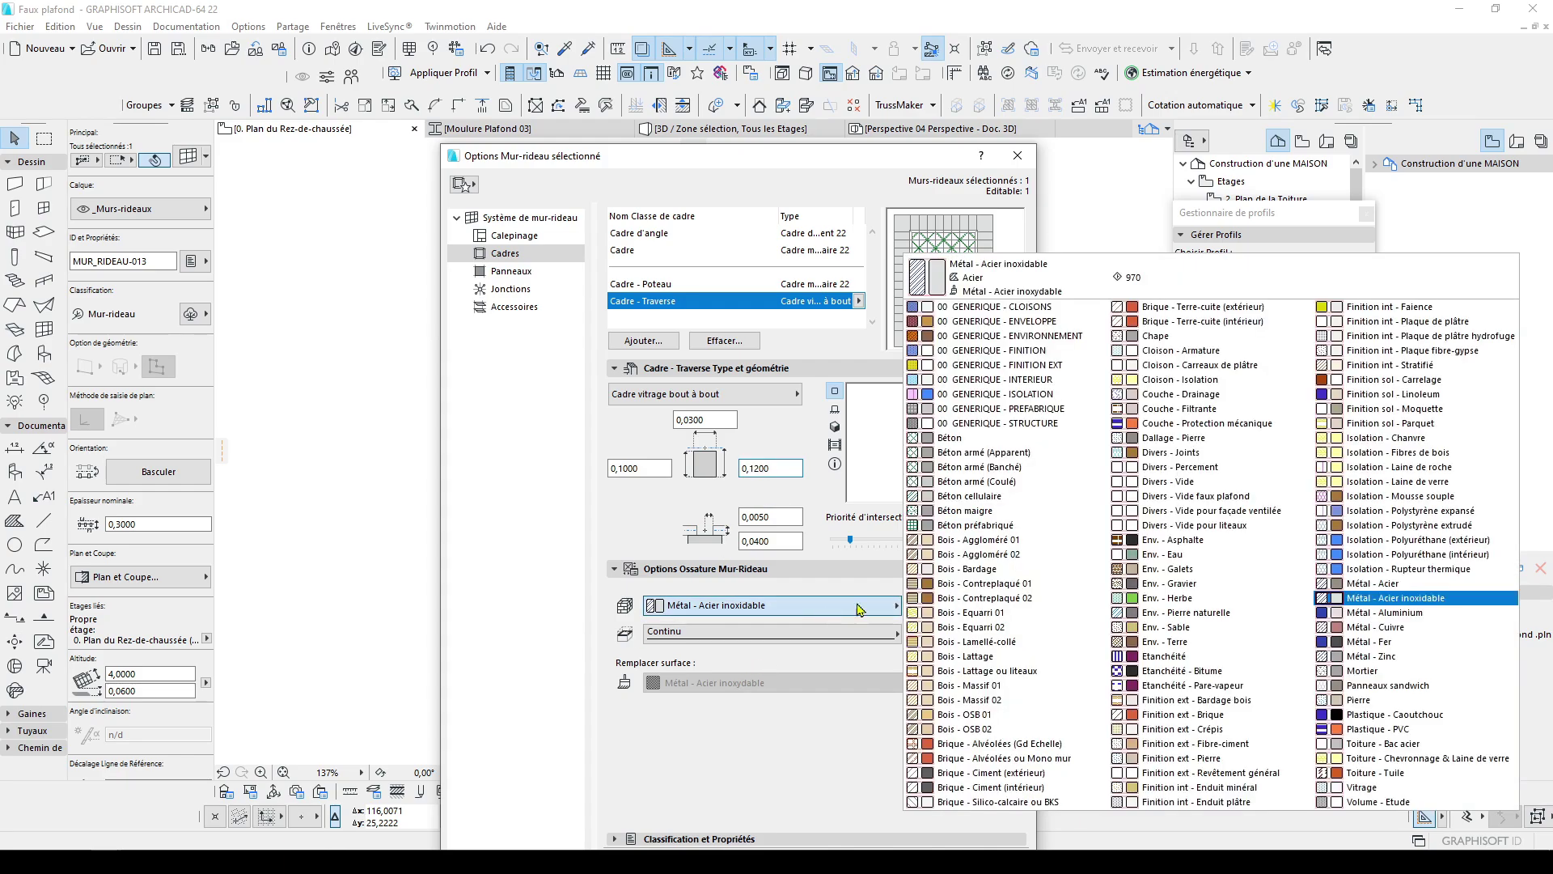
pyautogui.click(1356, 338)
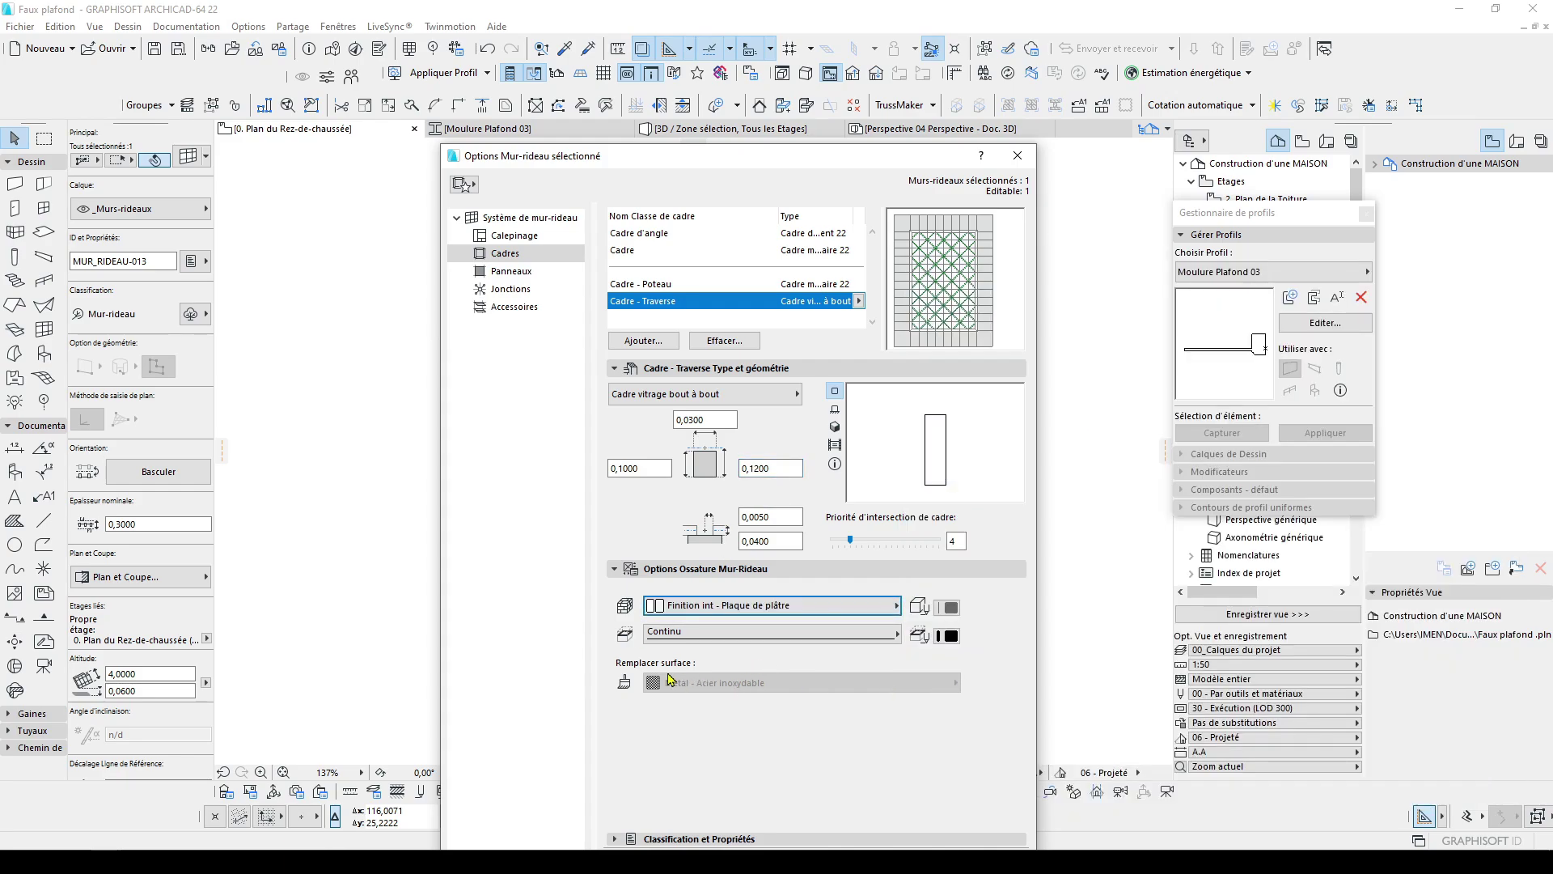
pyautogui.click(625, 682)
pyautogui.click(801, 682)
pyautogui.click(1056, 686)
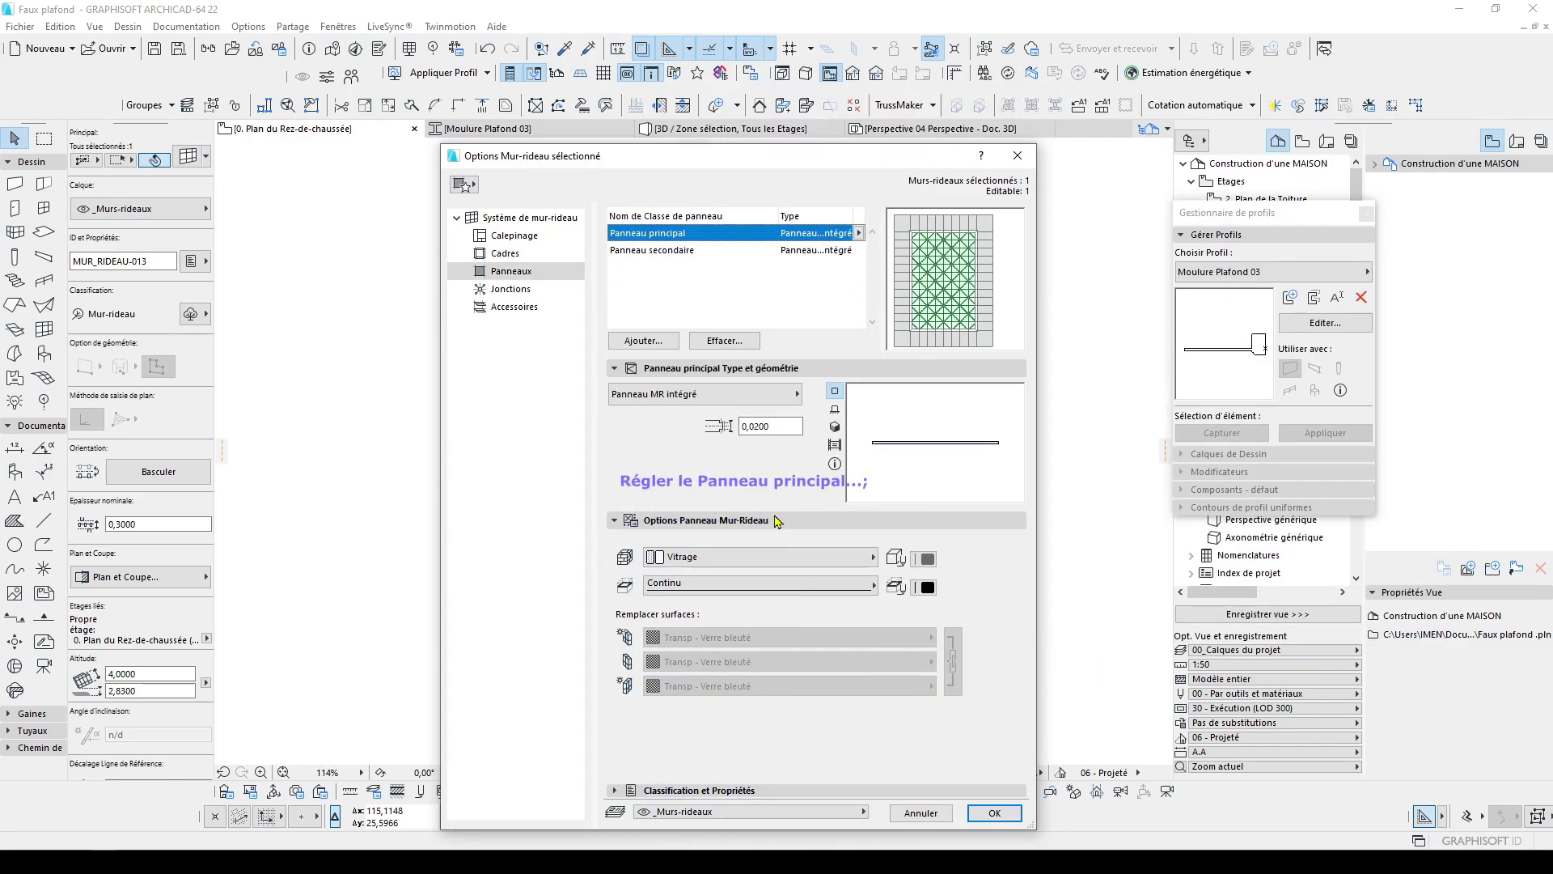
# Give the Panneau principal class the material Finition int - Plaque de plâtre and replace all three surfaces with Peinture - Blanc brillant
pyautogui.click(769, 556)
pyautogui.click(1375, 320)
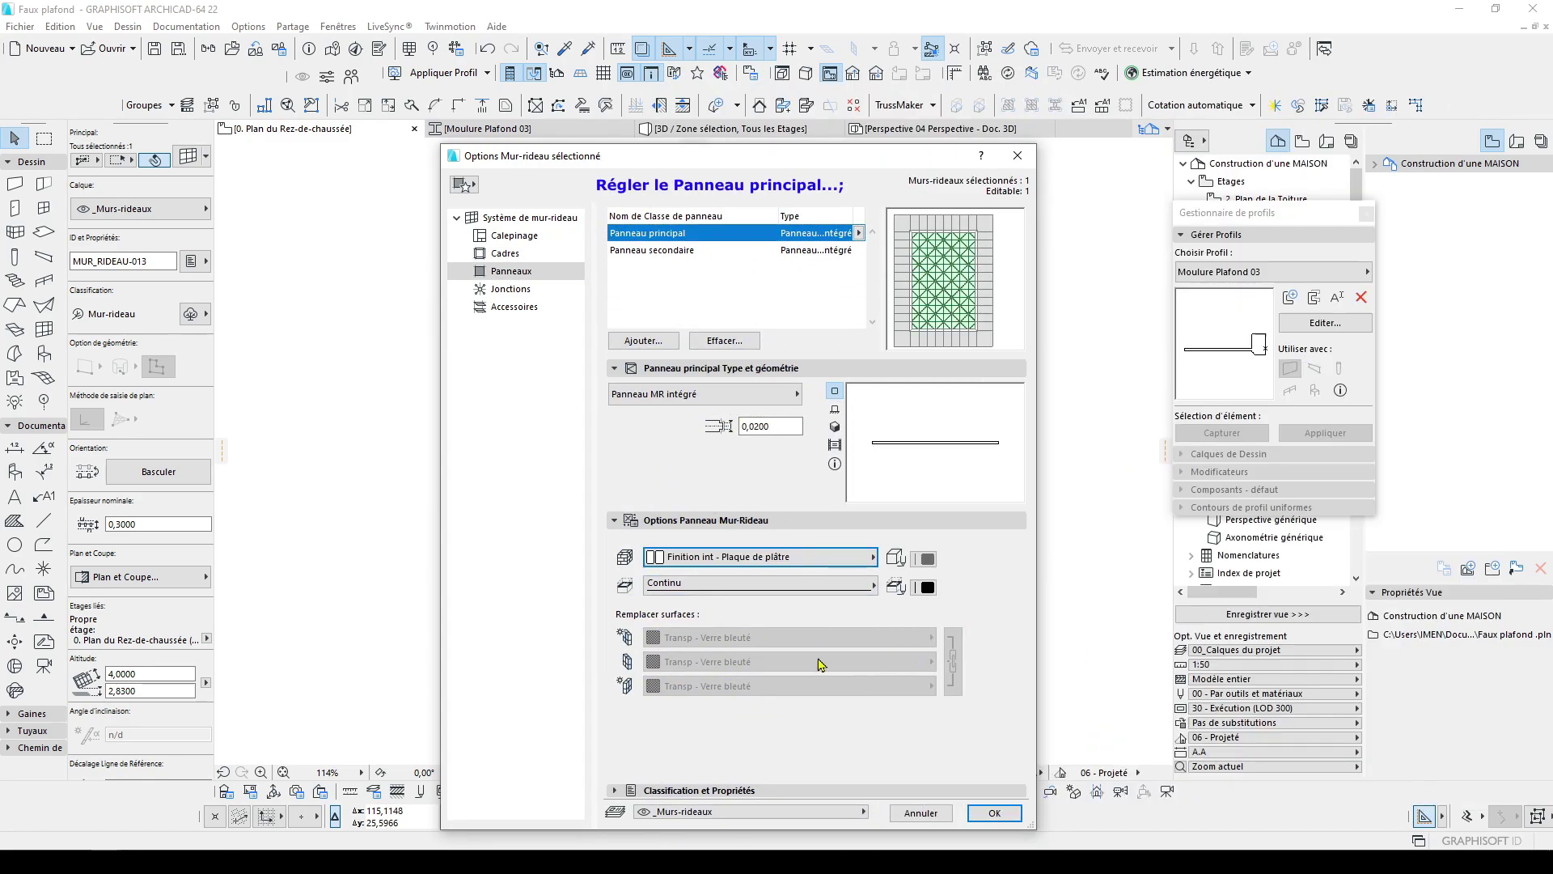
pyautogui.click(625, 637)
pyautogui.click(627, 661)
pyautogui.click(626, 686)
pyautogui.click(789, 638)
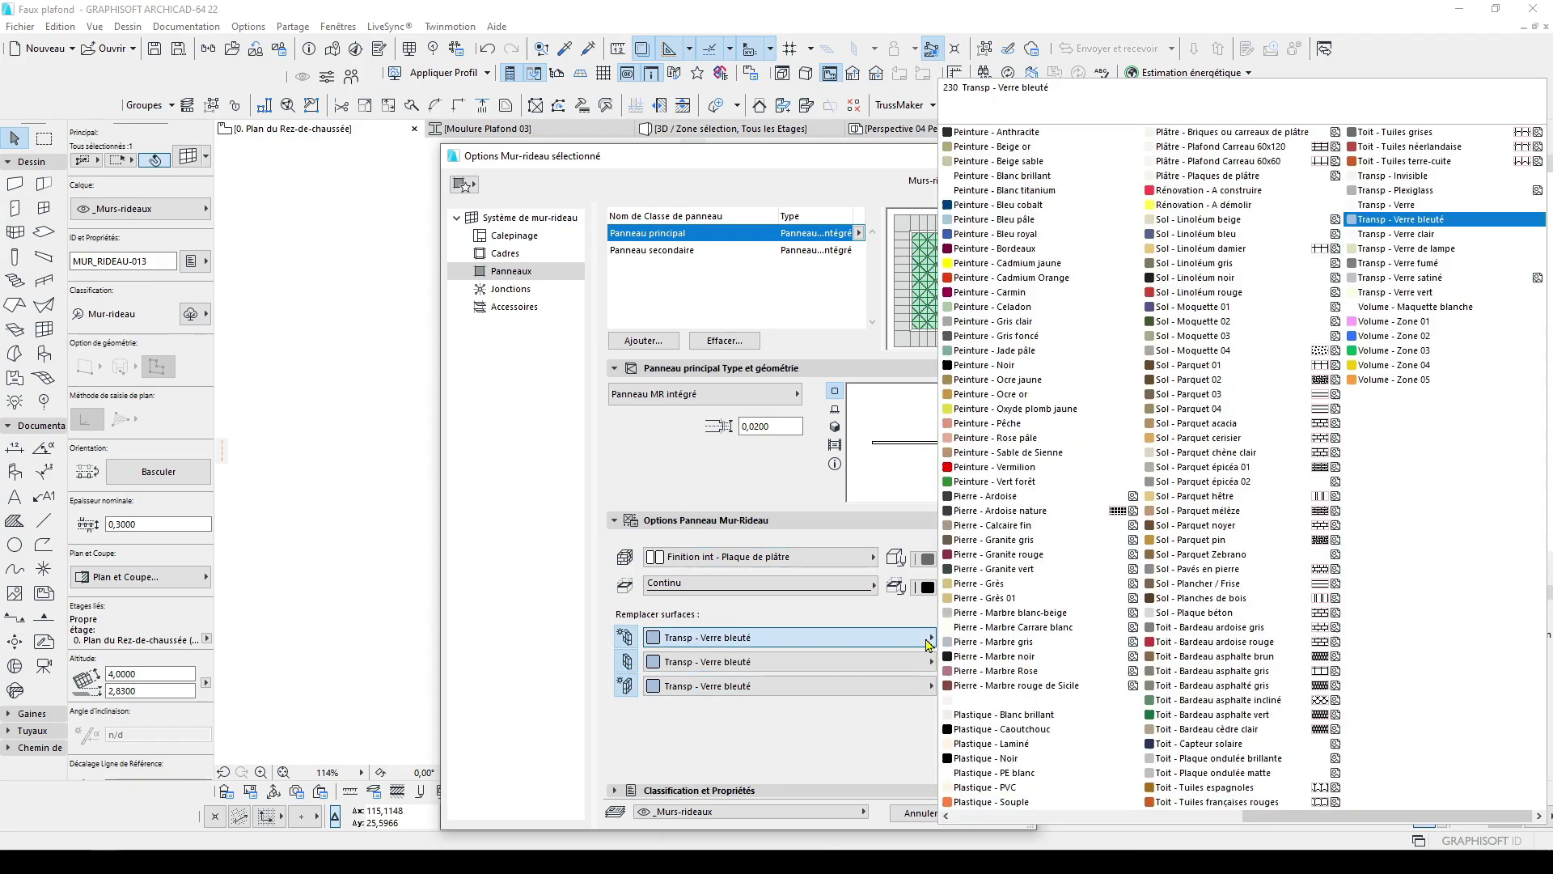
pyautogui.click(1052, 175)
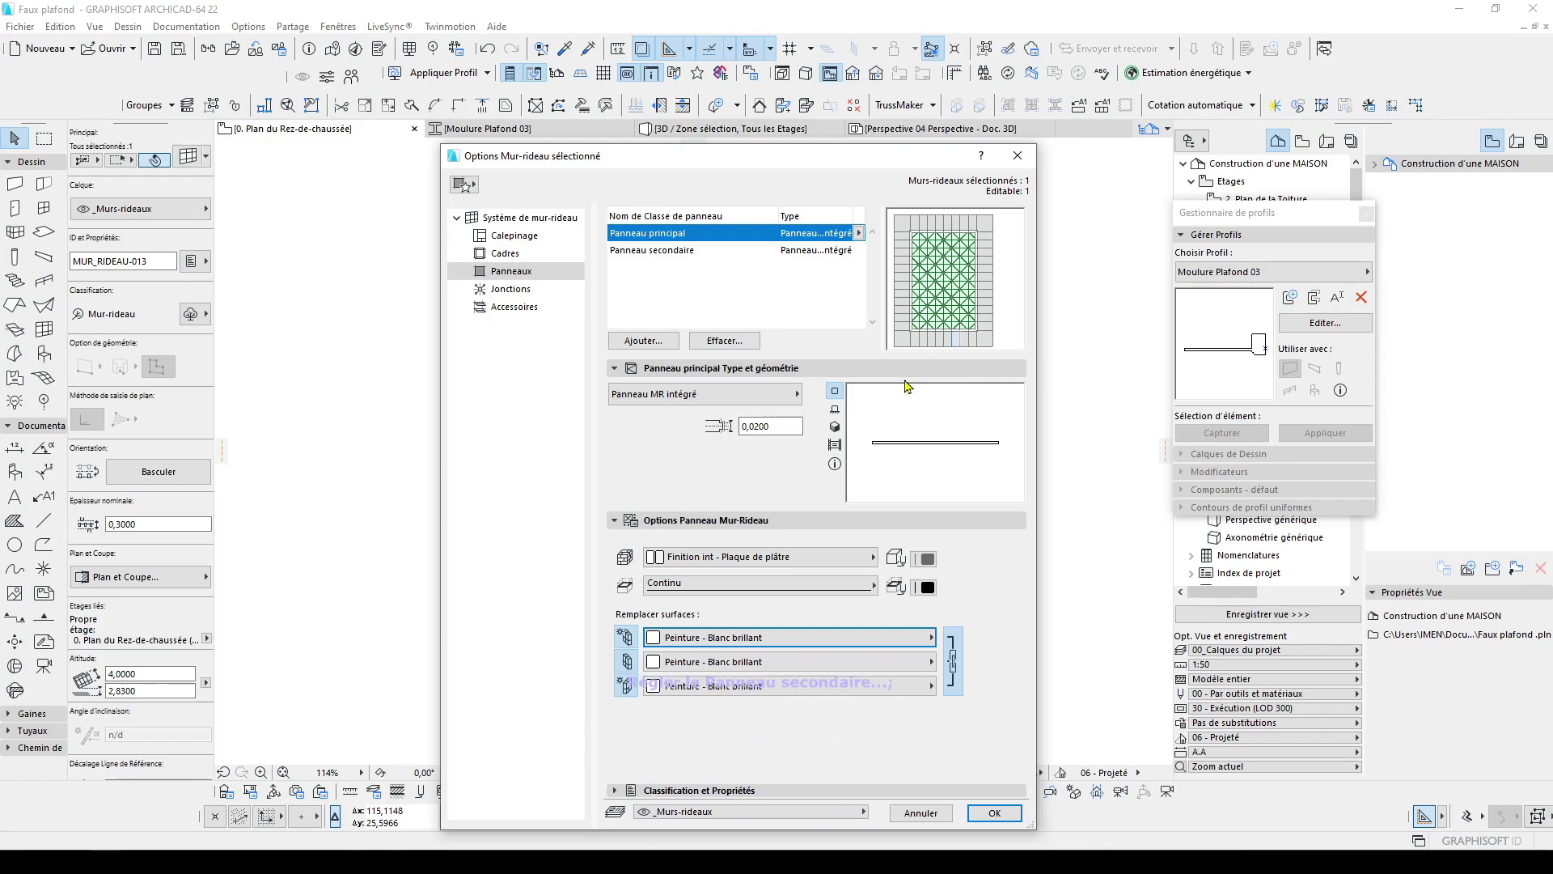
# Set the Panneau secondaire class's thickness to 0,0400 and its building material to Finition int - Plaque de plâtre
pyautogui.click(696, 250)
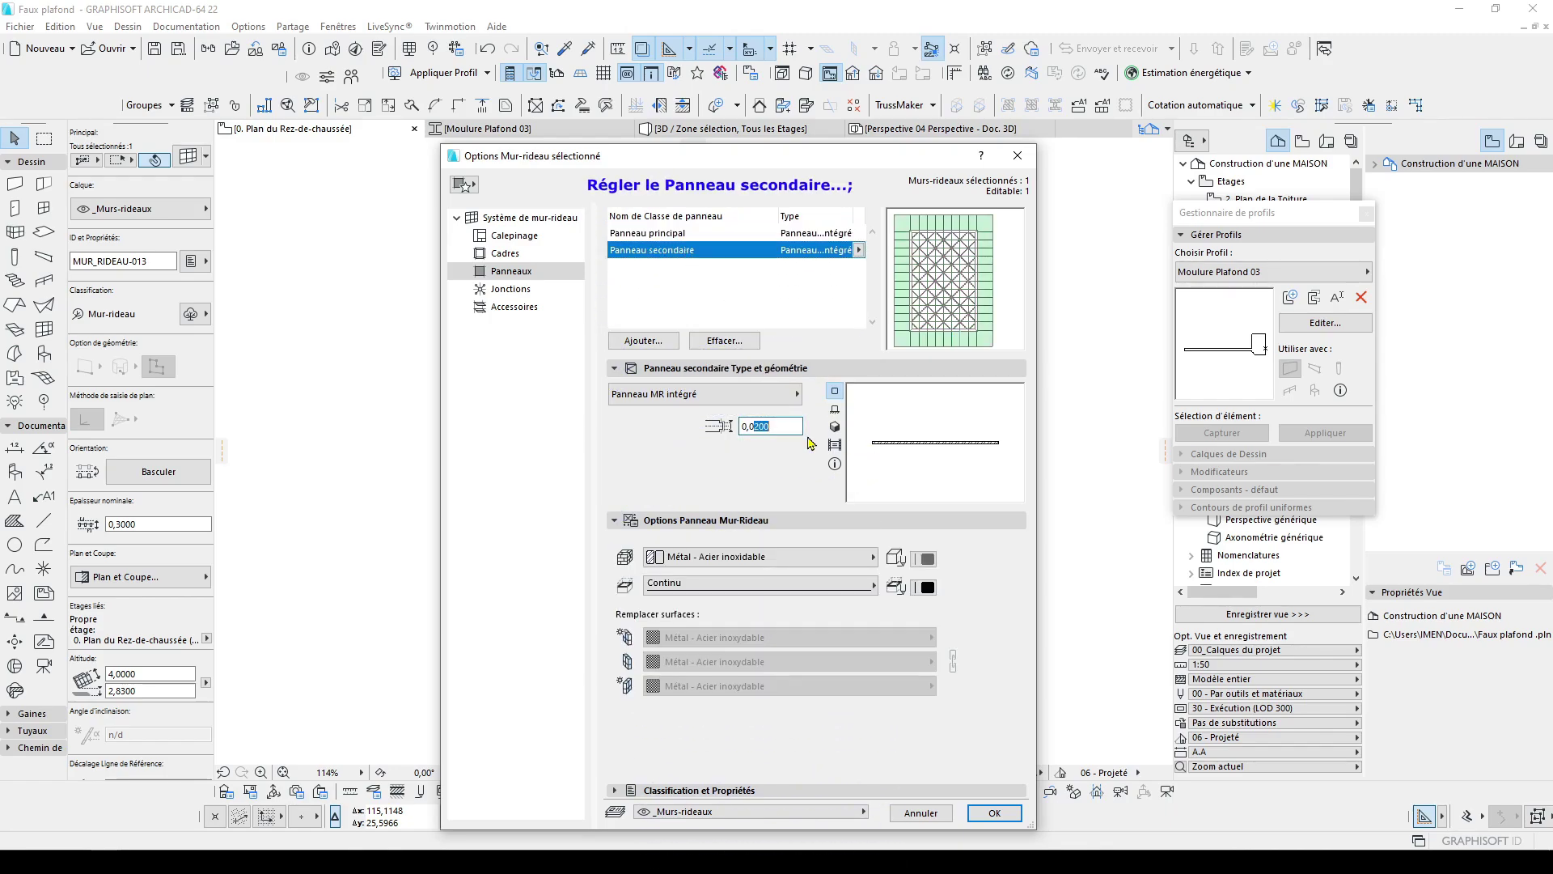
pyautogui.click(760, 556)
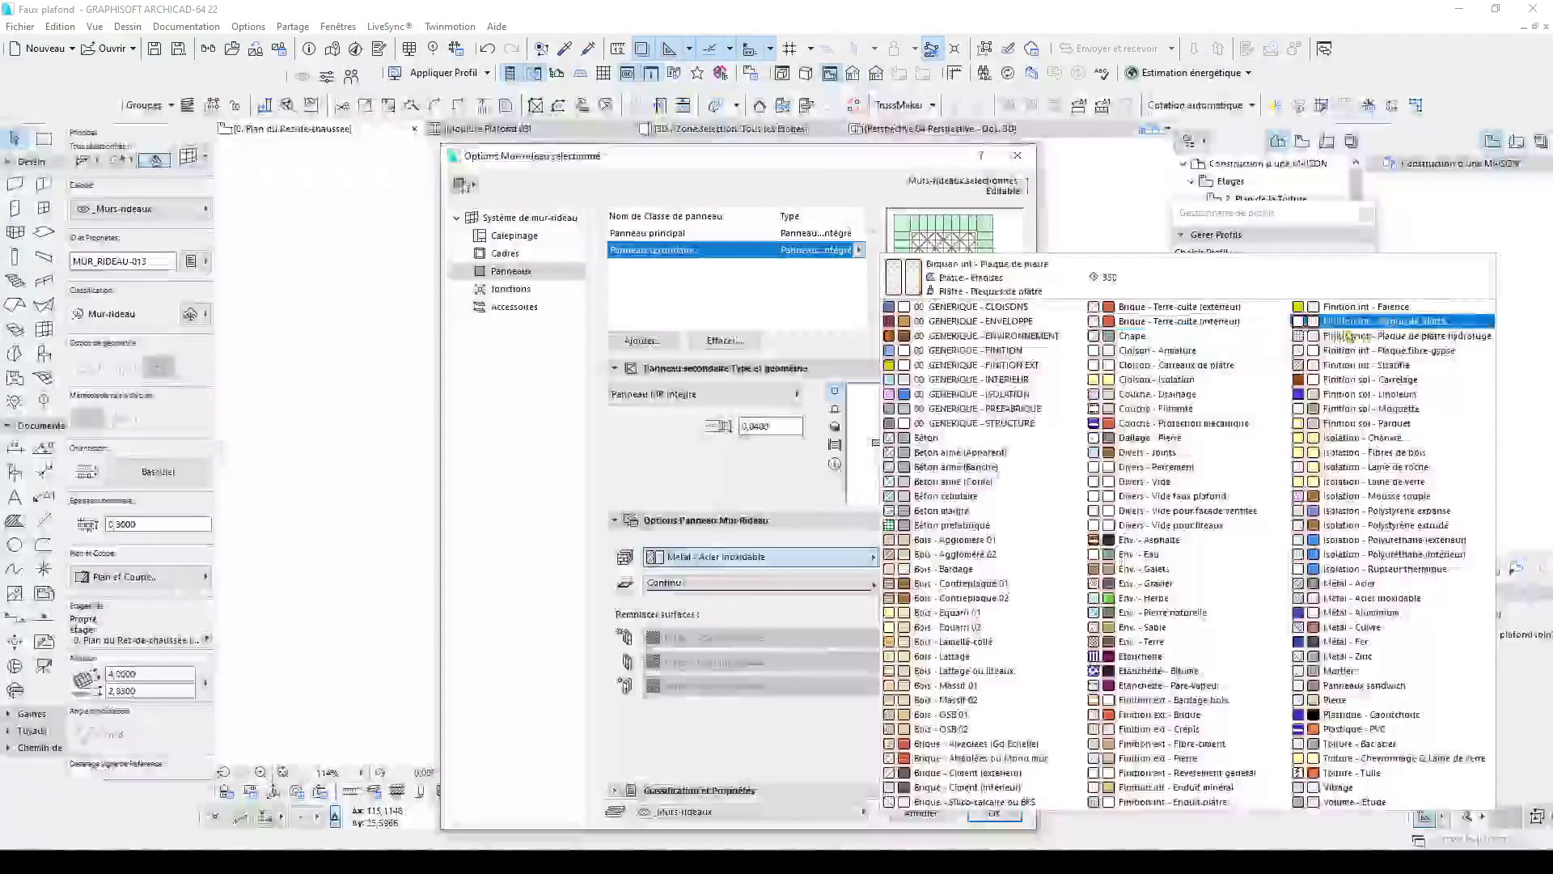
pyautogui.click(1376, 321)
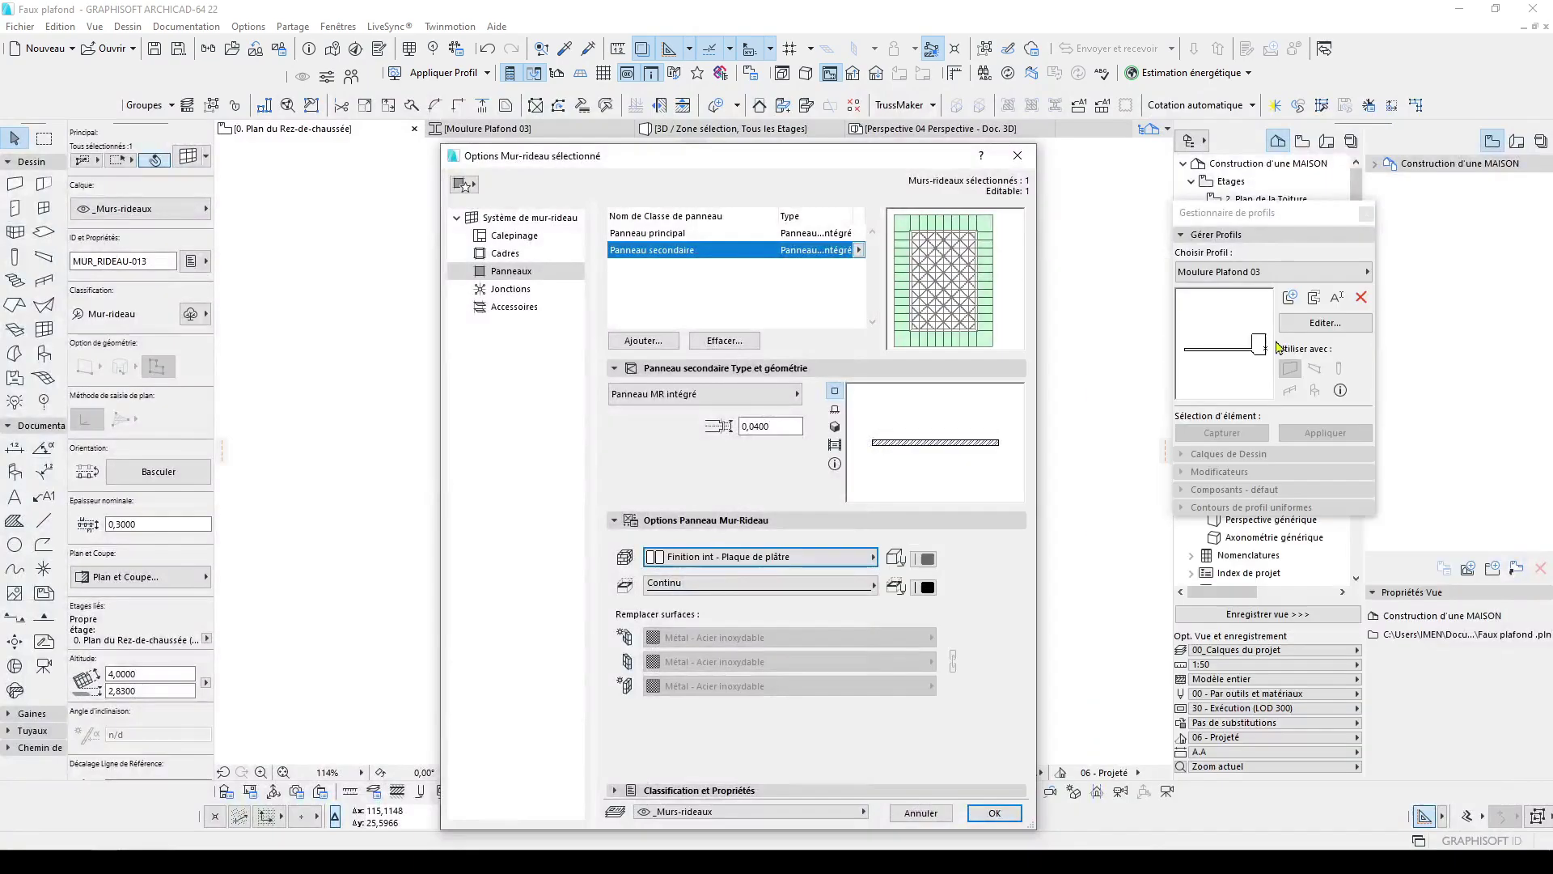
# Replace all three Panneau secondaire surfaces with Peinture - Blanc brillant and apply the curtain wall settings
pyautogui.click(628, 662)
pyautogui.click(922, 638)
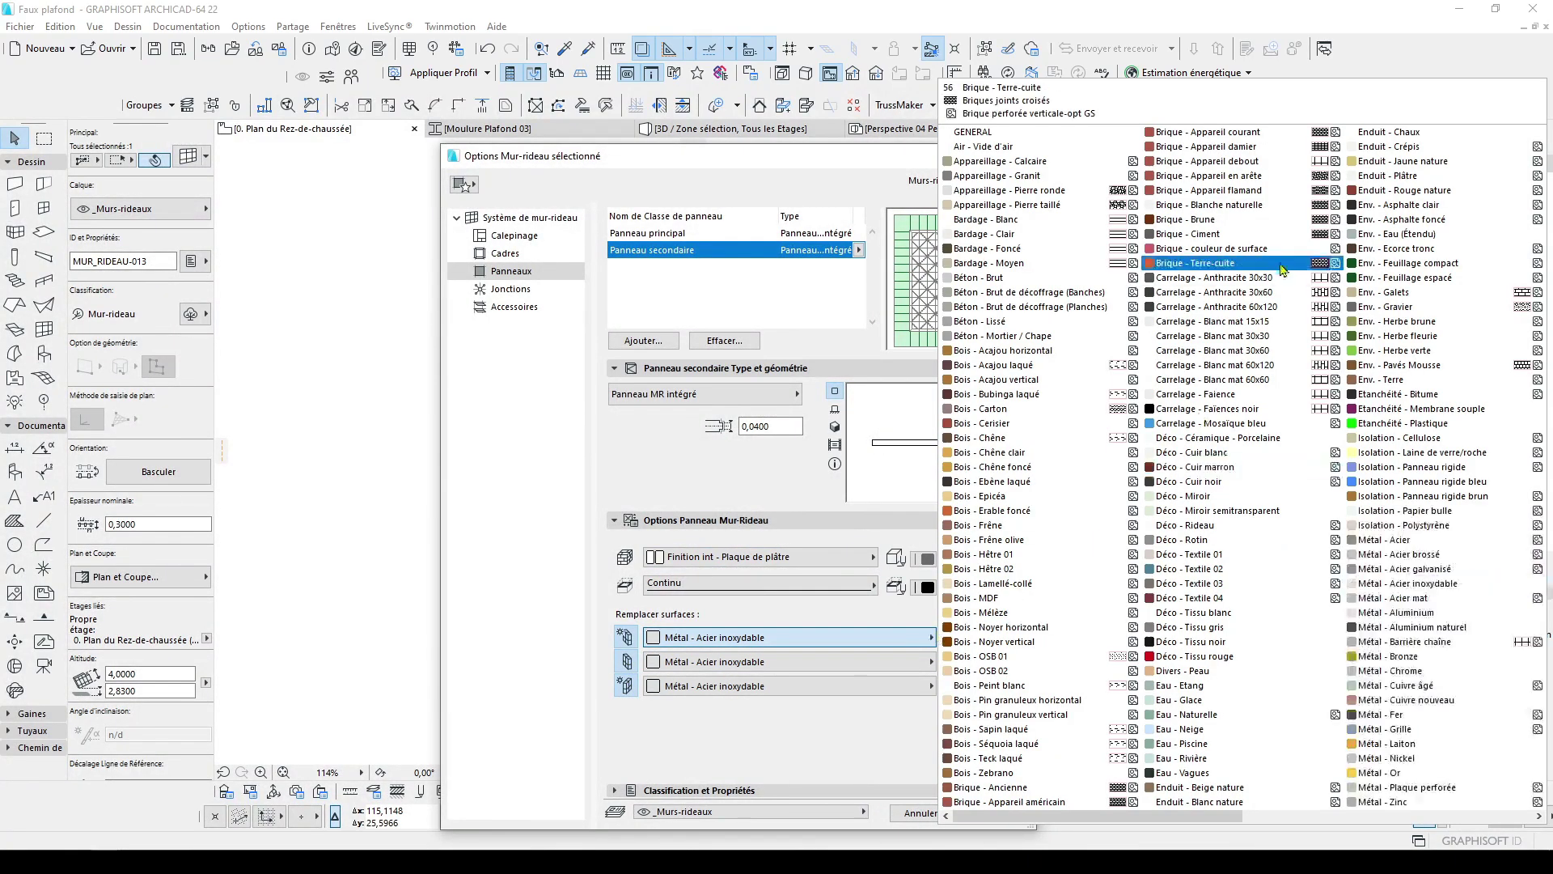
pyautogui.scroll(-5, 1375, 192)
pyautogui.click(1376, 191)
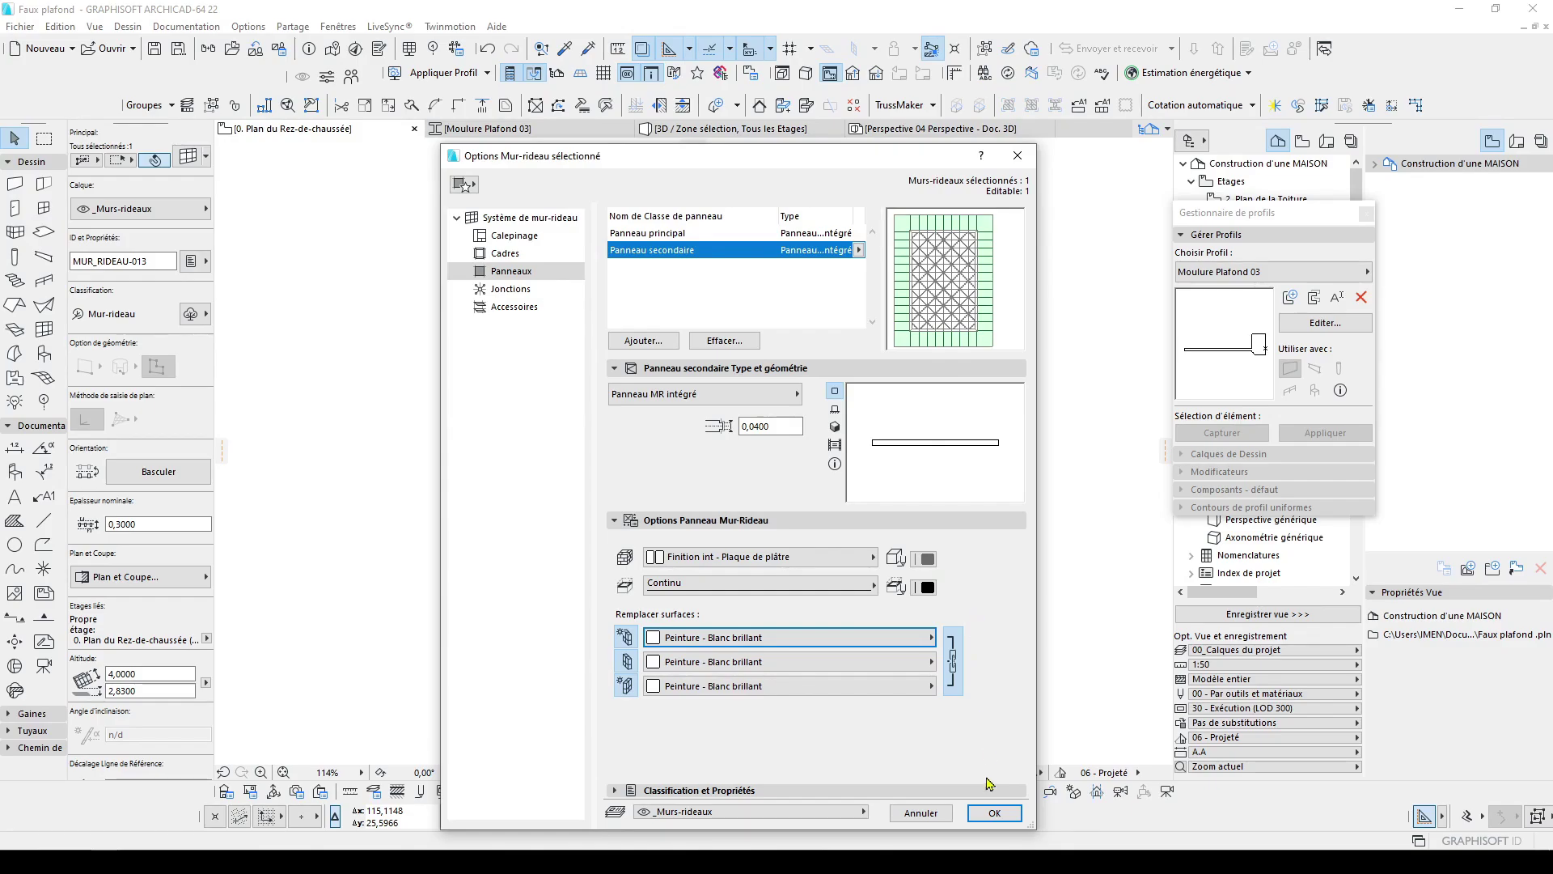
pyautogui.click(994, 813)
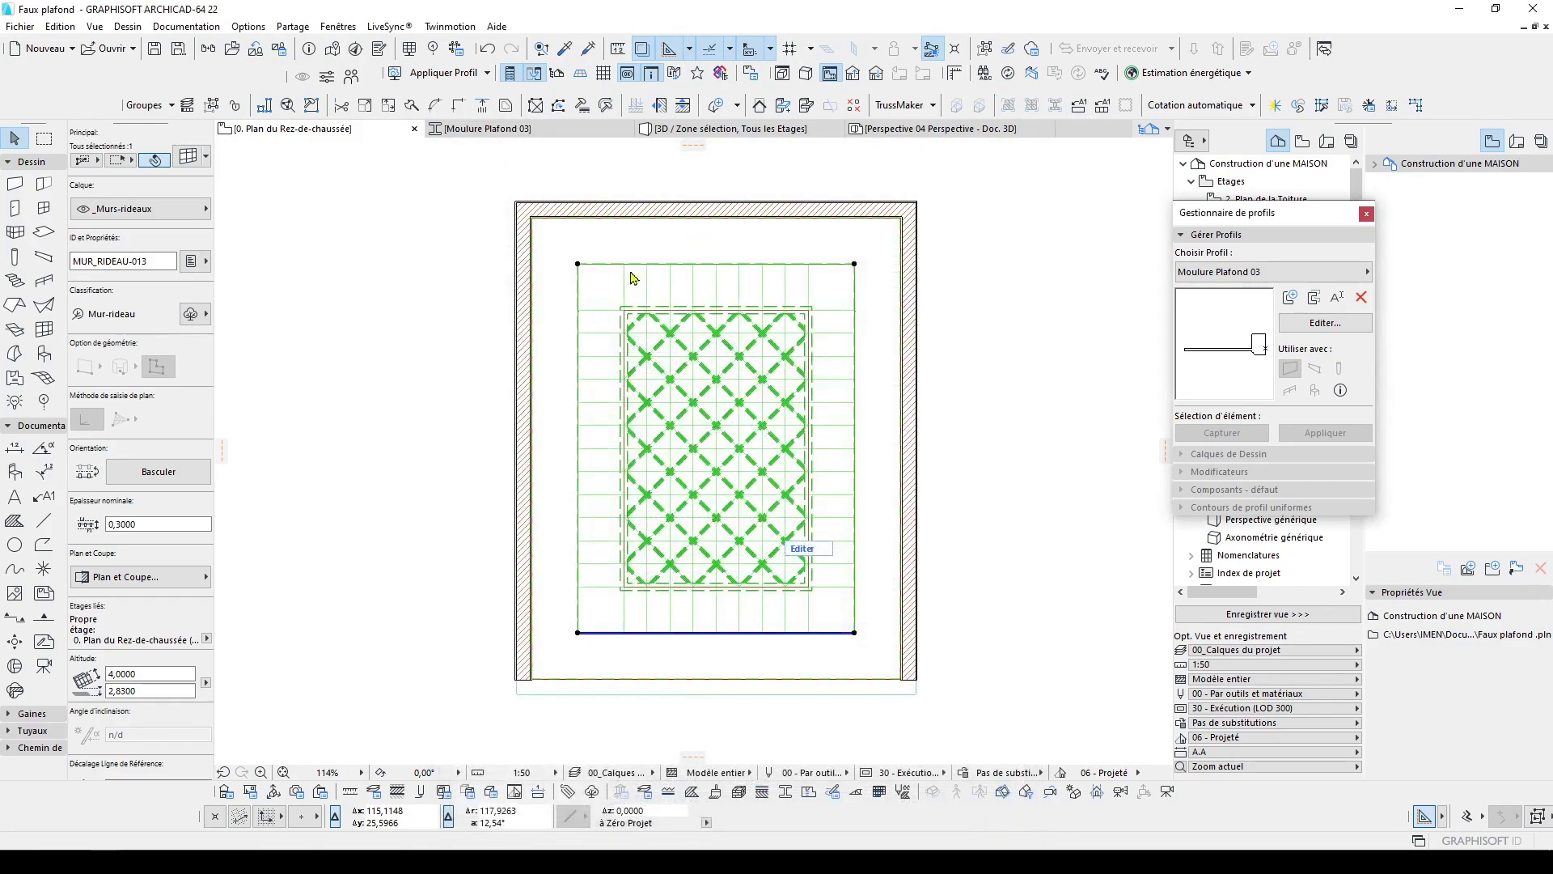
# Reopen the false ceiling curtain wall's settings from the 3D view and adjust the Cadre and Cadre - Traverse frame classes
pyautogui.click(754, 136)
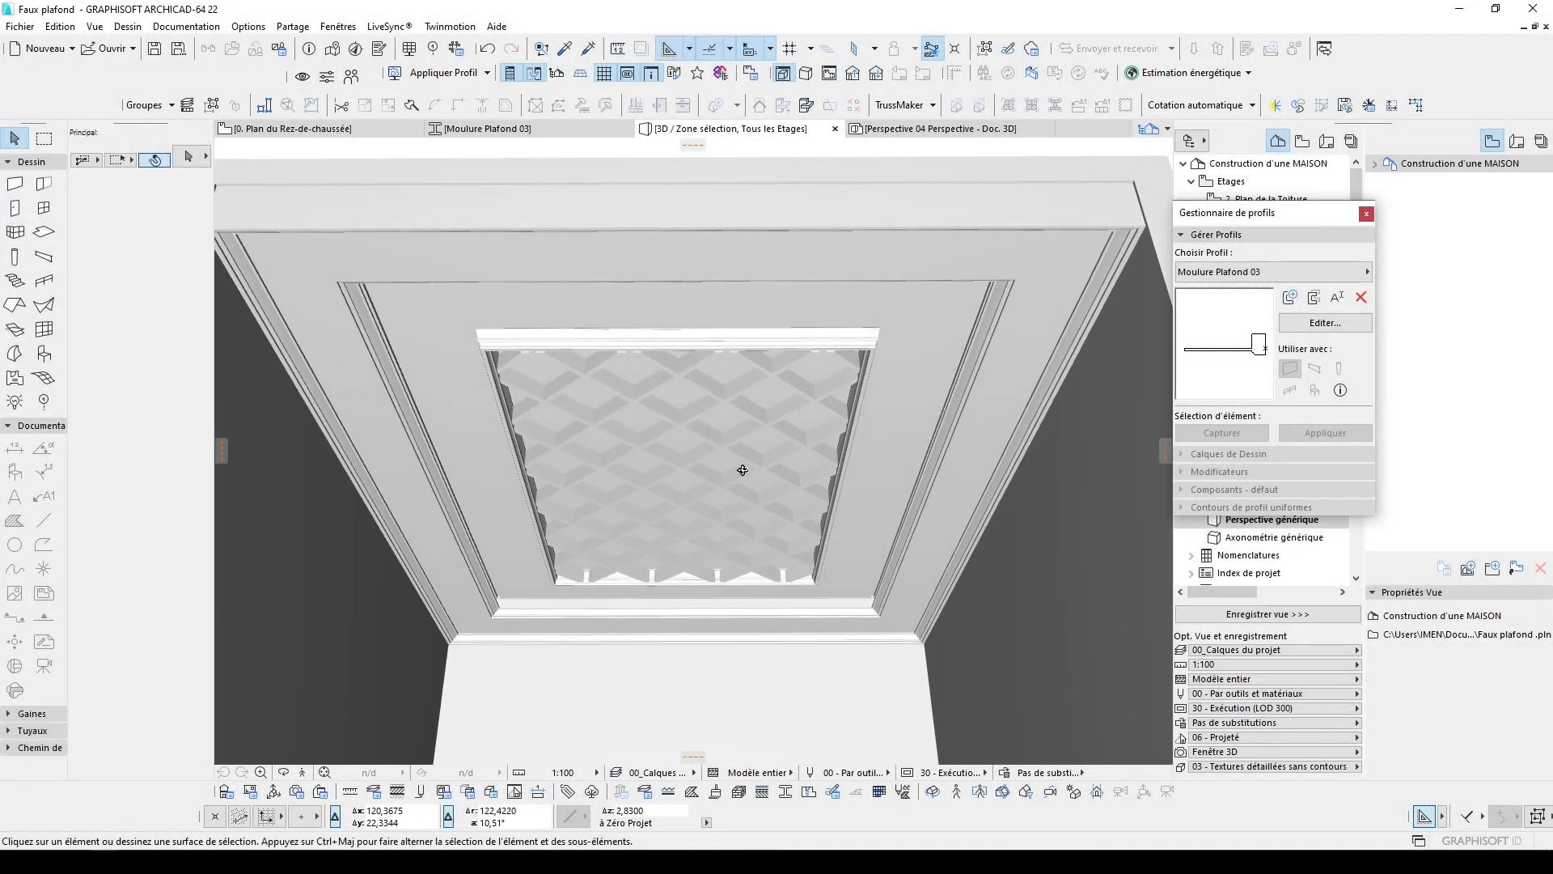
pyautogui.moveTo(743, 470)
pyautogui.keyDown('shift'); pyautogui.mouseDown(button='middle')
pyautogui.moveTo(745, 433)
pyautogui.moveTo(733, 453)
pyautogui.mouseUp(button='middle'); pyautogui.keyUp('shift')
pyautogui.keyDown('shift'); pyautogui.moveTo(890, 536); pyautogui.dragTo(665, 545, button='middle'); pyautogui.keyUp('shift')
pyautogui.click(665, 545)
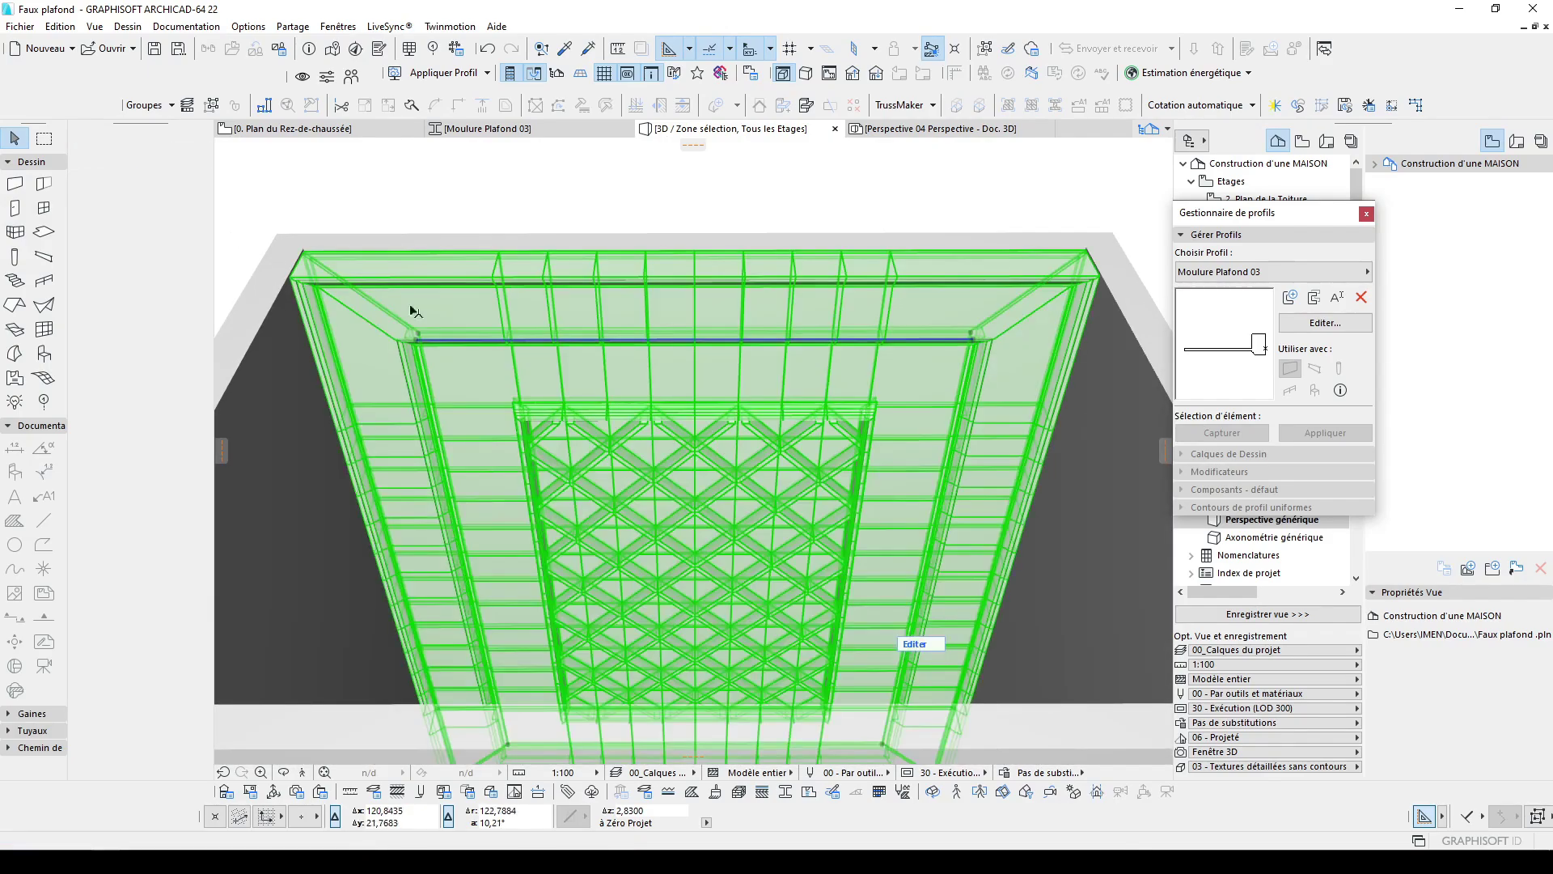
pyautogui.hotkey('ctrl', 't')
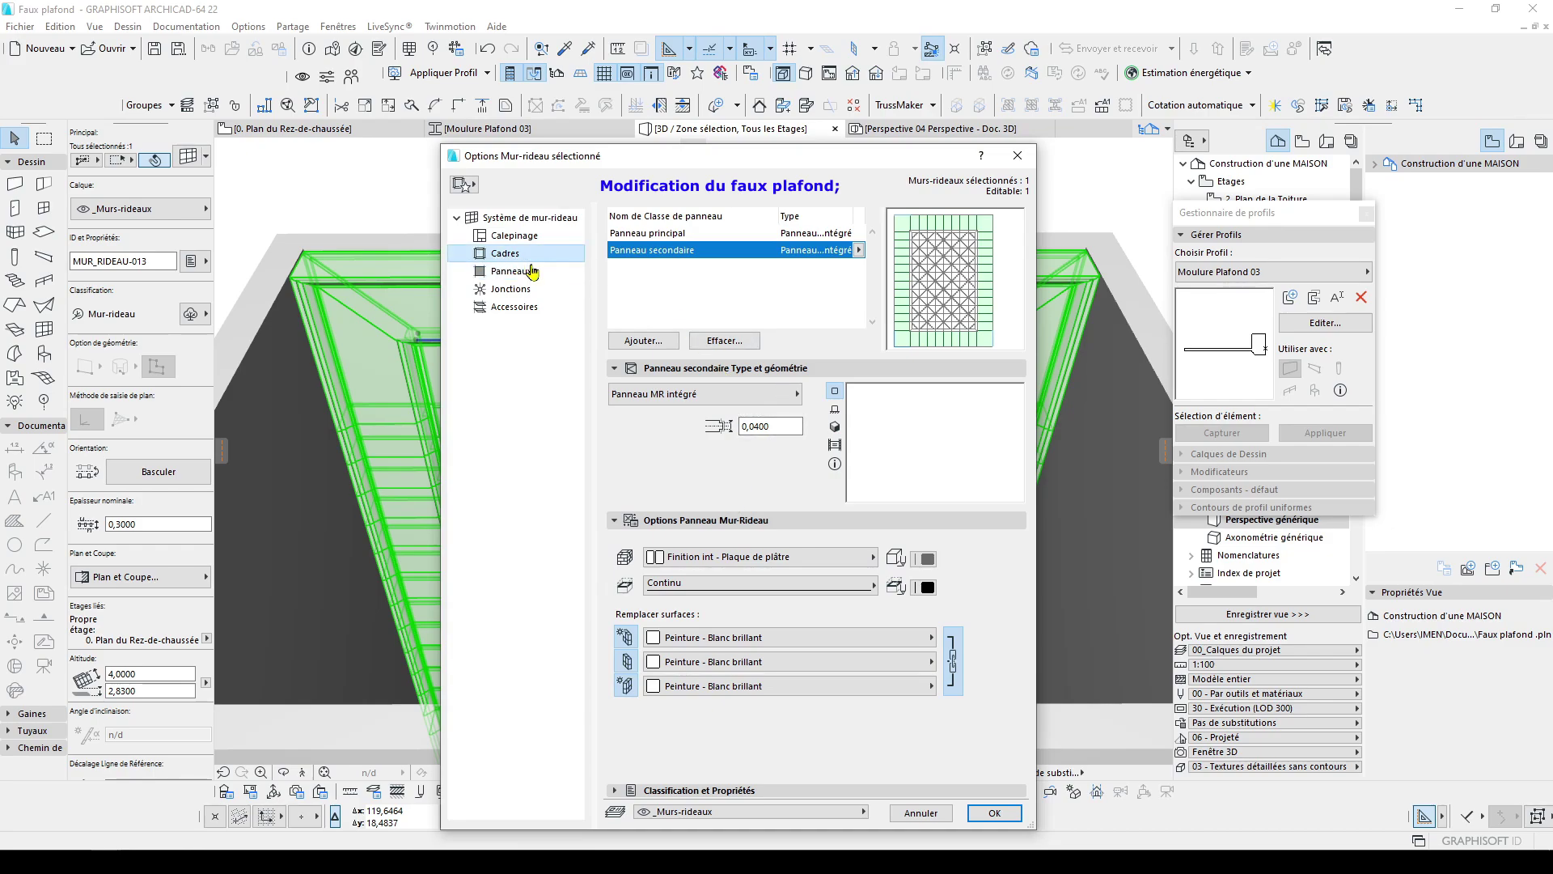
pyautogui.click(638, 251)
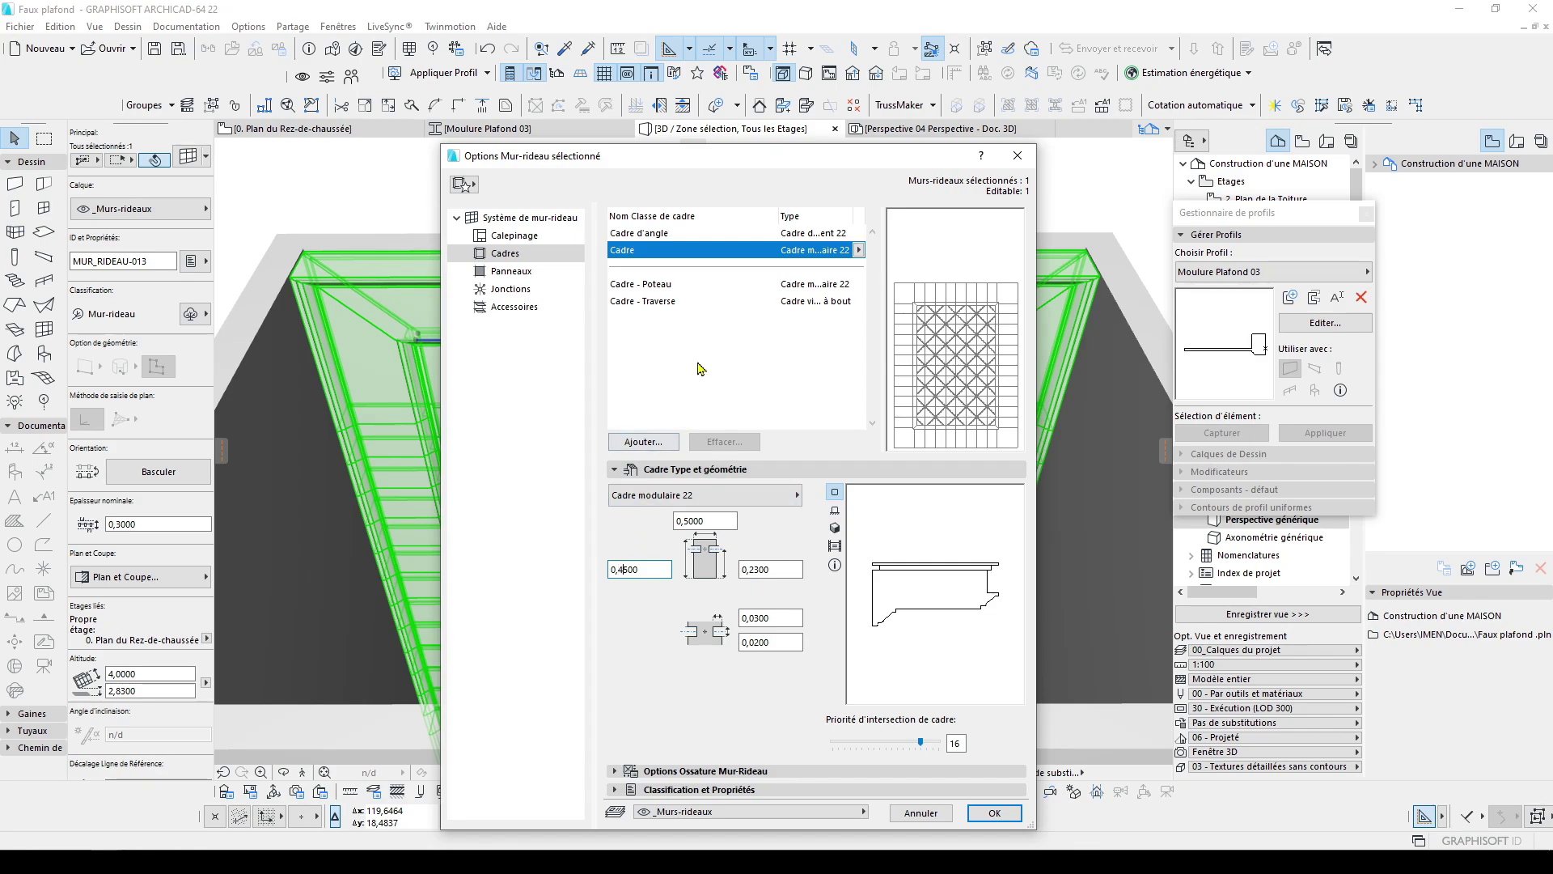
pyautogui.click(659, 301)
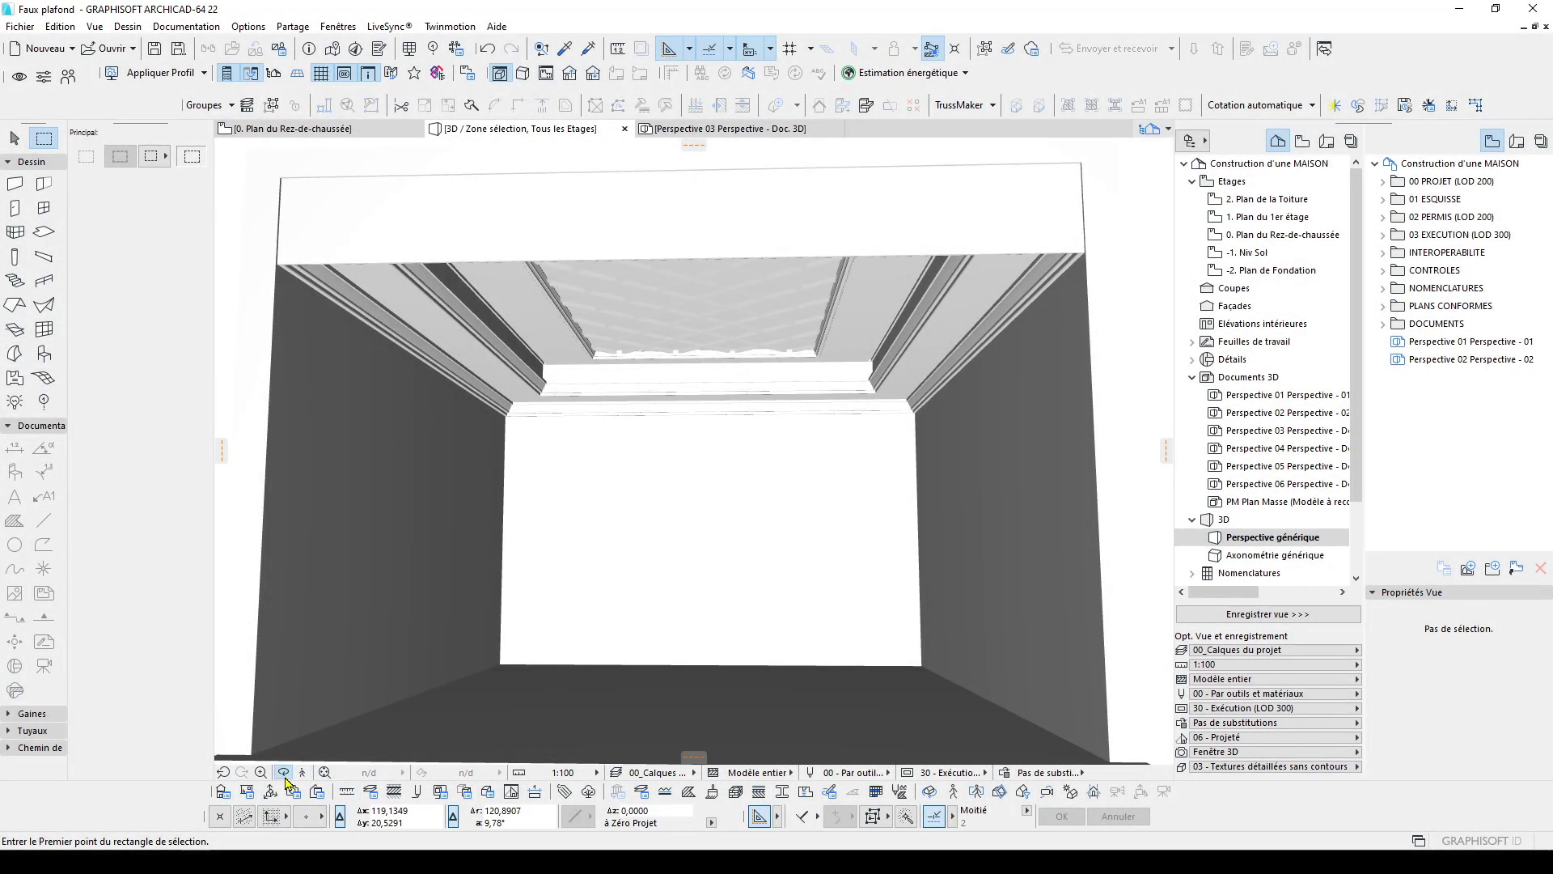
# Examine the modified false ceiling in 3D from below and in section, checking its mouldings and diagonal grid
pyautogui.click(285, 779)
pyautogui.moveTo(773, 688); pyautogui.dragTo(788, 513)
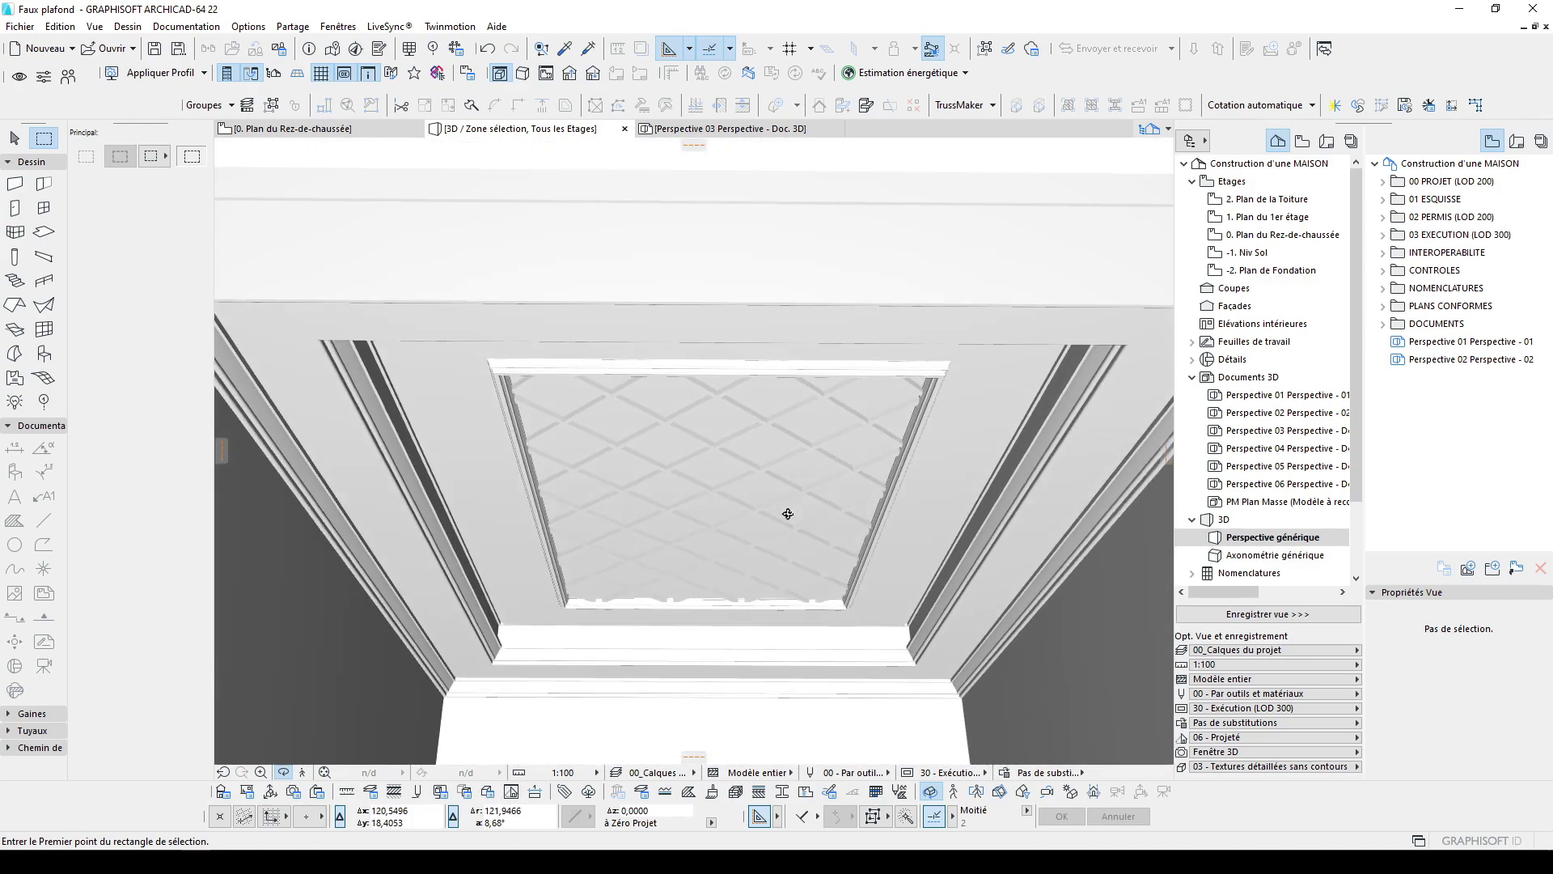
pyautogui.scroll(-2, 711, 466)
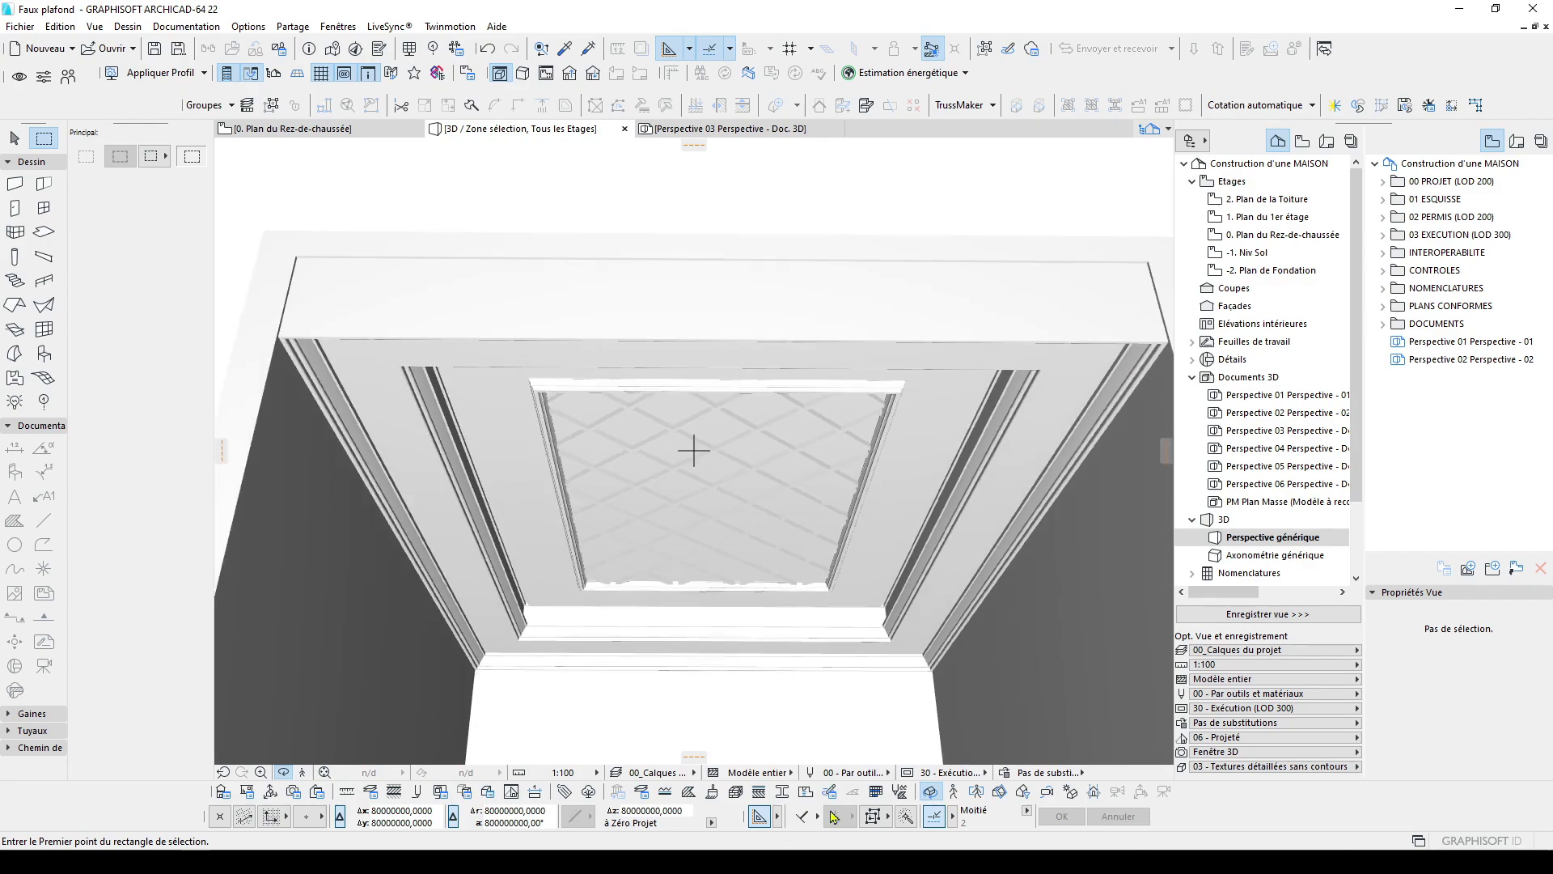
pyautogui.click(999, 792)
pyautogui.moveTo(861, 712); pyautogui.dragTo(739, 458)
pyautogui.scroll(-3, 735, 455)
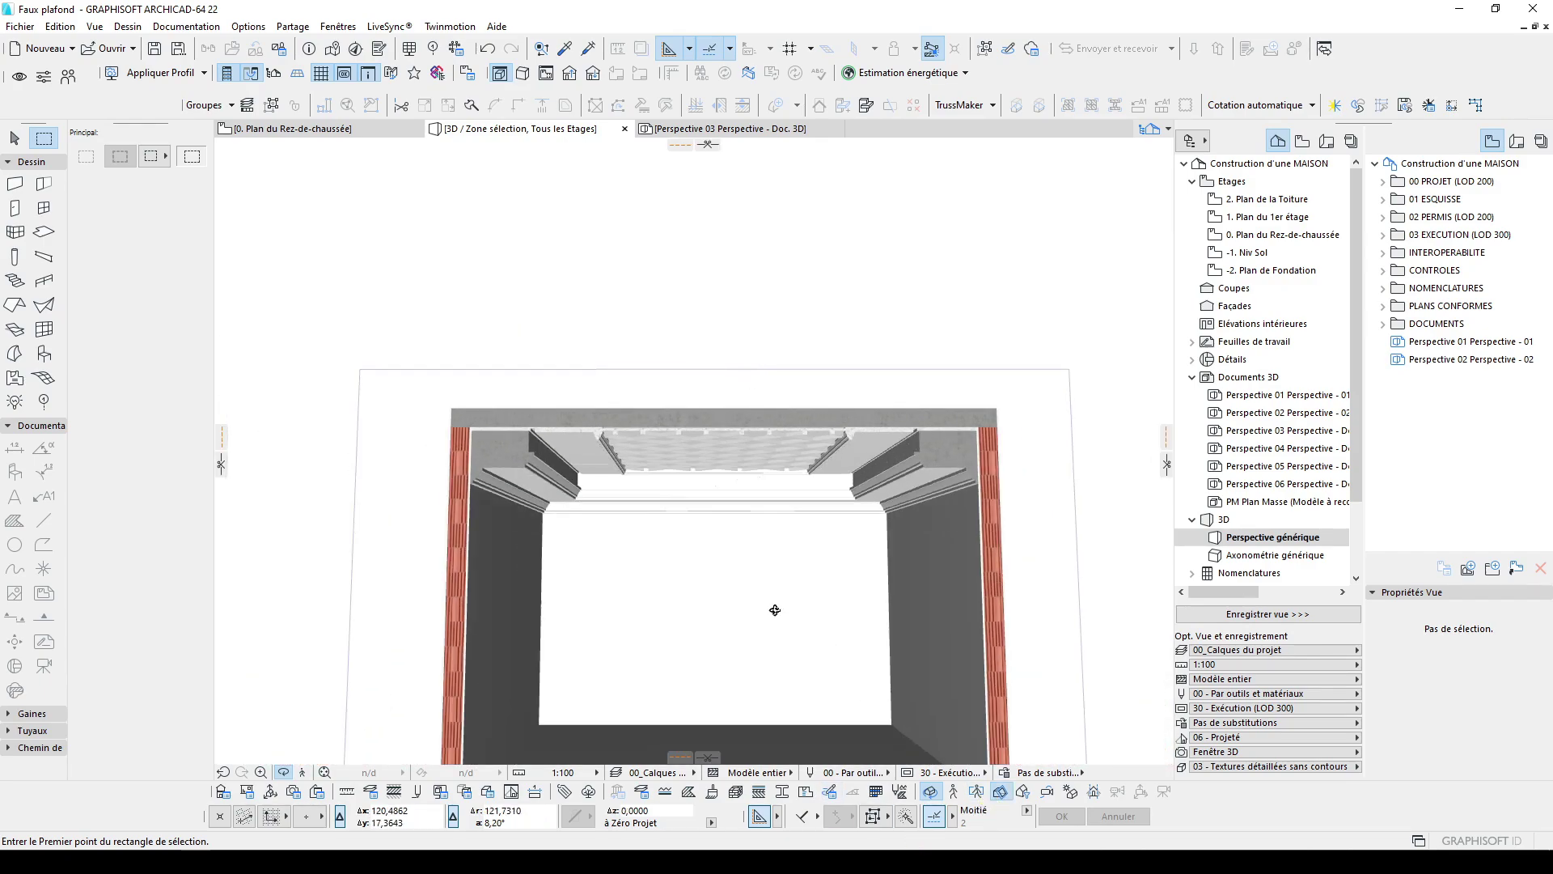
pyautogui.scroll(3, 775, 610)
pyautogui.moveTo(773, 609)
pyautogui.mouseDown()
pyautogui.moveTo(763, 400)
pyautogui.moveTo(743, 528)
pyautogui.moveTo(763, 581)
pyautogui.mouseUp()
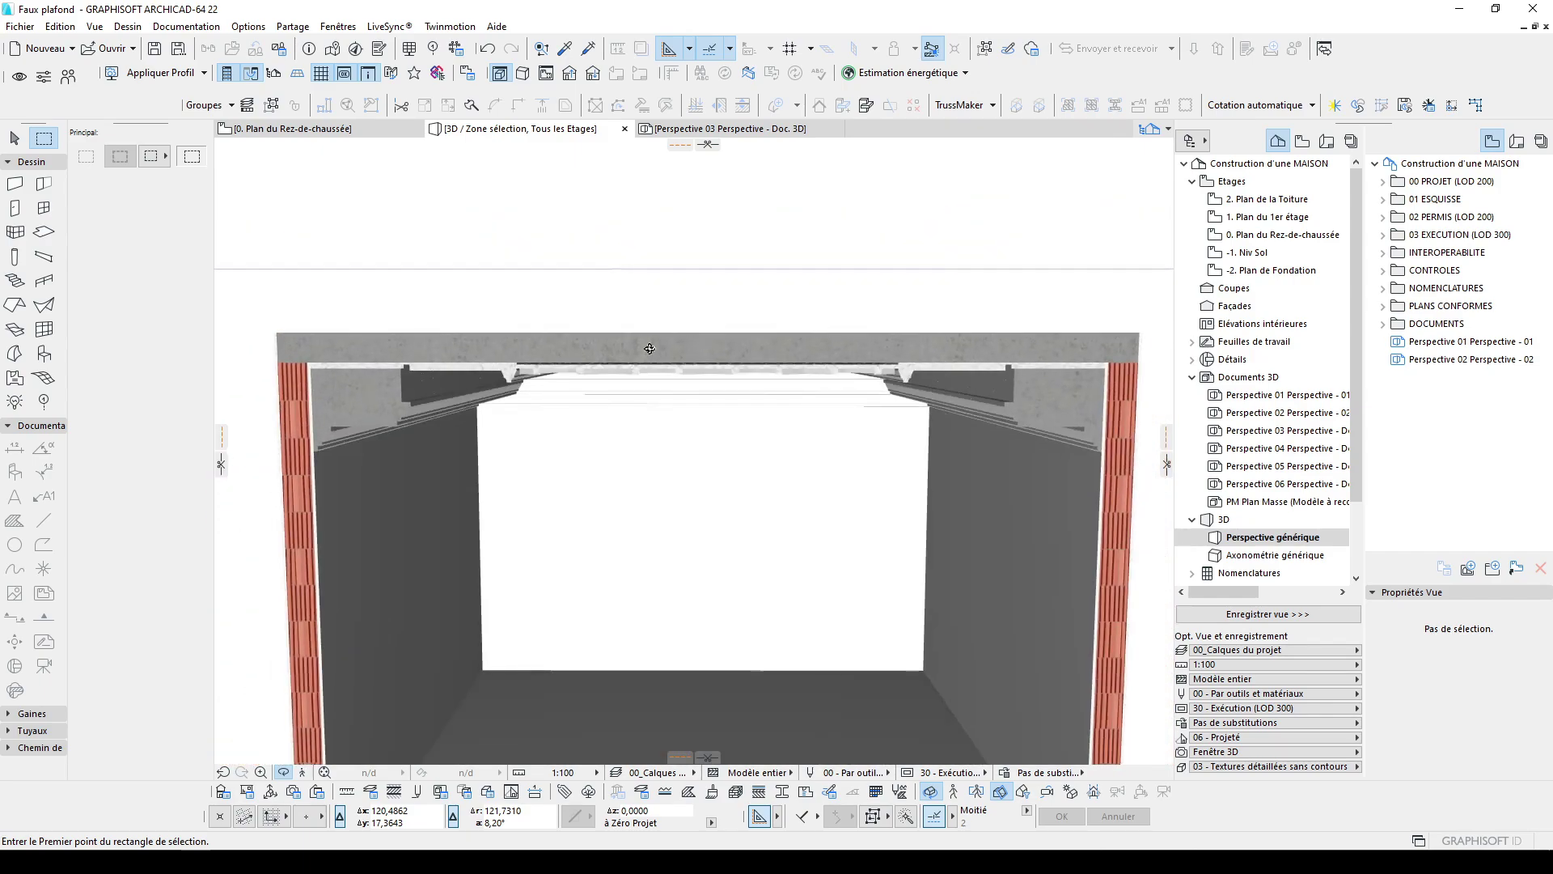
pyautogui.moveTo(650, 348); pyautogui.dragTo(792, 558)
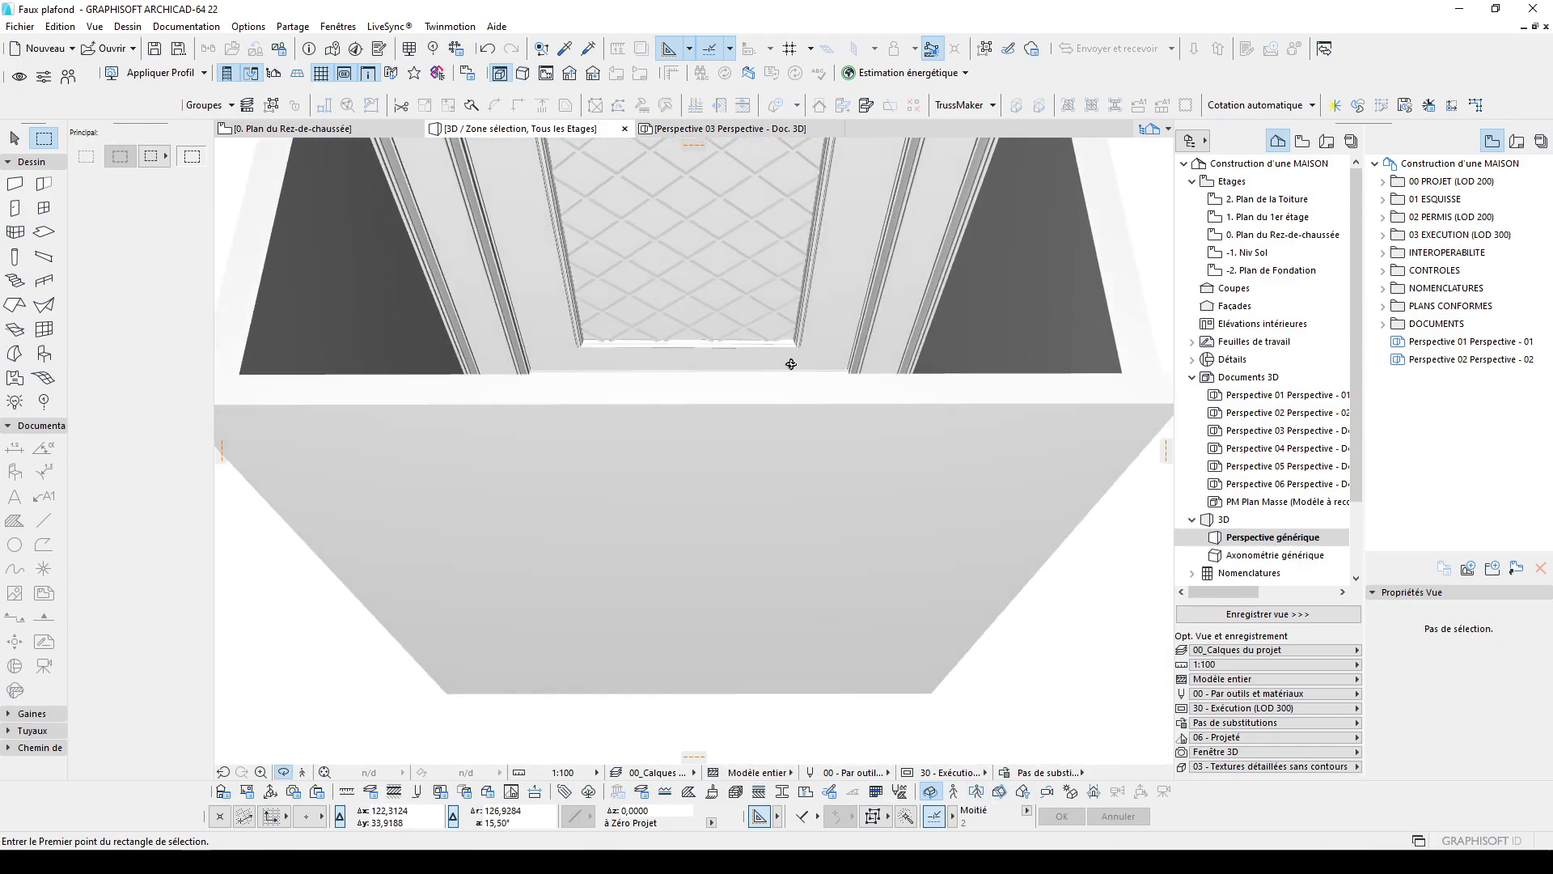